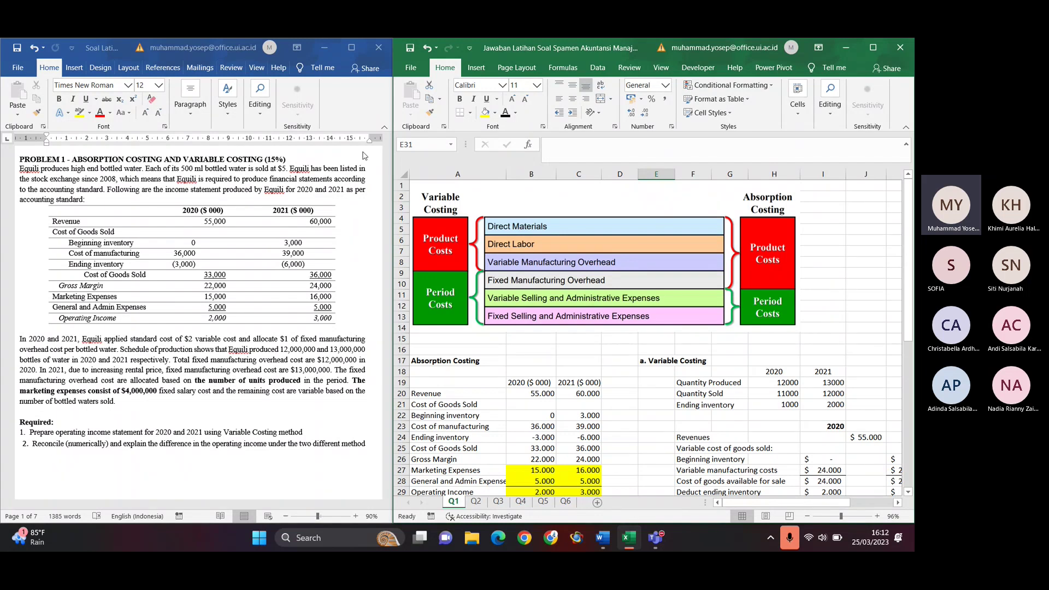
Review the product and period cost diagram on the Q1 sheet alongside the introduction of Problem 1 in the Word document
left_click(279, 161)
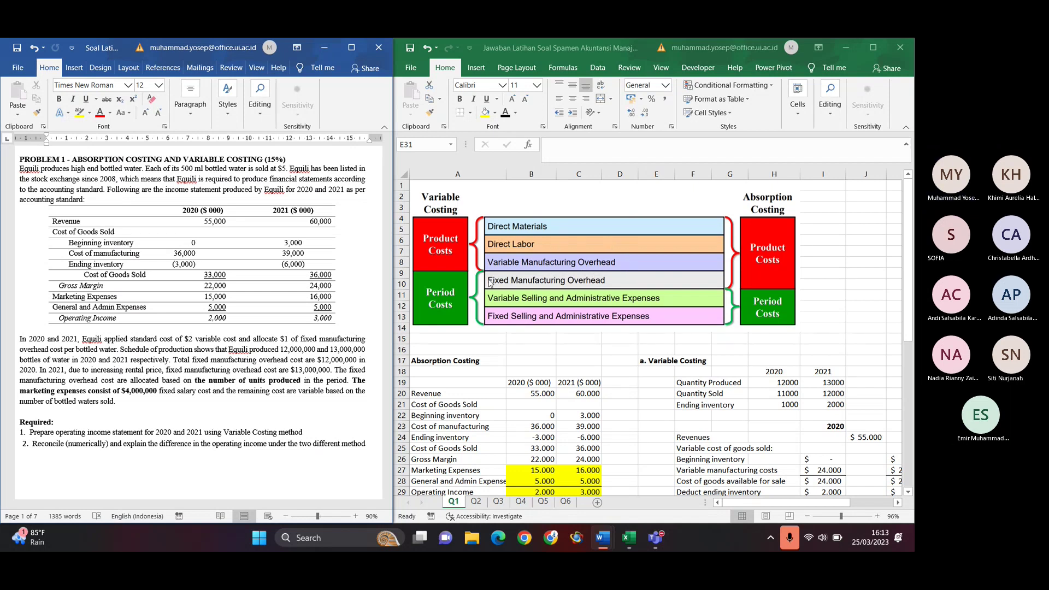
scroll(563, 315, "down", 2)
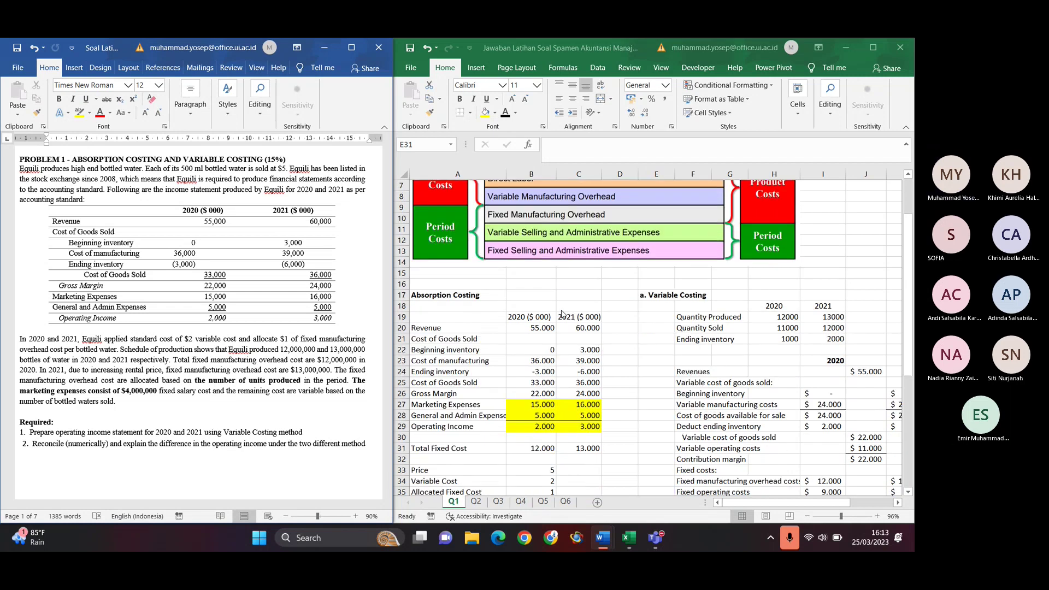
scroll(563, 314, "down", 1)
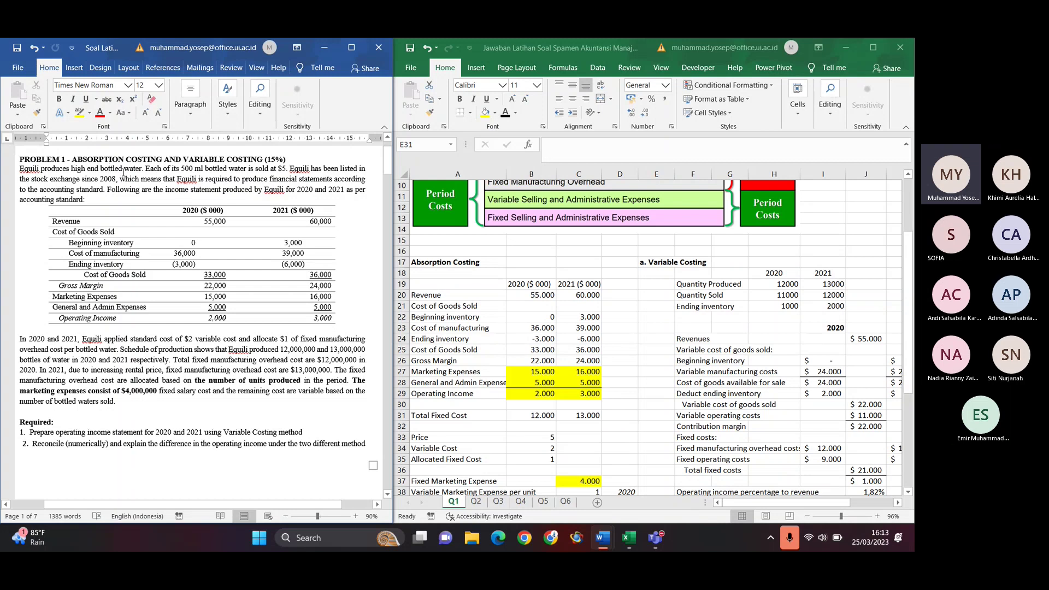
left_click(183, 166)
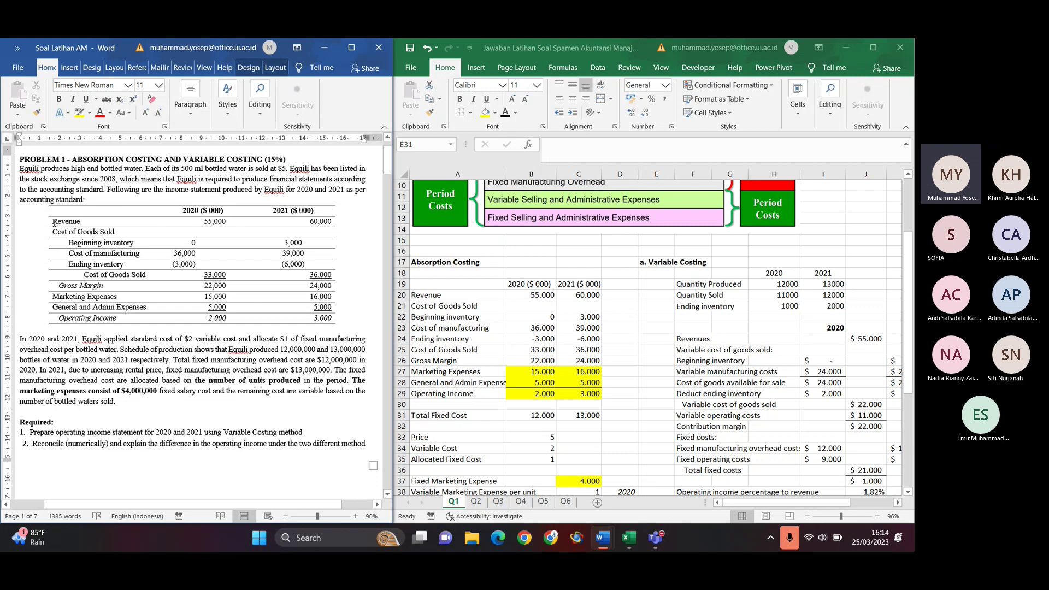
Examine the line items of Equili's 2020 and 2021 income statement in Word, highlighting the cost of manufacturing row
left_click_drag(50, 223, 153, 325)
left_click(90, 222)
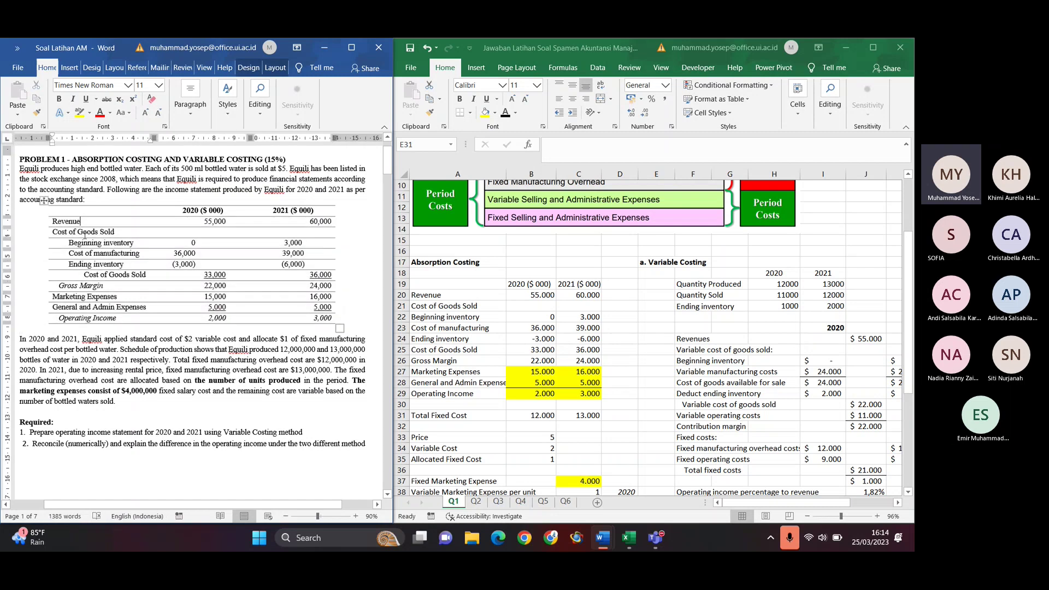
left_click(67, 264)
scroll(508, 247, "up", 1)
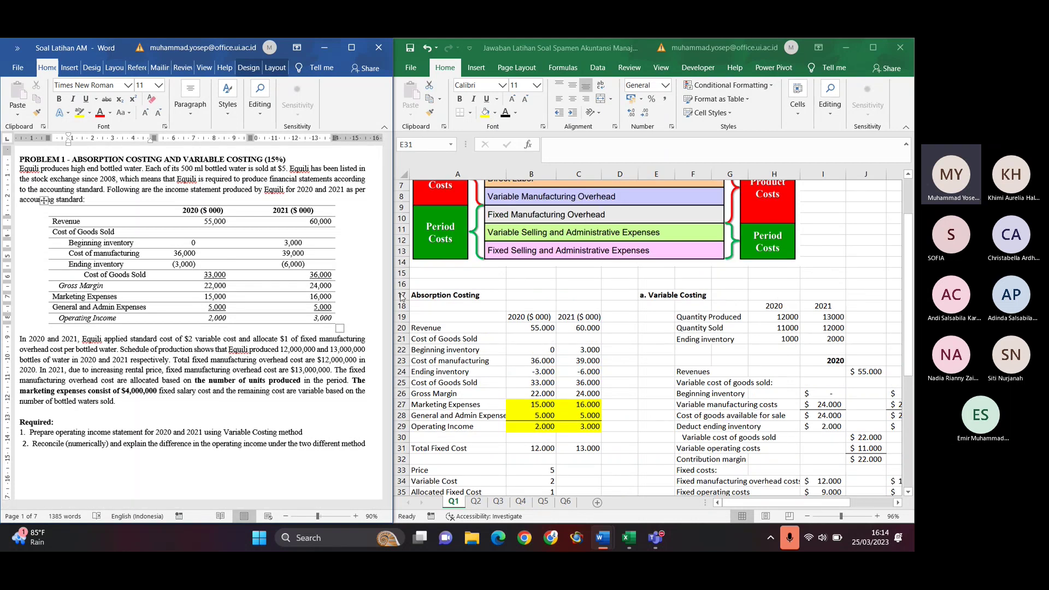
left_click_drag(69, 254, 129, 253)
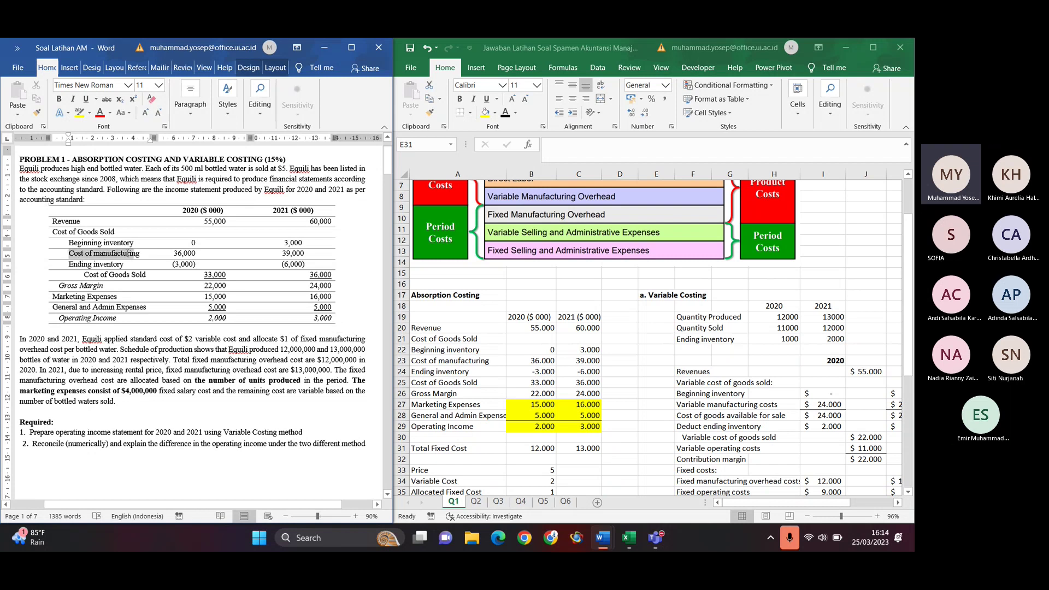
left_click(125, 255)
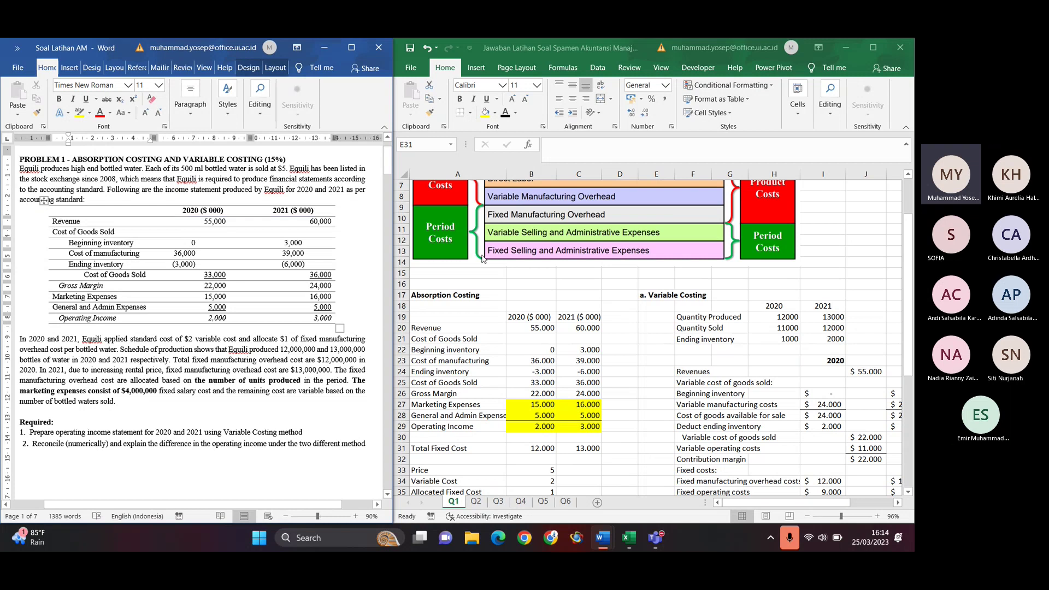
scroll(504, 266, "down", 3)
scroll(503, 266, "down", 3)
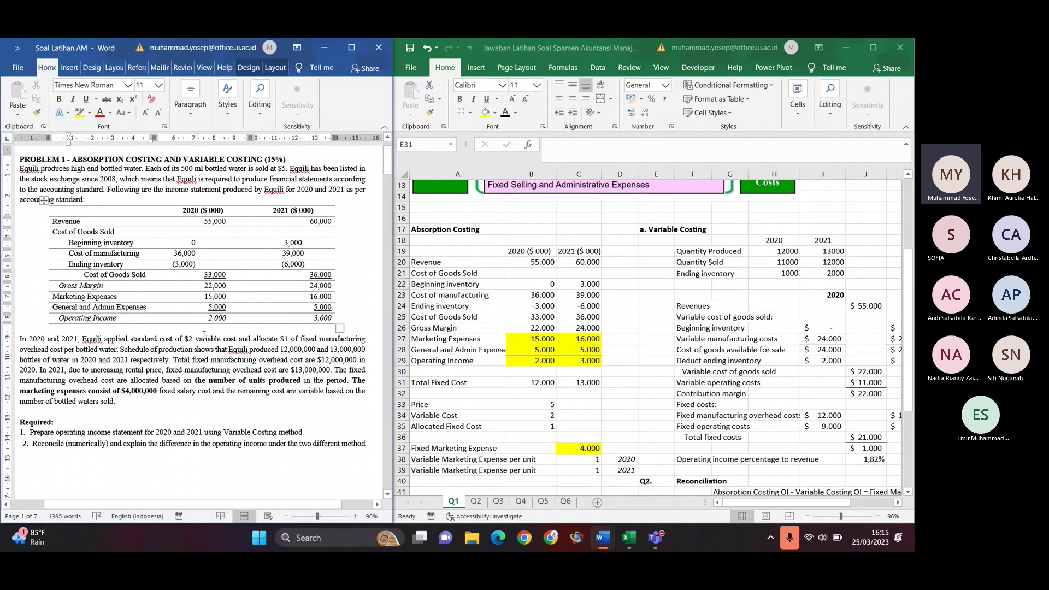
Read the production and fixed overhead sentences in the problem, then switch to Excel and check both years' total fixed cost cells
left_click_drag(280, 349, 330, 349)
left_click(339, 349)
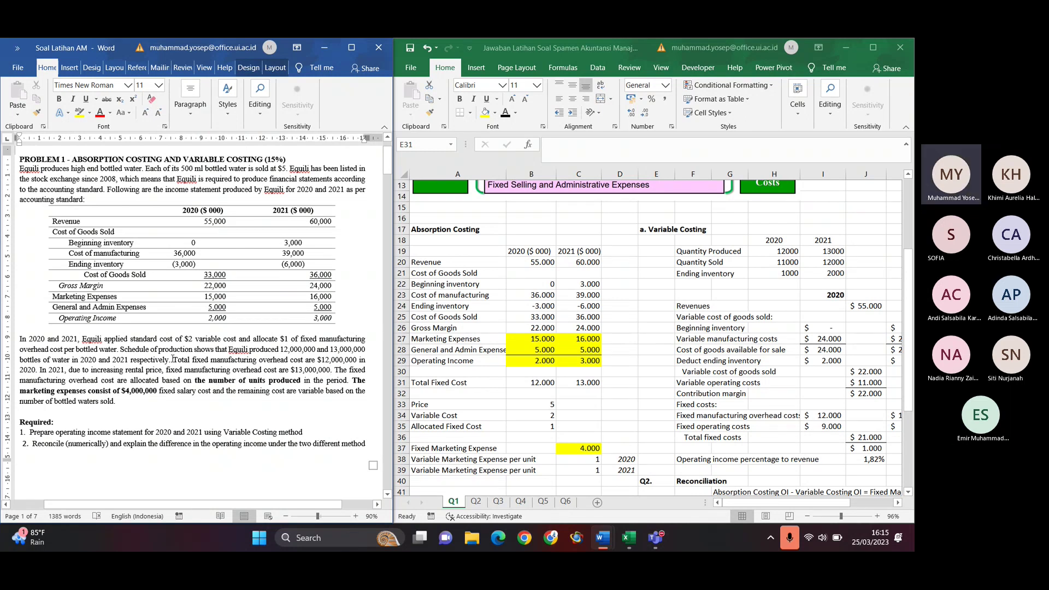
key("alt+Tab")
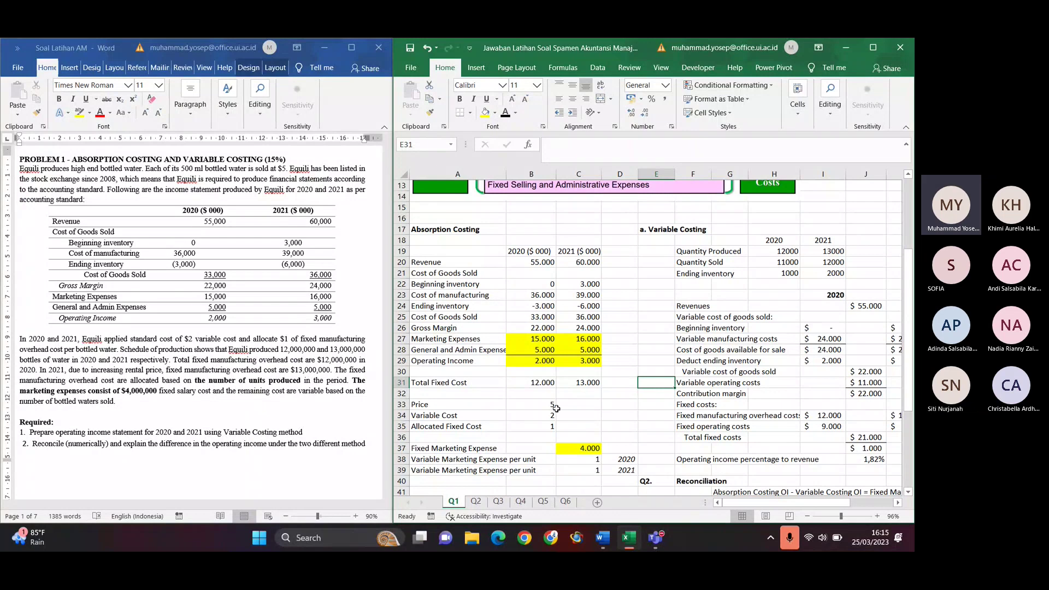
left_click(532, 386)
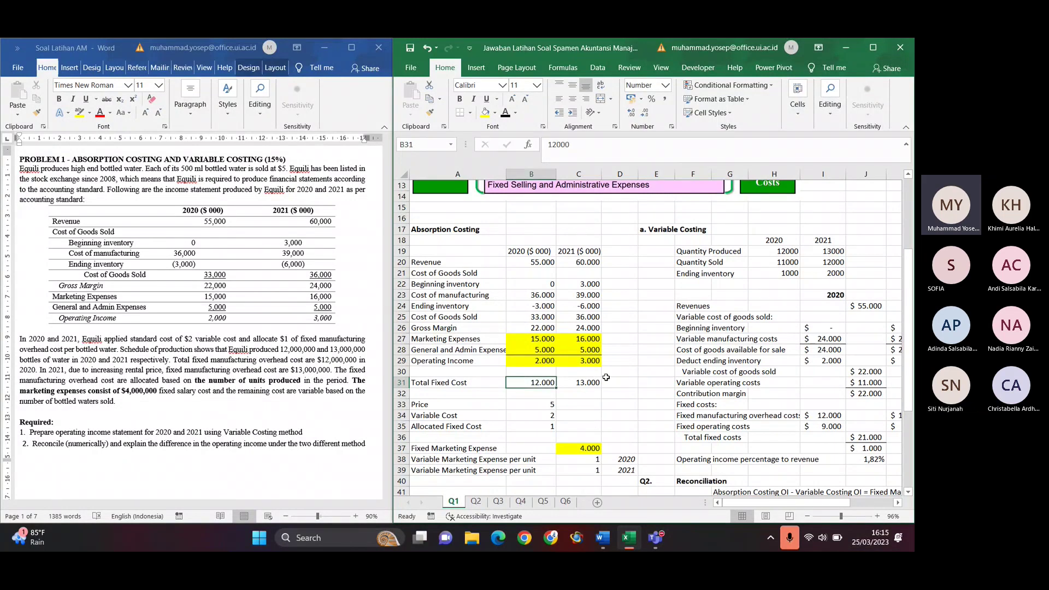
left_click(589, 383)
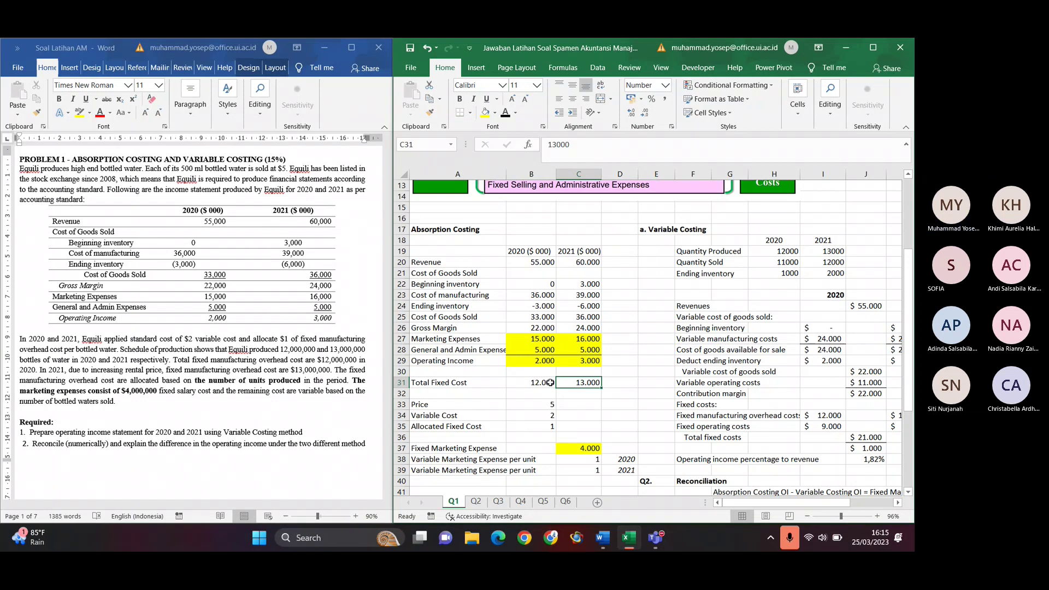
Return to Word and highlight the statements on fixed overhead allocation, the $4,000,000 marketing expense and the remaining variable costs
left_click(336, 370)
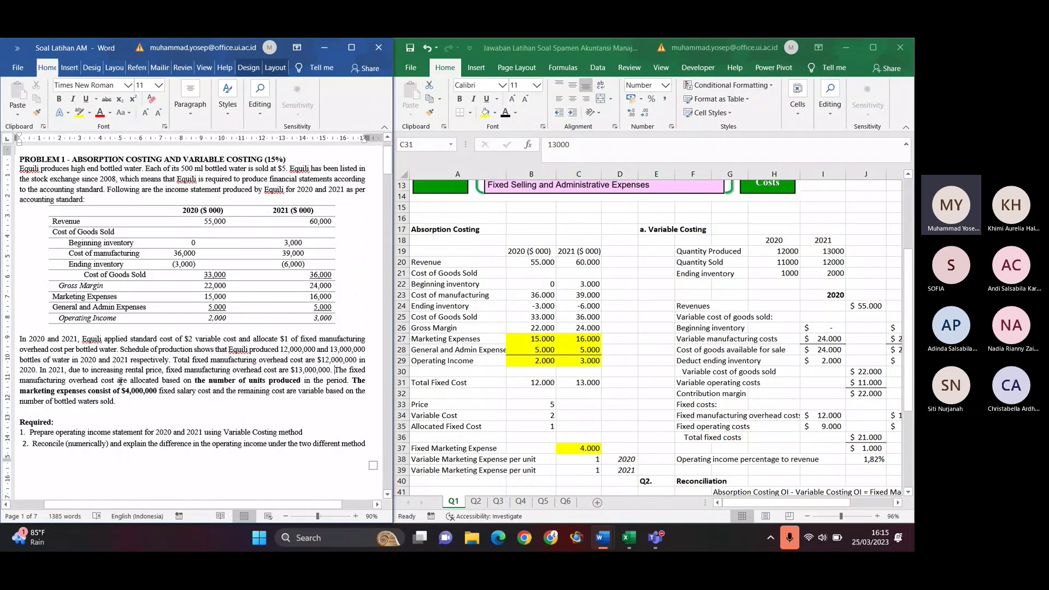
left_click_drag(129, 381, 181, 381)
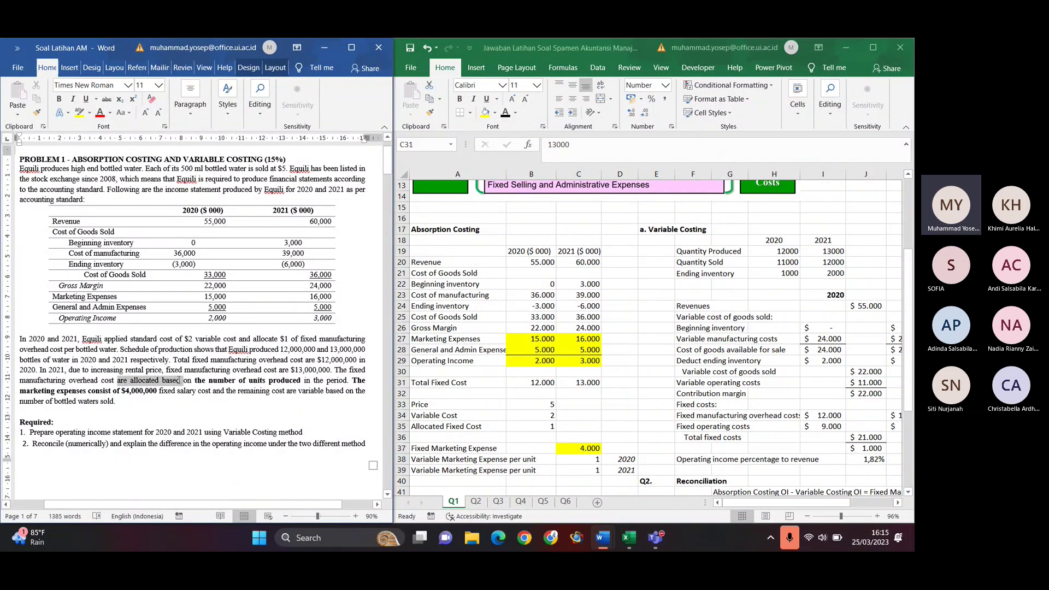
left_click(305, 378)
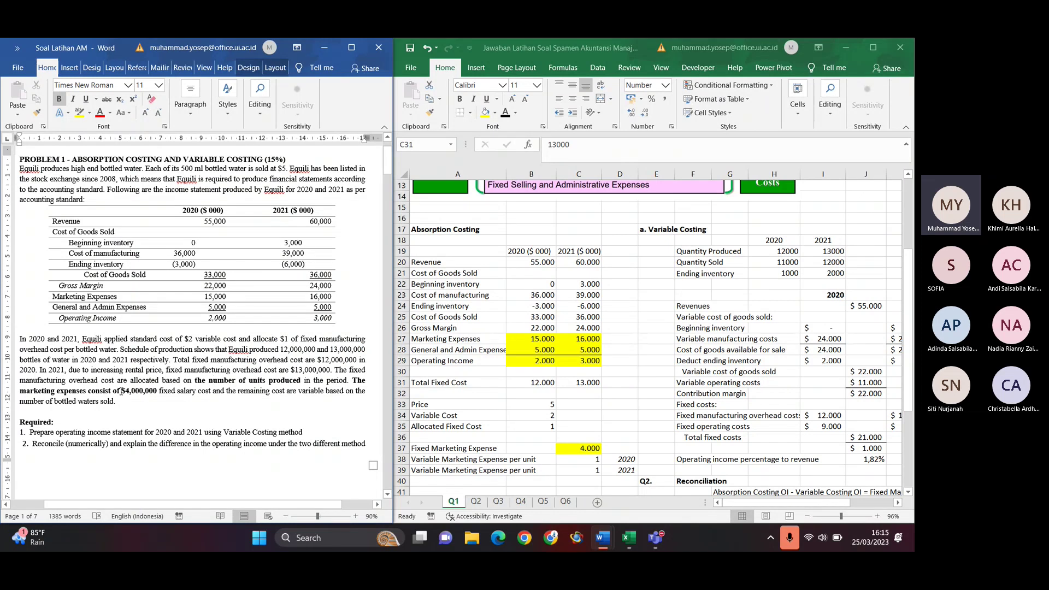
left_click_drag(109, 392, 155, 391)
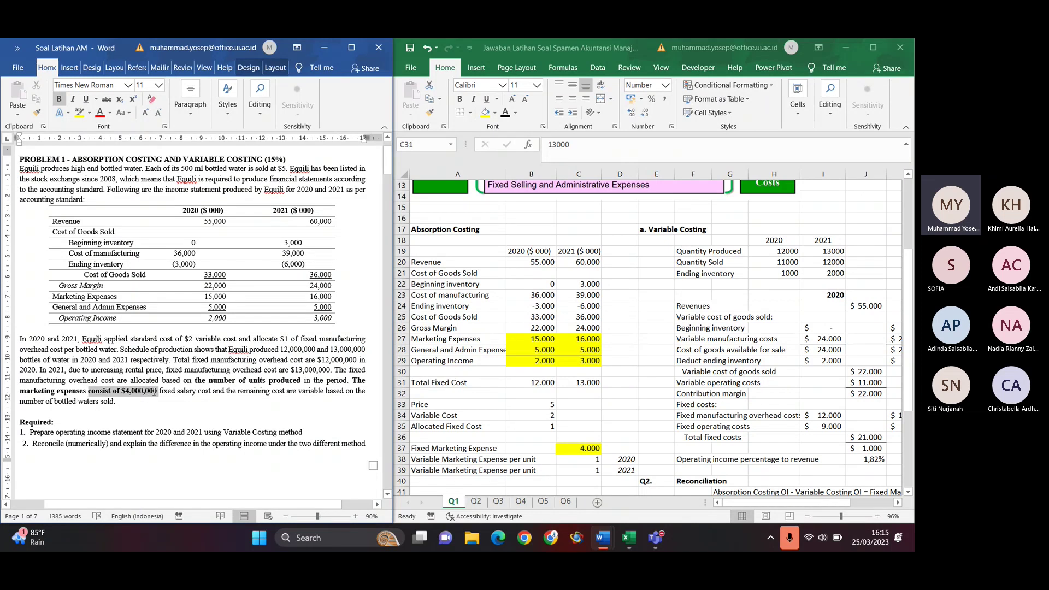
left_click(174, 393)
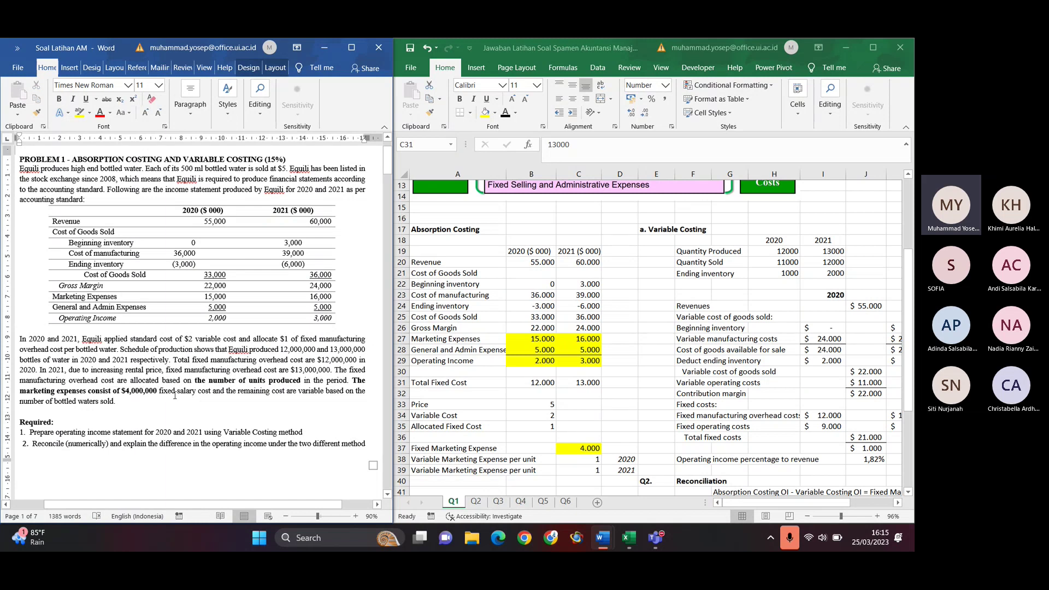
left_click_drag(226, 390, 327, 391)
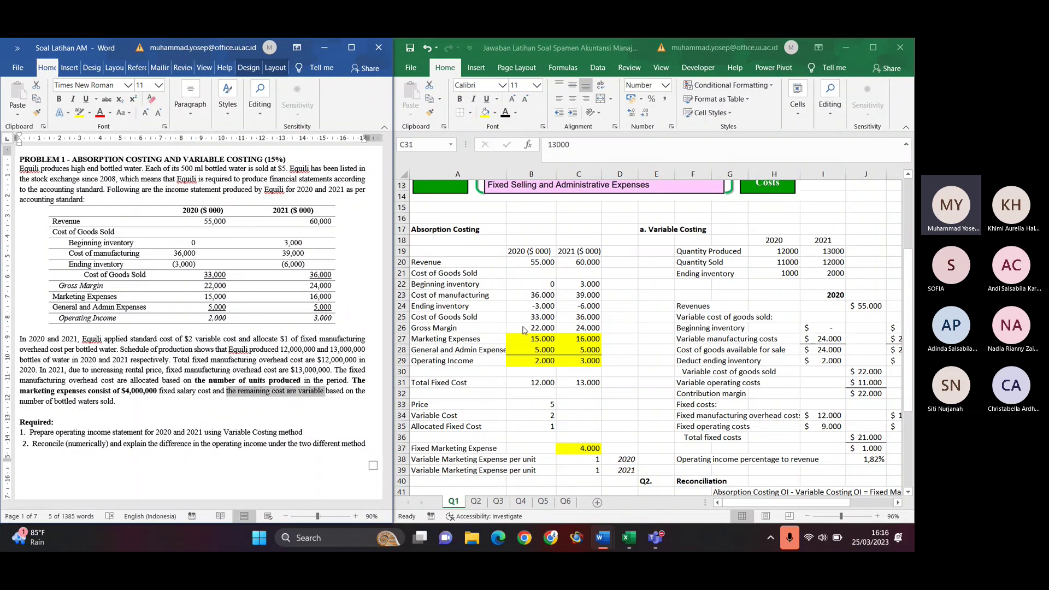
Switch to Excel and examine the absorption costing income statement, marketing expenses, price and variable cost on the Q1 sheet
key("alt+Tab")
scroll(489, 372, "down", 1)
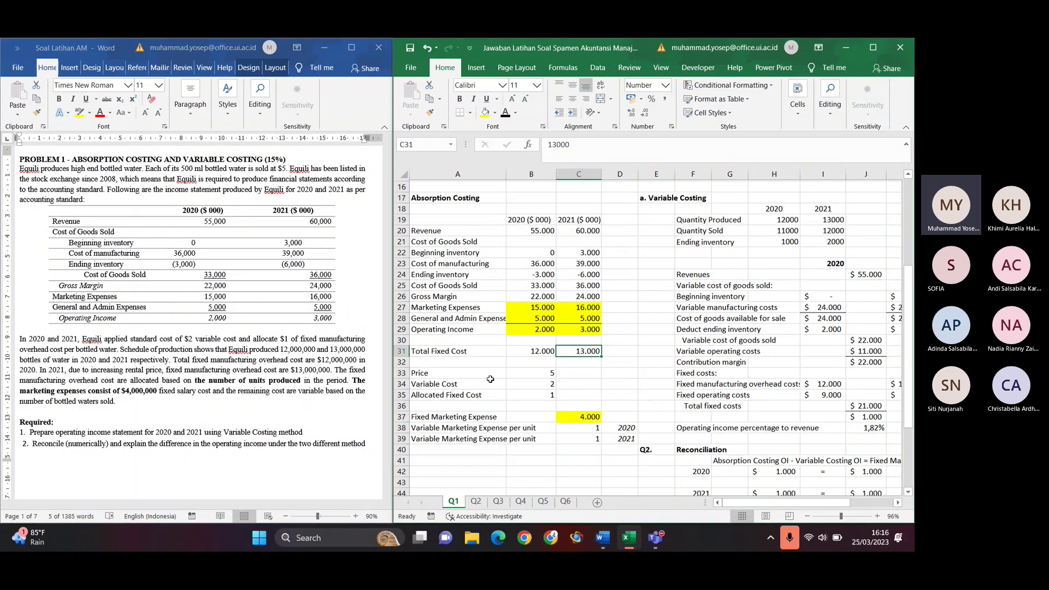
left_click(459, 233)
left_click_drag(448, 218, 565, 325)
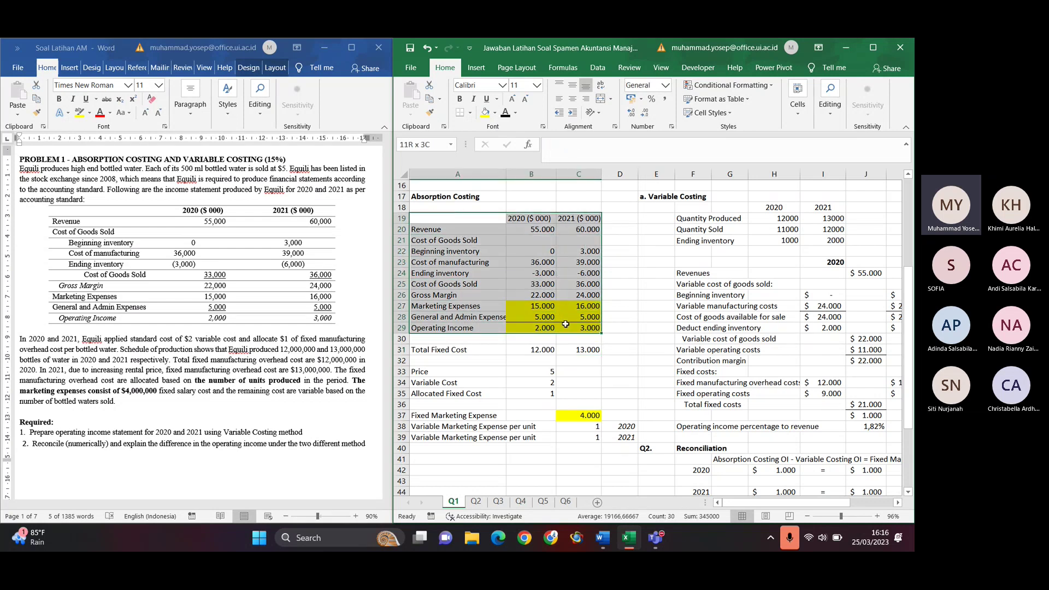
left_click(463, 306)
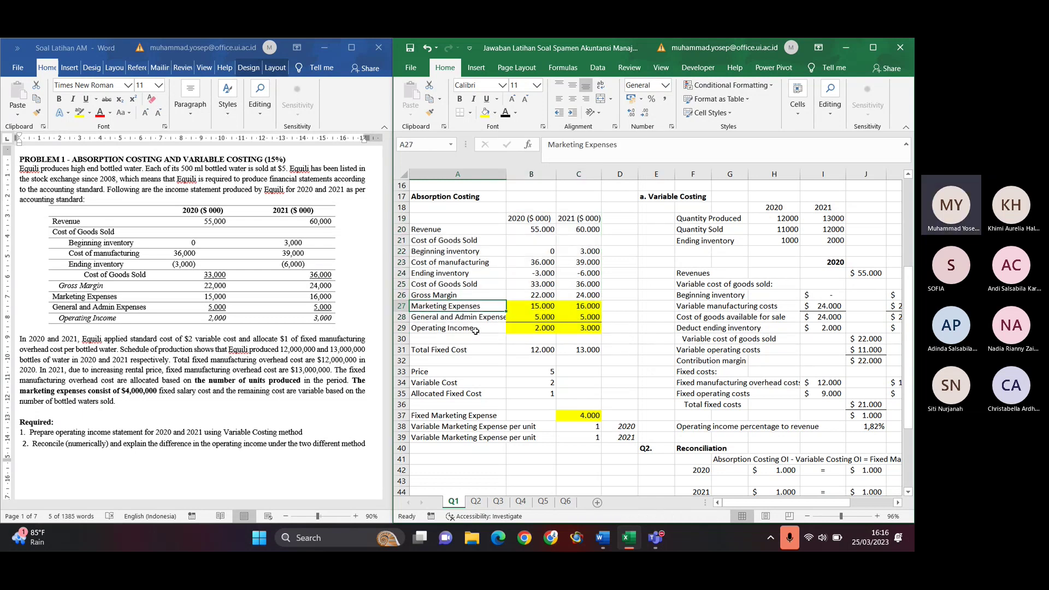
left_click(445, 371)
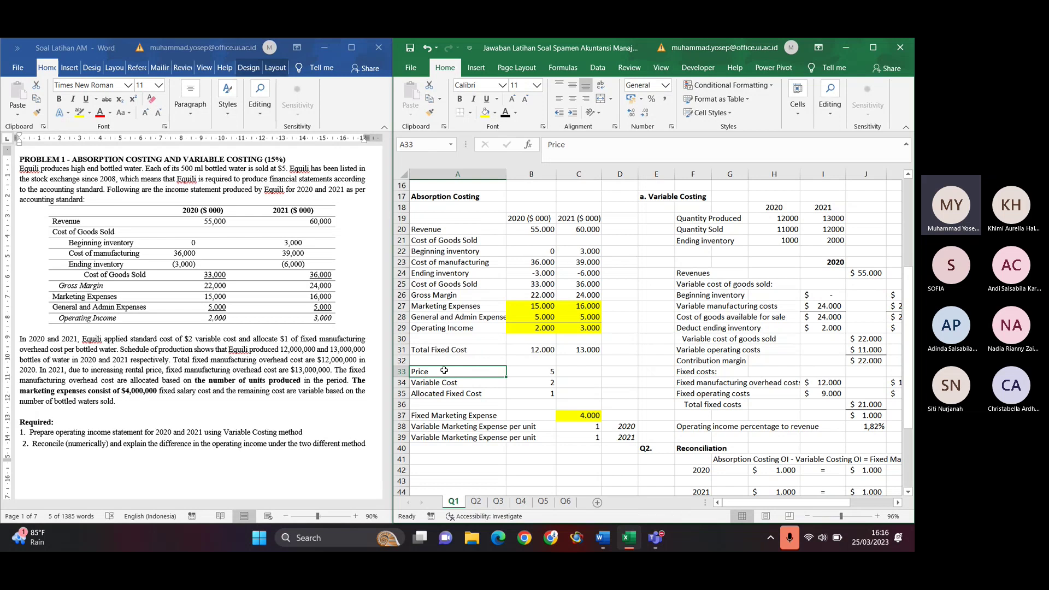
left_click(477, 386)
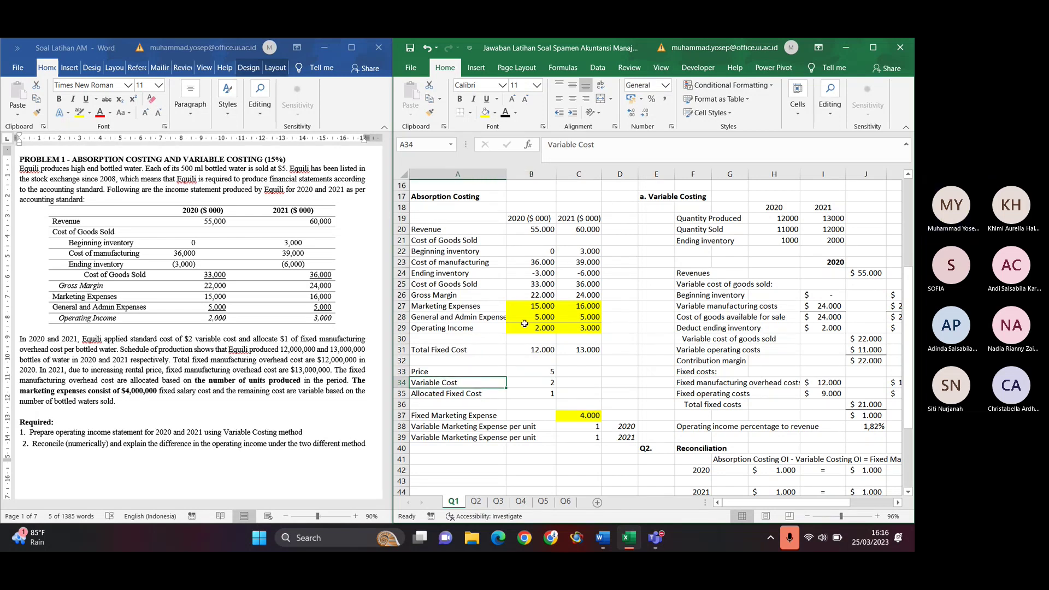
left_click(524, 381)
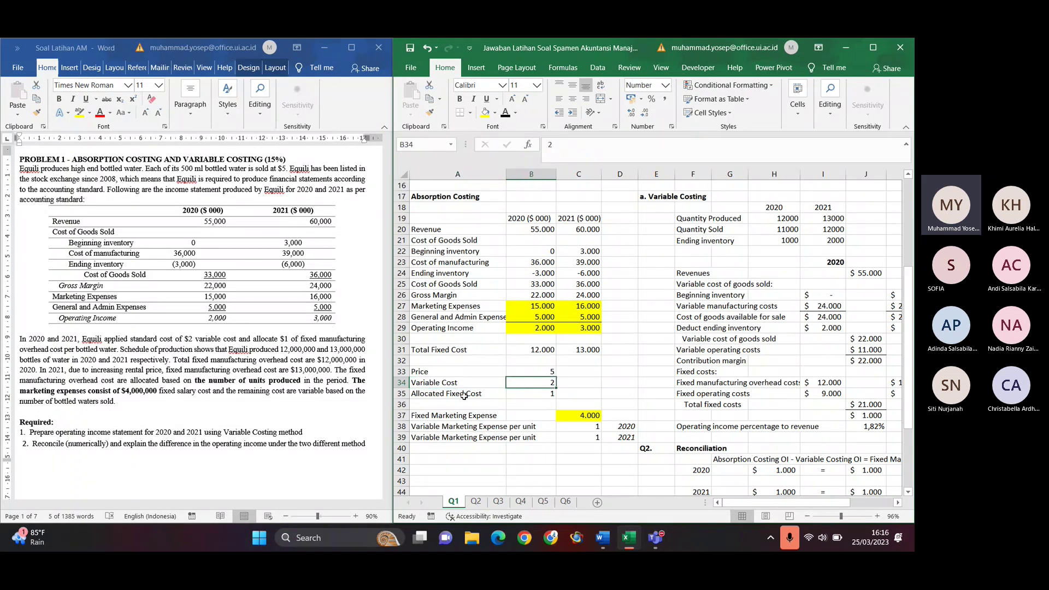
Inspect the 2020 variable marketing expense per unit formula in C38 and the quantity sold formula in H20 that it references
left_click(466, 426)
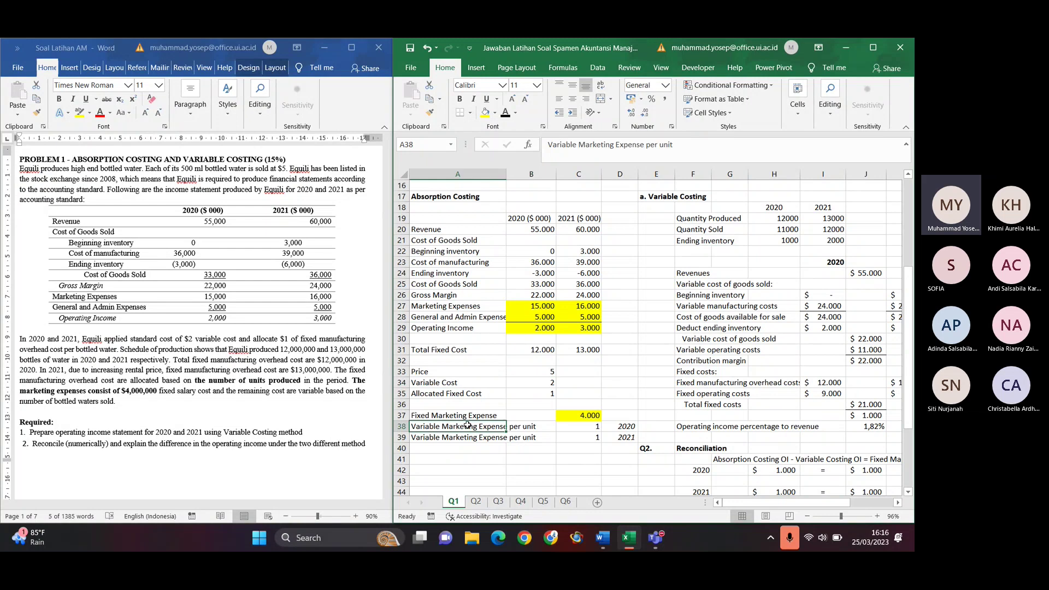
left_click(587, 436)
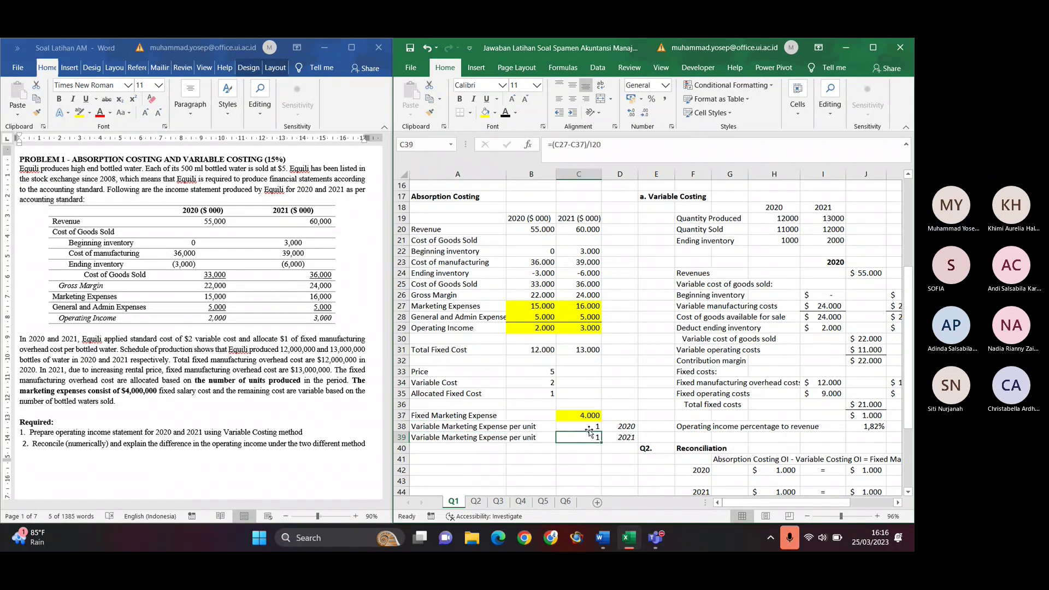
double_click(585, 425)
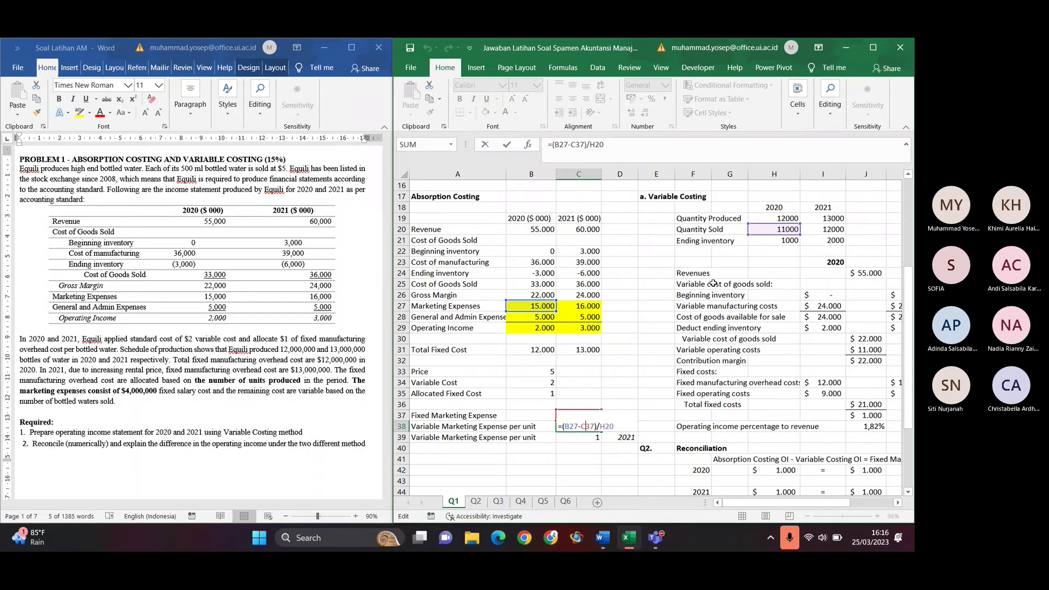
key("Return")
key("Up")
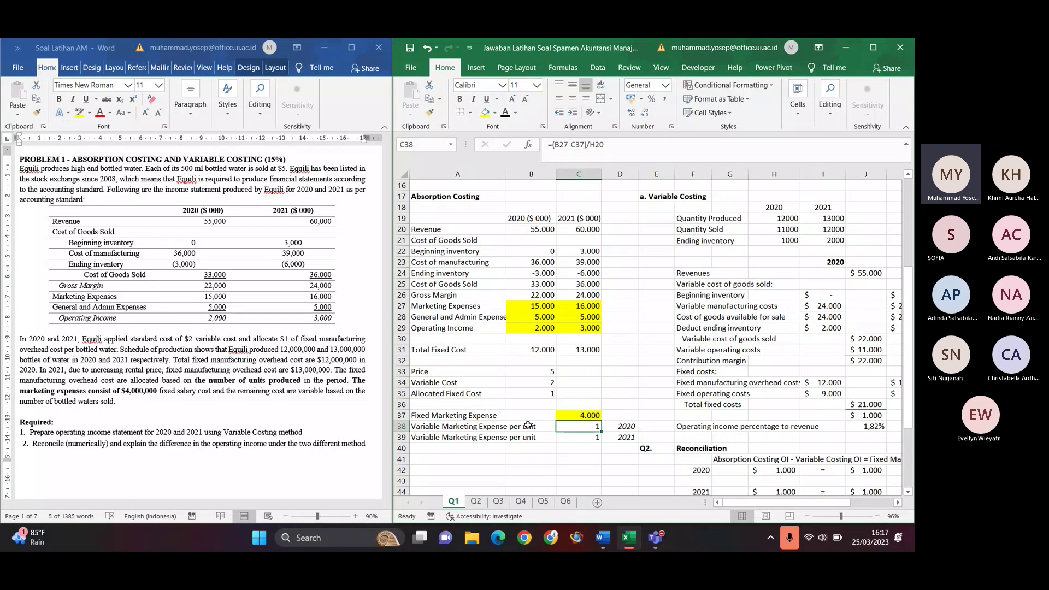
left_click(778, 230)
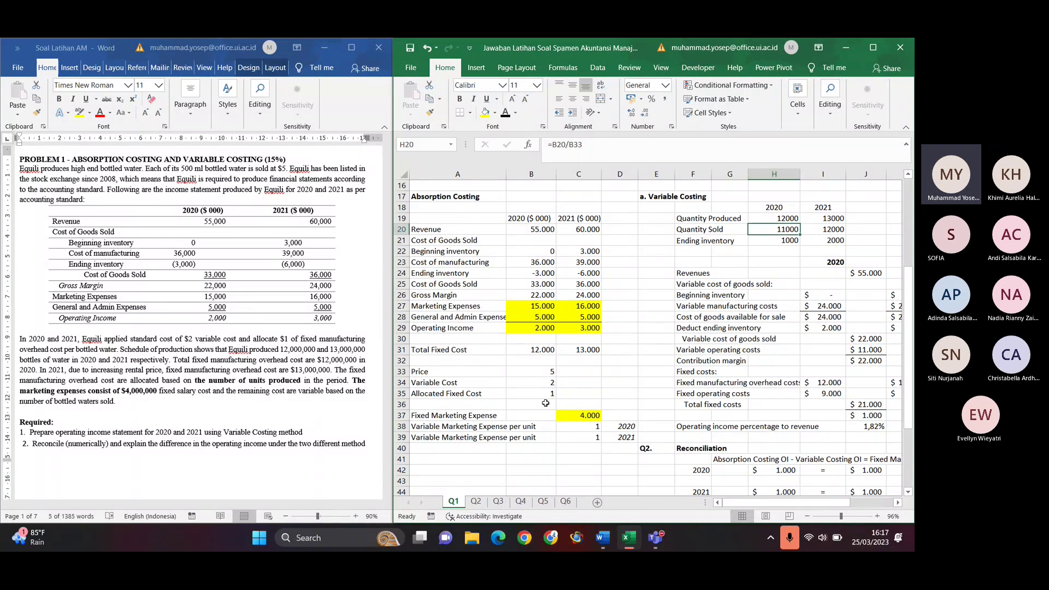
left_click(572, 430)
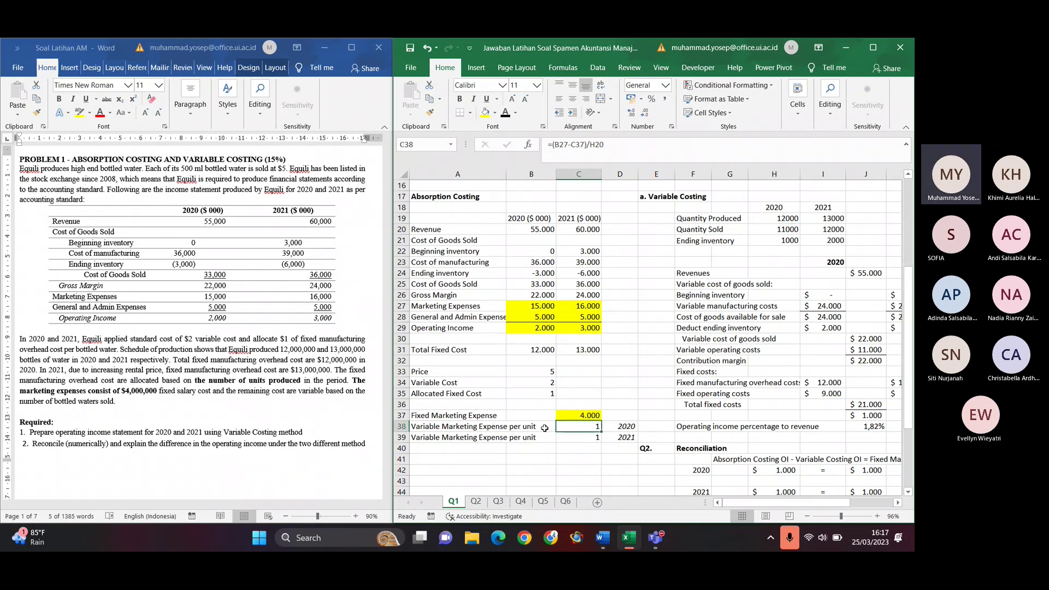
Inspect the 2021 variable marketing expense per unit formula in C39 and go to the Variable Costing heading in E17
left_click(586, 436)
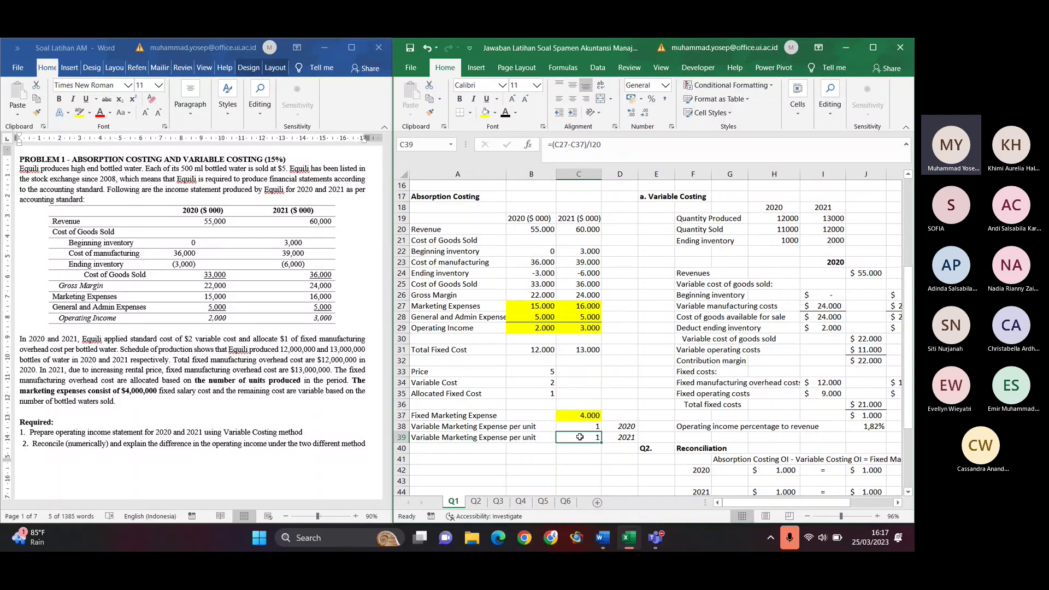
double_click(580, 436)
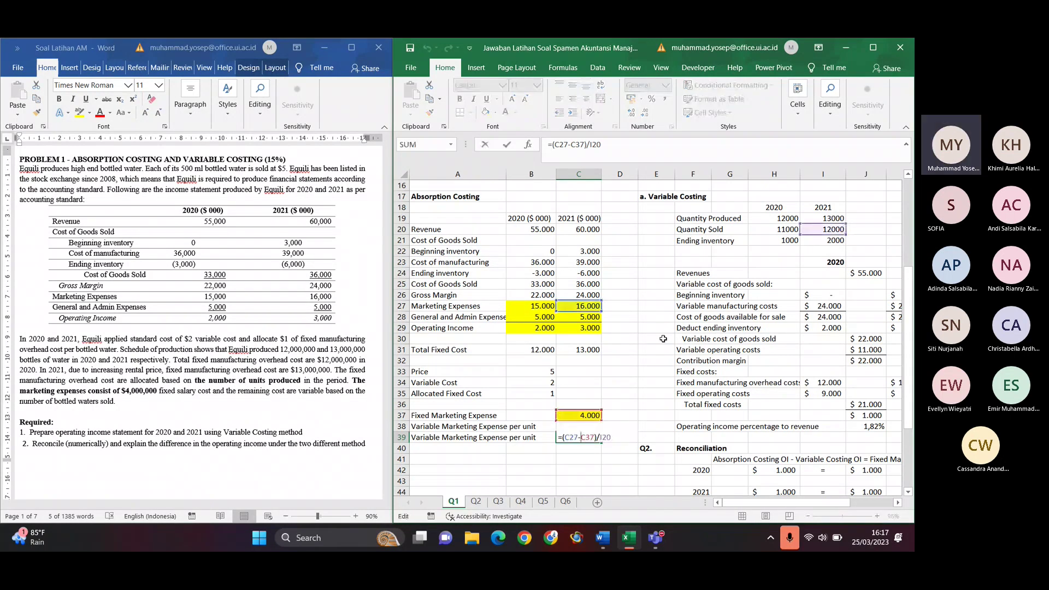
key("Return")
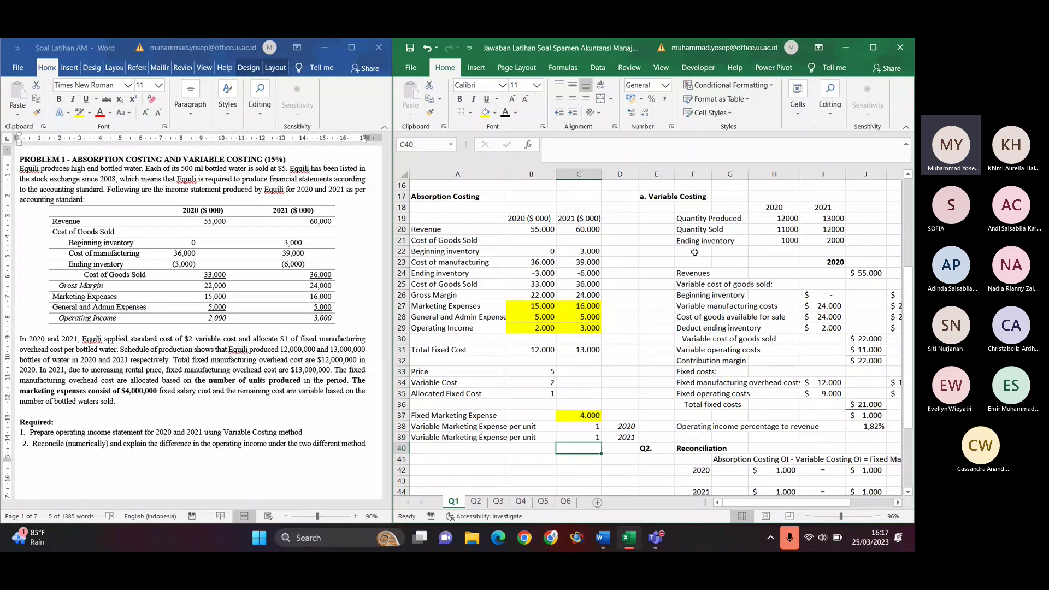
left_click(664, 197)
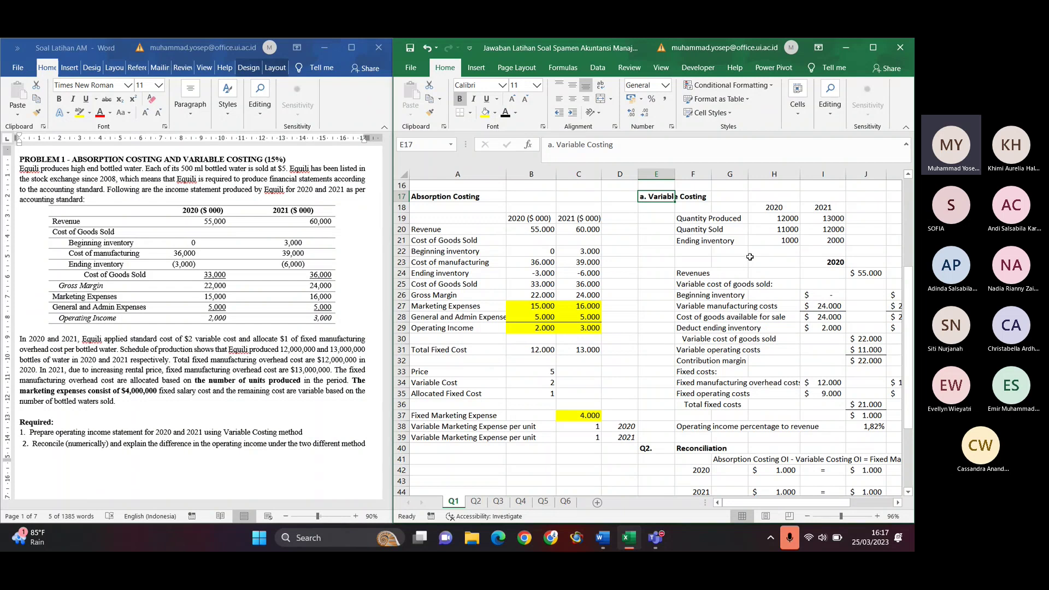
Highlight the 2020 and 2021 quantity table in F18:I21 and return to the Quantity Produced label in F19
left_click(693, 207)
left_click(694, 217)
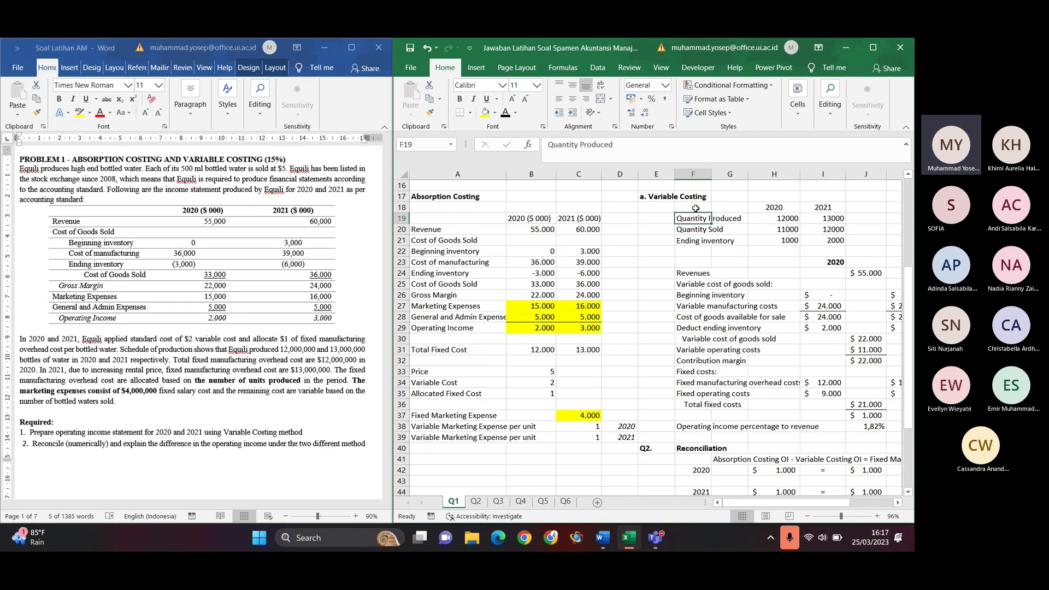
left_click(693, 207)
left_click_drag(721, 212, 804, 241)
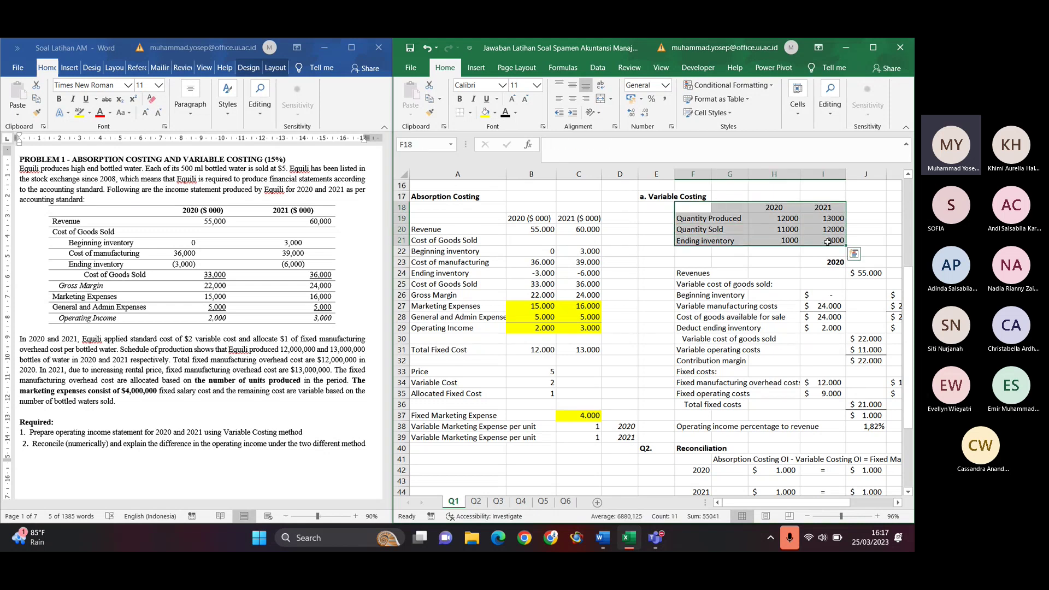
left_click(728, 226)
left_click(694, 218)
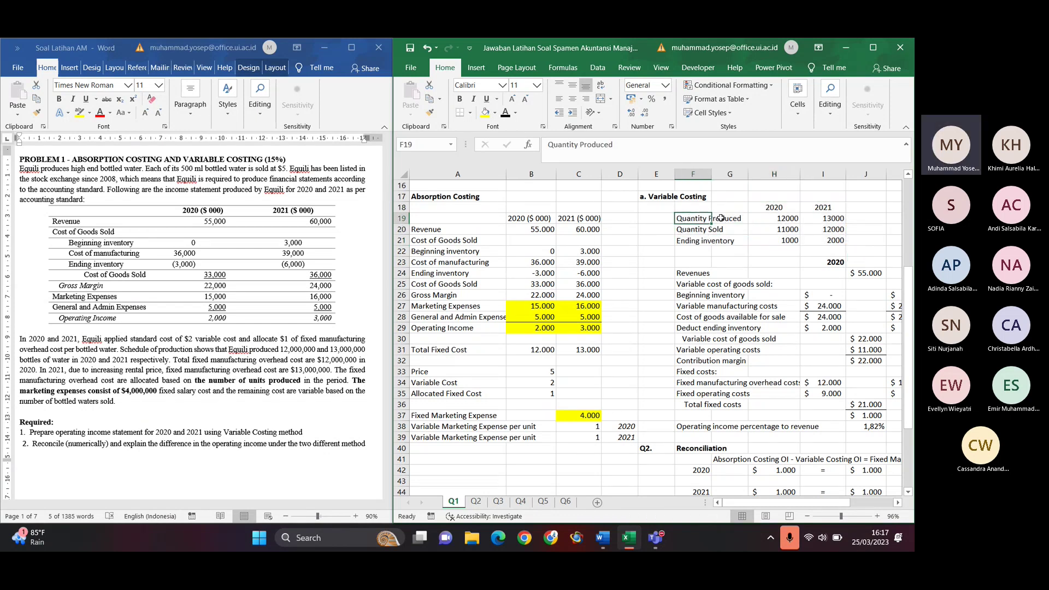
Inspect the 2020 formulas for quantity produced, quantity sold and ending inventory in H19:H21
left_click(768, 218)
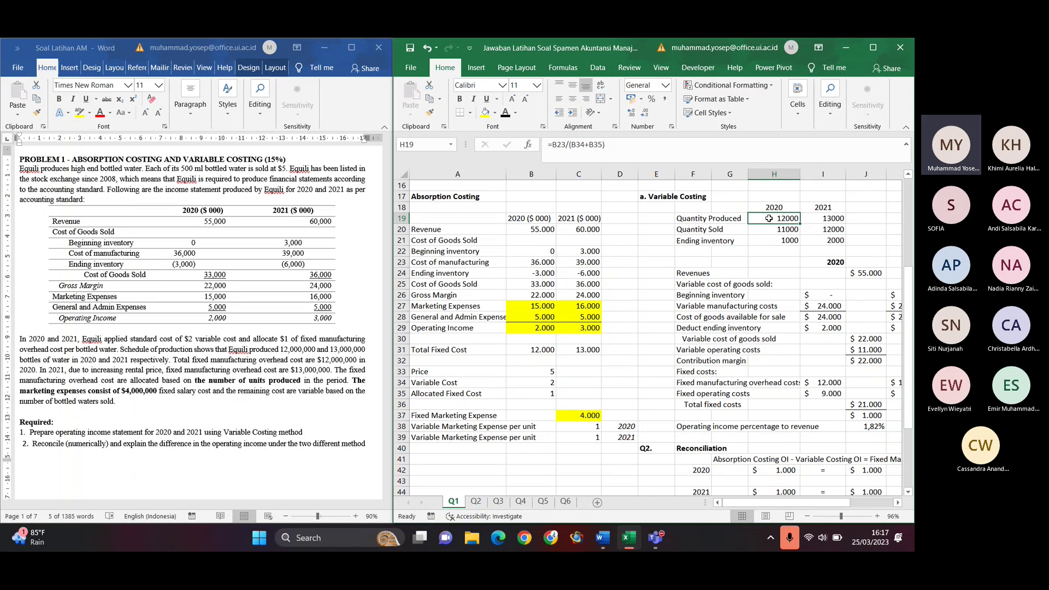
key("Down")
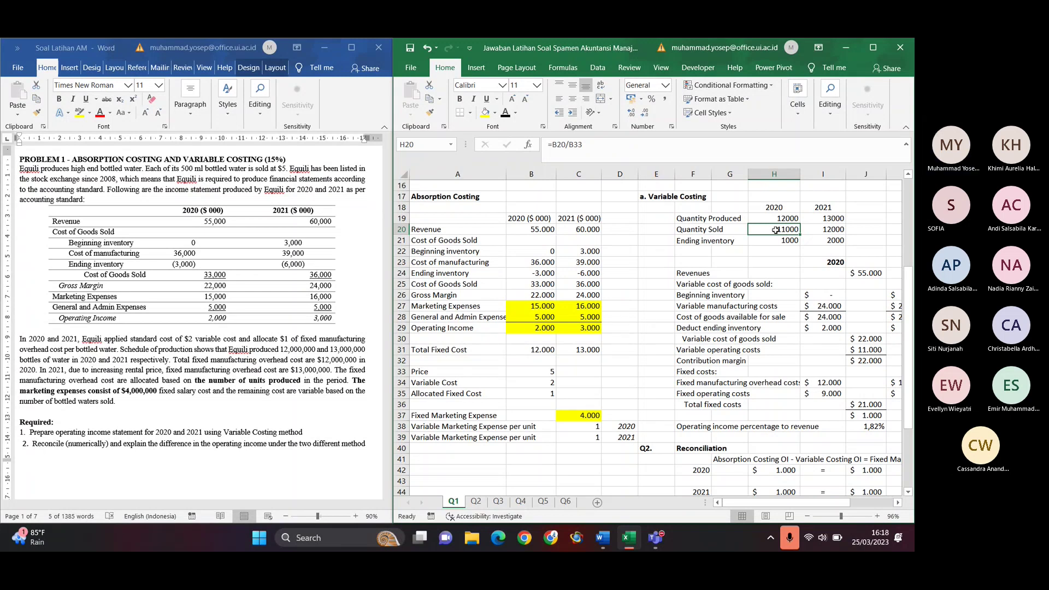
double_click(770, 231)
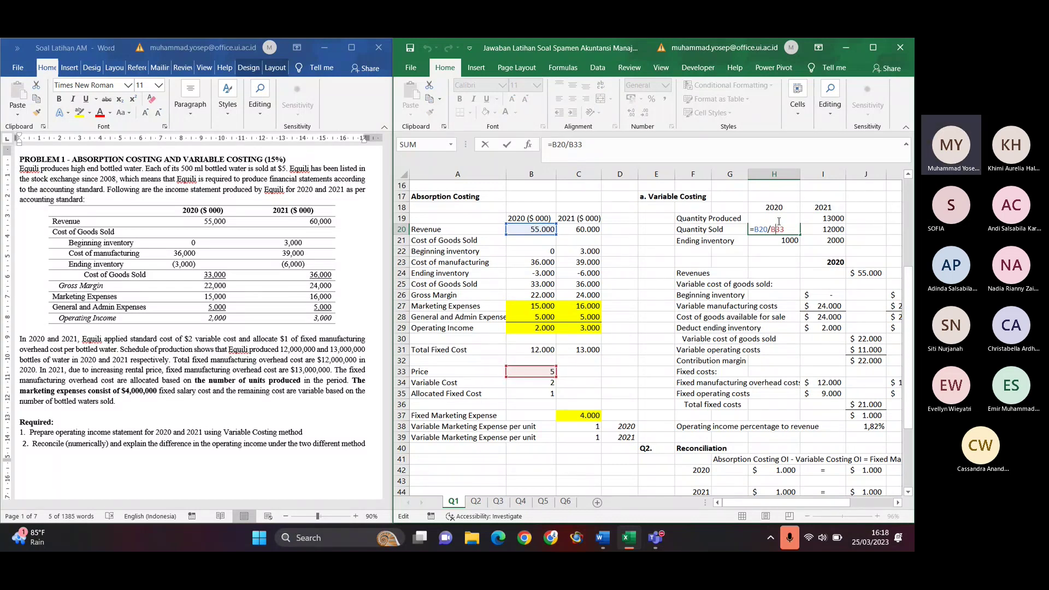
key("ctrl+Return")
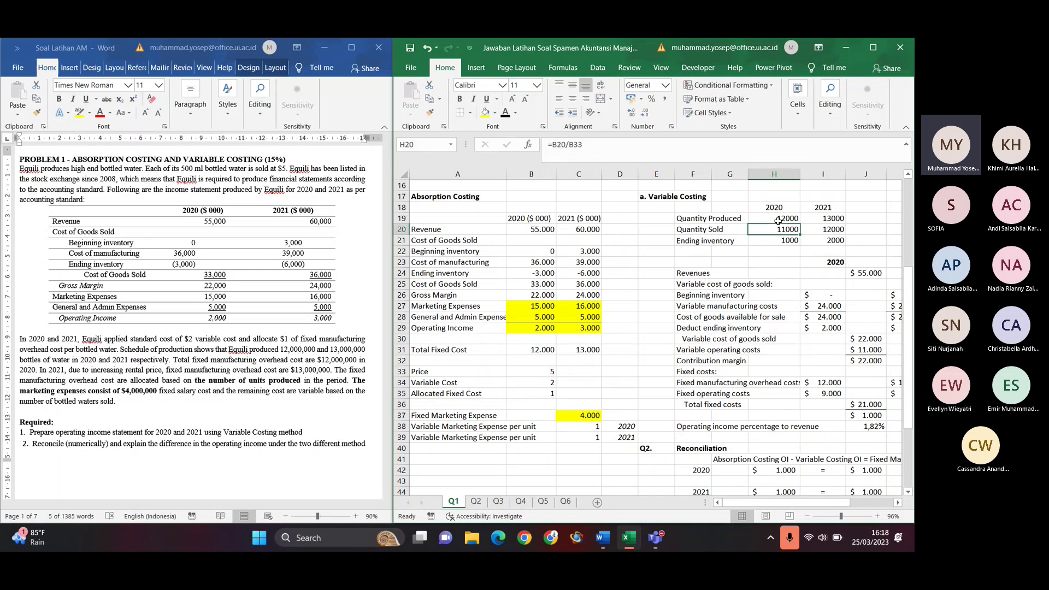
key("Return")
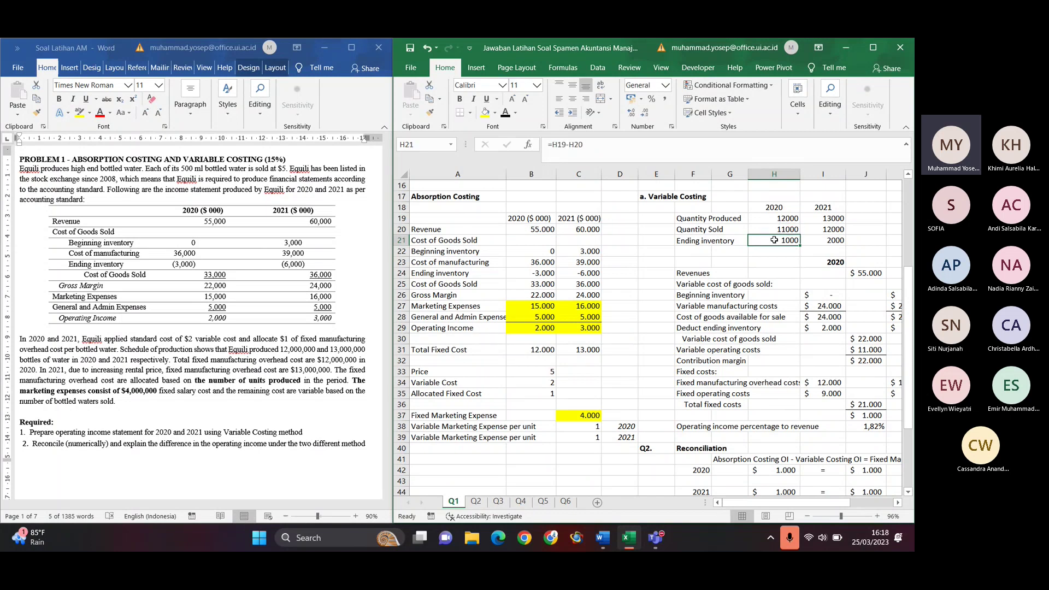
double_click(774, 241)
key("ctrl+Return")
Inspect the 2021 formulas for quantity produced, quantity sold and ending inventory in I19:I21
left_click(821, 205)
left_click(834, 217)
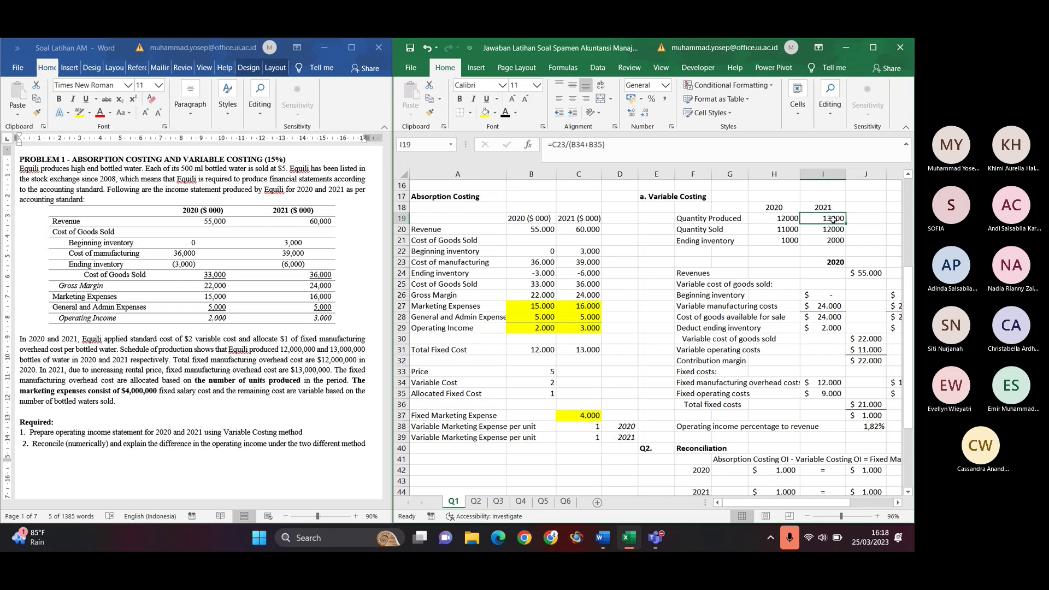
double_click(834, 219)
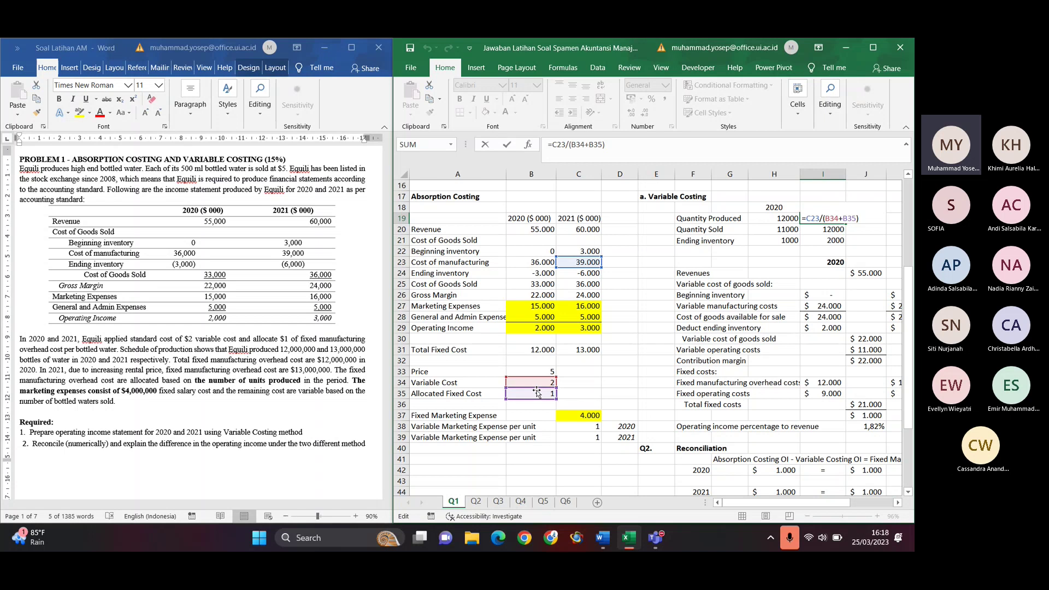
key("Return")
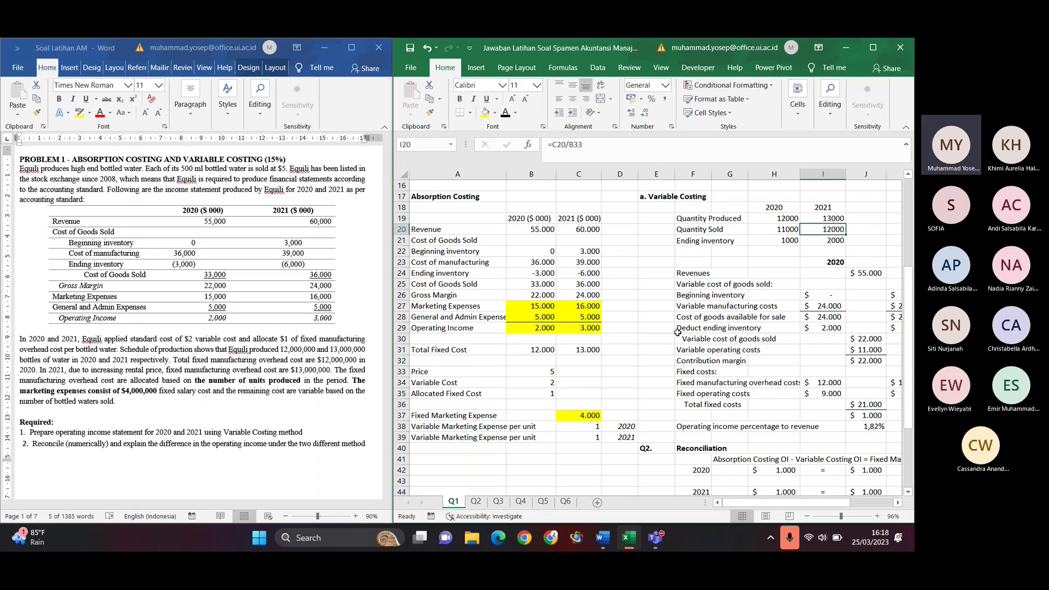
left_click(827, 219)
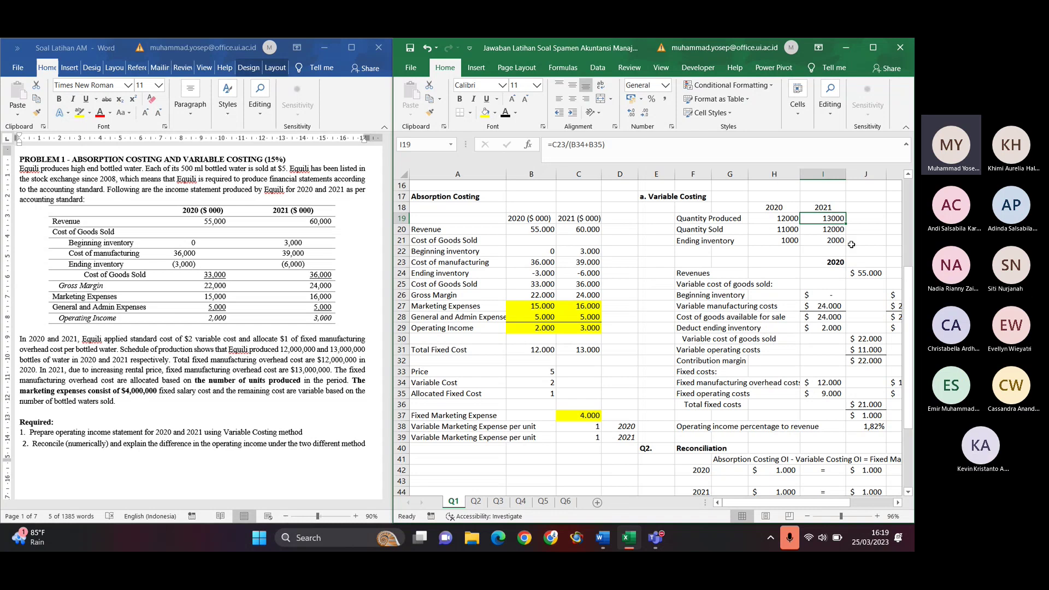
left_click(816, 227)
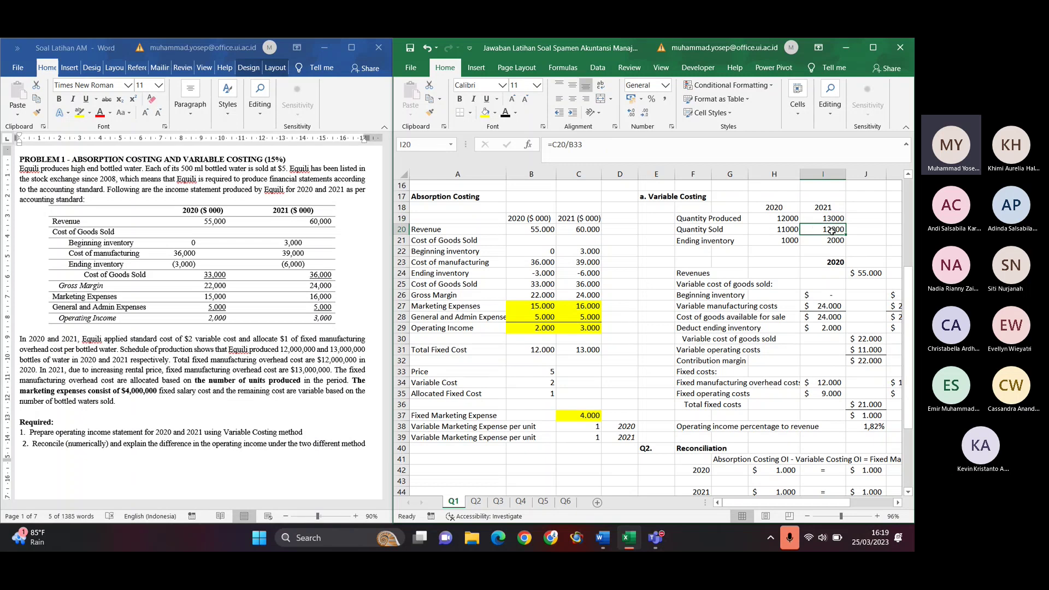
double_click(831, 230)
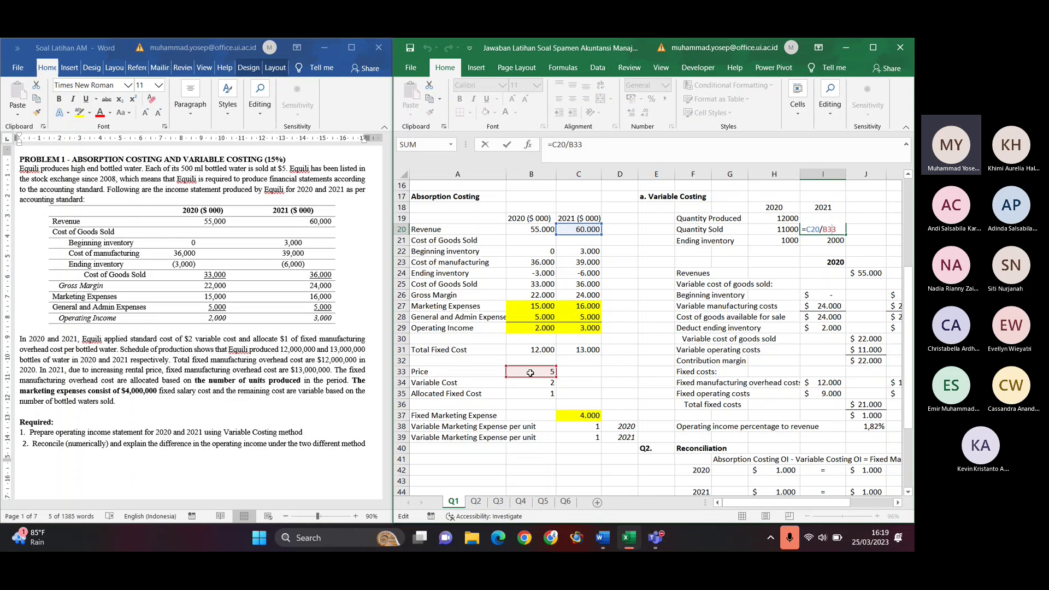
key("ctrl+Return")
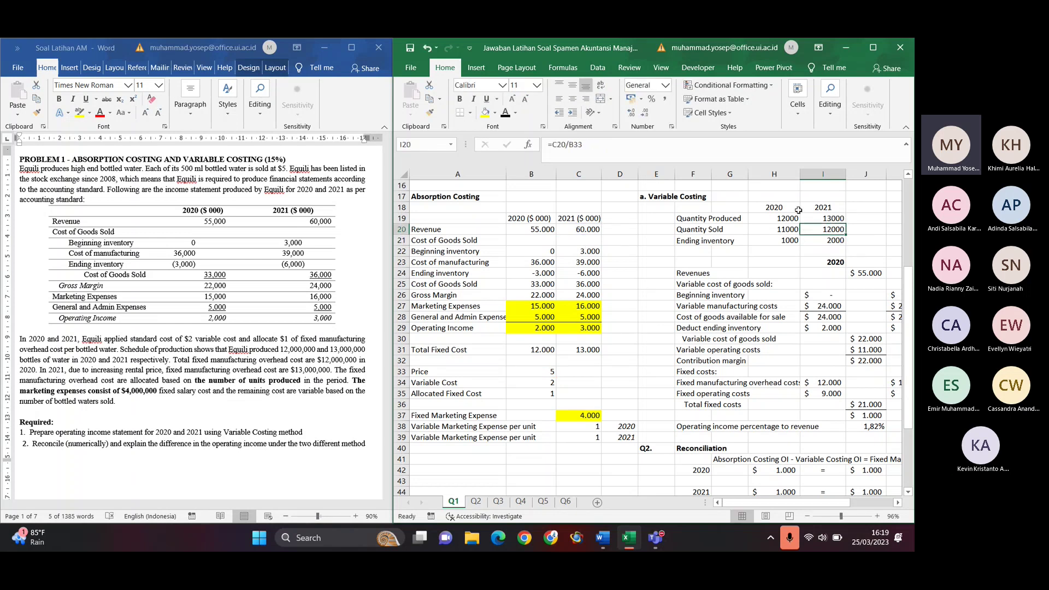
key("Down")
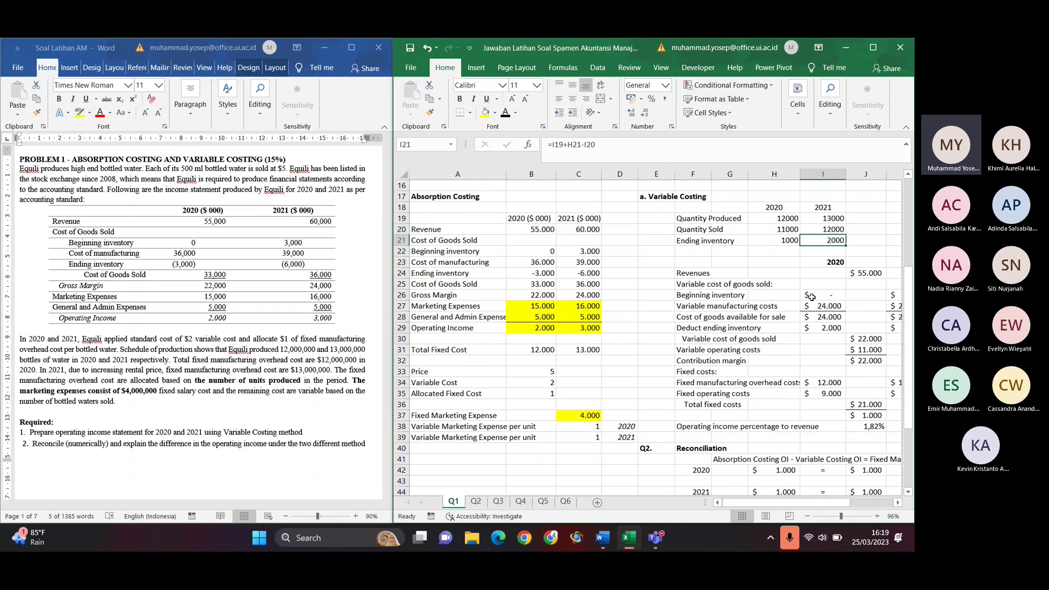
Go to the Revenues row of the variable costing statement and inspect the 2020 revenue formula in J24
left_click(698, 258)
key("Down")
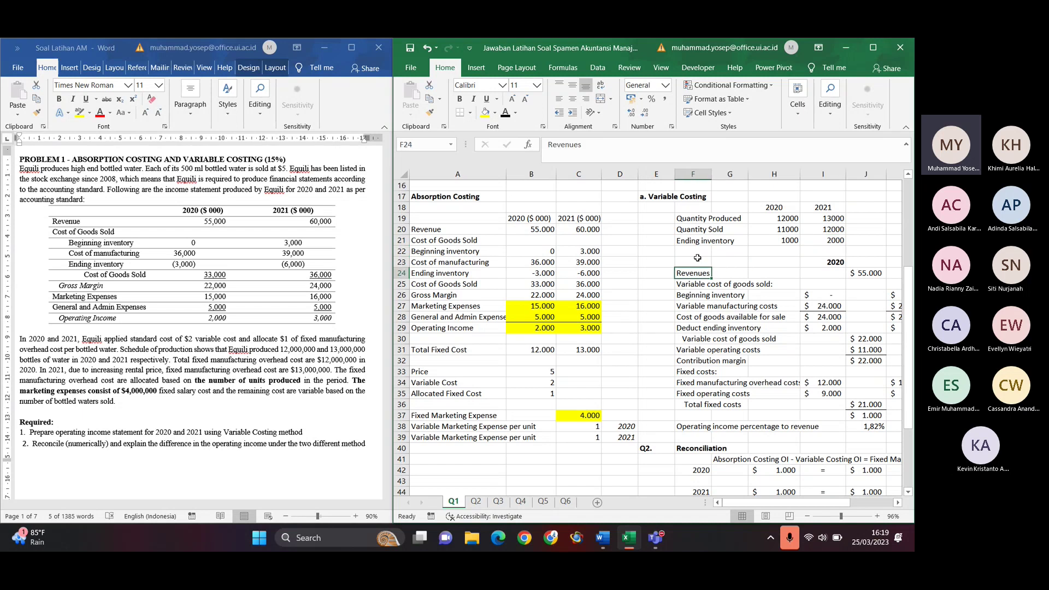
key("Right")
key("Right")
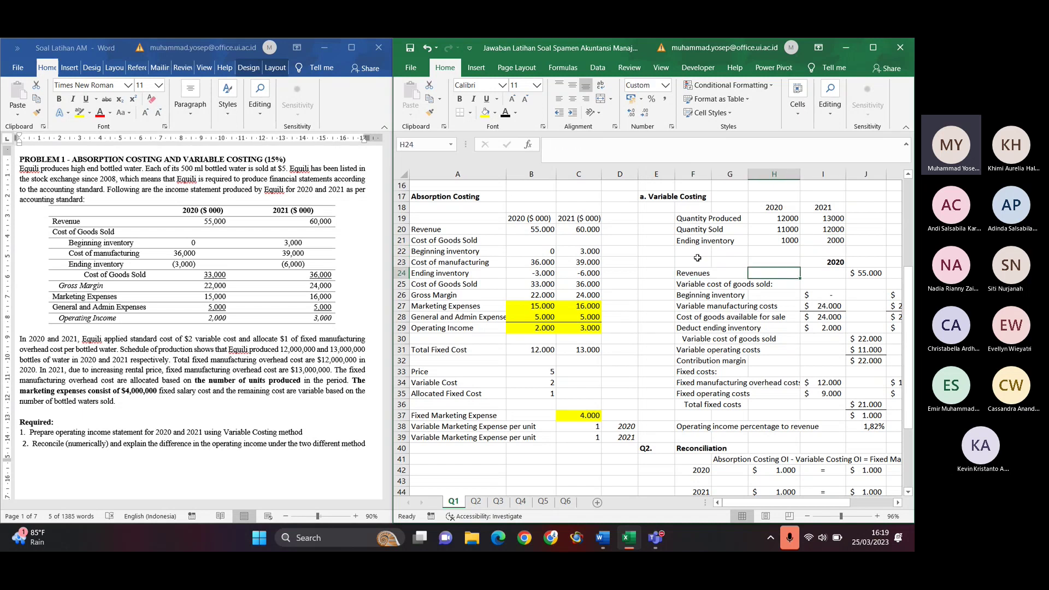
key("Right")
key("Right")
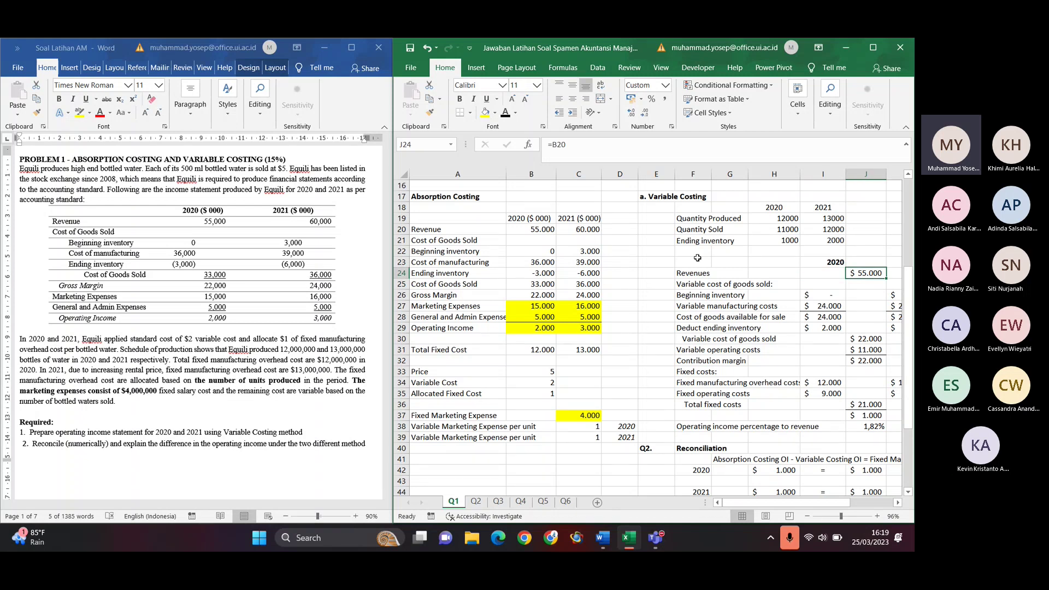
Go to the variable cost of goods sold heading in F25 and look along the Beginning inventory row beneath it
left_click(705, 285)
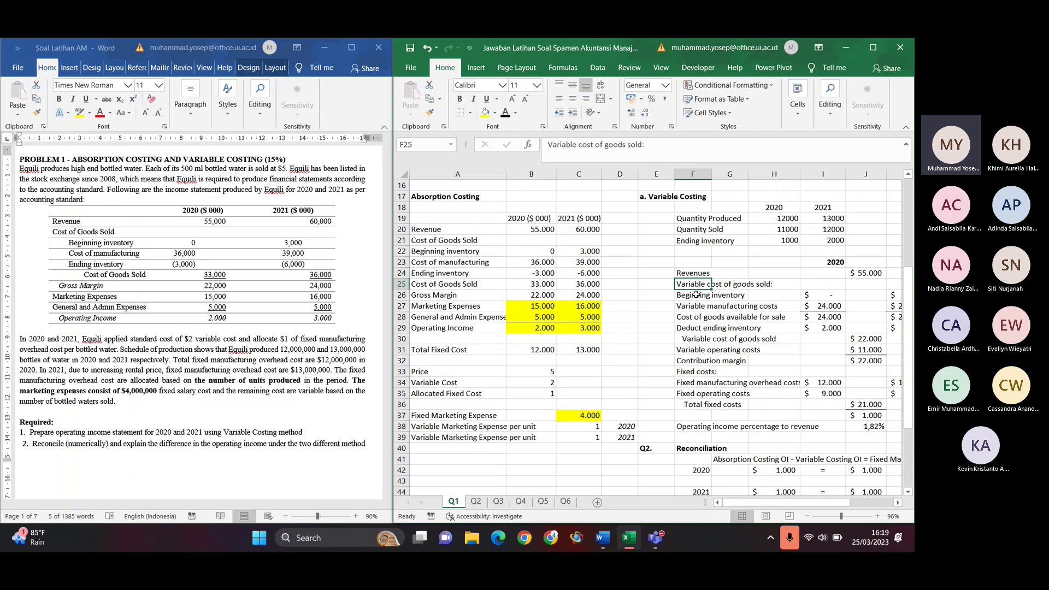
left_click(696, 294)
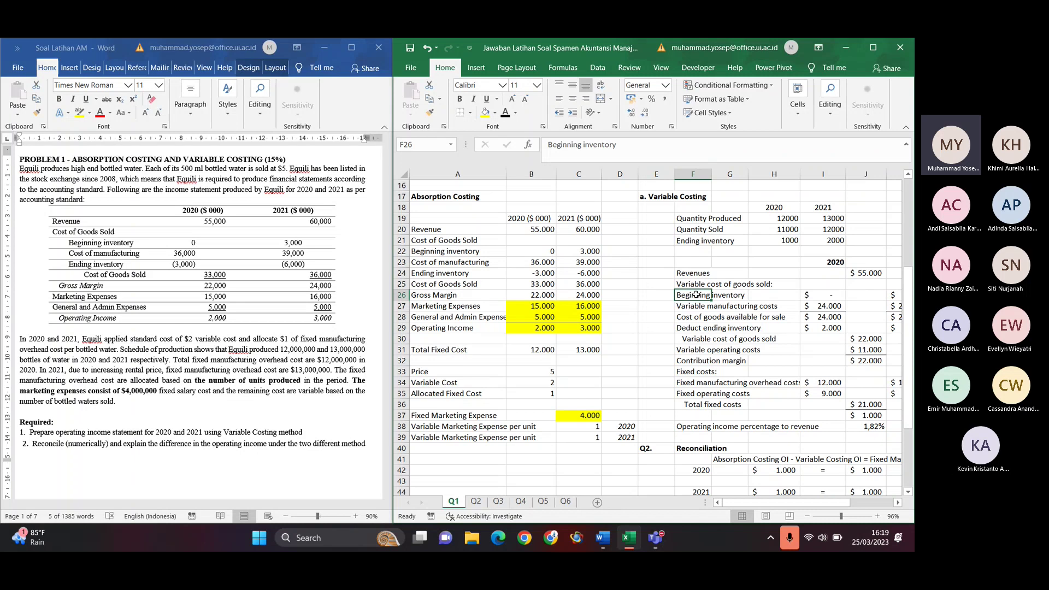
key("Right")
key("Right")
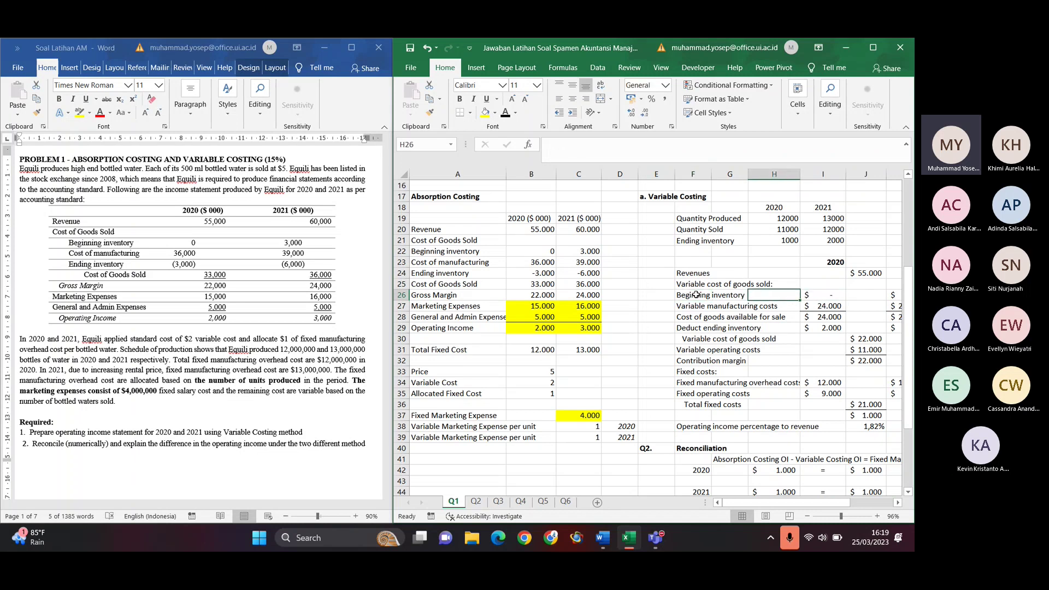
key("Left")
key("Left")
Inspect the 2020 variable manufacturing costs formula in I27 and the cells it references
key("Down")
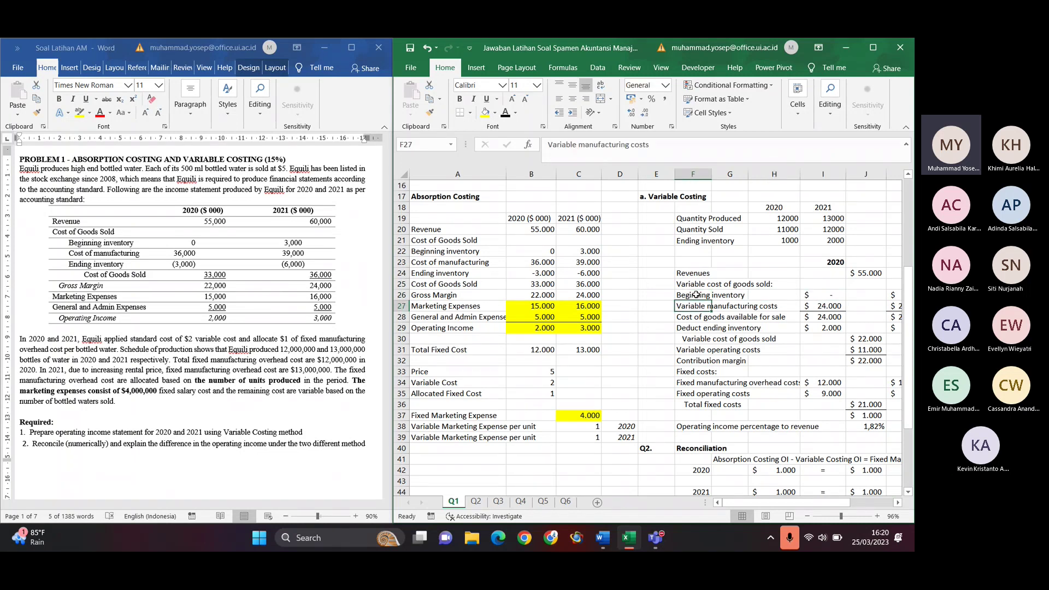
key("Right")
key("Right")
key("Right")
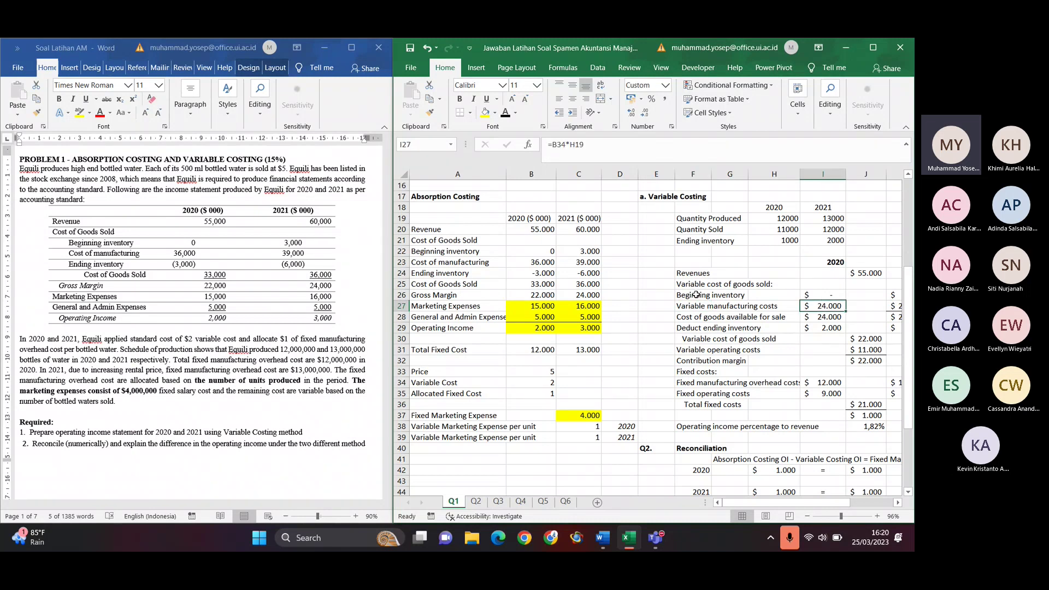
double_click(816, 307)
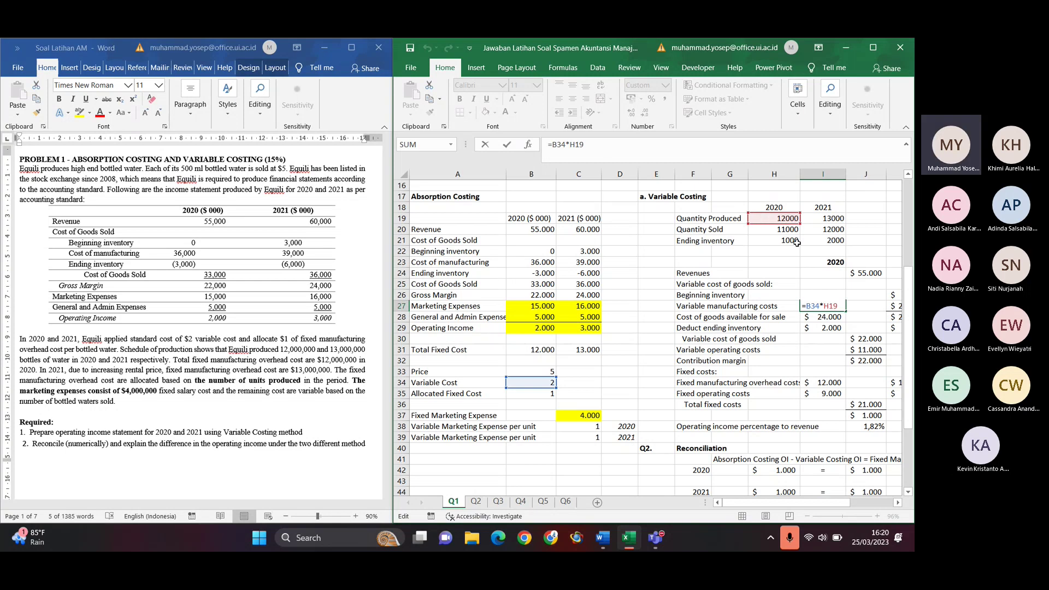
key("Return")
key("Up")
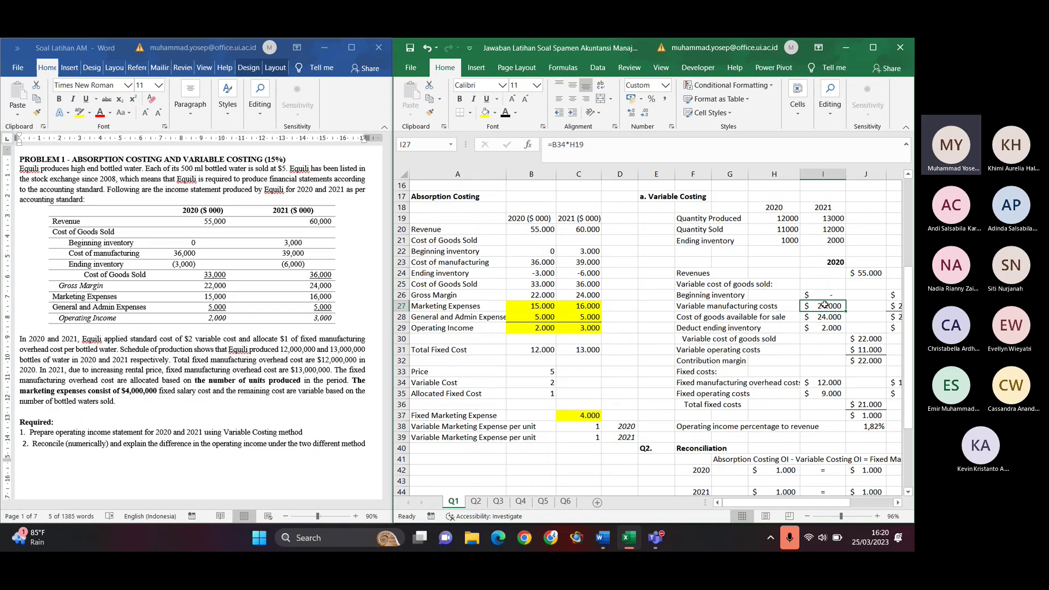
Compare the 2020 absorption cost of manufacturing in B23 with the fixed overhead in I34 and the variable manufacturing costs in I27
left_click(531, 260)
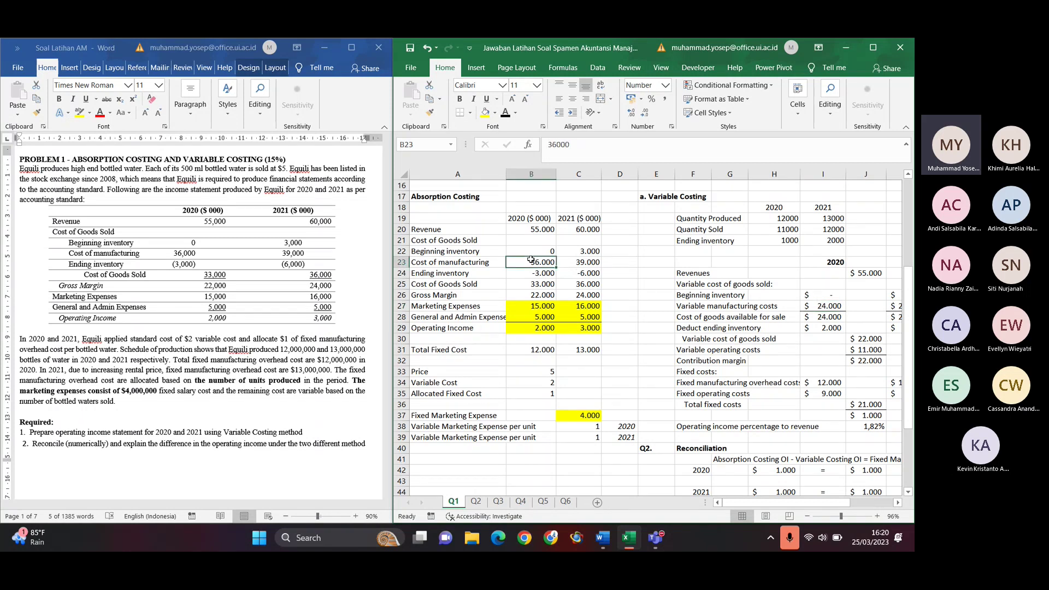
left_click(841, 385)
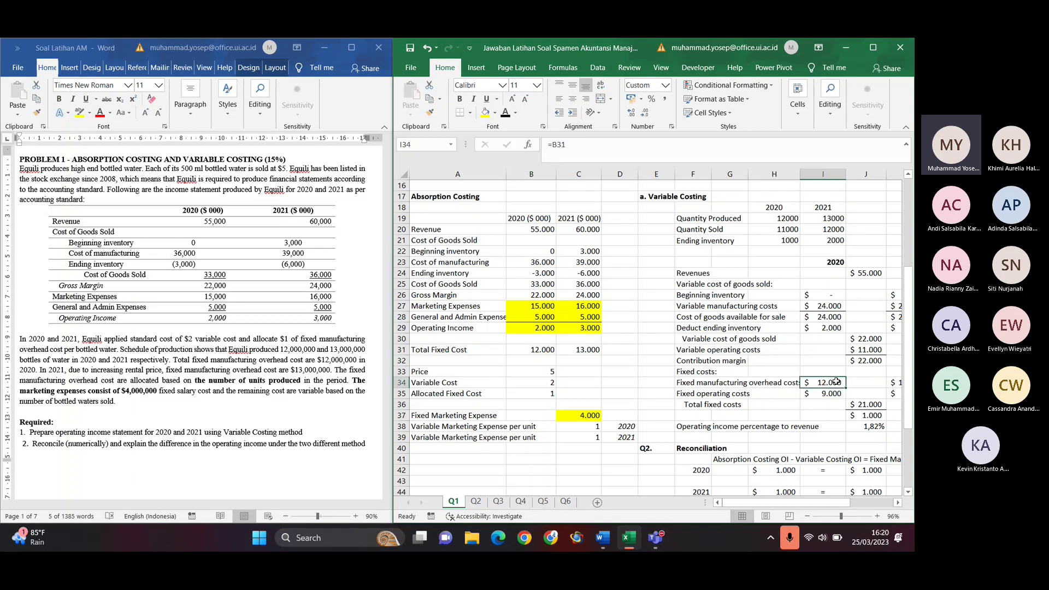
left_click(831, 306)
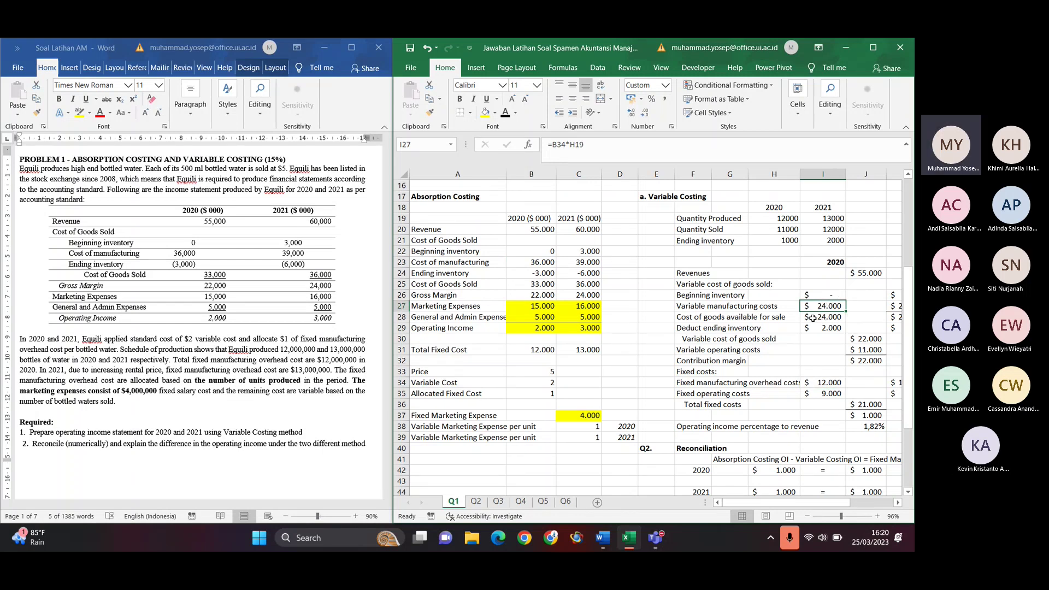
Inspect the 2020 cost of goods available for sale formula in I28 and check the inventory and manufacturing cost rows around it
left_click(814, 318)
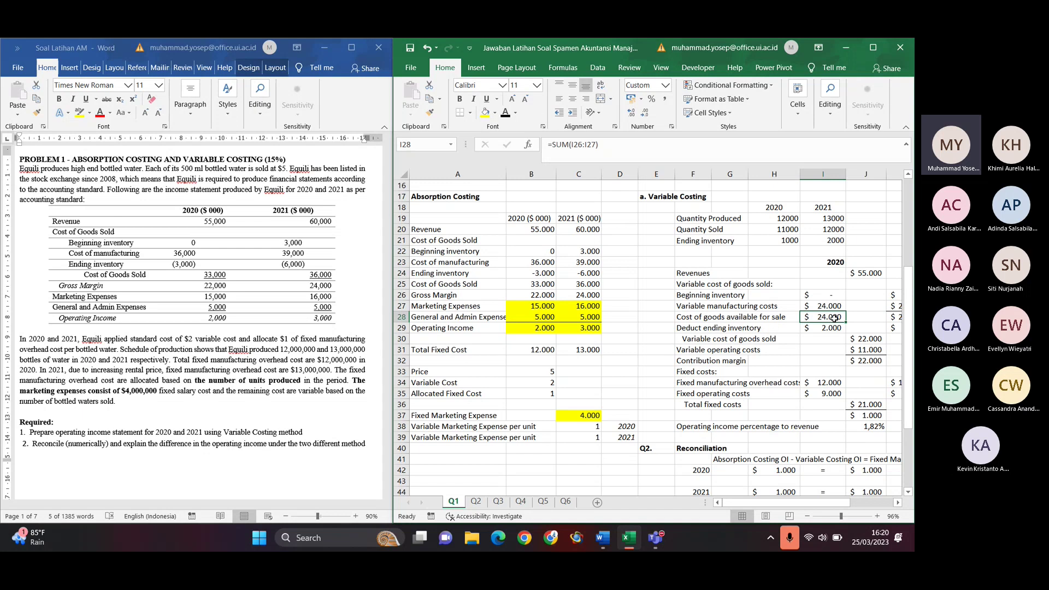
left_click(818, 295)
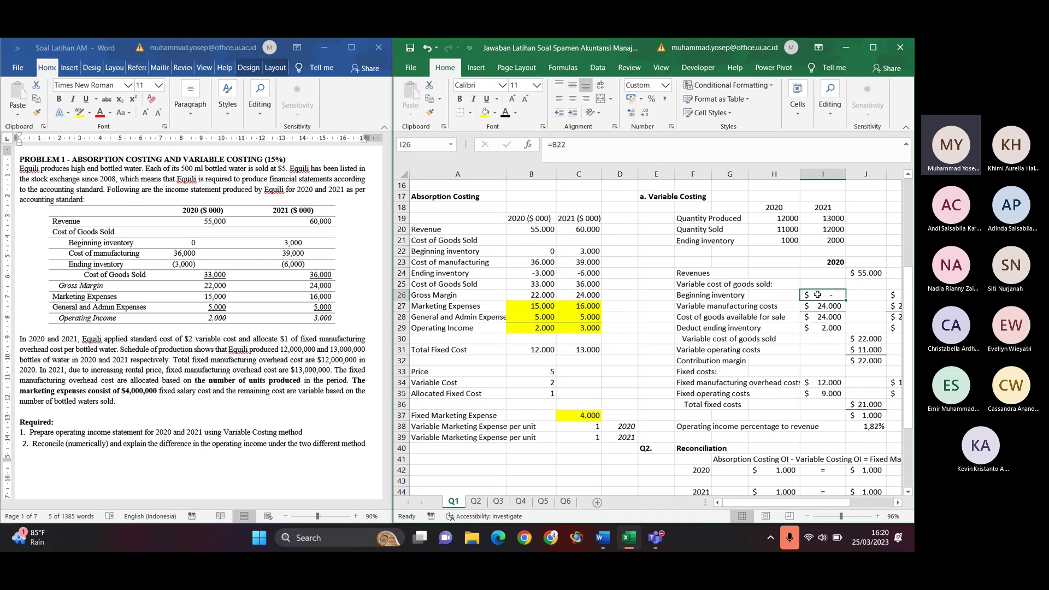
key("Down")
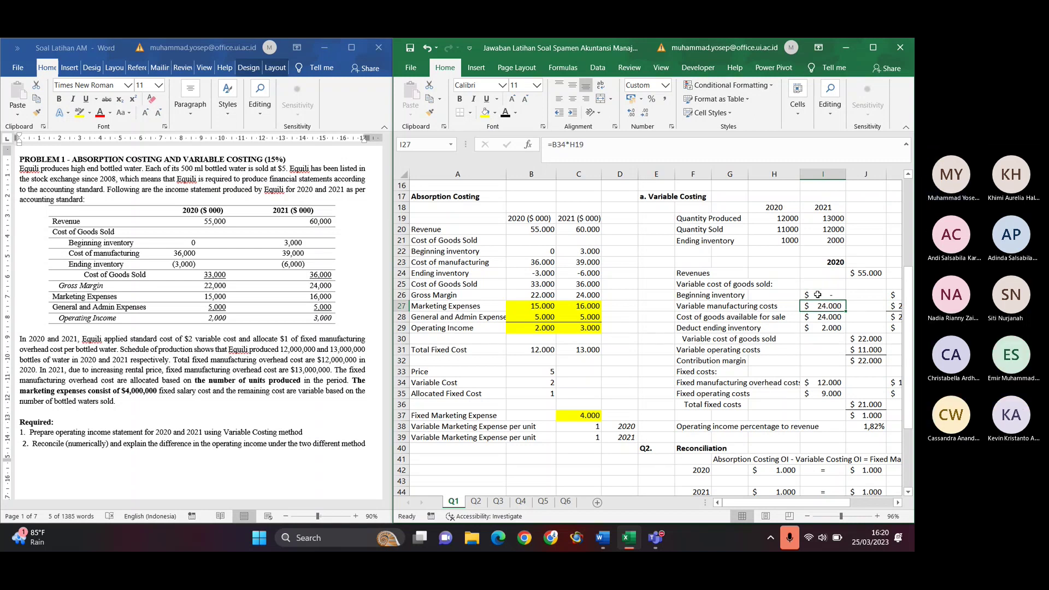
key("Down")
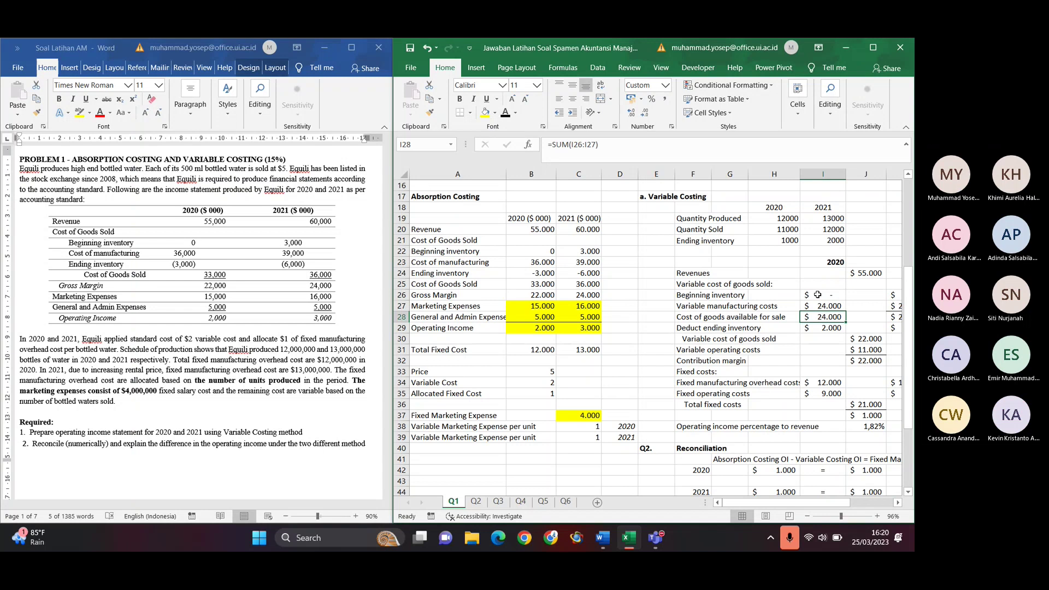
key("Down")
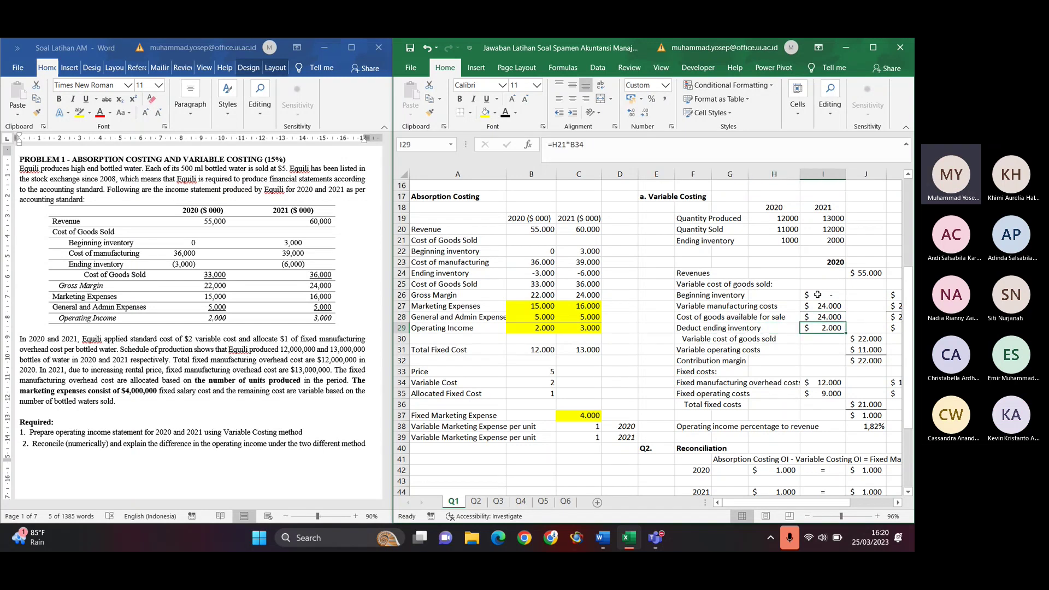
Inspect the cells referenced by the 2020 ending inventory formula in I29, plus the variable cost of goods sold formula in J30
double_click(823, 328)
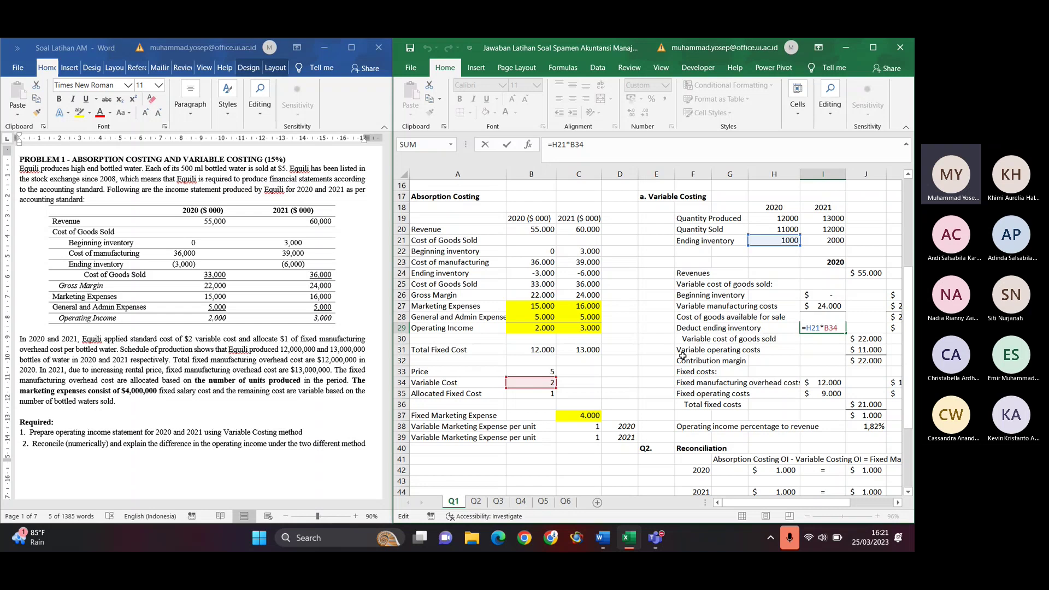
key("ctrl+Return")
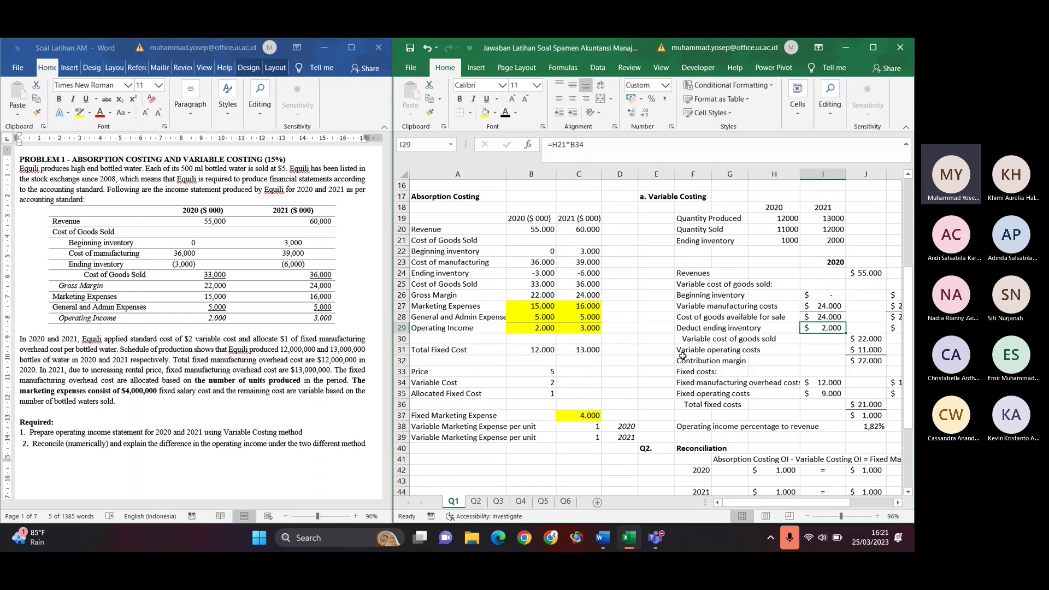
left_click(859, 340)
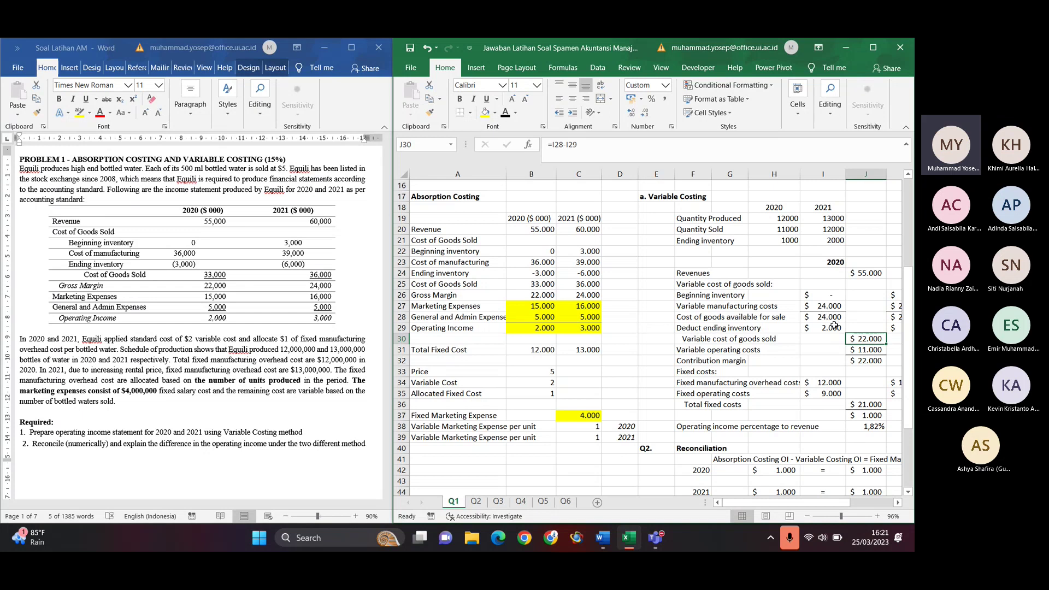
Inspect the 2020 variable operating costs formula in J31 and the cells it references
left_click(862, 348)
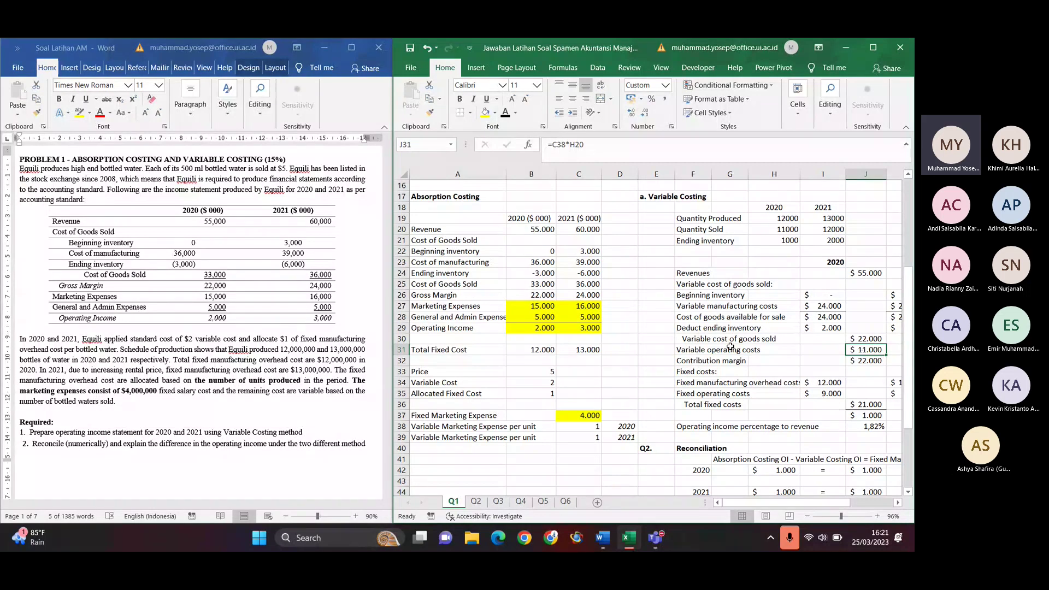
double_click(869, 348)
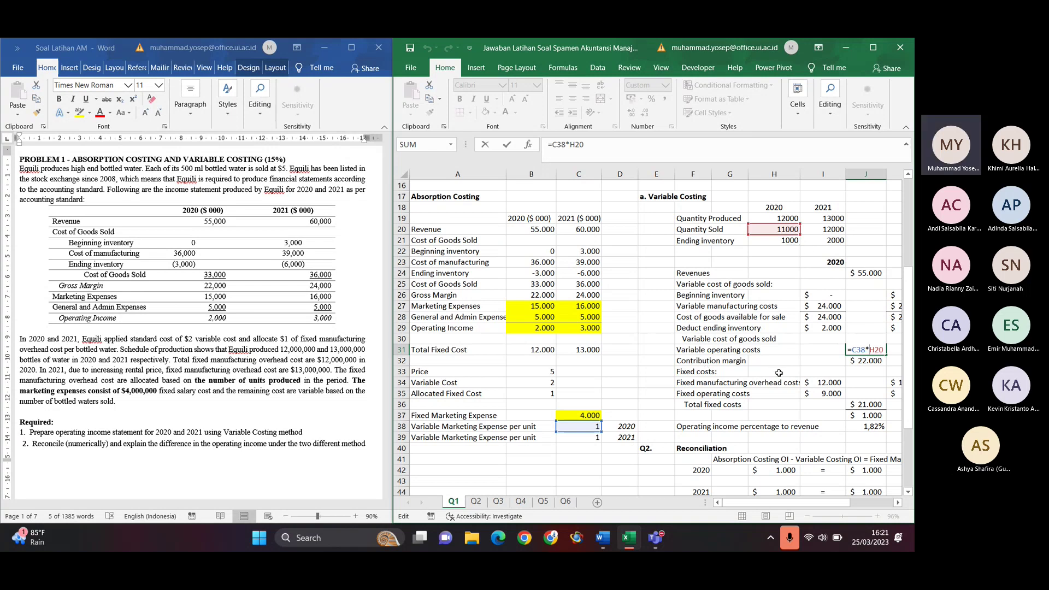
key("Return")
key("Up")
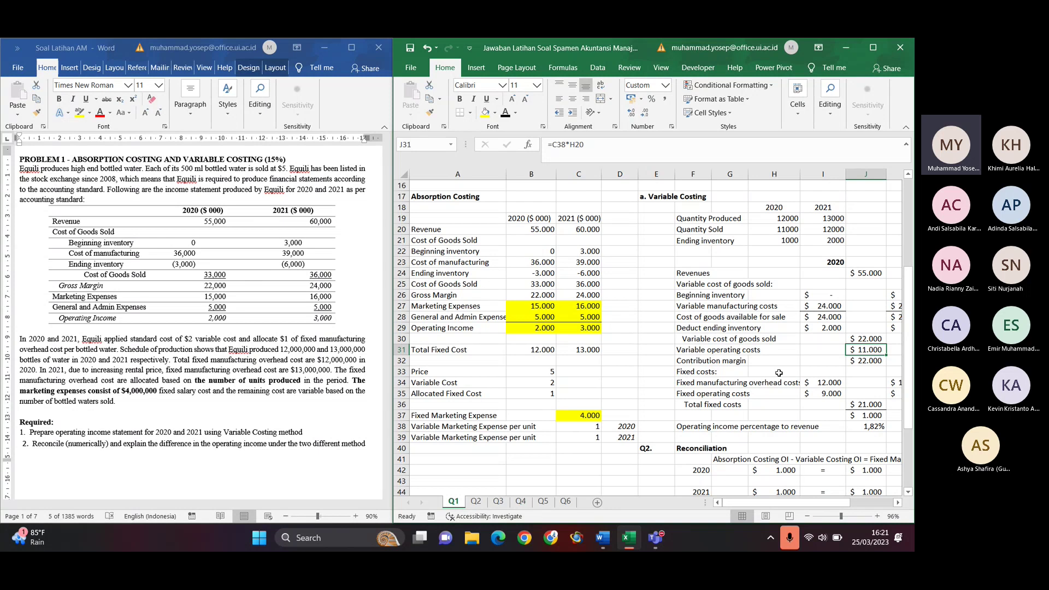
key("Up")
key("Down")
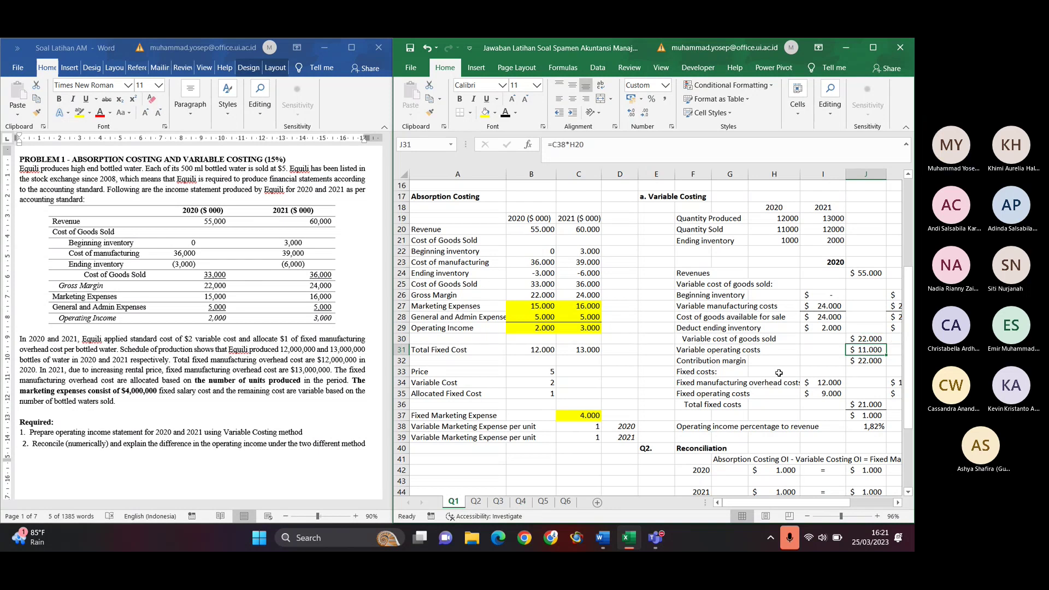
Inspect the 2020 contribution margin formula in J32
key("Down")
key("Left")
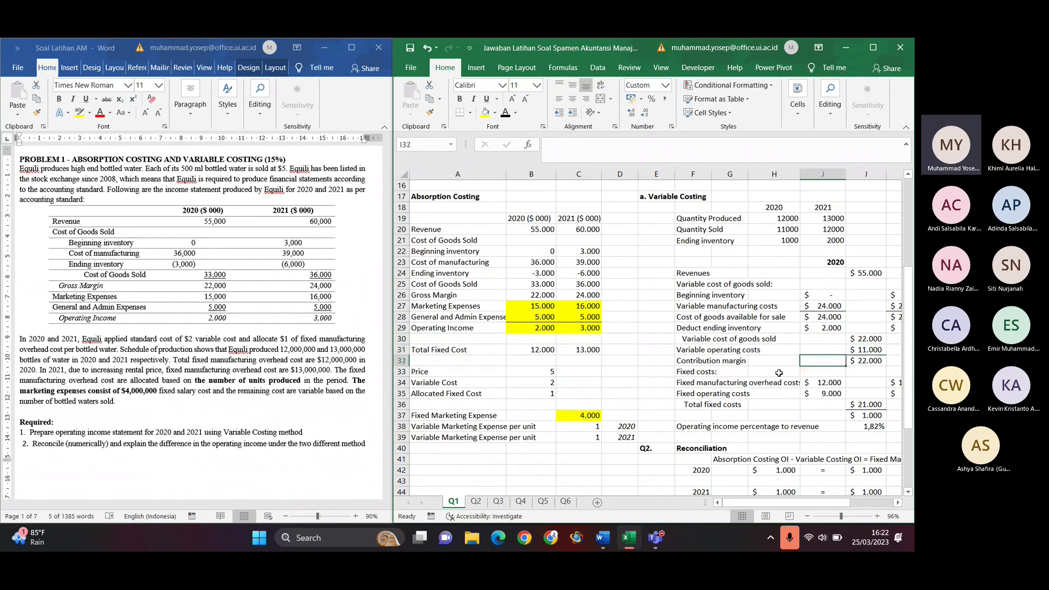
key("Up")
key("Right")
key("Down")
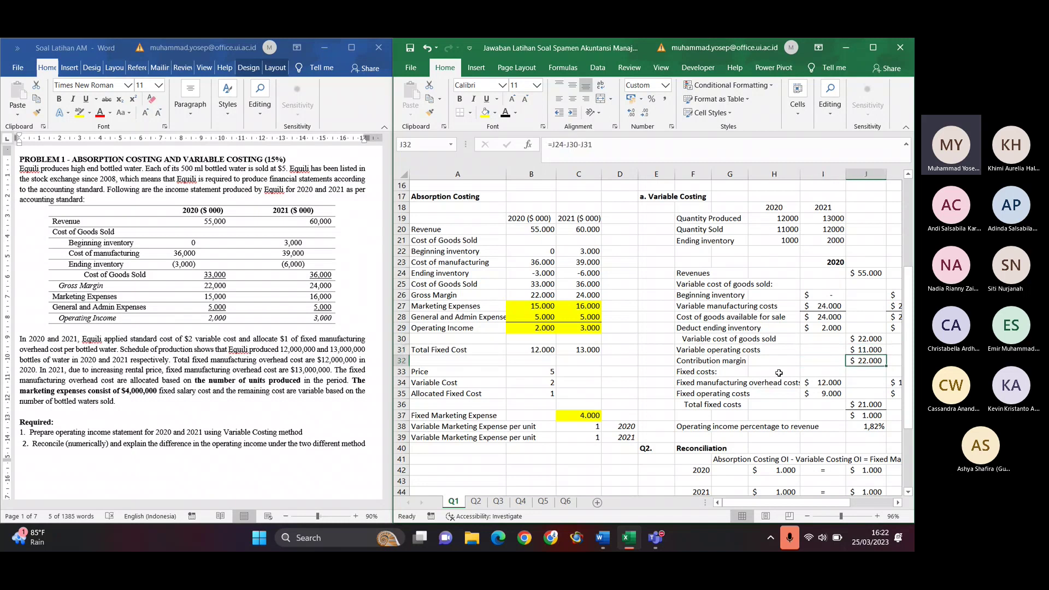
Trace the contribution margin components through column J, going up toward the Revenues row and back down to the variable operating costs
key("Up")
key("Up")
key("Up")
key("Up")
key("Up")
key("Up")
key("Up")
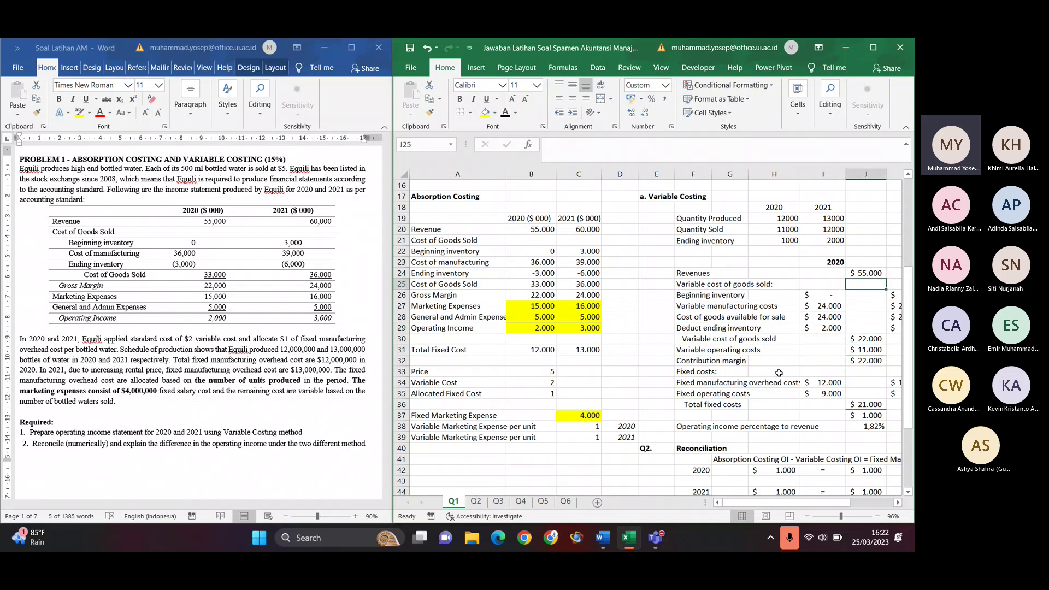
key("Down")
key("Down")
key("Down")
key("Down")
key("Down")
key("Down")
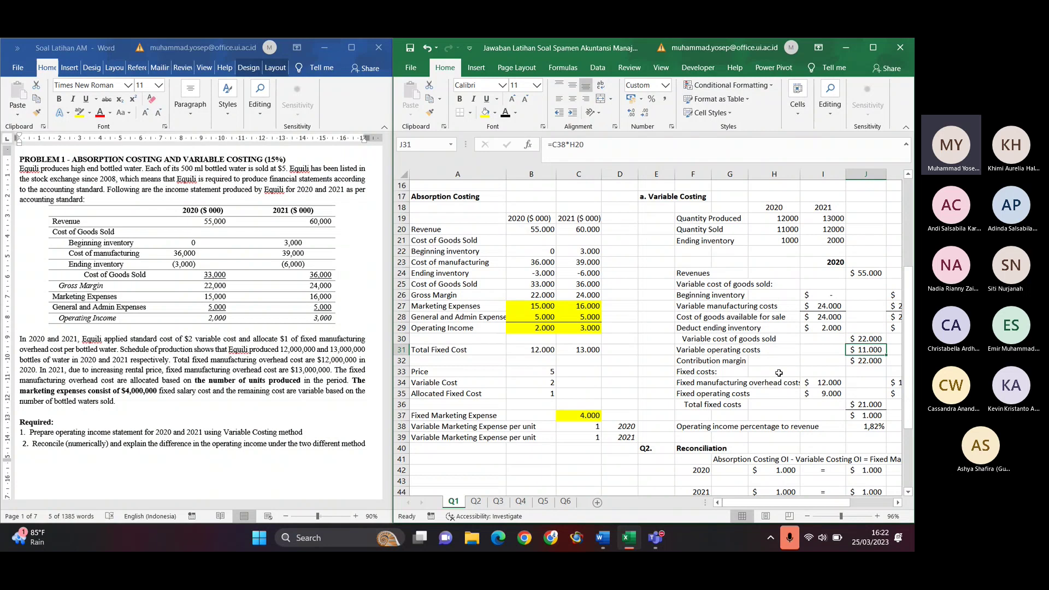
Look along the Contribution margin row from its label in F32 to the 2020 amount in J32
key("Down")
key("Left")
key("Left")
key("Left")
key("Left")
key("Right")
key("Right")
key("Right")
key("Right")
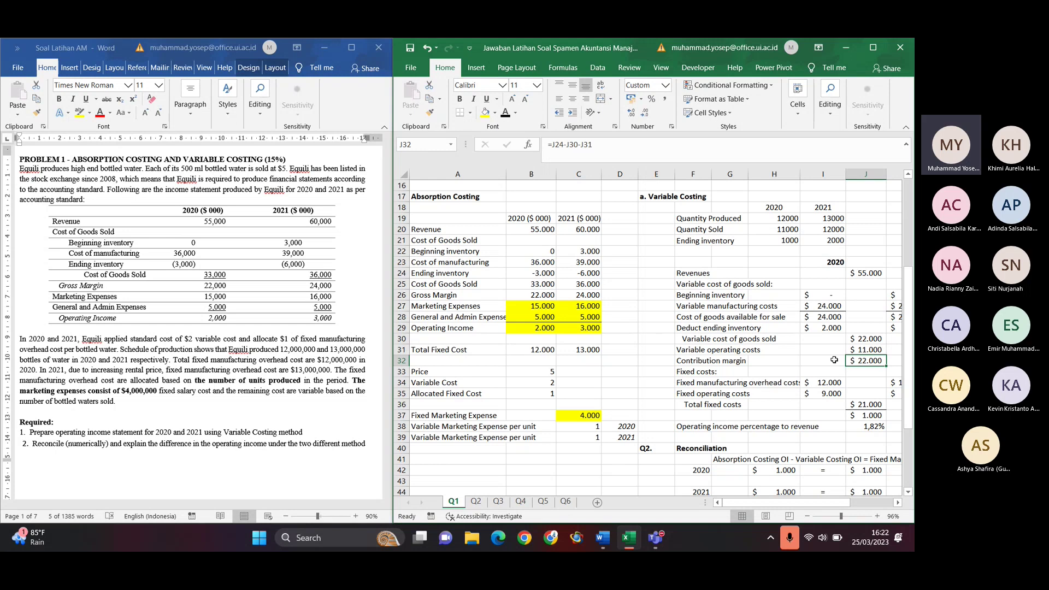
Go to the Fixed manufacturing overhead costs row and inspect the cell referenced by the 2020 formula in I34
left_click(681, 384)
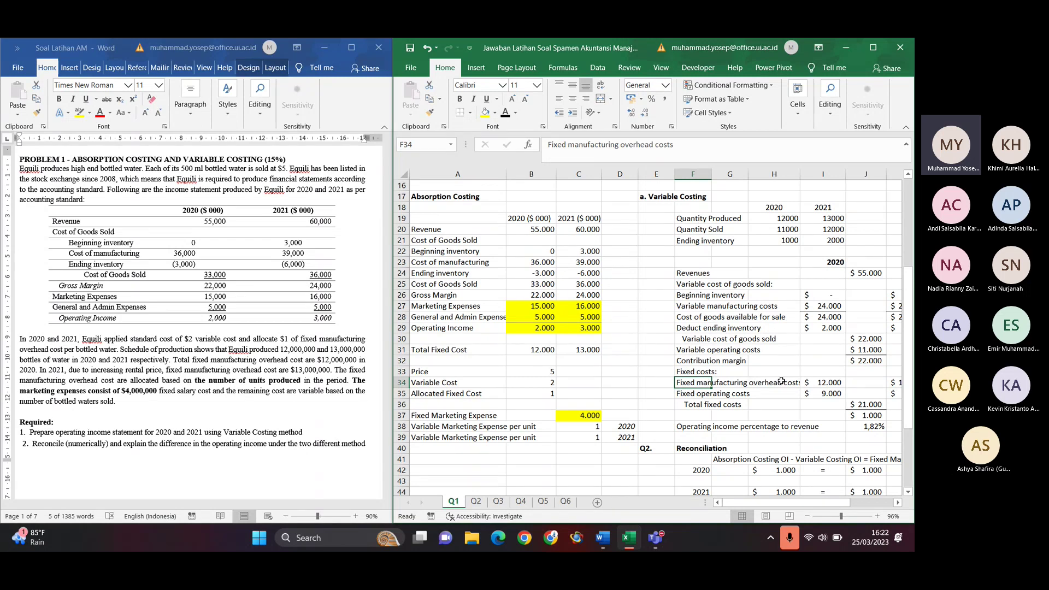
left_click(822, 384)
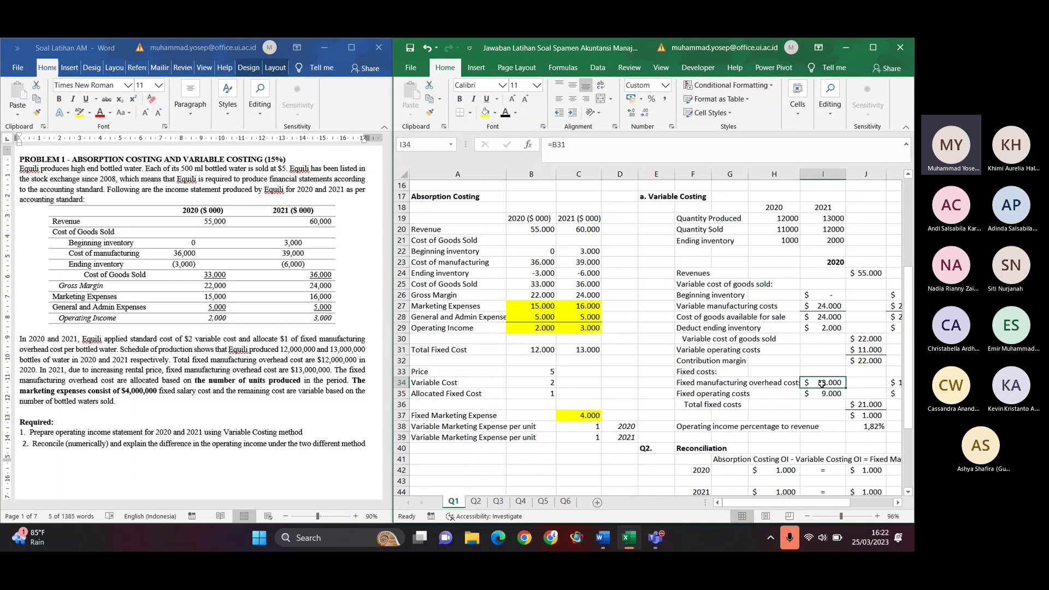
double_click(822, 384)
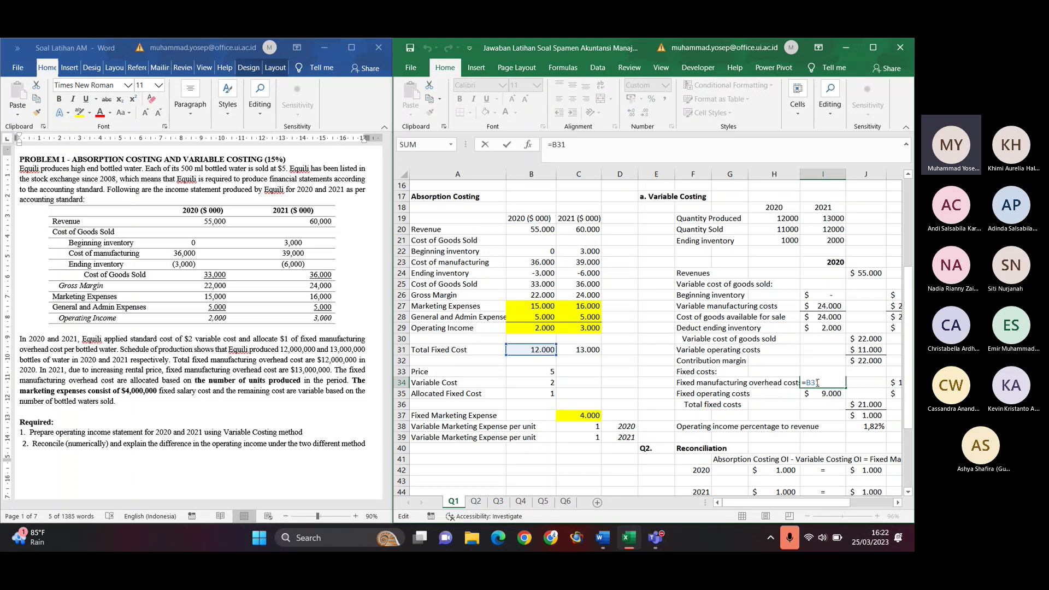
key("Return")
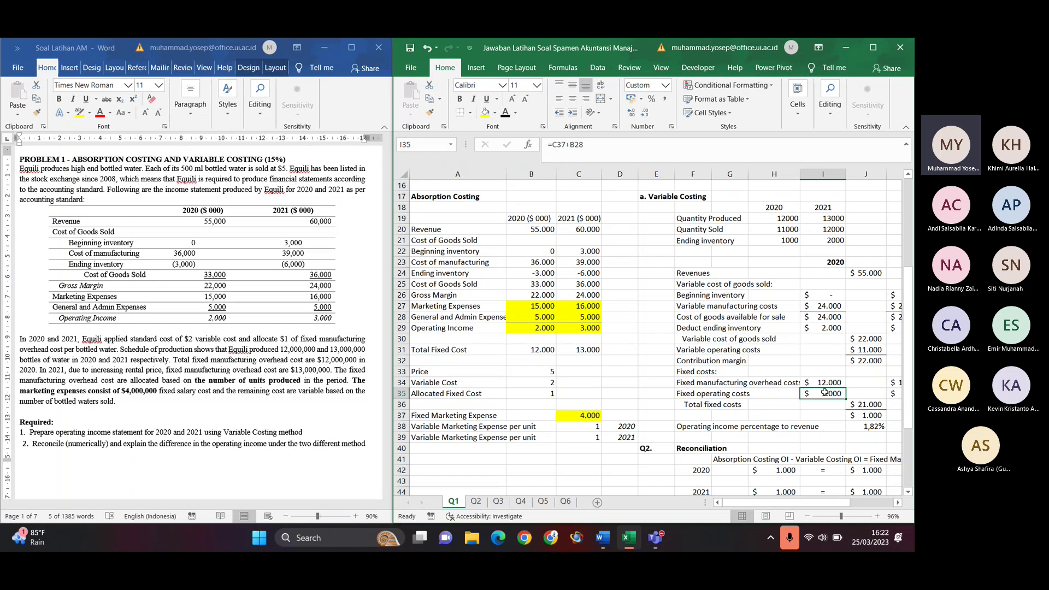
Inspect the 2020 fixed operating costs formula in I35 and the marketing and administrative expense cells it references
double_click(826, 392)
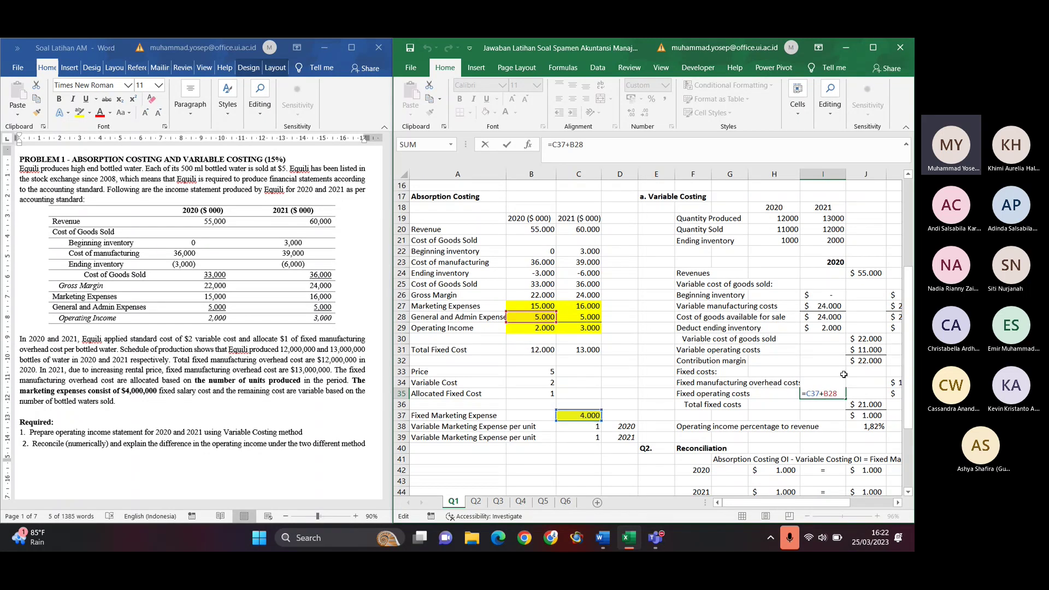
key("Return")
key("Up")
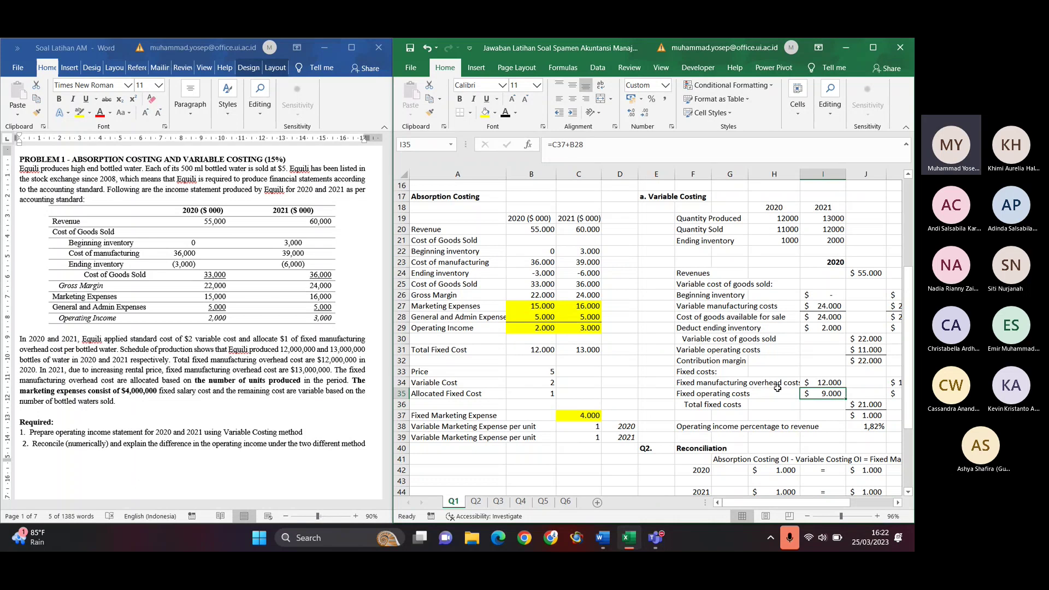
Inspect the 2020 total fixed costs formula in J36 and look along its row
key("Down")
key("Right")
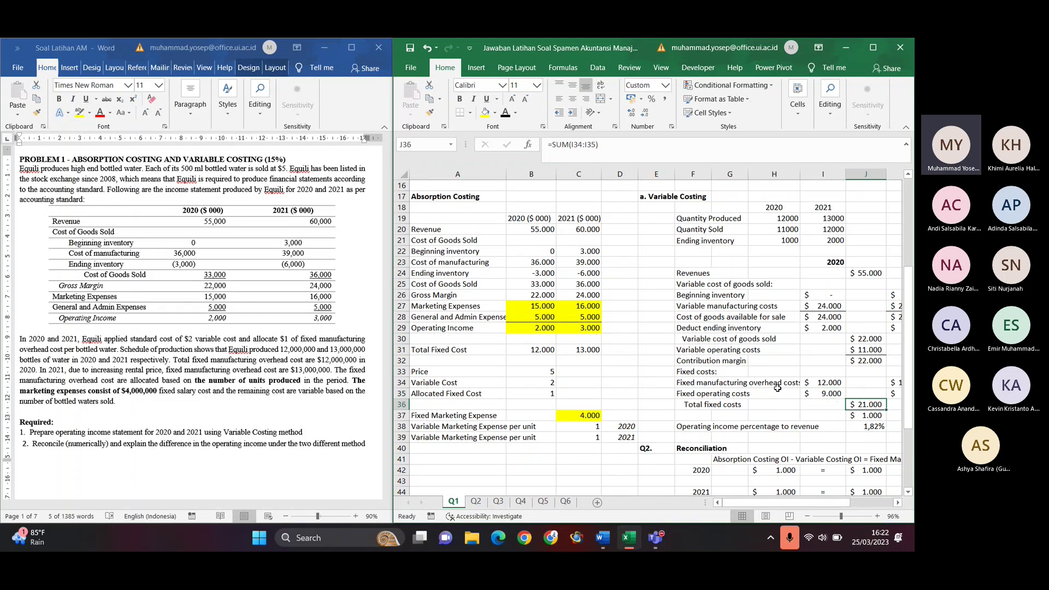
key("Left")
key("Left")
key("Left")
key("Right")
key("Right")
key("Right")
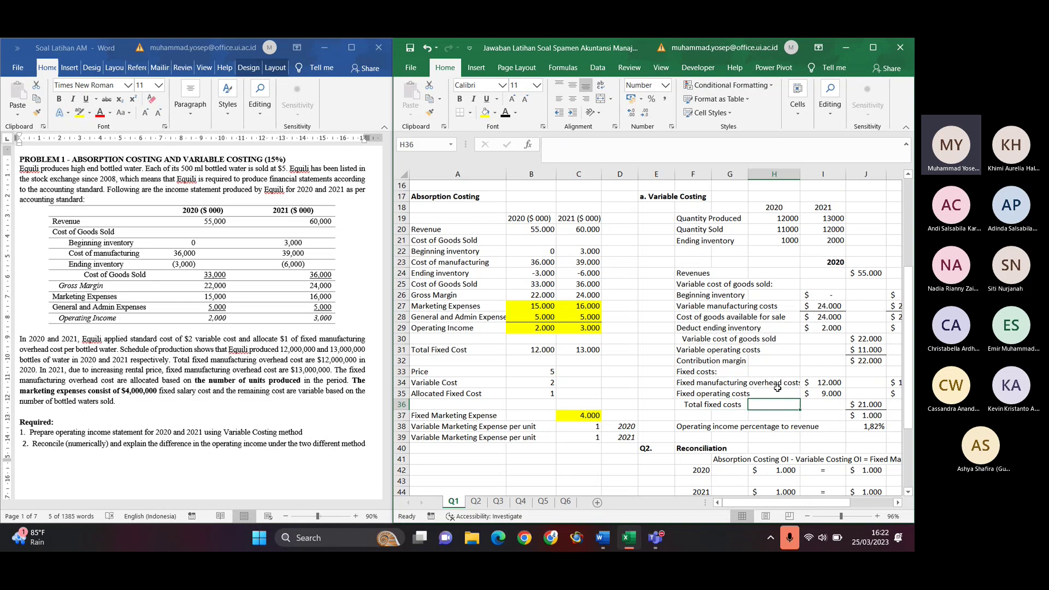
Make the 2020 operating income in J37 bold and review the contribution margin and total fixed costs rows above it
key("Down")
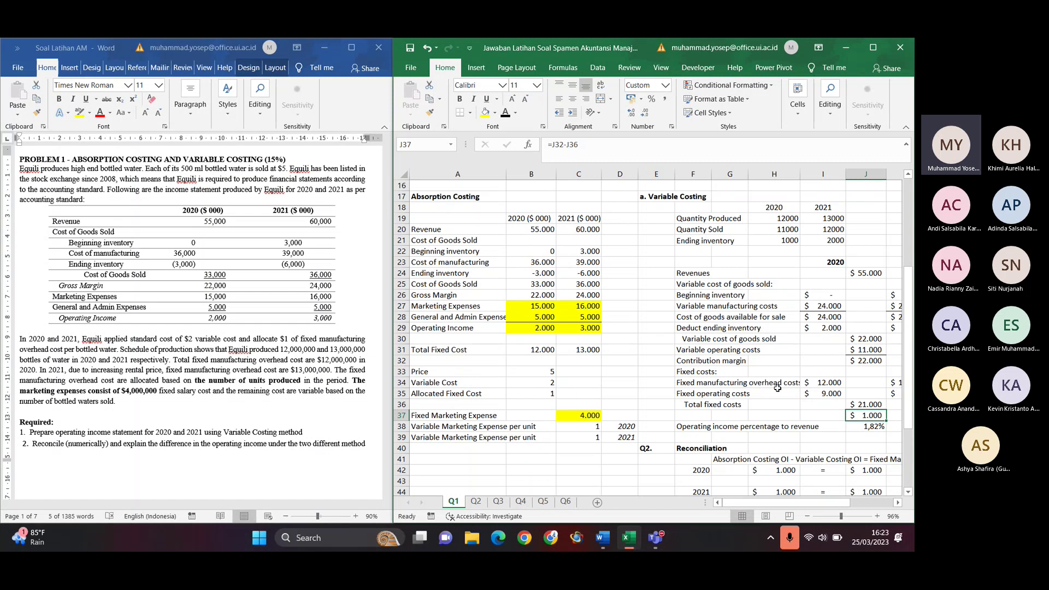
key("ctrl+b")
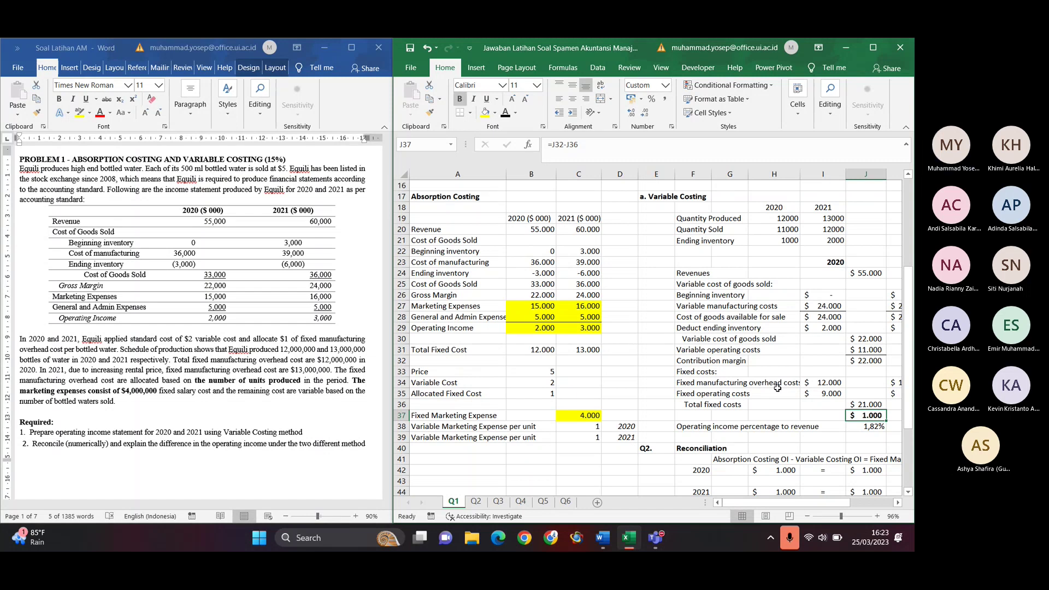
key("Up")
key("Up")
key("Up")
key("Up")
key("Up")
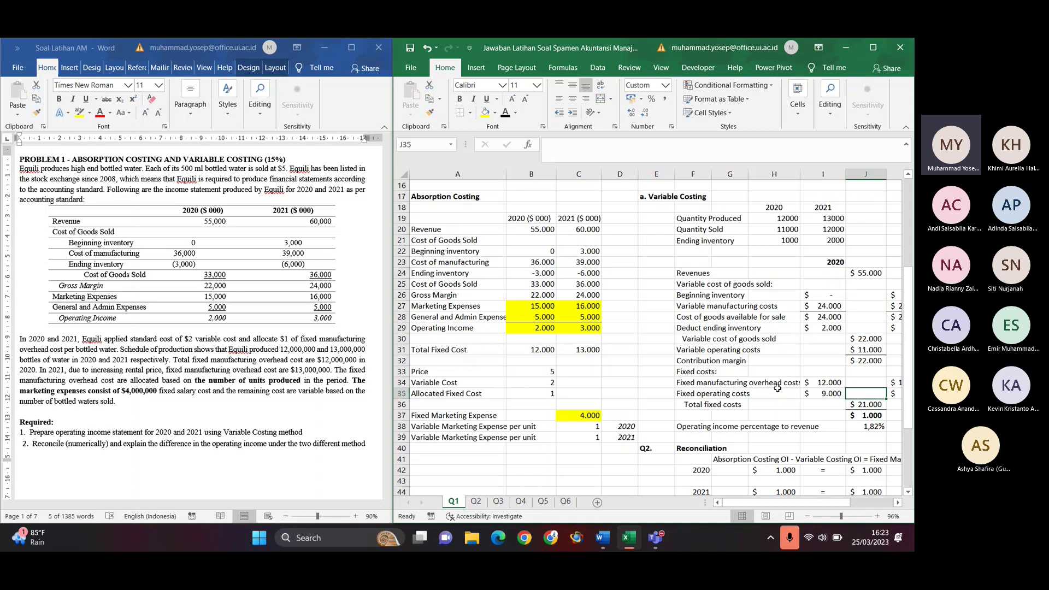
key("Down")
key("Down")
key("Down")
key("Down")
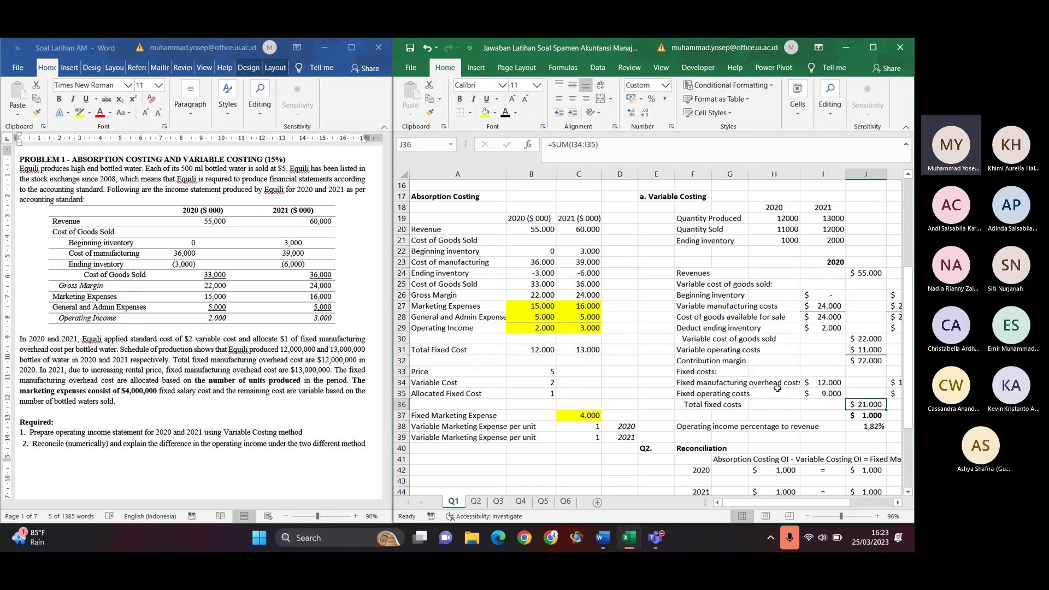
Go to the 2021 column of the variable costing statement and inspect the revenue formula in L24
scroll(778, 388, "right", 3)
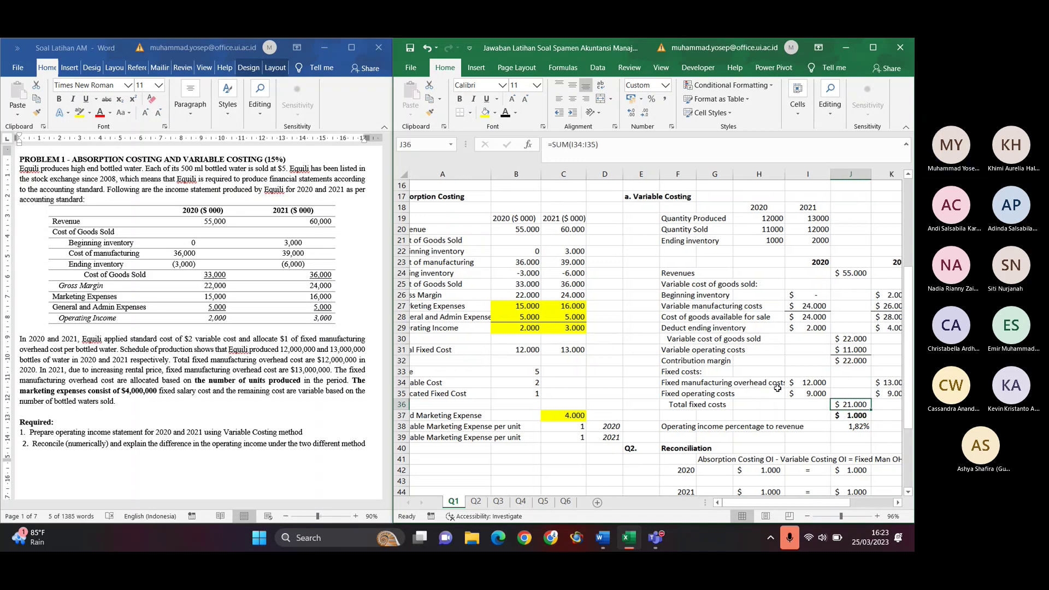
scroll(778, 388, "right", 1)
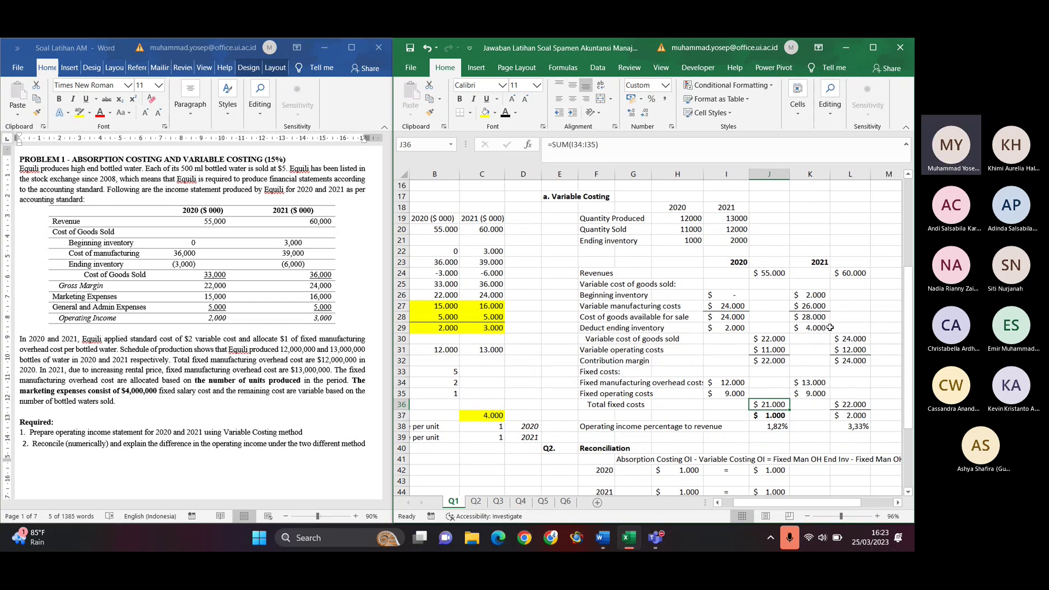
left_click(814, 261)
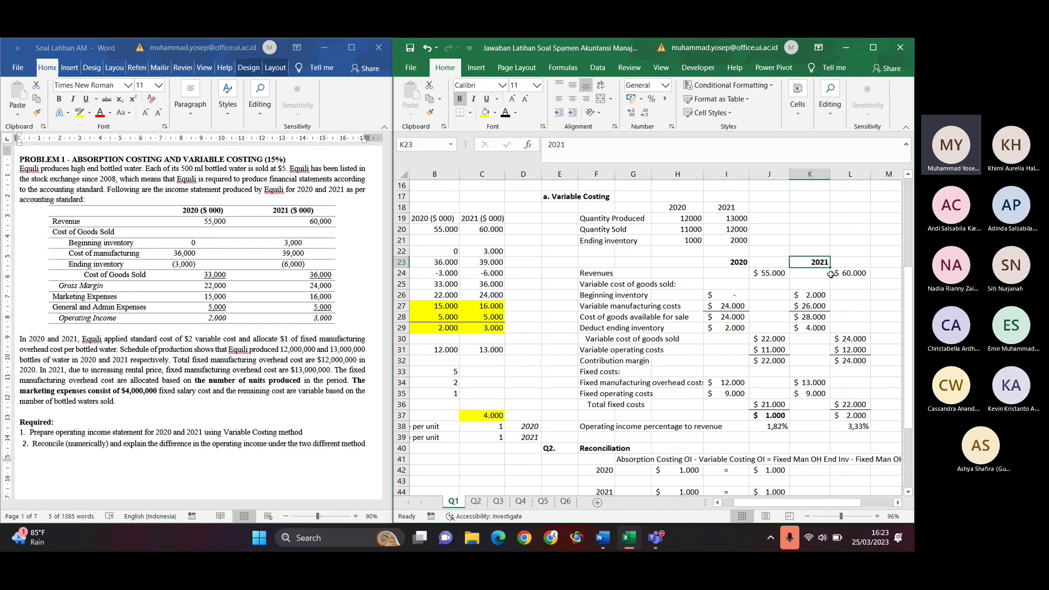
left_click(849, 273)
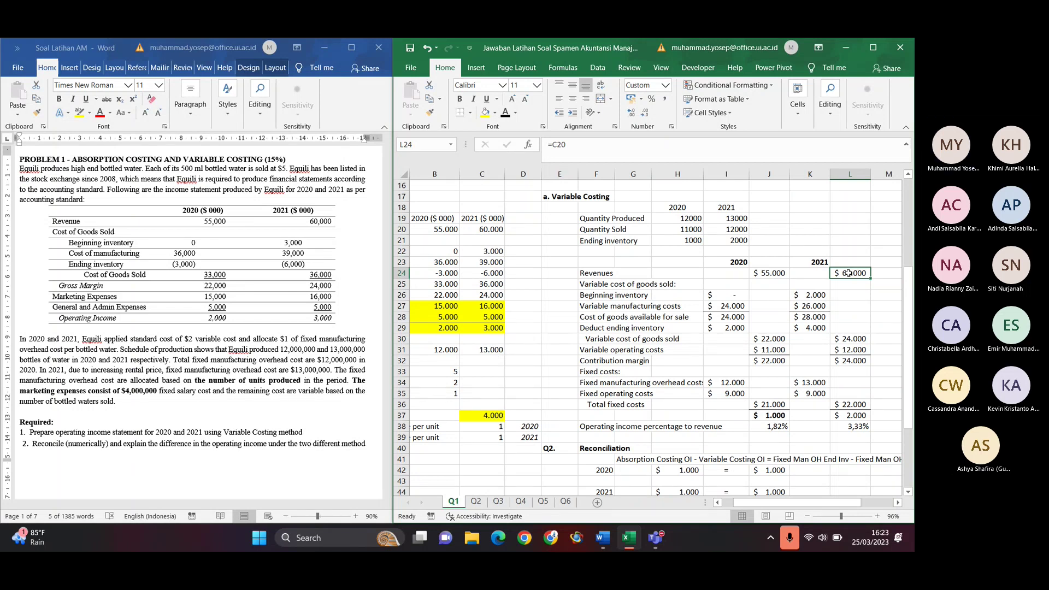
Inspect the 2021 beginning inventory formula in K26 and the 2020 ending inventory quantity in H21 that it references
left_click(802, 293)
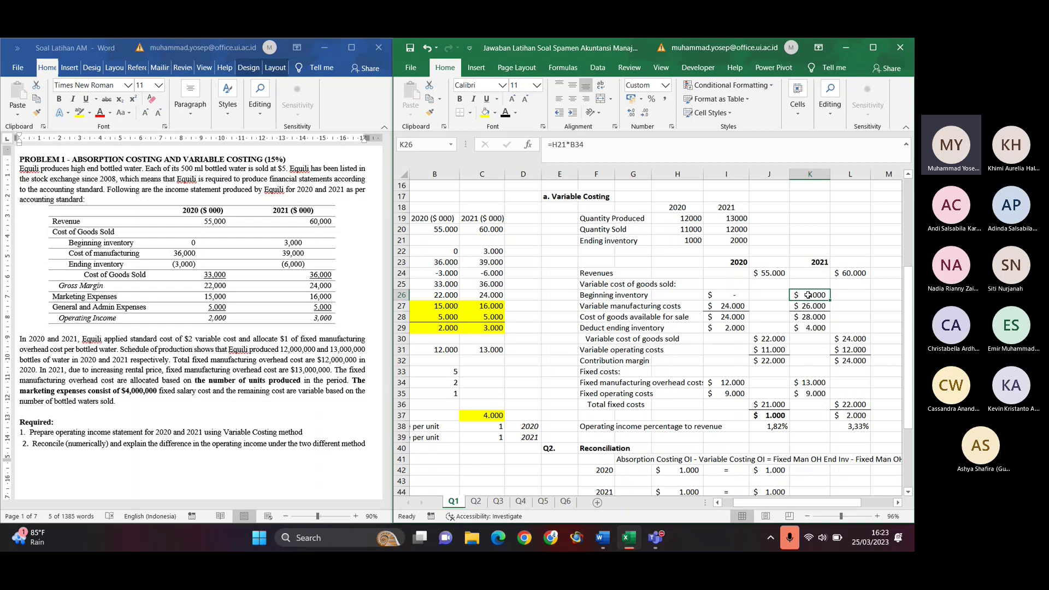
left_click(695, 240)
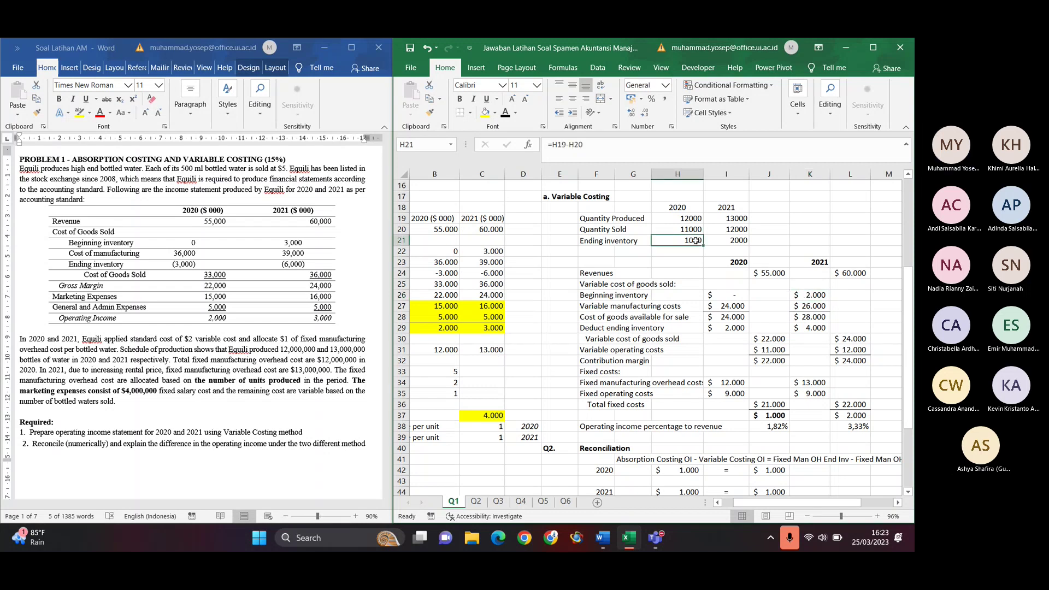
Trace the 2021 beginning inventory formula in K26 to the 2020 ending inventory quantity and the variable cost in B34
left_click(821, 295)
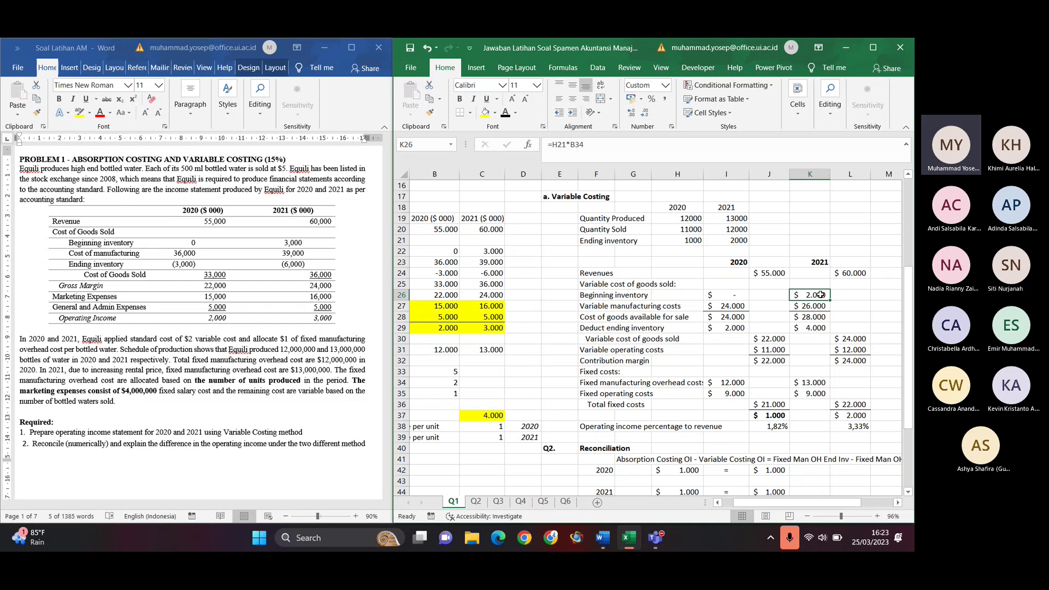
double_click(821, 294)
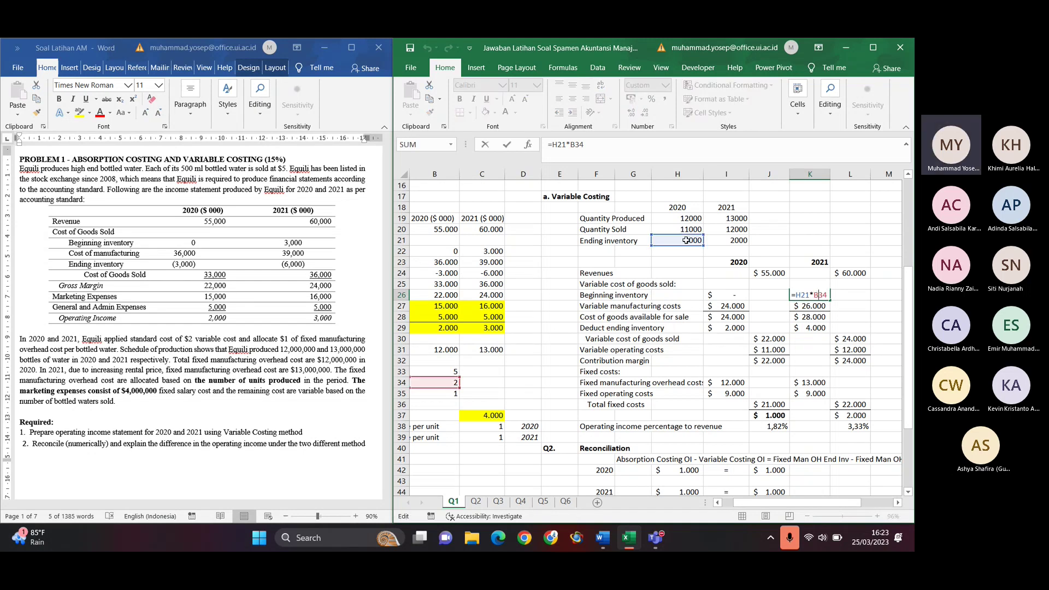
scroll(445, 390, "left", 1)
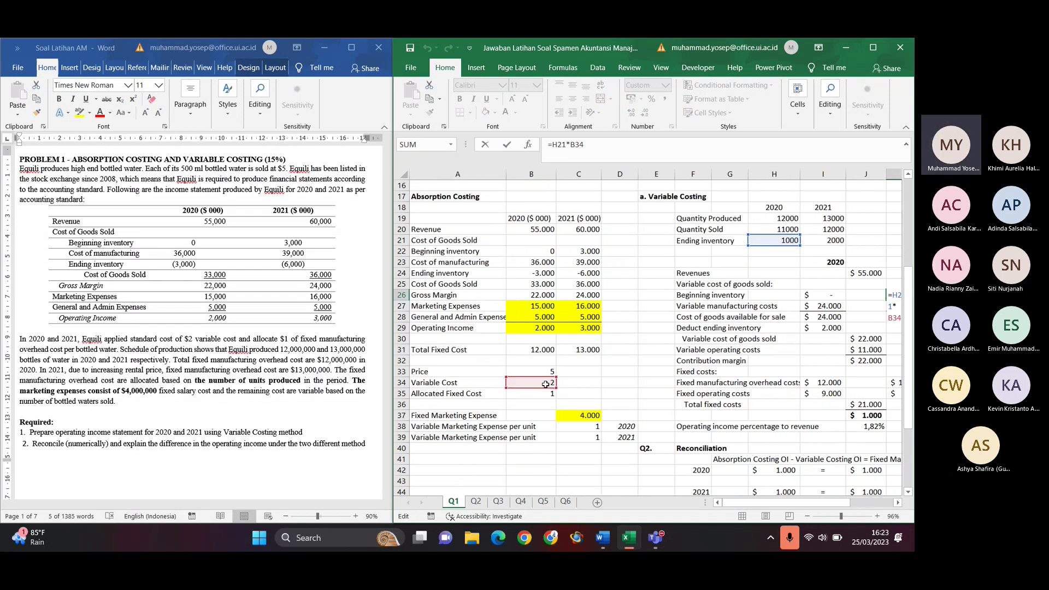
scroll(546, 385, "right", 3)
key("Return")
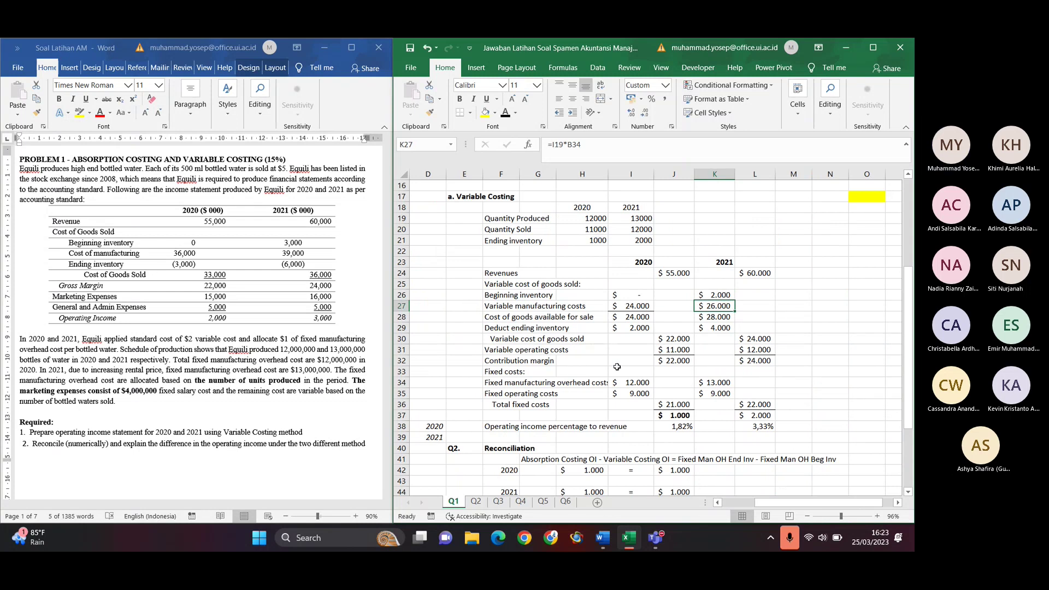
Trace the 2021 variable manufacturing costs formula in K27 to the 2021 quantity produced and the variable cost per unit
double_click(717, 304)
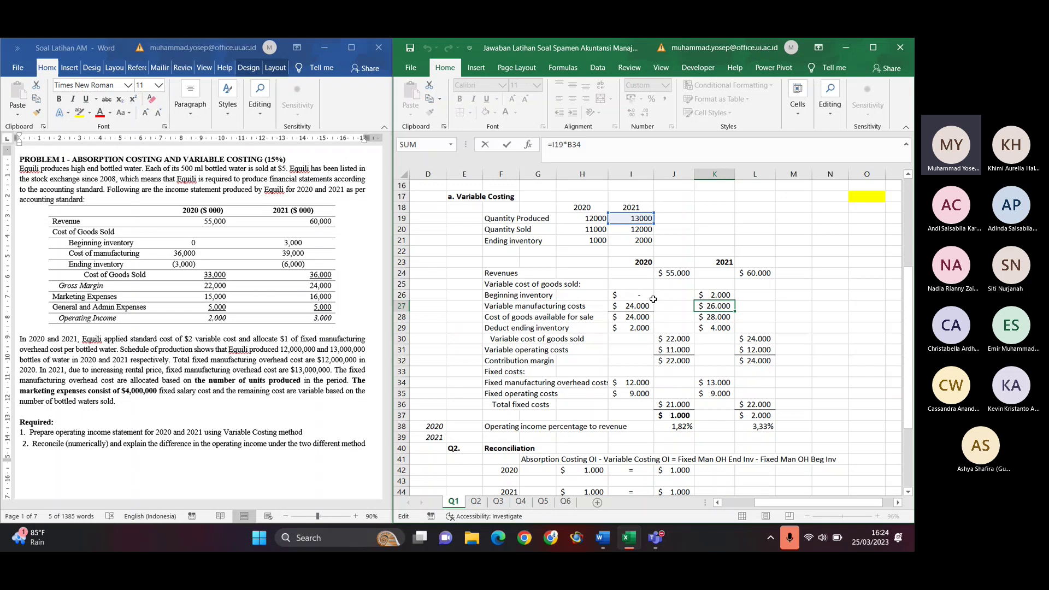
scroll(602, 328, "left", 3)
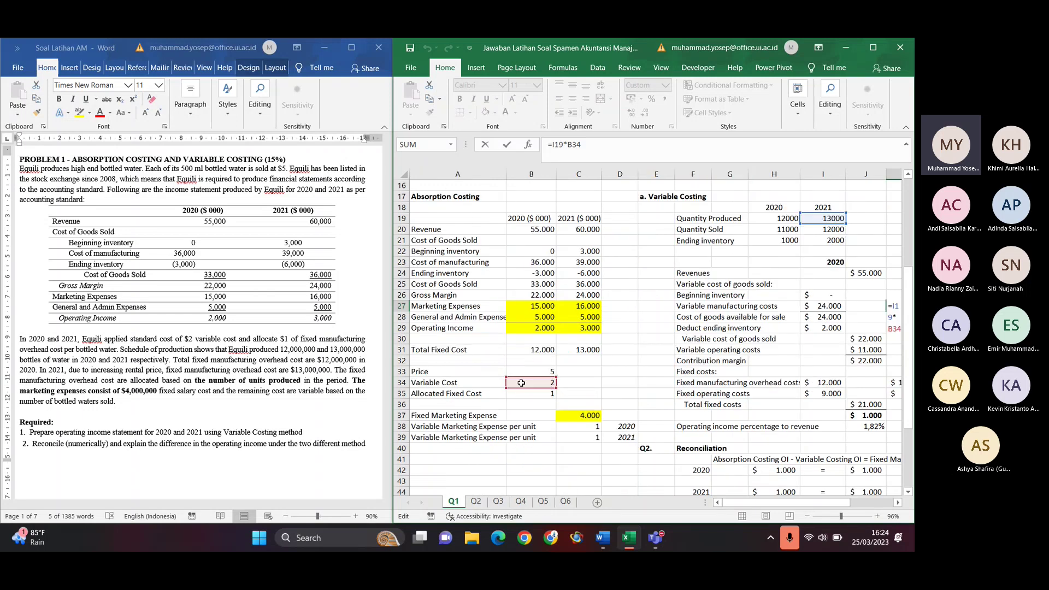
scroll(661, 361, "right", 1)
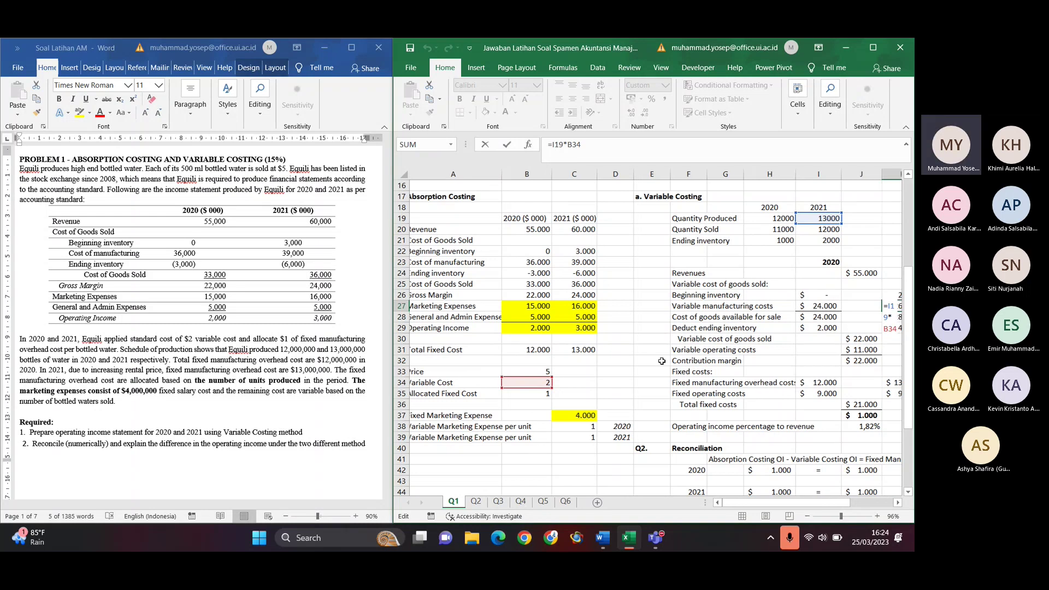
key("Return")
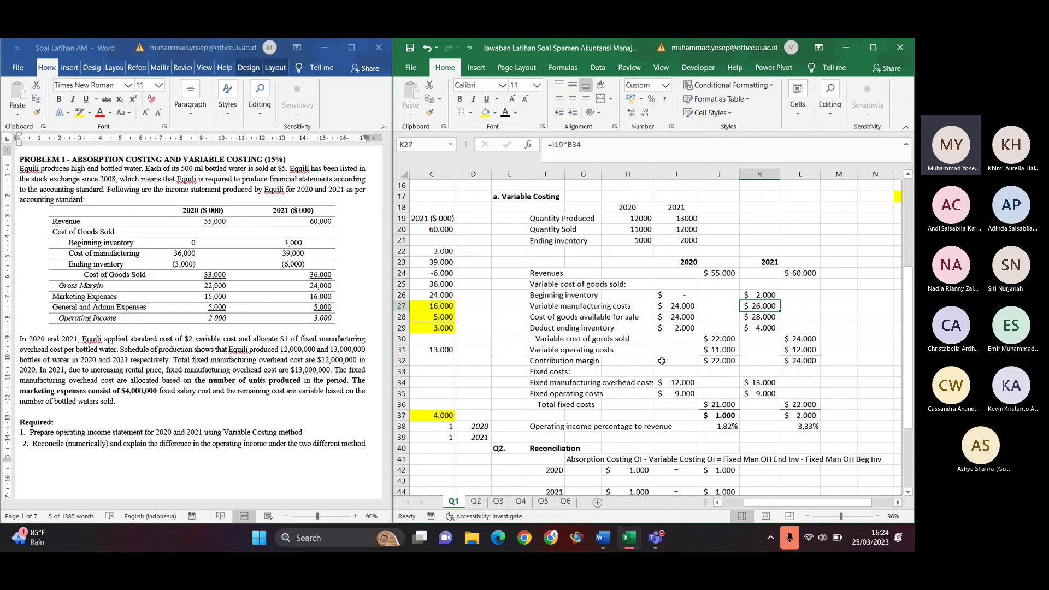
Look along the variable manufacturing costs row and inspect the 2021 cost of goods available for sale formula in K28
key("Left")
key("Left")
key("Left")
key("Left")
key("Left")
key("Right")
key("Right")
key("Right")
key("Right")
key("Right")
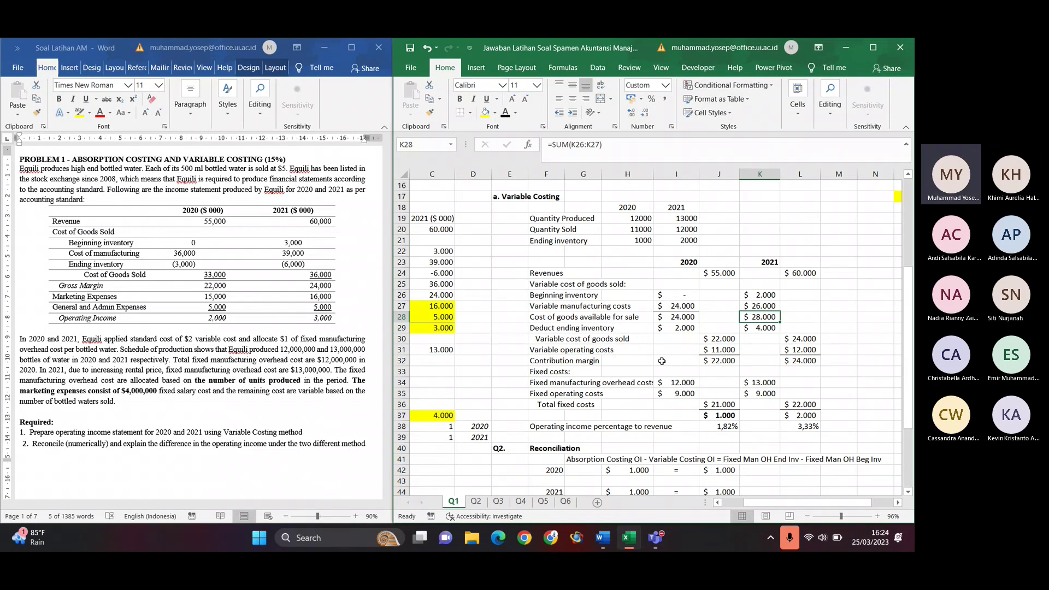
Inspect the 2021 ending inventory deduction in K29 along with the quantity in I21 and variable cost in B34 behind it
key("Left")
key("Left")
key("Left")
key("Left")
key("Left")
key("Down")
key("Right")
key("Right")
key("Right")
key("Right")
key("Right")
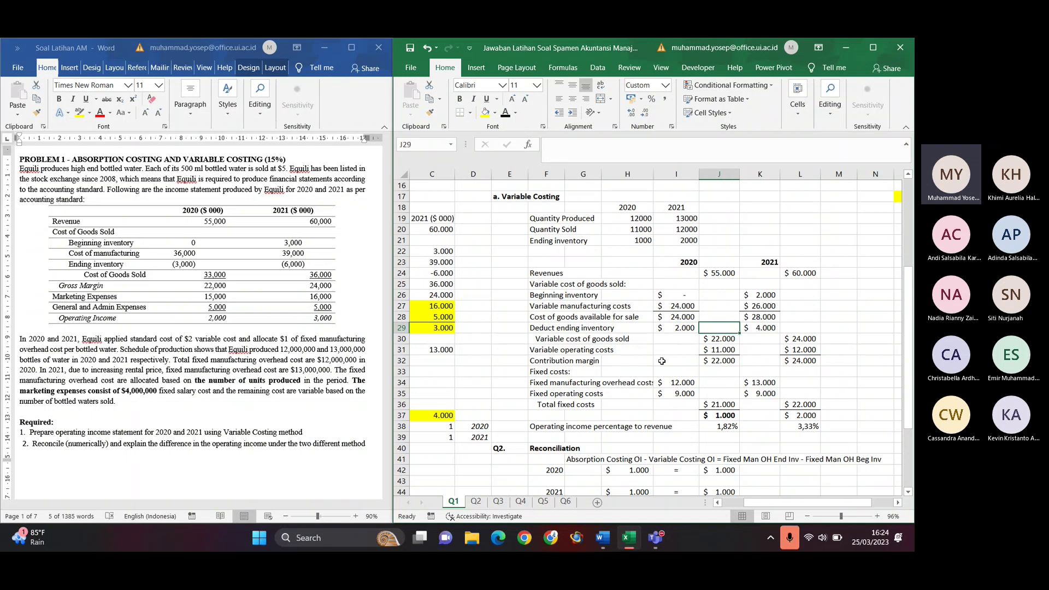
left_click(678, 240)
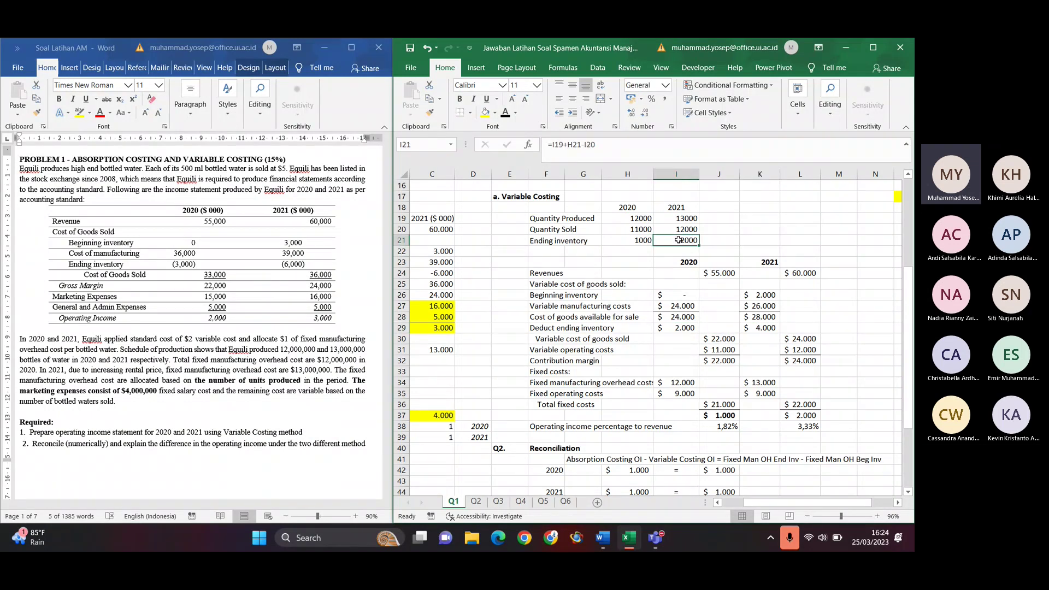
left_click(765, 327)
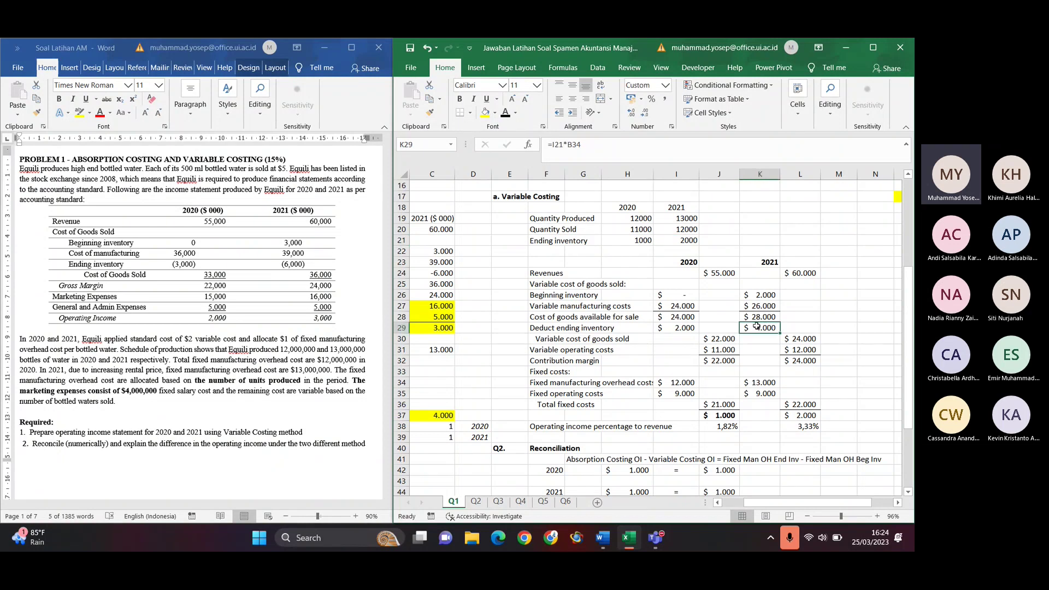
scroll(756, 326, "left", 3)
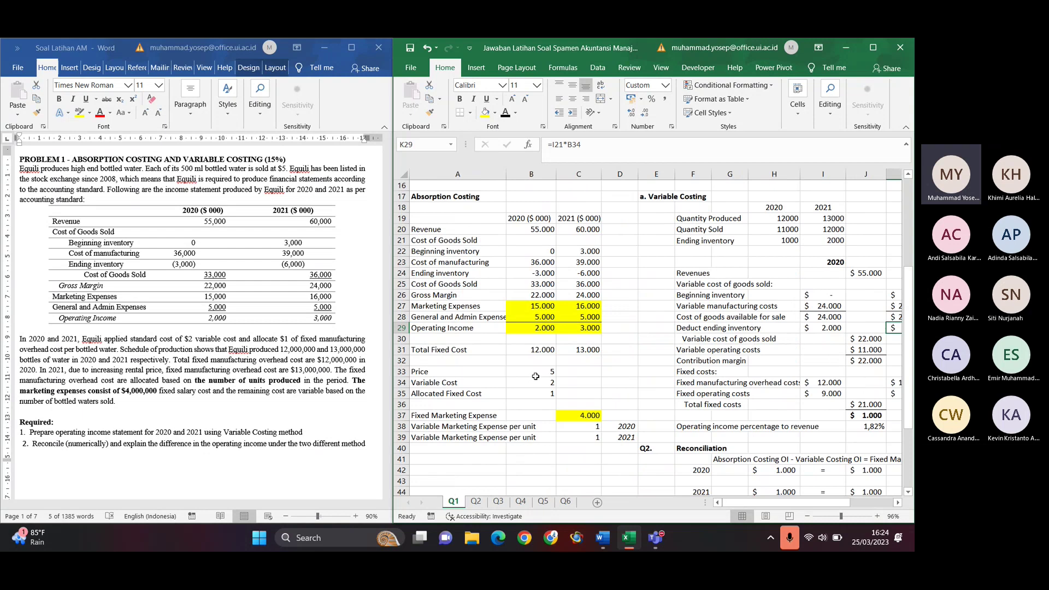
scroll(765, 328, "right", 3)
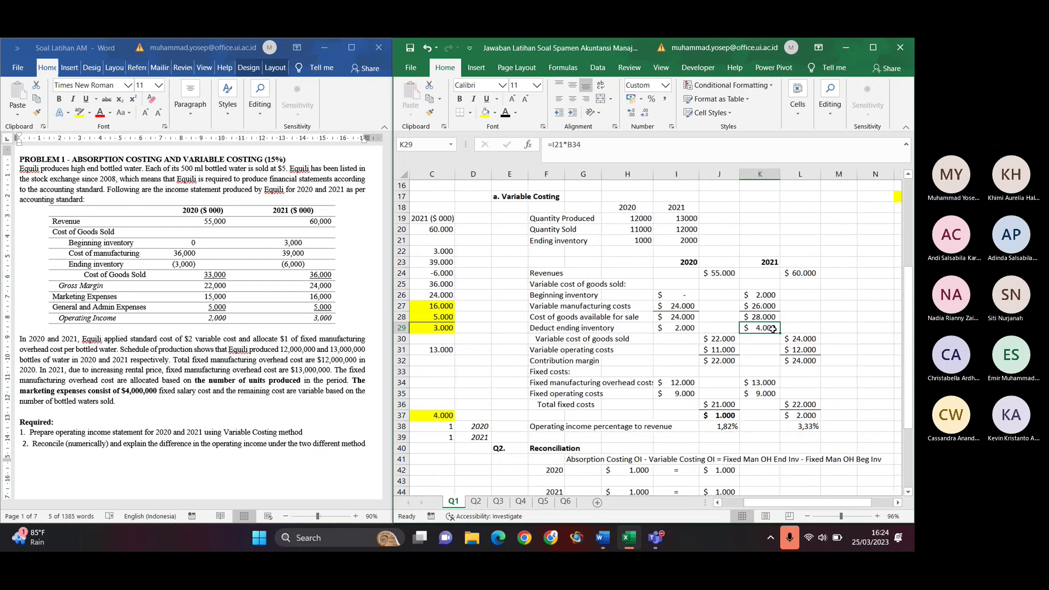
Inspect the 2021 variable cost of goods sold formula in L30 and compare the variable operating costs in L31 with the marketing expense data
left_click(800, 339)
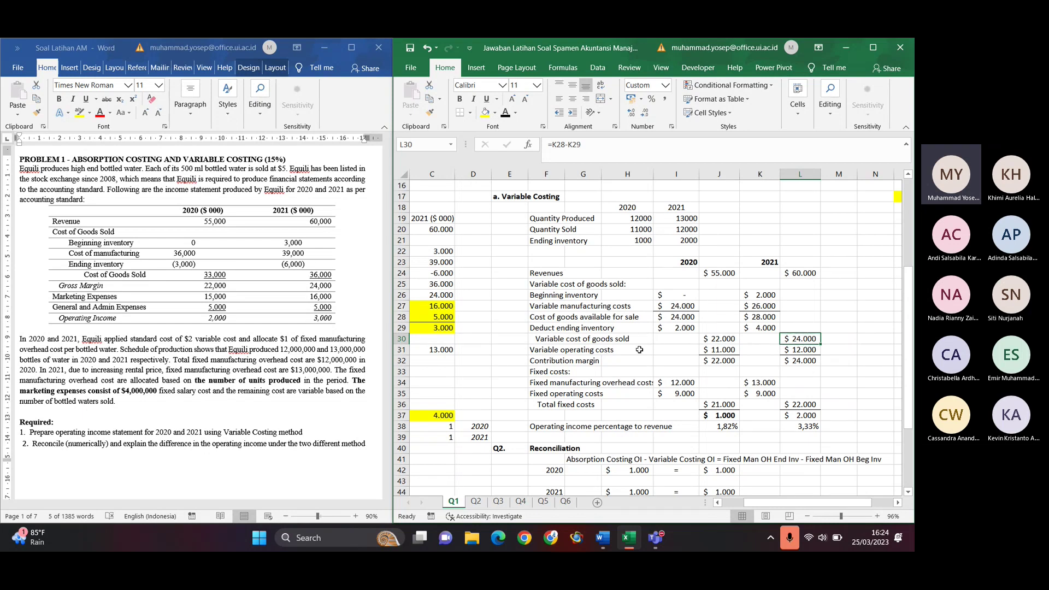
left_click(802, 353)
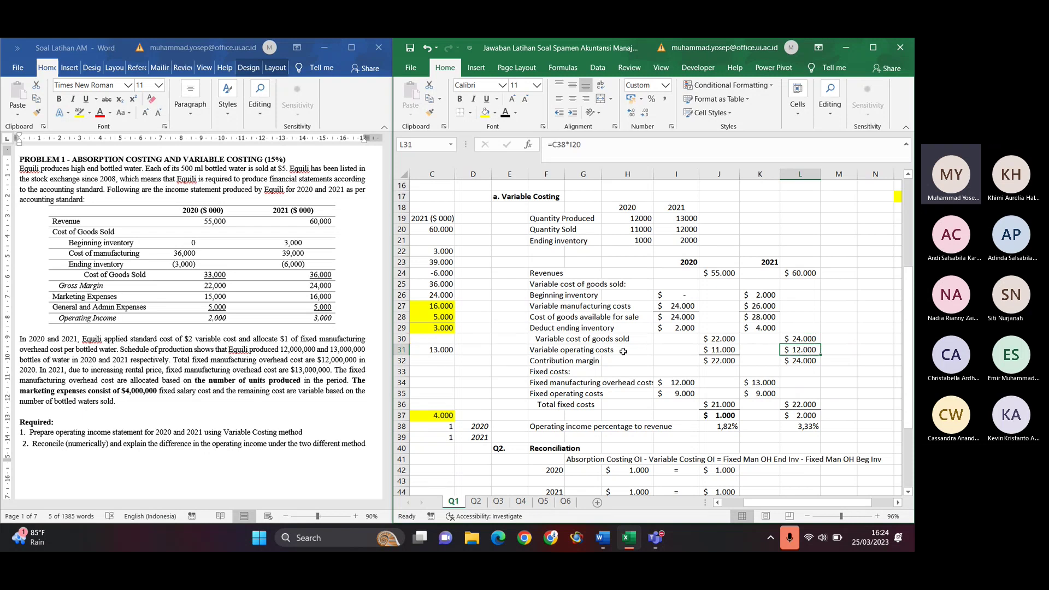
scroll(623, 353, "left", 4)
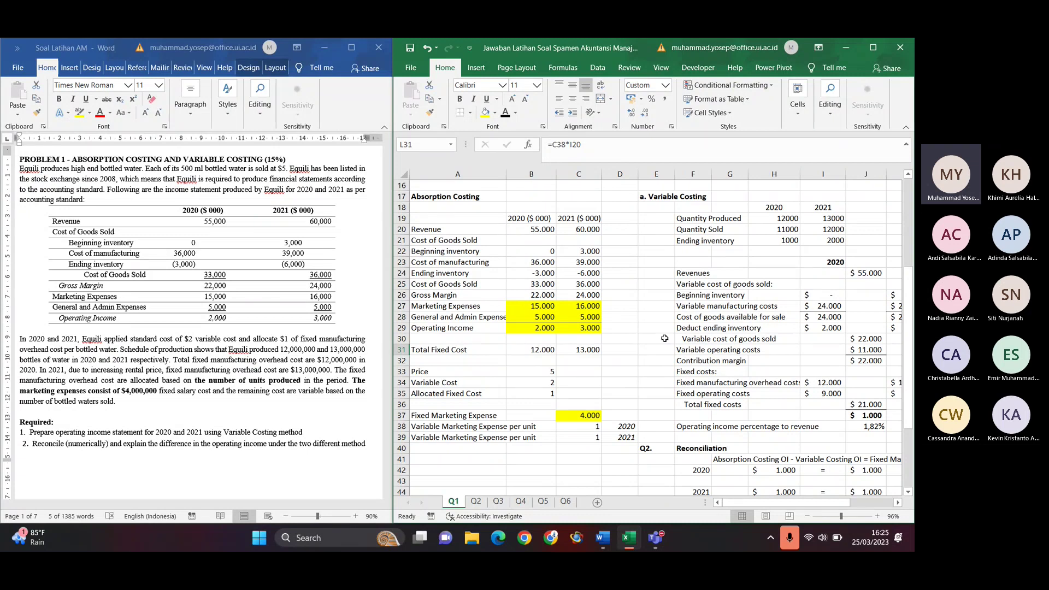
scroll(664, 339, "right", 3)
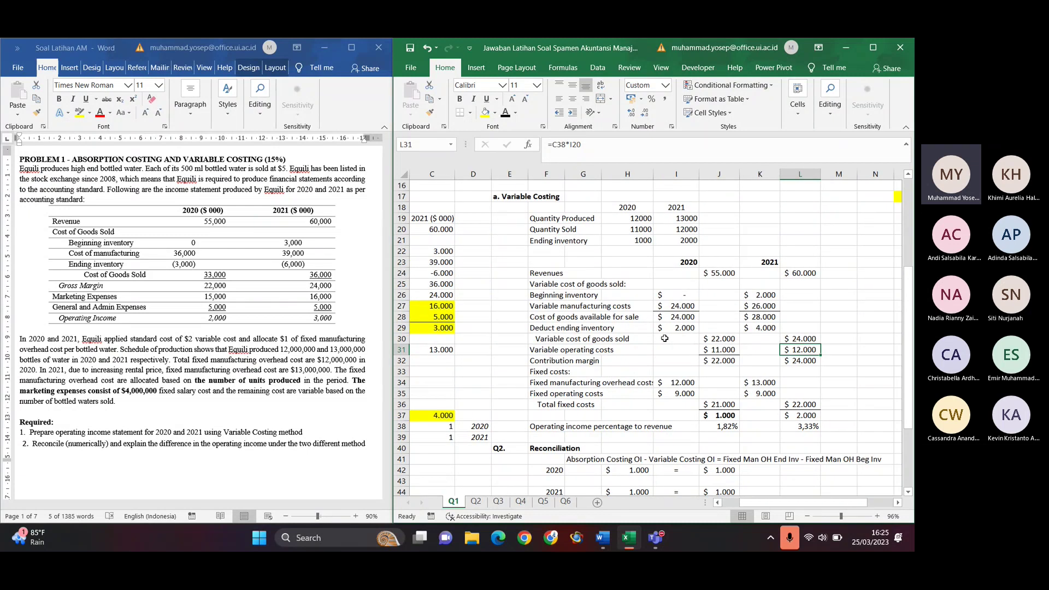
left_click(550, 351)
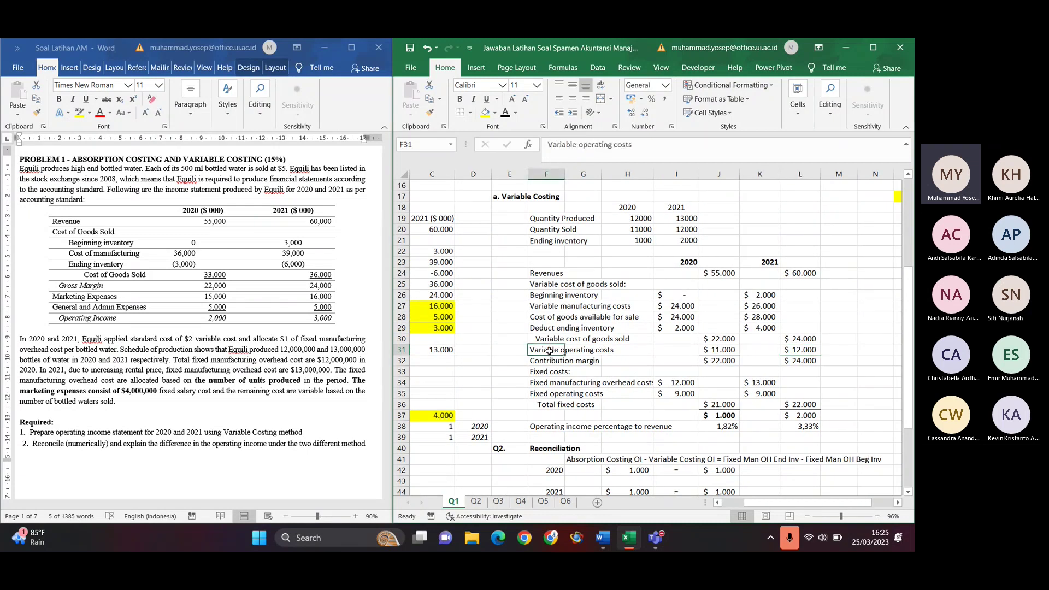
scroll(550, 350, "left", 3)
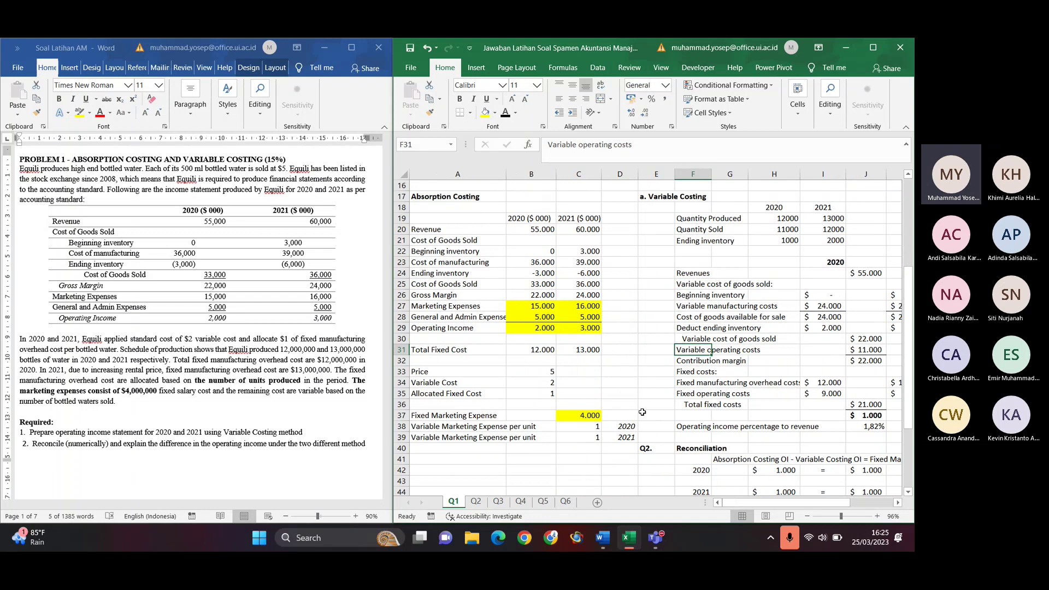
scroll(807, 339, "right", 3)
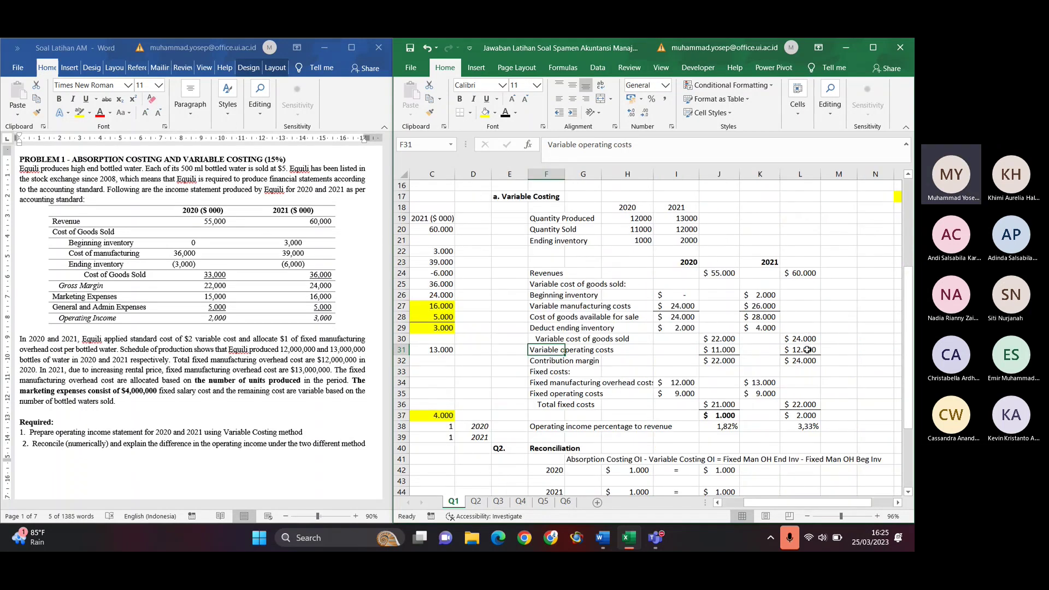
Trace the 2021 variable operating costs formula in L31 to the variable marketing expense per unit and the 2021 quantity sold
double_click(807, 350)
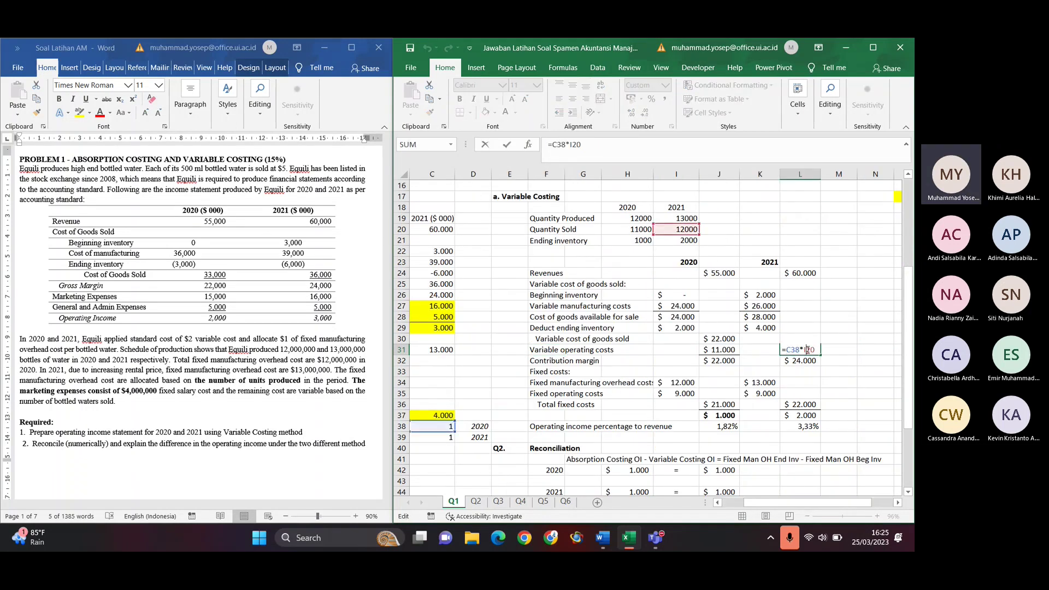
scroll(666, 362, "left", 3)
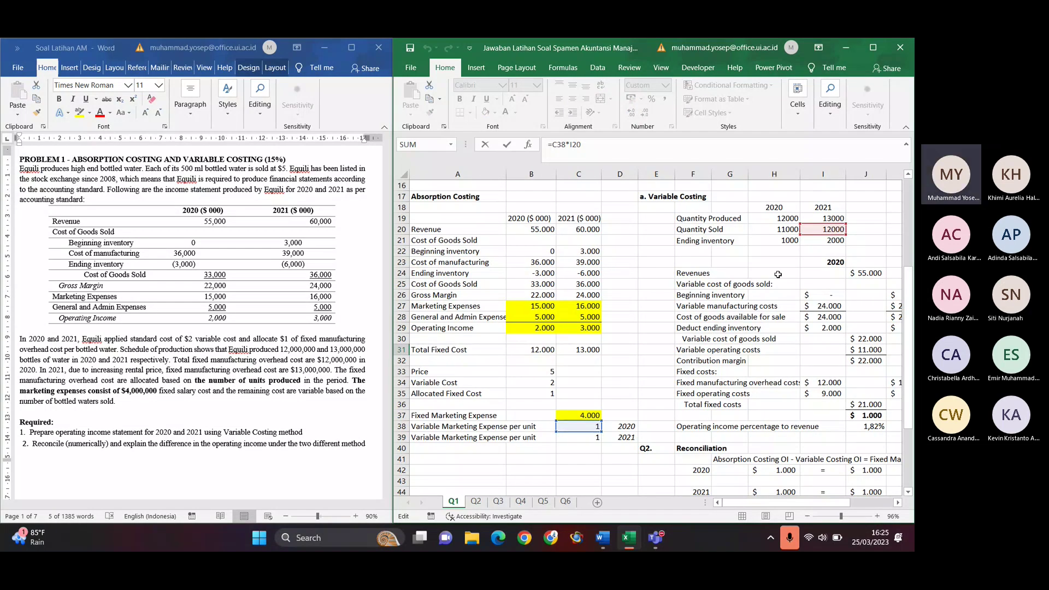
key("Escape")
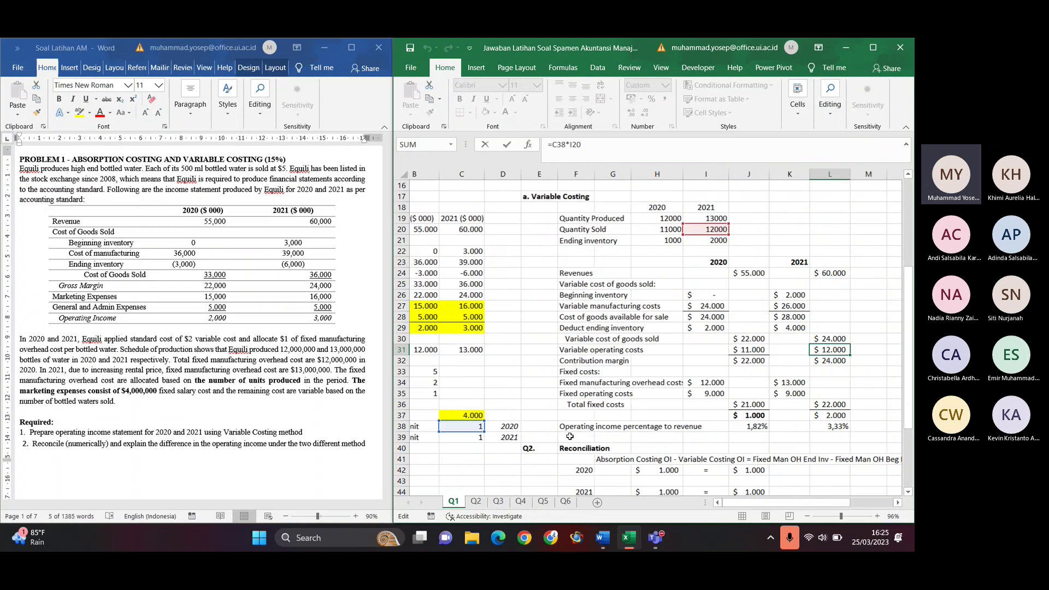
key("Return")
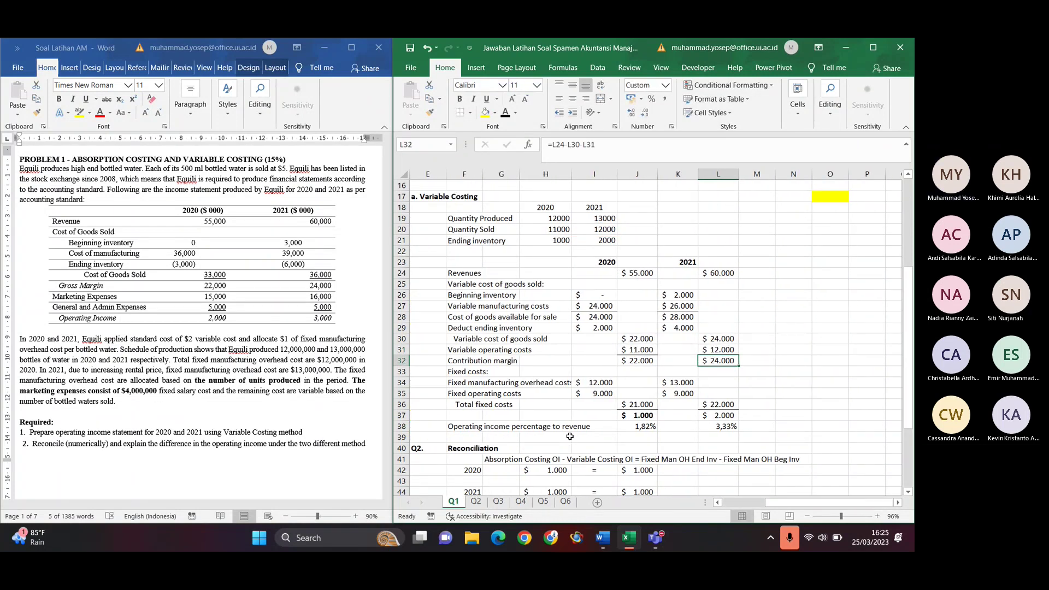
Inspect the 2021 contribution margin formula in L32 and the fixed cost formulas in K34 and K35
double_click(715, 361)
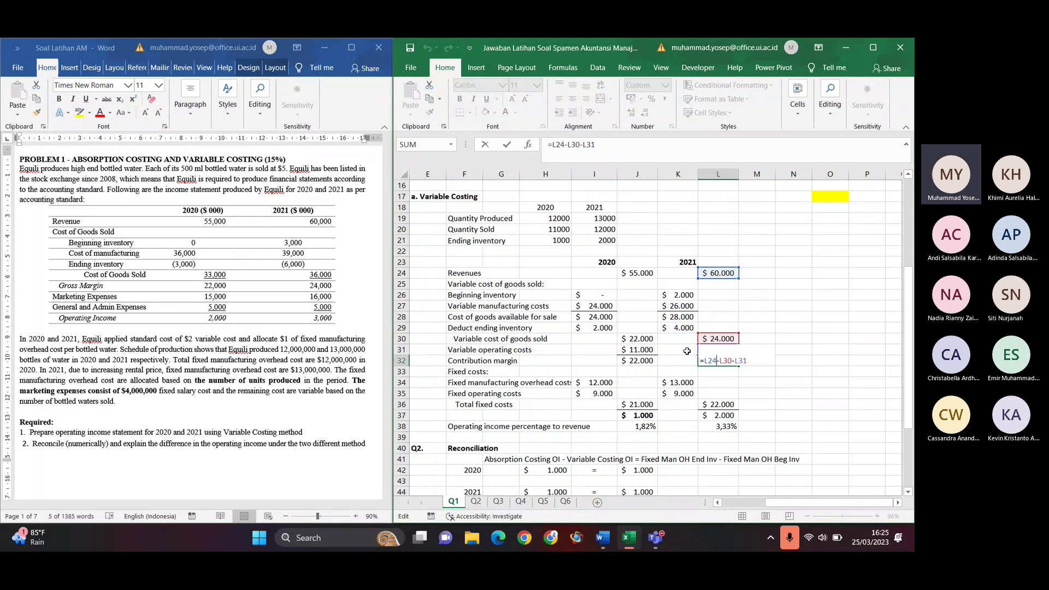
key("Return")
key("Up")
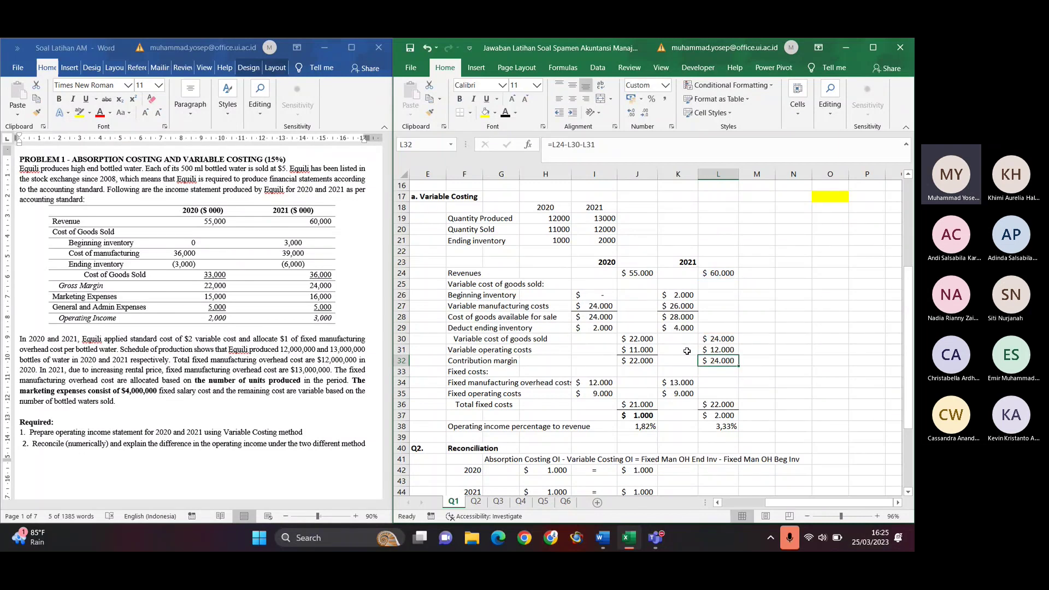
left_click(670, 378)
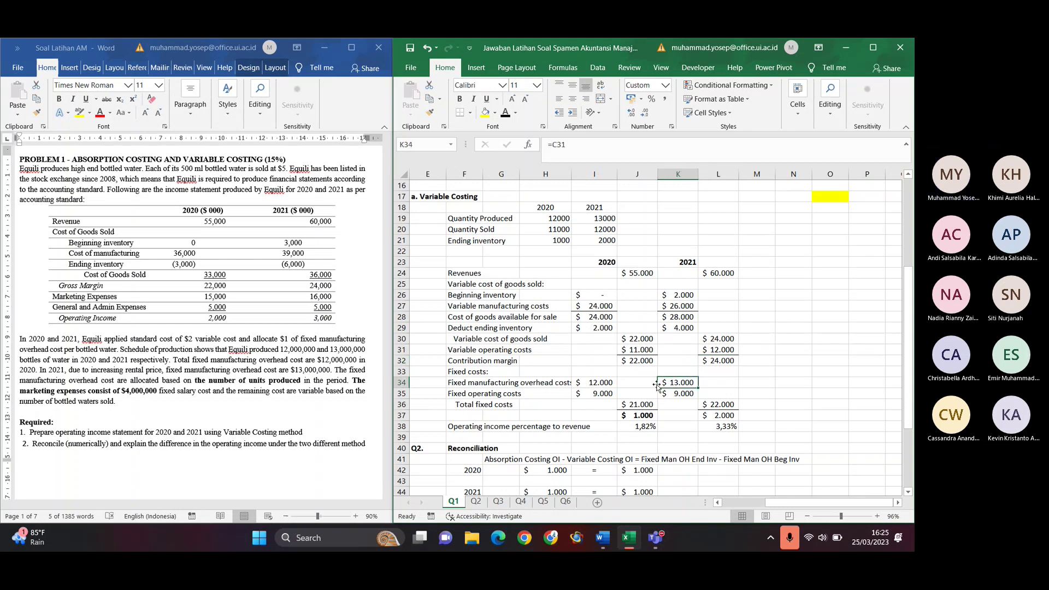
left_click(683, 393)
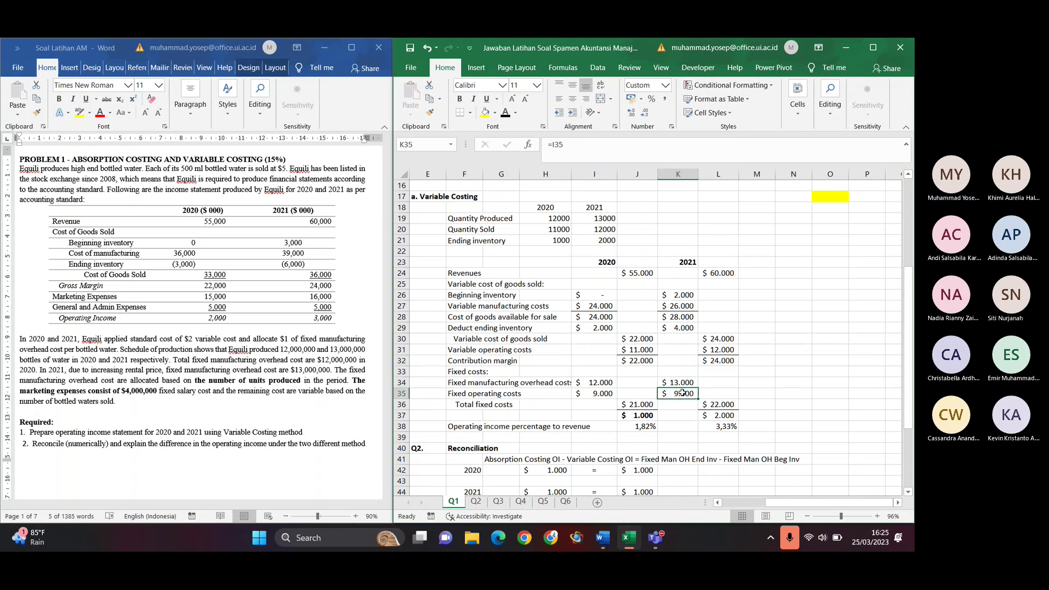
Make the 2021 operating income in L37 bold
left_click(729, 415)
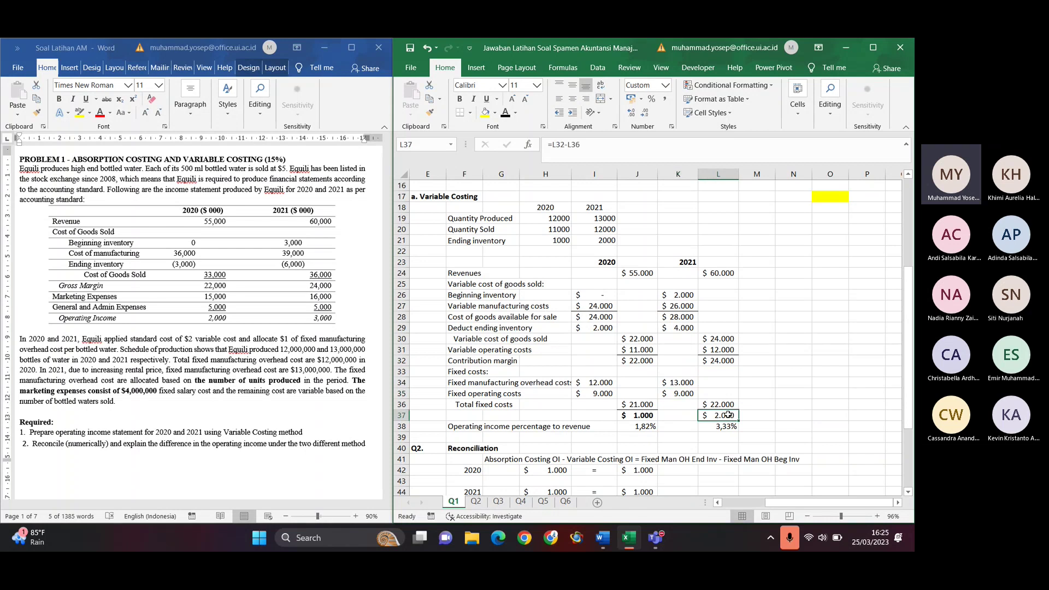
key("ctrl+b")
scroll(673, 415, "left", 2)
scroll(673, 415, "left", 1)
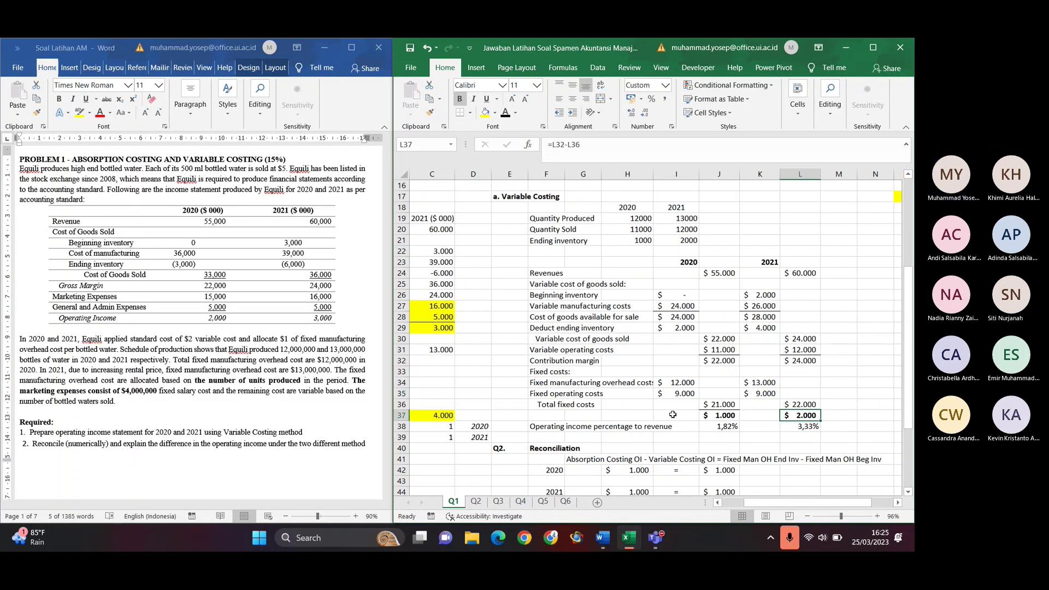
Review the Q2 reconciliation section, the problem's required tasks and the variable costing statement above
scroll(673, 415, "down", 2)
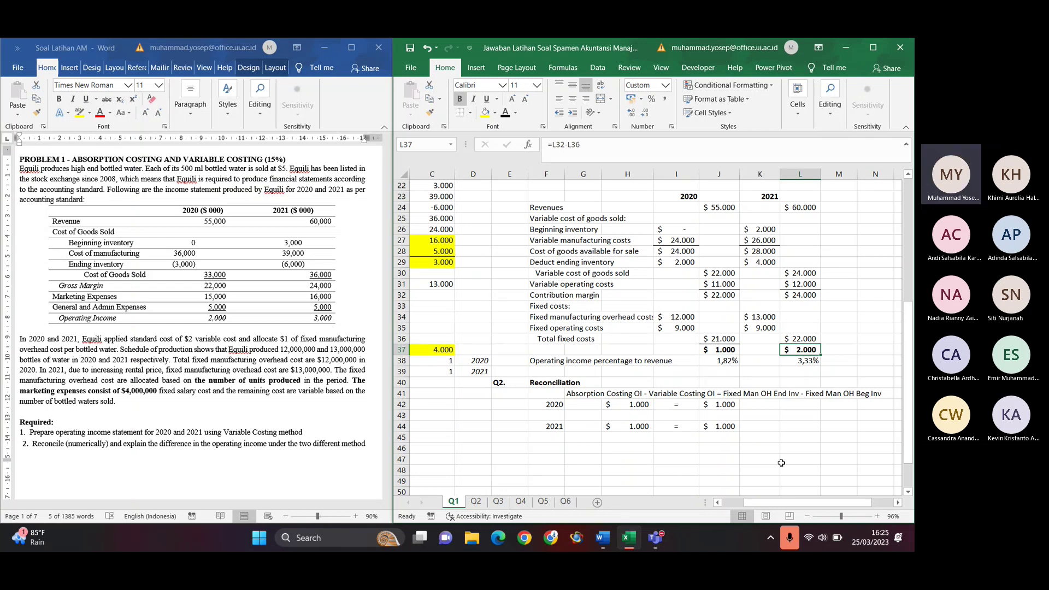
mouse_move(655, 538)
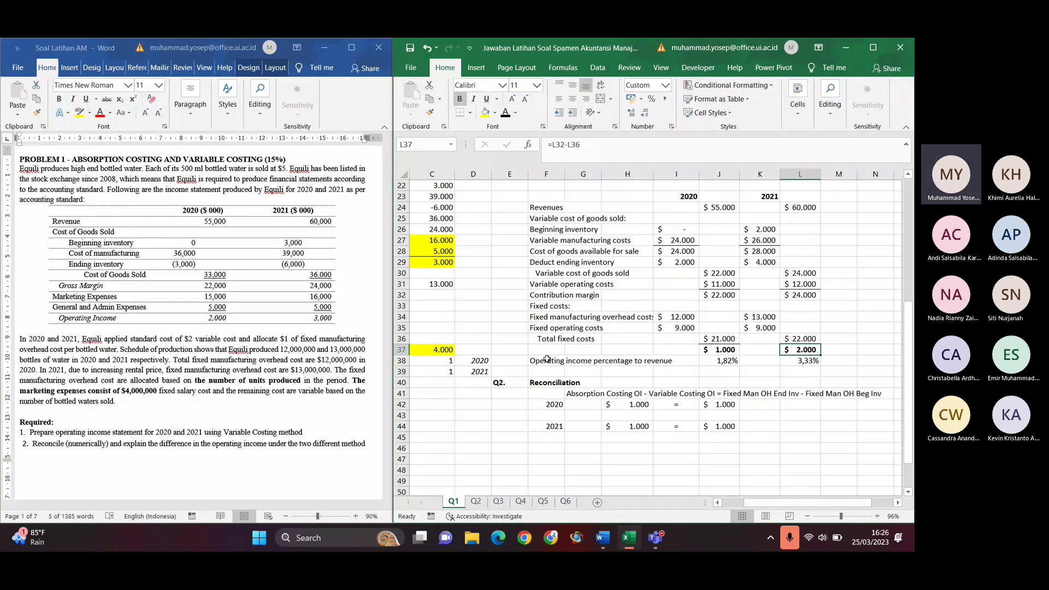
scroll(283, 367, "down", 2)
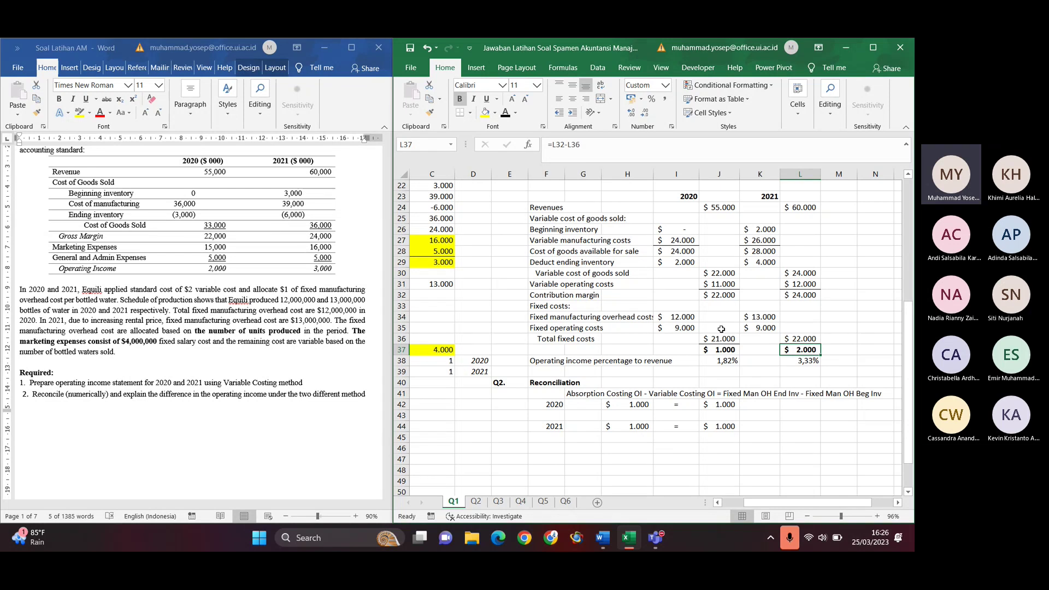
scroll(711, 328, "up", 3)
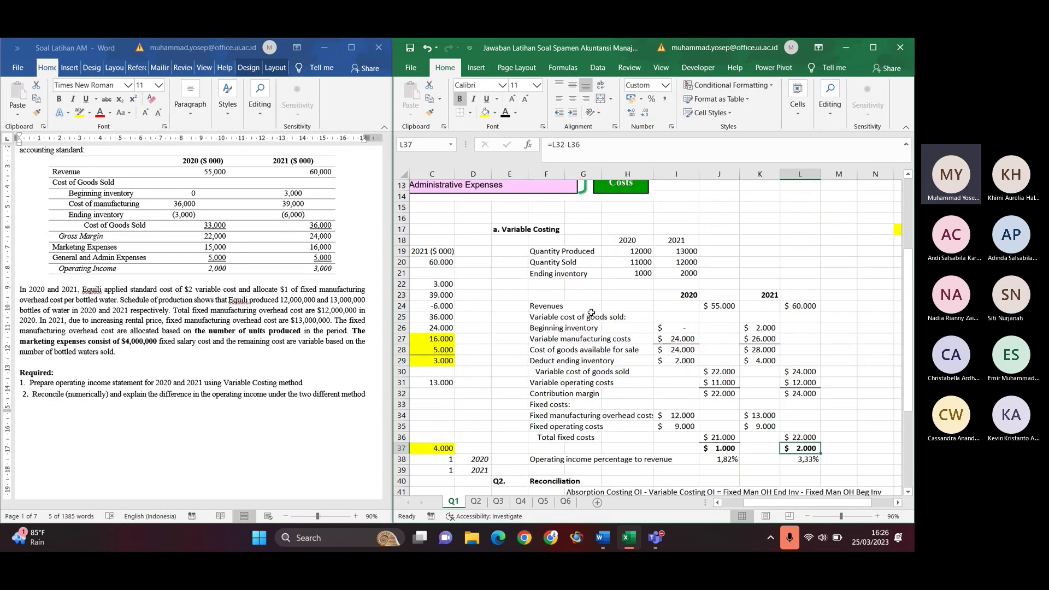
Compare the absorption and variable costing statements, then review the reconciliation equation in row 41 against the 2020 difference in H42
scroll(583, 299, "left", 3)
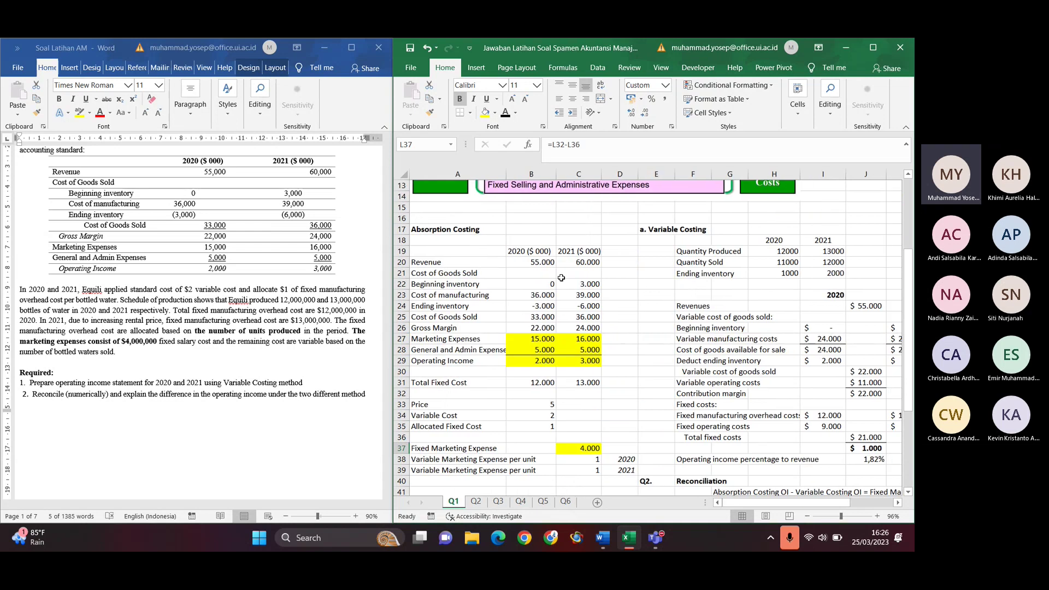
scroll(561, 278, "down", 2)
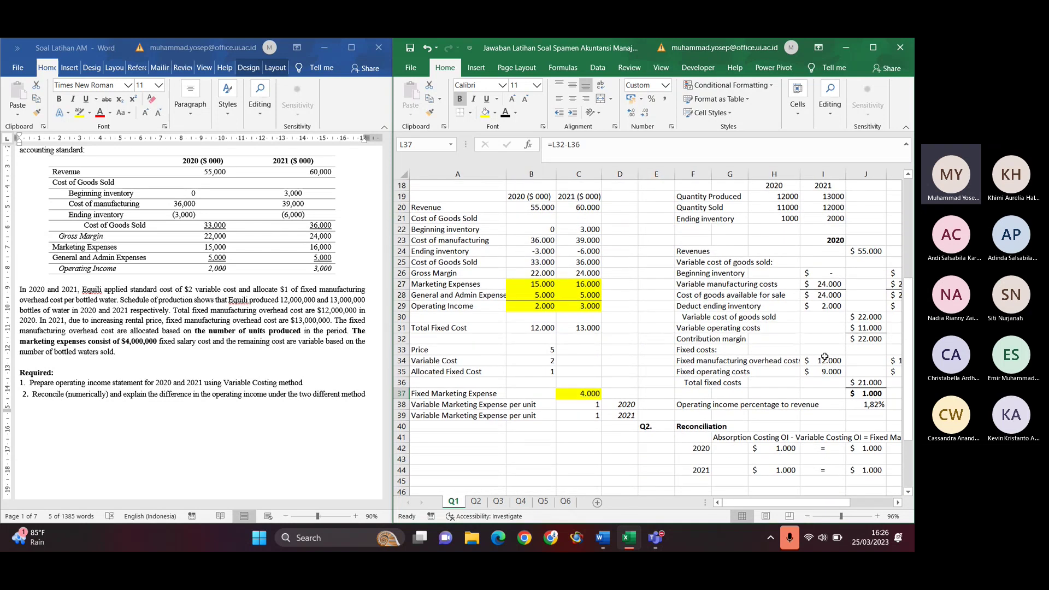
scroll(770, 403, "right", 3)
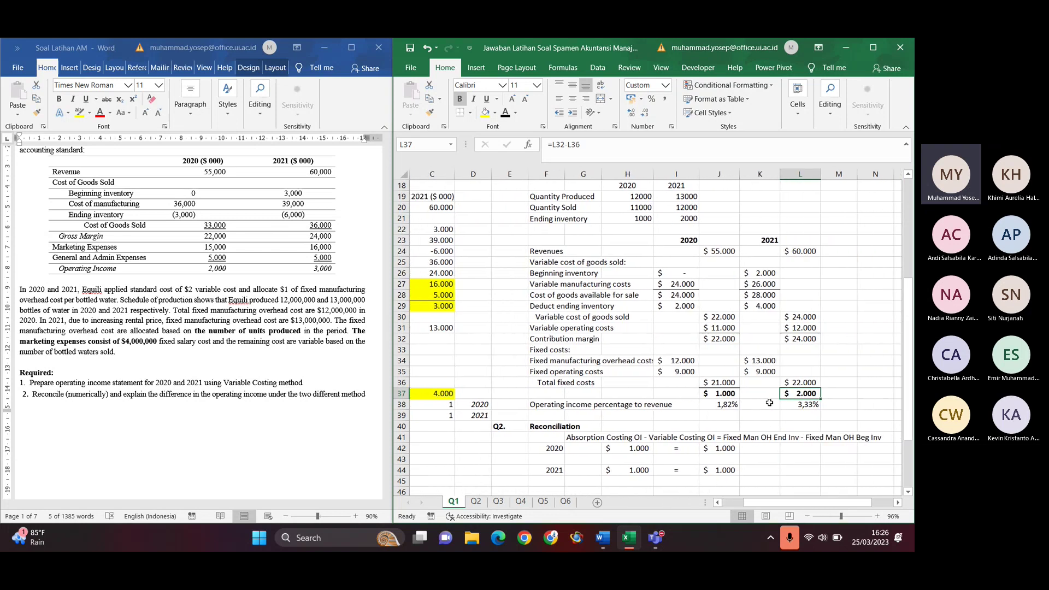
left_click(624, 447)
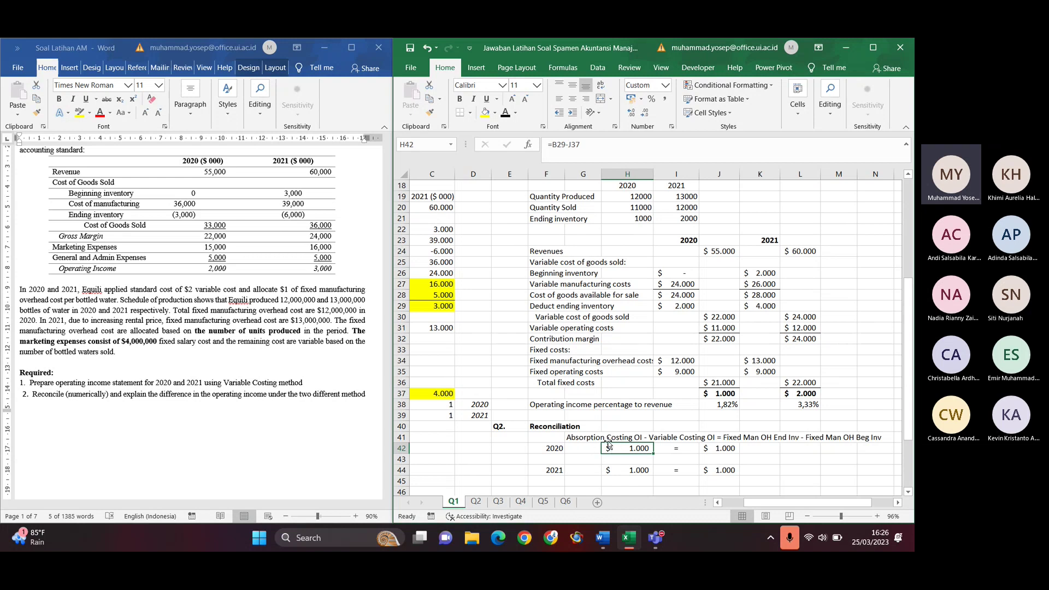
left_click(585, 437)
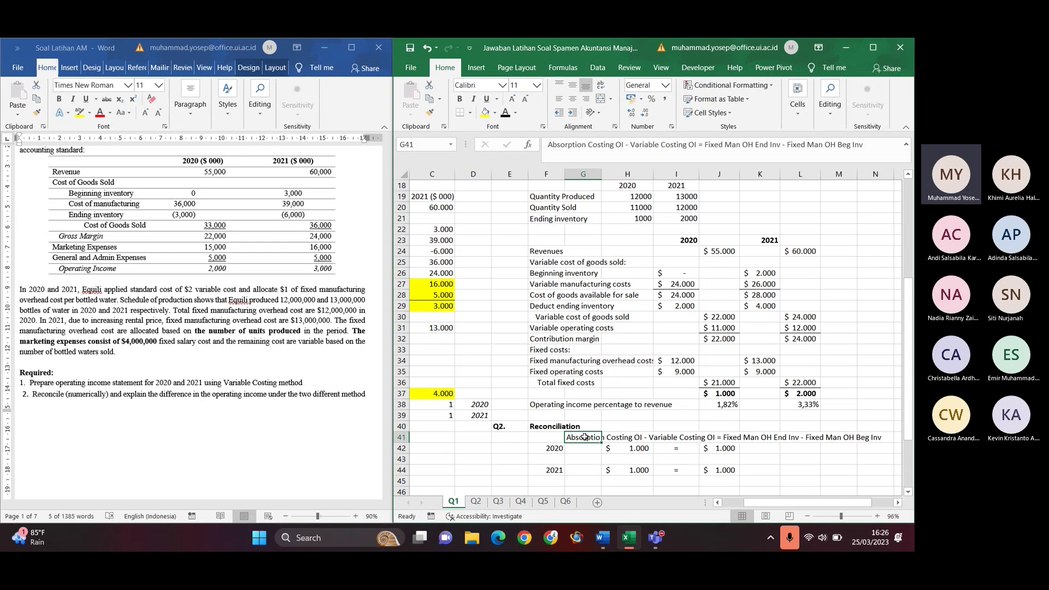
left_click(662, 437)
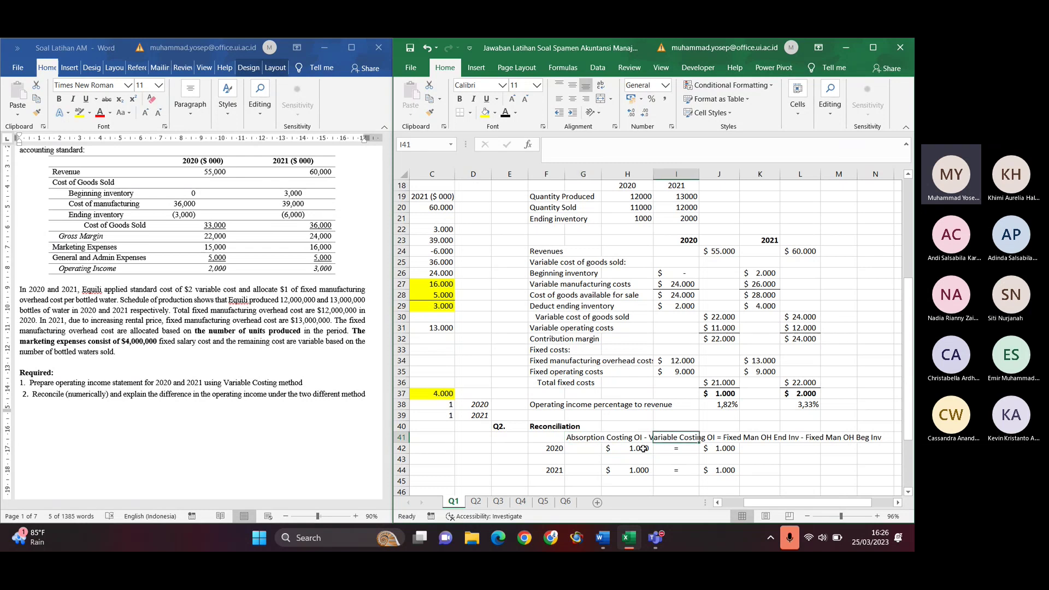
Trace the 2020 operating income difference formula in H42 to absorption income in B29 and variable costing income in J37
left_click(633, 450)
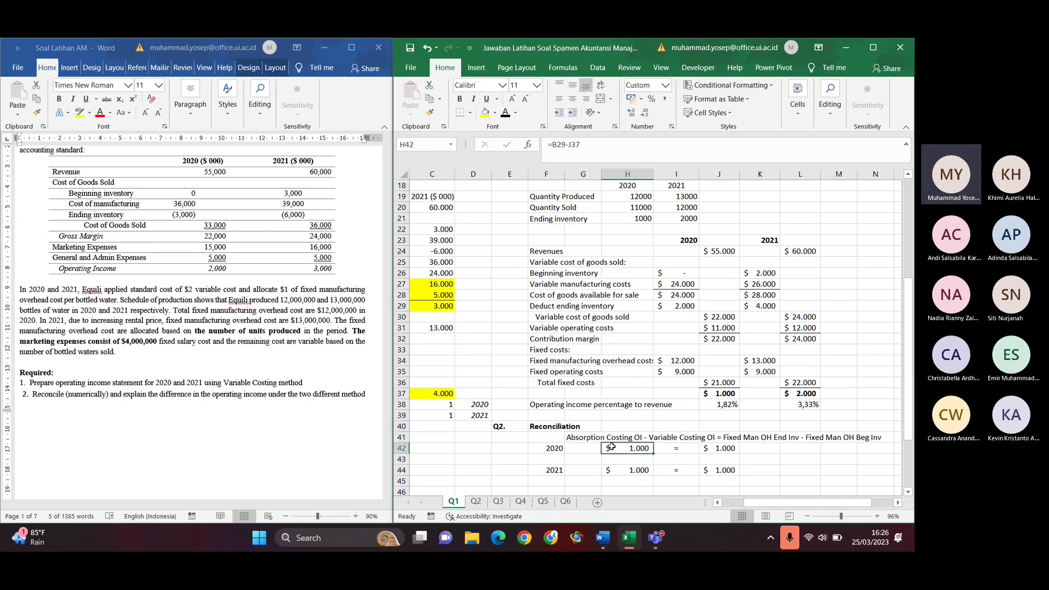
key("F2")
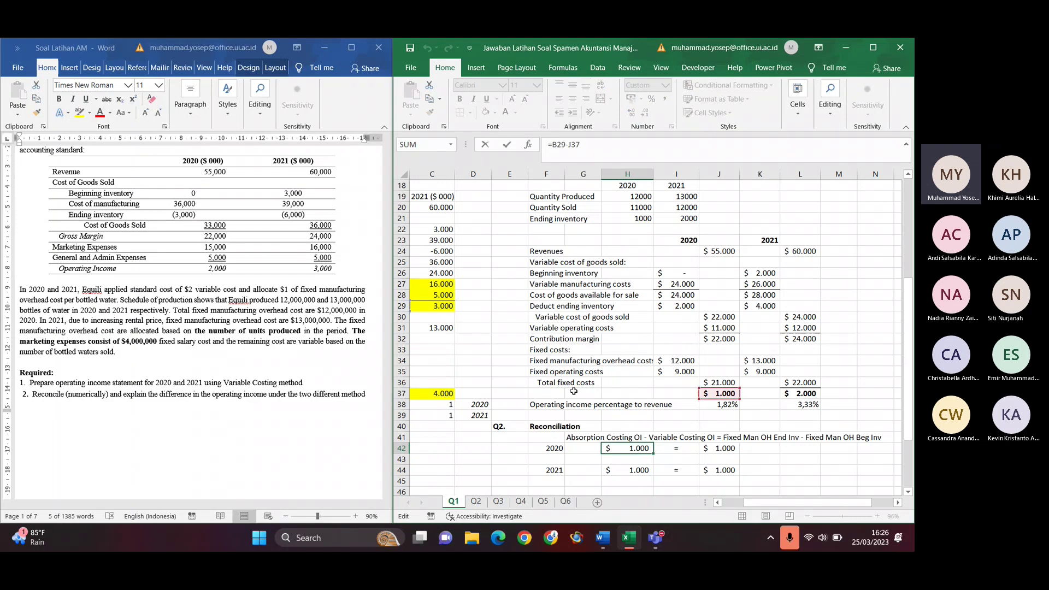
scroll(574, 392, "left", 2)
scroll(574, 391, "right", 1)
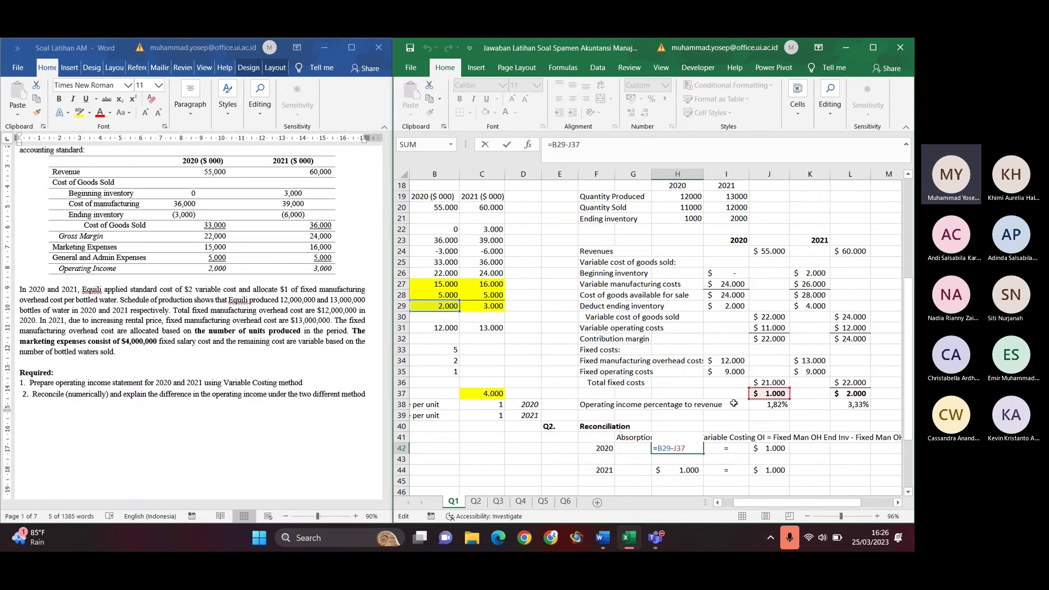
key("Return")
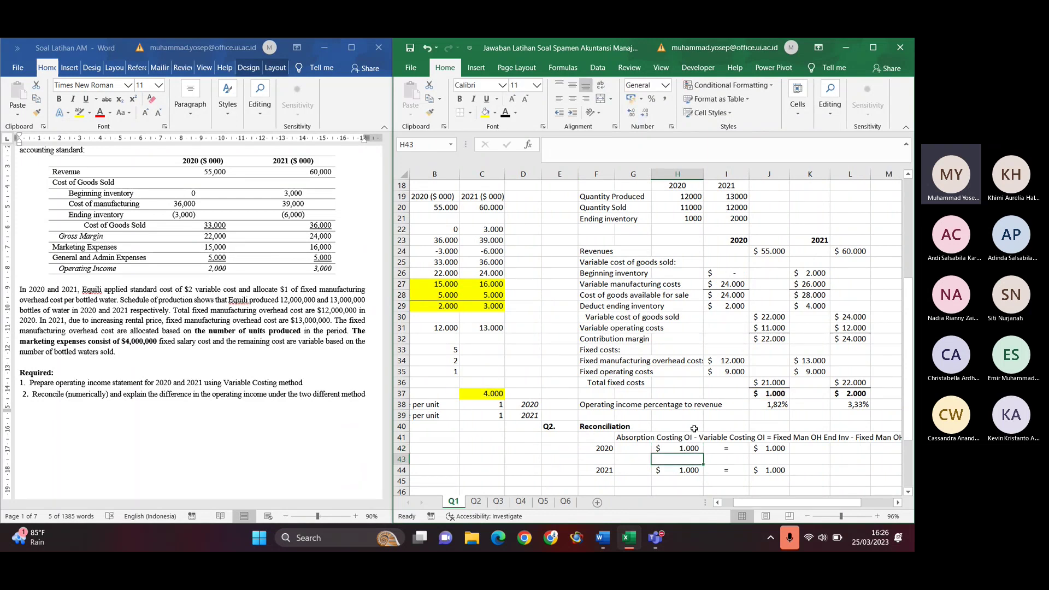
key("Up")
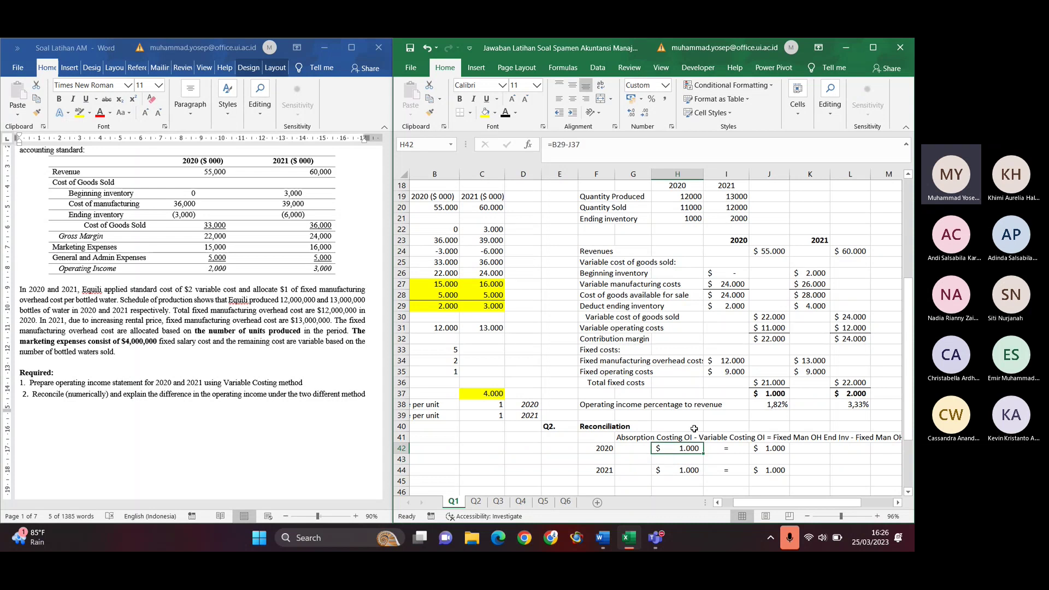
Inspect the 2020 fixed manufacturing overhead difference formula in J42 against the reconciliation equation above it
key("Right")
key("Right")
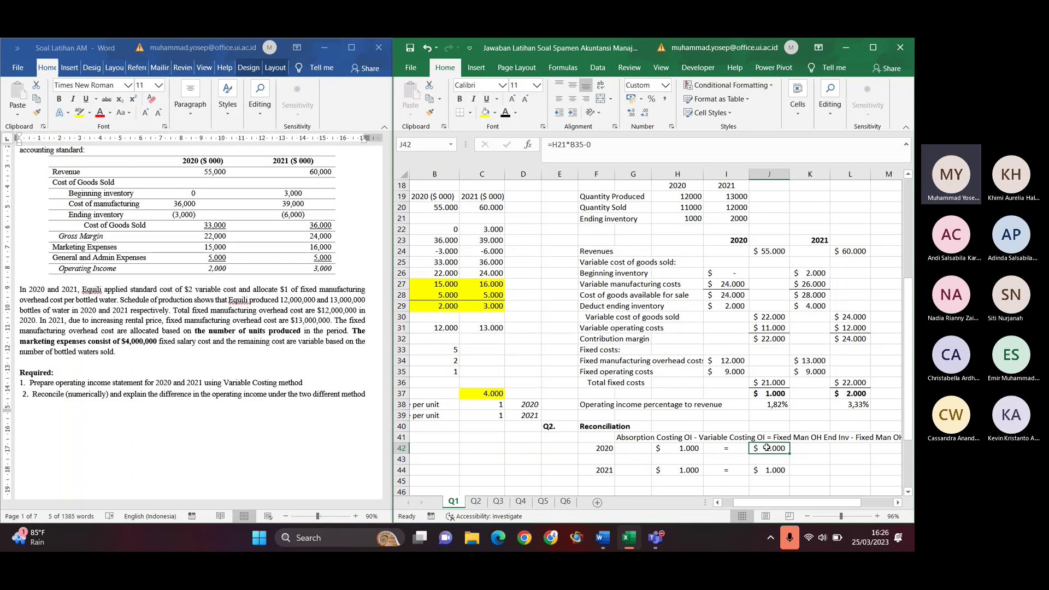
scroll(766, 447, "right", 1)
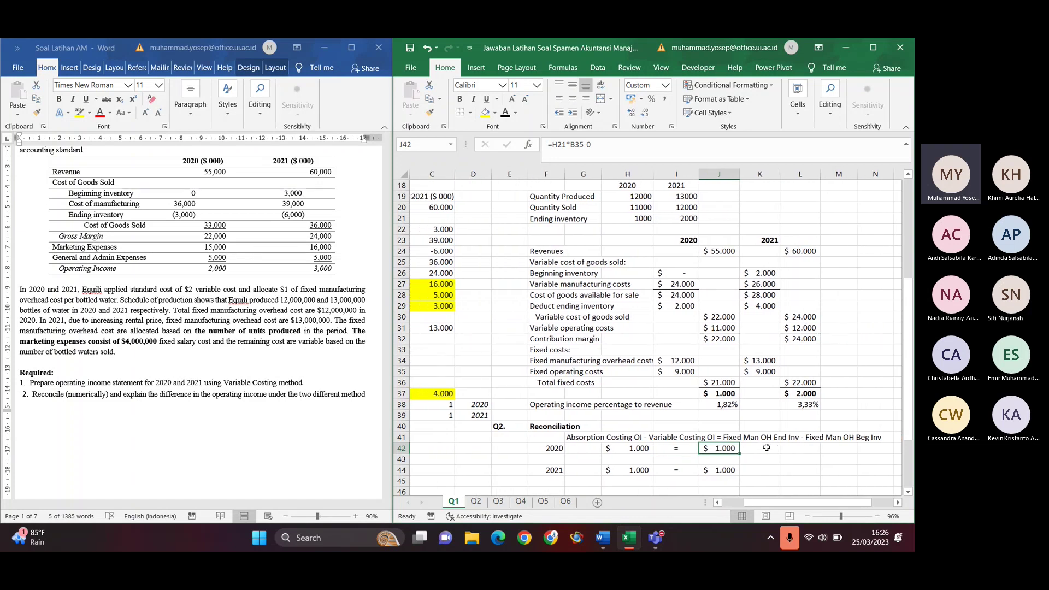
scroll(705, 446, "left", 1)
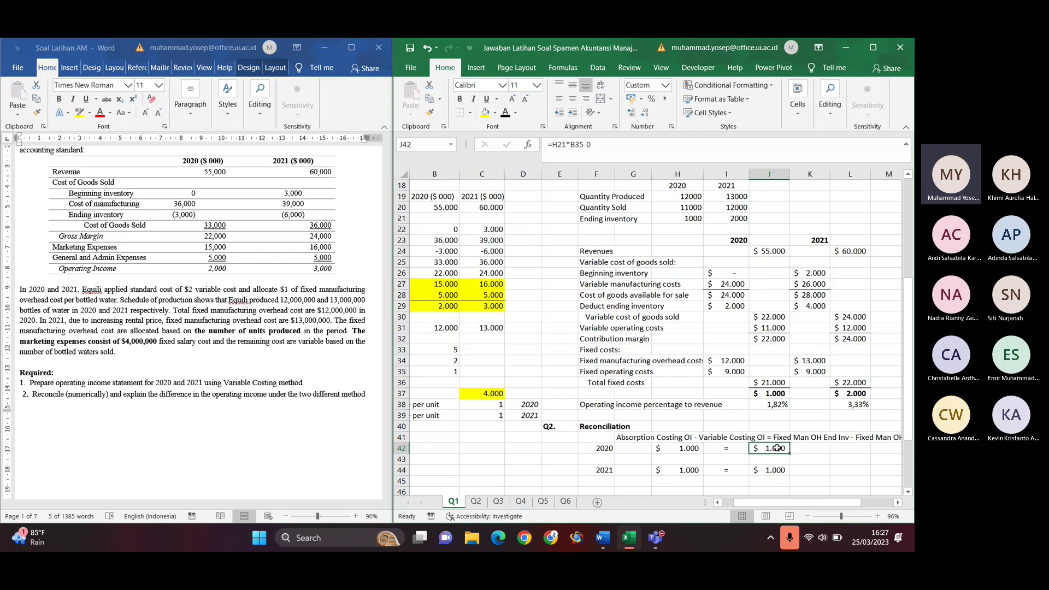
scroll(779, 448, "right", 3)
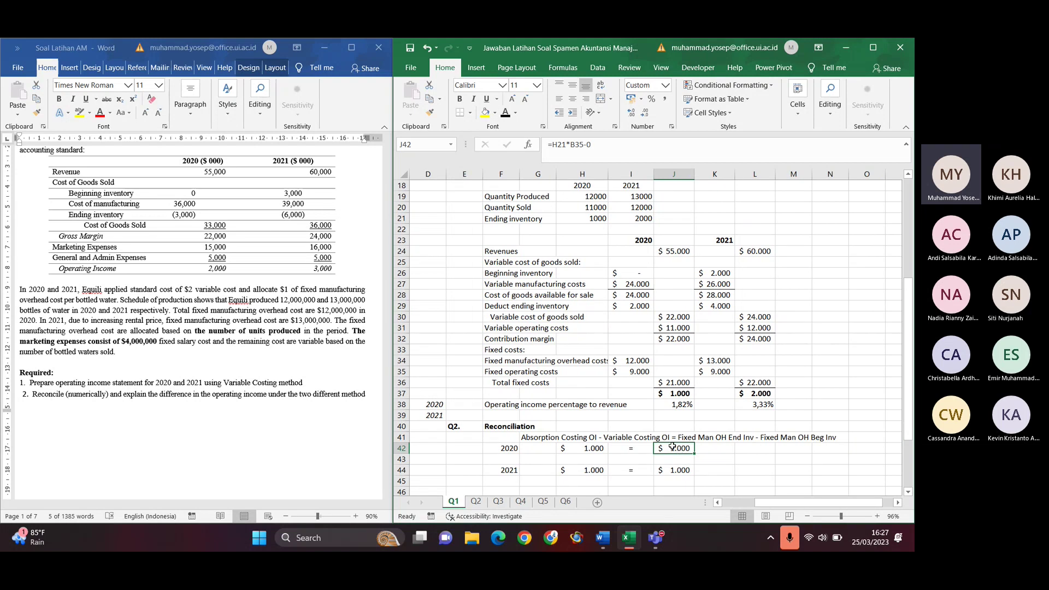
Trace the formula in J42 to the 2020 ending inventory in H21 and the allocated fixed cost in B35
double_click(673, 447)
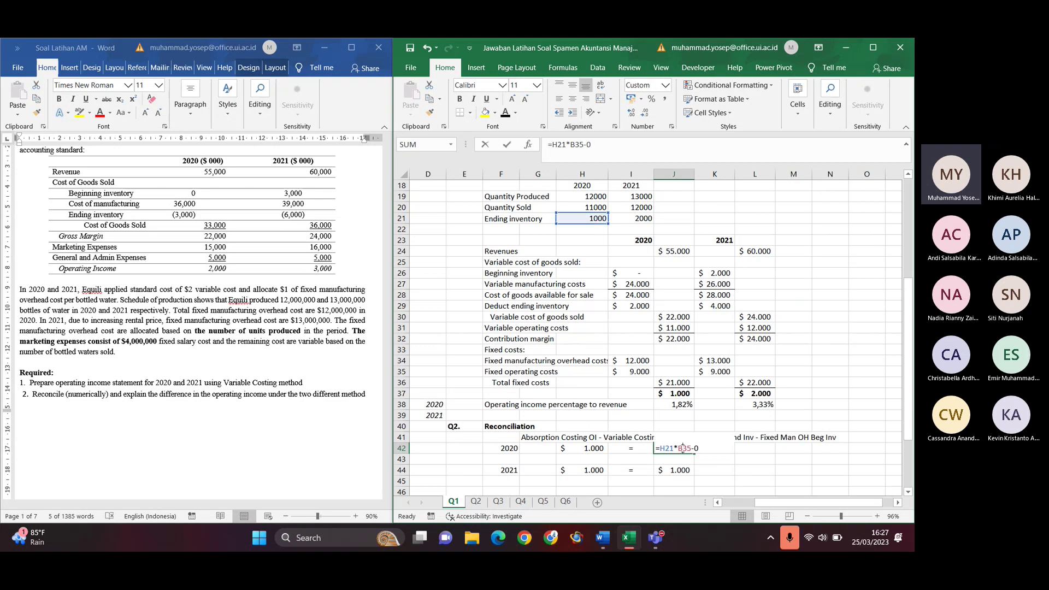
scroll(690, 348, "up", 1)
scroll(690, 349, "up", 1)
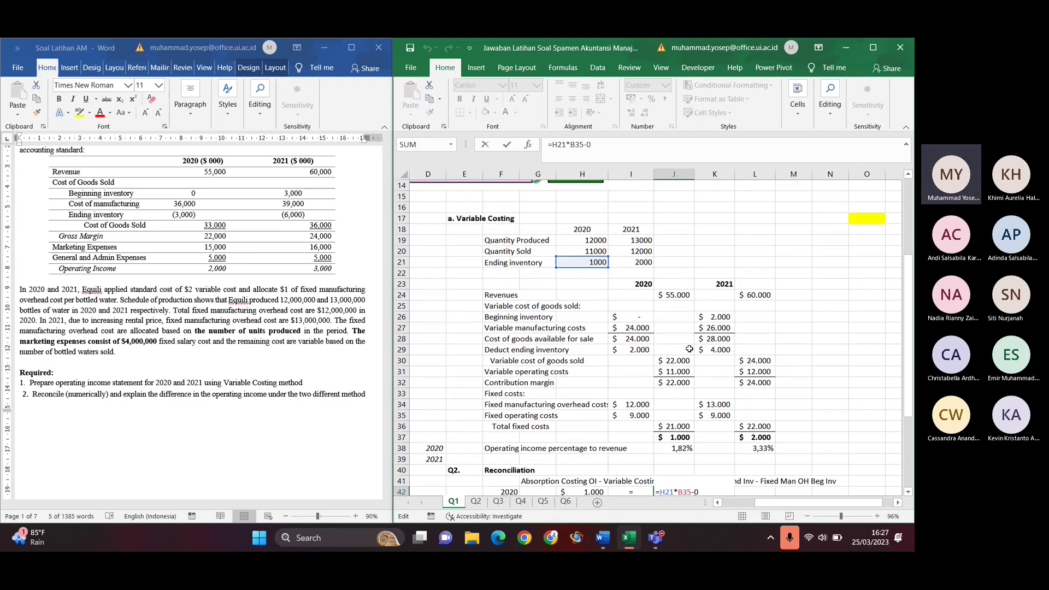
scroll(690, 349, "down", 1)
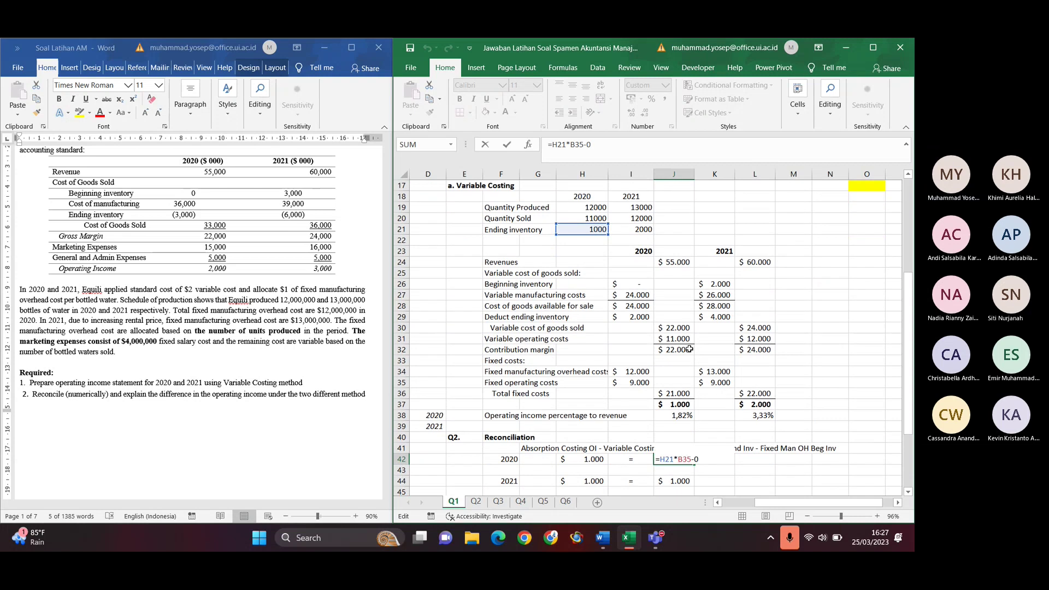
scroll(690, 349, "left", 2)
scroll(690, 349, "left", 1)
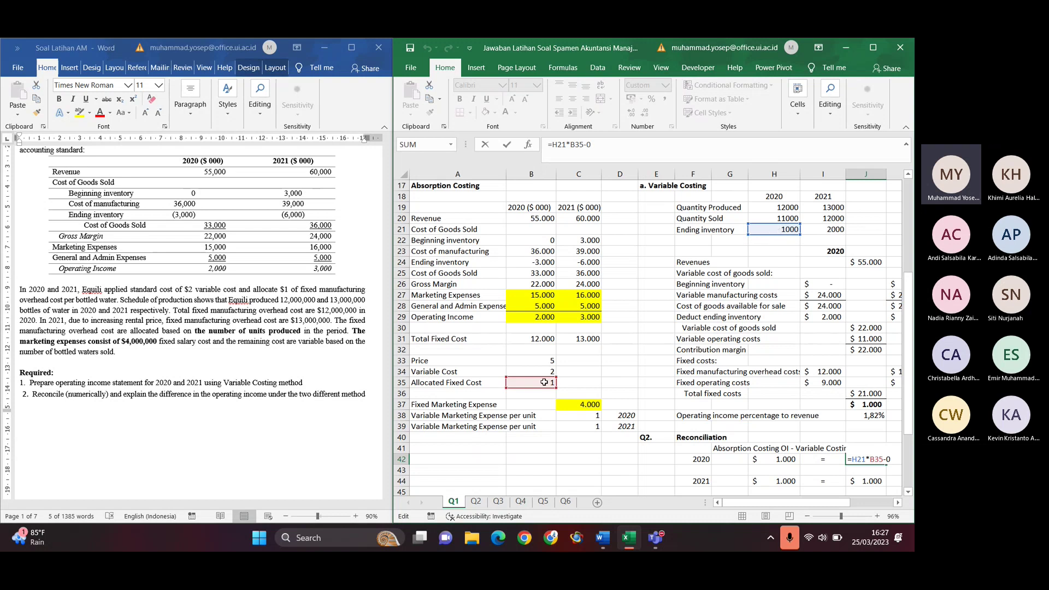
scroll(743, 358, "right", 1)
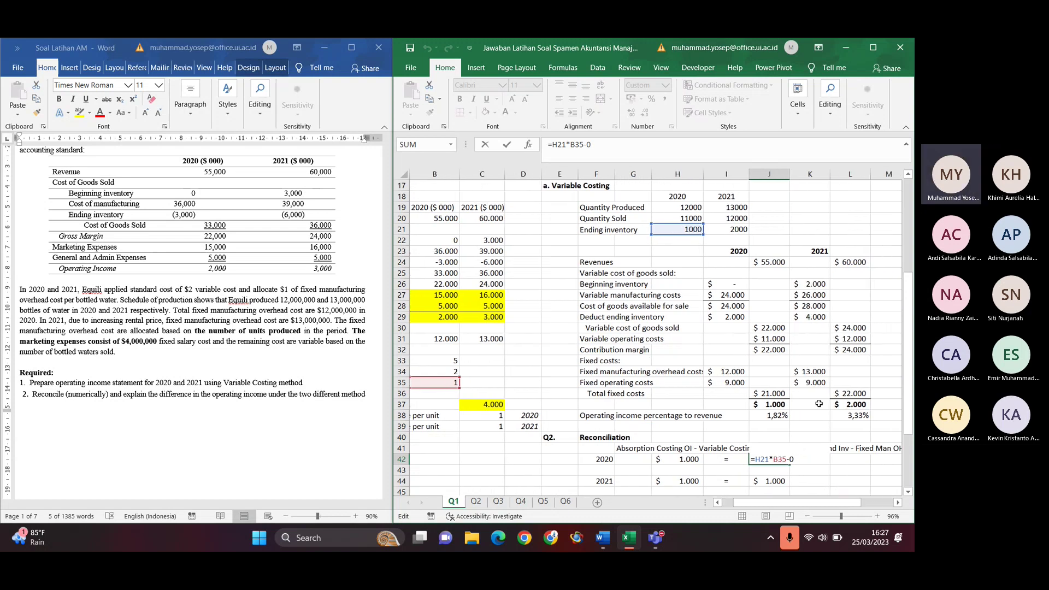
scroll(824, 470, "right", 1)
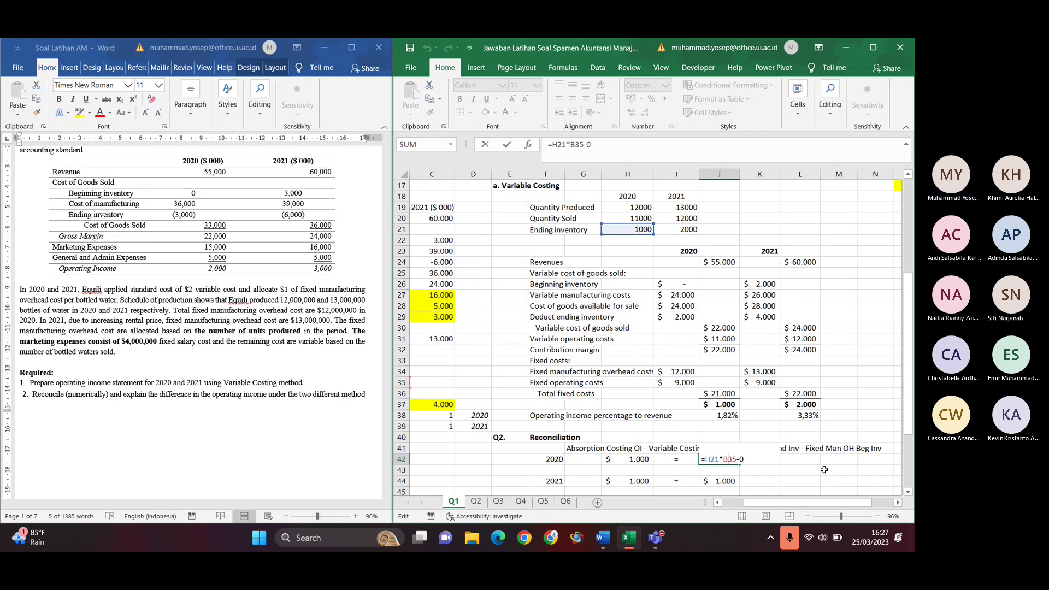
key("Return")
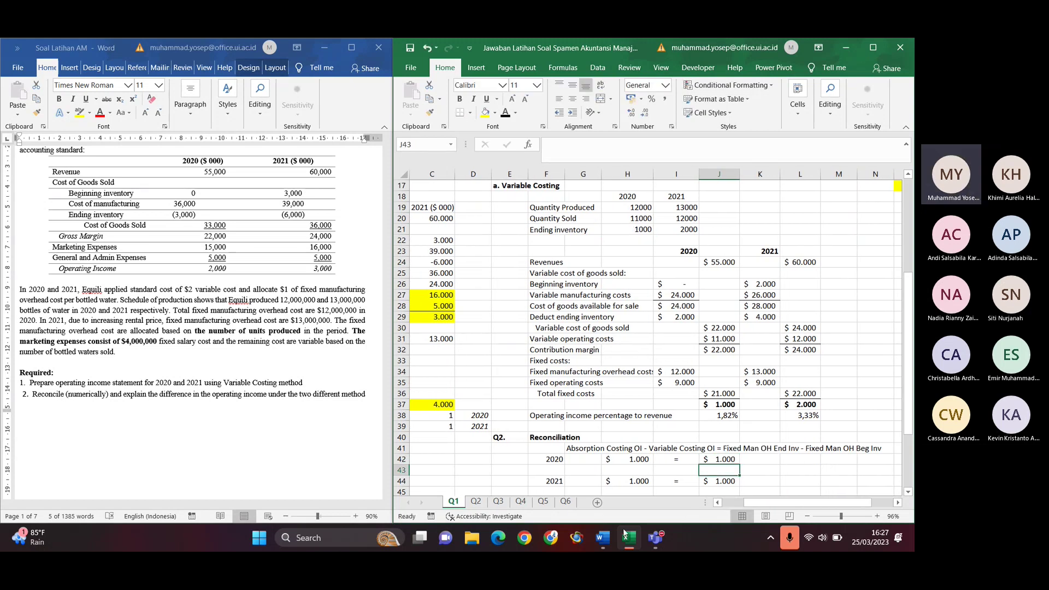
mouse_move(655, 538)
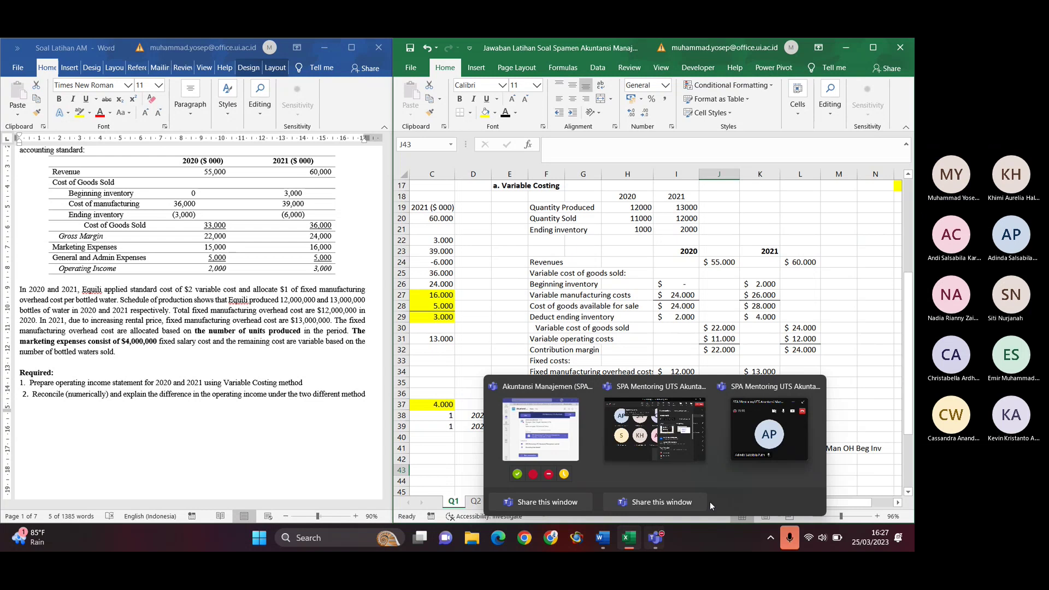
left_click(752, 468)
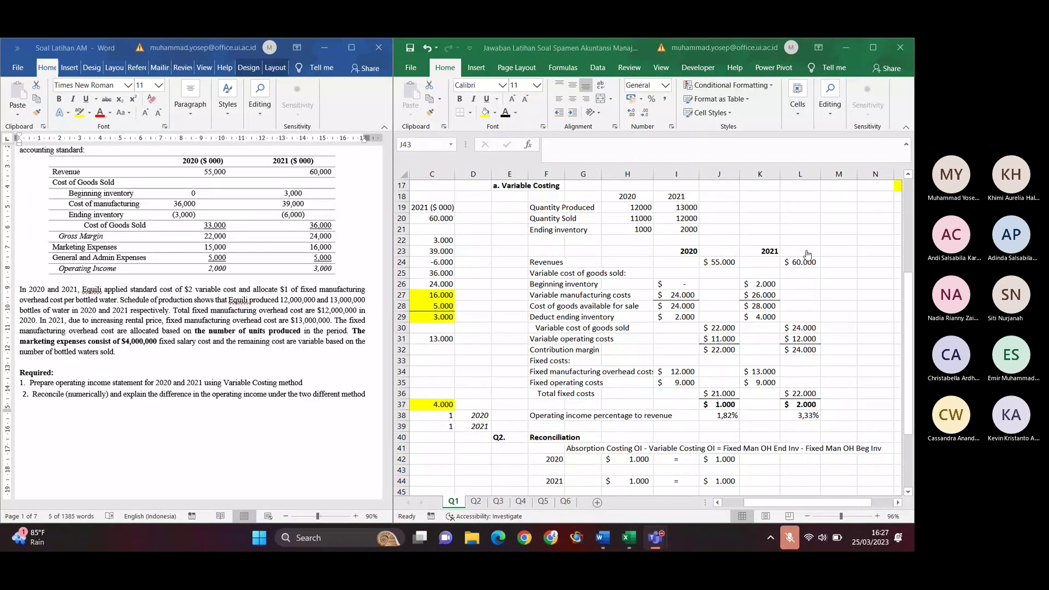
key("super+alt+k")
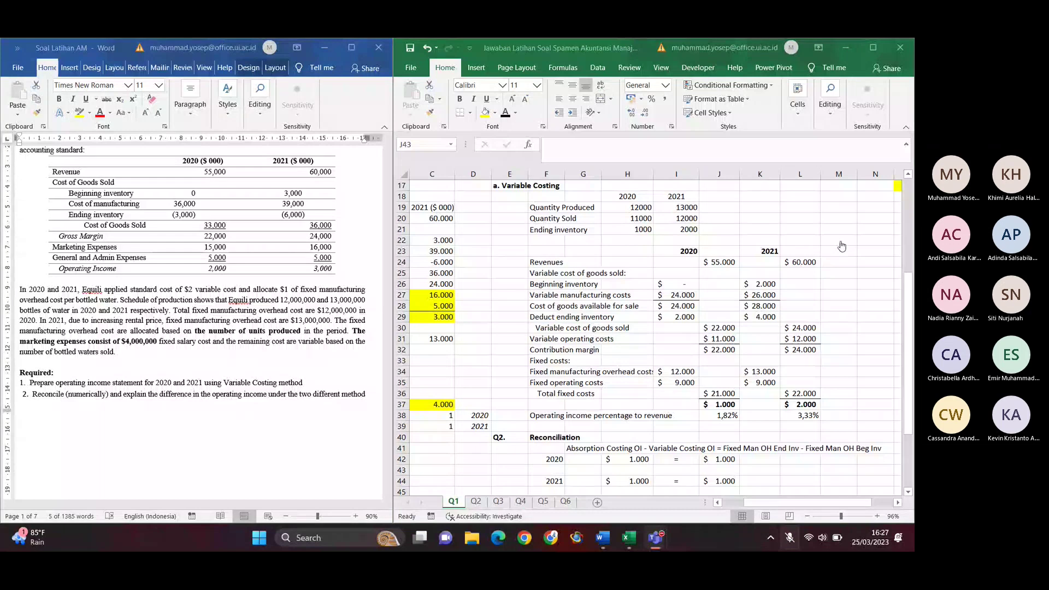
key("alt+Tab")
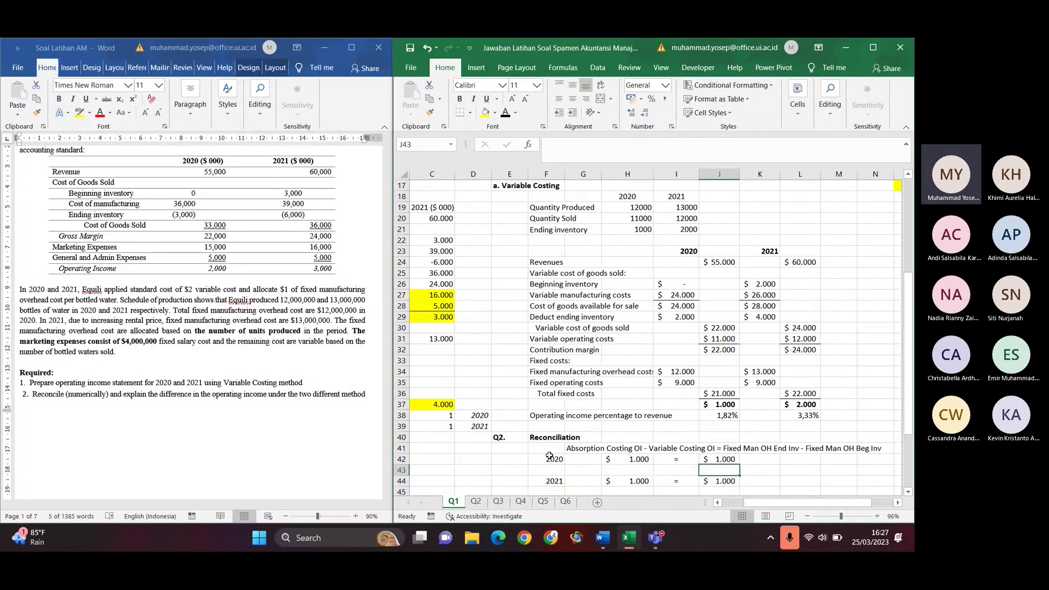
Inspect the 2021 operating income difference formula in H44 and its source incomes in C29 and L37
scroll(550, 456, "down", 1)
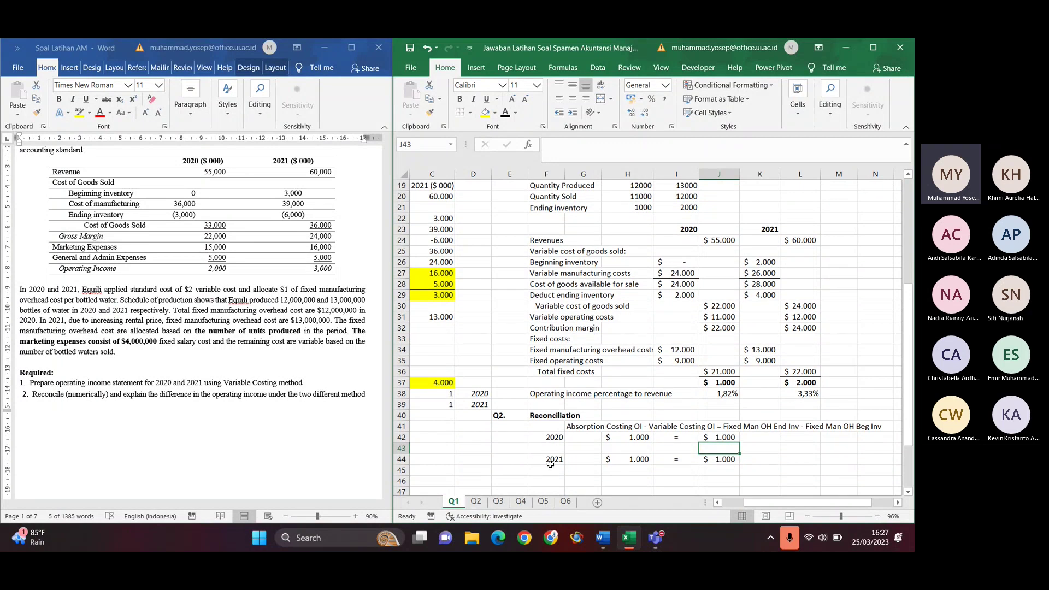
left_click(641, 459)
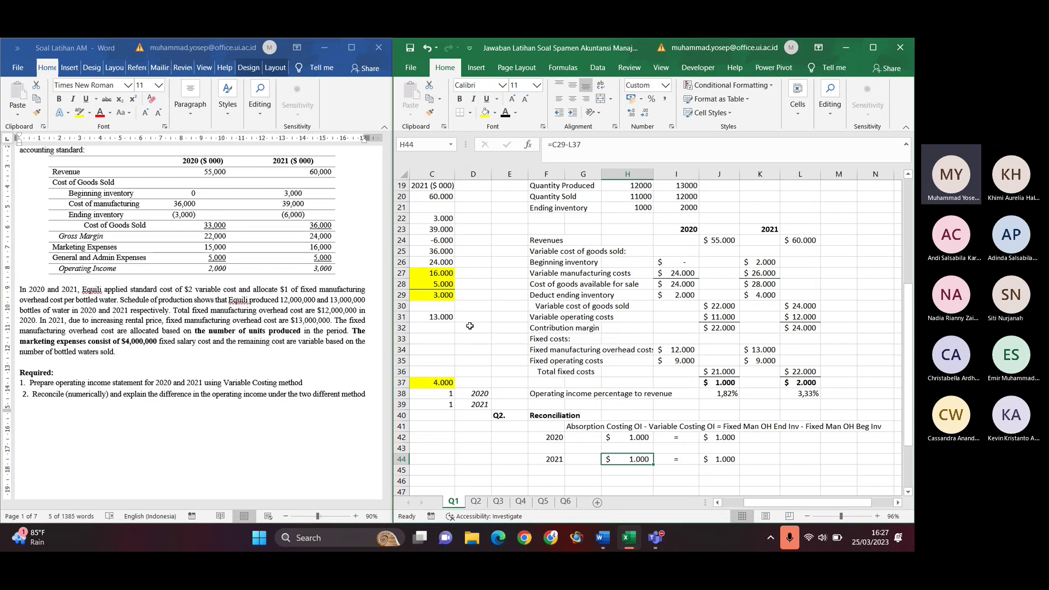
left_click(441, 296)
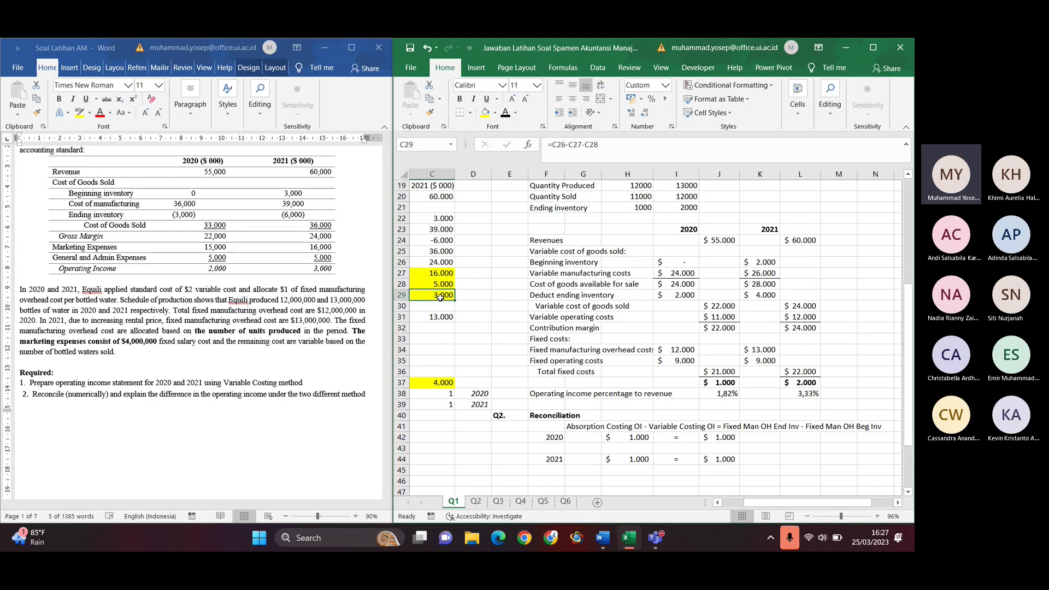
left_click(814, 383)
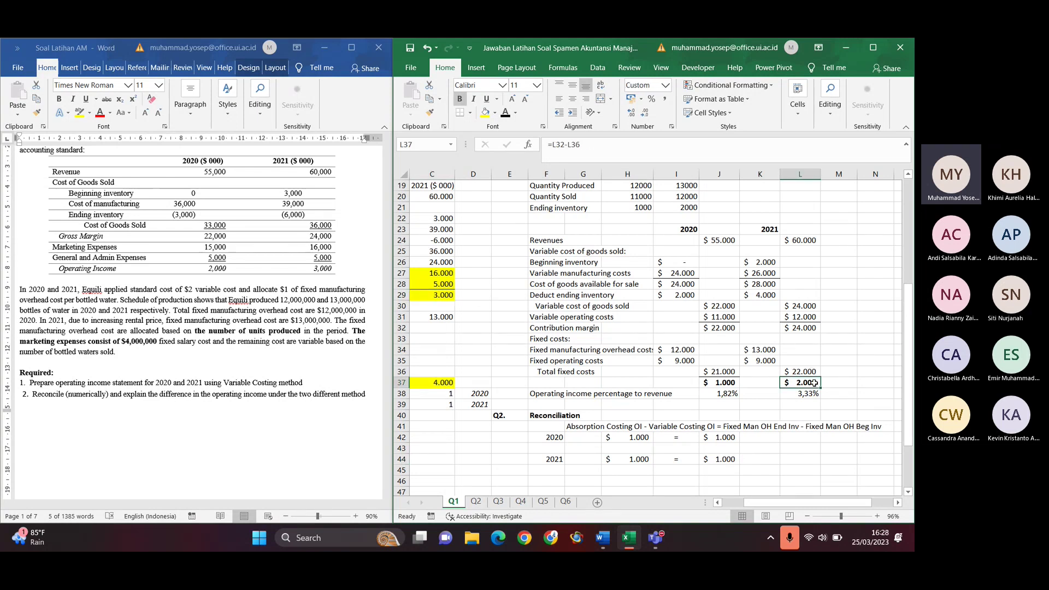
Trace the 2021 overhead difference formula in J44 to the ending inventories in I21 and H21 and the allocated fixed cost
left_click(722, 460)
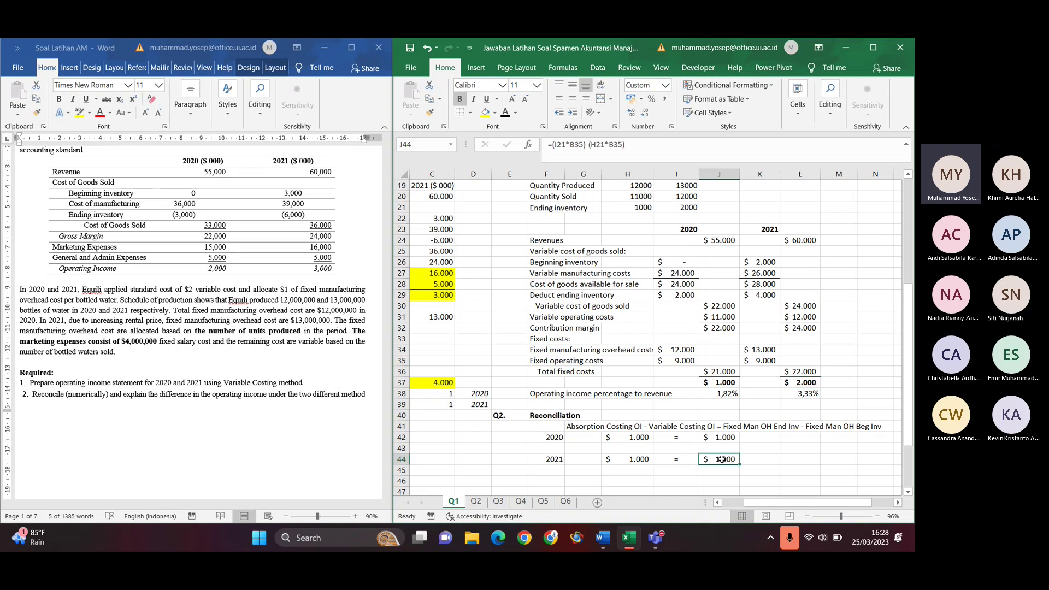
double_click(721, 459)
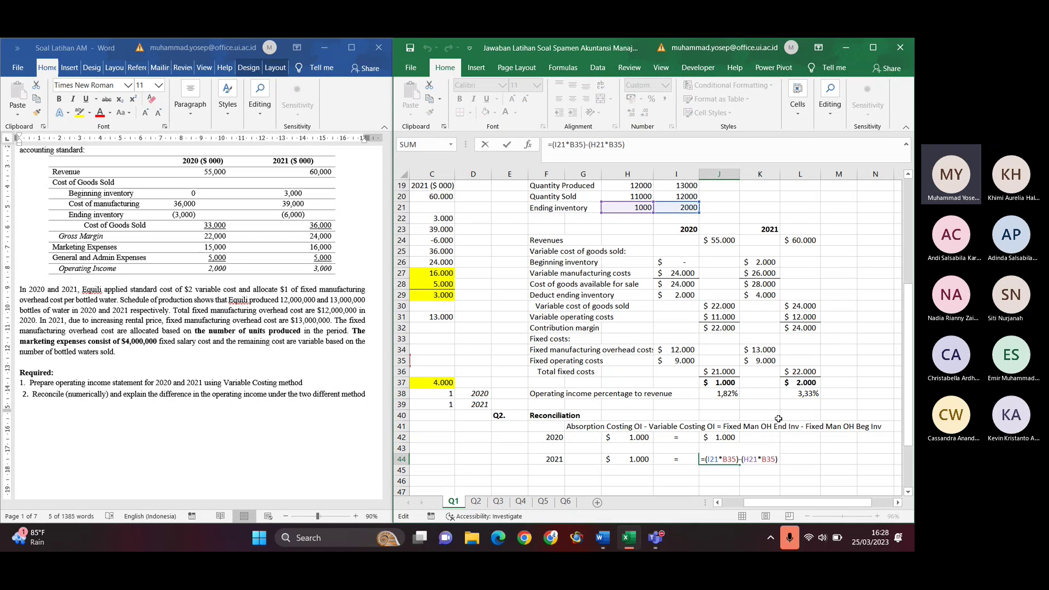
key("Return")
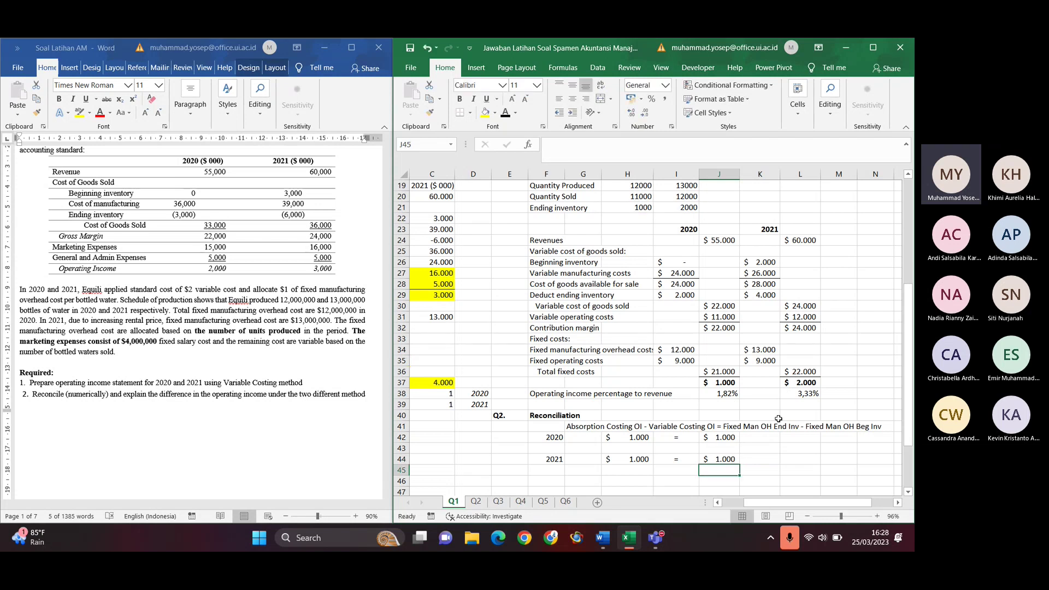
Recheck the 2021 operating income difference in H44 and select cell F46 below the reconciliation
key("Up")
key("Left")
key("Left")
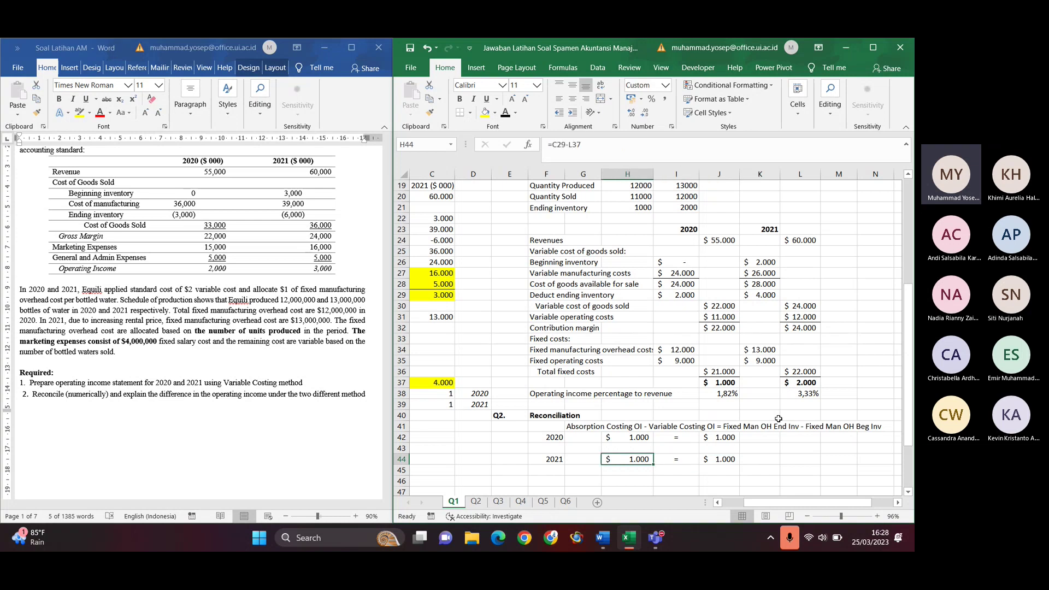
key("Left")
key("Left")
key("Down")
key("Down")
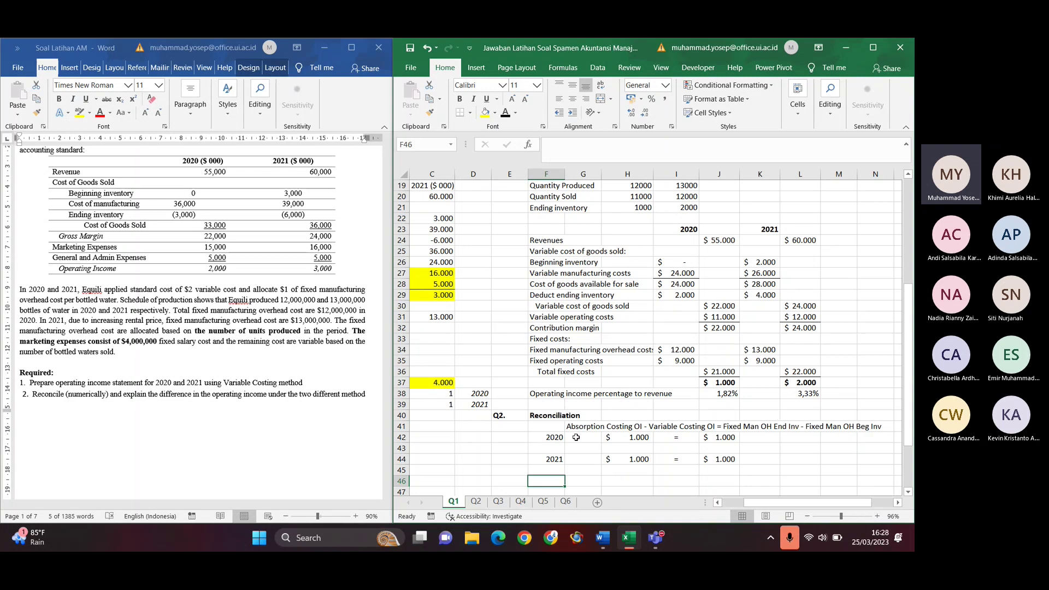
In the Word document, move on to Problem 2 on cost volume profit analysis and its required questions
scroll(260, 385, "down", 3)
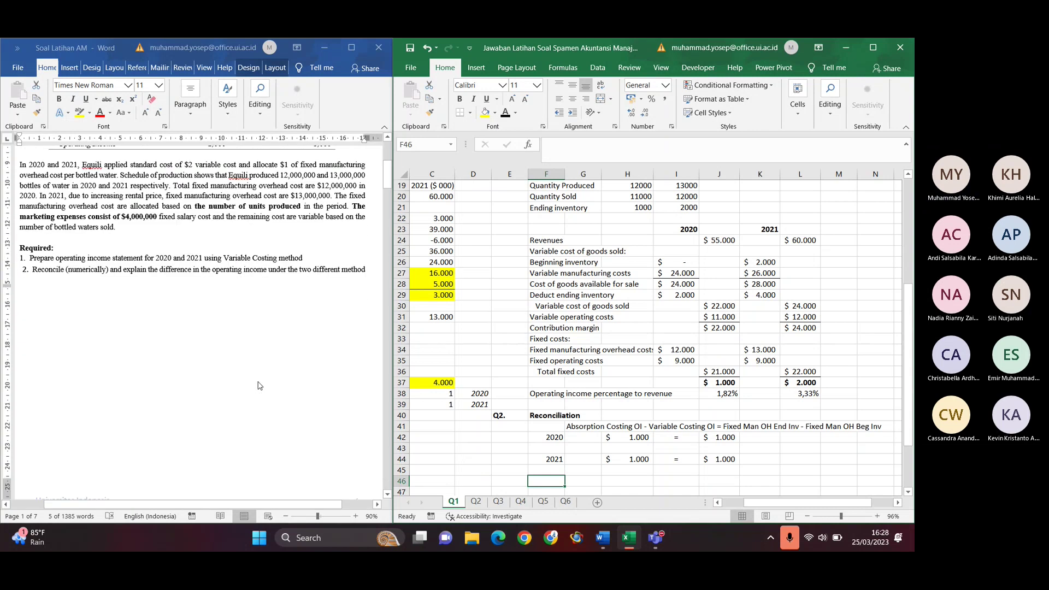
scroll(260, 385, "down", 12)
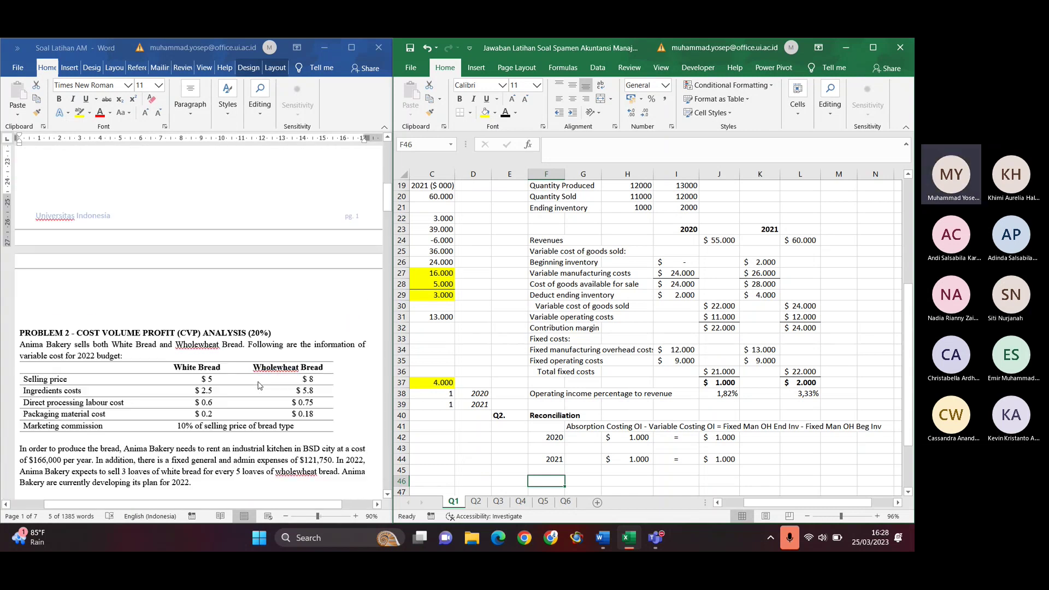
scroll(259, 385, "down", 1)
scroll(259, 385, "up", 2)
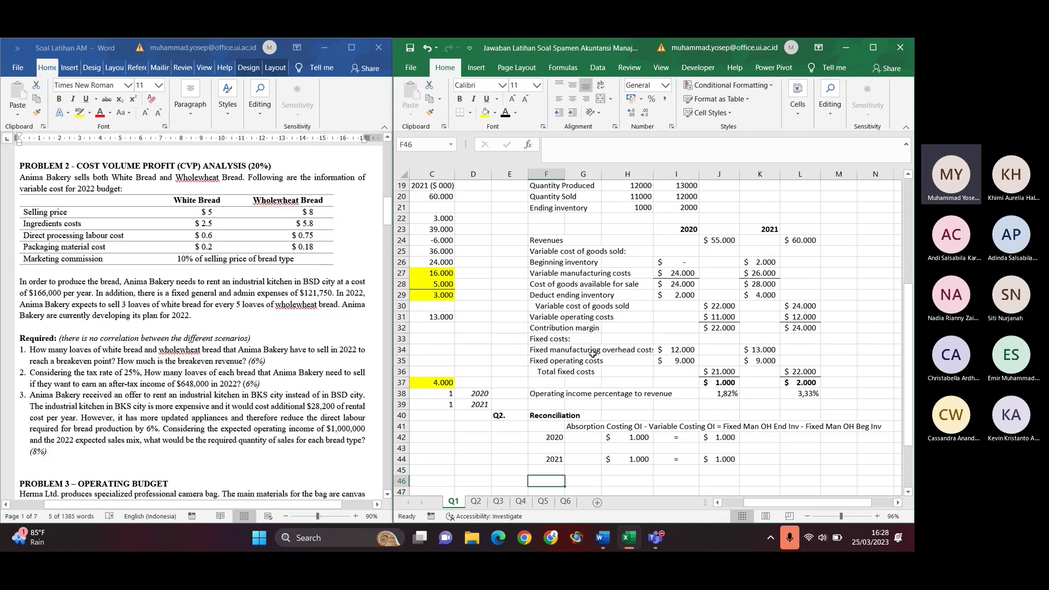
Review the Q1 workbook sheet from the variable cost of goods sold label in F30 back up to the product and period cost diagram
scroll(592, 354, "up", 4)
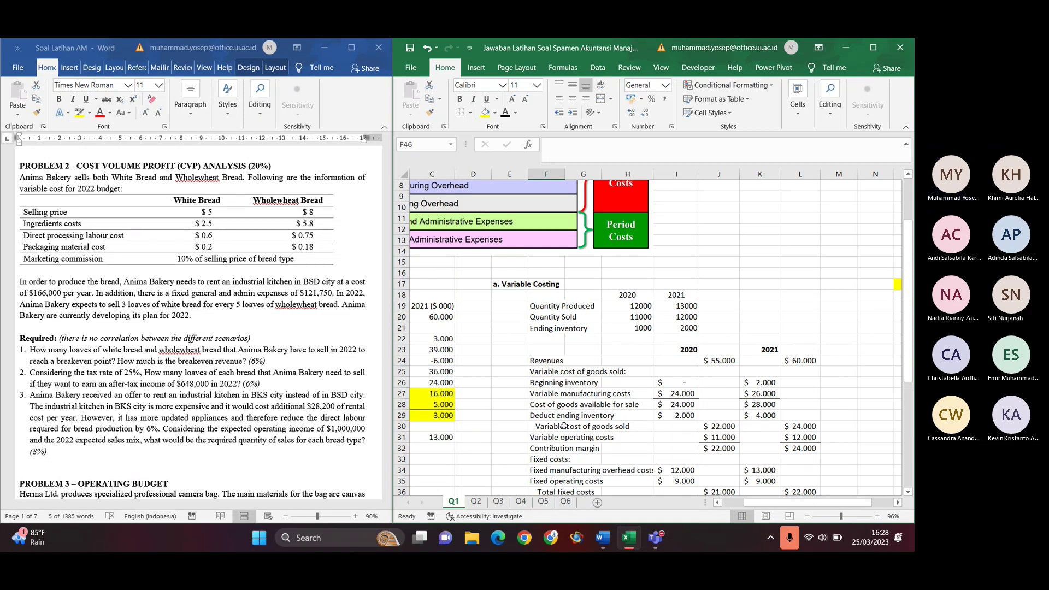
left_click(541, 427)
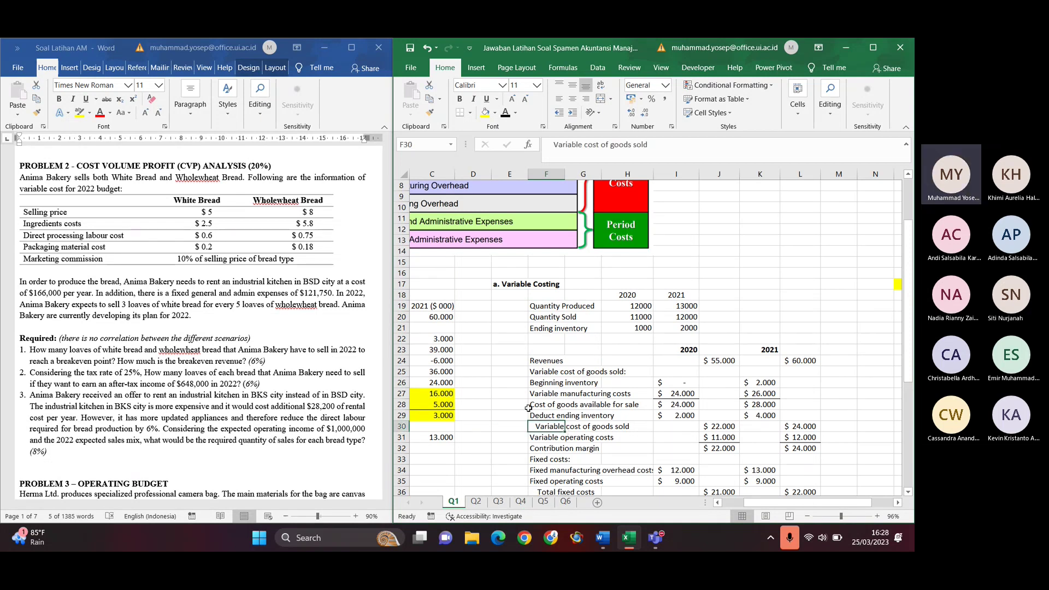
scroll(528, 409, "up", 3)
scroll(529, 408, "left", 2)
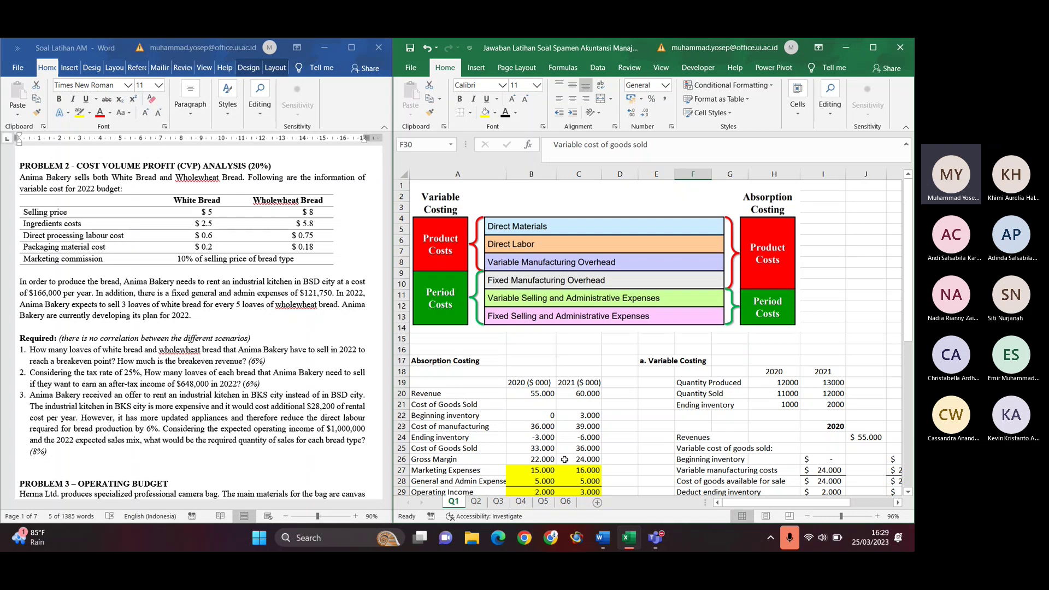
Open the Q2 sheet at its budgeted cost information and place the Word cursor at the Problem 2 heading
left_click(476, 502)
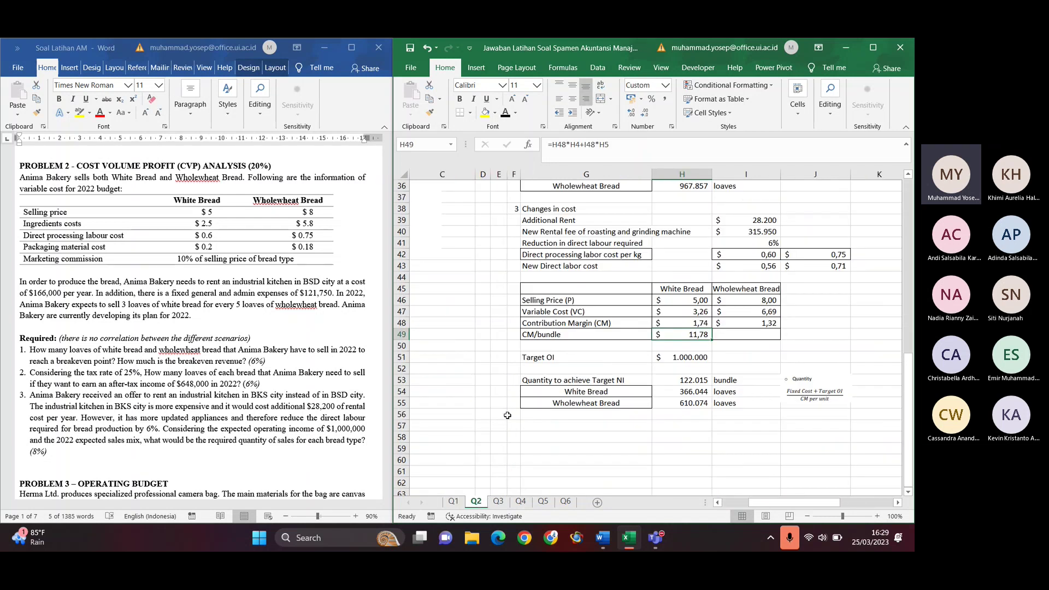
scroll(509, 405, "up", 10)
scroll(509, 405, "left", 4)
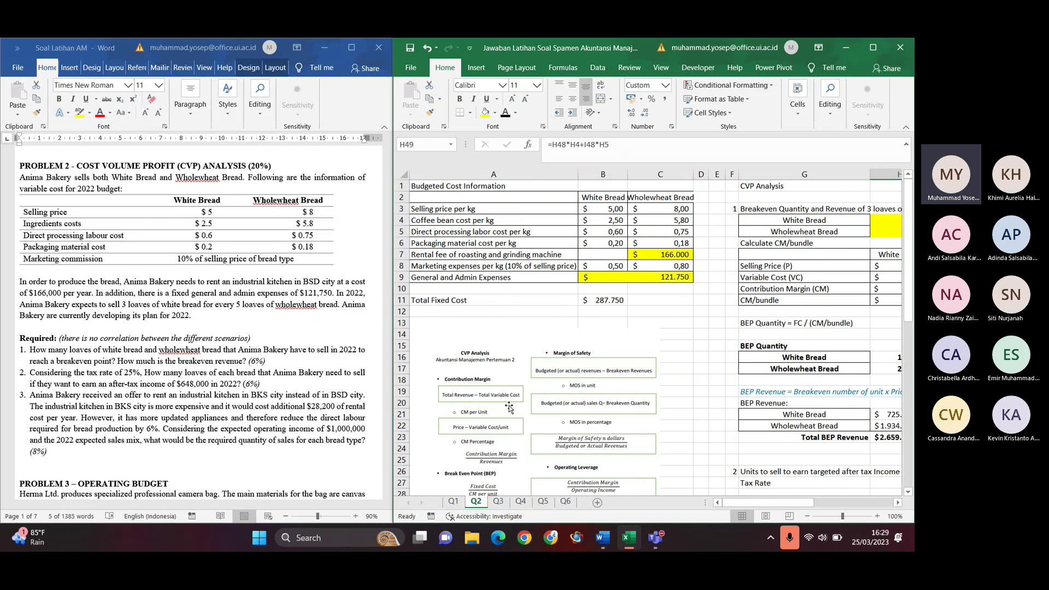
left_click(288, 167)
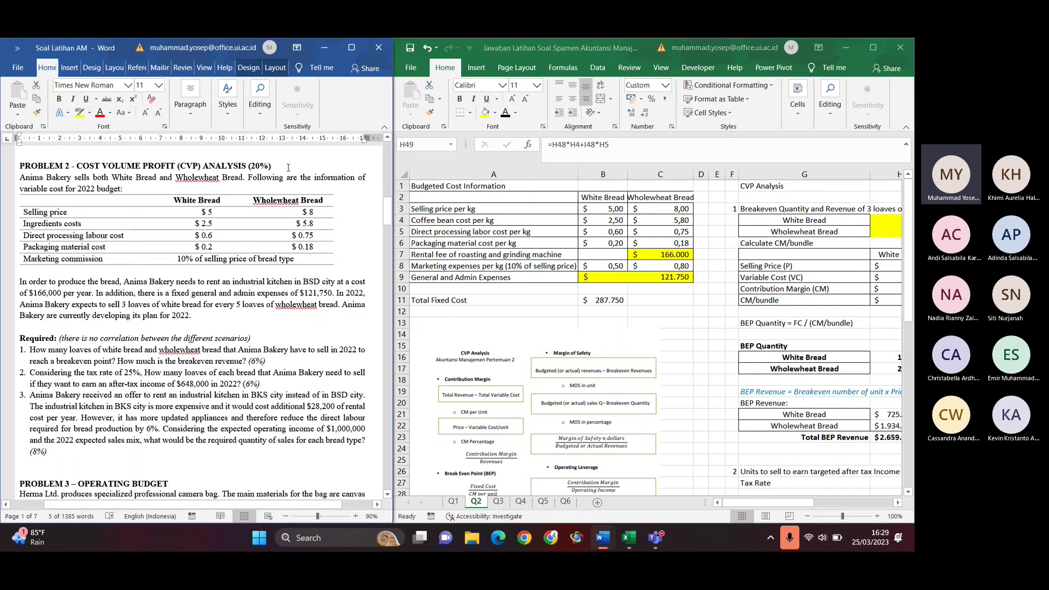
left_click(288, 167)
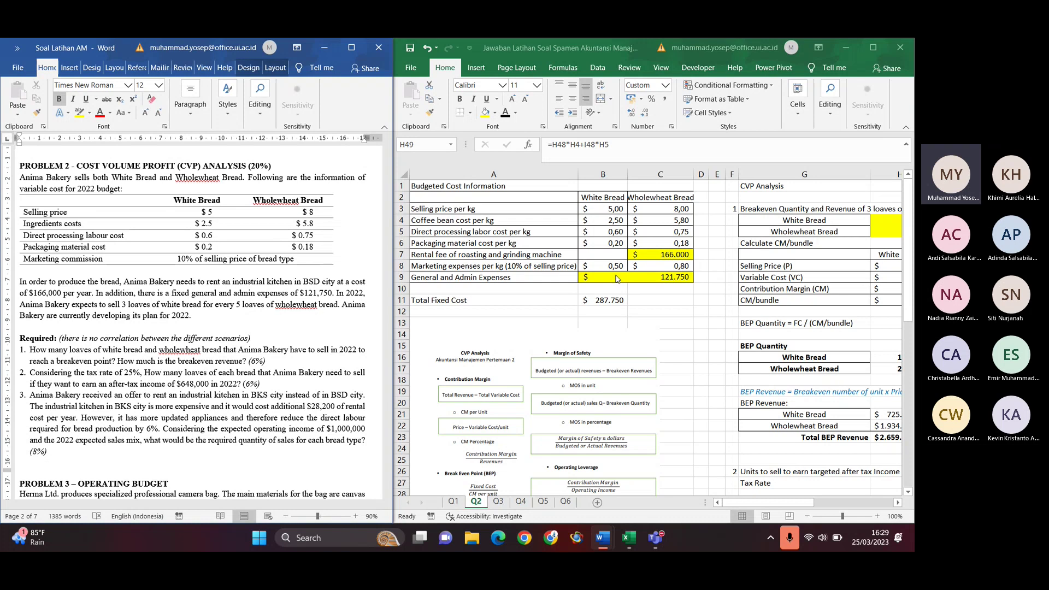
Examine the CVP formula picture on the Q2 sheet, covering contribution margin, breakeven, target income, margin of safety and operating leverage
scroll(515, 280, "down", 1)
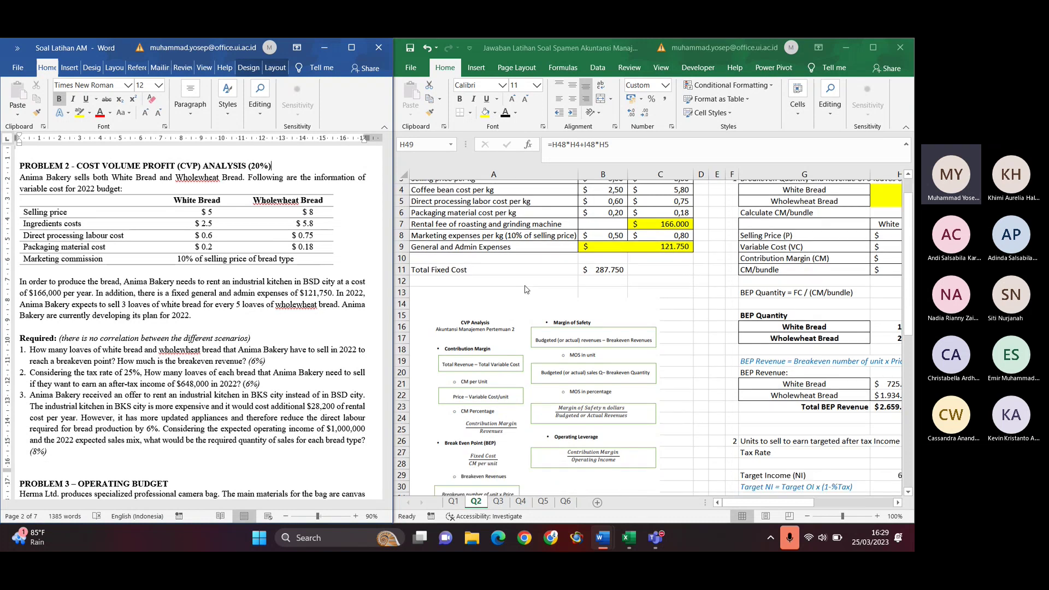
left_click(563, 359)
scroll(563, 360, "down", 3)
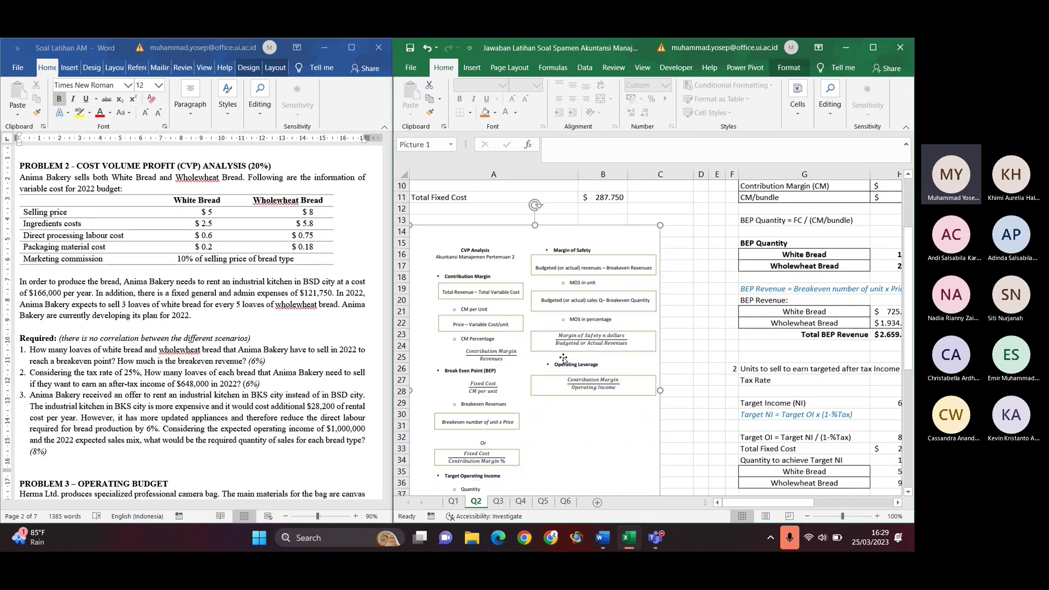
scroll(564, 359, "down", 1)
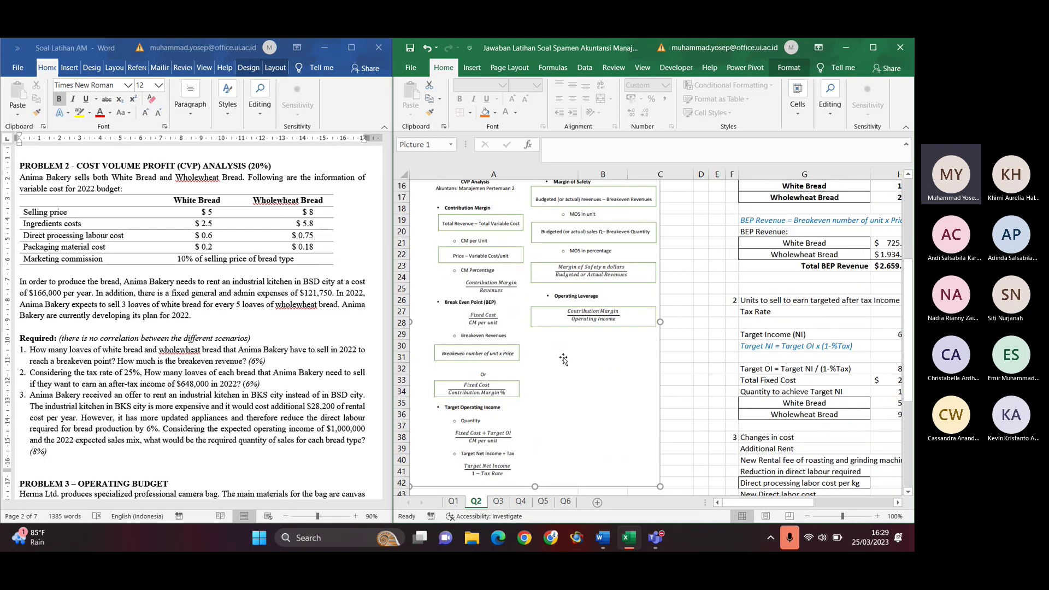
scroll(564, 360, "up", 1)
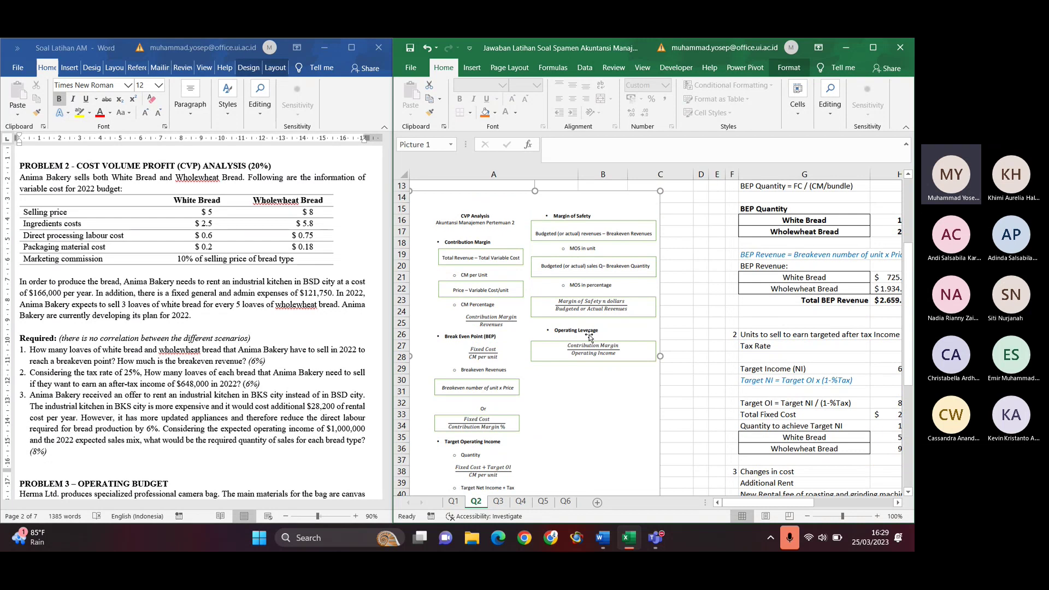
scroll(572, 365, "down", 1)
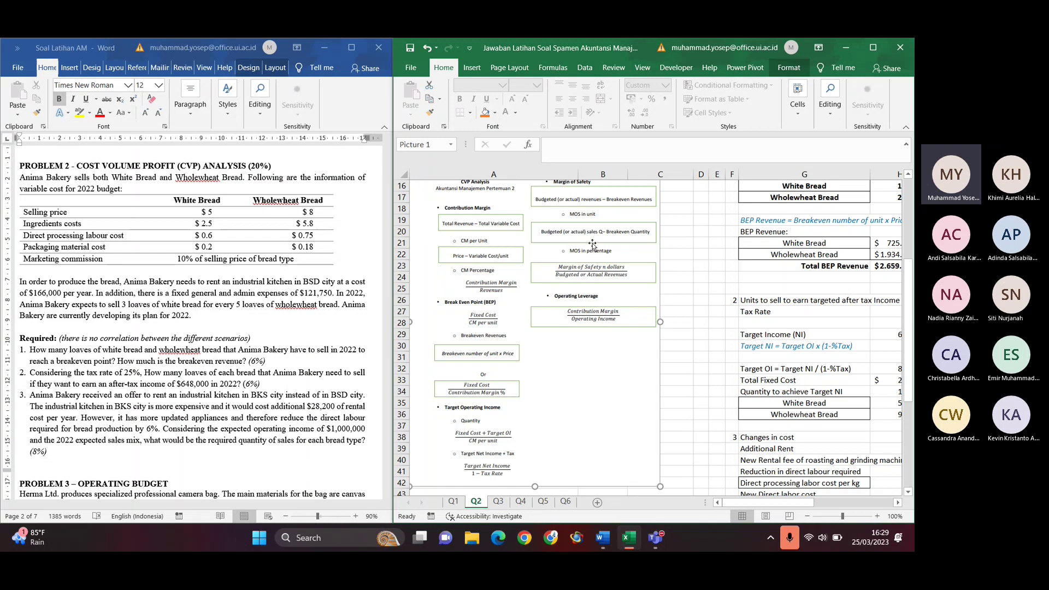
scroll(595, 243, "up", 1)
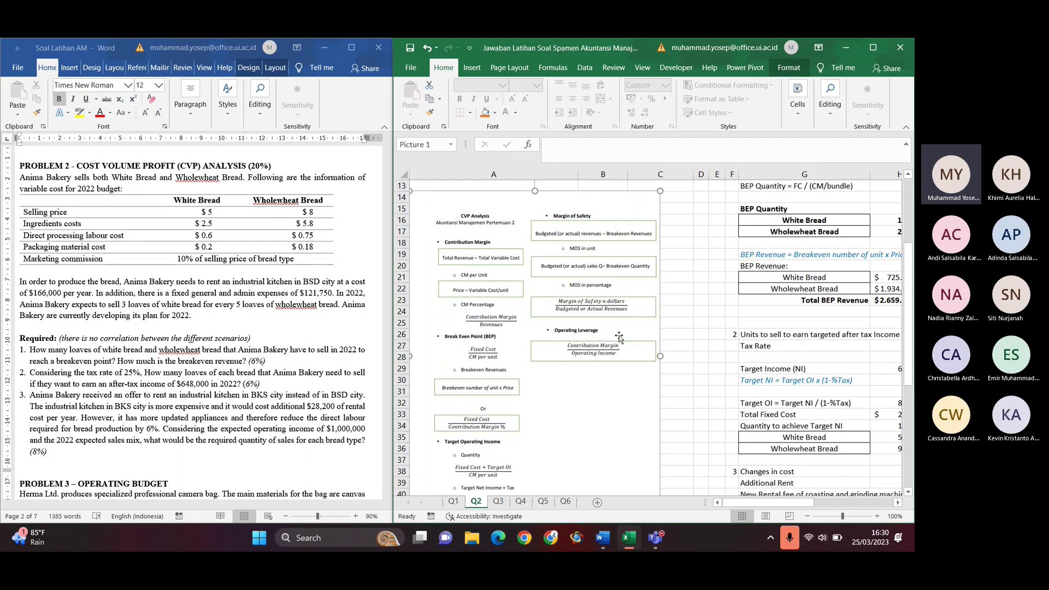
scroll(573, 317, "up", 1)
scroll(573, 316, "up", 2)
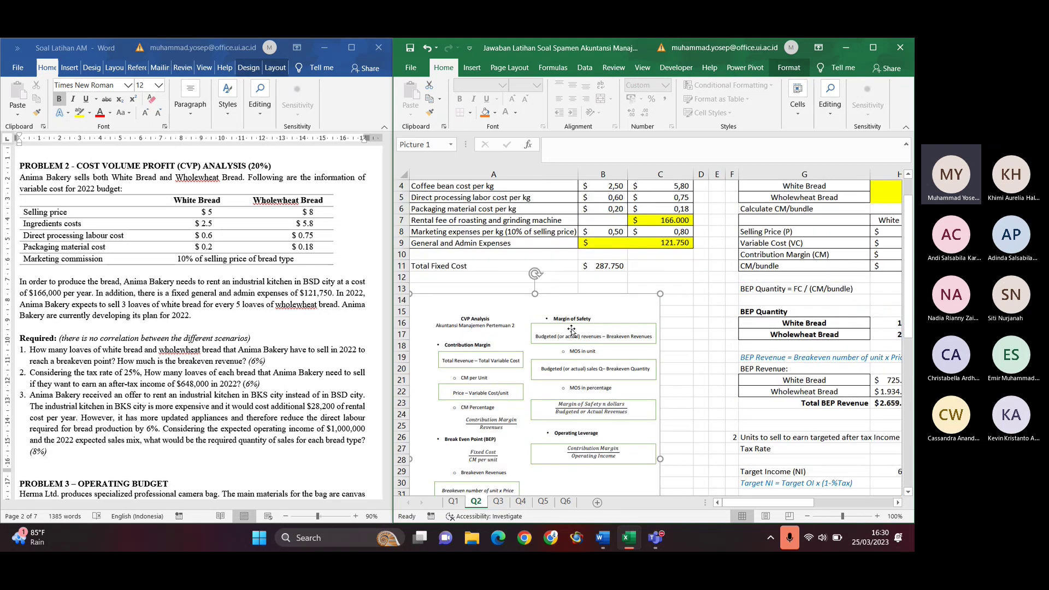
scroll(572, 331, "up", 1)
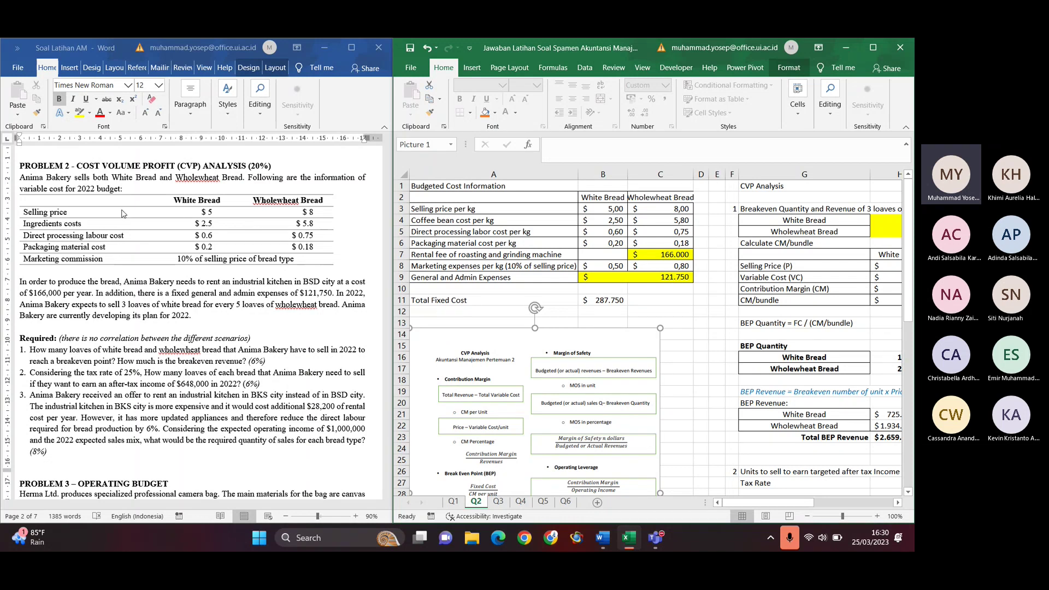
Compare Problem 2's price and cost table with the Q2 budgeted costs, checking the 10% marketing expense formulas in B8 and C8
left_click(201, 209)
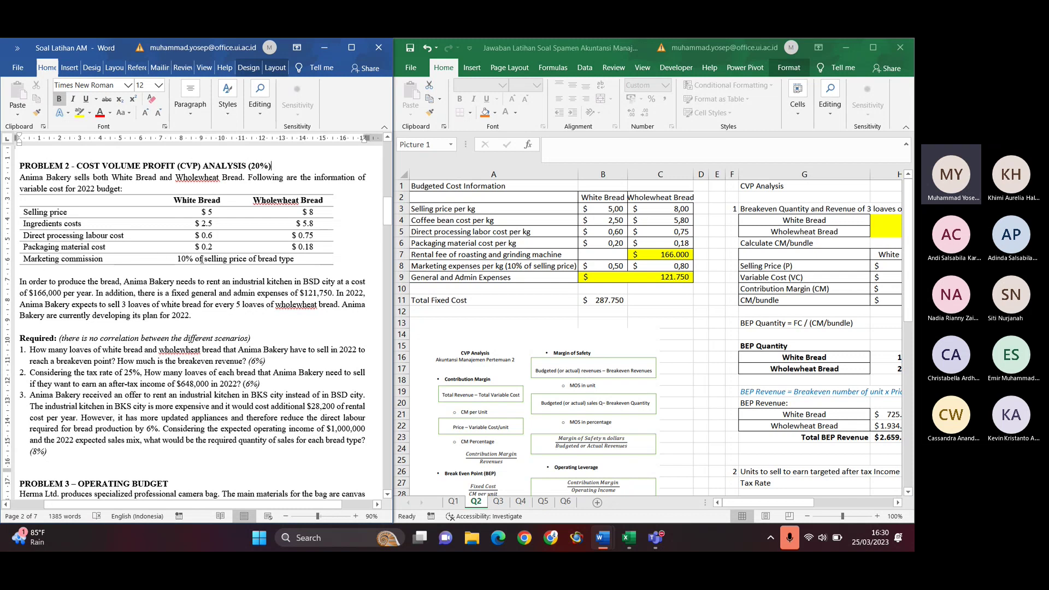
left_click(626, 251)
left_click(482, 218)
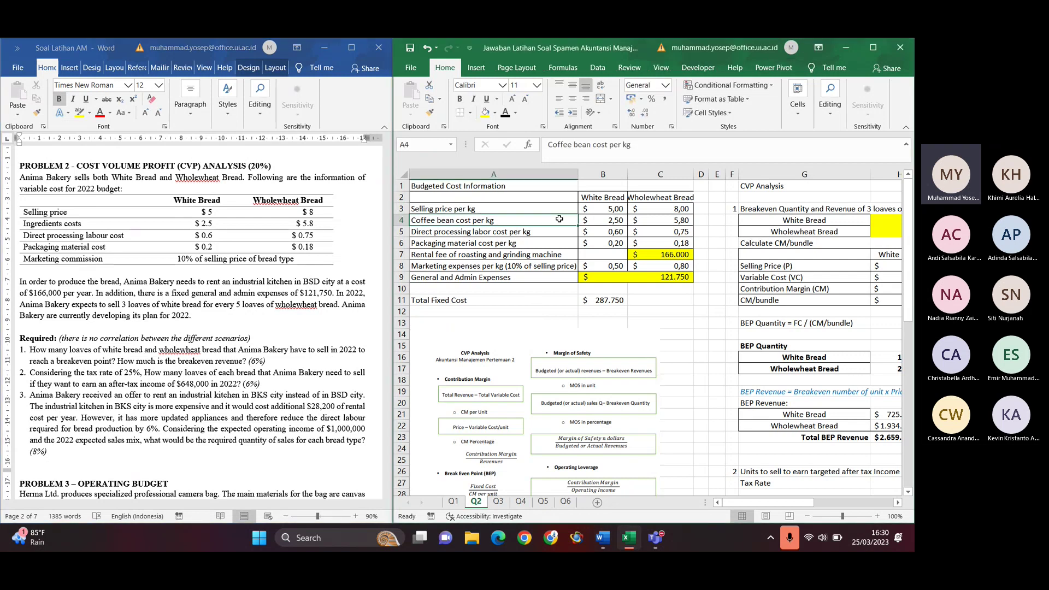
left_click(604, 265)
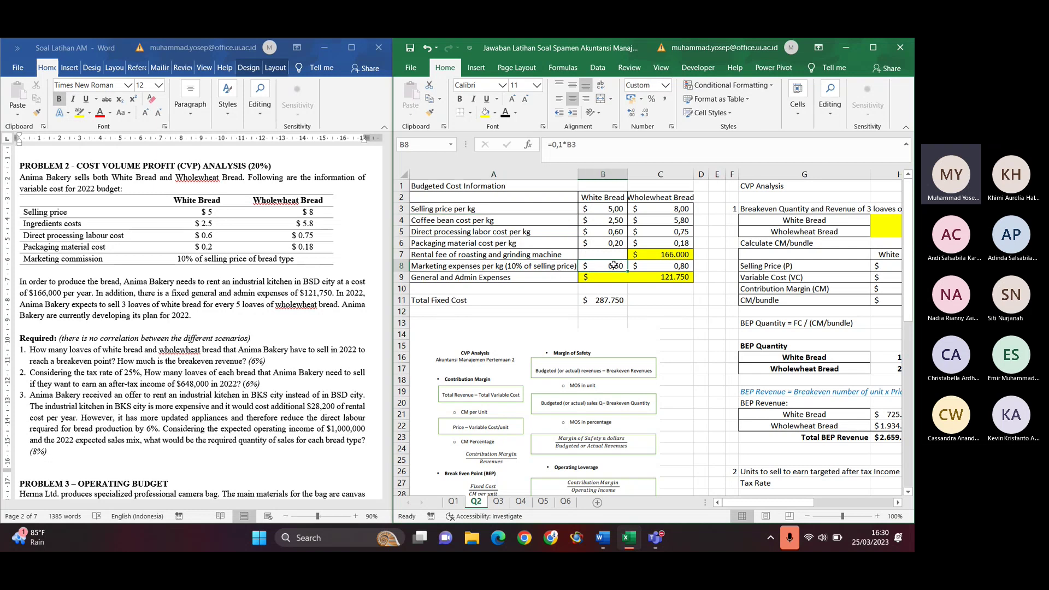
left_click(608, 210)
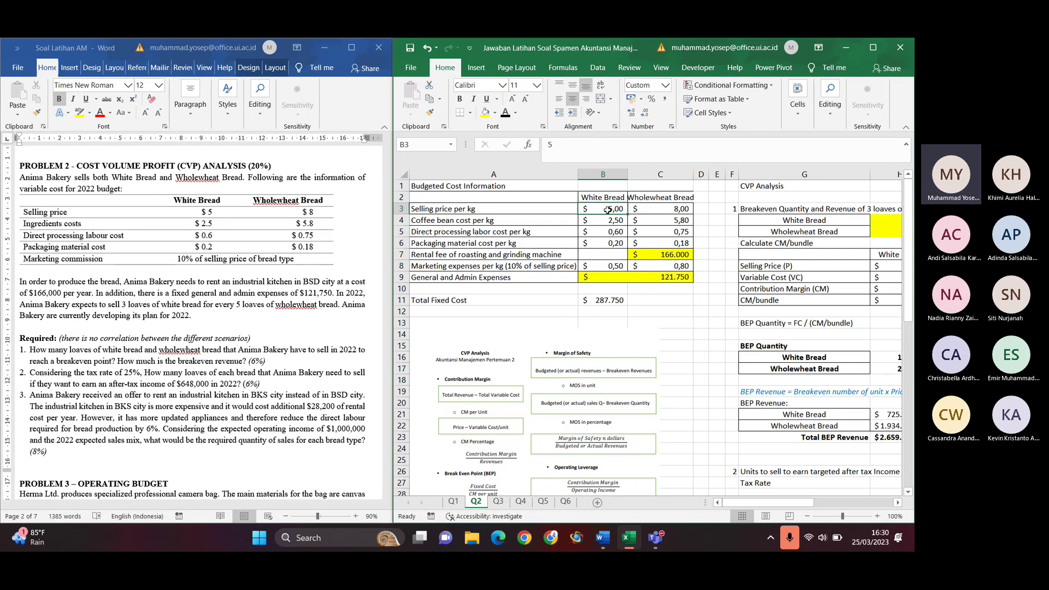
left_click(678, 267)
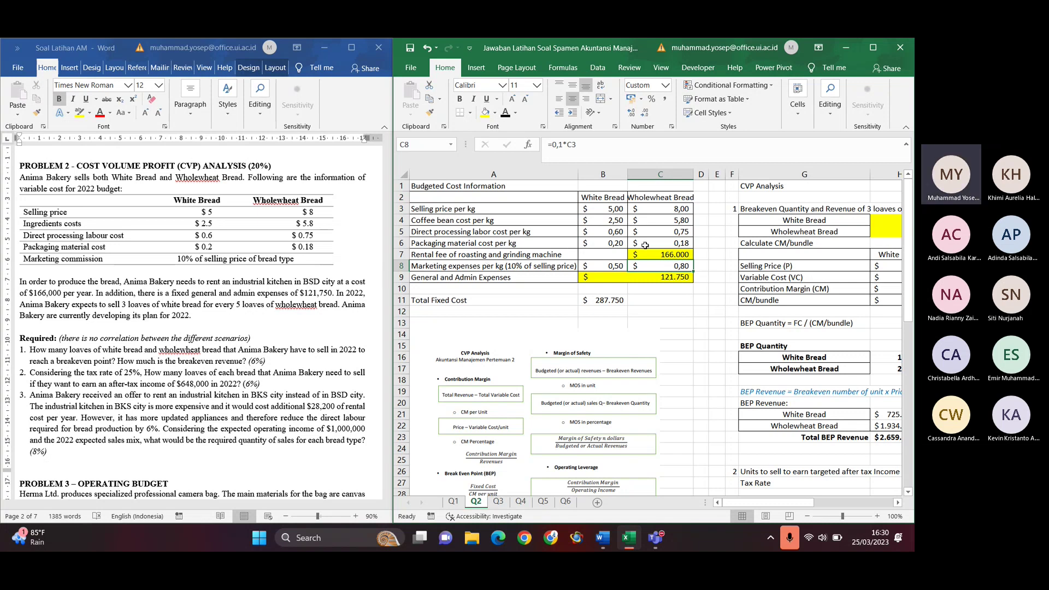
Highlight the $166,000 kitchen rent and the $121,750 general and admin expenses in yellow in the Problem 2 text
left_click(26, 283)
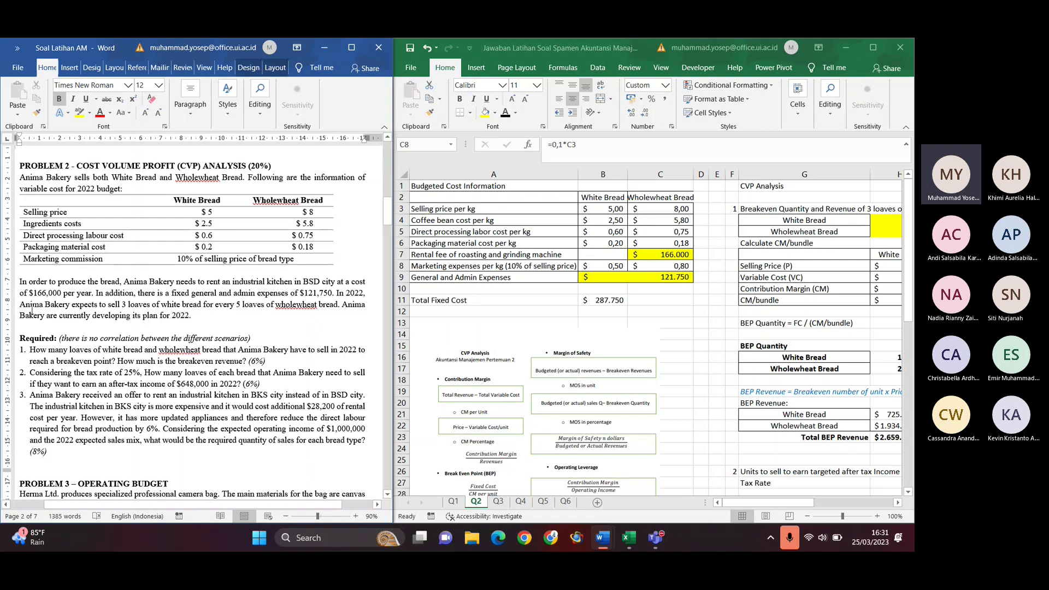
left_click_drag(29, 293, 63, 294)
left_click(111, 269)
left_click(118, 295)
left_click_drag(298, 295, 333, 294)
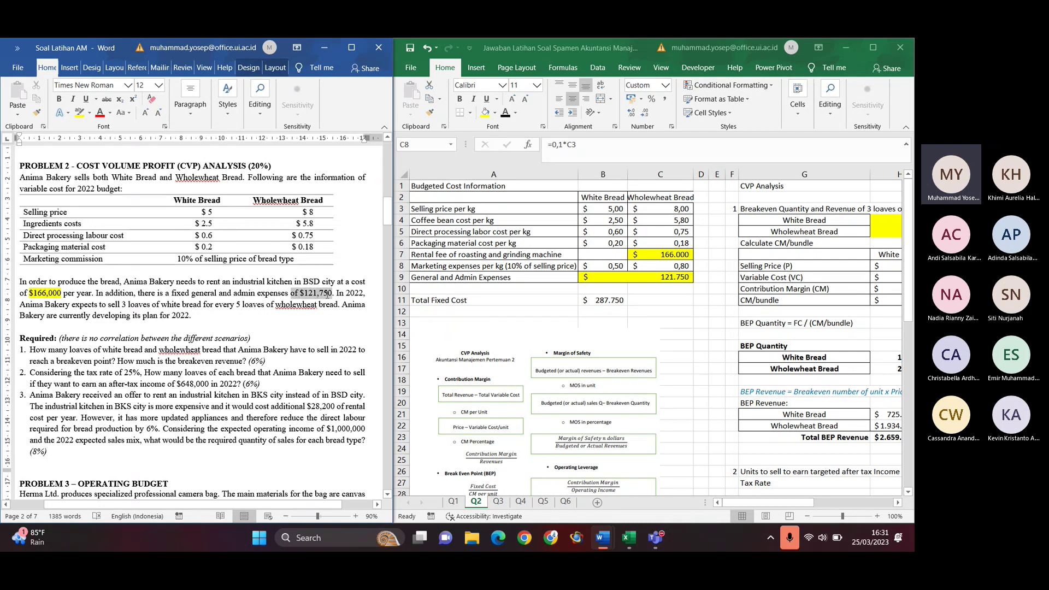
left_click(375, 274)
left_click(357, 307)
Point out the expected sales mix of 3 loaves of white bread for every 5 loaves of wholewheat bread in Problem 2
left_click_drag(242, 306, 286, 306)
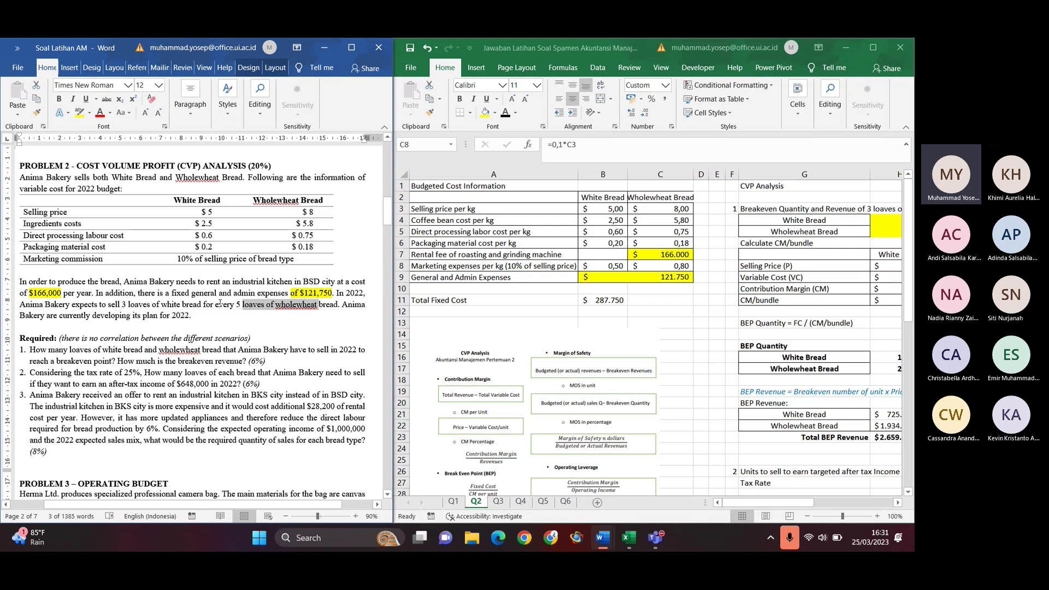
left_click_drag(119, 307, 183, 302)
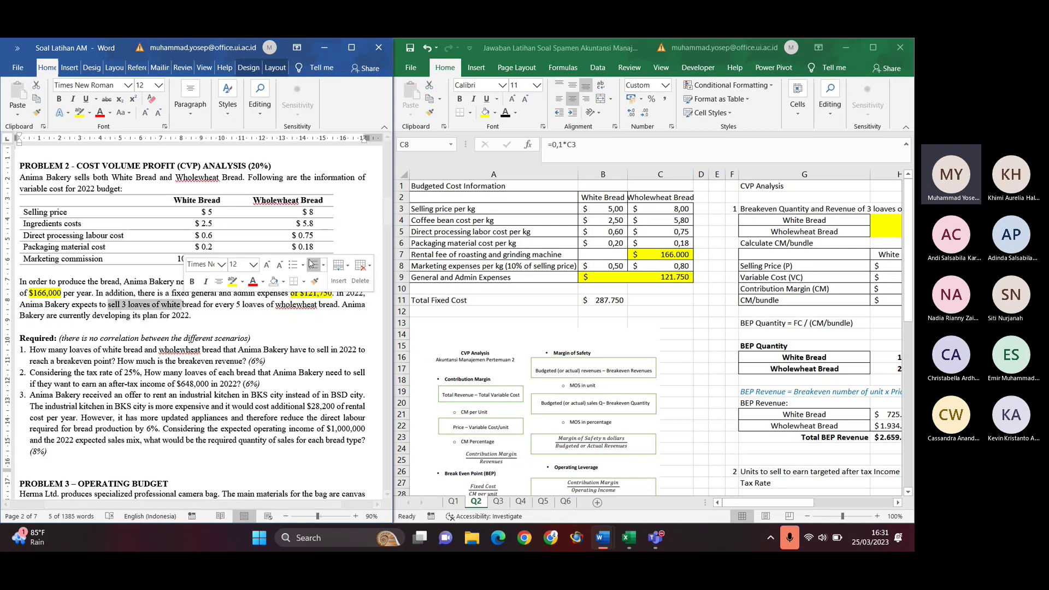
left_click(247, 304)
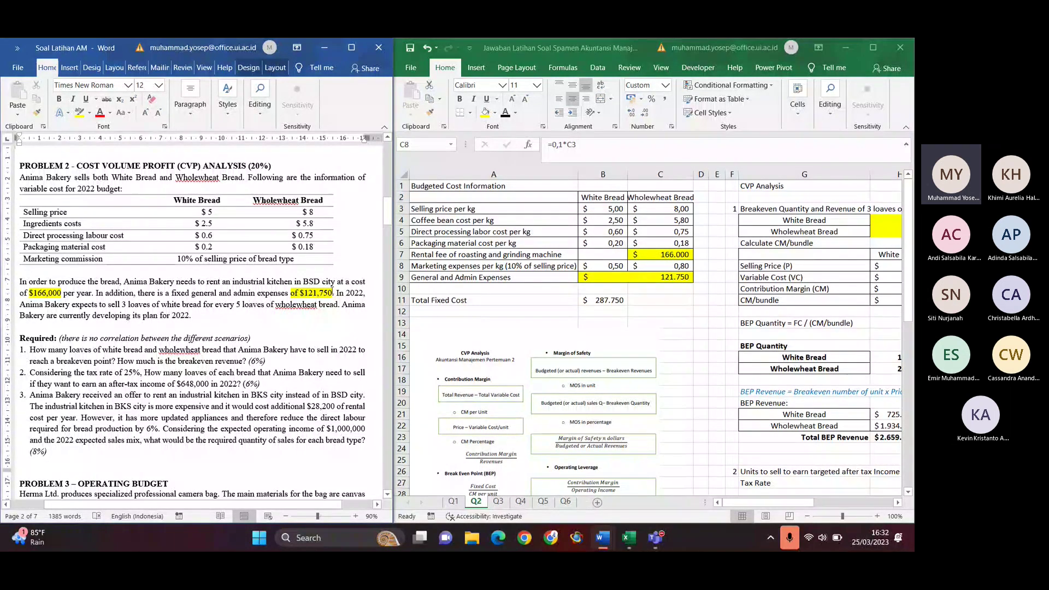
Examine the Q2 sheet's CVP analysis for question 1, from the breakeven heading in G3 through the CM/bundle calculation table
left_click(640, 246)
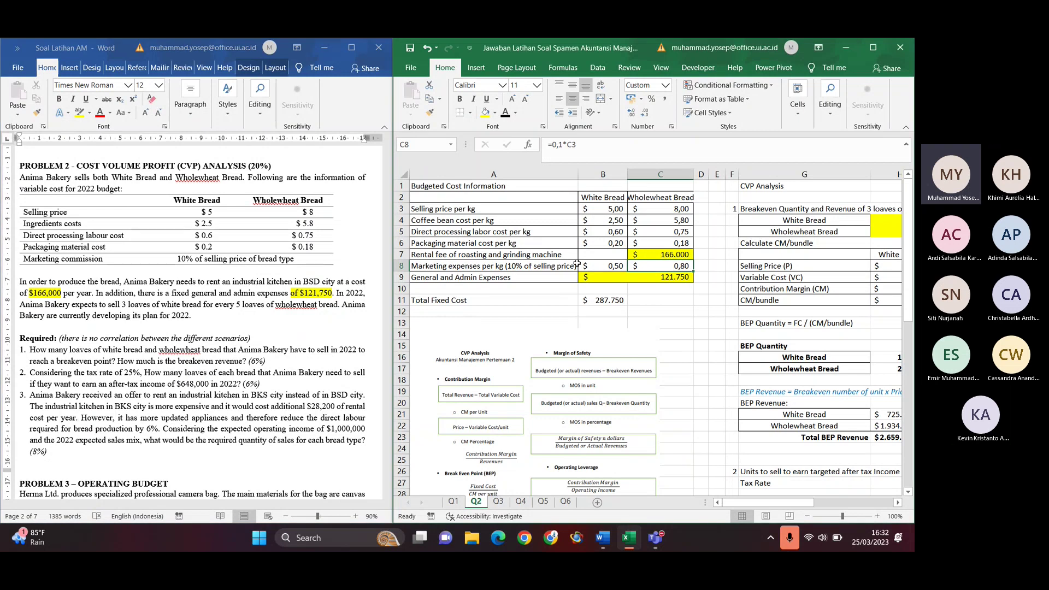
scroll(577, 264, "right", 3)
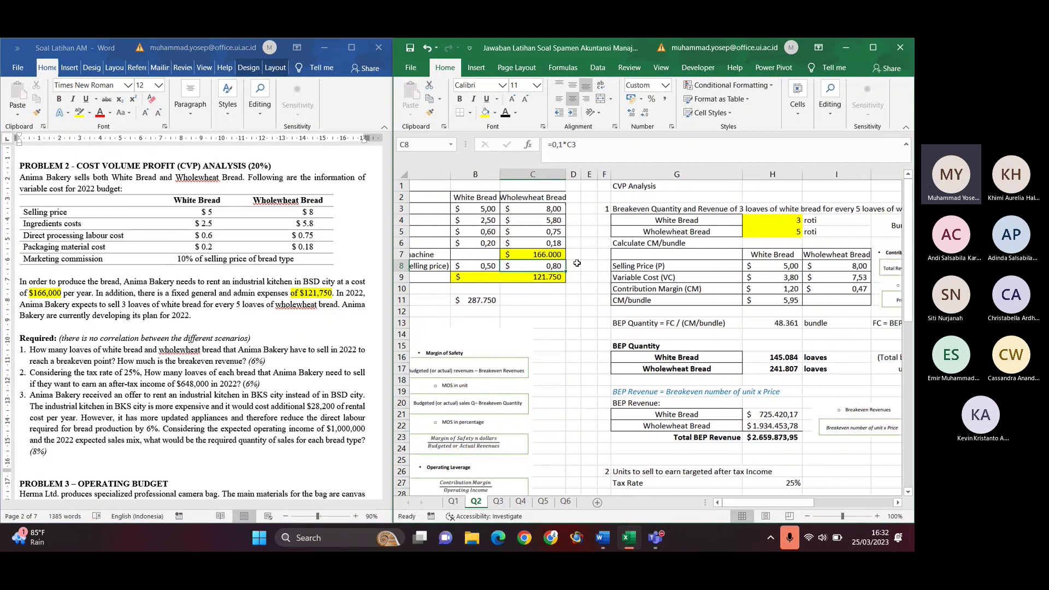
scroll(577, 264, "right", 2)
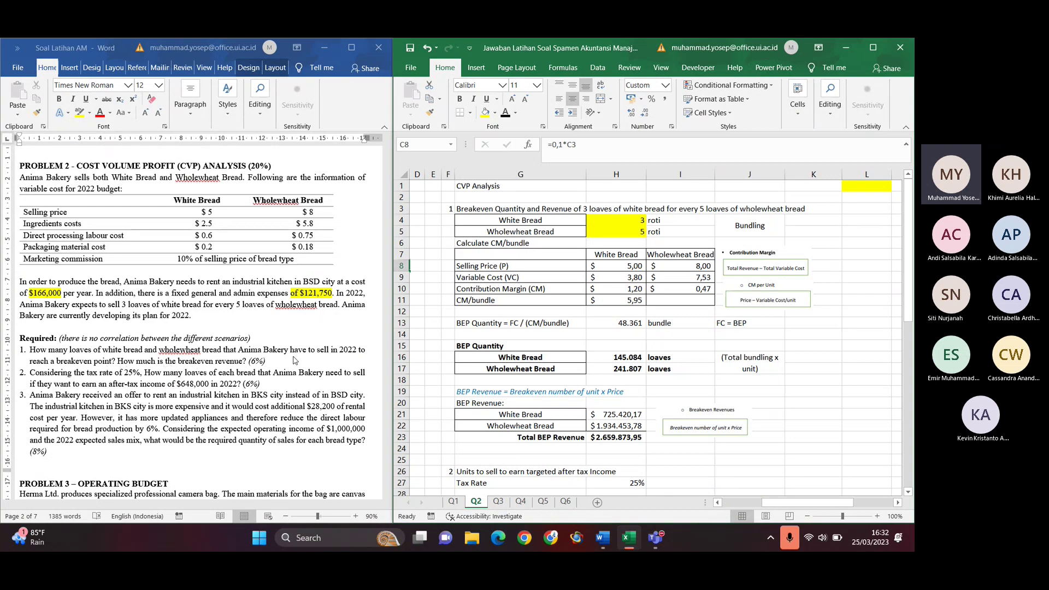
left_click(518, 292)
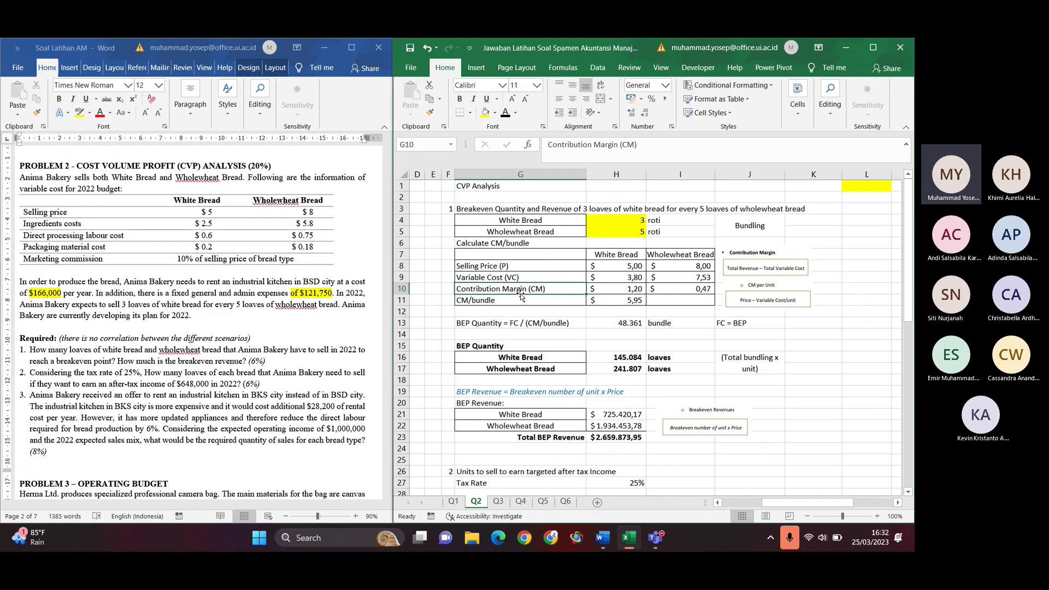
left_click(466, 205)
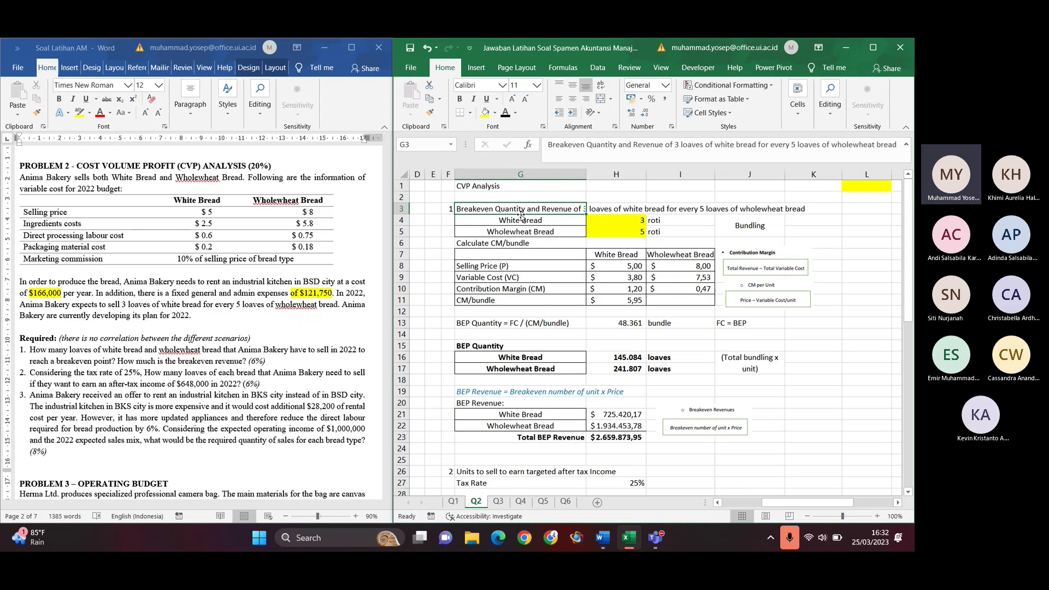
left_click(522, 244)
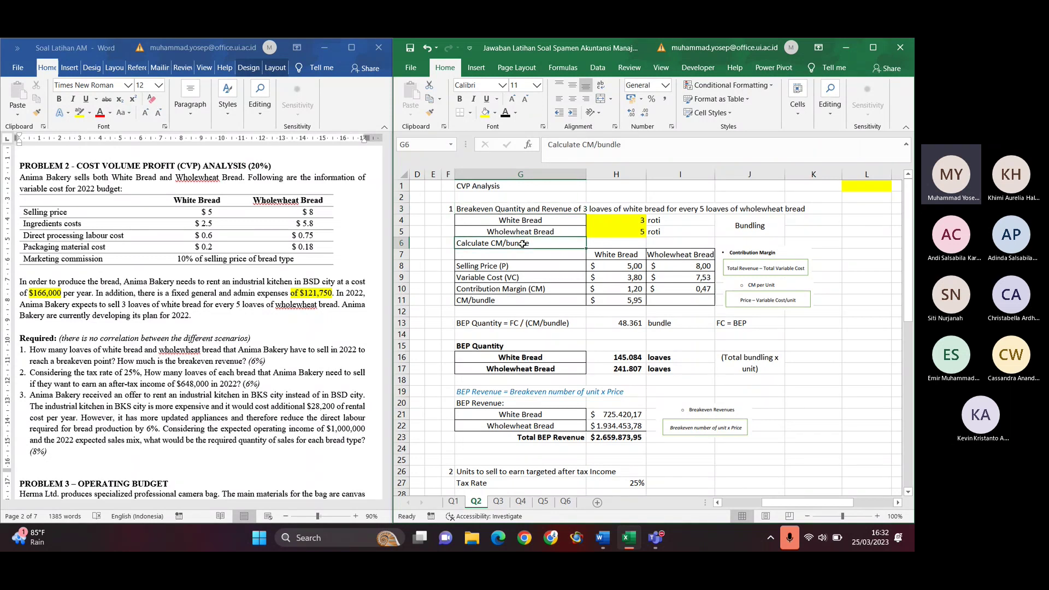
left_click(573, 254)
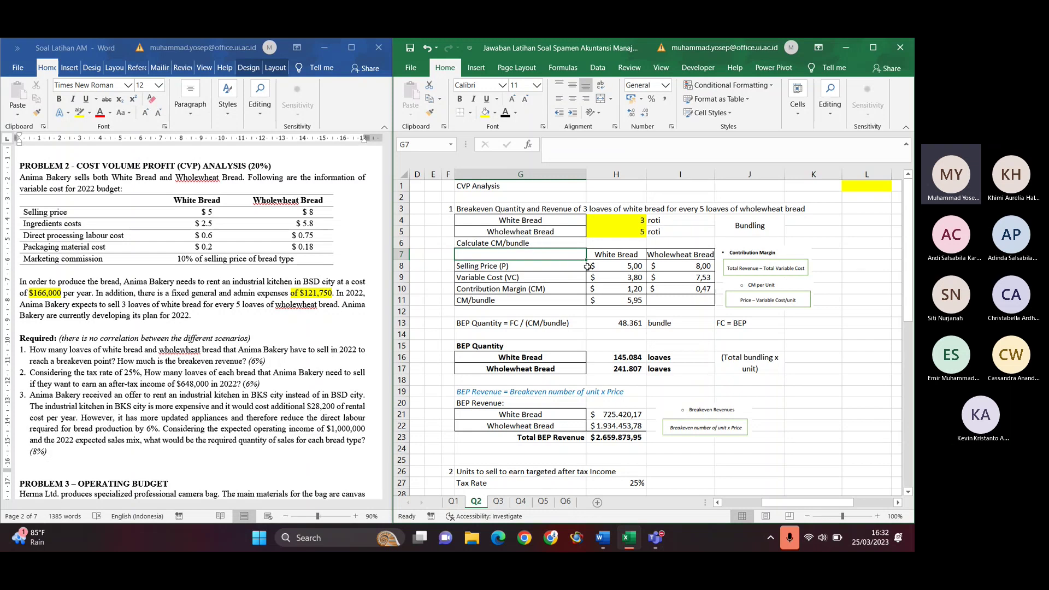
Examine how the CM/bundle table derives each bread's contribution margin from its selling price and variable cost, through row 10
left_click(529, 290)
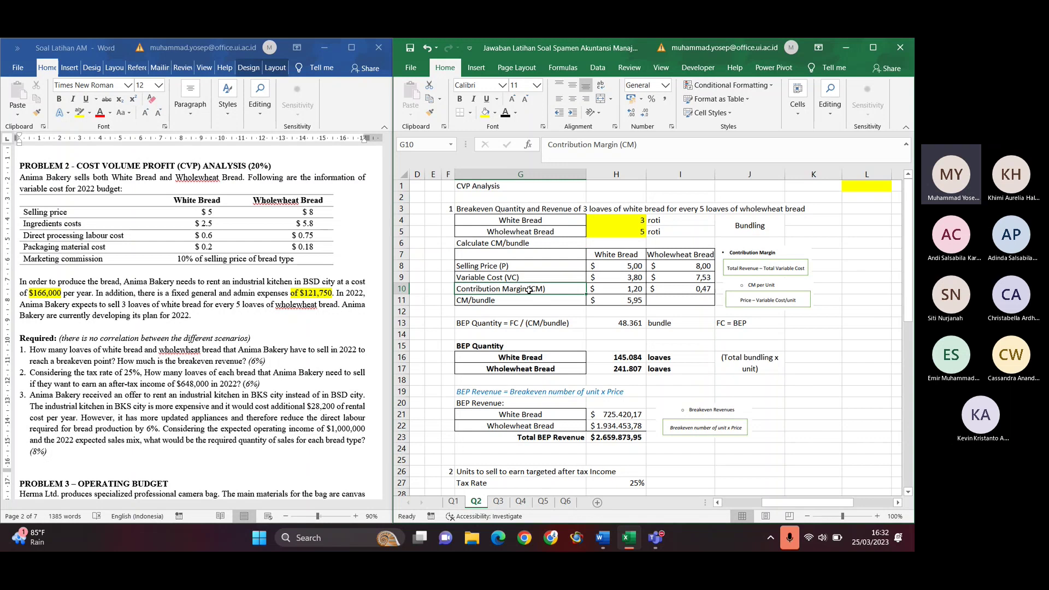
key("Right")
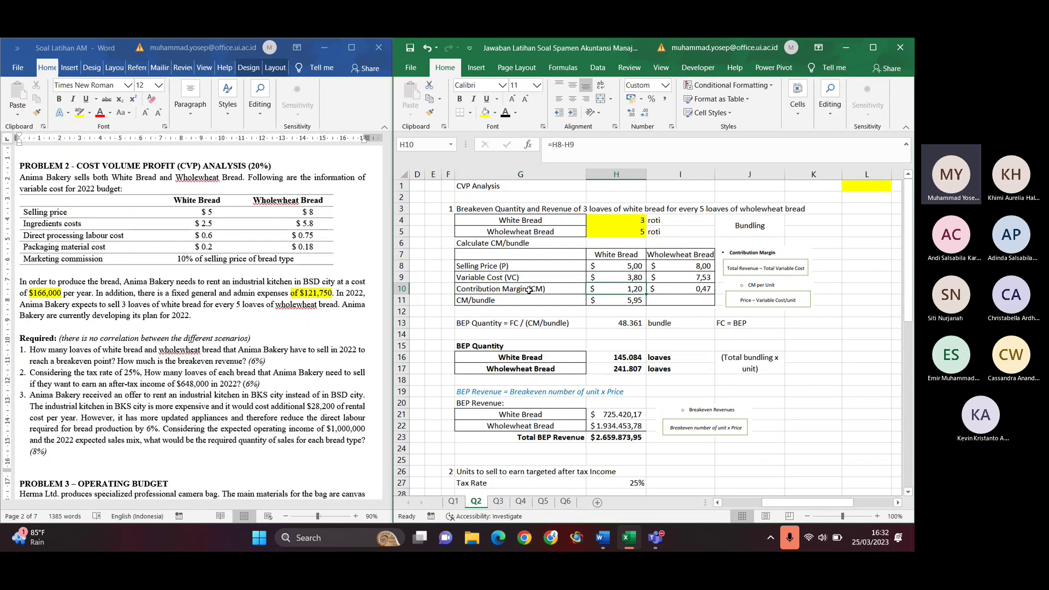
left_click(627, 267)
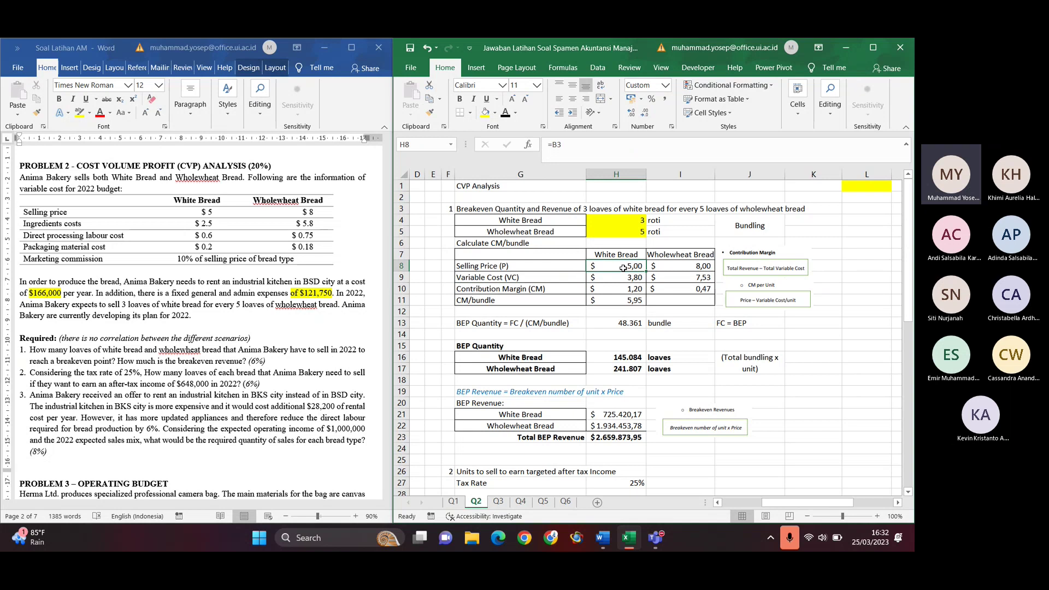
left_click(634, 278)
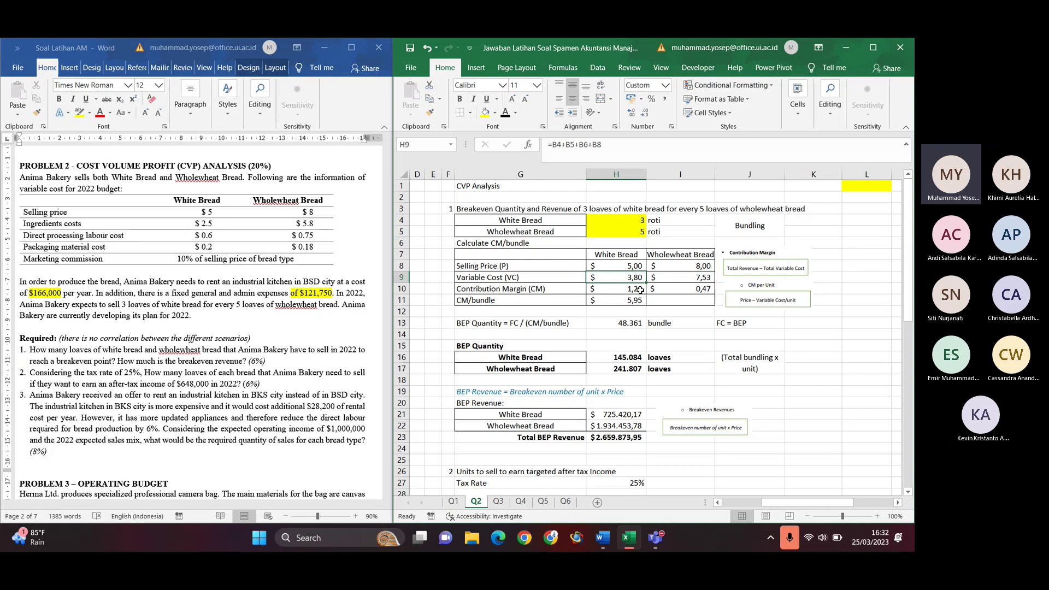
left_click(634, 289)
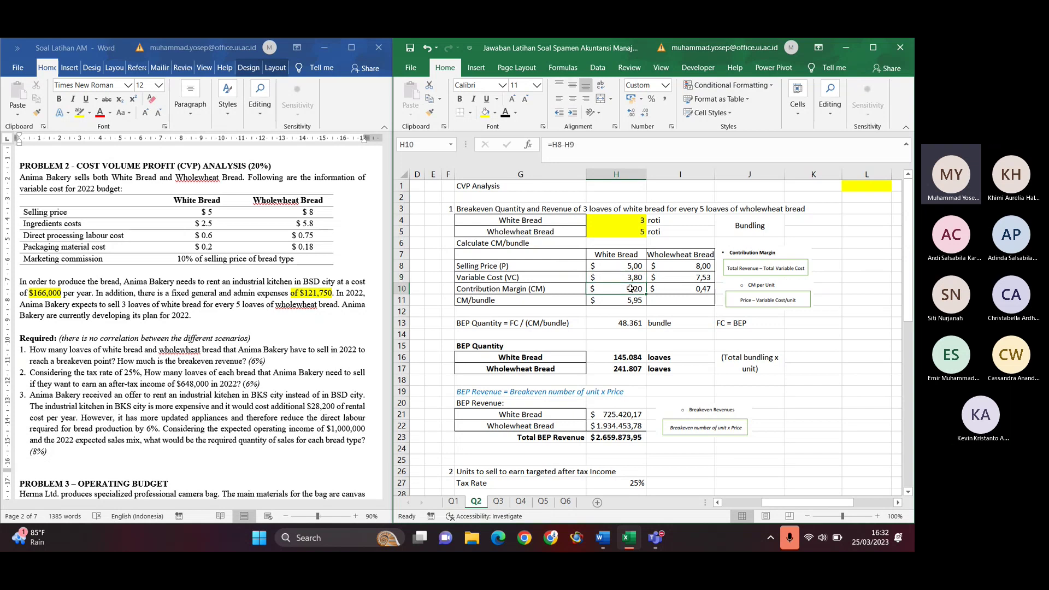
left_click(677, 254)
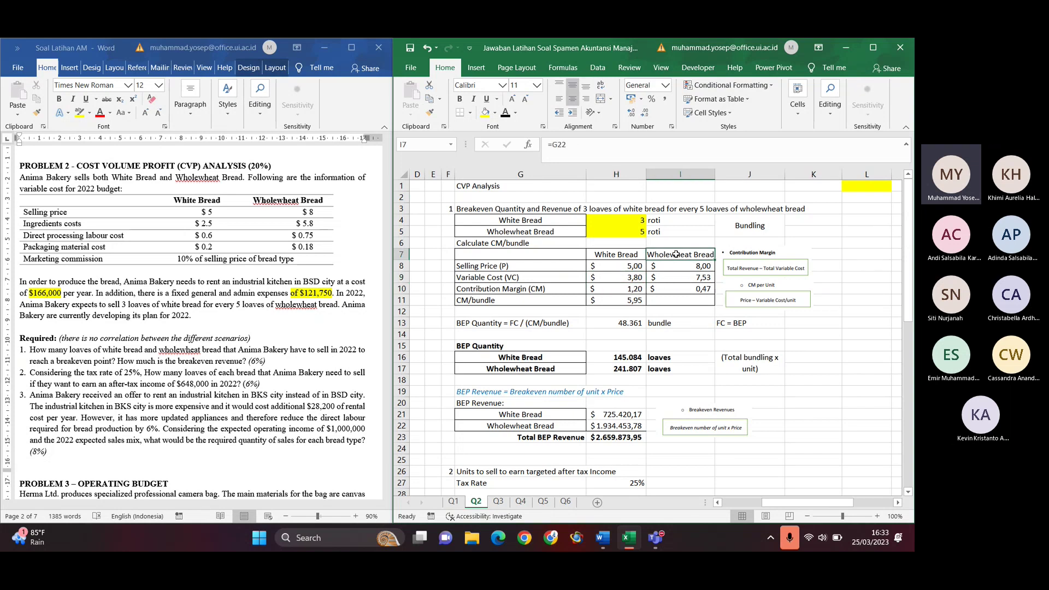
left_click(668, 289)
left_click_drag(525, 288, 666, 287)
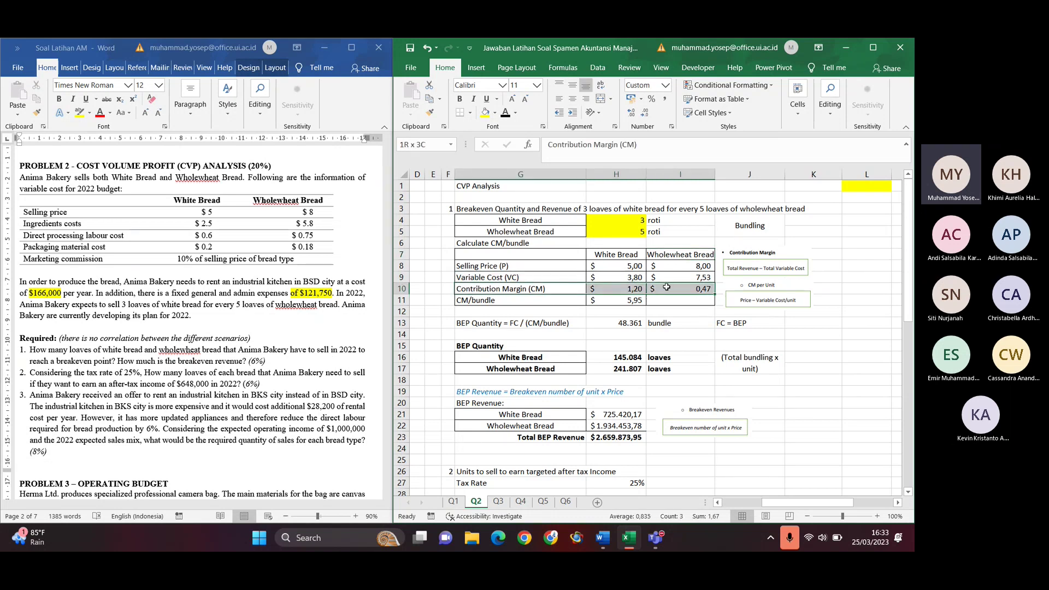
Check the CM/bundle formula in H11 and the cells it references
left_click(618, 302)
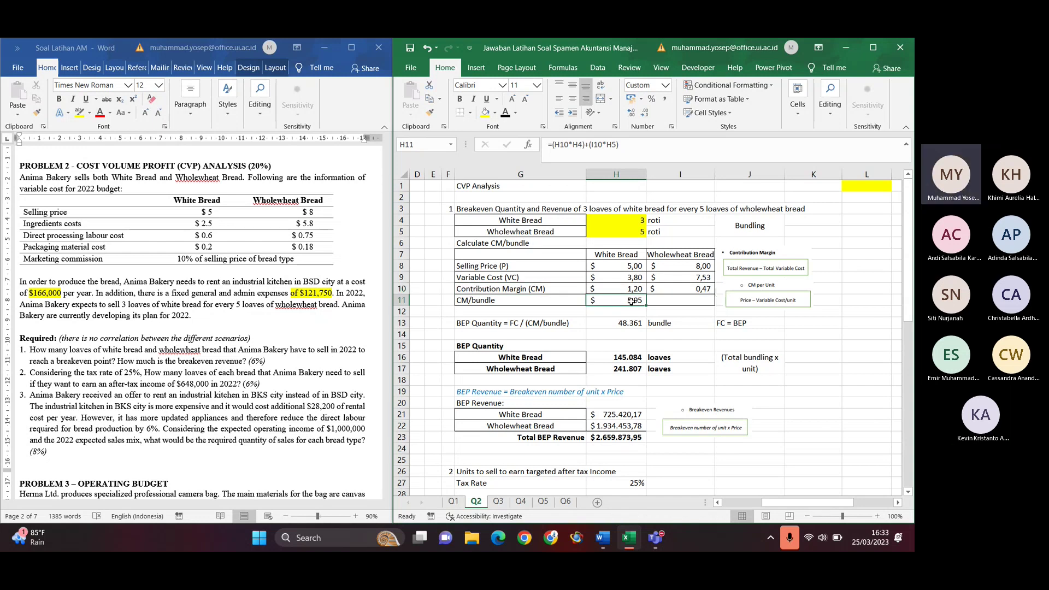
double_click(626, 301)
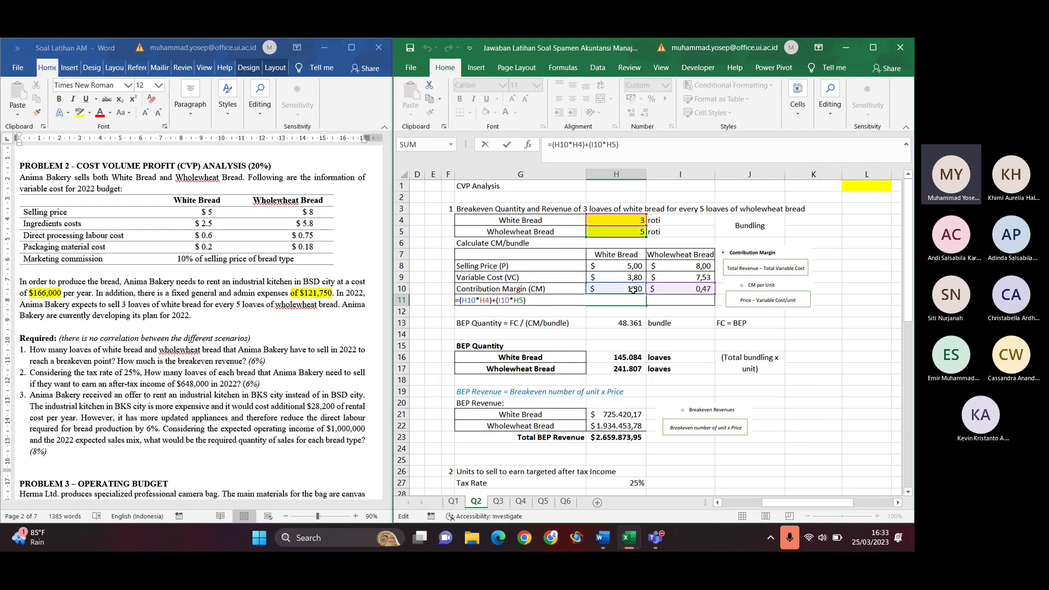
key("ctrl+Return")
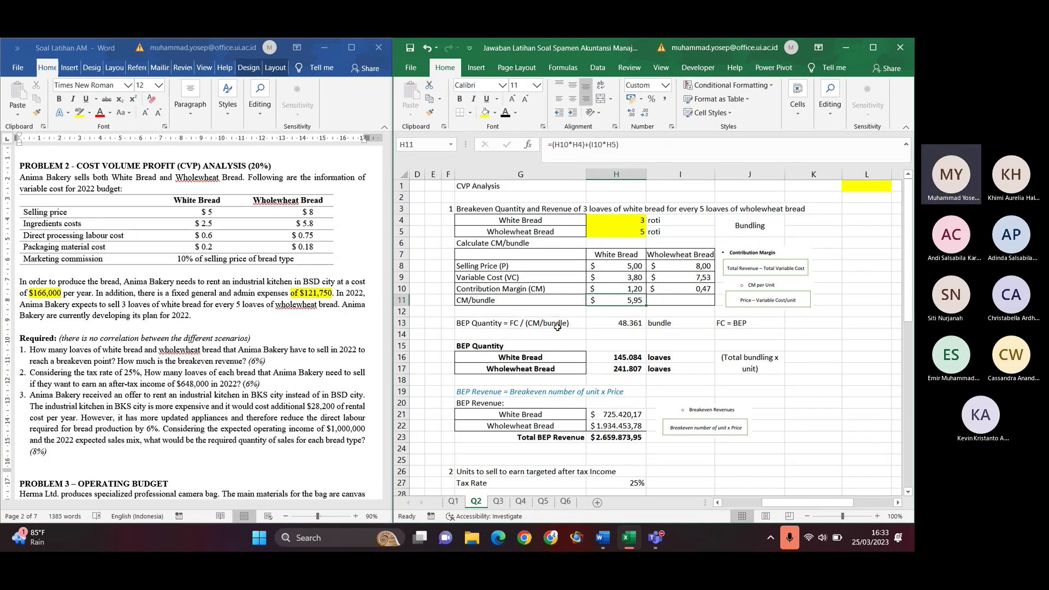
Compare the BEP quantity formula label in G13 with the Break Even Point formula in the sheet's CVP Analysis summary
left_click(537, 323)
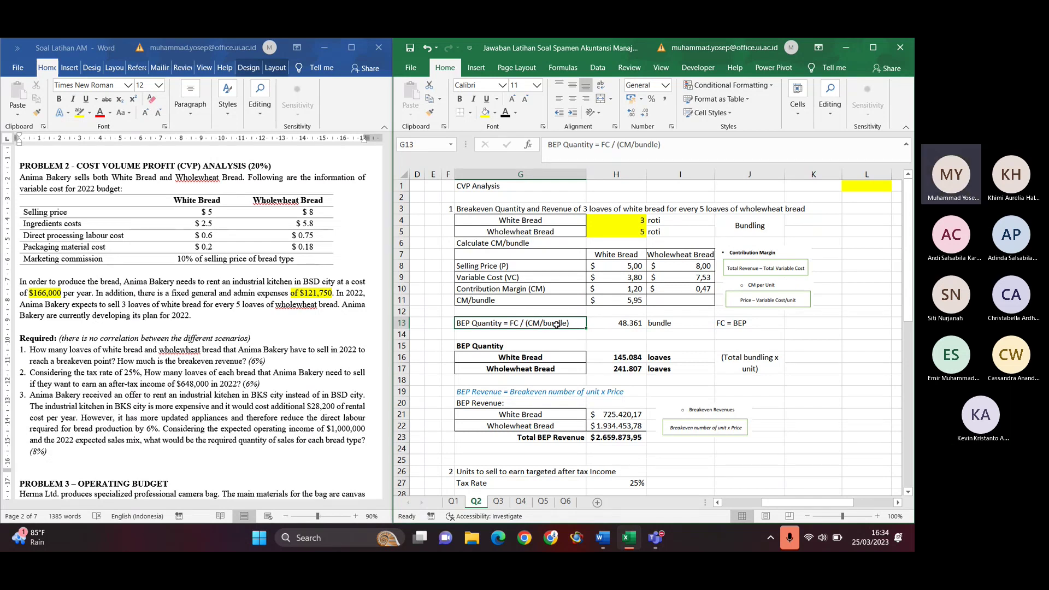
scroll(573, 335, "left", 5)
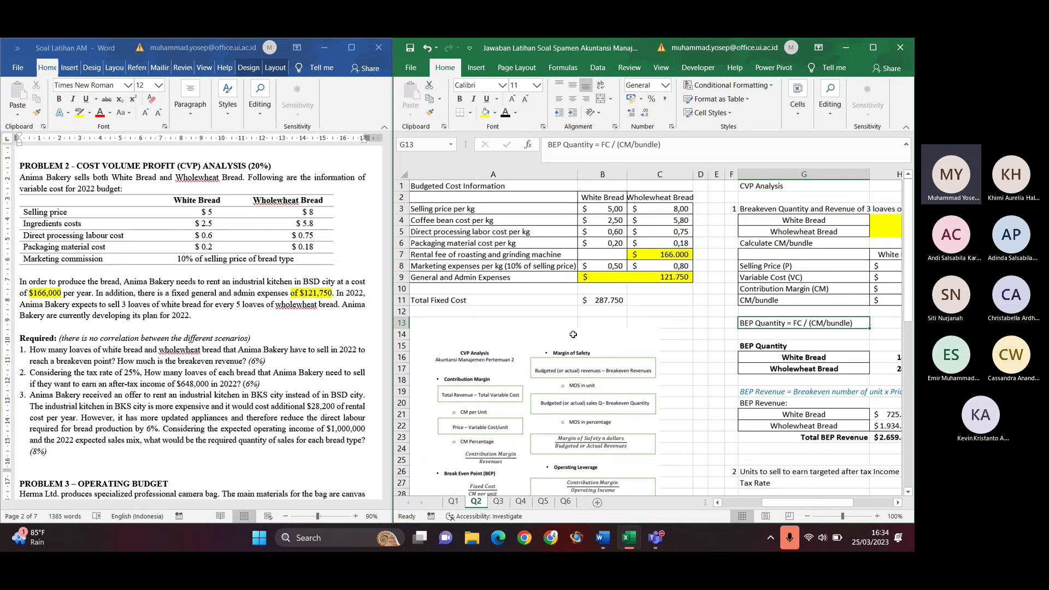
scroll(573, 334, "down", 4)
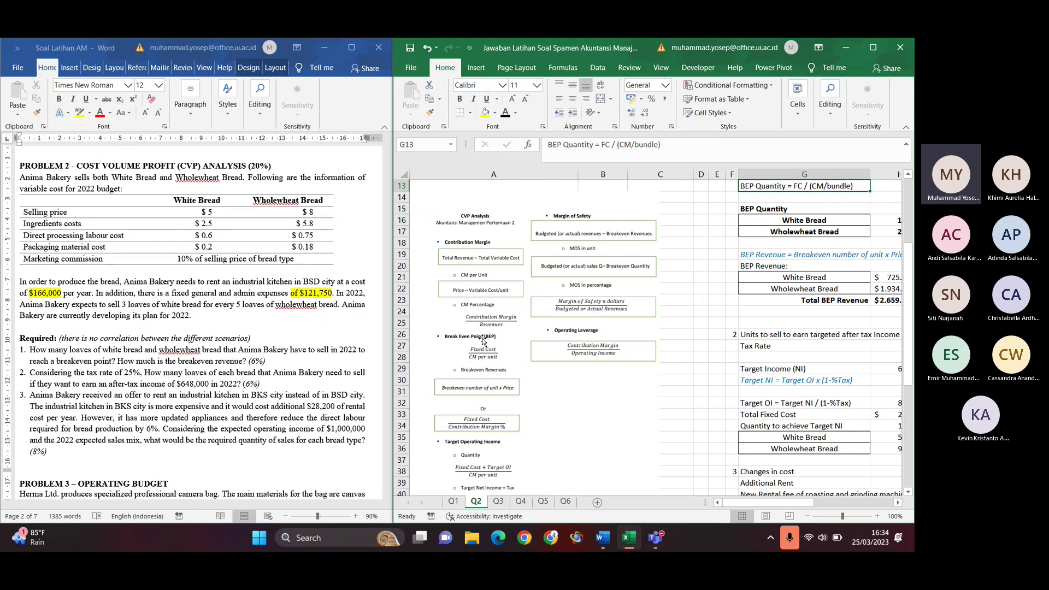
scroll(484, 364, "up", 3)
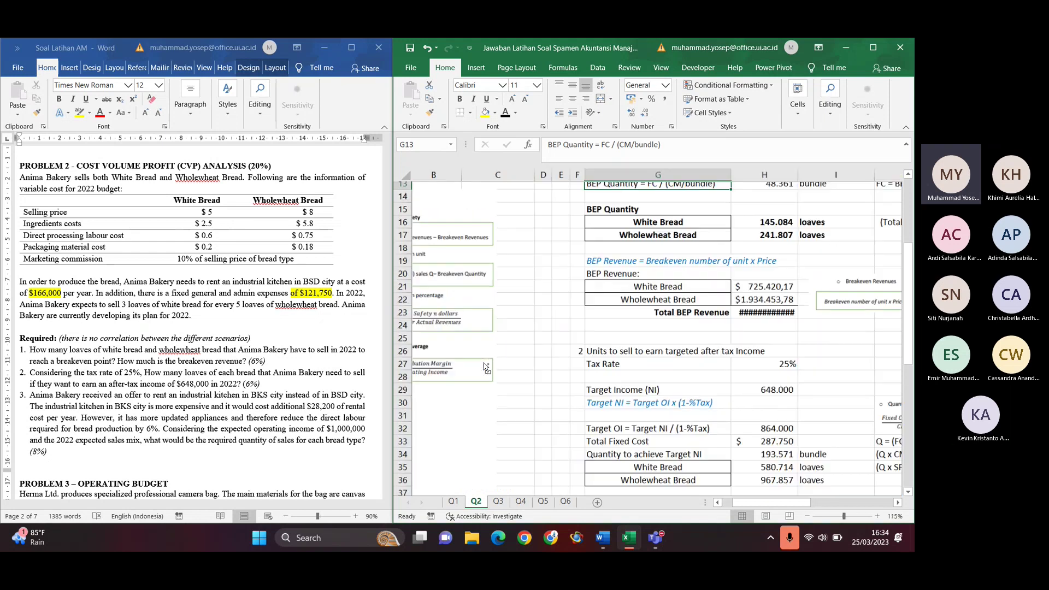
scroll(503, 367, "left", 3)
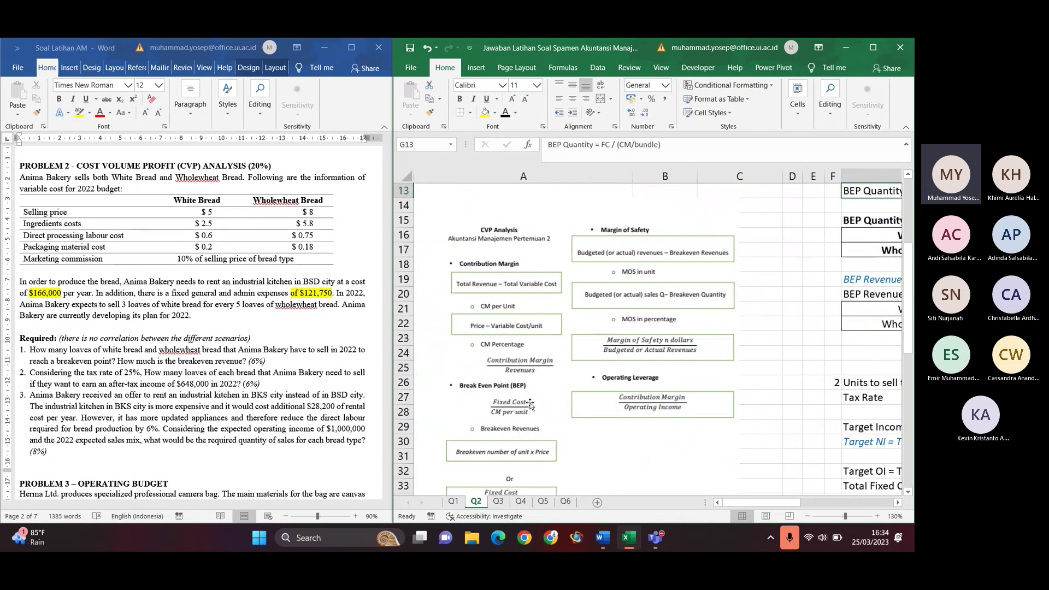
scroll(528, 404, "right", 3)
scroll(528, 404, "up", 3)
scroll(529, 401, "up", 1)
scroll(529, 401, "right", 2)
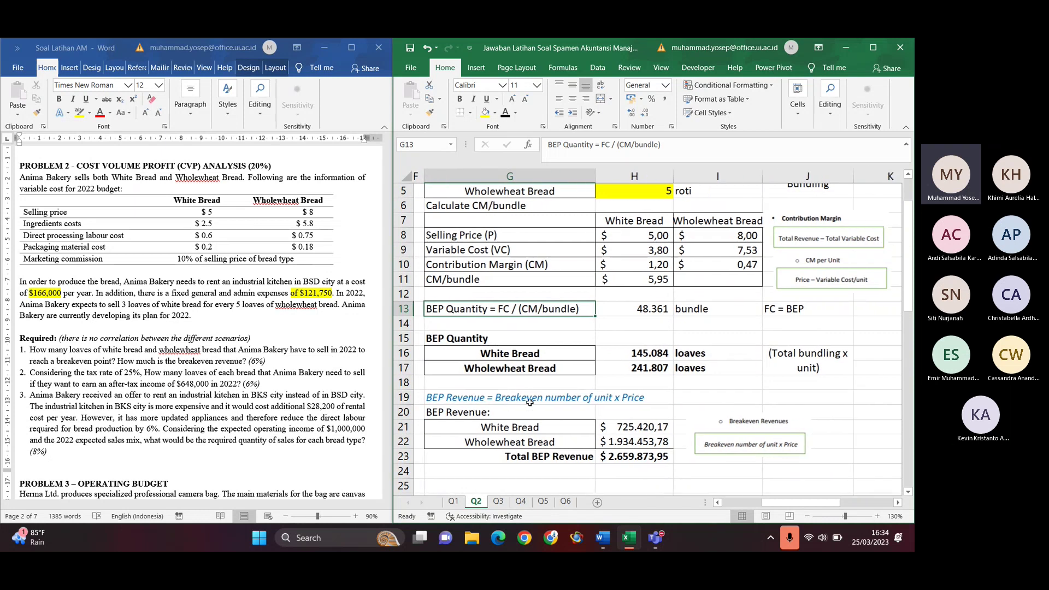
Trace the breakeven bundle formula in H13 back to the total fixed cost in B11 and check how that total is built
left_click(668, 309)
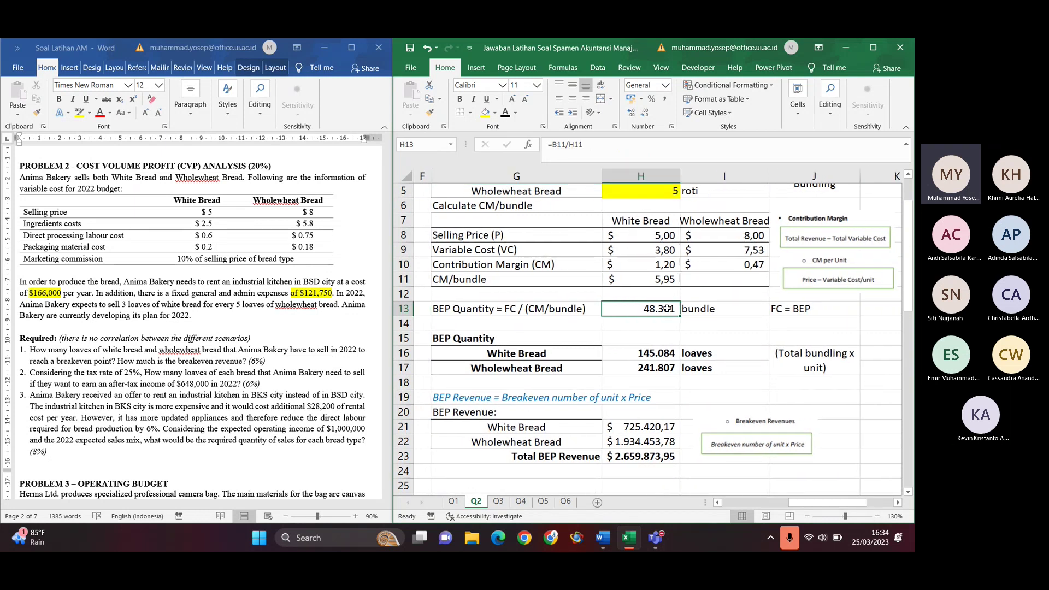
double_click(668, 309)
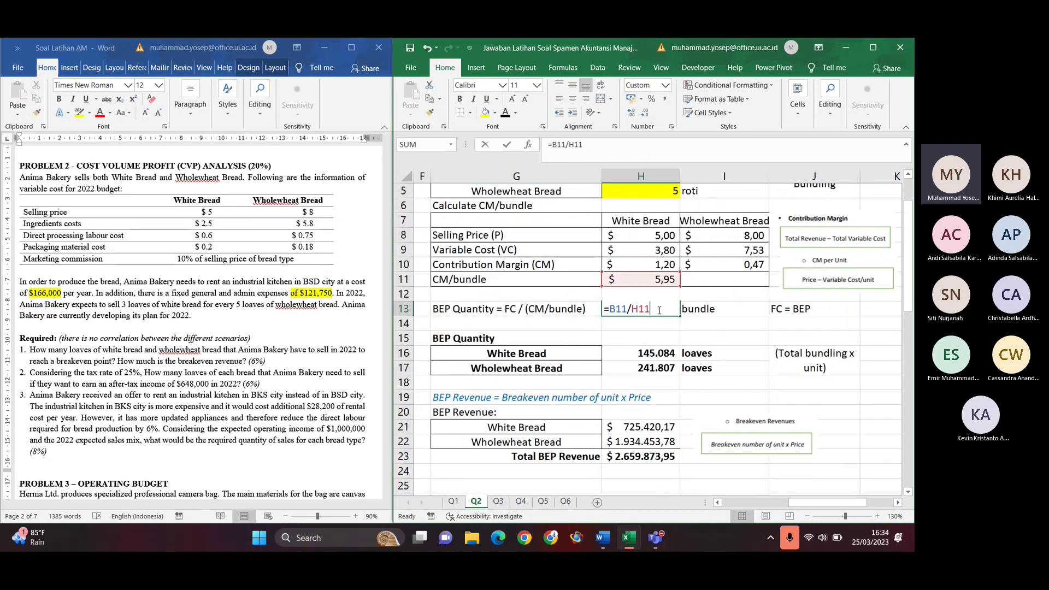
scroll(705, 275, "up", 4)
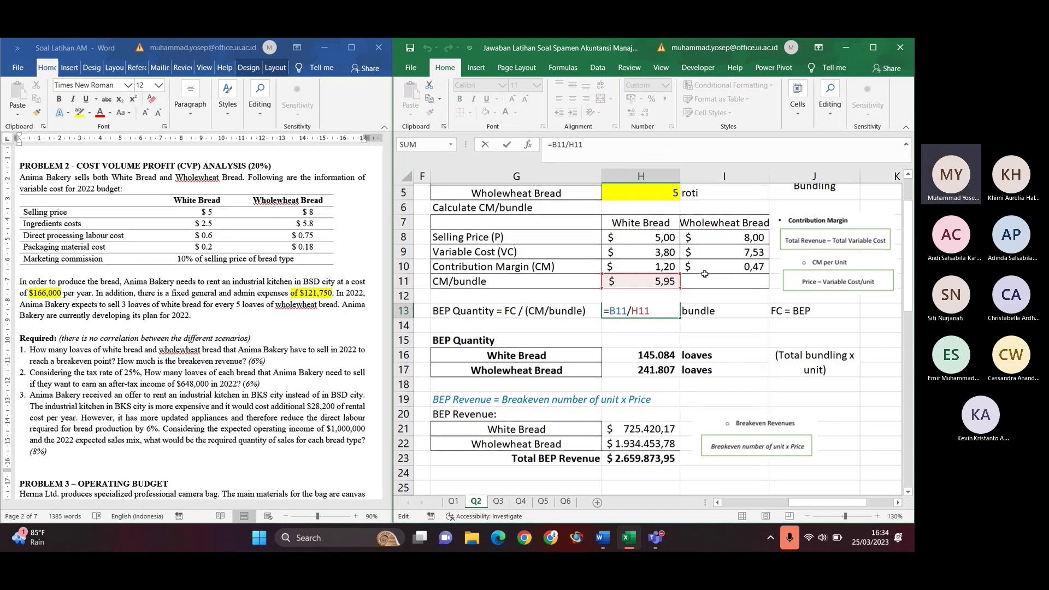
scroll(705, 275, "left", 4)
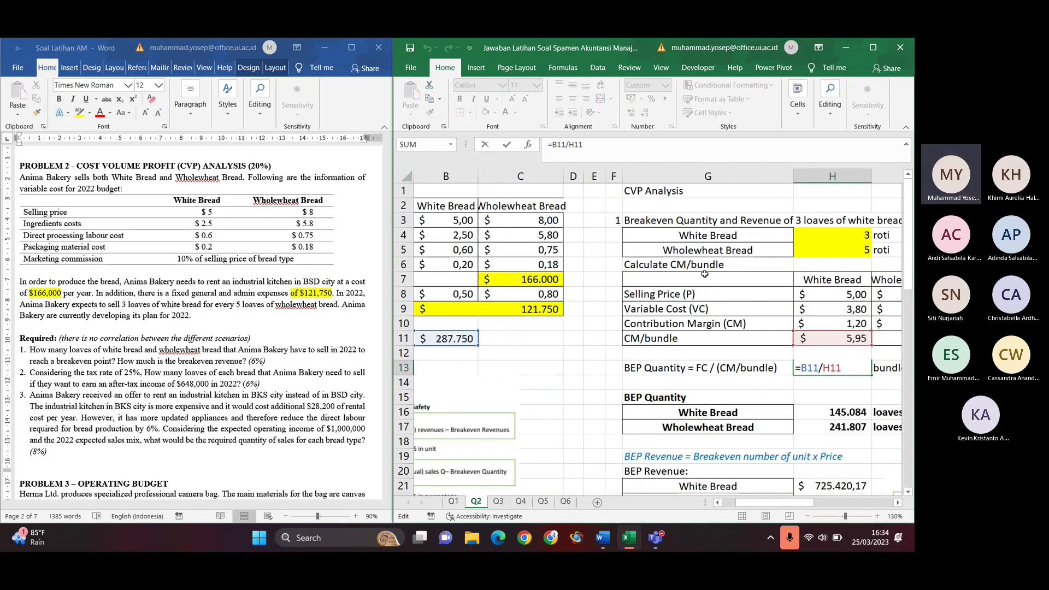
scroll(439, 345, "left", 1)
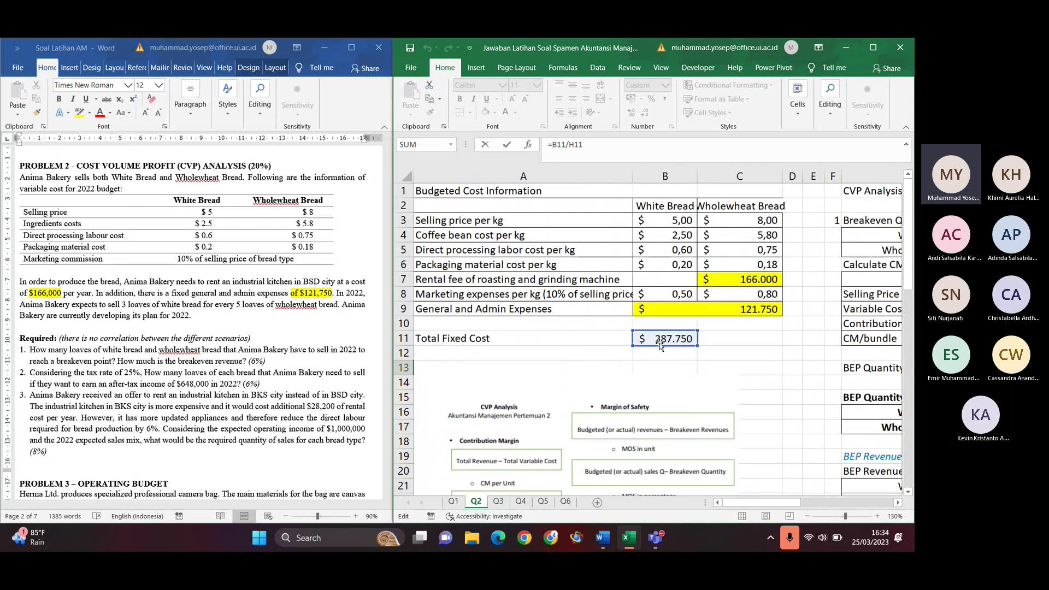
key("Return")
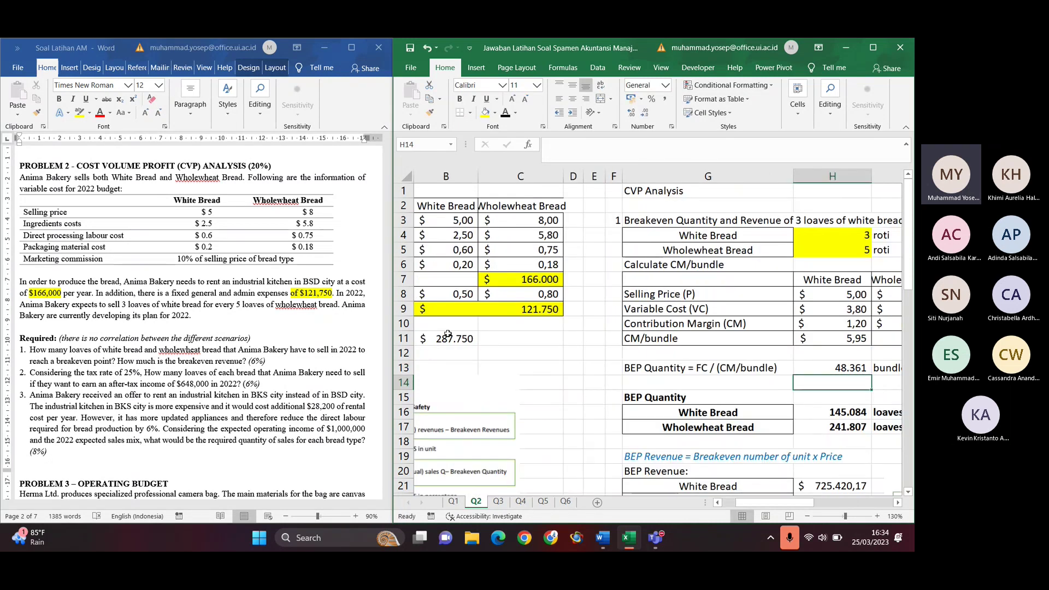
left_click(448, 334)
scroll(448, 335, "left", 2)
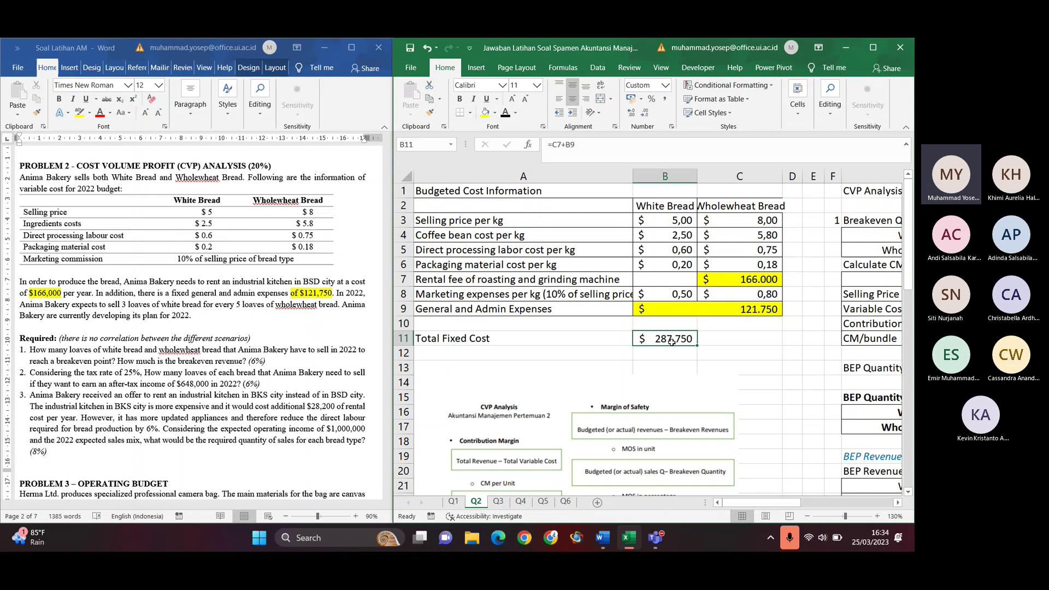
Recheck the breakeven bundle formula in H13 and point out the FC = BEP note beside it
scroll(672, 341, "right", 5)
scroll(672, 341, "down", 2)
scroll(672, 342, "down", 1)
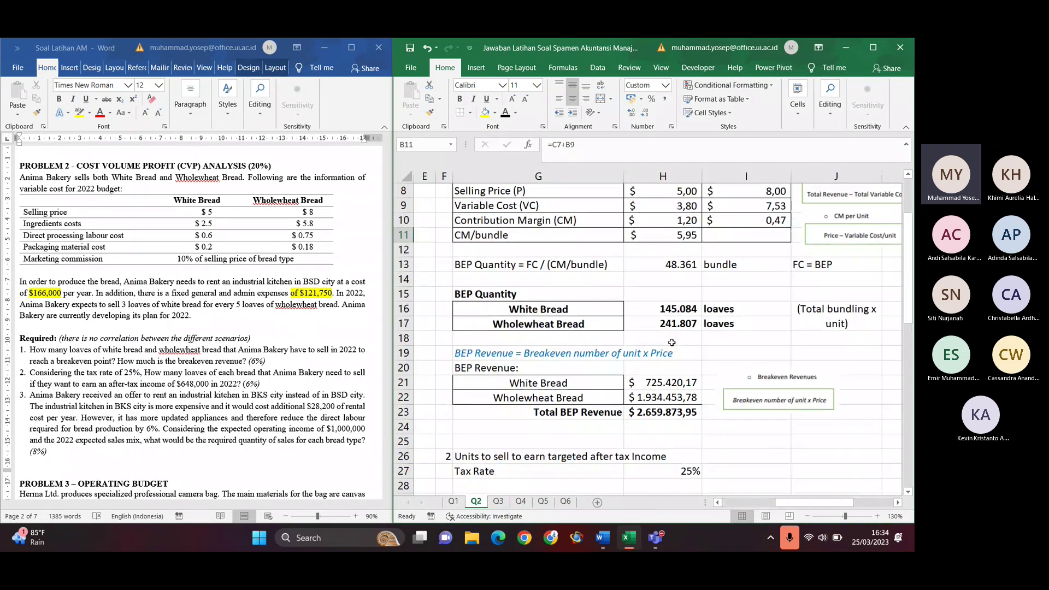
left_click(668, 265)
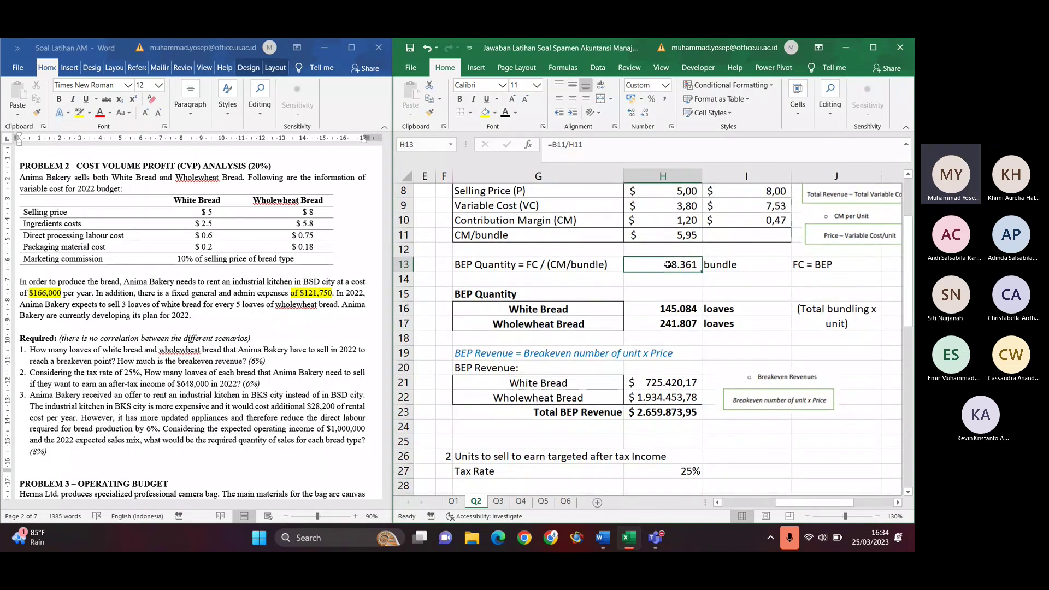
double_click(668, 264)
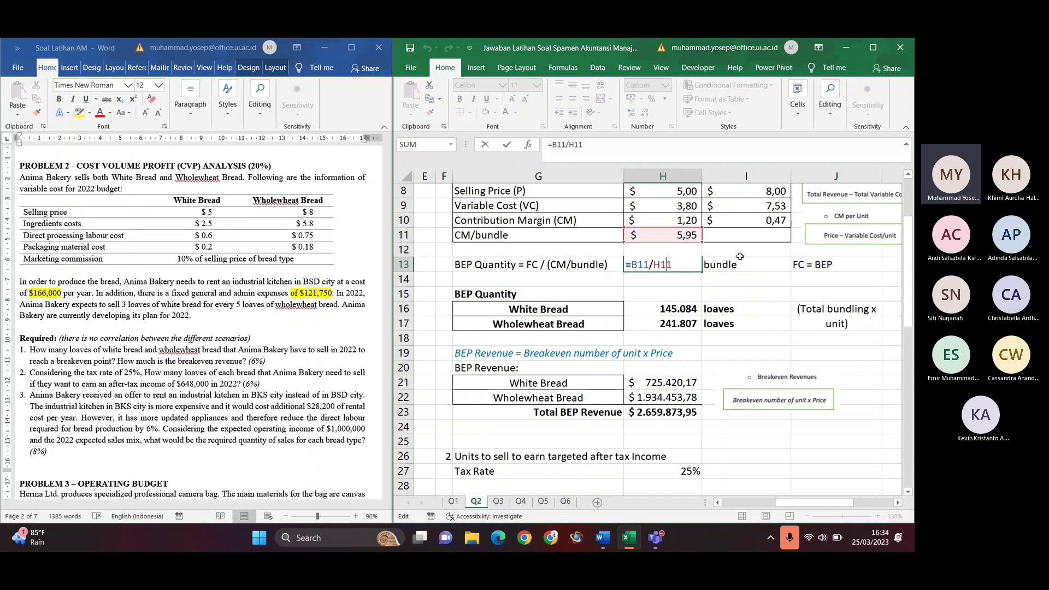
key("Return")
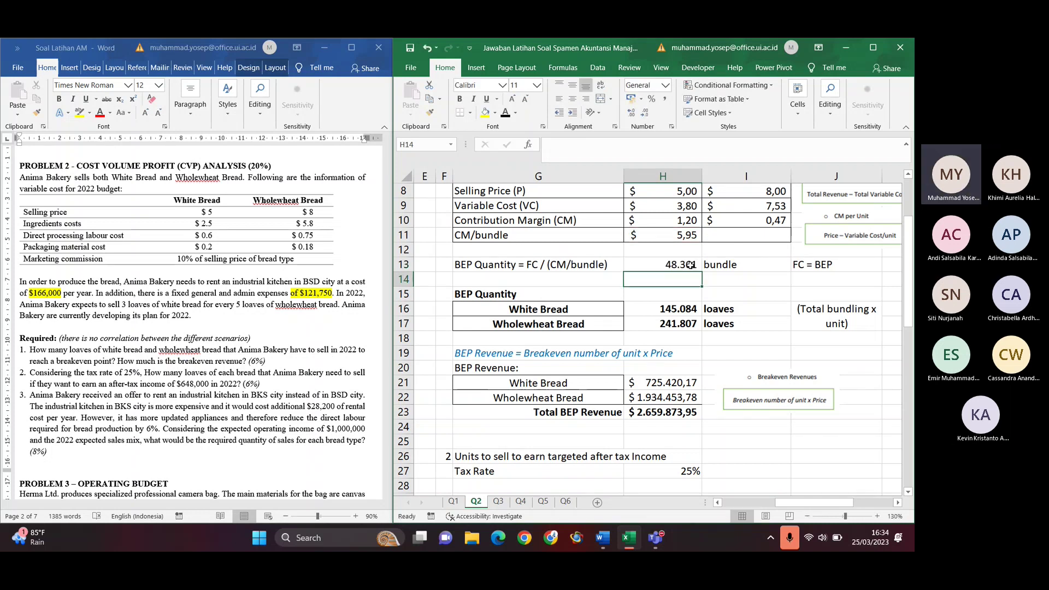
left_click(691, 265)
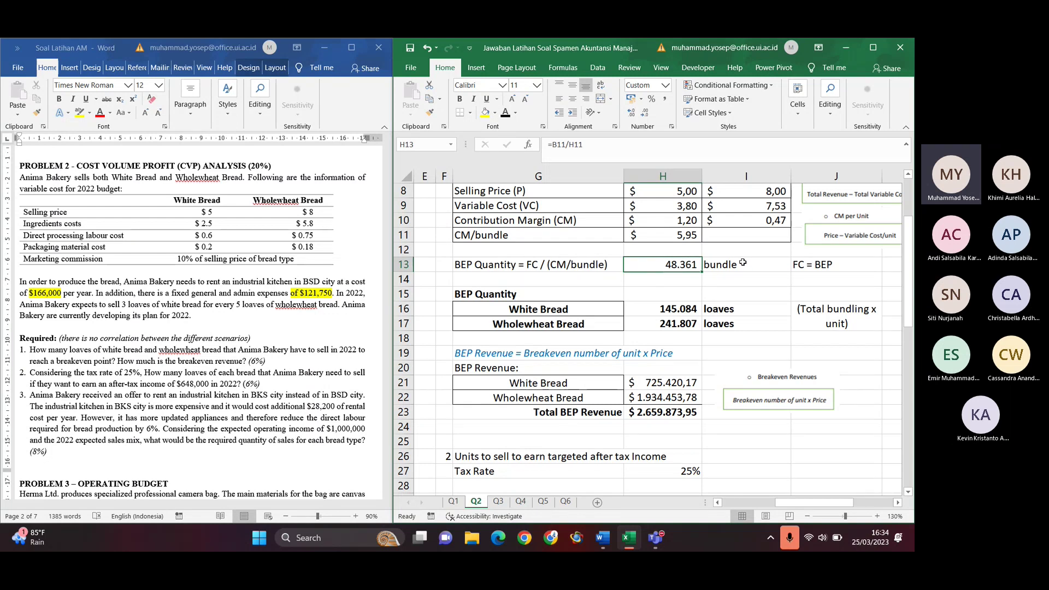
left_click(817, 264)
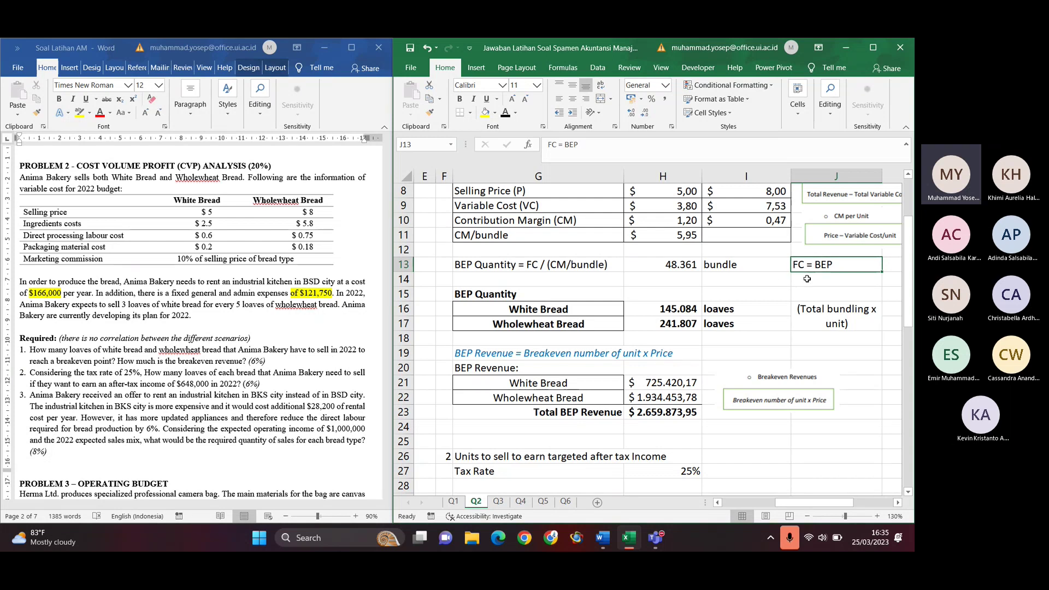
Check the white bread breakeven quantity in H16 against the breakeven bundle formula in H13
left_click(580, 299)
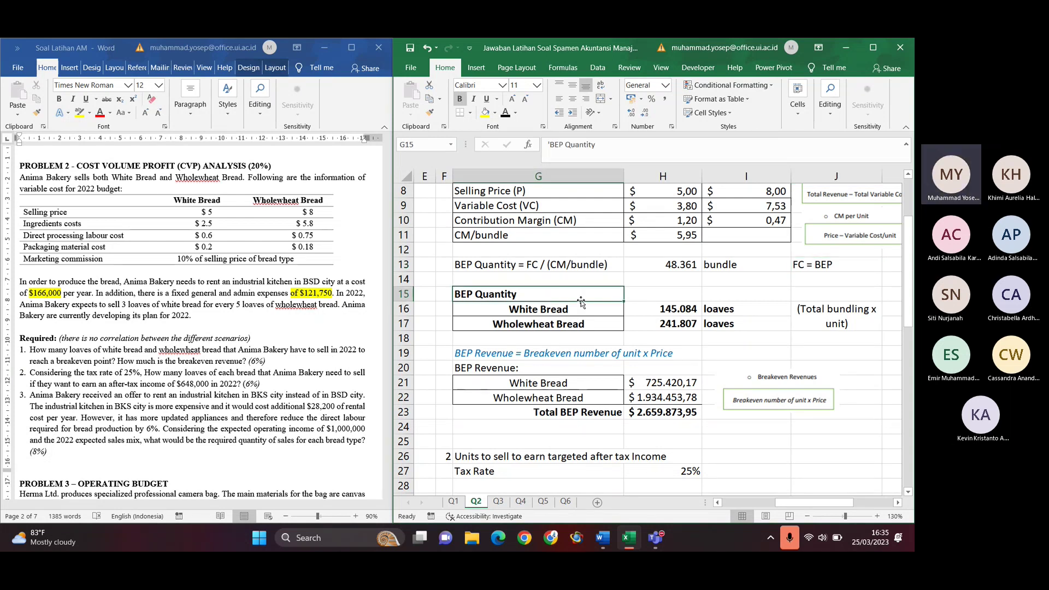
left_click(654, 310)
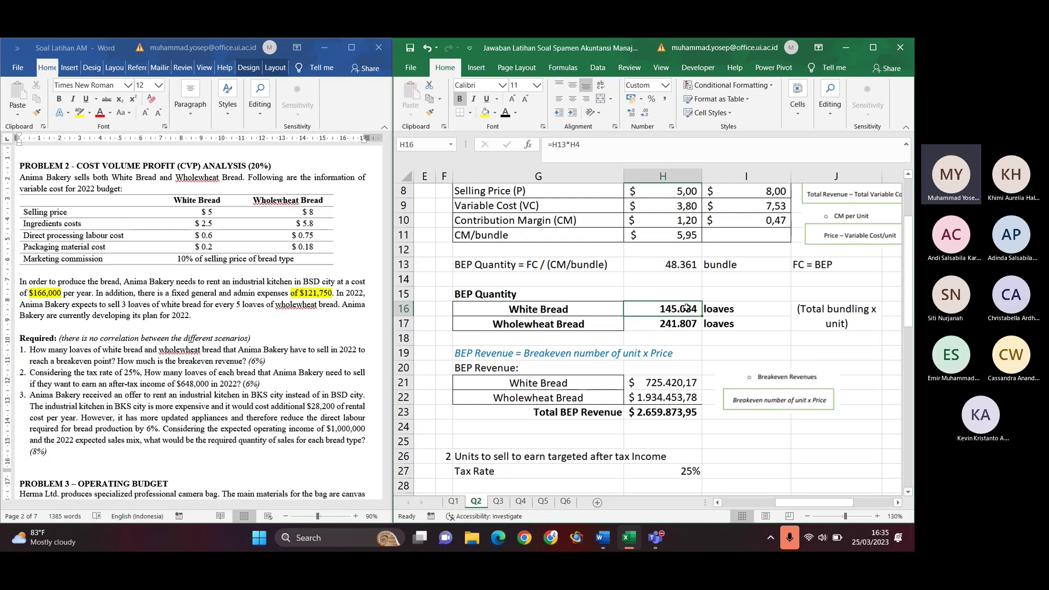
left_click(657, 265)
double_click(657, 264)
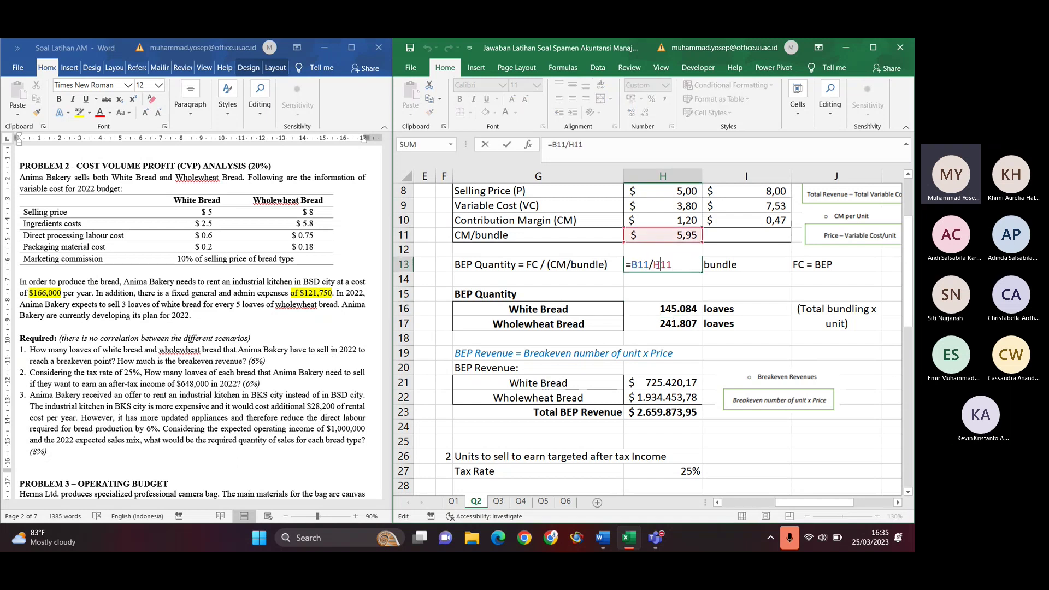
scroll(691, 303, "up", 3)
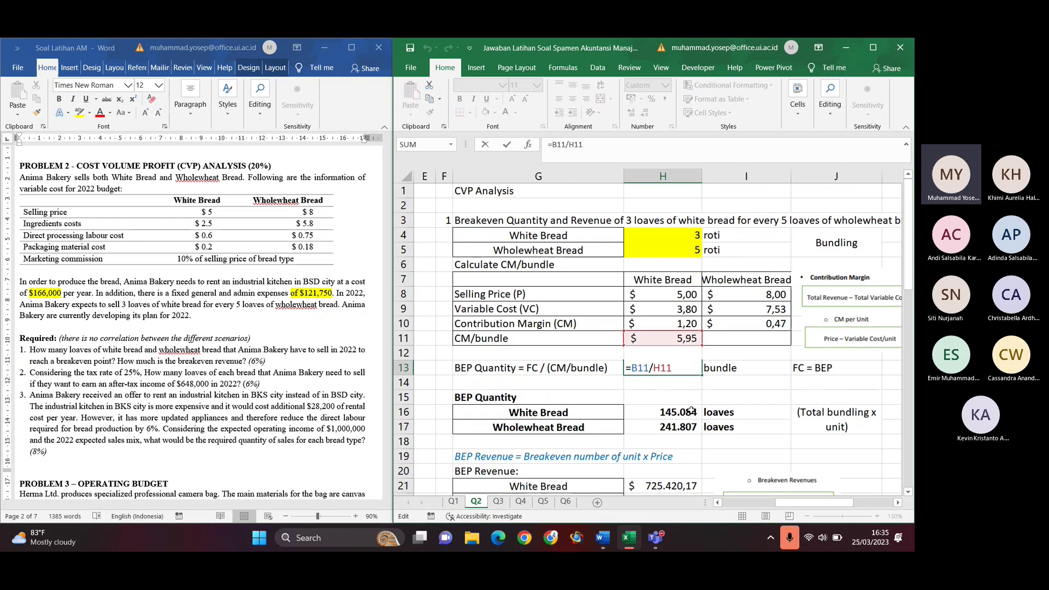
key("Return")
key("Return")
key("Return")
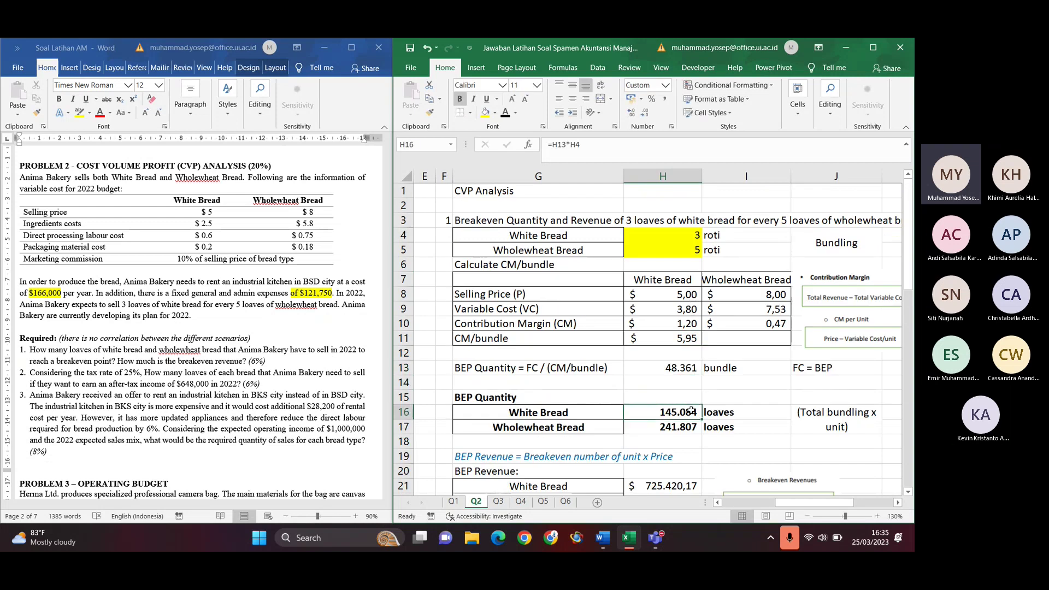
Trace the BEP quantity formulas in H16 and H17 back to the breakeven bundles in H13 and the bread mix in H4 and H5
double_click(680, 414)
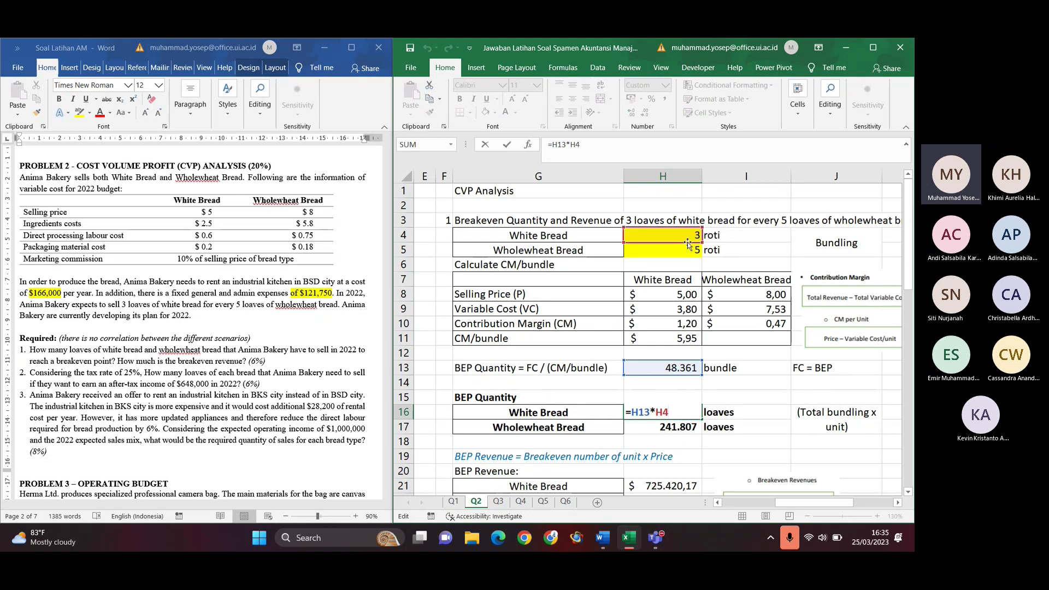
key("Return")
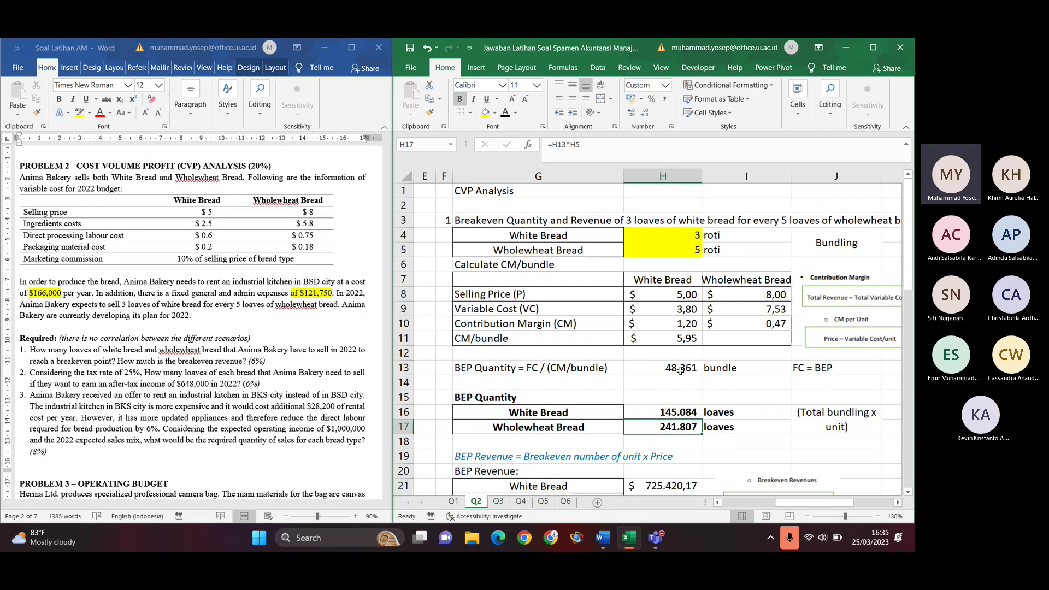
left_click(672, 252)
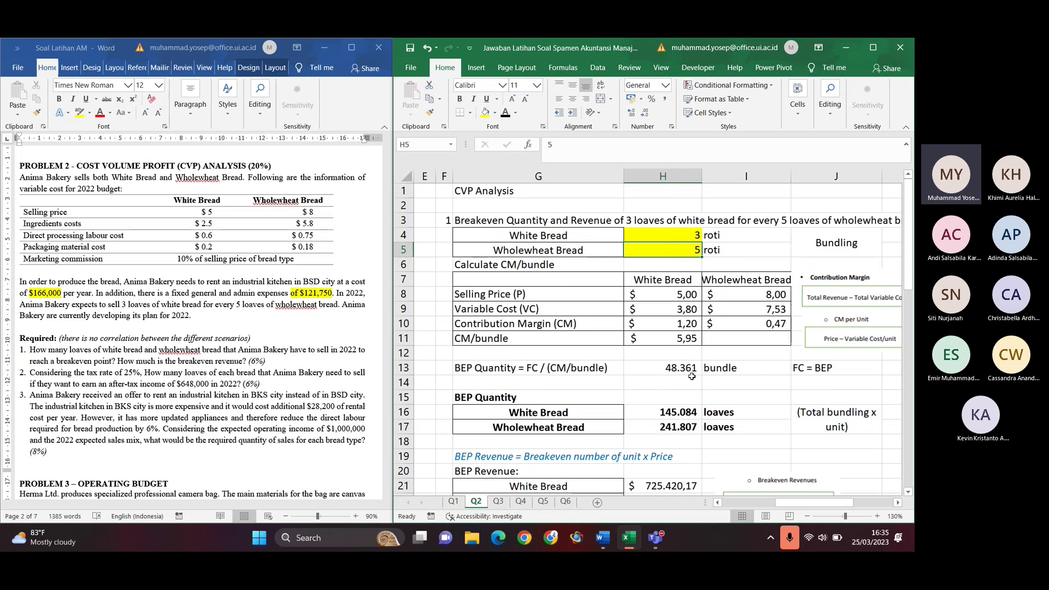
left_click(679, 430)
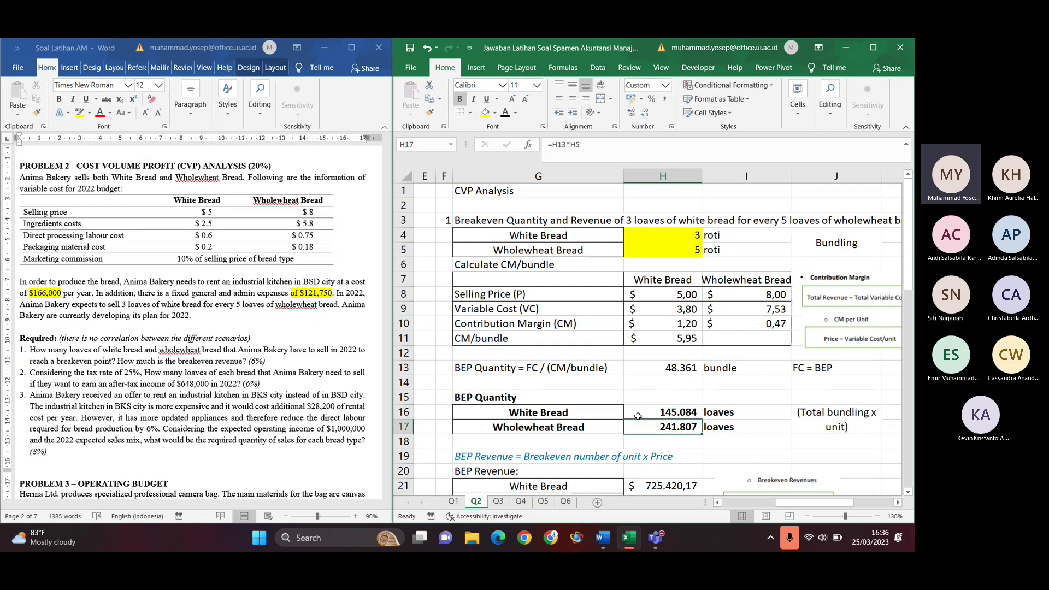
scroll(638, 416, "down", 2)
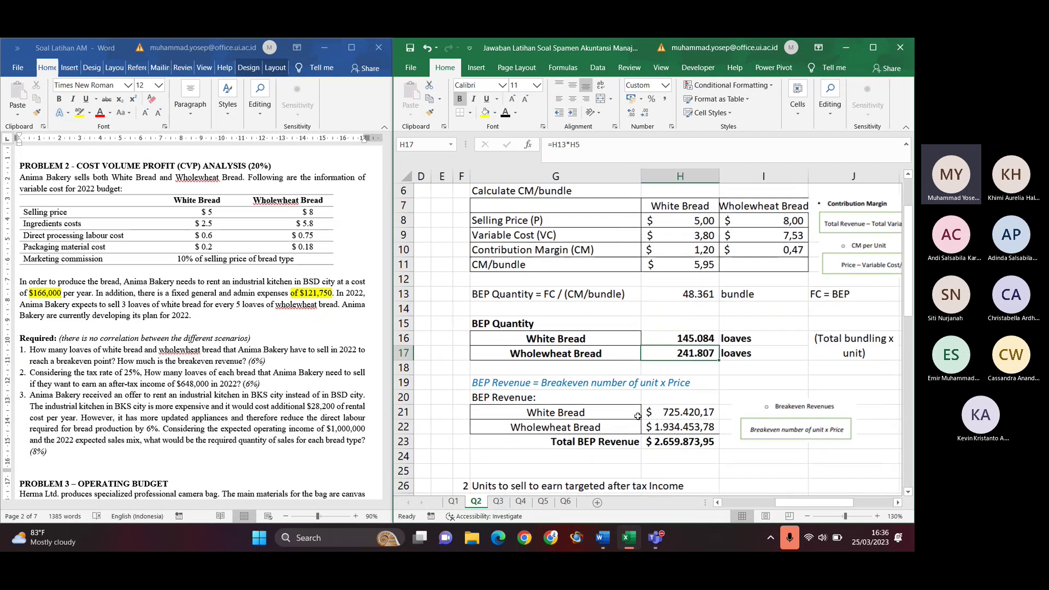
scroll(638, 416, "left", 1)
scroll(638, 417, "right", 1)
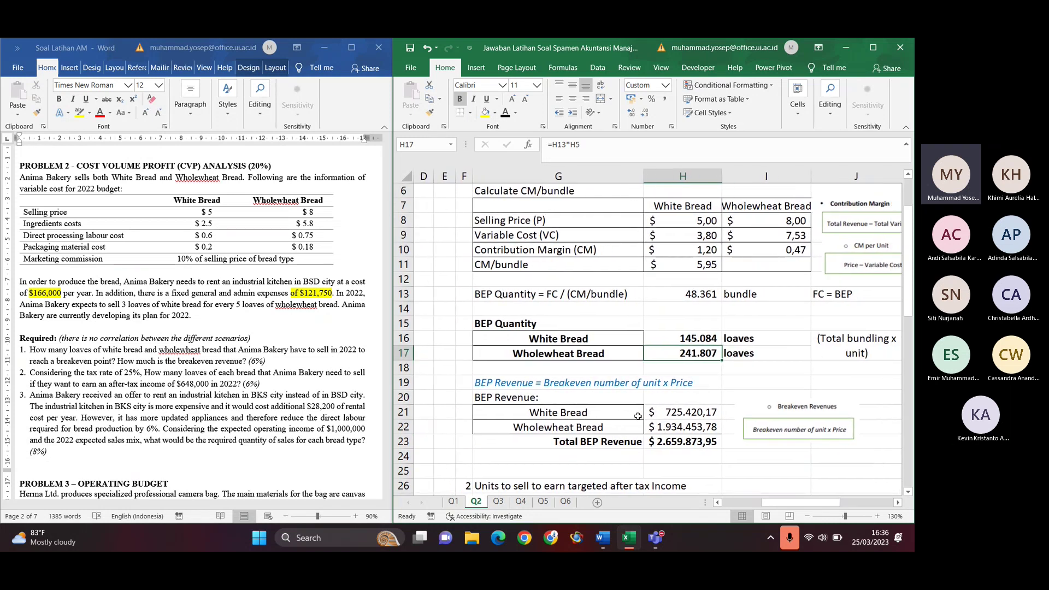
Relate the BEP Revenue formula note in G19 to the breakeven quantities in H16:H17 and the selling prices in the Budgeted Cost Information table
left_click(520, 384)
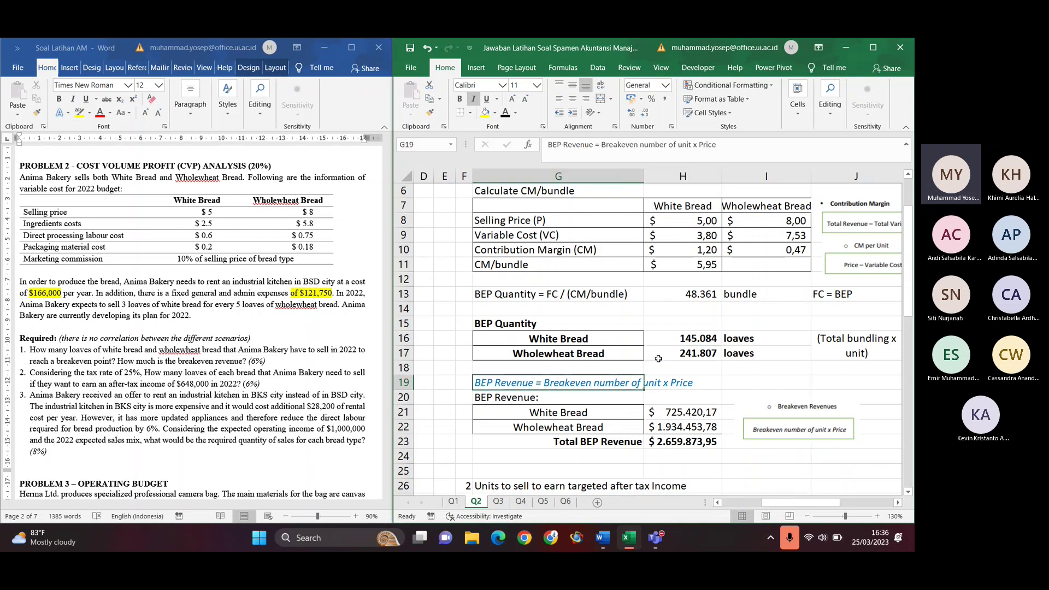
left_click(696, 339)
left_click_drag(697, 339, 694, 353)
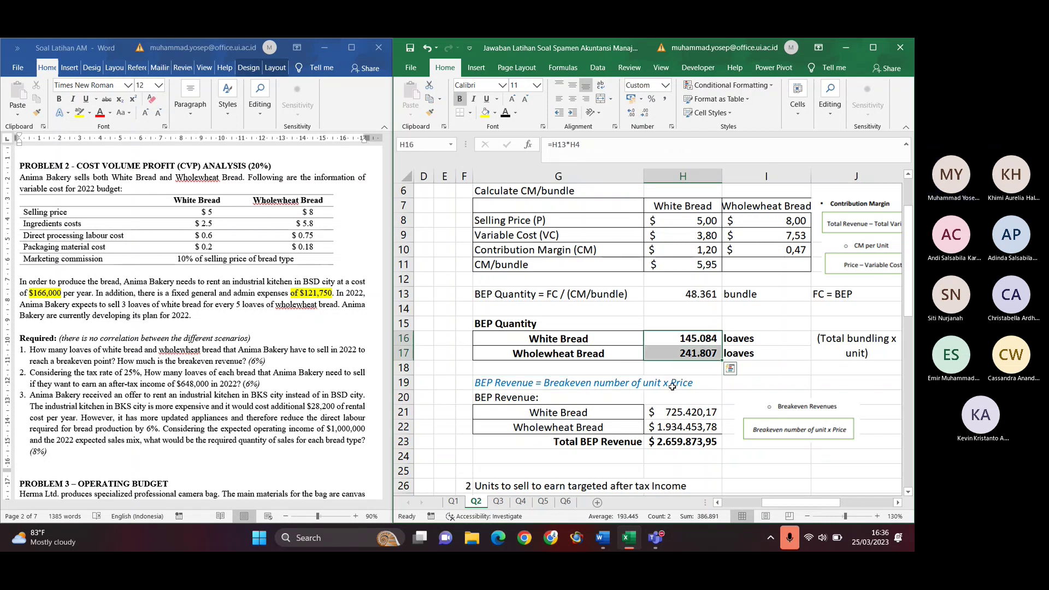
left_click(693, 411)
scroll(683, 355, "up", 2)
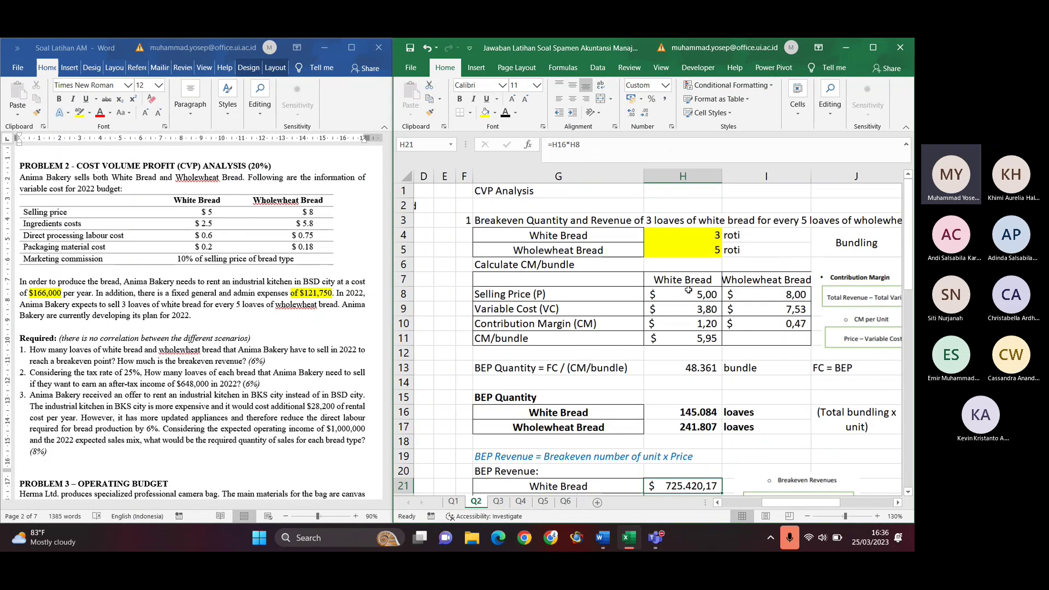
scroll(674, 299, "left", 3)
scroll(674, 299, "left", 1)
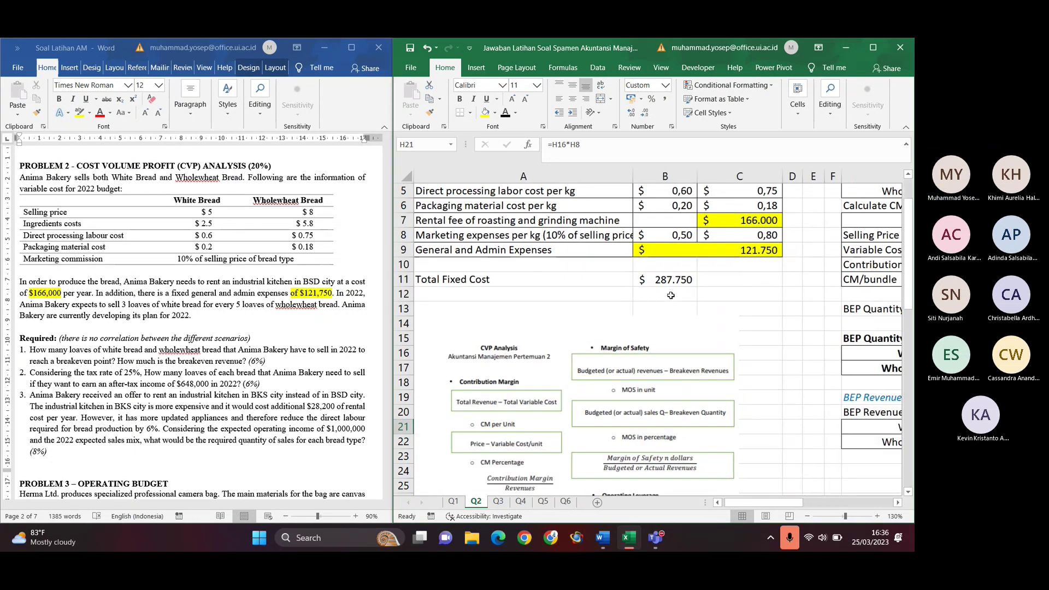
scroll(678, 262, "up", 2)
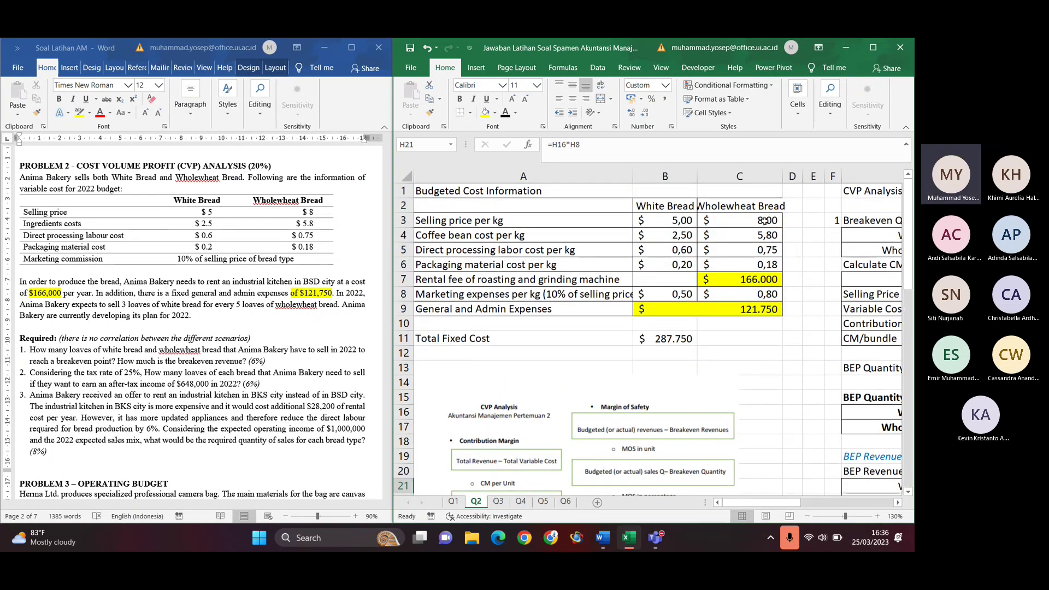
Check the wholewheat and white bread BEP revenue formulas in H22 and H21
scroll(763, 271, "right", 2)
scroll(764, 271, "down", 4)
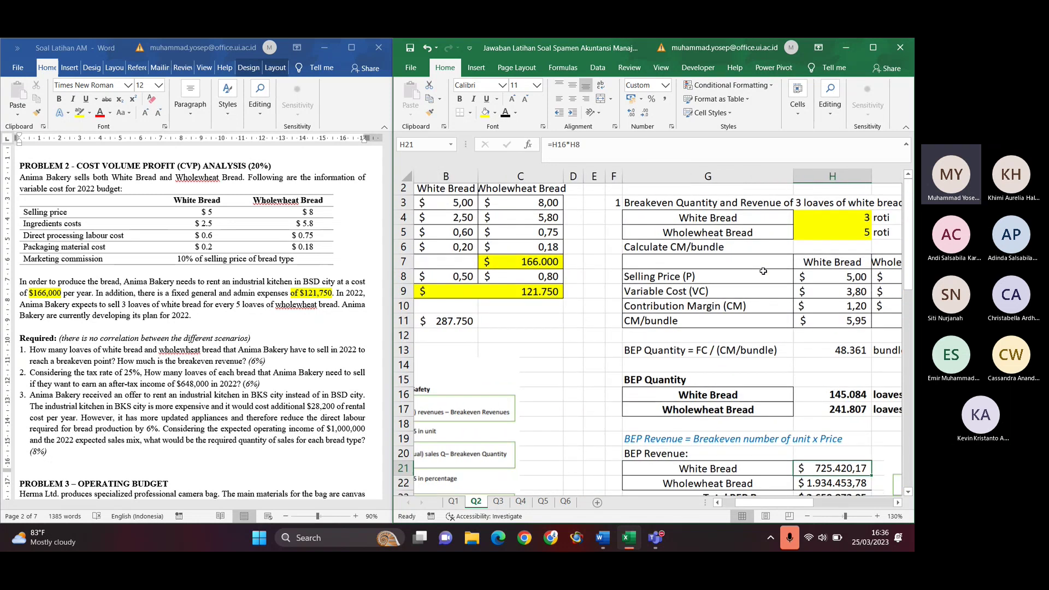
scroll(764, 271, "right", 2)
scroll(764, 271, "right", 1)
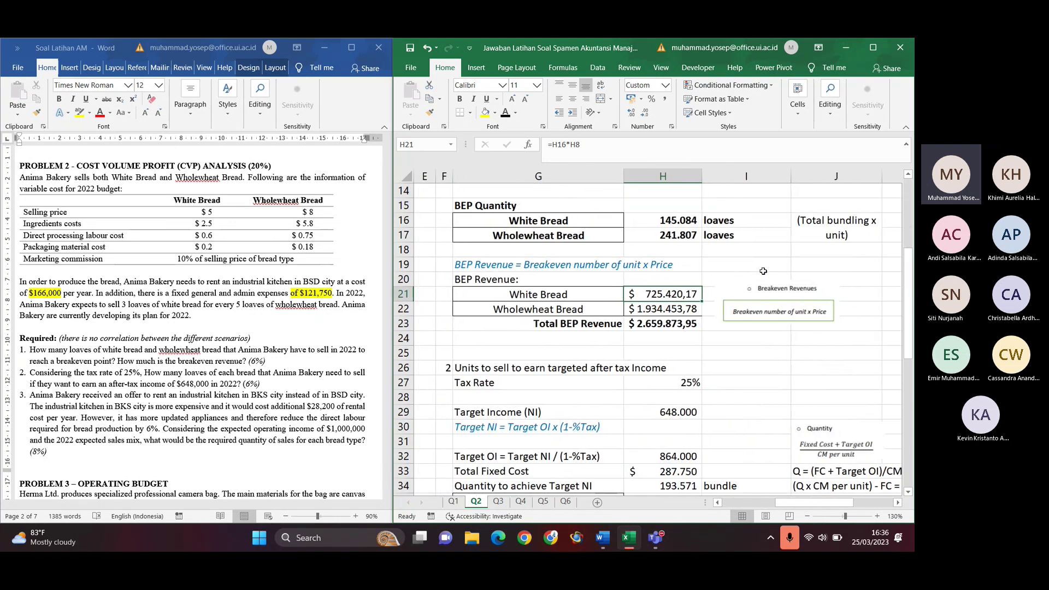
left_click(673, 314)
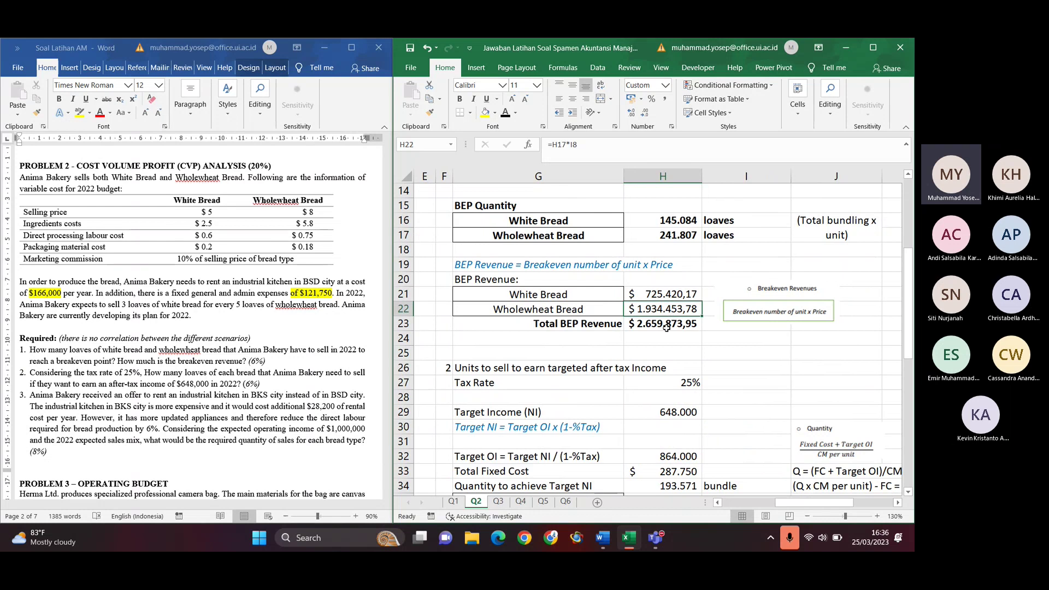
left_click(666, 294)
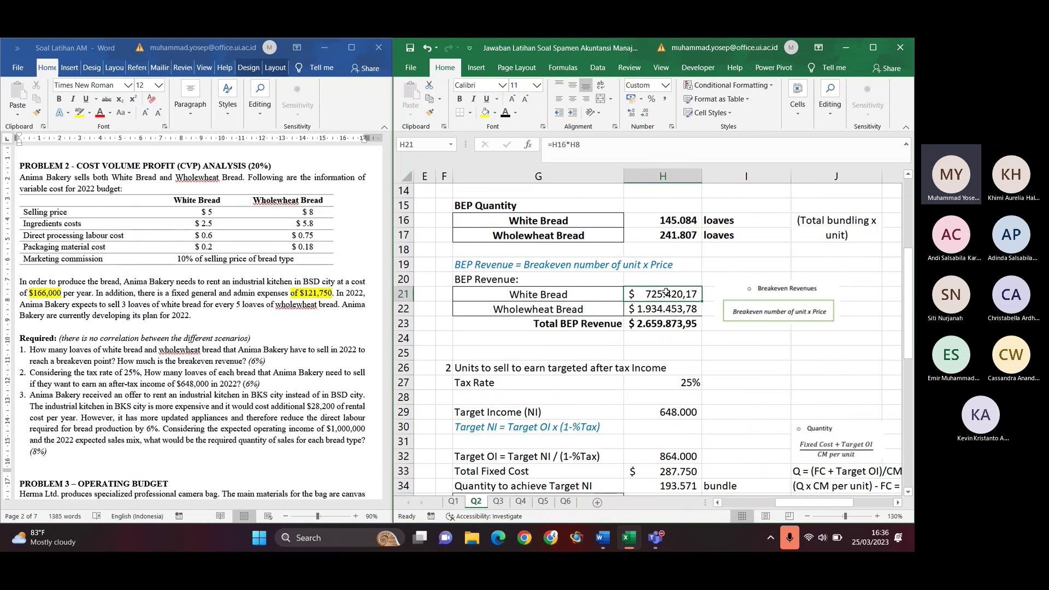
Select the Total BEP Revenue in H23, zoom the sheet out to 104%, and widen column H to fit the revenue amounts
left_click(670, 323)
scroll(670, 322, "down", 3, "ctrl")
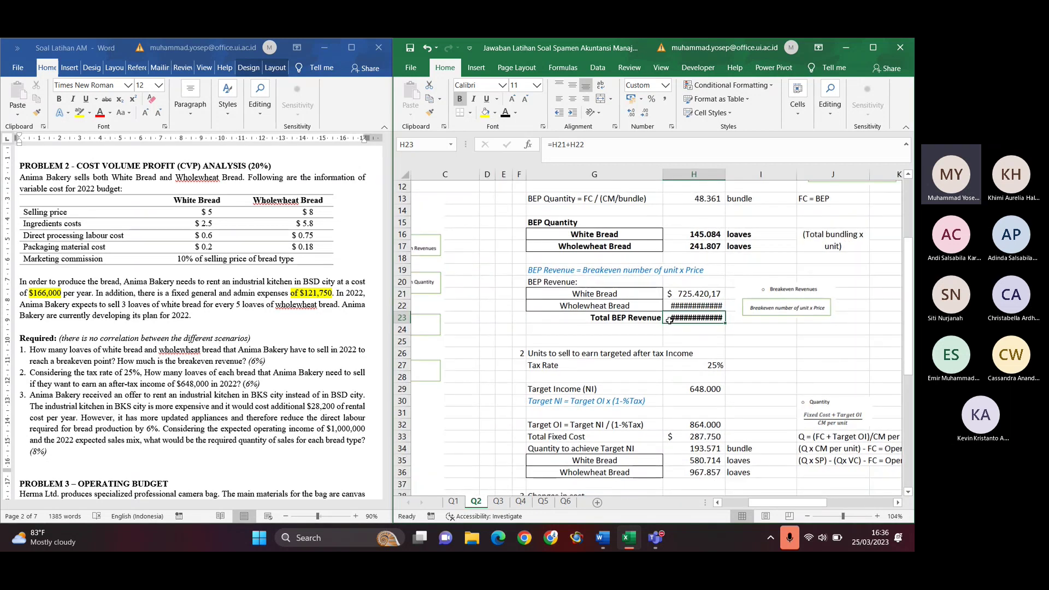
left_click_drag(726, 174, 737, 173)
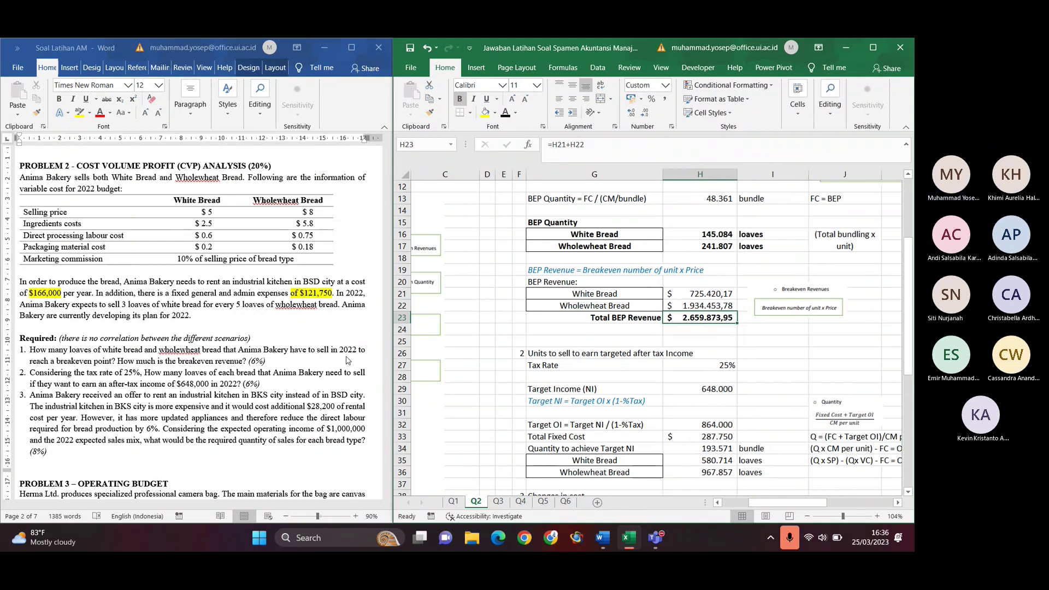
Review the second requirement's heading in G26 with its tax rate in row 27 and target net income in row 29
left_click(573, 354)
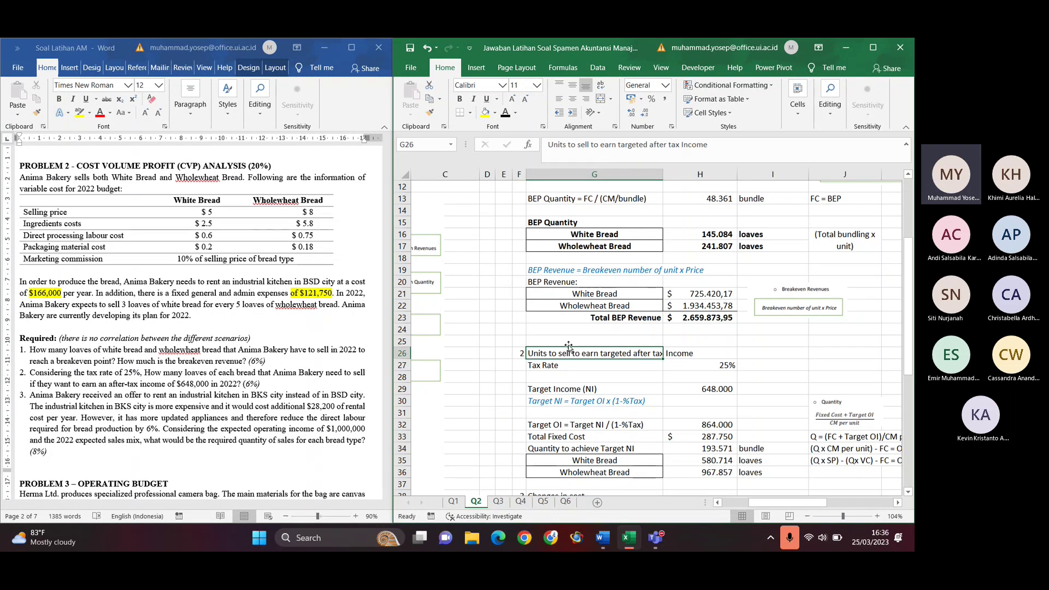
left_click(595, 364)
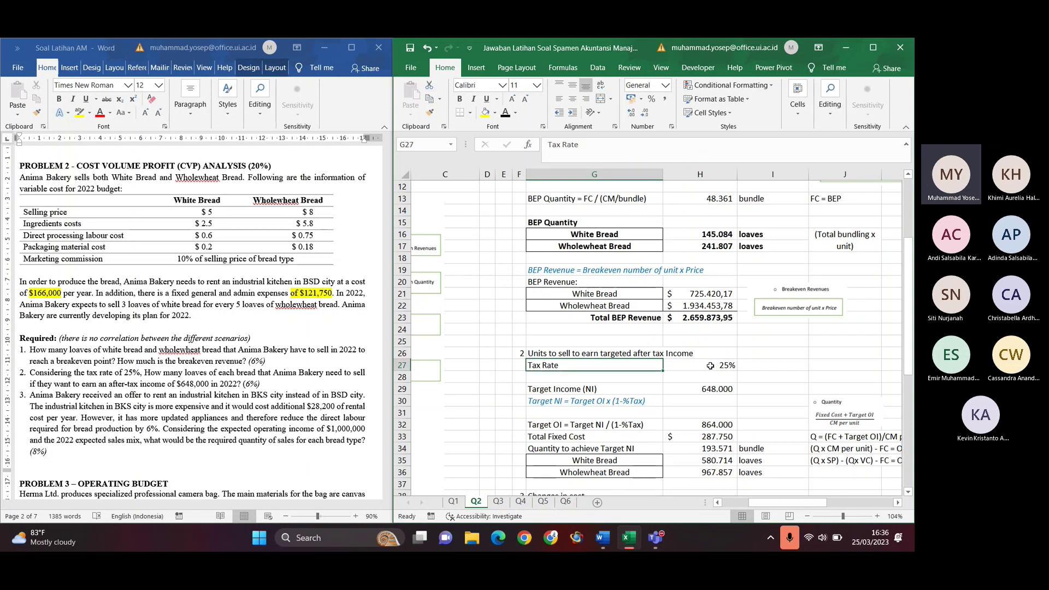
left_click(710, 366)
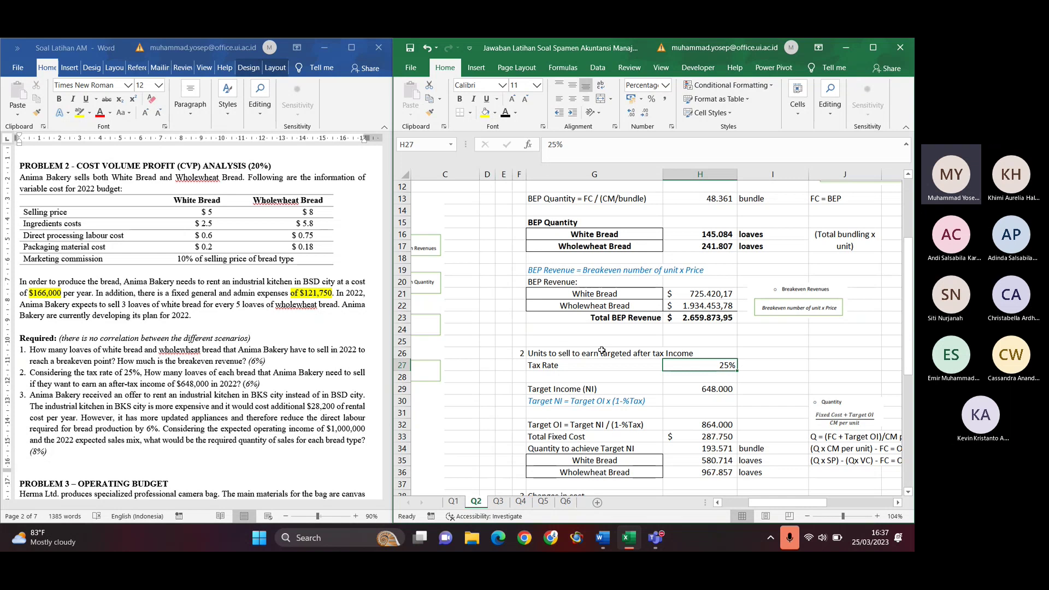
left_click(700, 391)
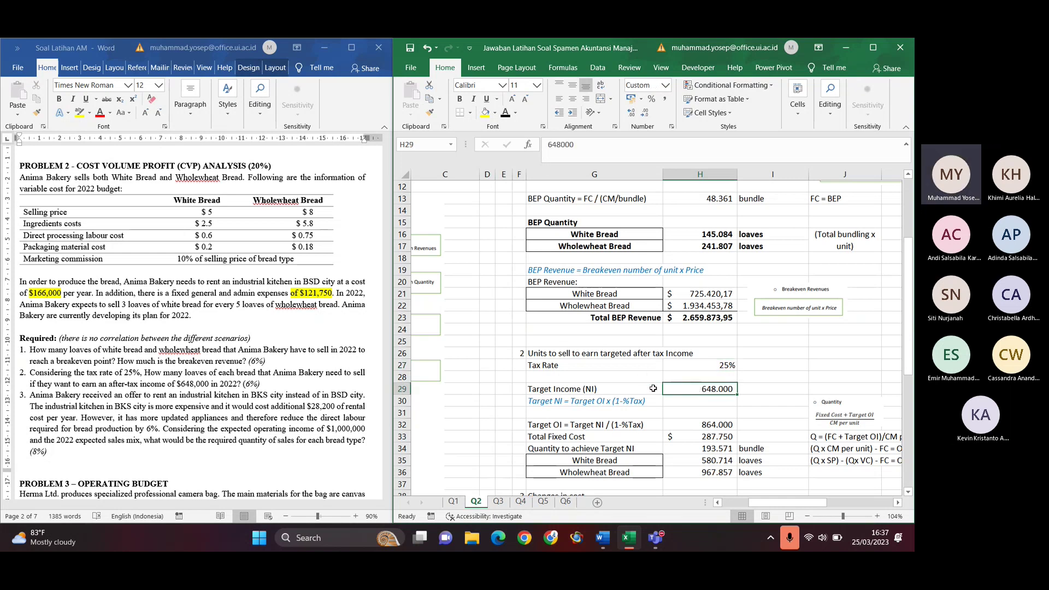
left_click(601, 389)
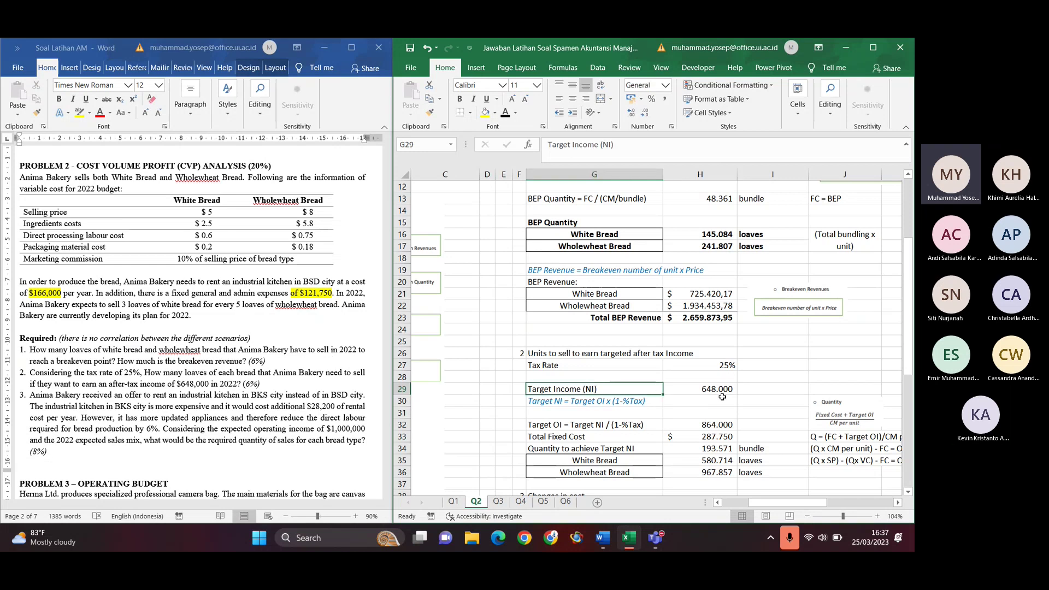
Compare the Target NI formula note in G30 with the rearranged Target OI formula in G32
scroll(655, 383, "down", 1)
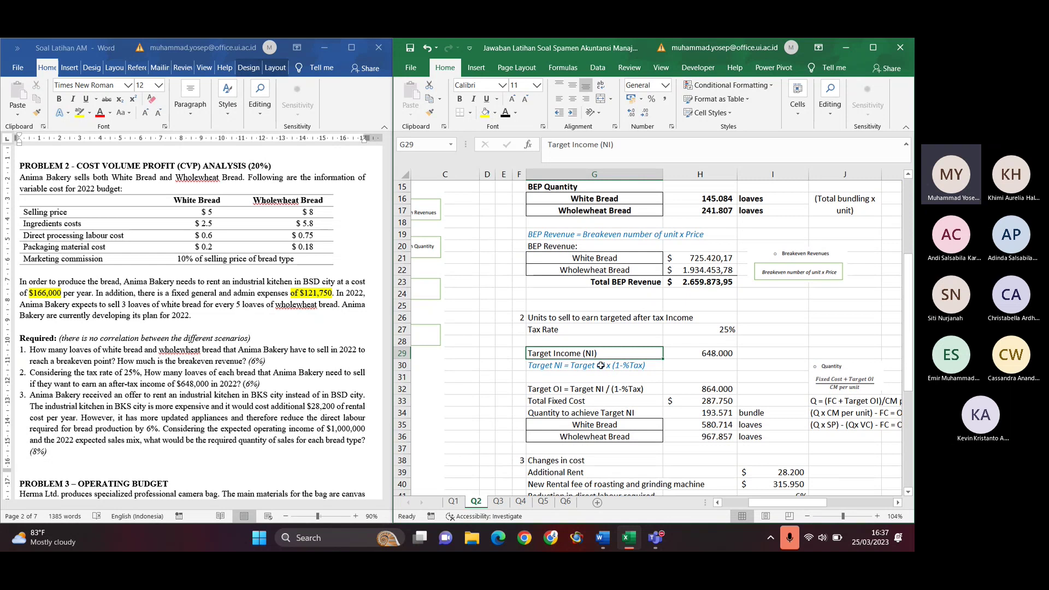
left_click(600, 365)
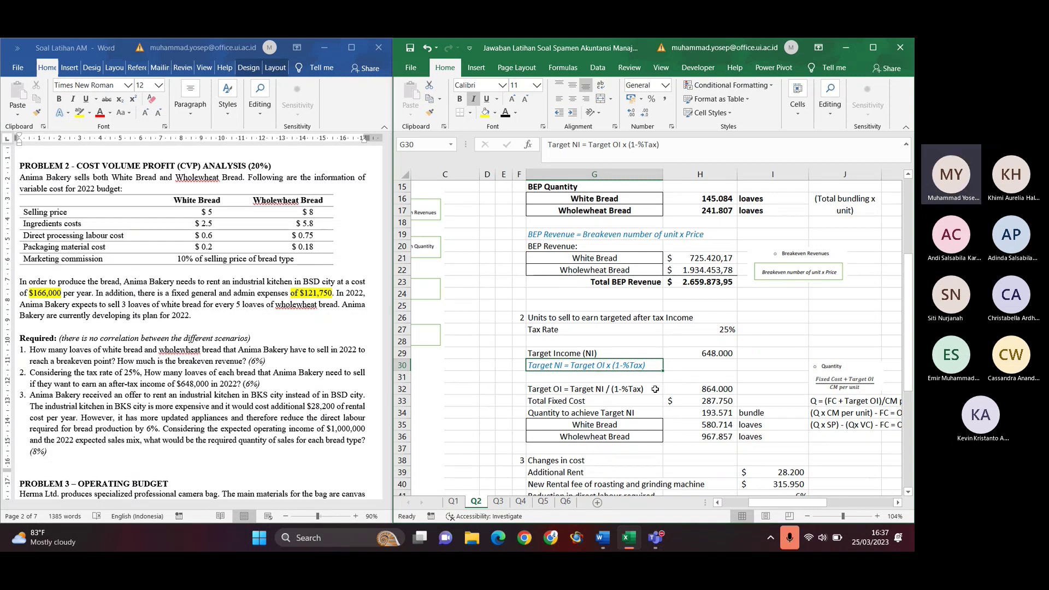
left_click(599, 389)
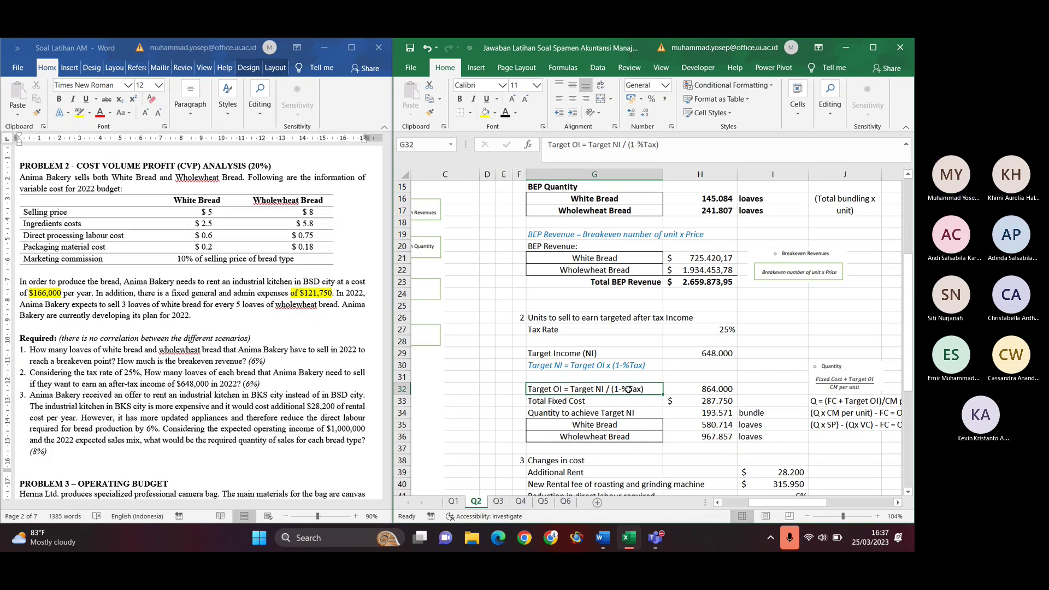
Trace the target operating income formula in H32 to the target income and tax rate cells, and point out the Total Fixed Cost row below
left_click(691, 386)
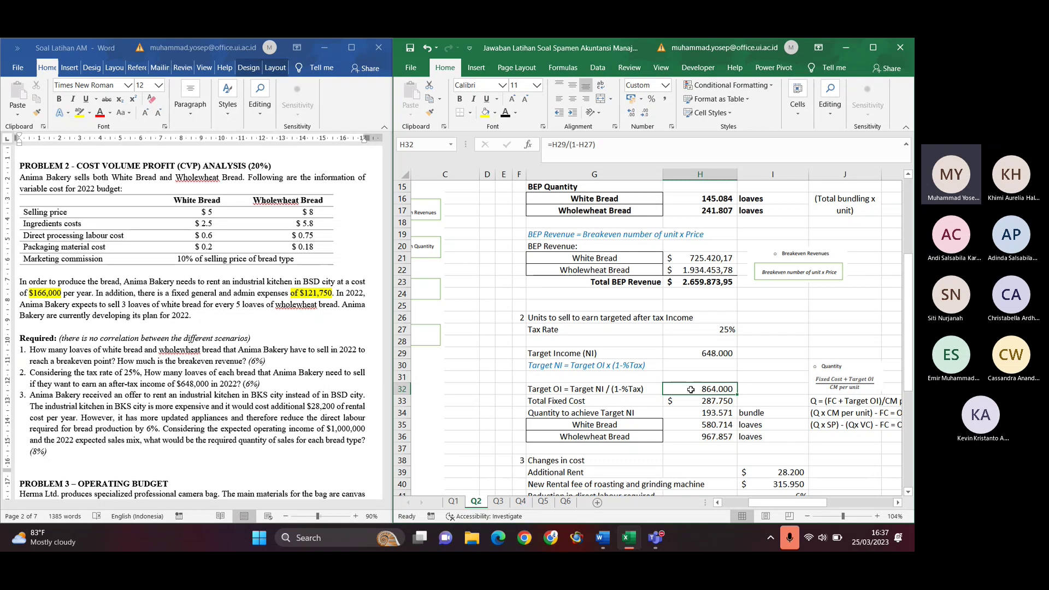
double_click(693, 389)
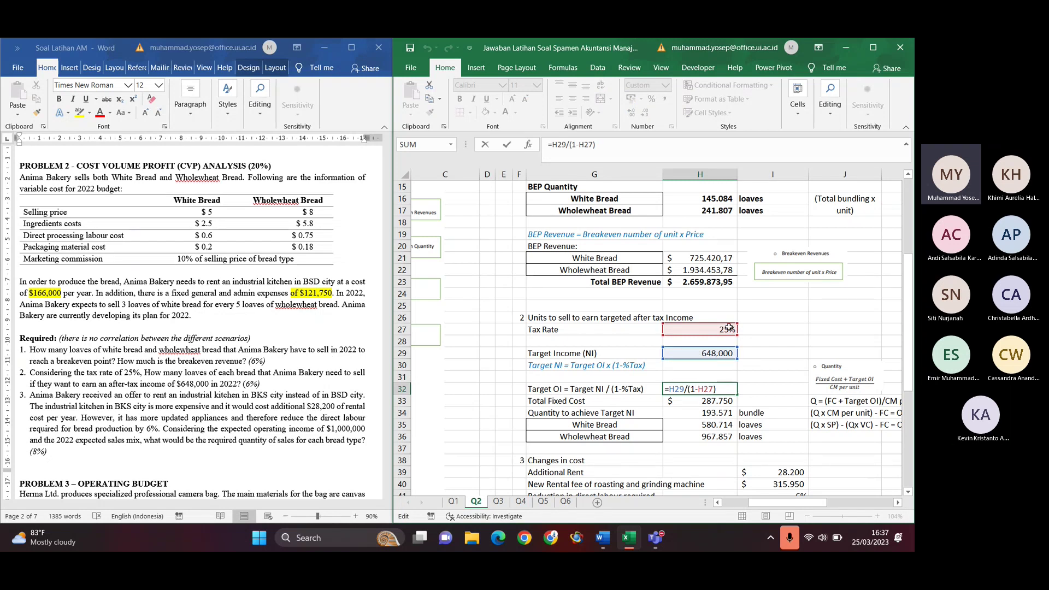
key("Return")
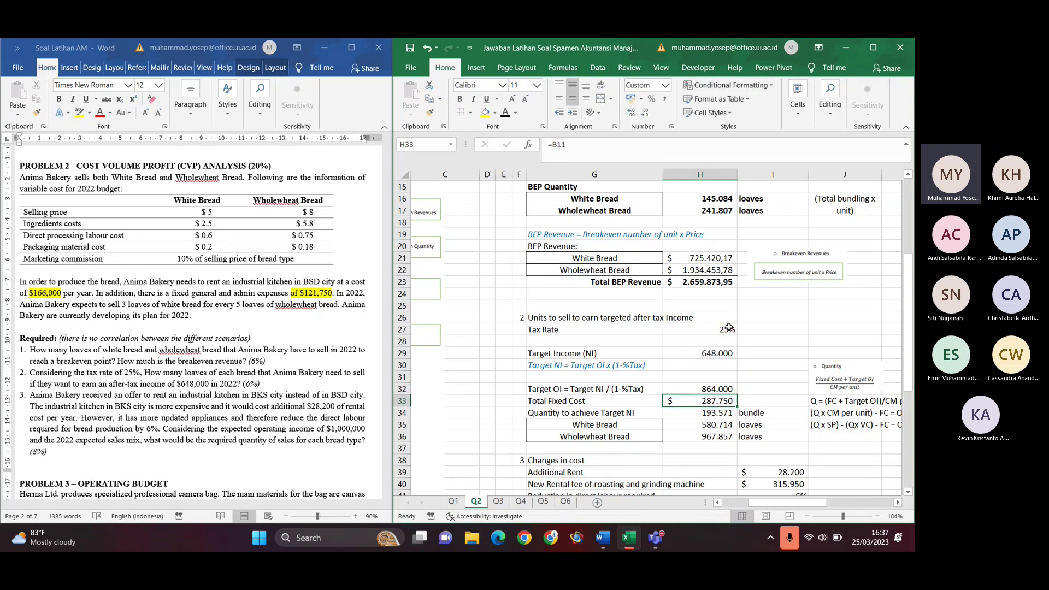
left_click(721, 389)
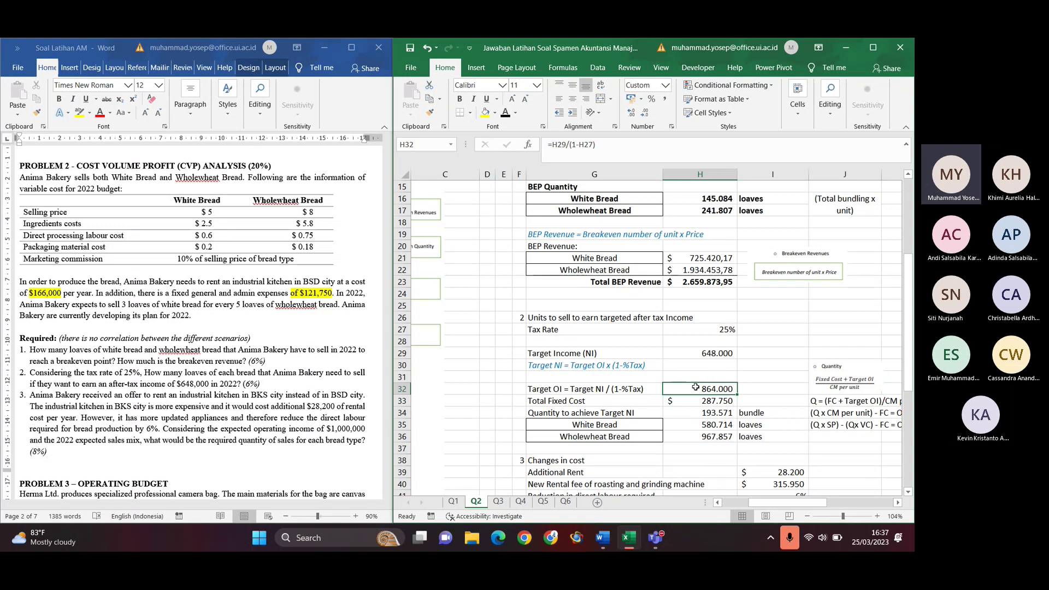
left_click(599, 402)
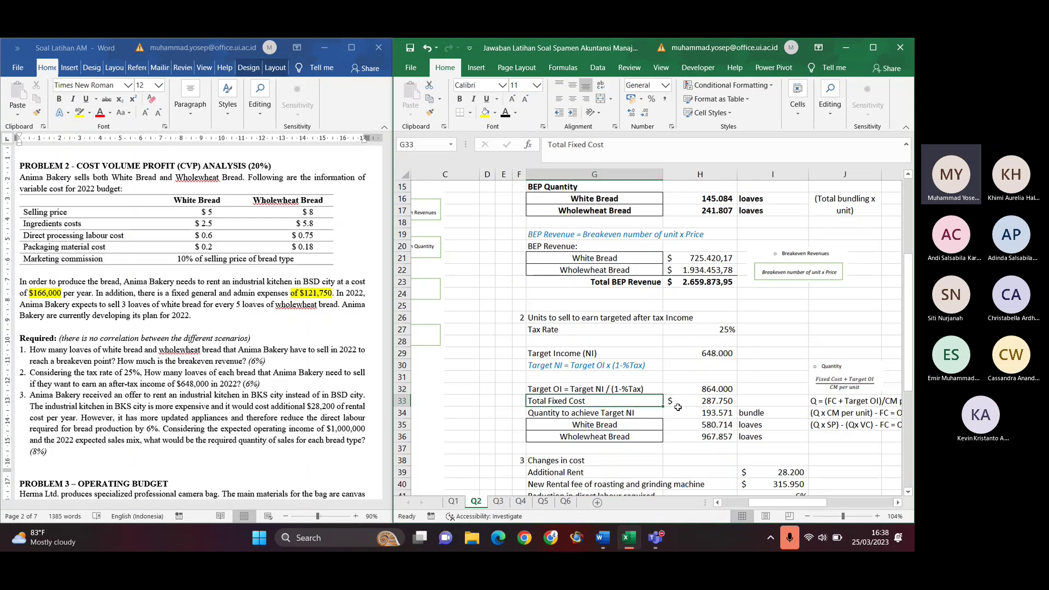
Trace the Quantity to achieve Target NI formula in H34 to target operating income, Total Fixed Cost and the CM/bundle in H11
left_click(698, 402)
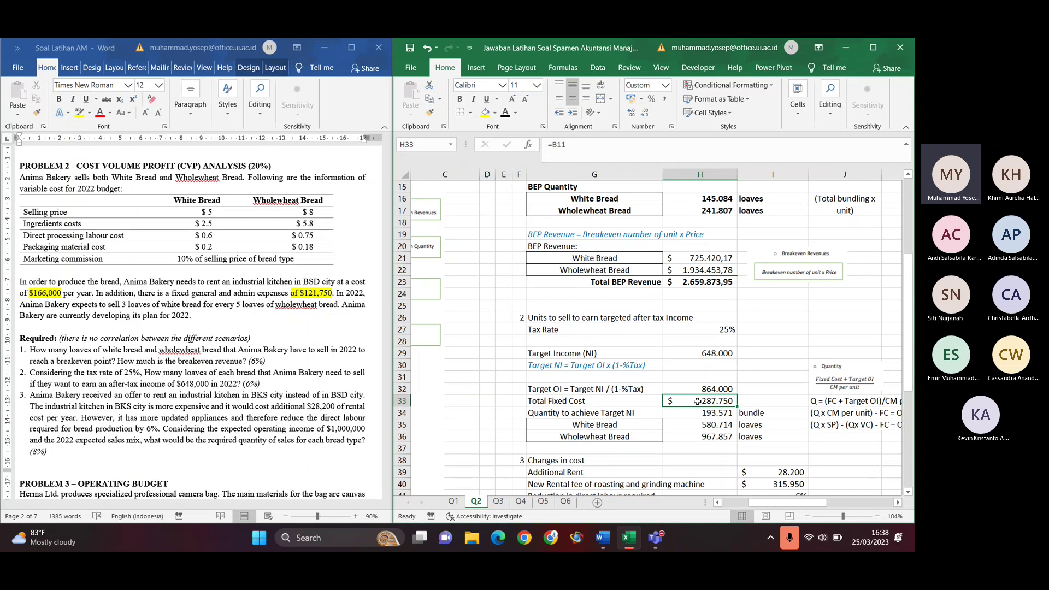
left_click(614, 413)
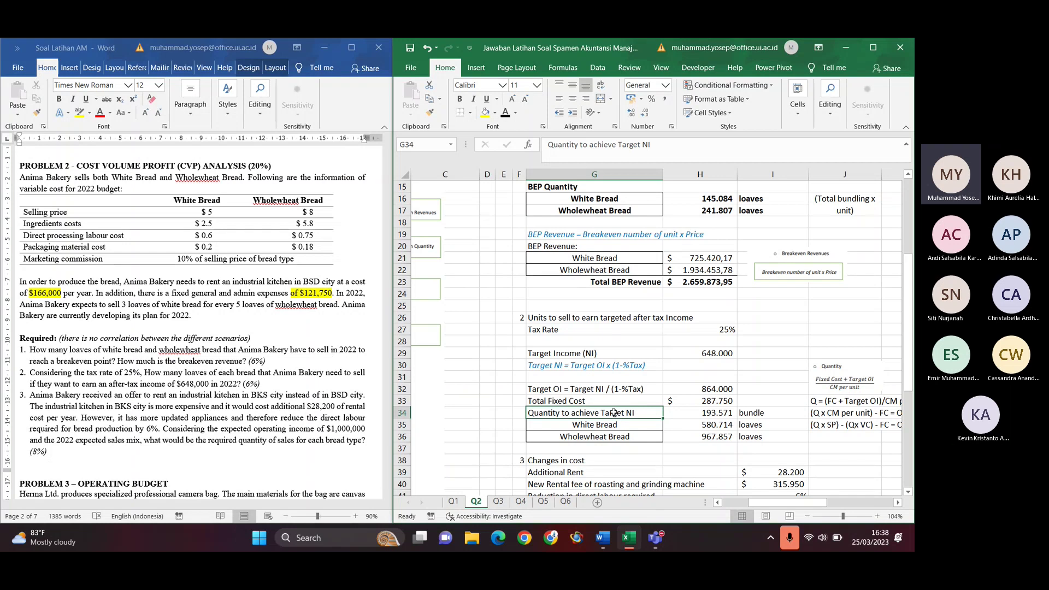
key("Right")
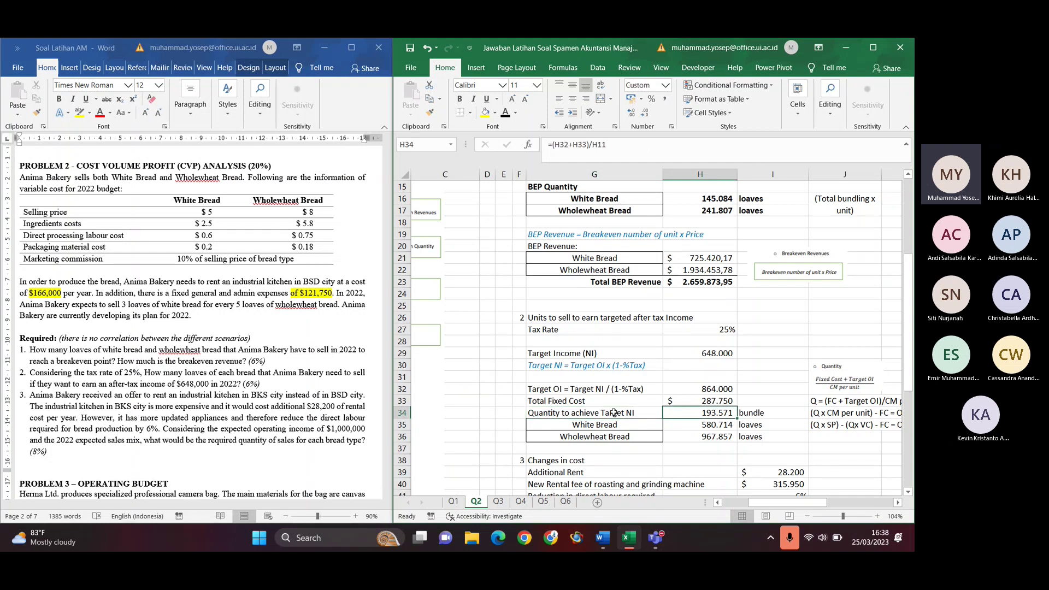
scroll(835, 401, "right", 2)
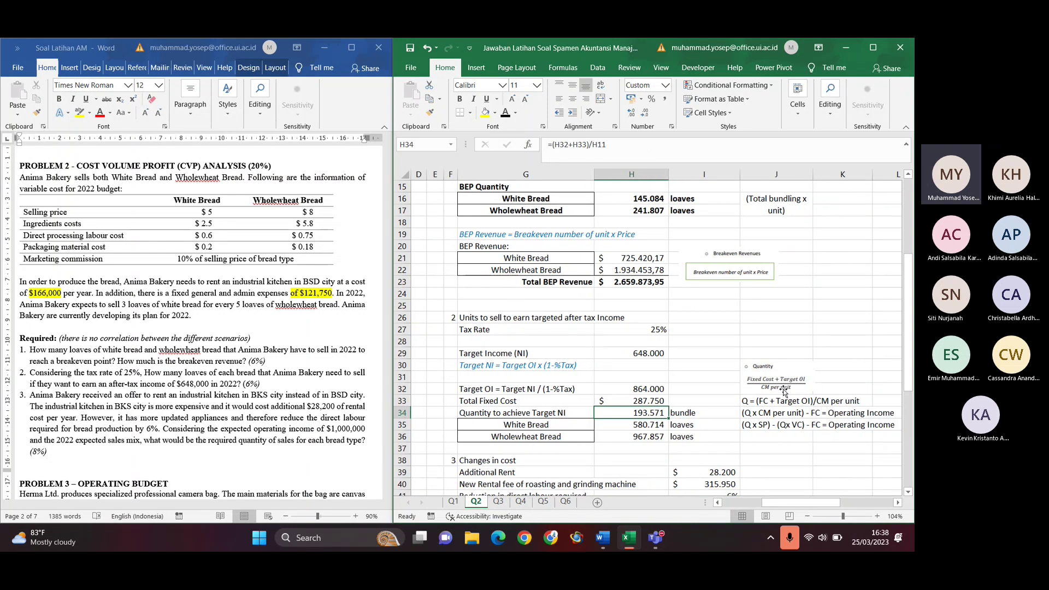
double_click(655, 413)
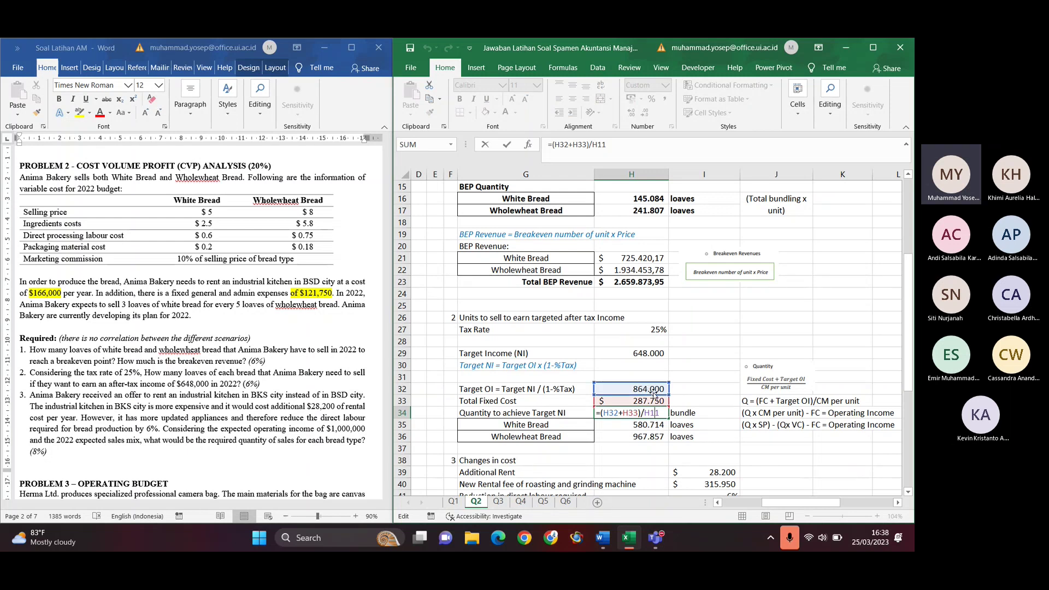
scroll(653, 393, "up", 2)
scroll(653, 392, "down", 1)
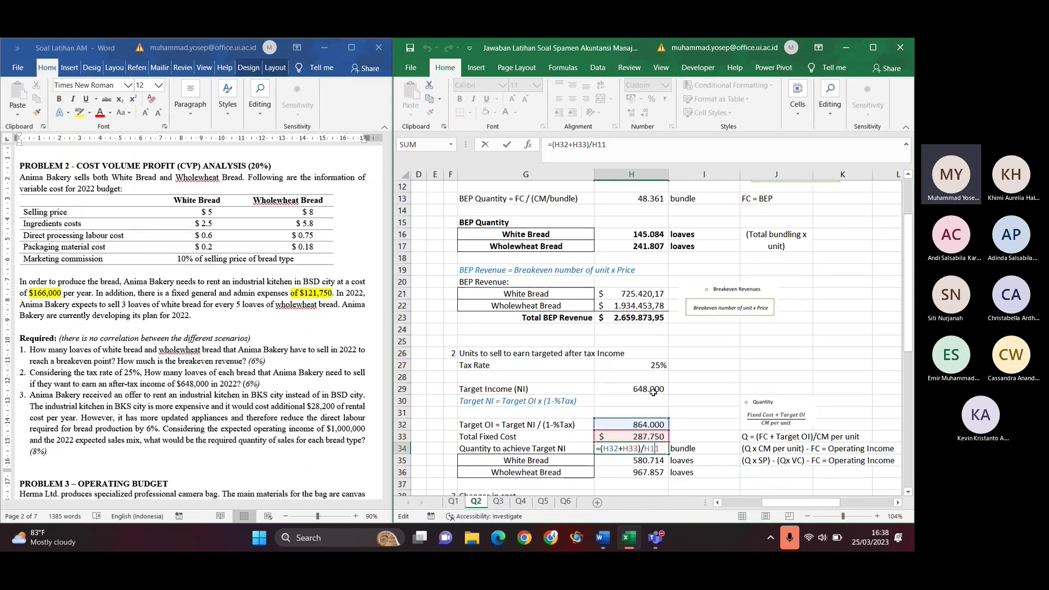
scroll(653, 392, "up", 2)
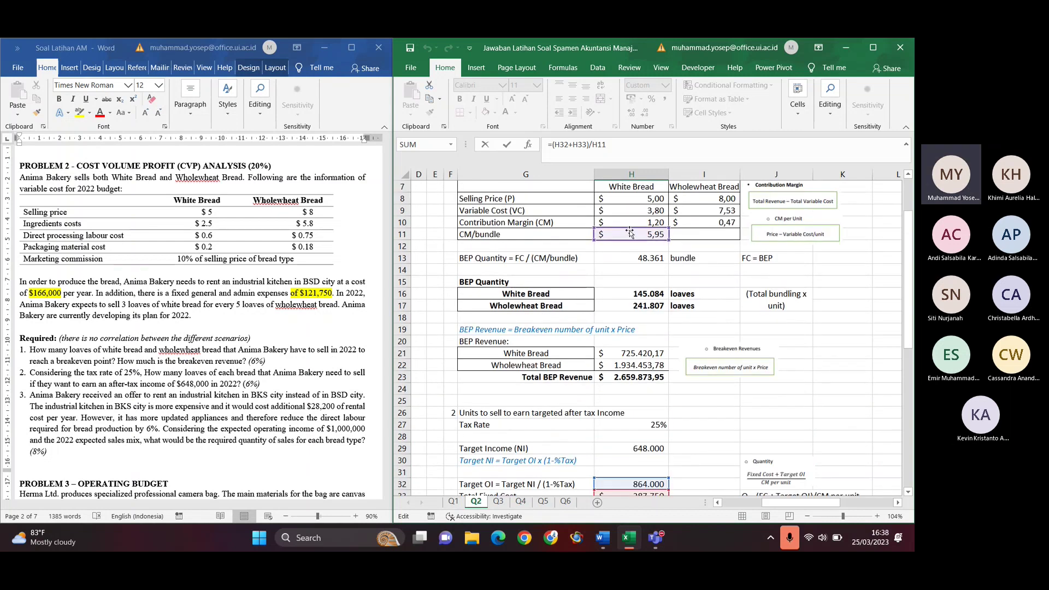
key("Return")
Inspect the White Bread and Wholewheat Bread quantity formulas in H35 and H36 that multiply the bundle quantity by the sales mix
scroll(563, 445, "down", 3)
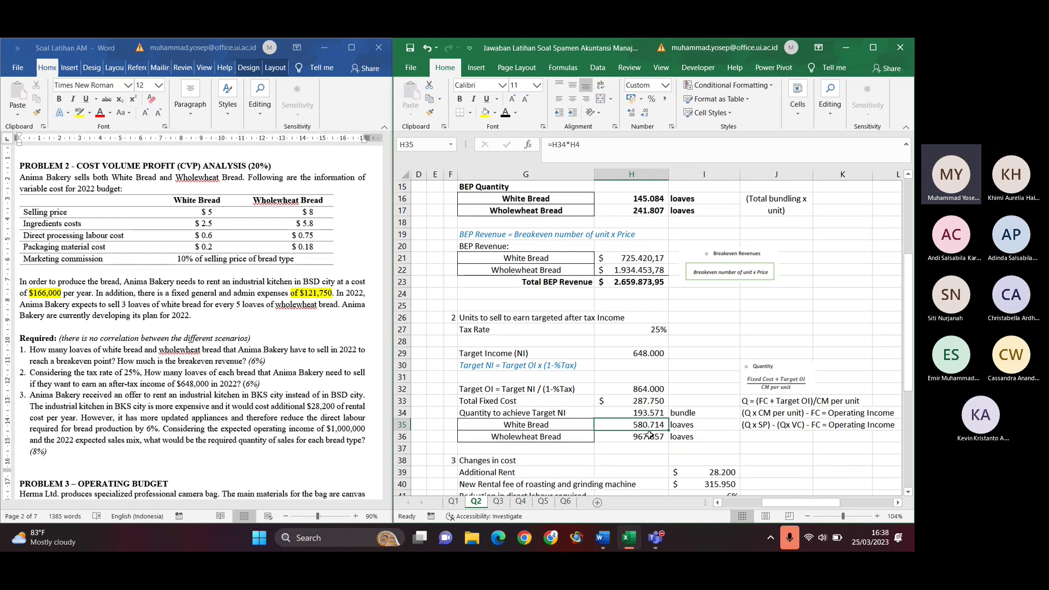
left_click(638, 435)
left_click(625, 424)
double_click(626, 424)
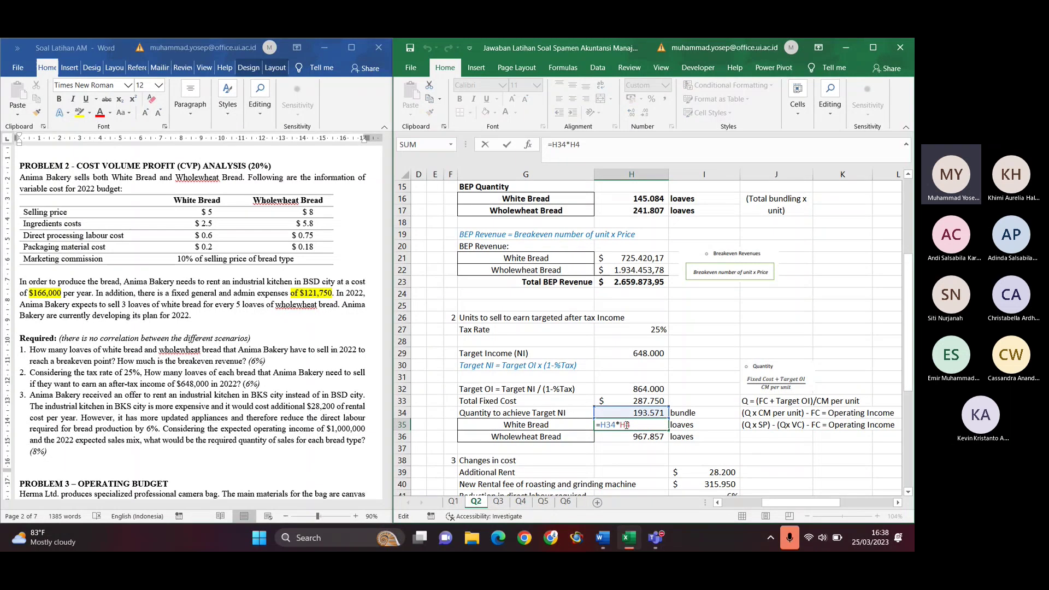
key("Return")
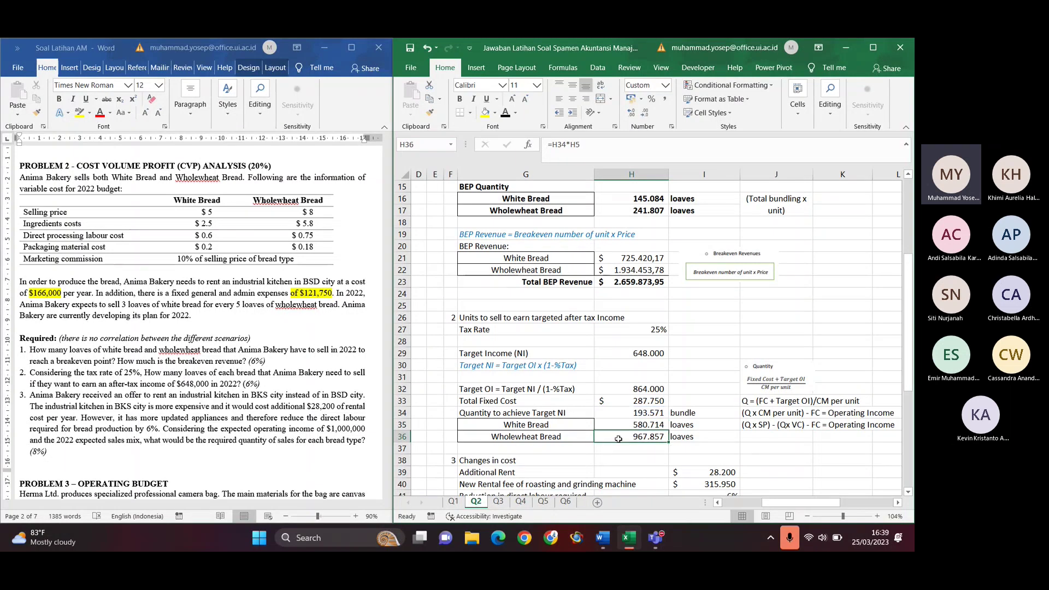
double_click(652, 433)
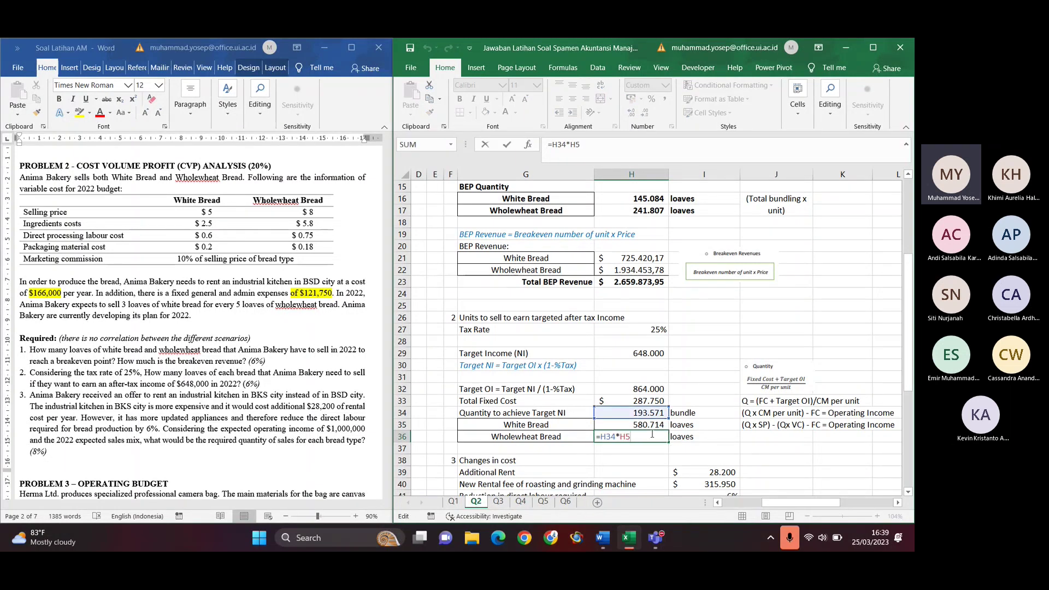
key("Return")
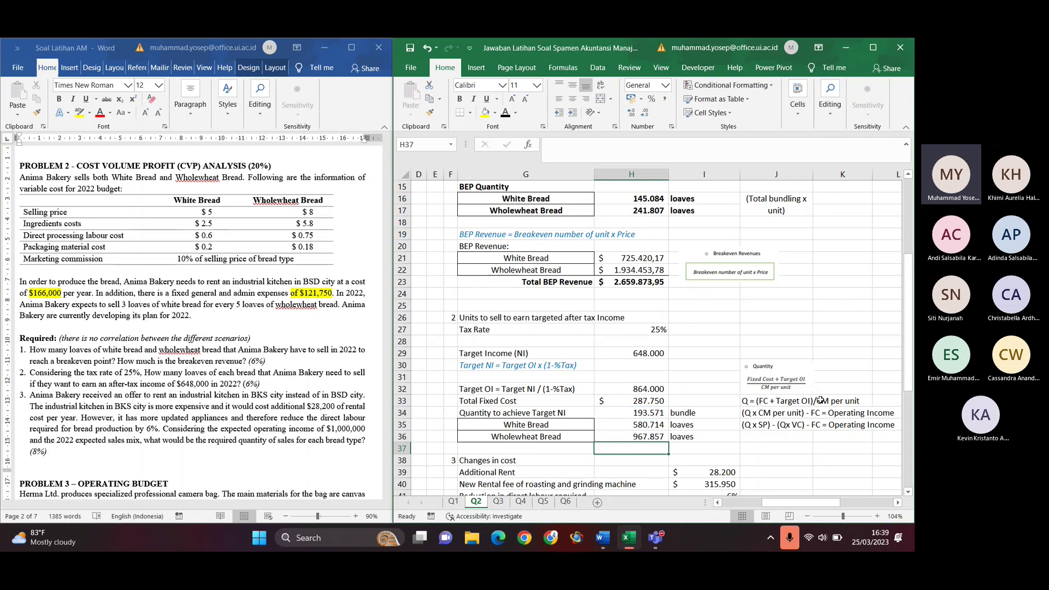
Compare the quantity formula note in J33 with the operating income equations in J34 and J35
scroll(821, 401, "right", 3)
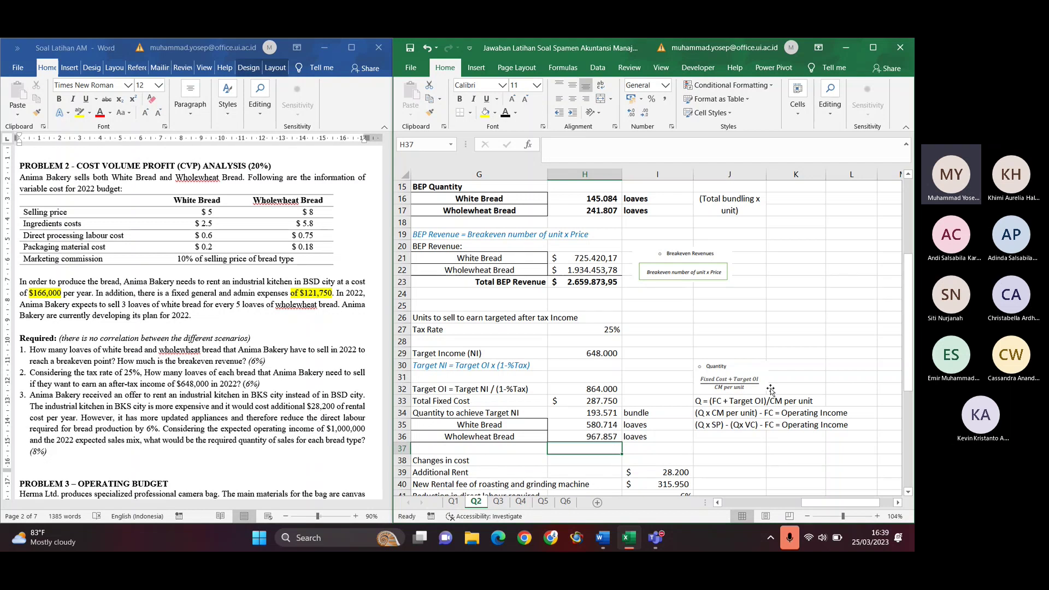
left_click(705, 403)
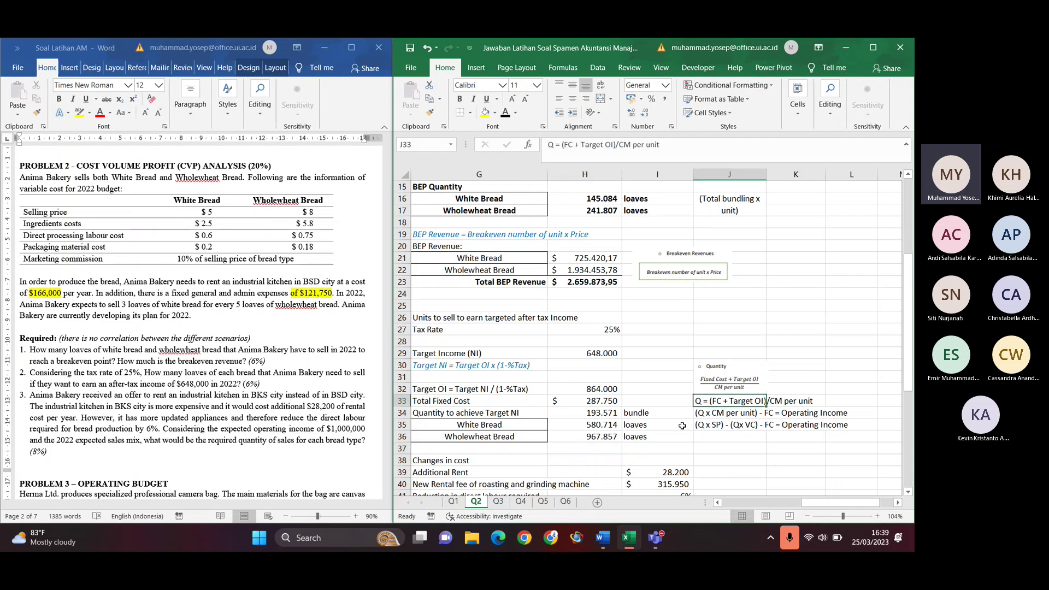
left_click(721, 413)
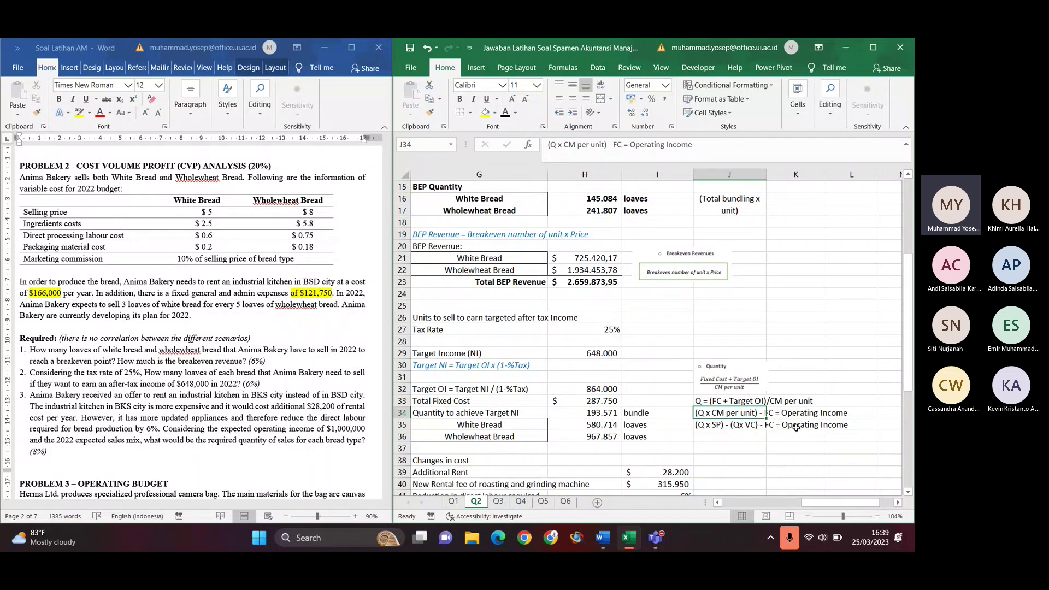
left_click(743, 426)
left_click(698, 400)
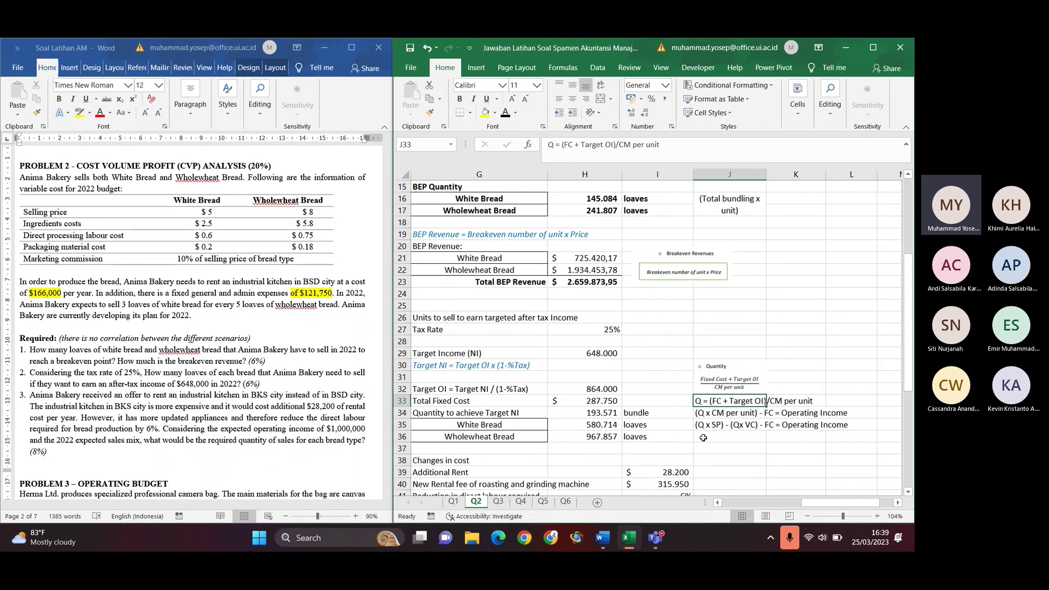
Review the third requirement's Changes in cost section from the additional rent in I39 to the direct labour reduction in I41
scroll(544, 395, "left", 2)
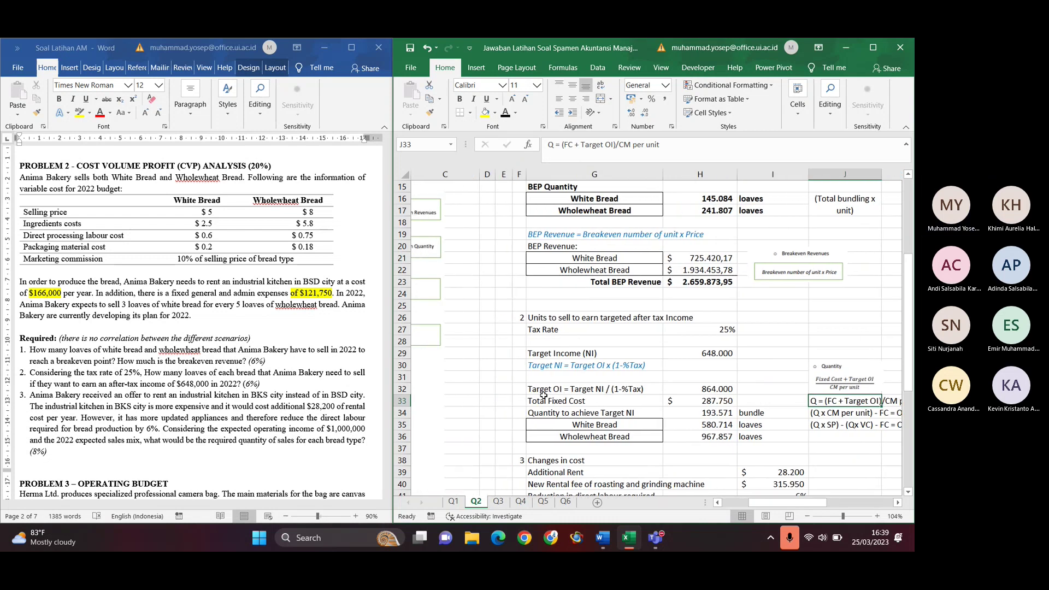
scroll(544, 395, "down", 2)
scroll(543, 395, "right", 1)
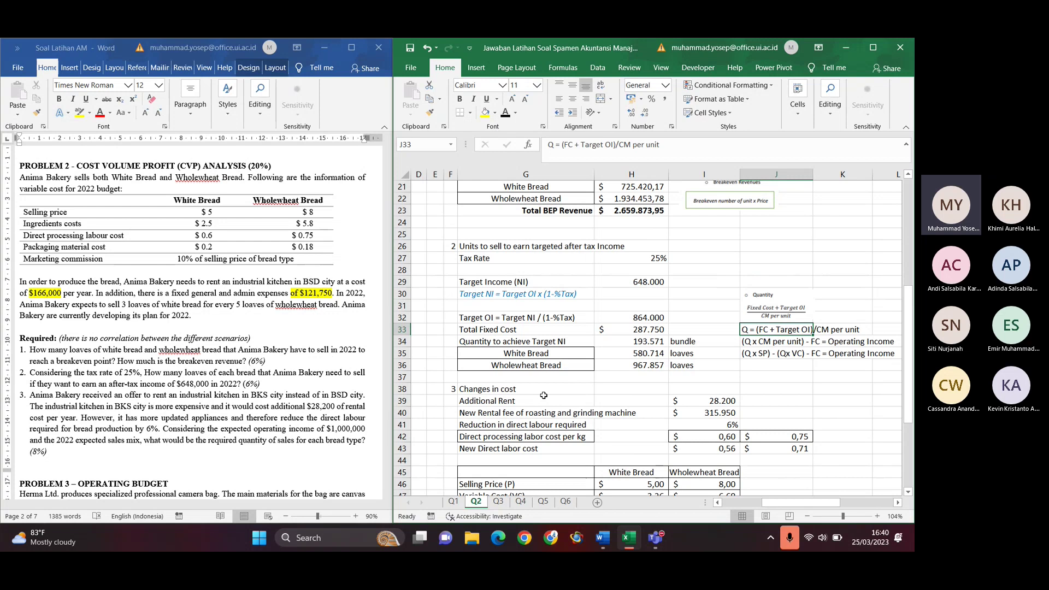
left_click(481, 387)
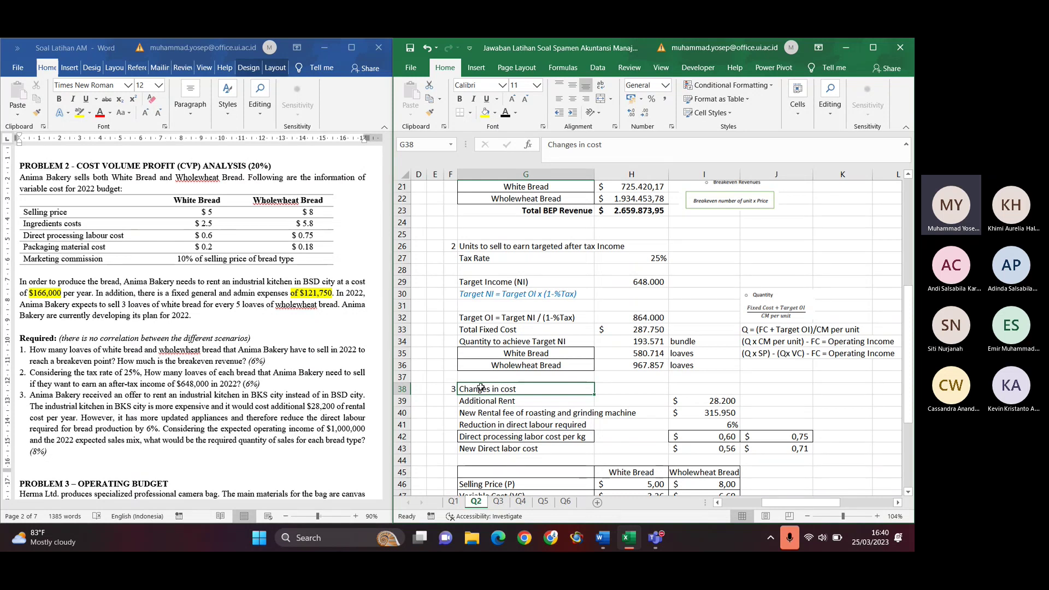
left_click(714, 400)
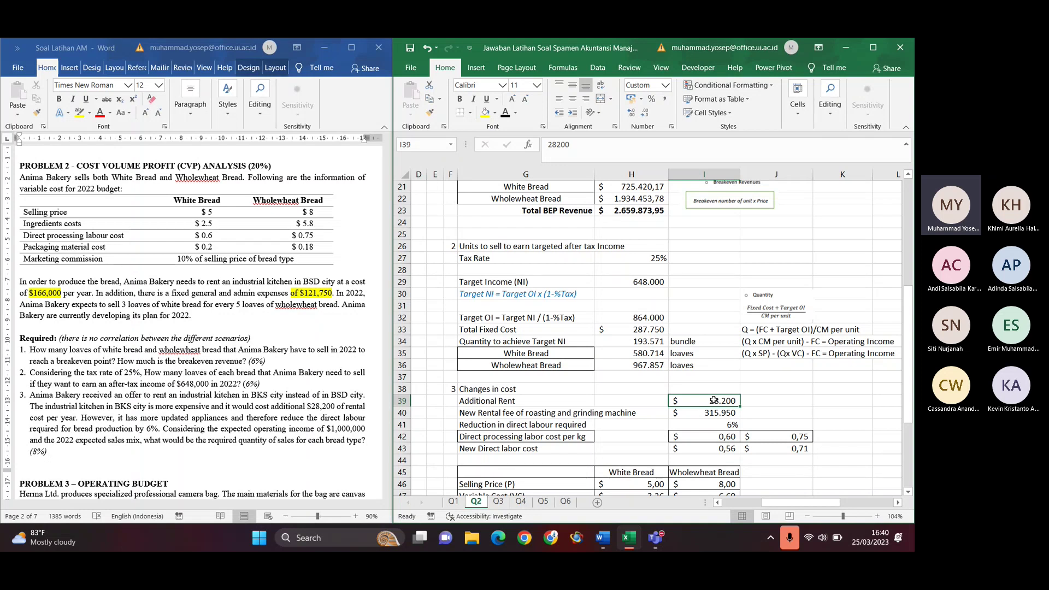
key("Down")
key("Left")
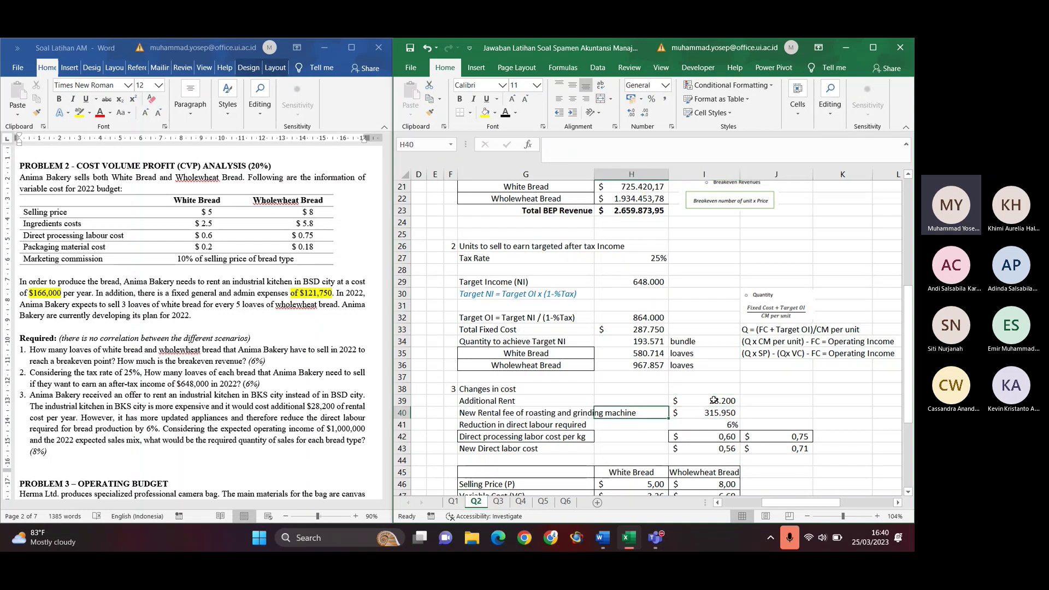
key("Left")
key("Down")
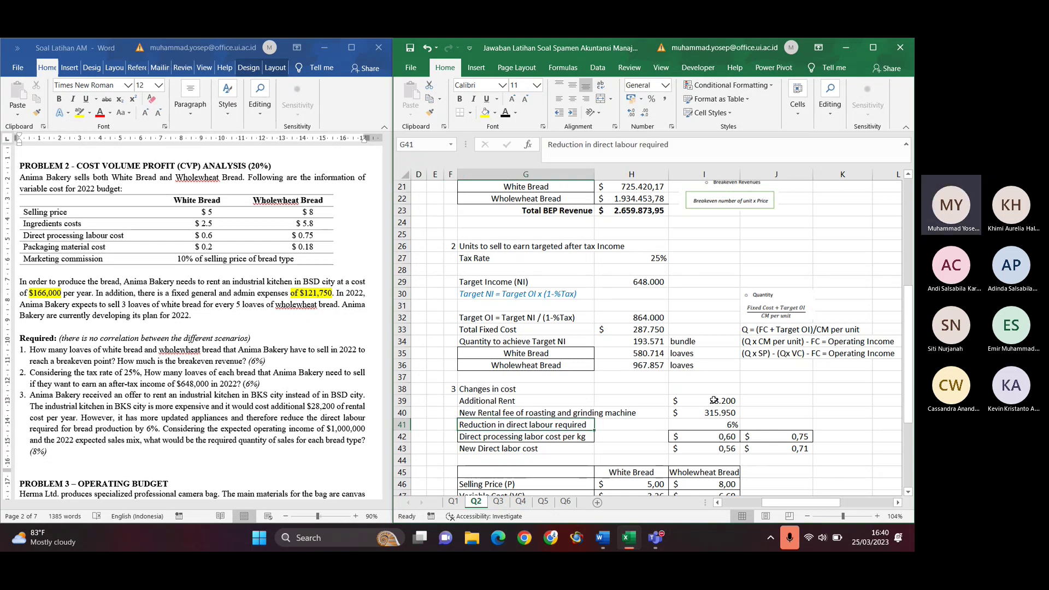
key("Right")
key("Right")
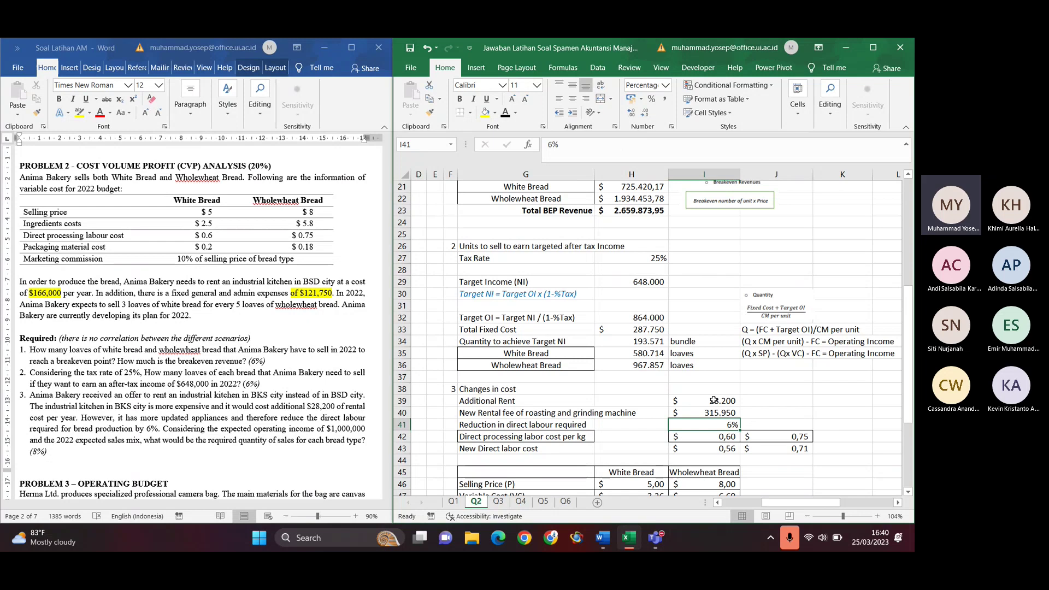
Review the direct processing labor cost per kg in row 42 for both bread types
left_click(502, 435)
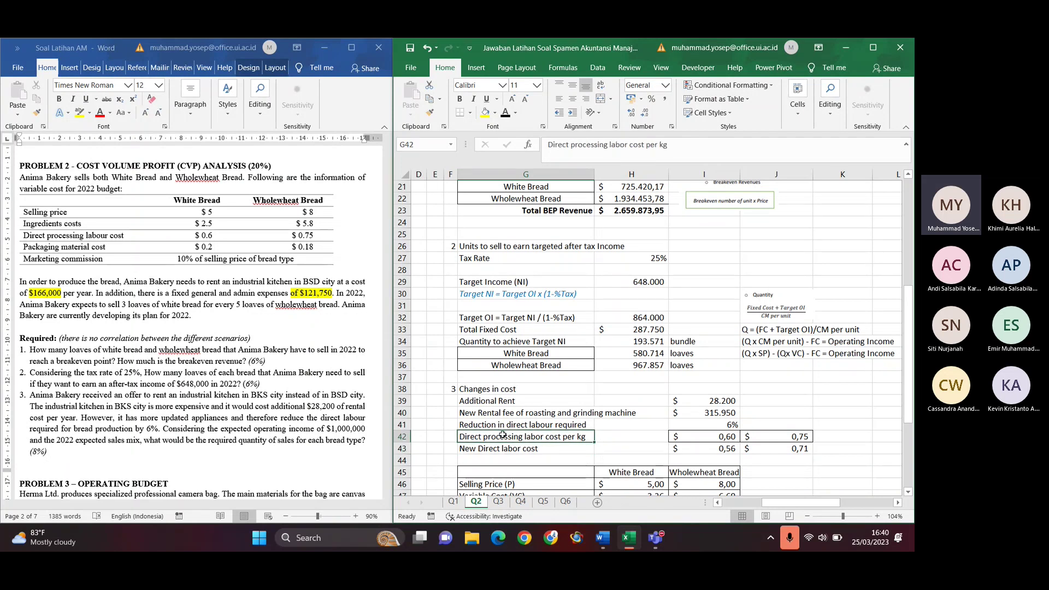
key("Right")
key("Right")
key("Right")
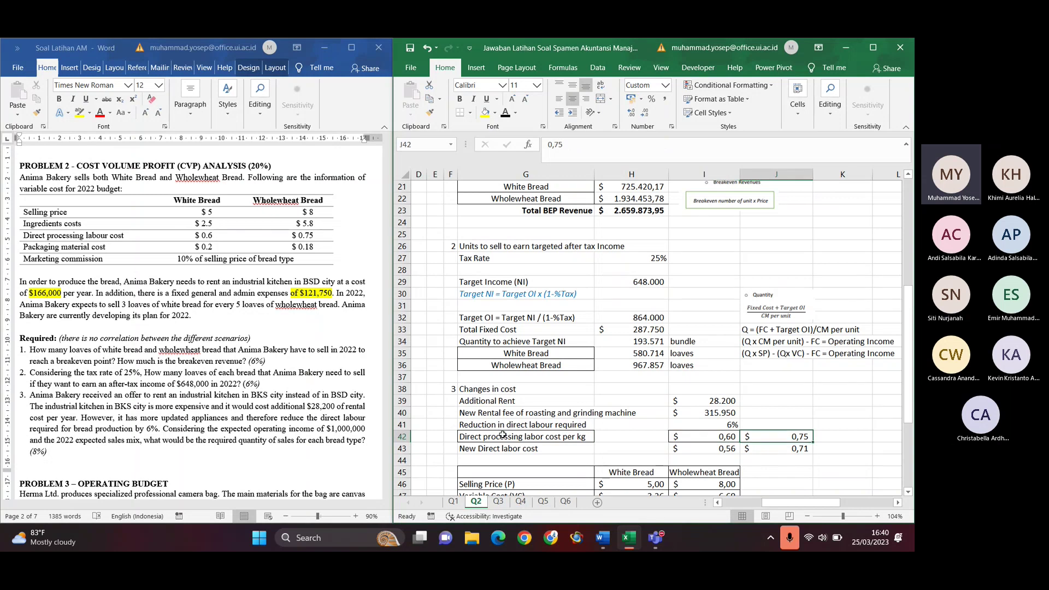
key("Left")
key("Left")
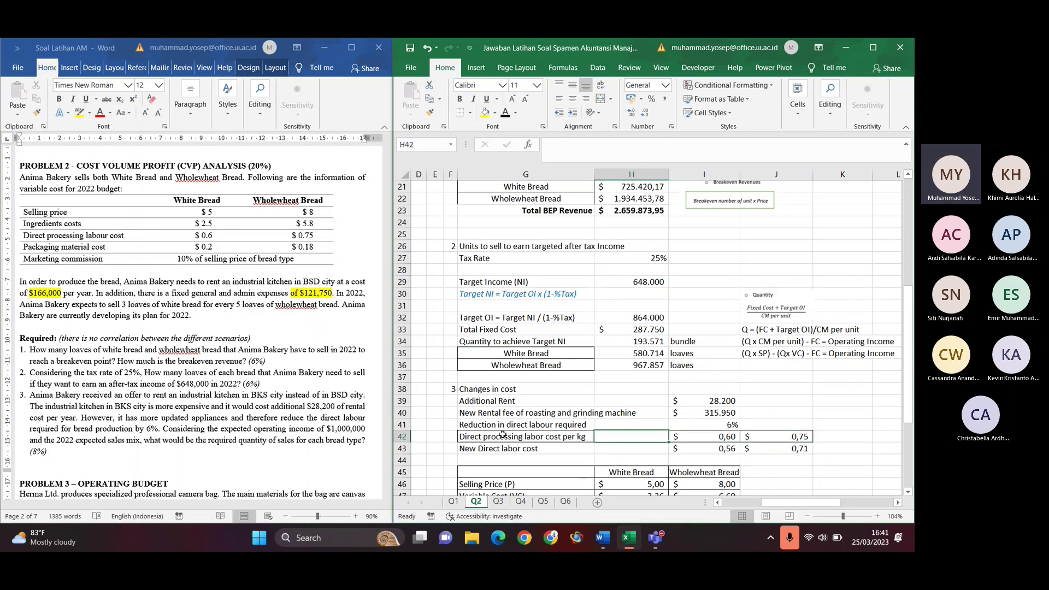
Trace the White Bread new direct labor cost formula in I43 to its original labor cost and the reduction rate
key("Left")
key("Down")
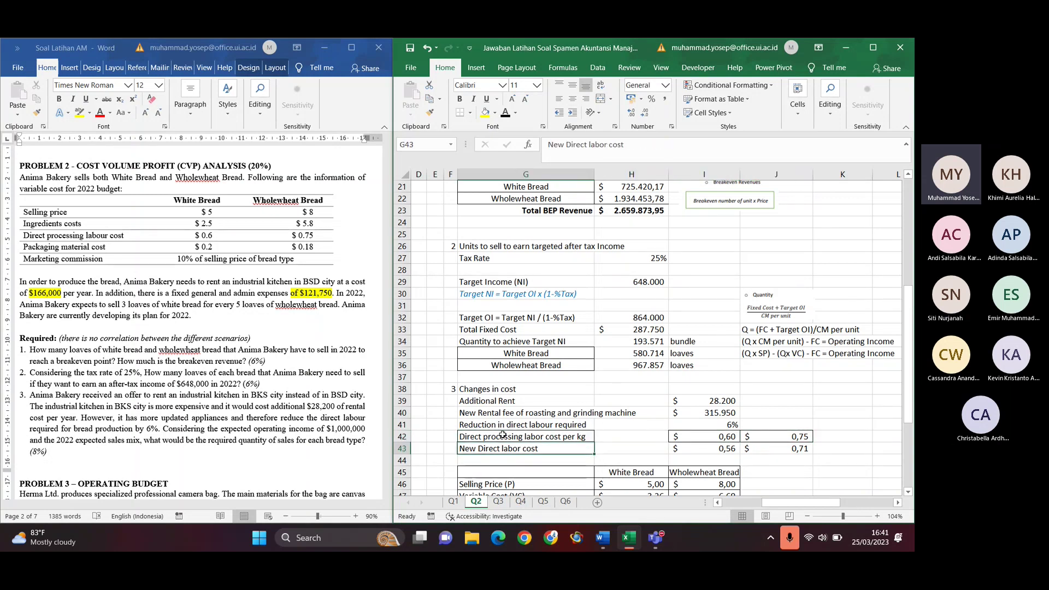
key("Right")
key("Right")
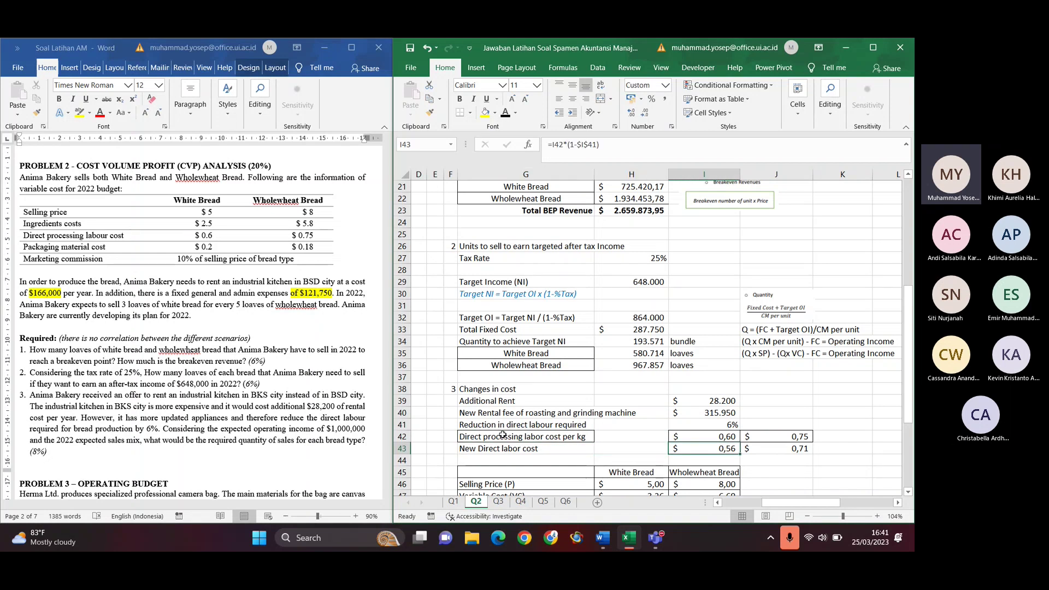
key("Up")
key("Down")
double_click(713, 450)
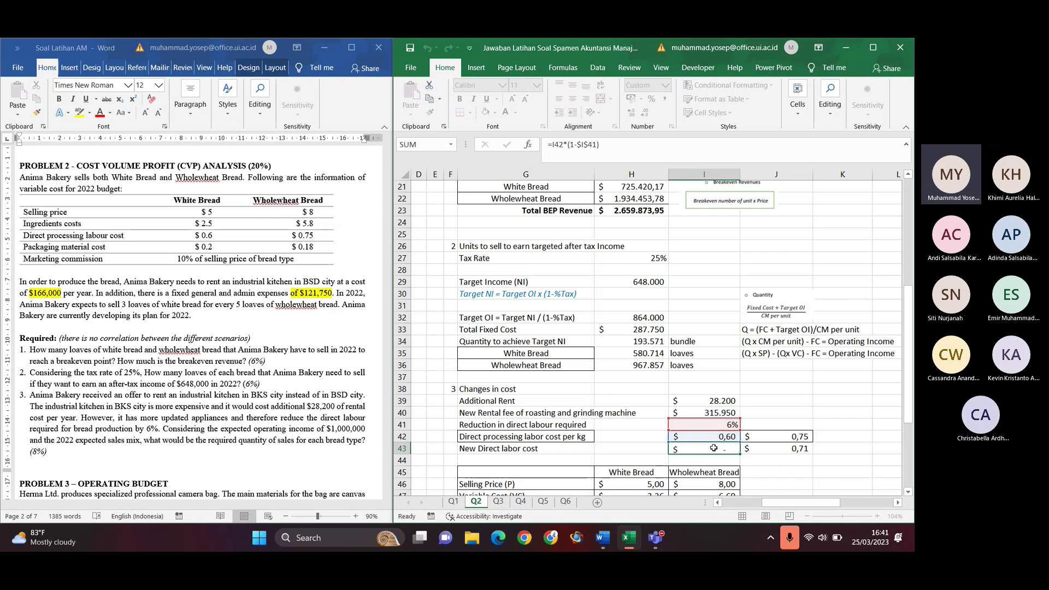
key("Escape")
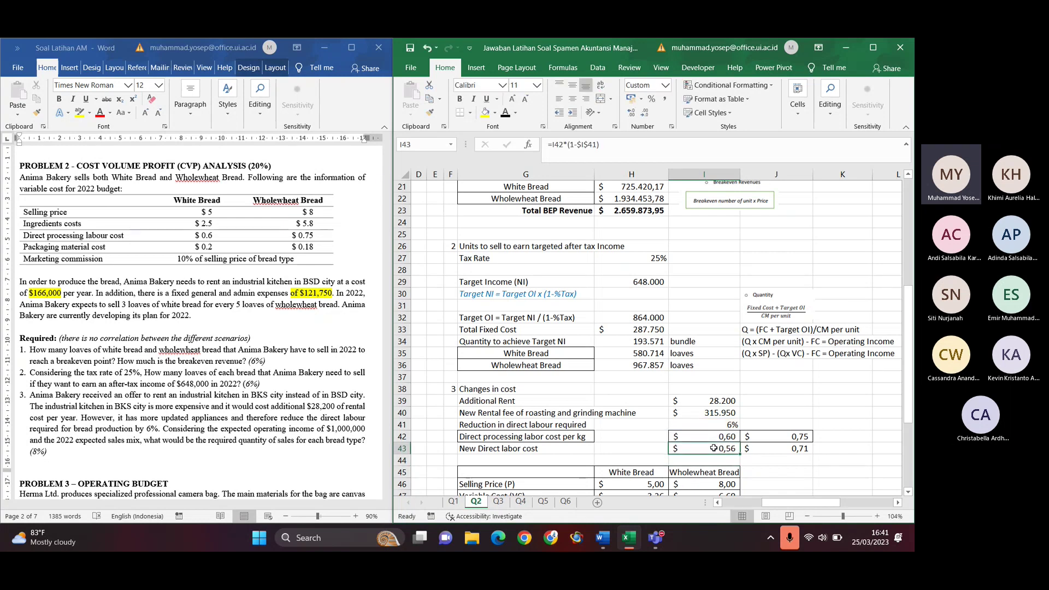
Trace the Wholewheat Bread new direct labor cost formula in J43 to its source cells, and return to the row's label in G43
key("Right")
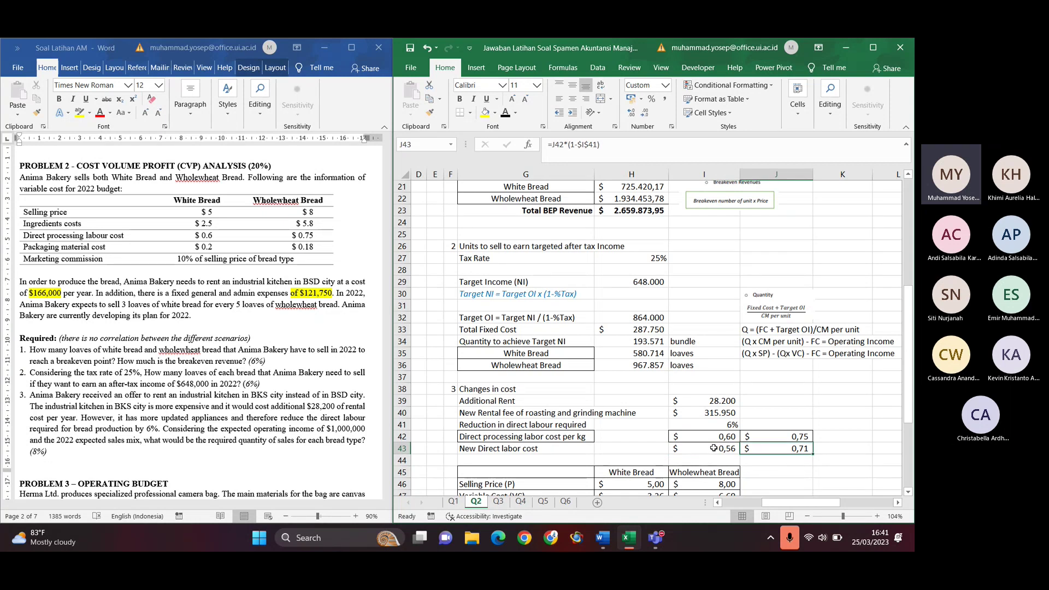
double_click(802, 449)
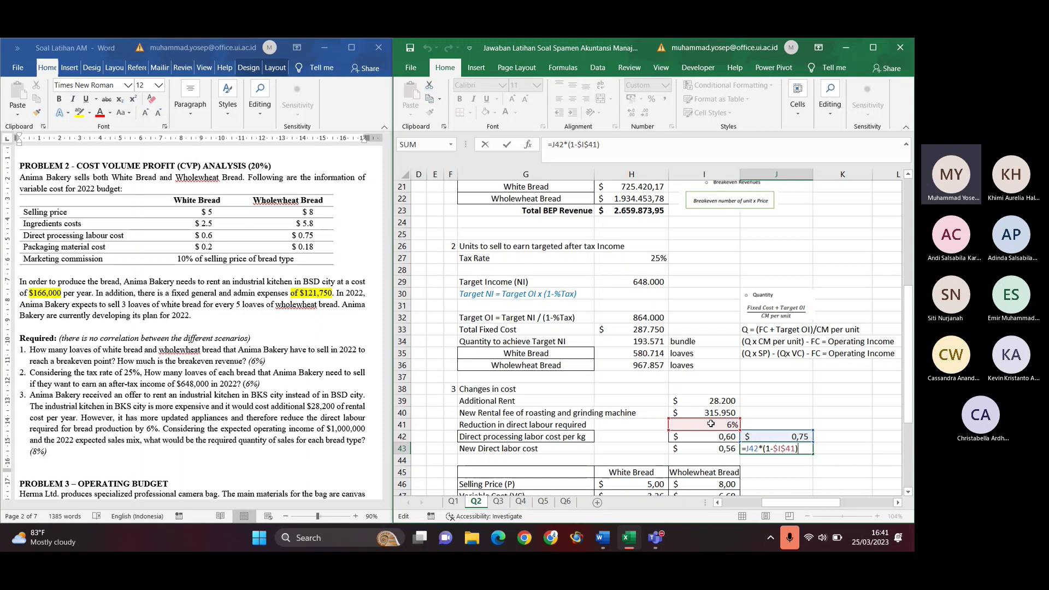
key("ctrl+Return")
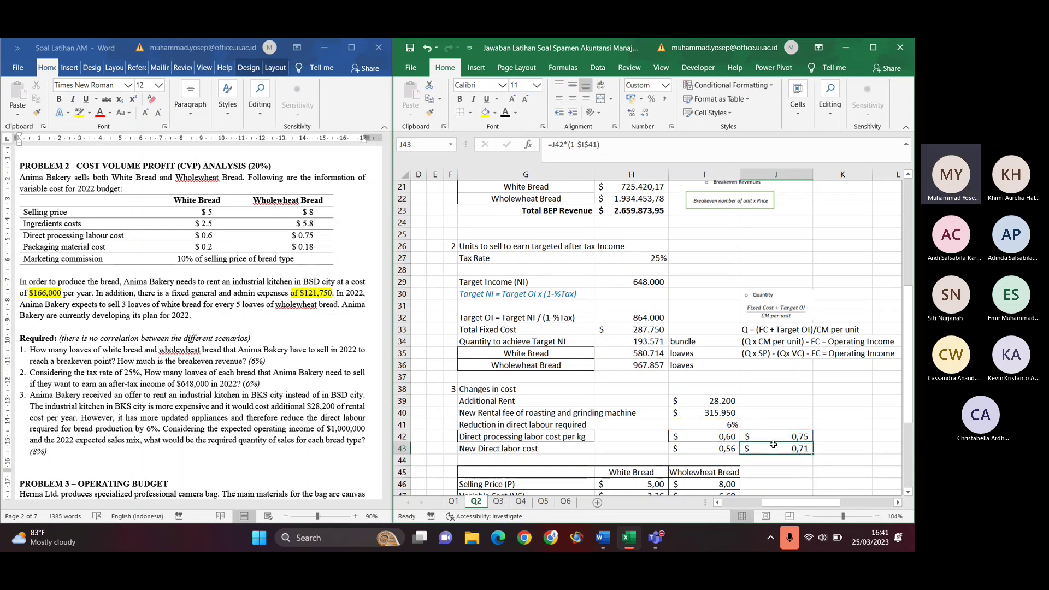
key("Up")
key("Down")
key("Left")
key("Left")
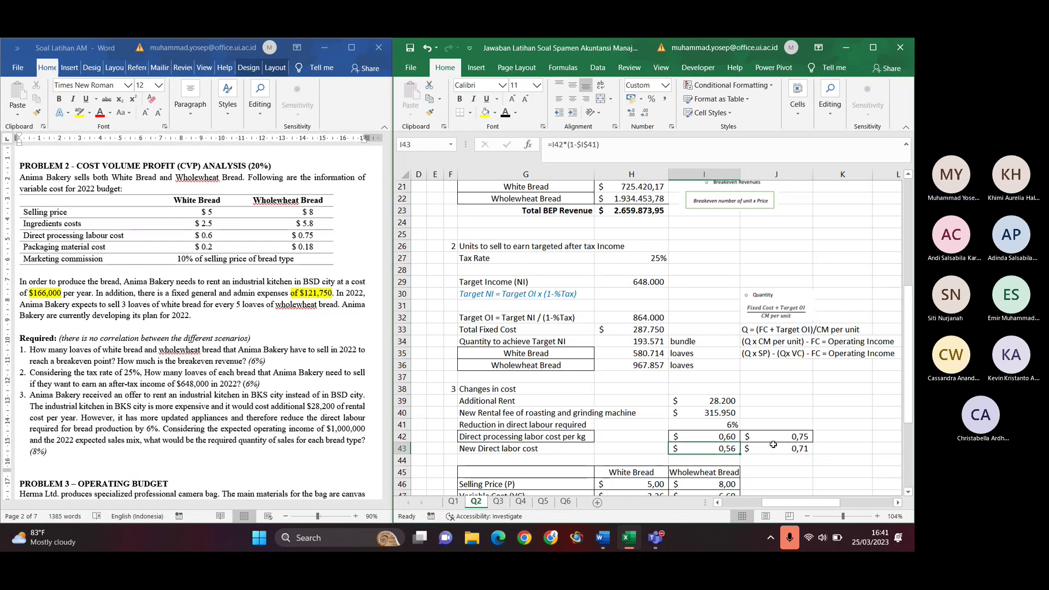
key("Left")
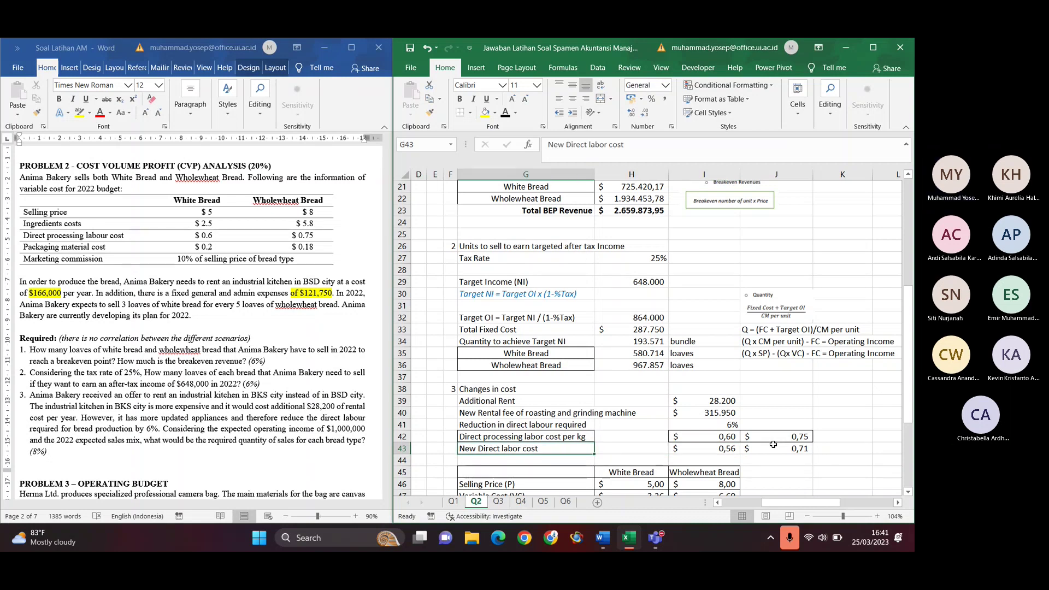
Review the third requirement's revised contribution margin table from its header row to the White Bread selling price in H46
scroll(663, 425, "down", 2)
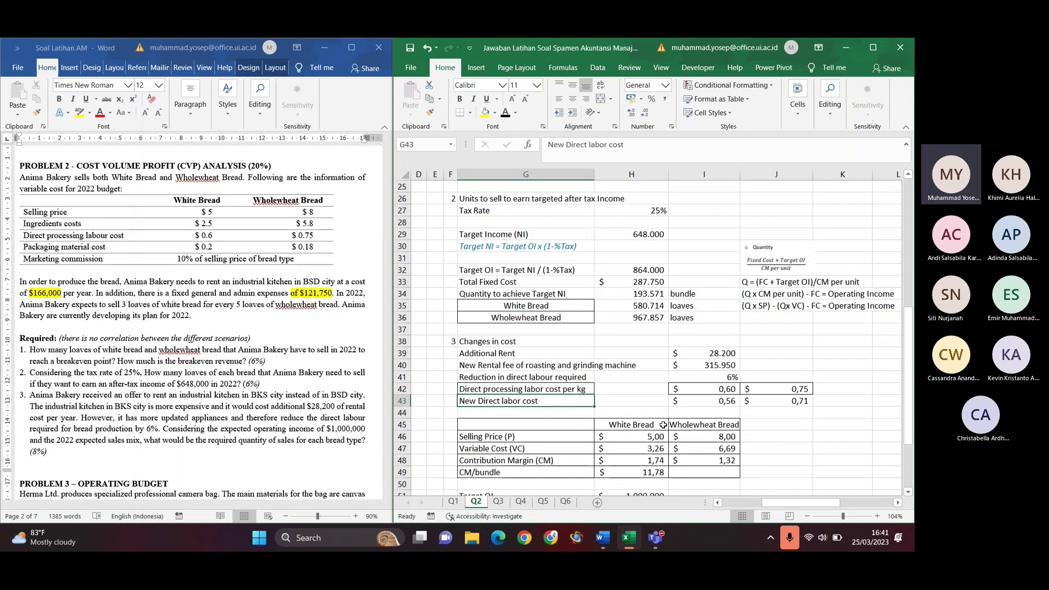
left_click(540, 424)
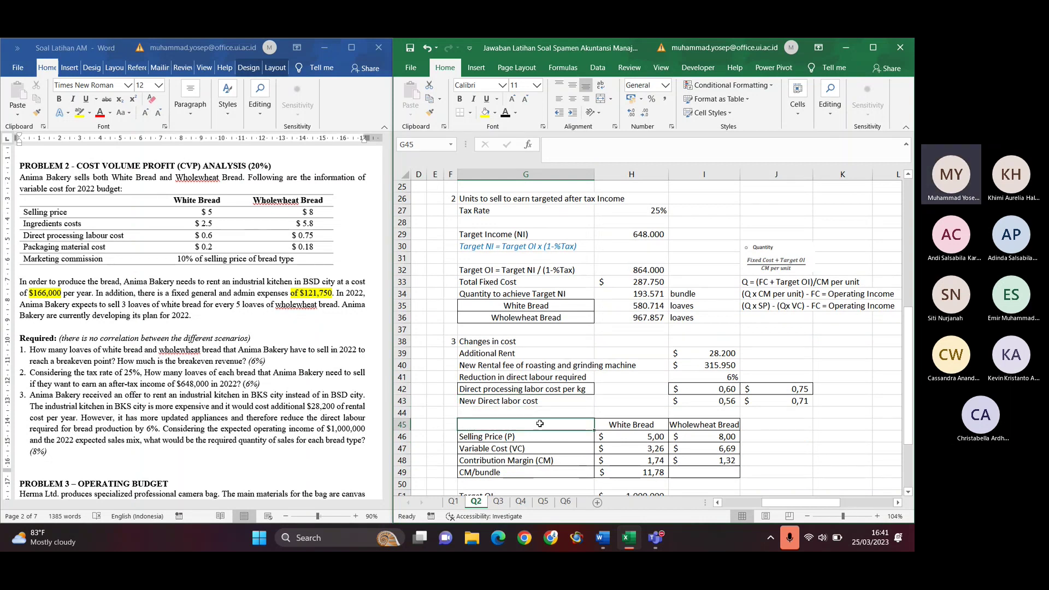
key("Down")
key("Down")
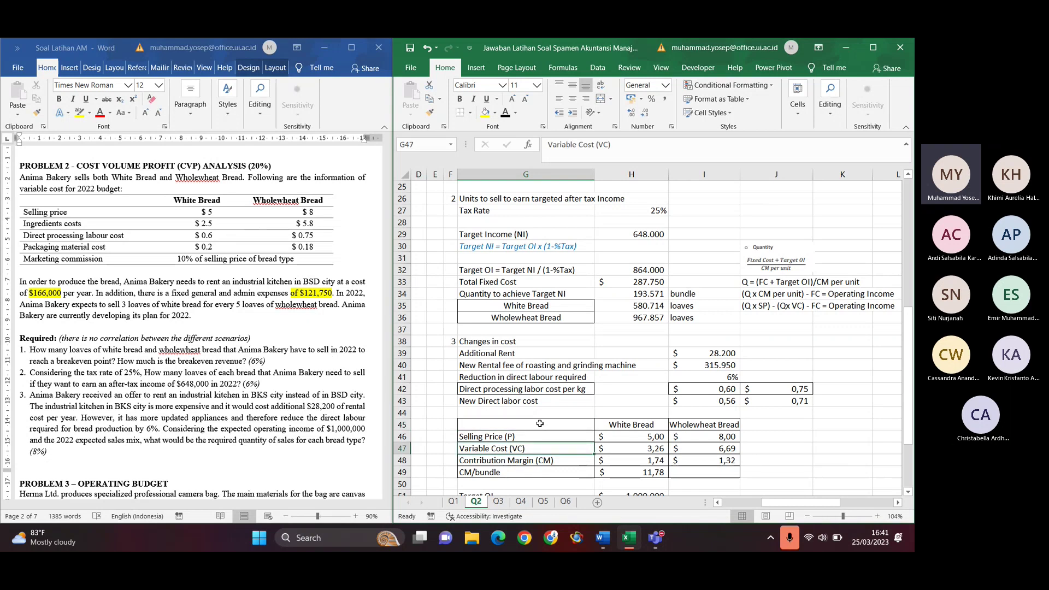
key("Right")
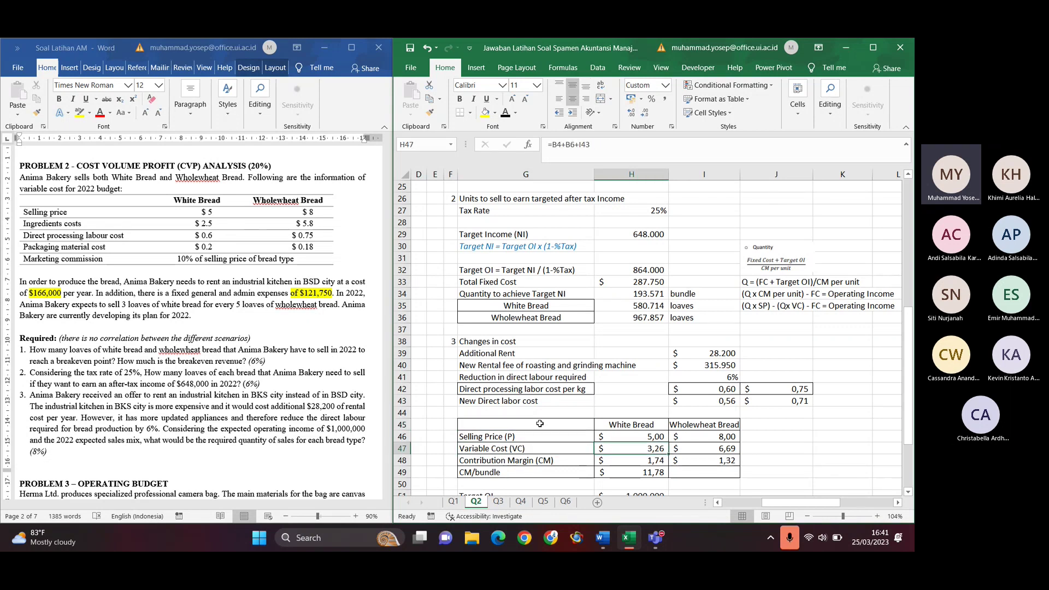
key("Up")
key("Left")
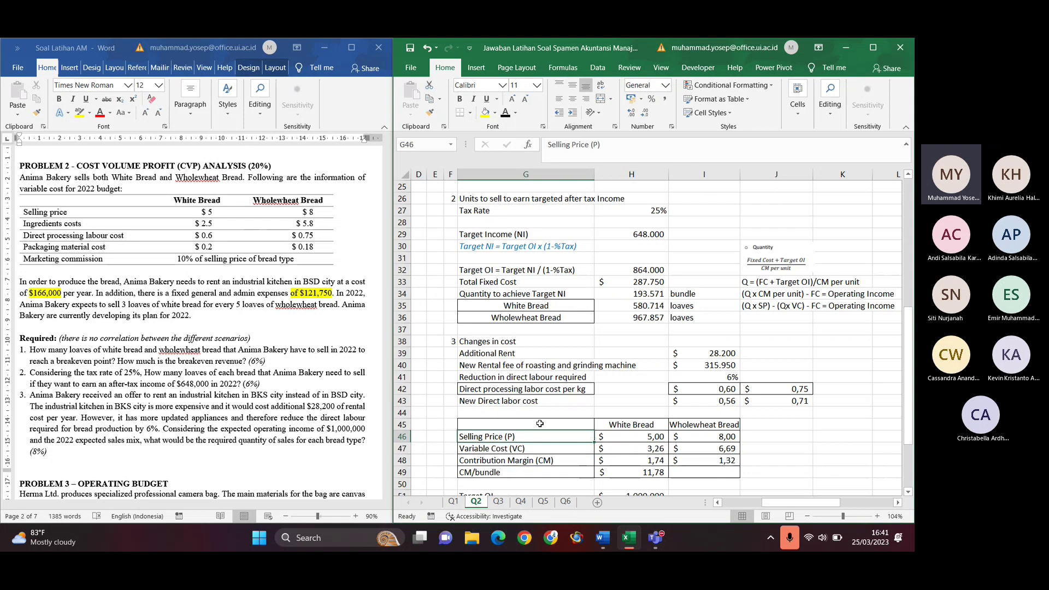
key("Right")
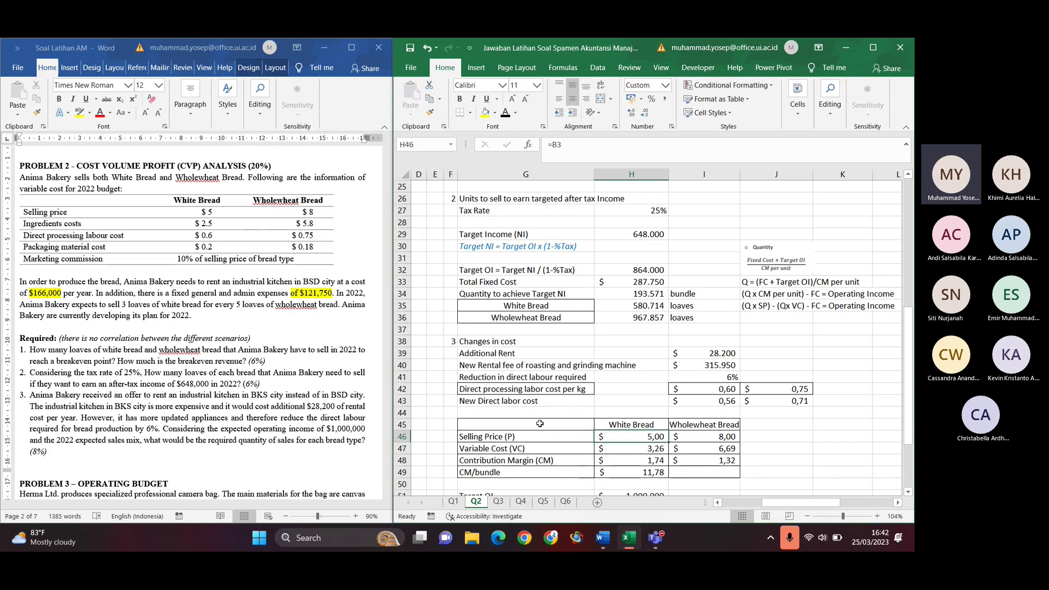
Trace the White Bread variable cost formula in H47 to its ingredient, packaging and new direct labor cost cells
key("Left")
key("Down")
key("Right")
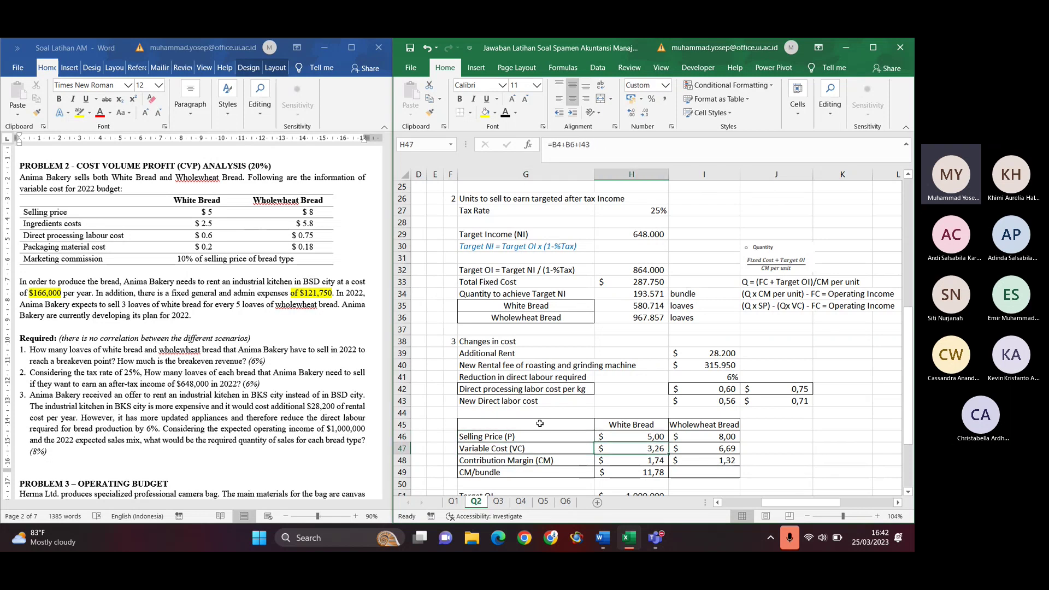
double_click(629, 448)
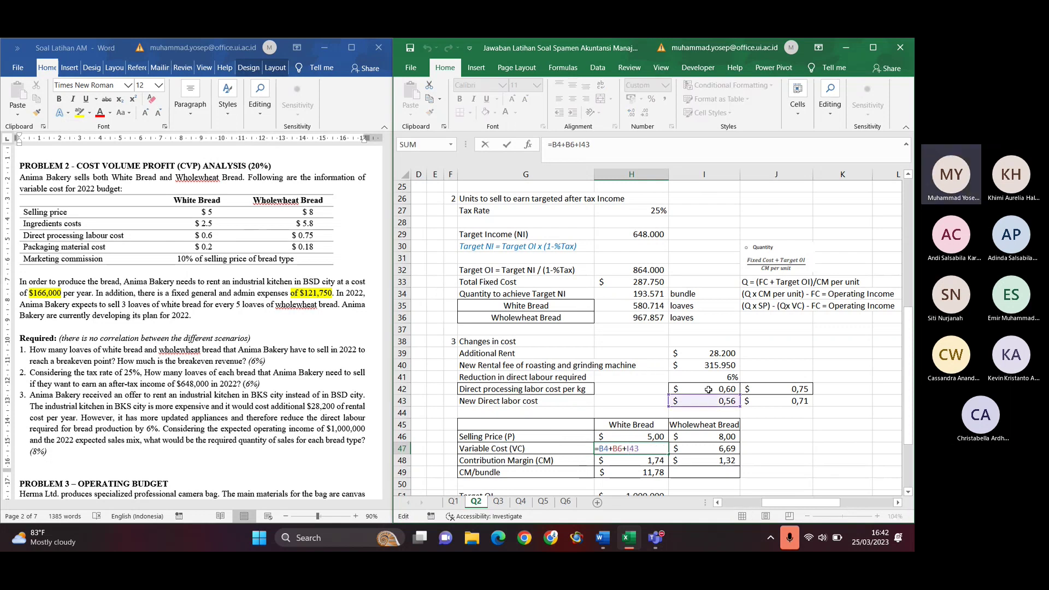
scroll(721, 389, "up", 8)
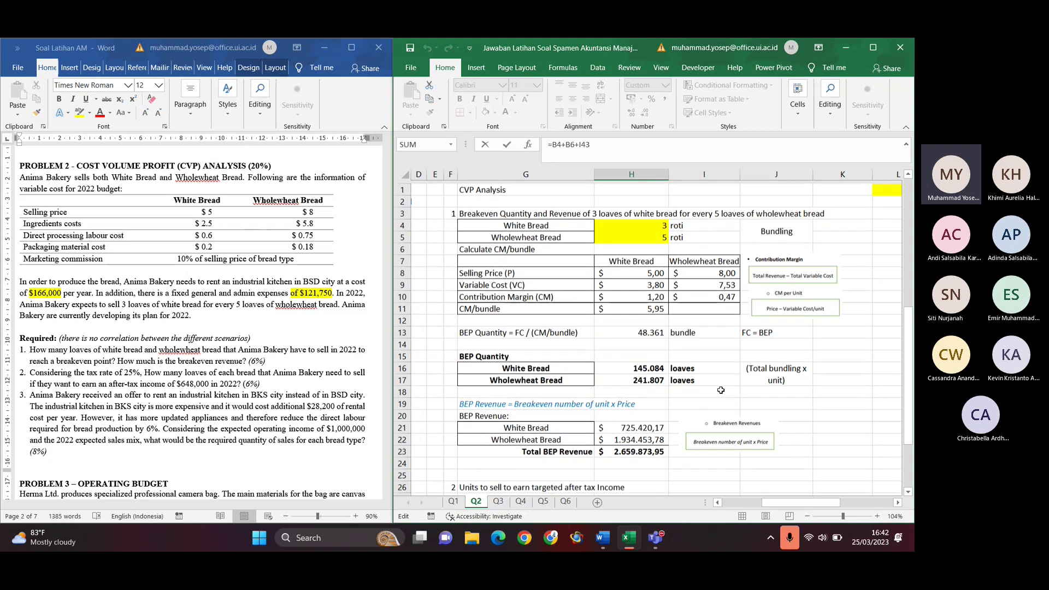
scroll(657, 309, "left", 3)
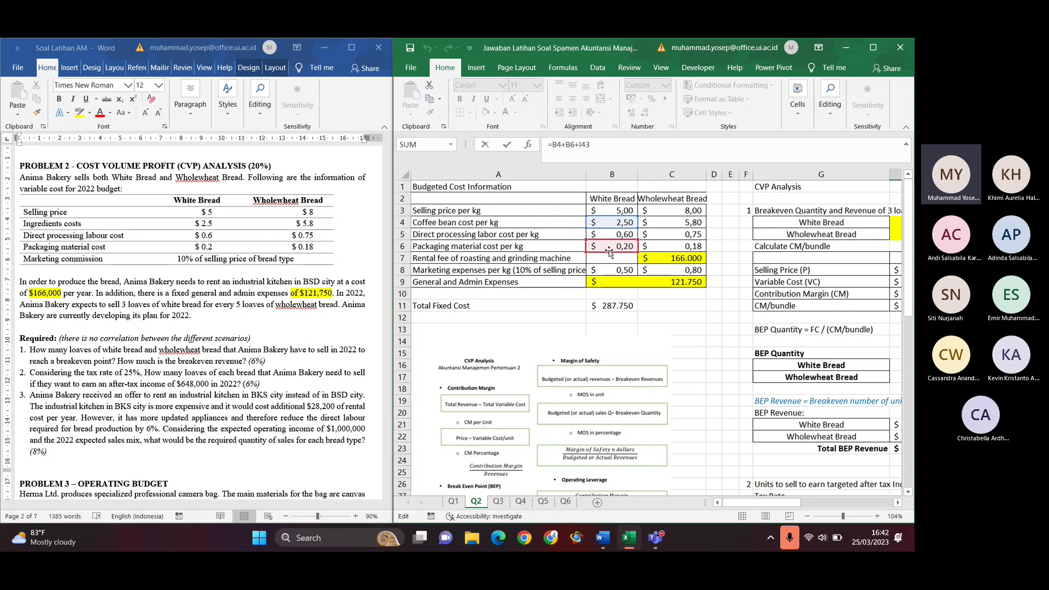
scroll(797, 357, "down", 5)
scroll(798, 357, "right", 3)
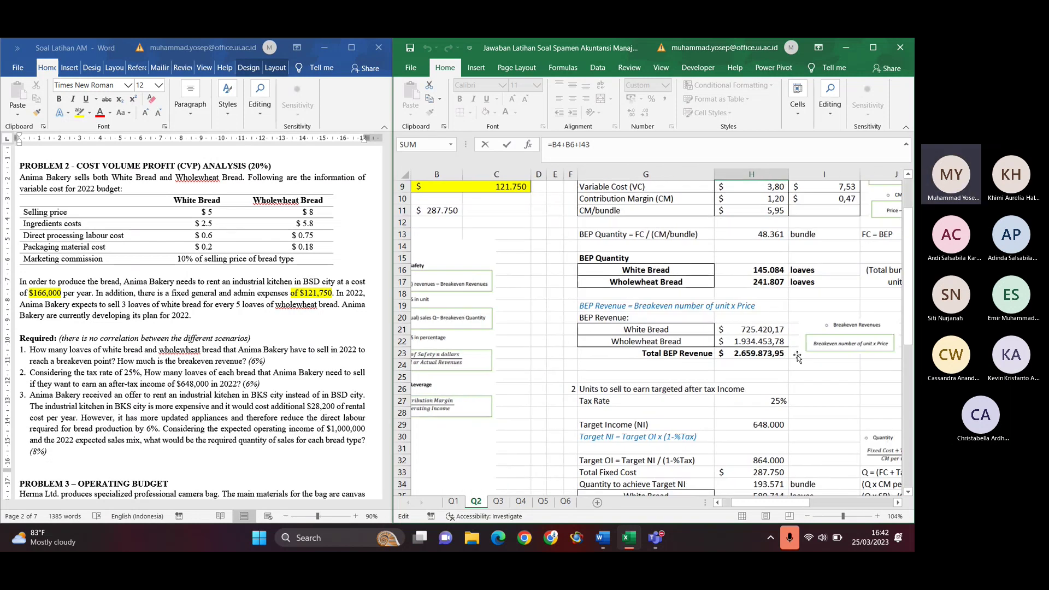
scroll(798, 356, "down", 4)
scroll(798, 357, "right", 1)
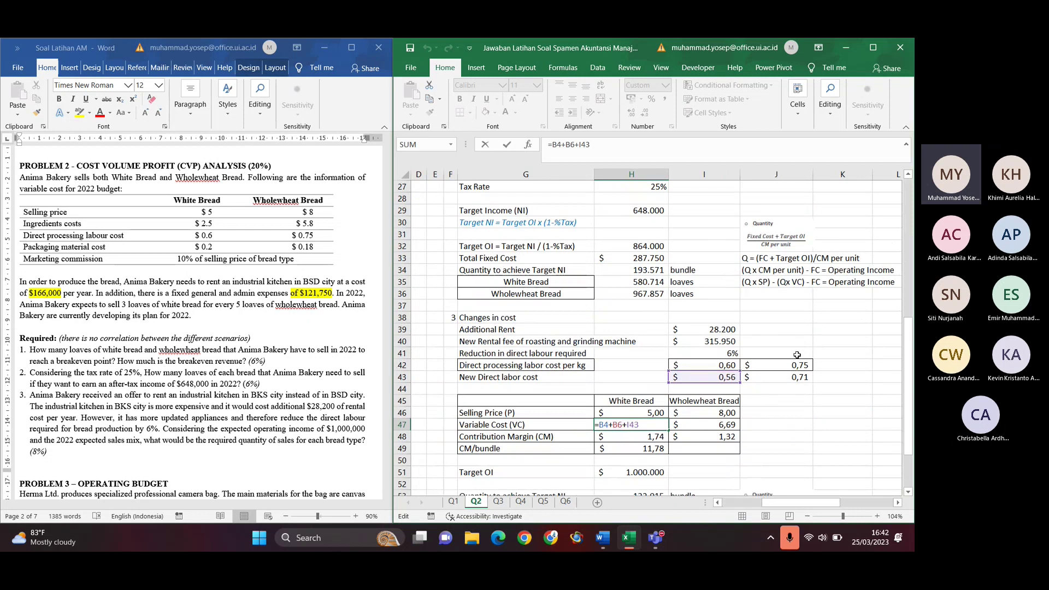
key("Return")
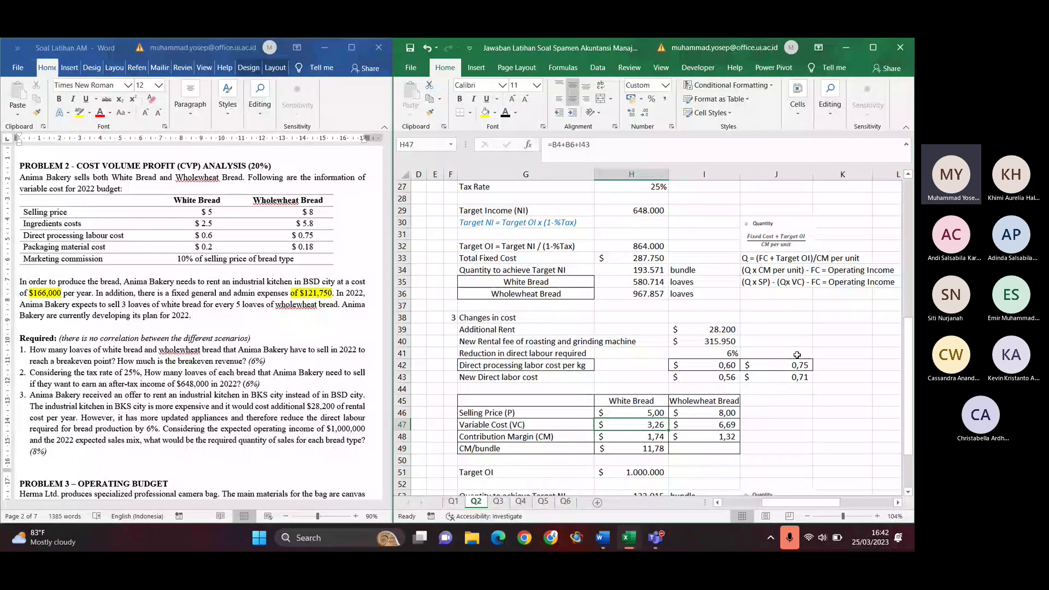
Review the Wholewheat Bread variable cost formula in I47 and both breads' contribution margin formulas in row 48
key("Right")
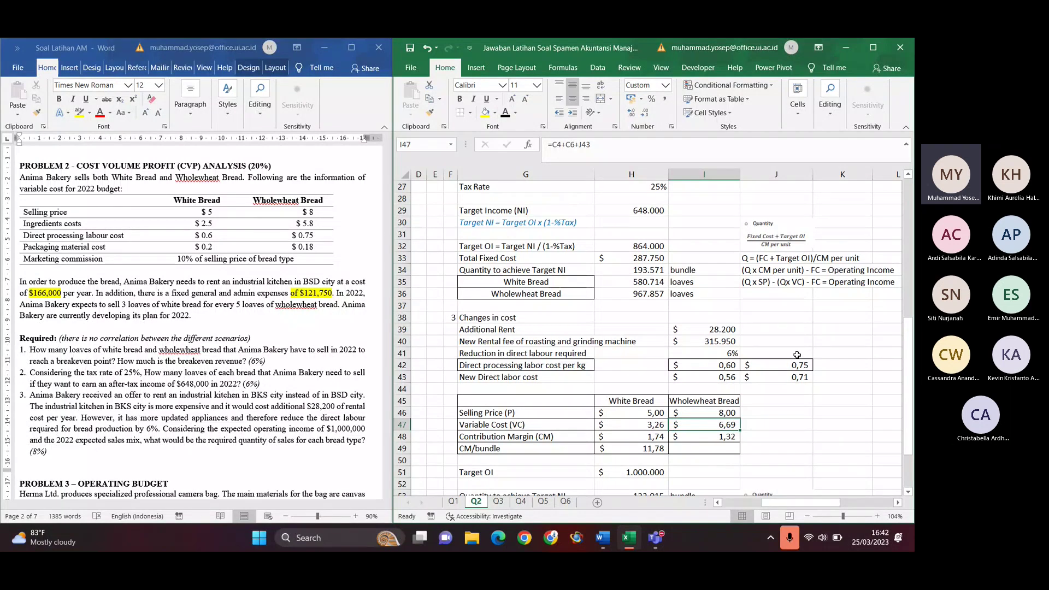
key("Left")
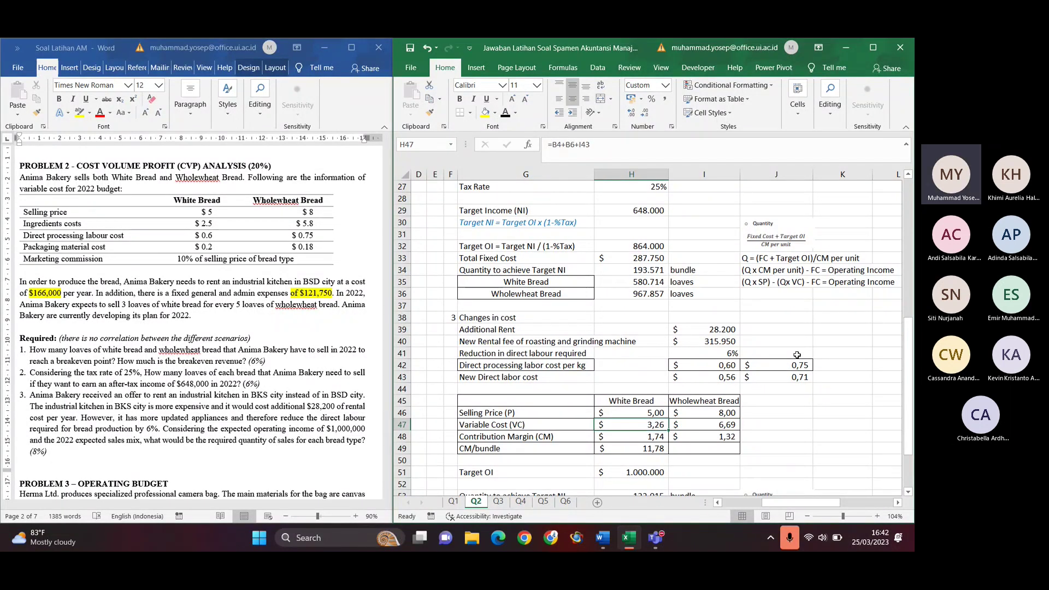
key("Down")
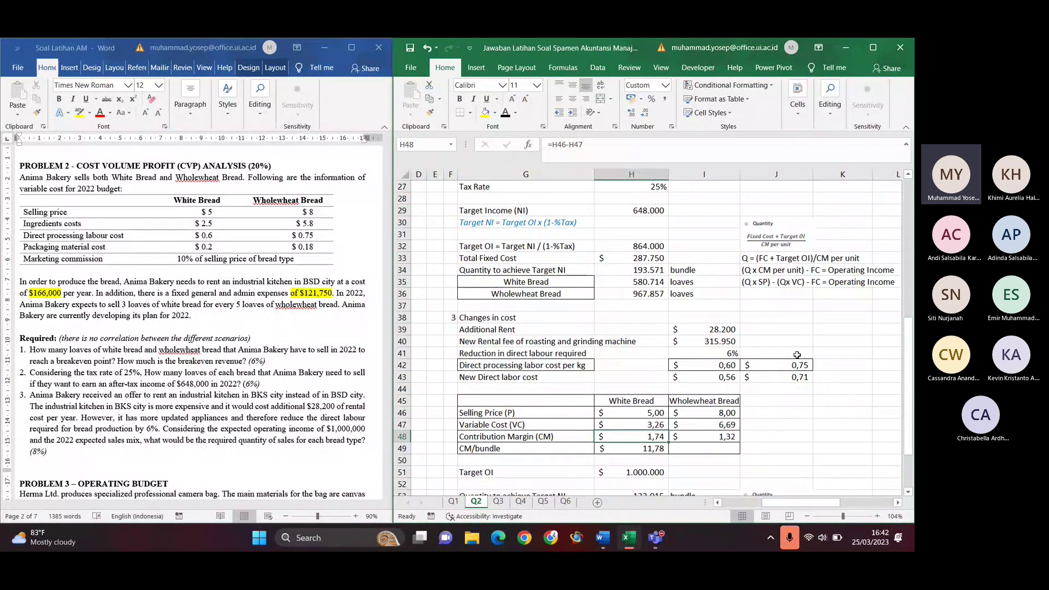
key("Right")
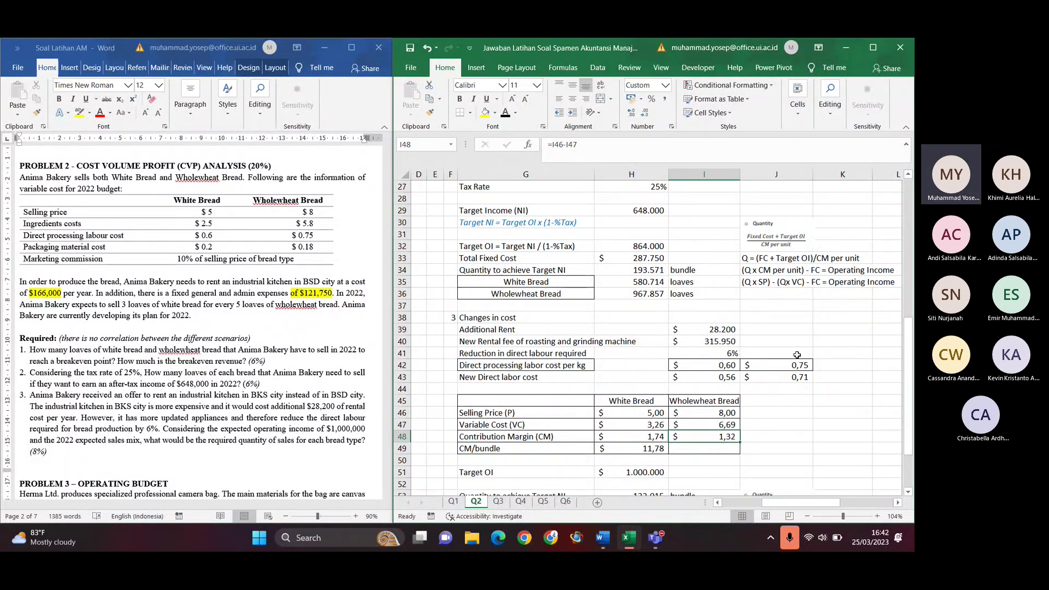
Inspect the CM/bundle formula in H49 and the cells it references, leaving the formula as it is
key("Left")
key("Down")
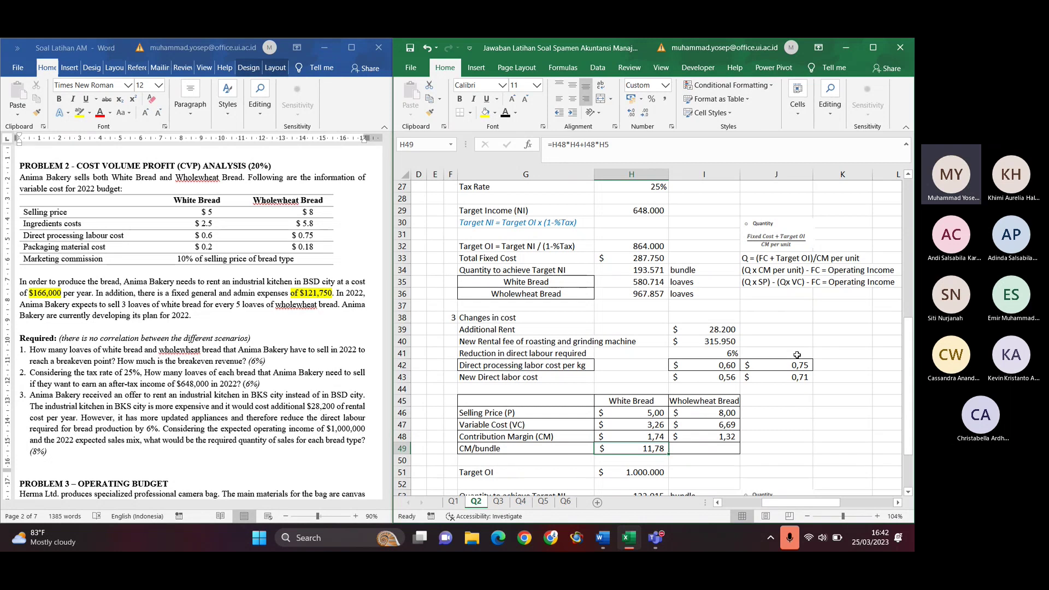
double_click(634, 450)
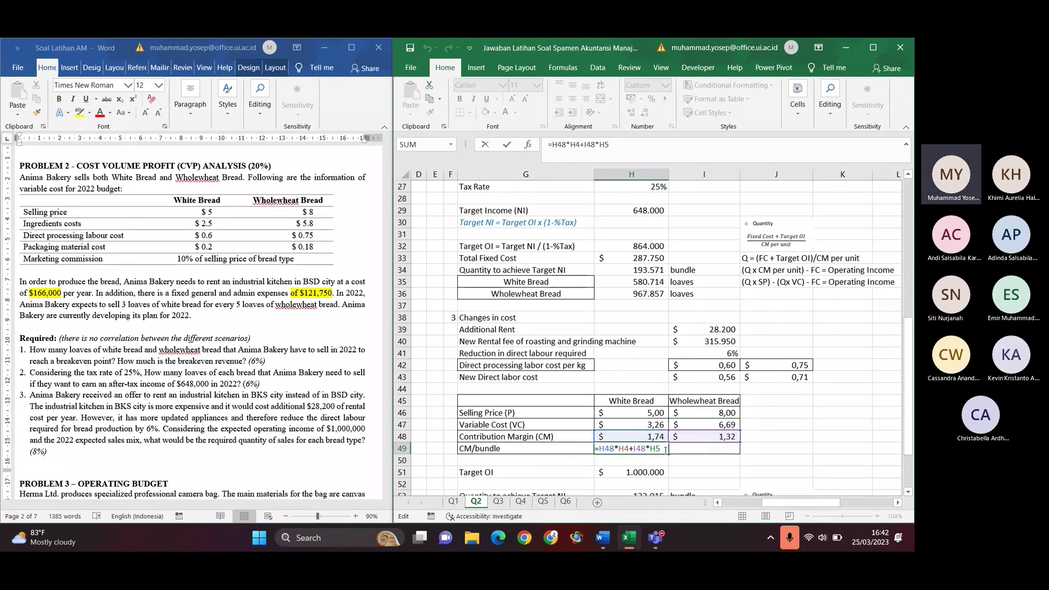
key("Escape")
key("Return")
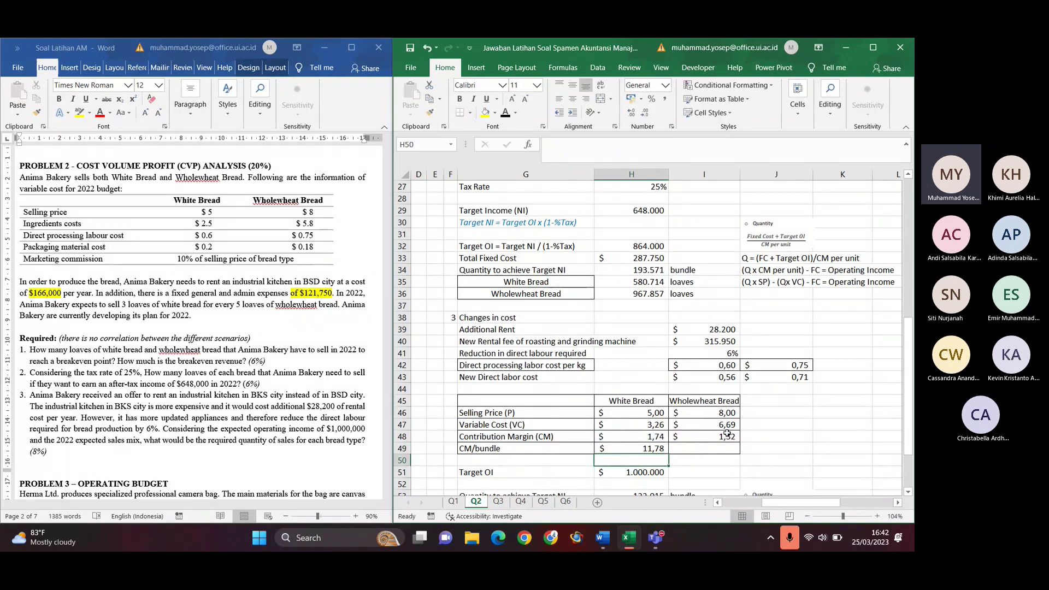
Compare the expected operating income in the Word document's third requirement with the Target OI in H51
scroll(727, 433, "down", 2)
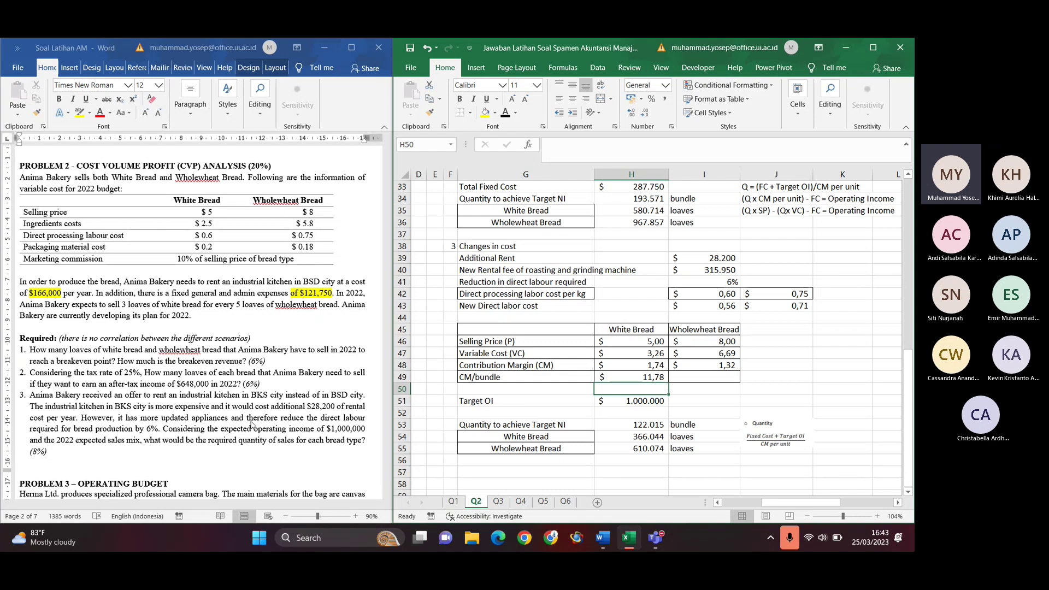
left_click(252, 424)
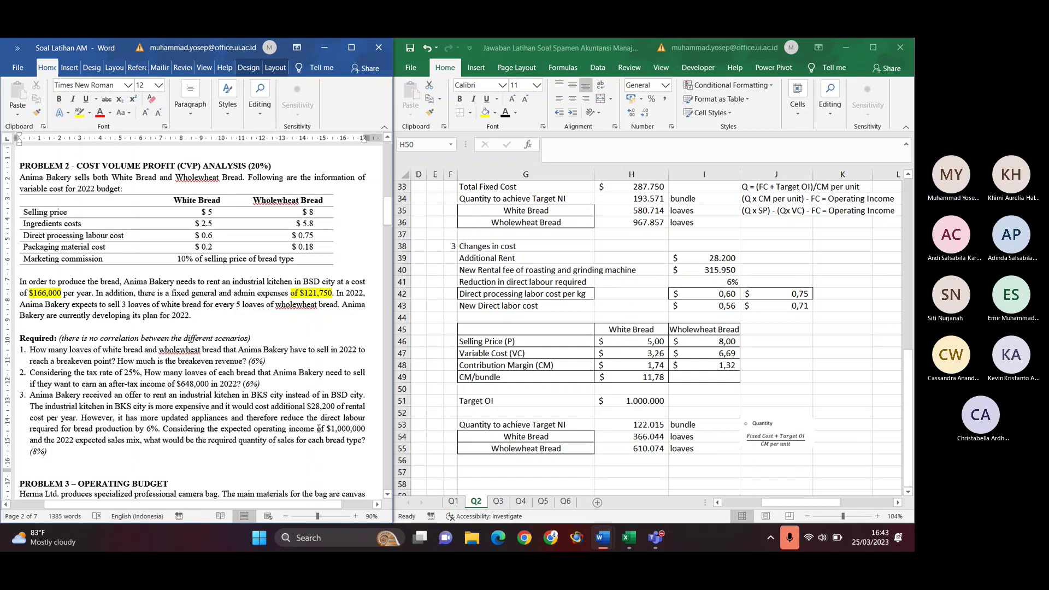
left_click(634, 392)
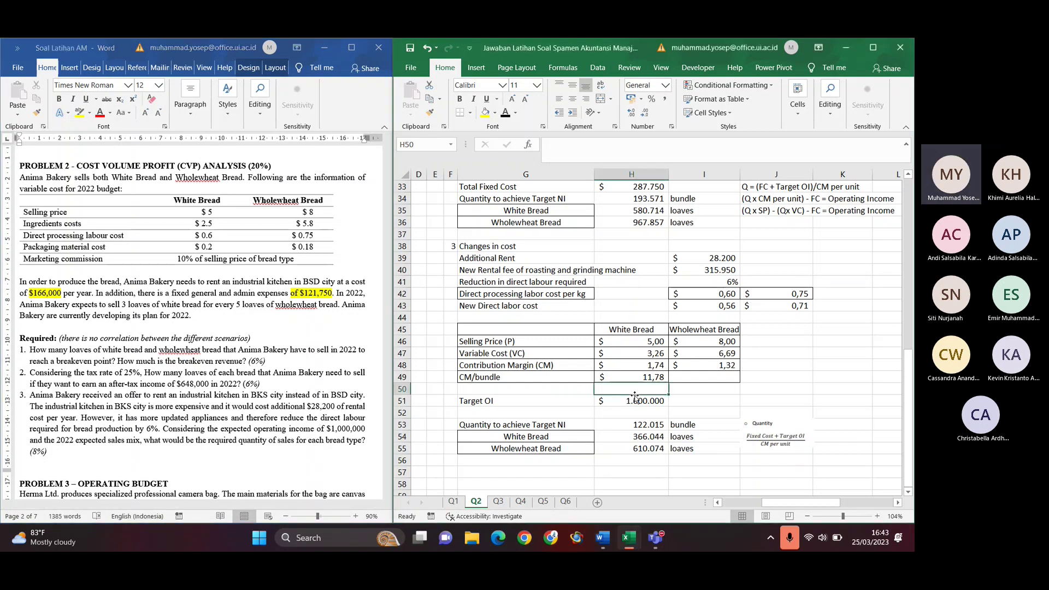
left_click(634, 398)
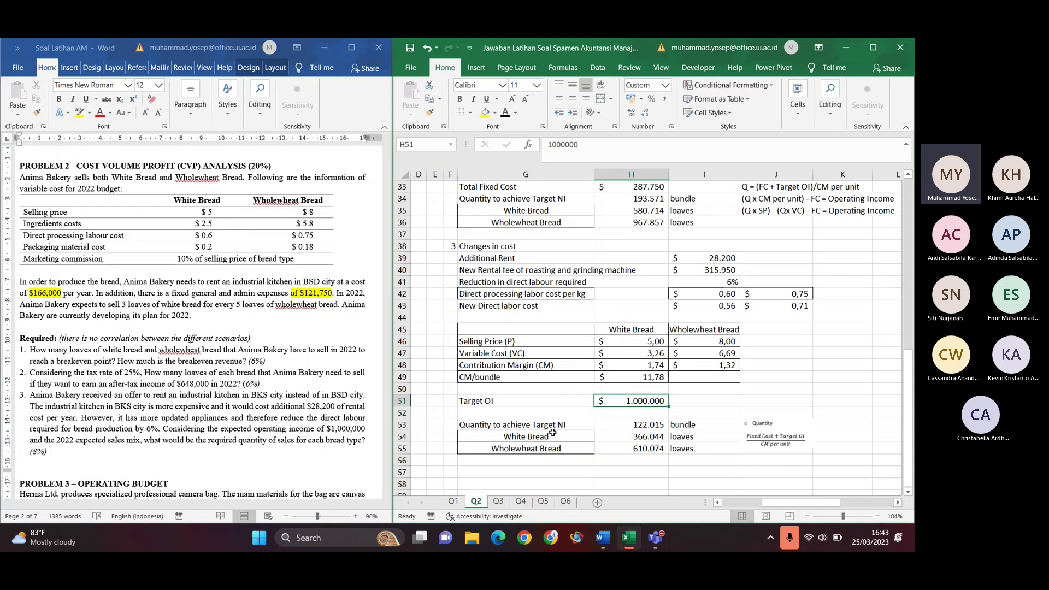
Compare the Quantity to achieve Target NI formula in H53 with the Quantity formula picture beside it
left_click(637, 427)
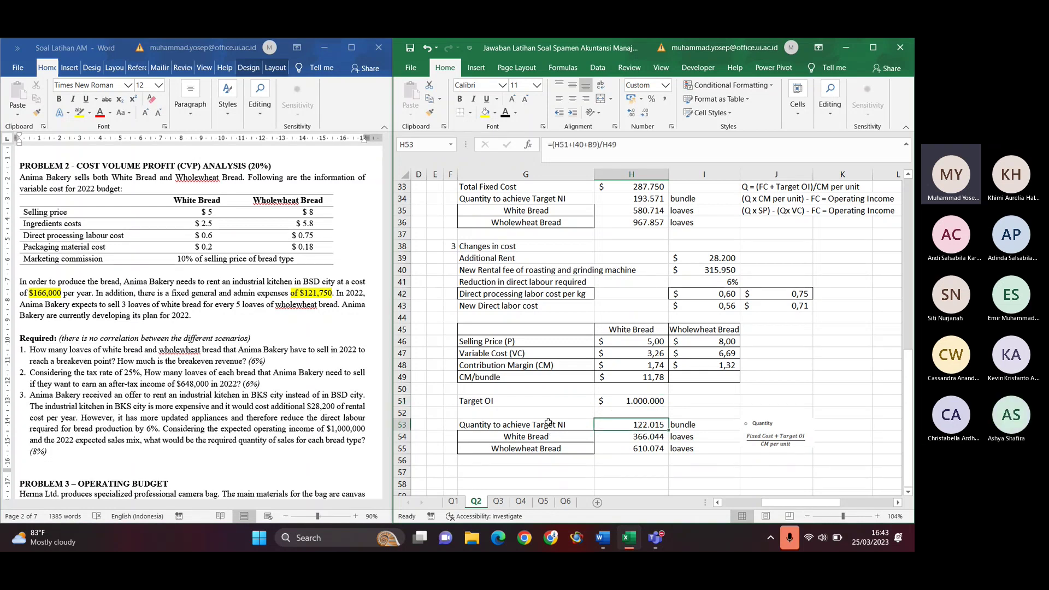
left_click(758, 440)
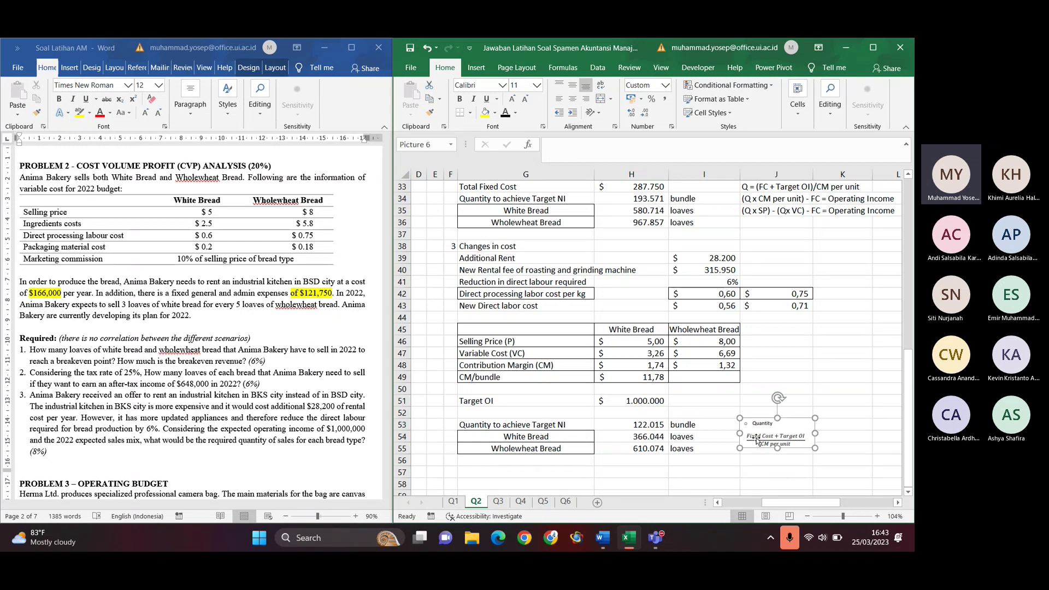
left_click(649, 427)
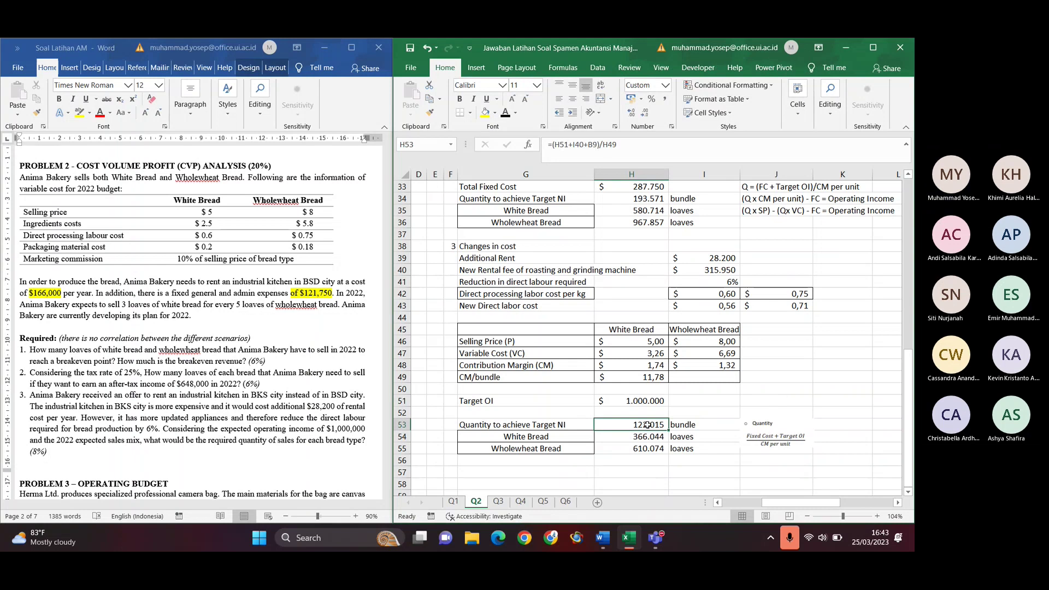
Inspect the formula behind the quantity to achieve target NI in the changes-in-cost section and its referenced cells, leaving it unchanged
double_click(650, 430)
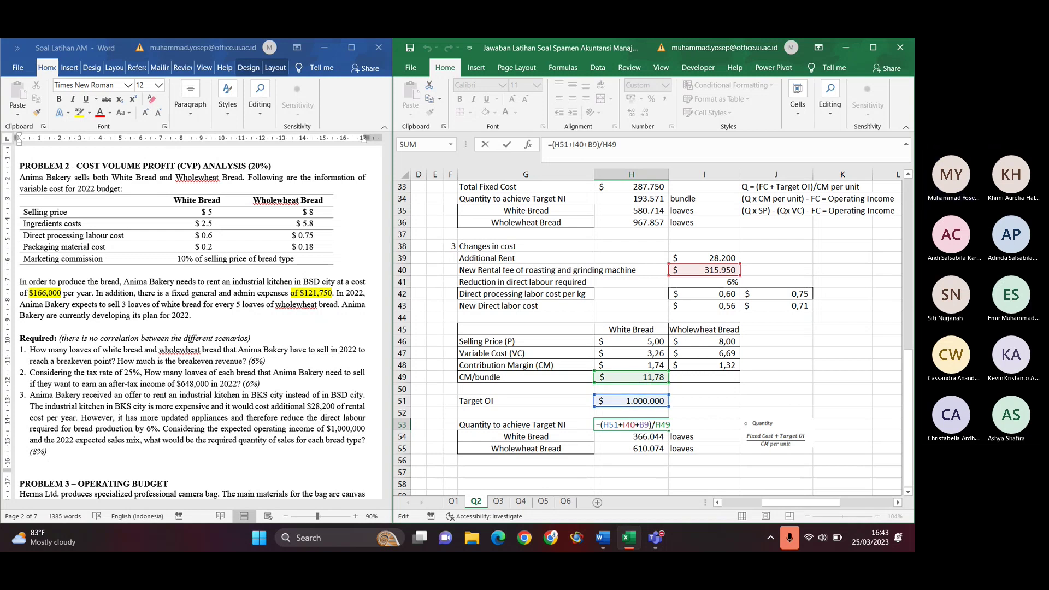
key("Return")
key("Return")
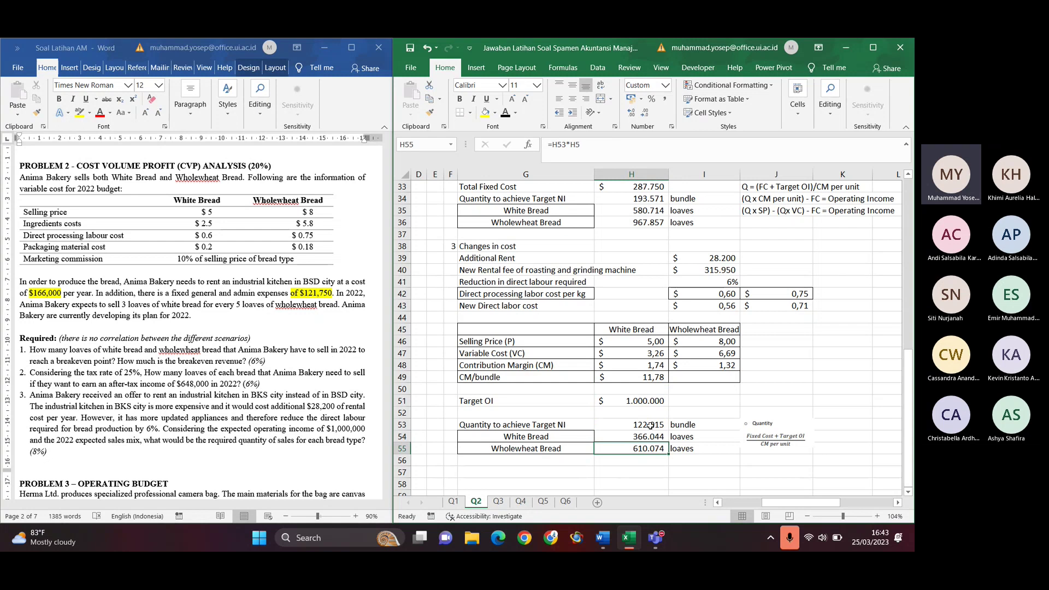
double_click(657, 426)
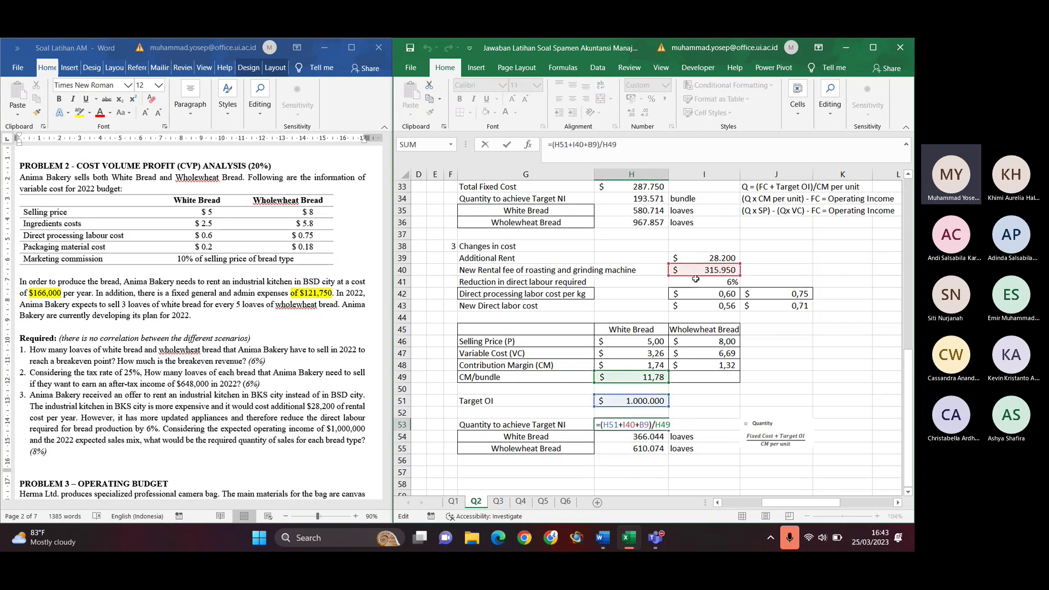
key("Return")
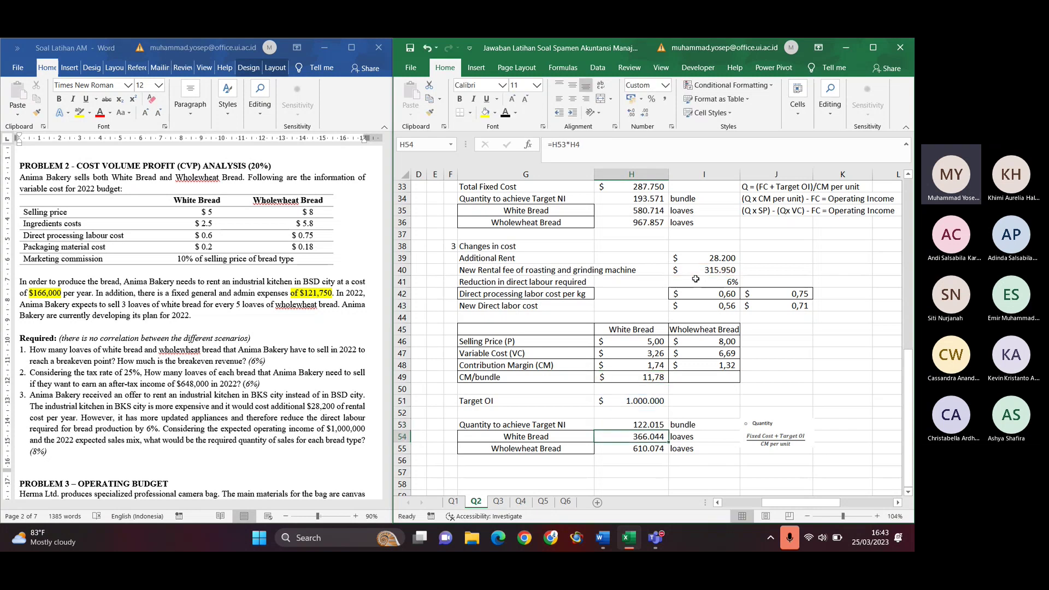
Trace the new rental fee formula in I40 back to the total fixed cost and the additional rent
left_click(721, 269)
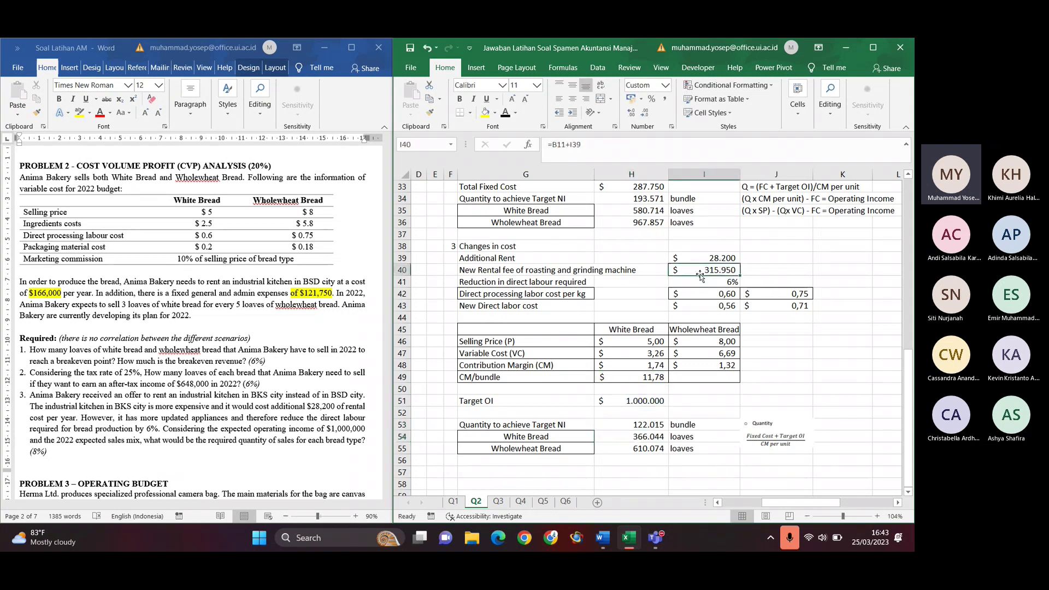
double_click(689, 271)
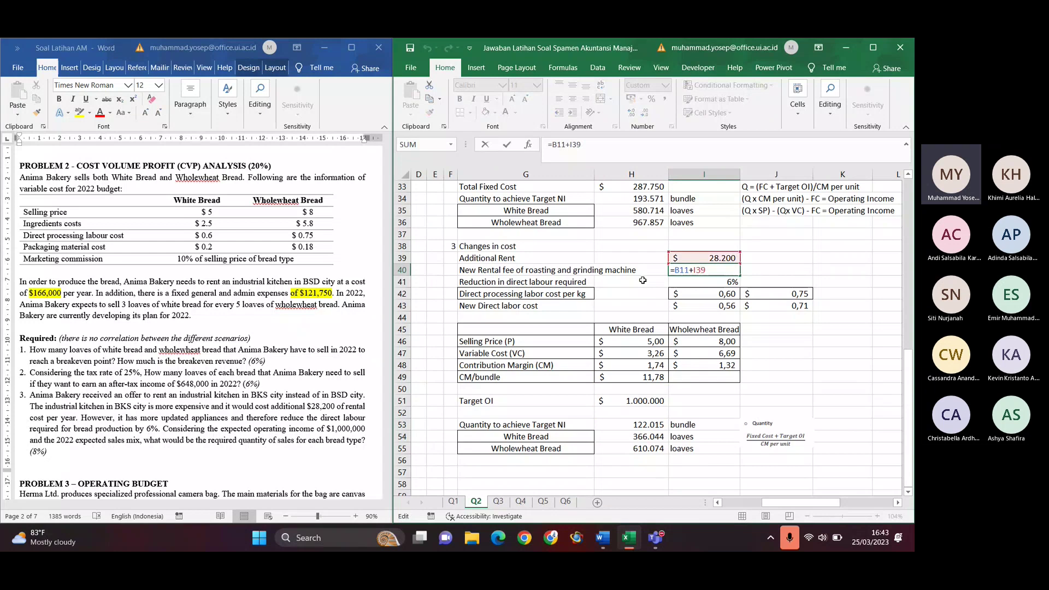
scroll(643, 280, "up", 6)
scroll(599, 283, "left", 3)
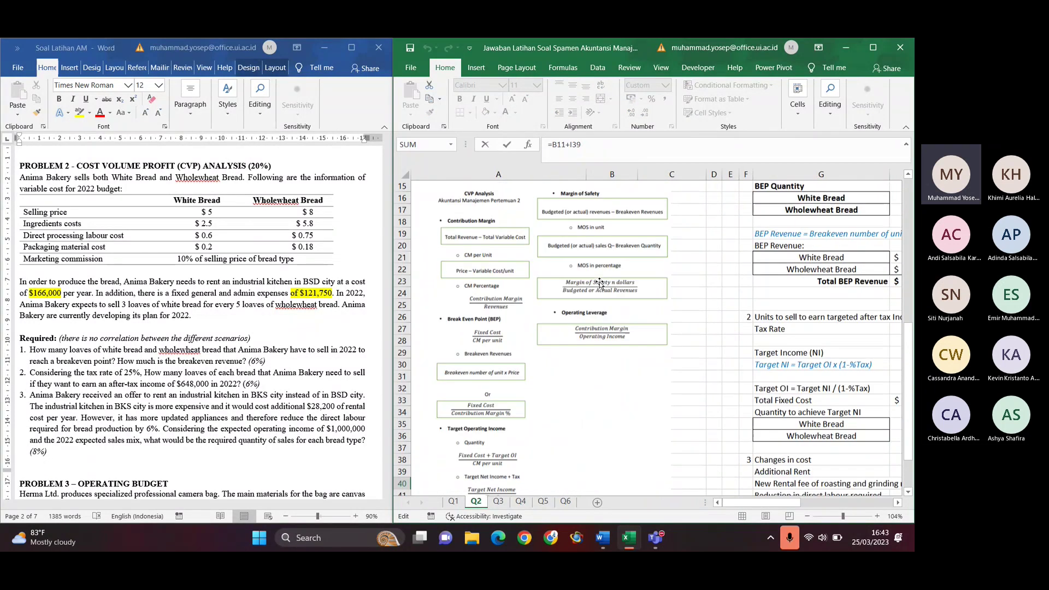
scroll(599, 284, "up", 5)
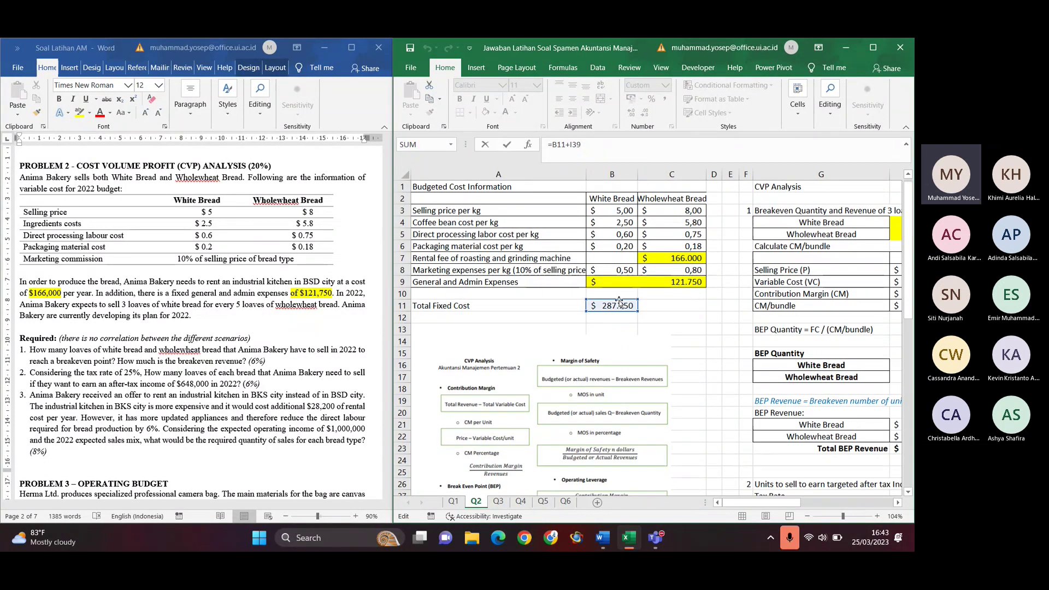
scroll(619, 303, "right", 1)
scroll(628, 306, "down", 7)
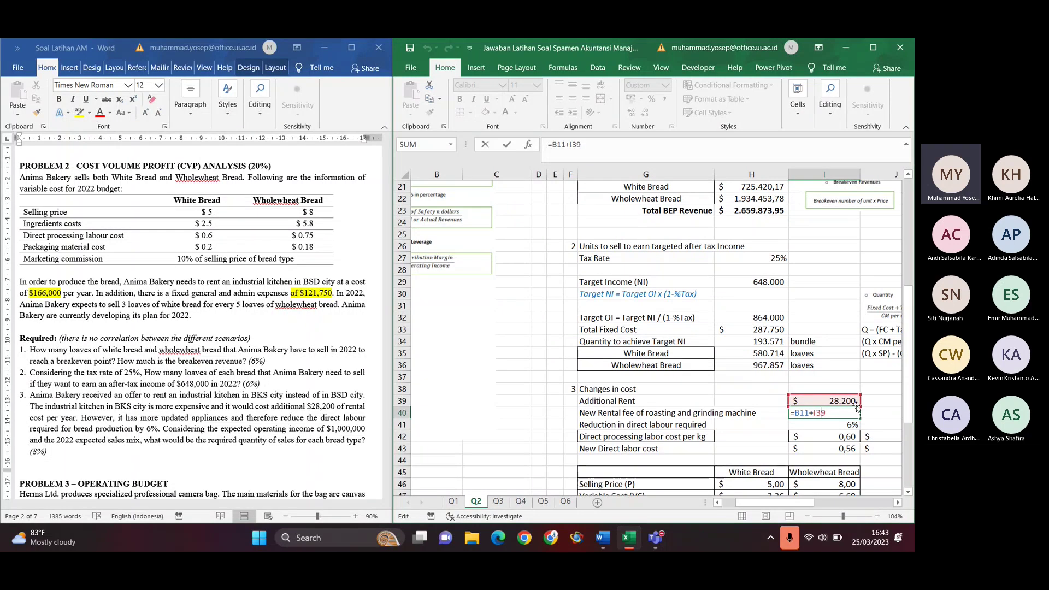
key("Return")
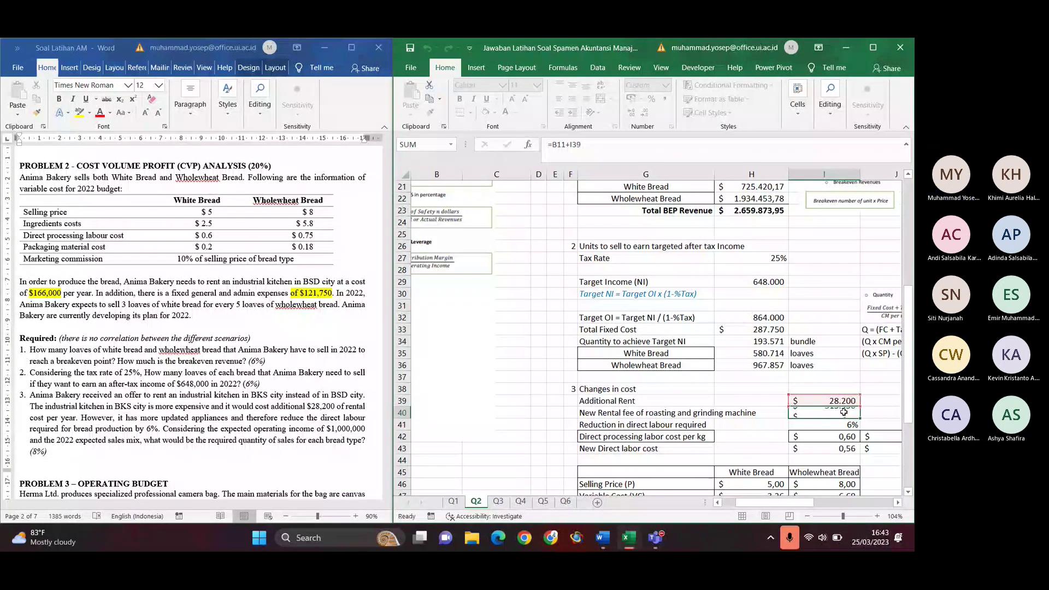
scroll(844, 413, "down", 3)
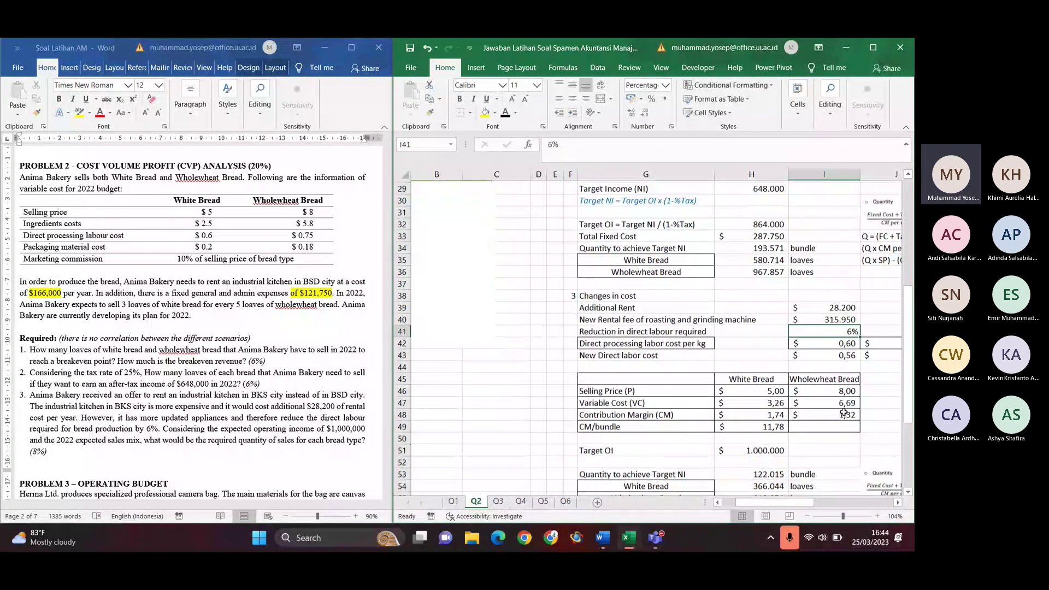
left_click(831, 316)
scroll(832, 315, "down", 3)
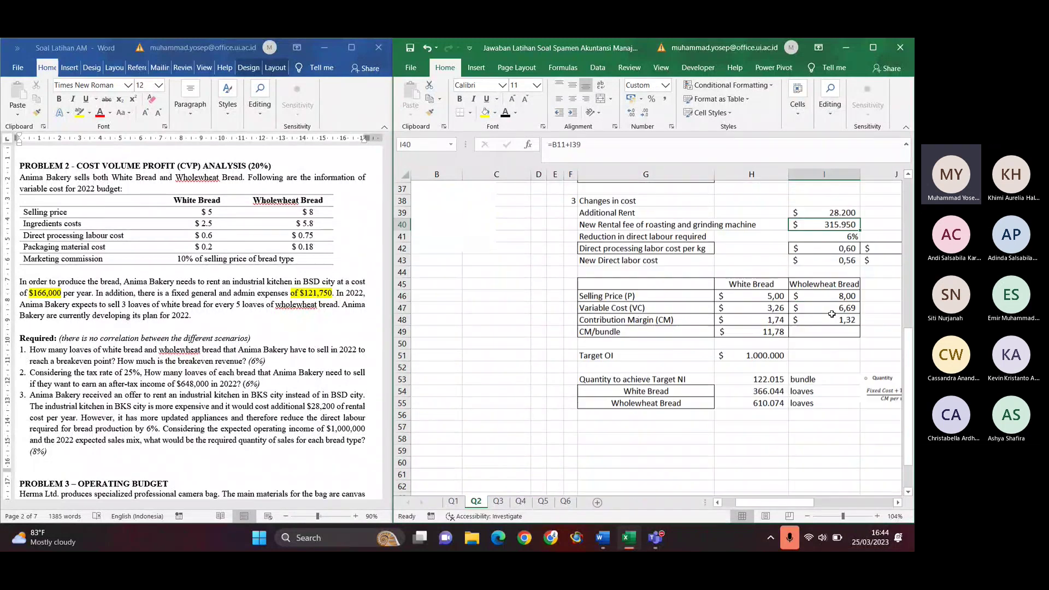
Check the target bundle quantity and inspect the White Bread loaves formula in H54
left_click(768, 366)
scroll(768, 365, "right", 2)
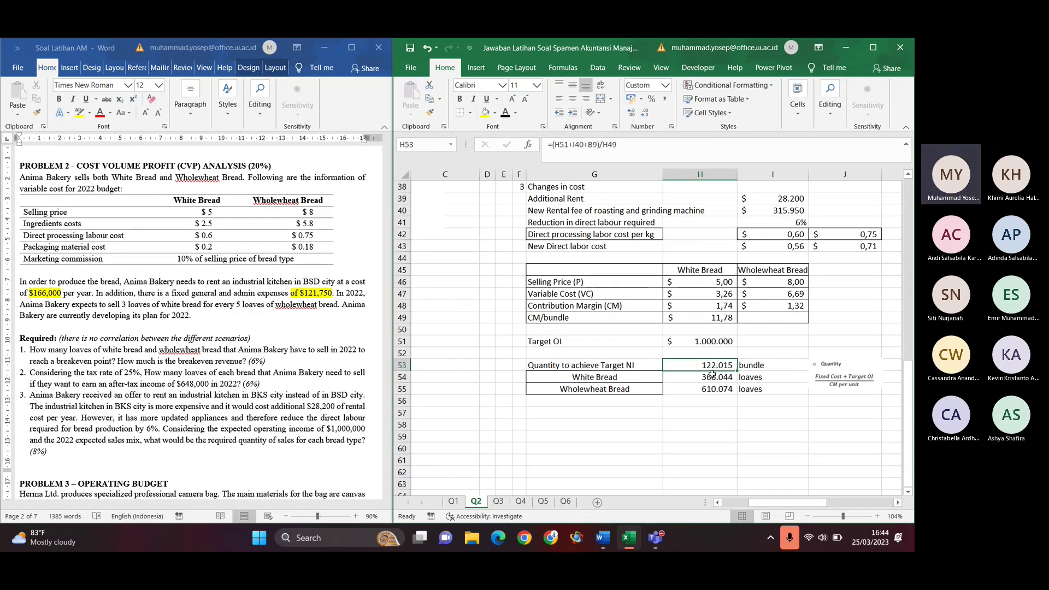
left_click(635, 377)
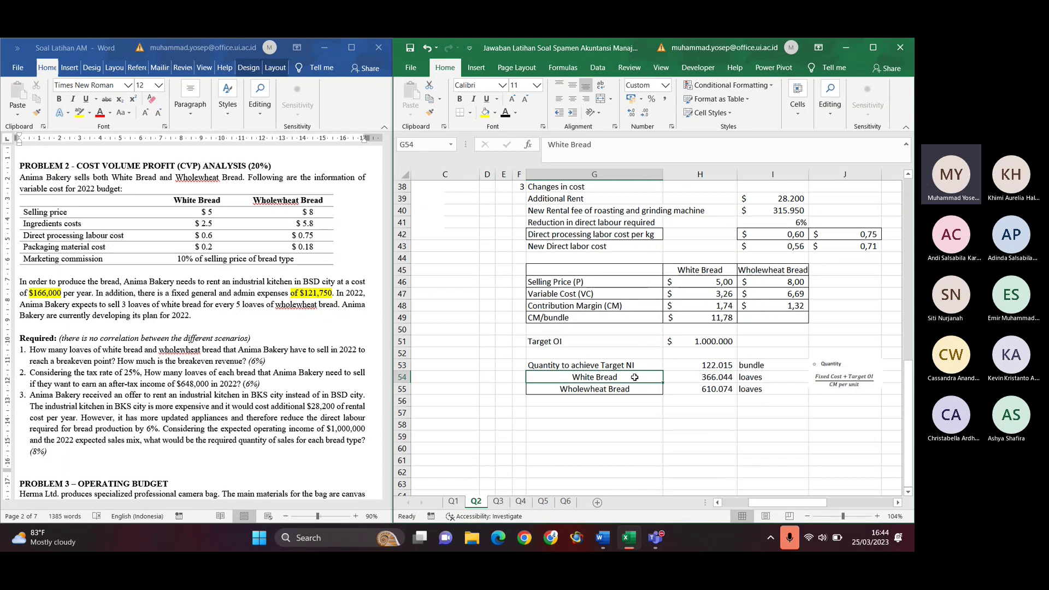
key("Right")
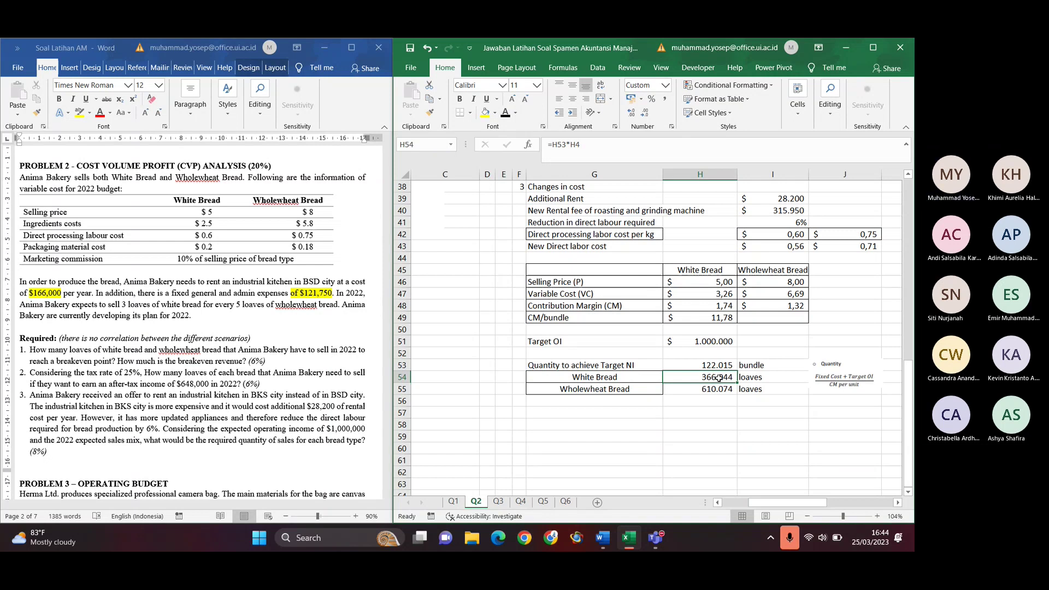
double_click(716, 377)
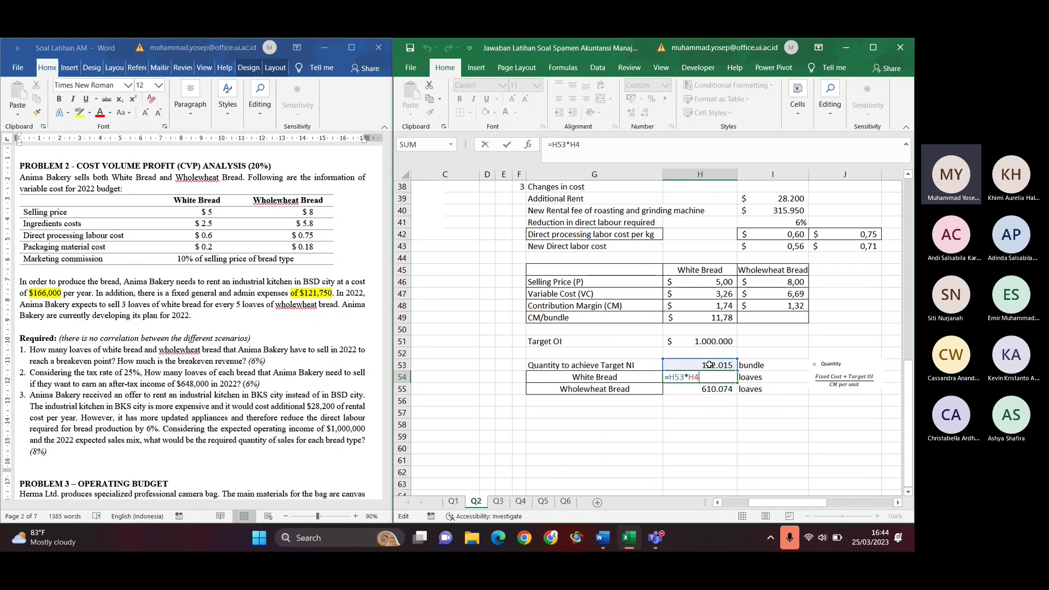
key("Return")
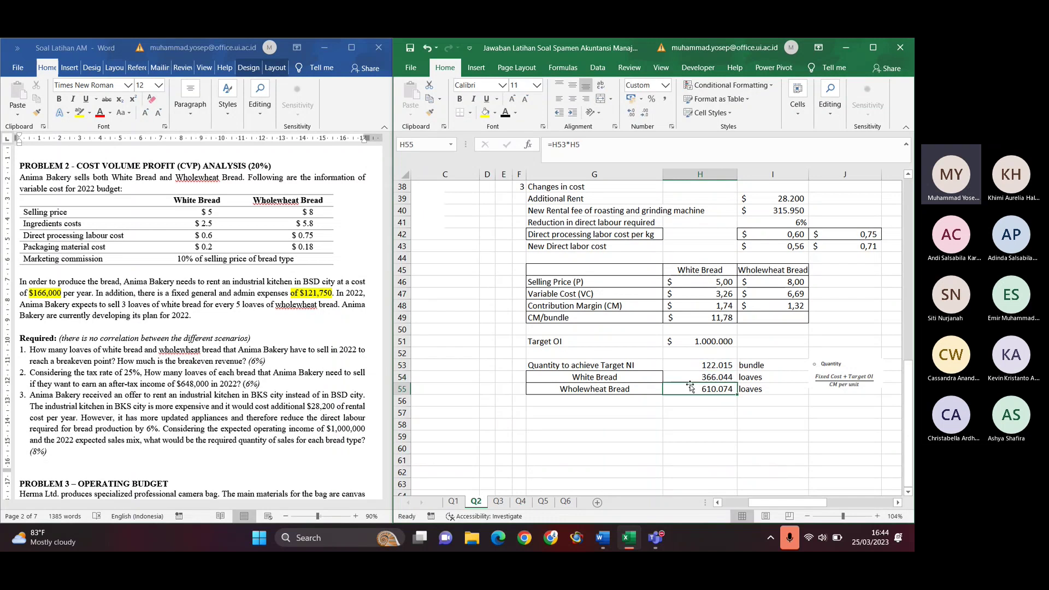
Trace the Wholewheat Bread loaves formula in H55 to the bundle quantity and the bread mix cell
double_click(690, 387)
scroll(690, 387, "up", 12)
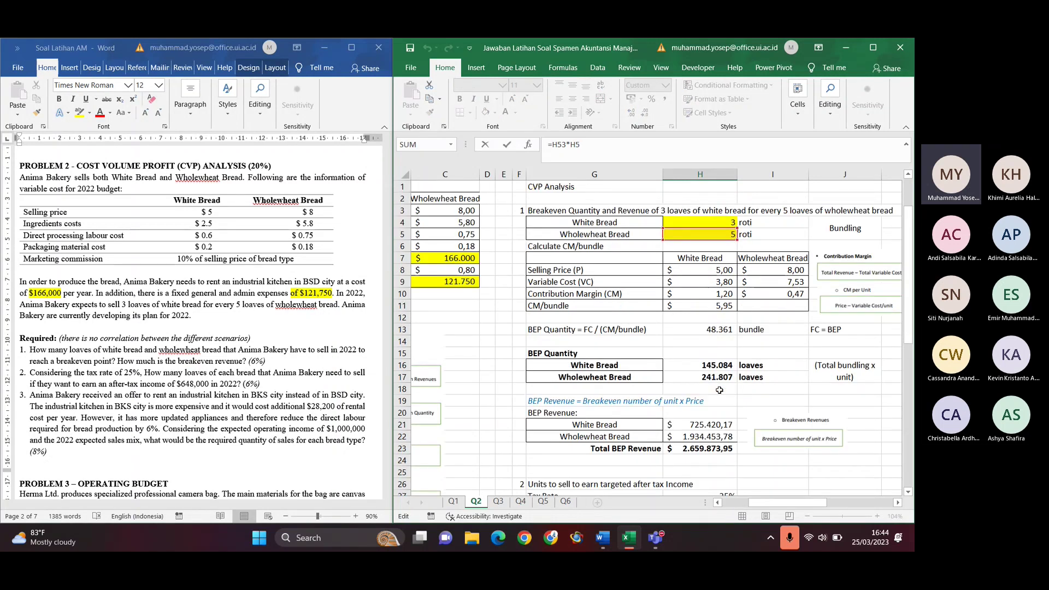
scroll(721, 334, "down", 7)
scroll(721, 334, "down", 6)
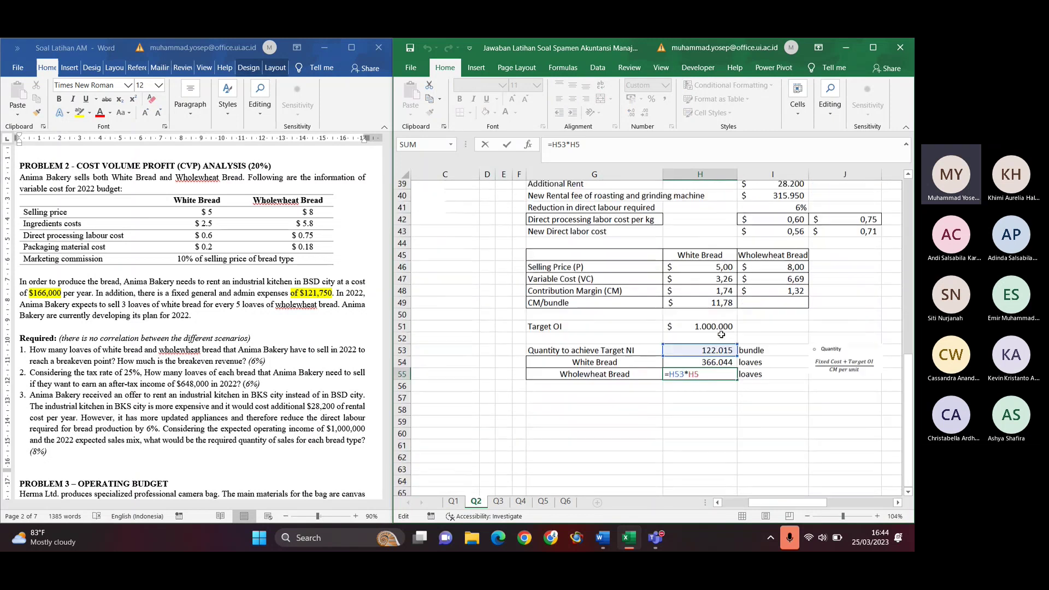
key("Return")
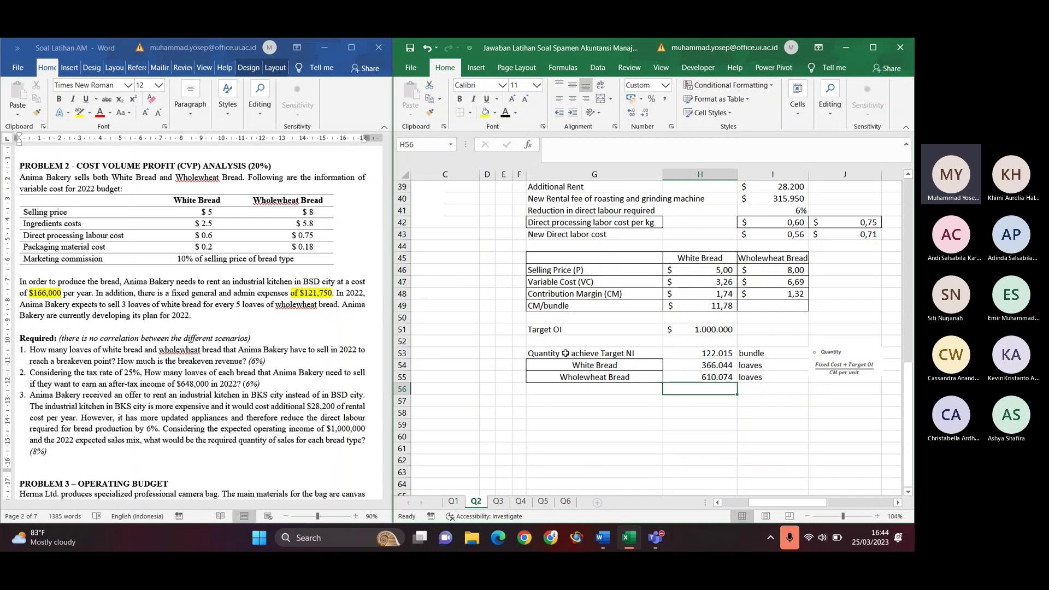
Review the total fixed cost in the budgeted cost information at the start of the Q2 sheet
scroll(566, 353, "up", 13)
scroll(613, 309, "left", 3)
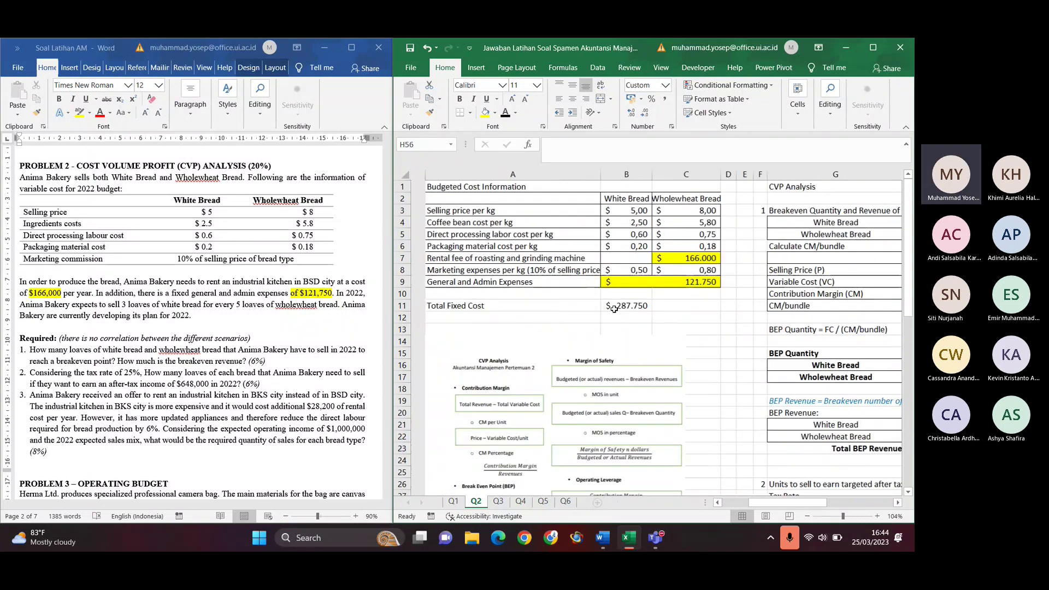
scroll(614, 309, "right", 1)
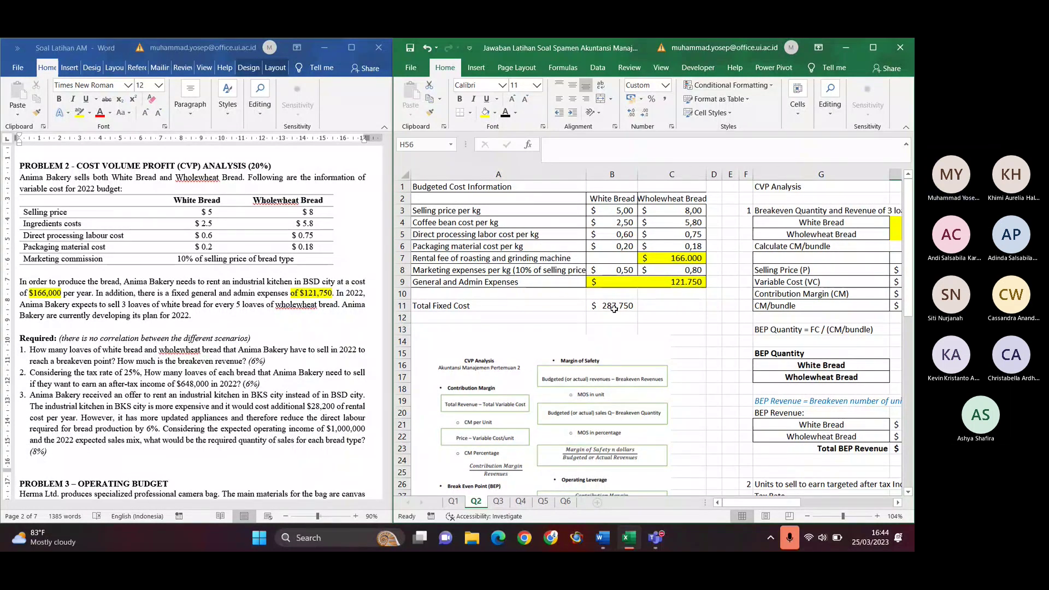
Bring Problem 3 – Operating Budget into view in the Word document and open the beginning of the Q3 answer sheet
scroll(295, 383, "down", 4)
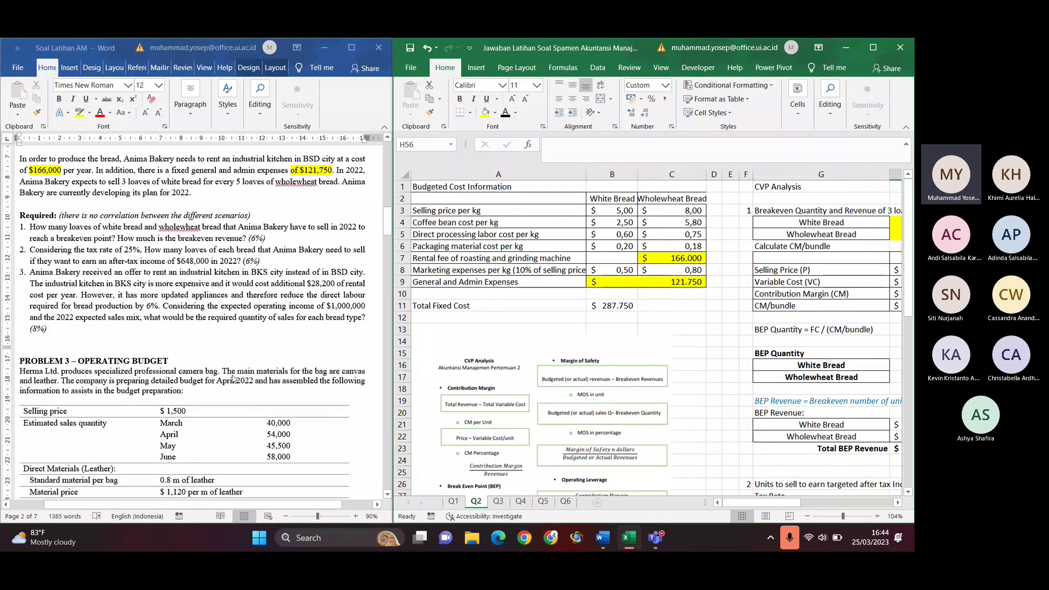
scroll(233, 378, "down", 6)
scroll(492, 438, "down", 2)
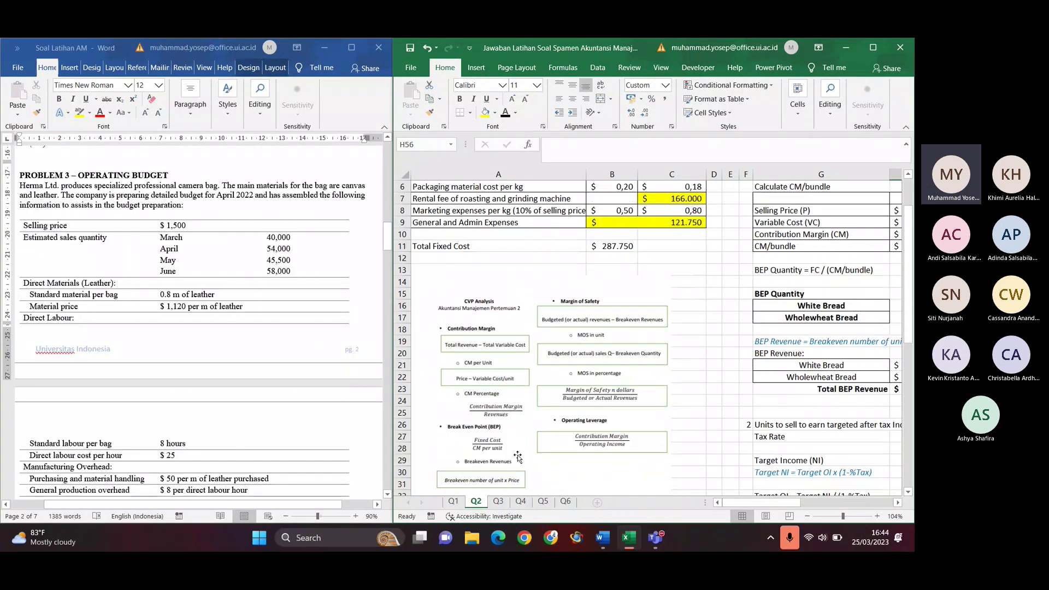
left_click(498, 502)
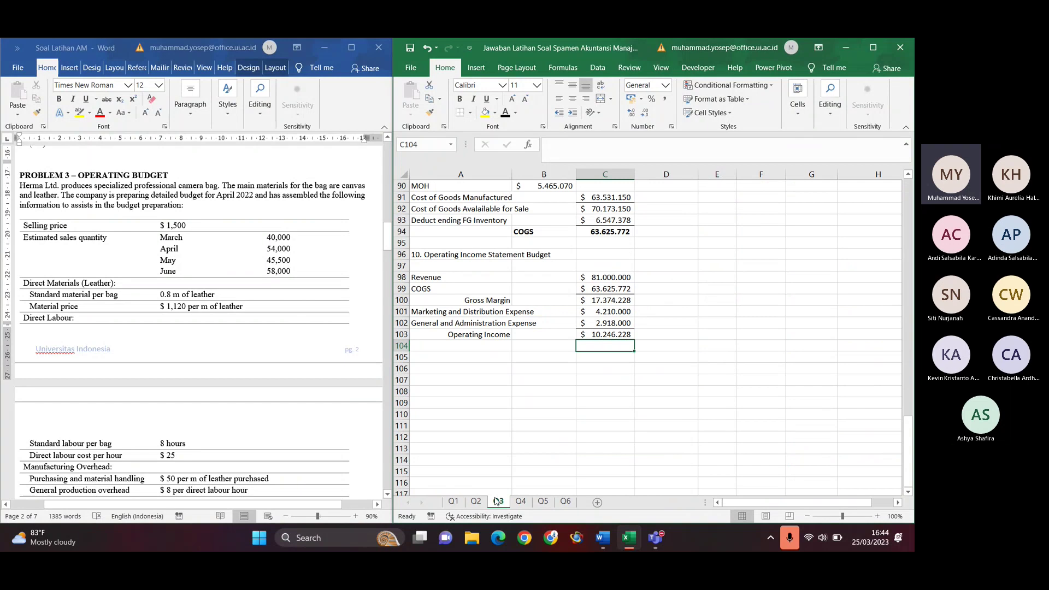
scroll(614, 419, "up", 20)
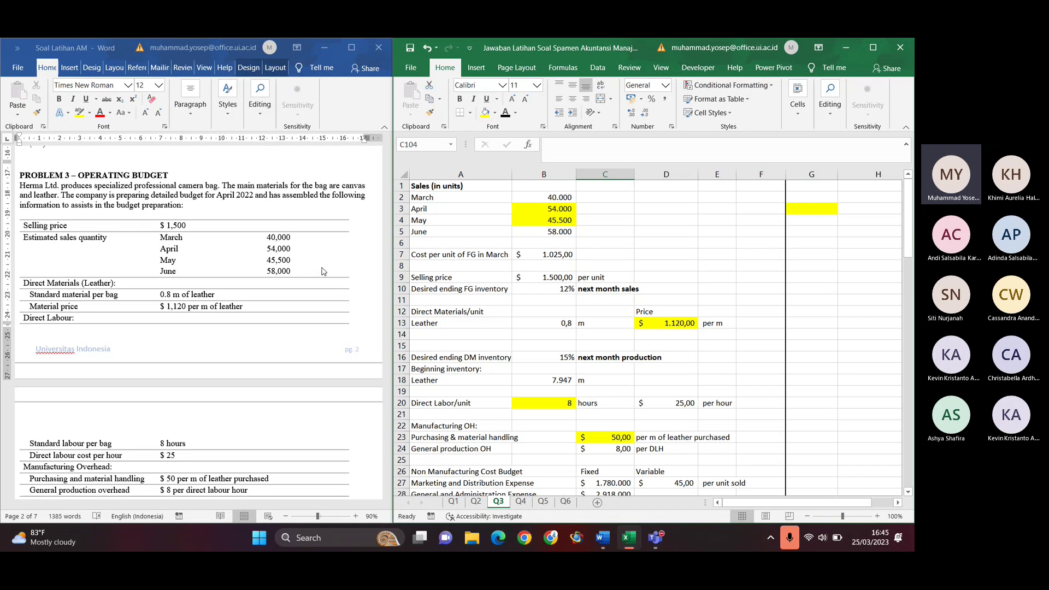
Read Problem 3's cost data, inventory policies and list of required April budgets, and return to the problem's beginning
scroll(323, 272, "down", 6)
scroll(324, 272, "down", 4)
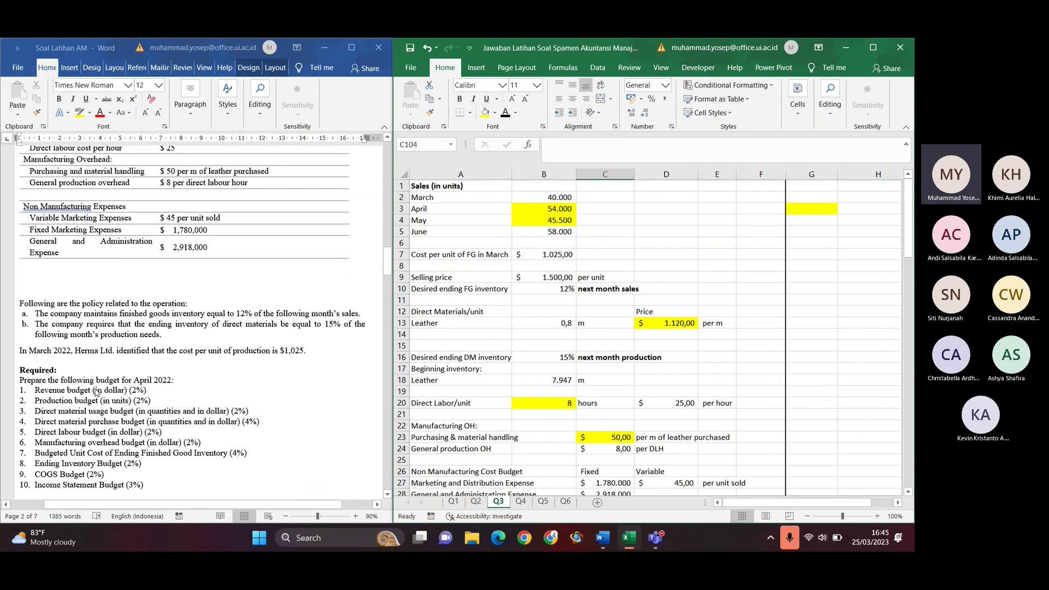
scroll(198, 382, "up", 10)
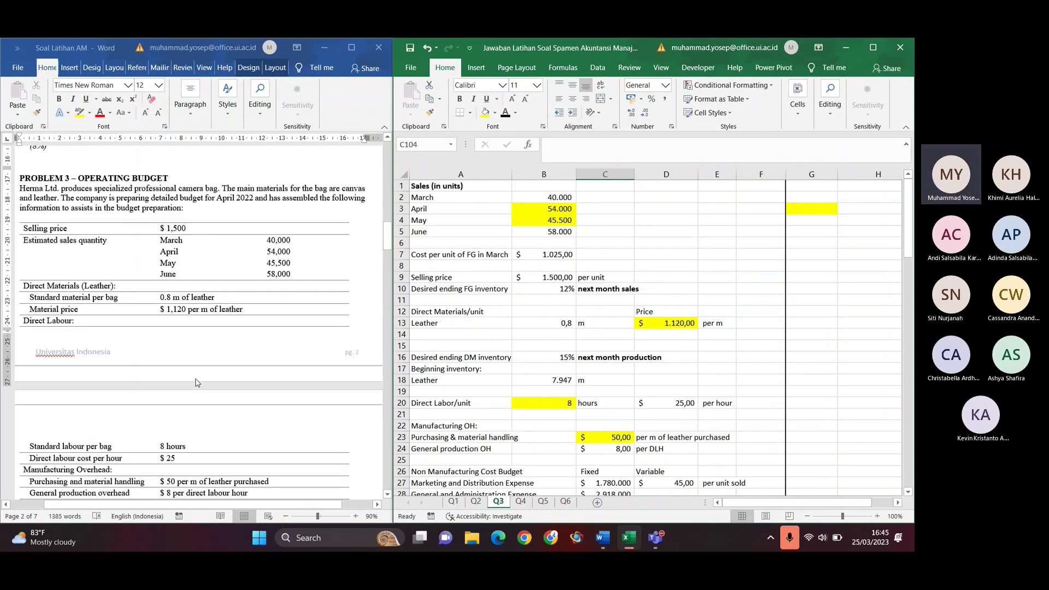
scroll(197, 383, "down", 1)
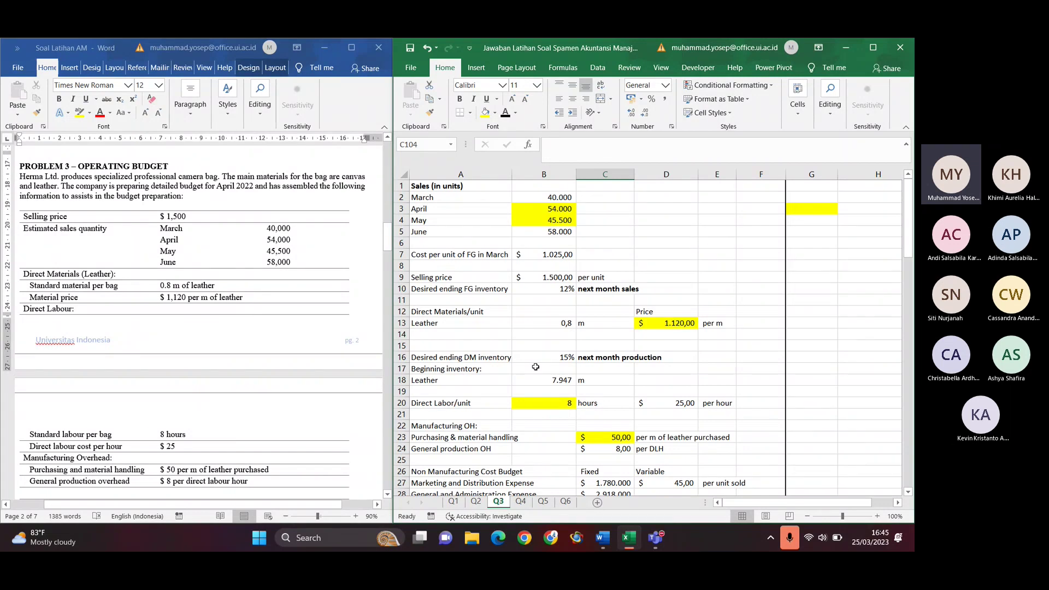
Compare the April sales units and the selling price on the Q3 sheet with the figures in Problem 3
left_click(459, 202)
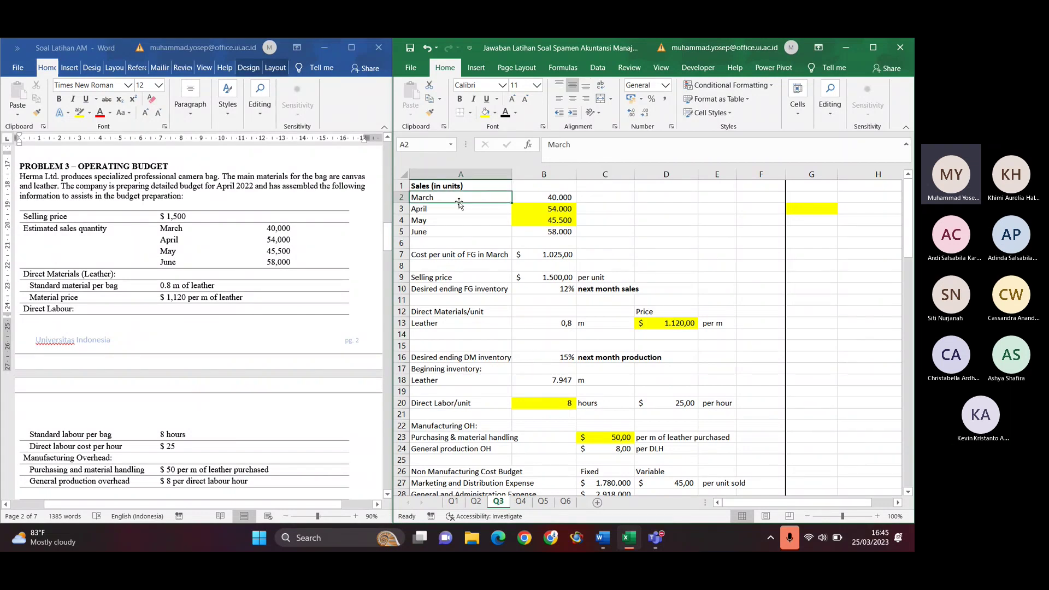
left_click(472, 207)
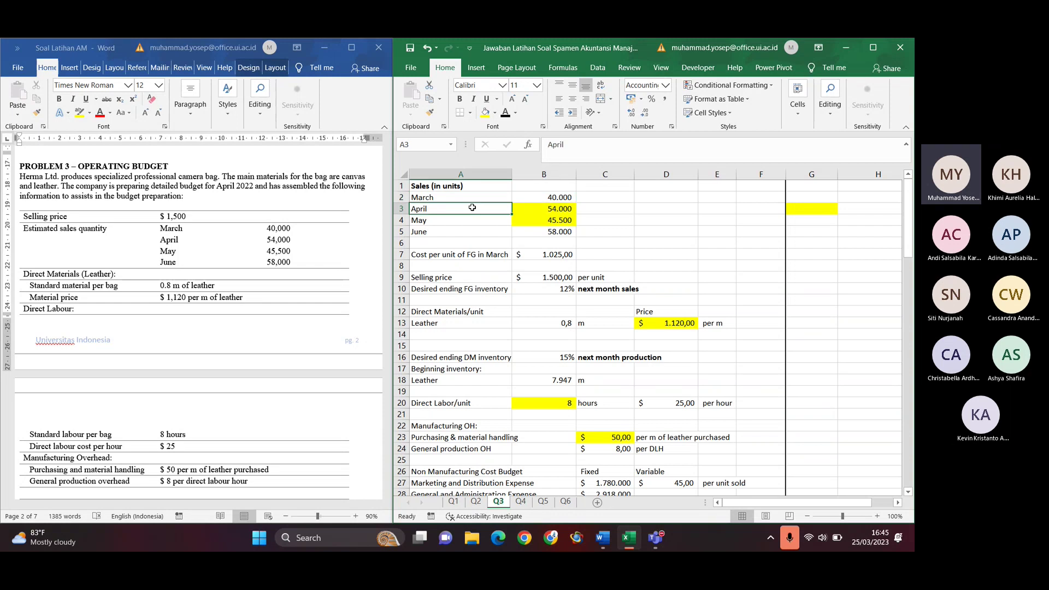
left_click(548, 208)
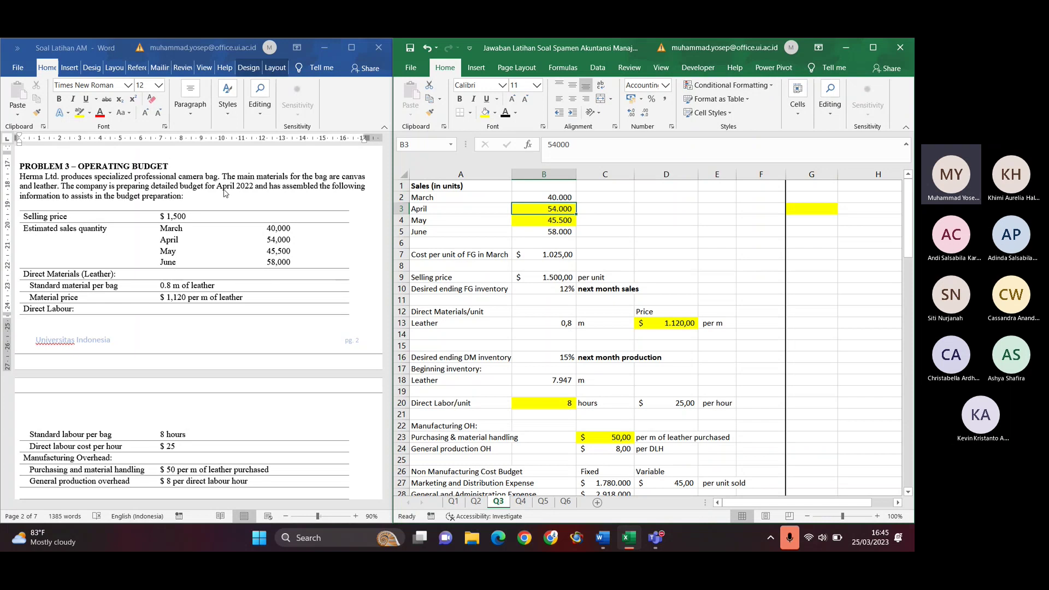
left_click(123, 231)
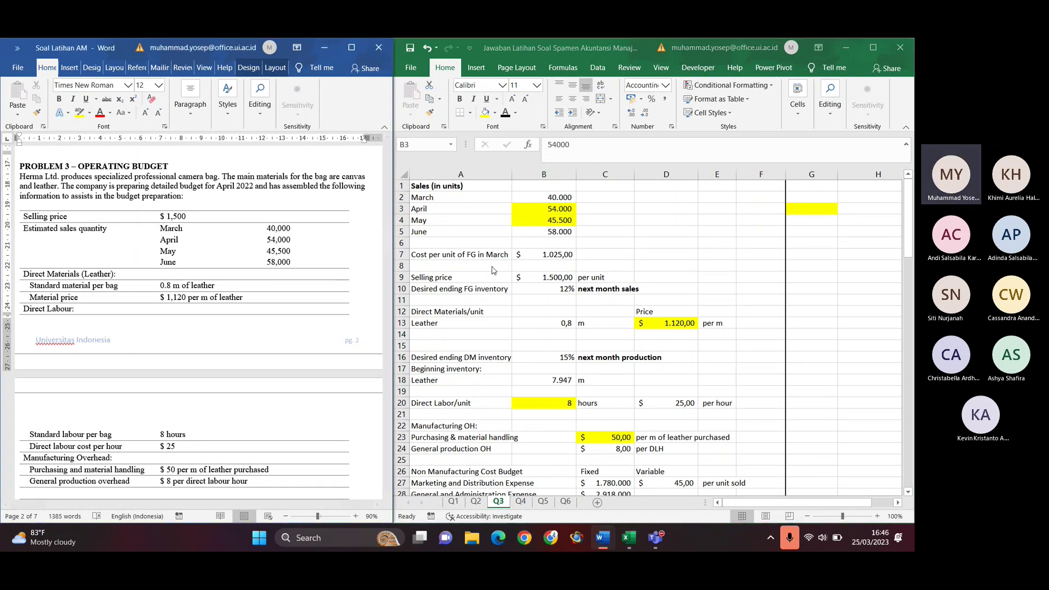
key("alt+Tab")
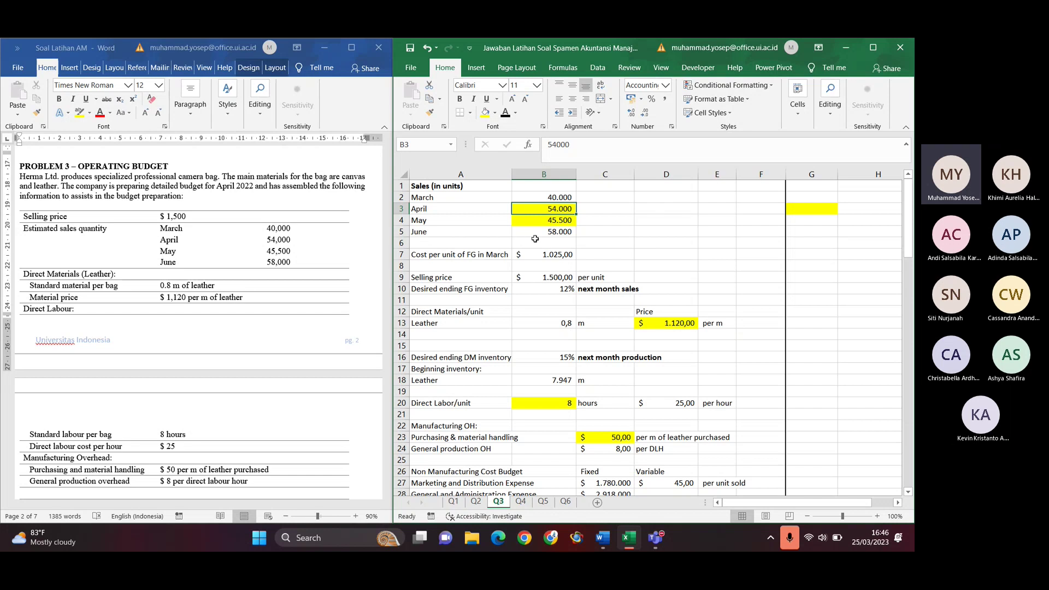
left_click(566, 275)
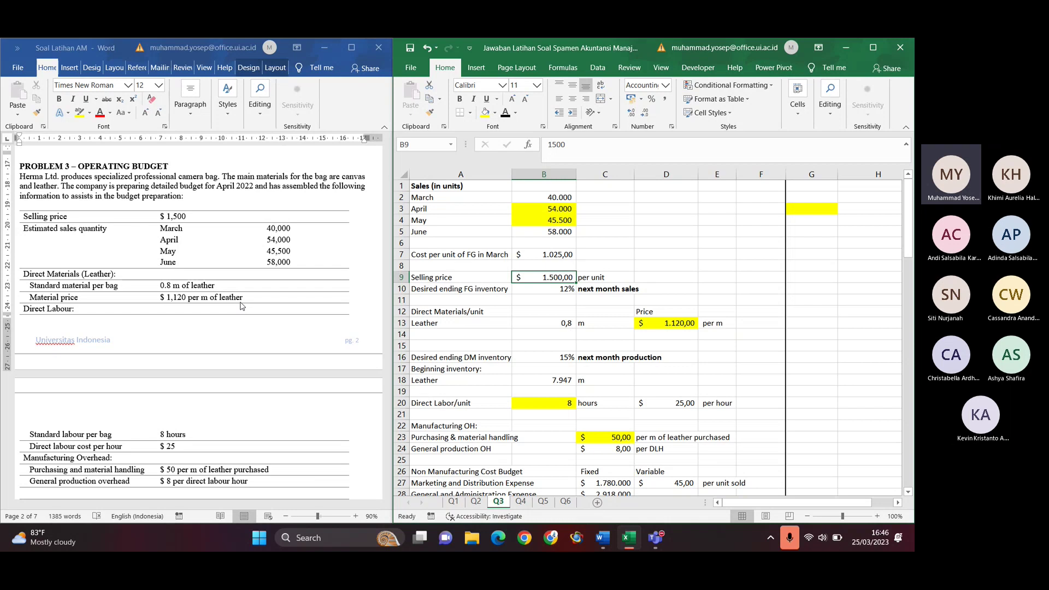
Check the desired ending FG inventory percentage on the Q3 sheet and read Problem 3's cost data through to the inventory policies
scroll(242, 306, "down", 3)
scroll(242, 306, "up", 3)
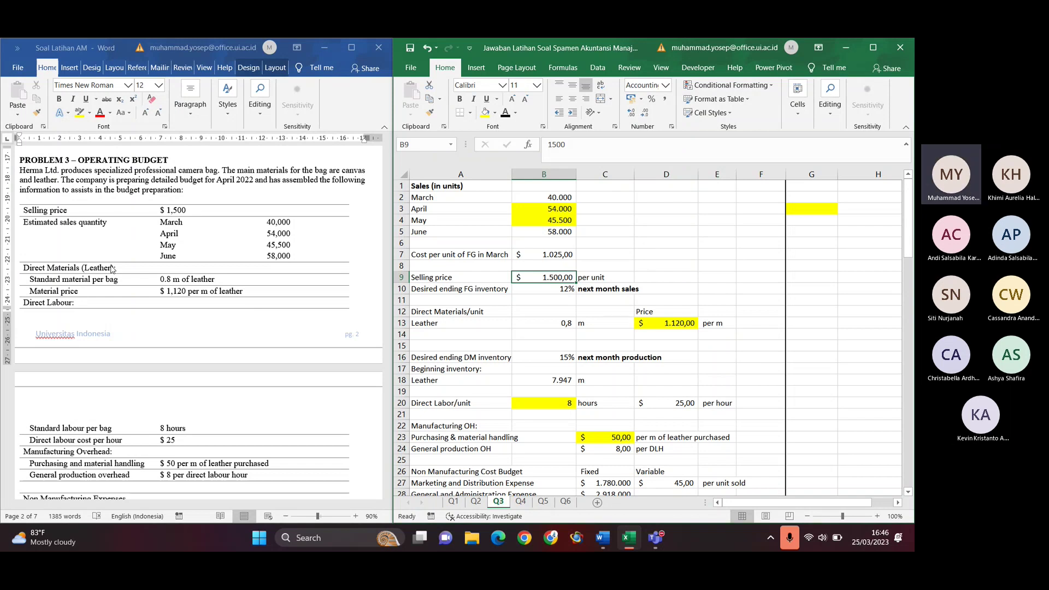
left_click(541, 288)
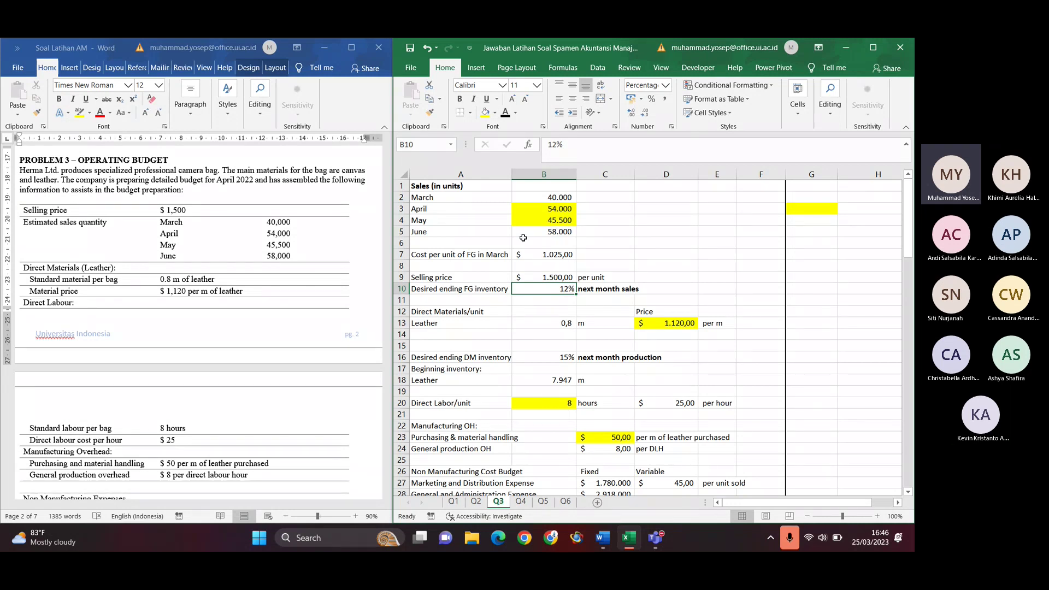
scroll(235, 259, "down", 1)
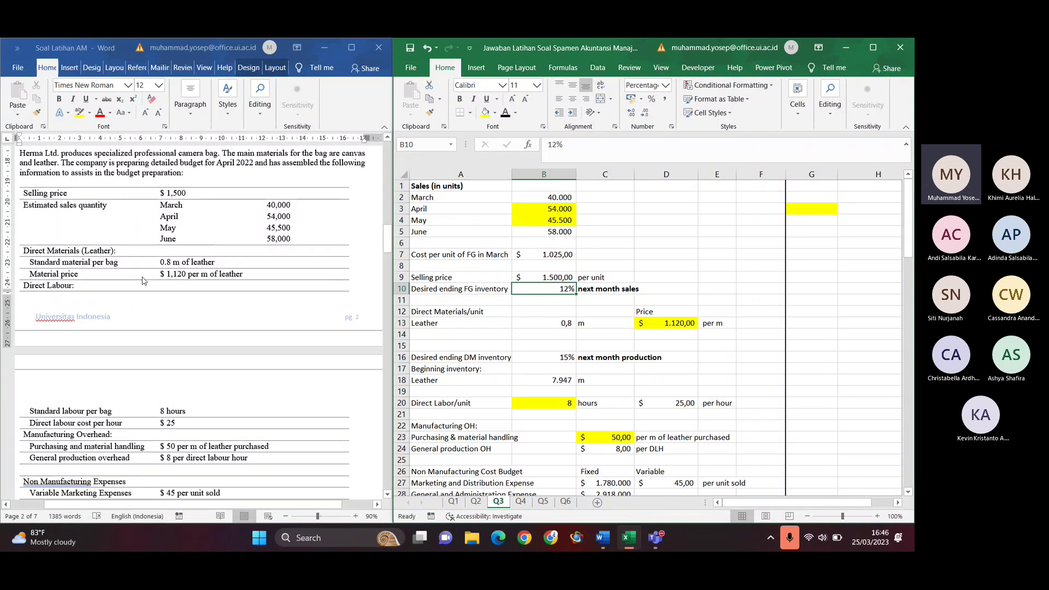
scroll(186, 277, "down", 3)
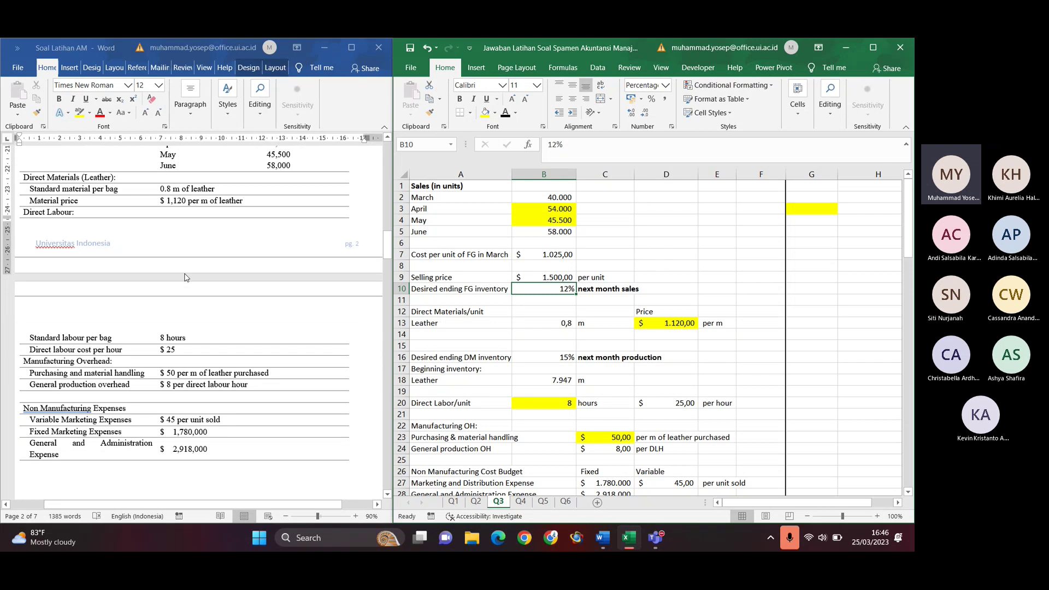
scroll(186, 277, "down", 2)
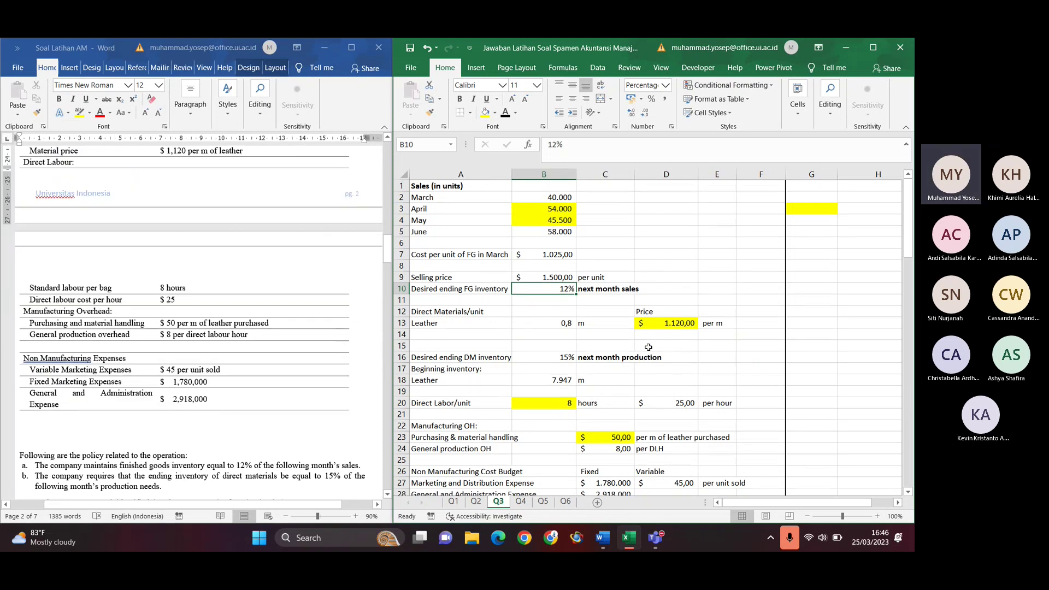
scroll(335, 368, "down", 3)
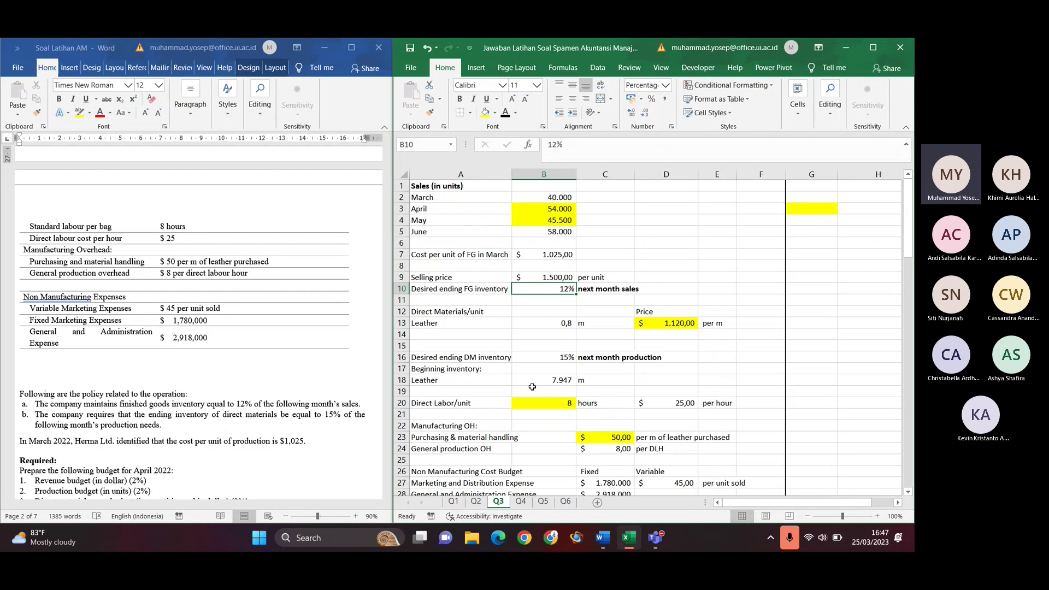
Inspect the formula behind the beginning leather inventory in the Q3 sheet's input data
left_click(560, 387)
scroll(563, 390, "down", 2)
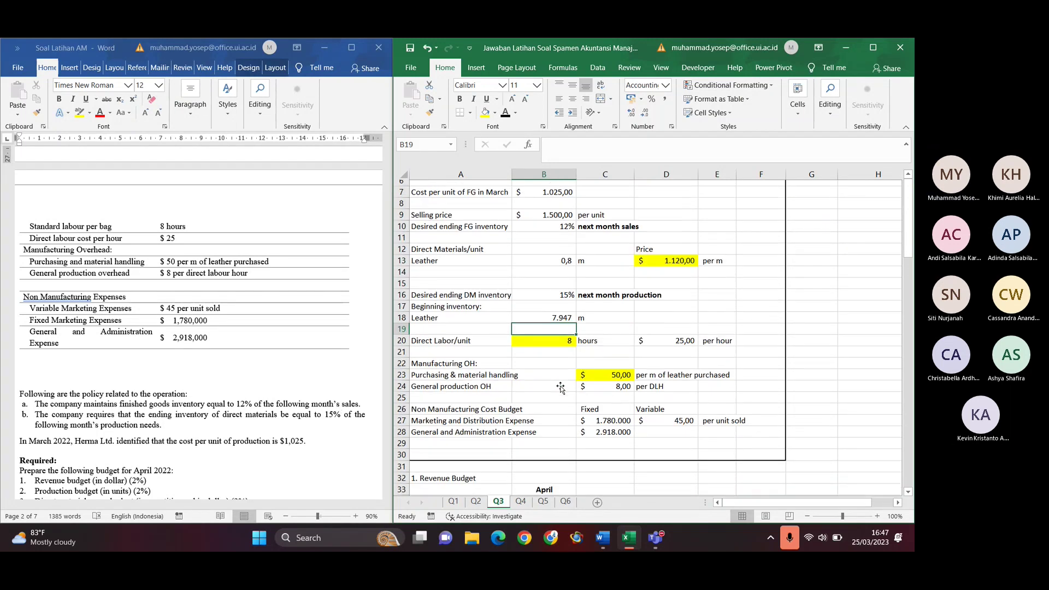
scroll(570, 400, "down", 1)
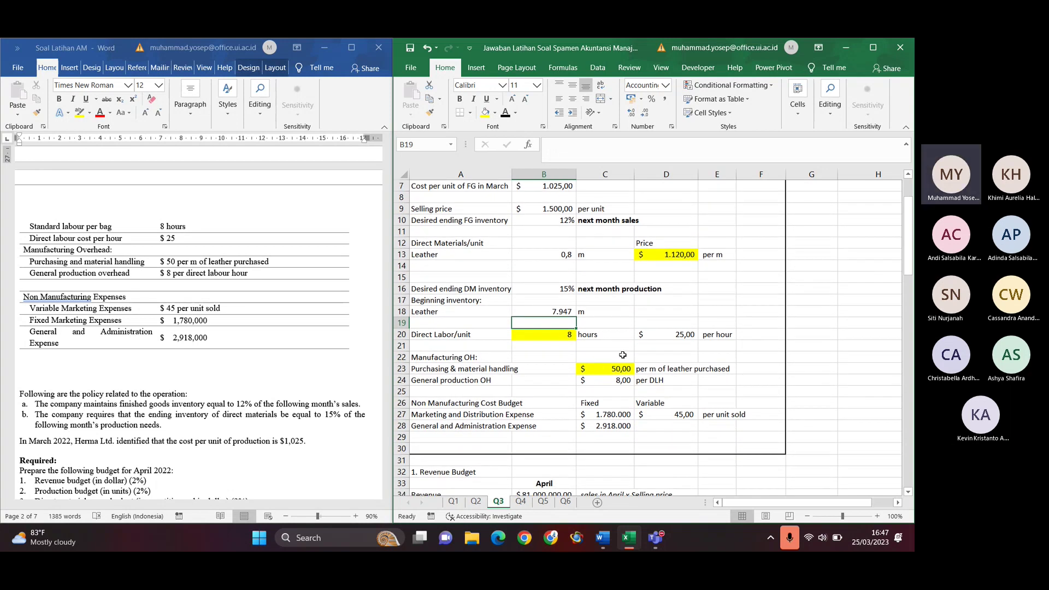
left_click_drag(546, 334, 559, 319)
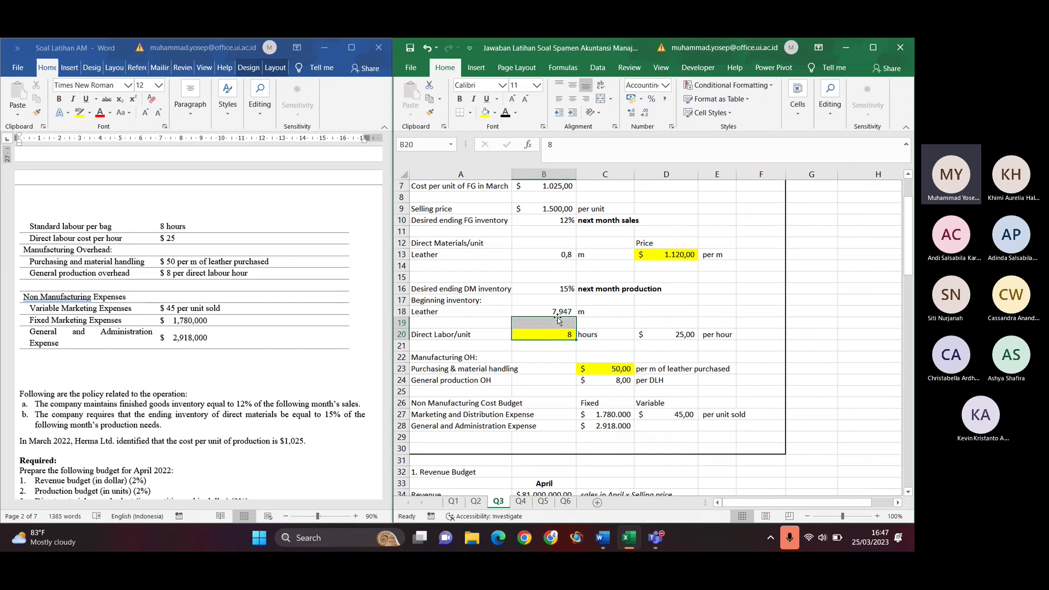
left_click(552, 310)
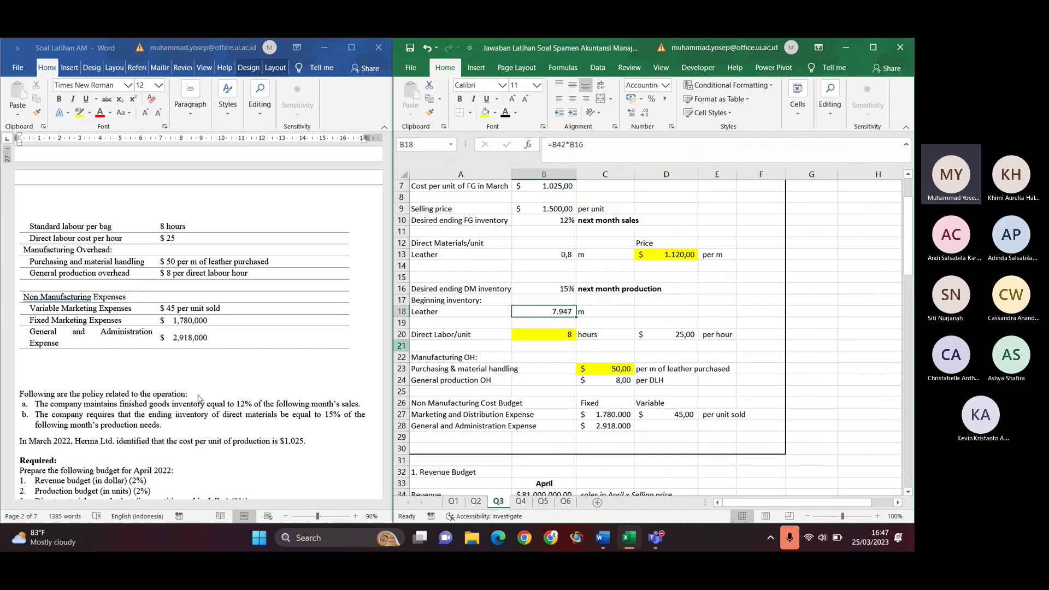
scroll(544, 372, "up", 2)
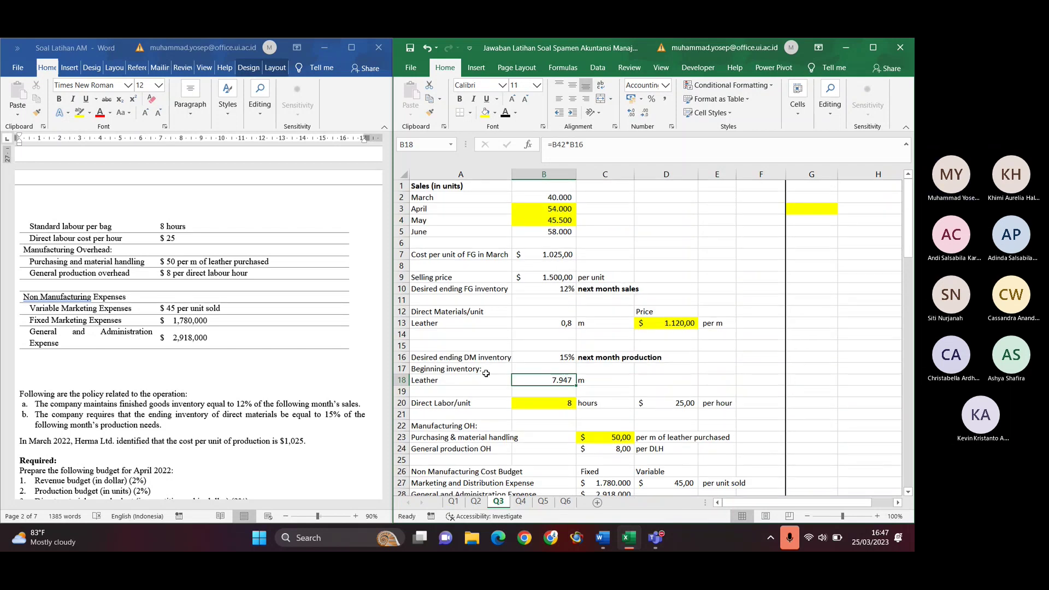
Show Problem 3's list of required budgets and trace the April revenue formula to its sales and selling price cells
scroll(488, 374, "down", 5)
scroll(488, 373, "down", 3)
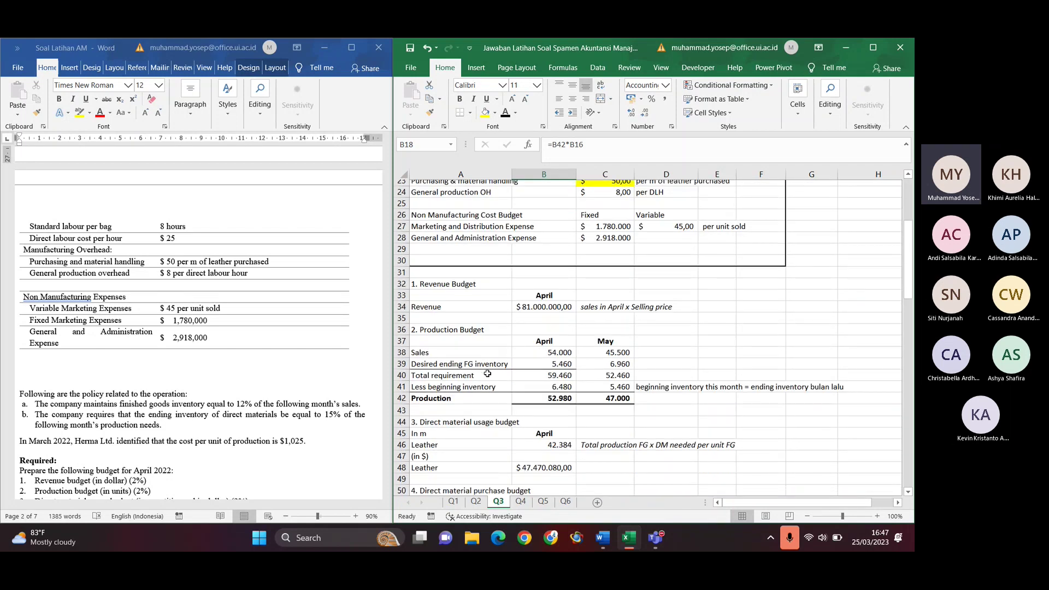
scroll(205, 425, "down", 3)
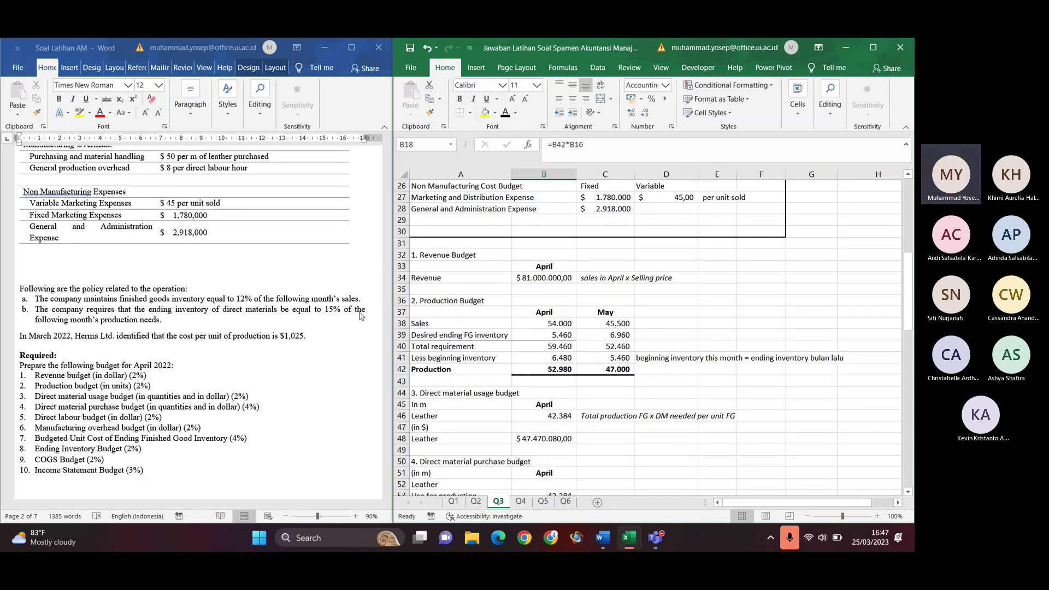
left_click(565, 278)
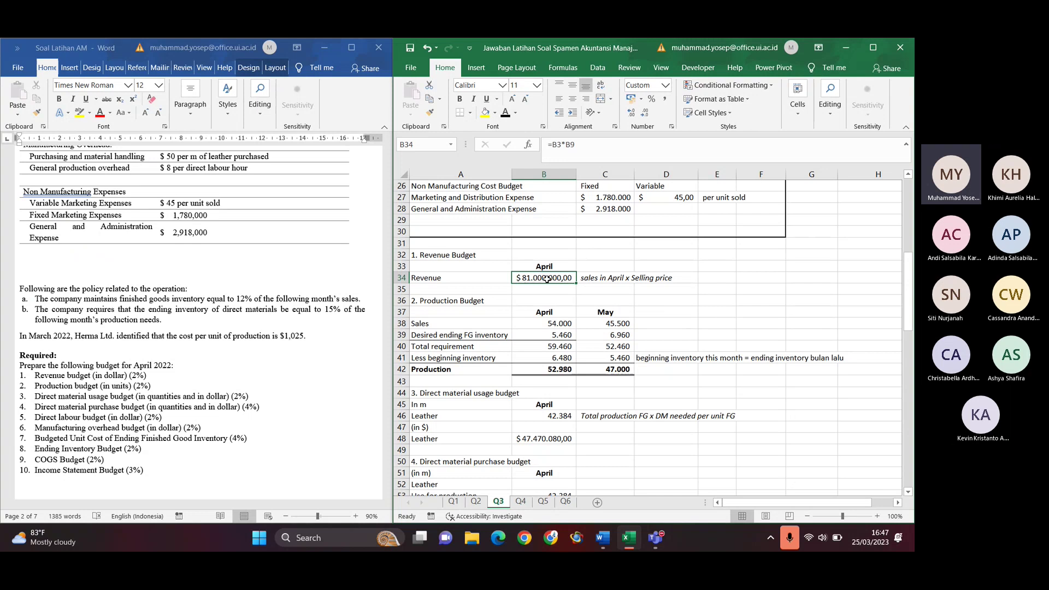
double_click(547, 279)
scroll(624, 279, "up", 5)
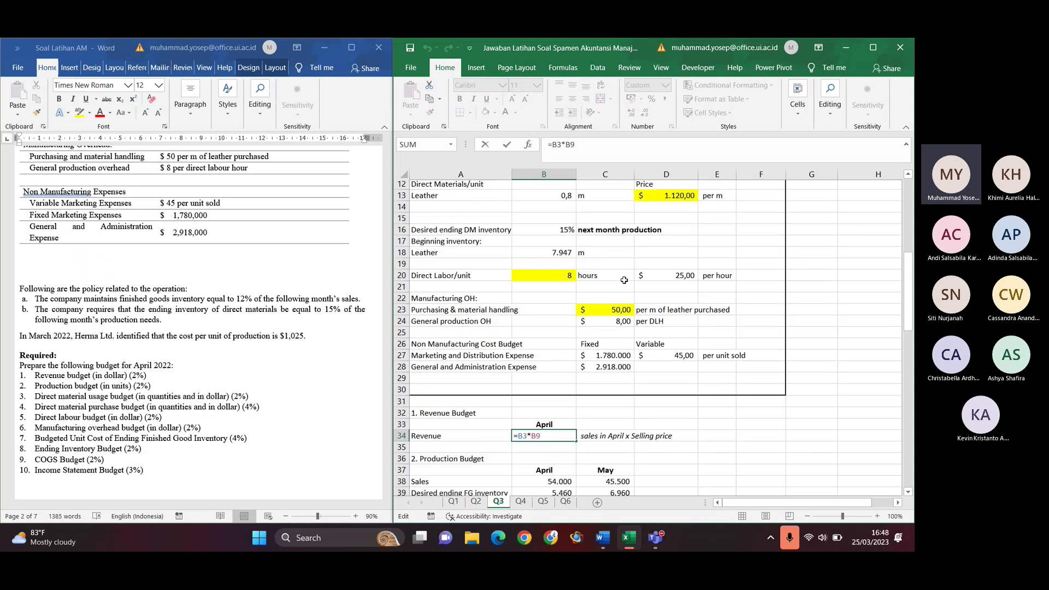
scroll(624, 279, "up", 4)
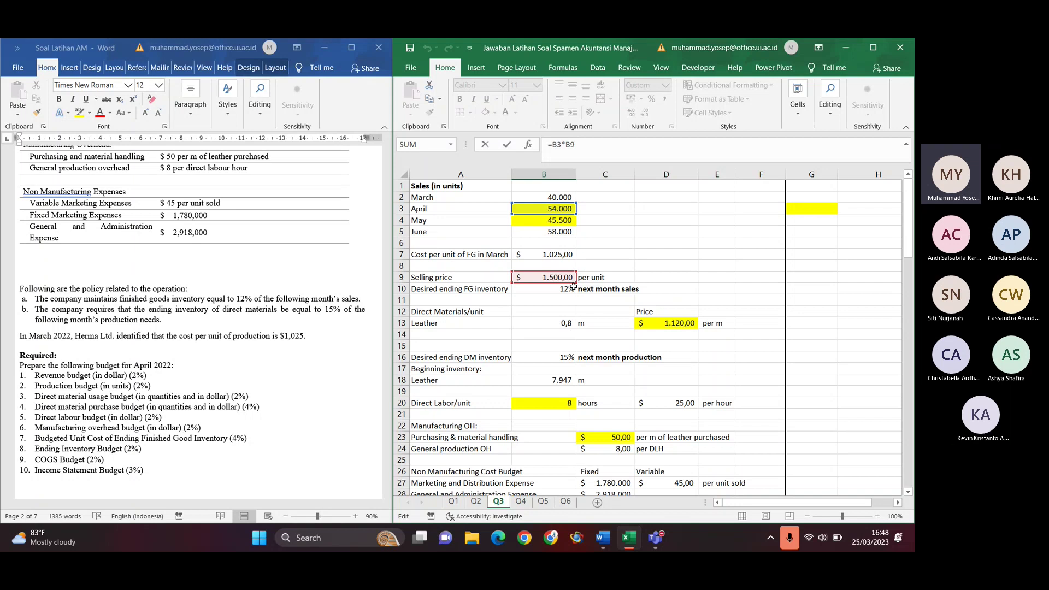
key("Return")
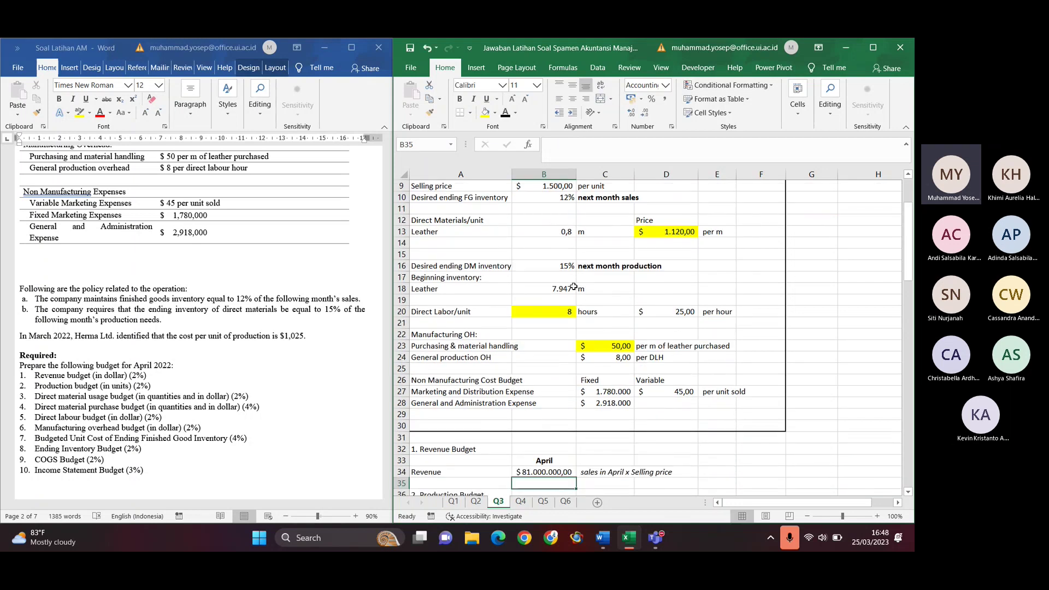
Review the start of the Production Budget on the Q3 sheet, checking the source of the April sales units
scroll(574, 287, "down", 5)
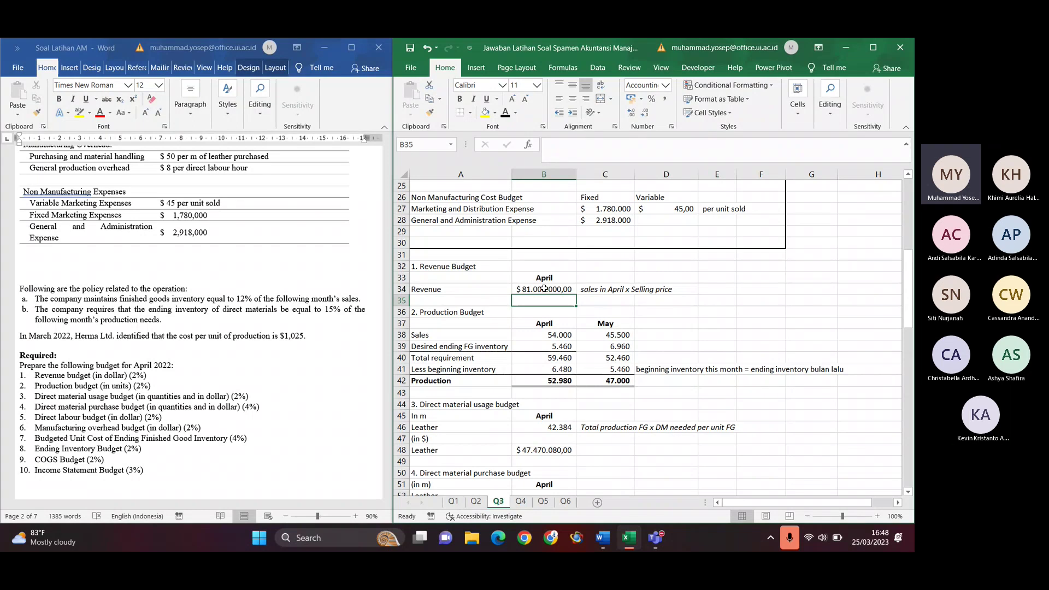
left_click(425, 311)
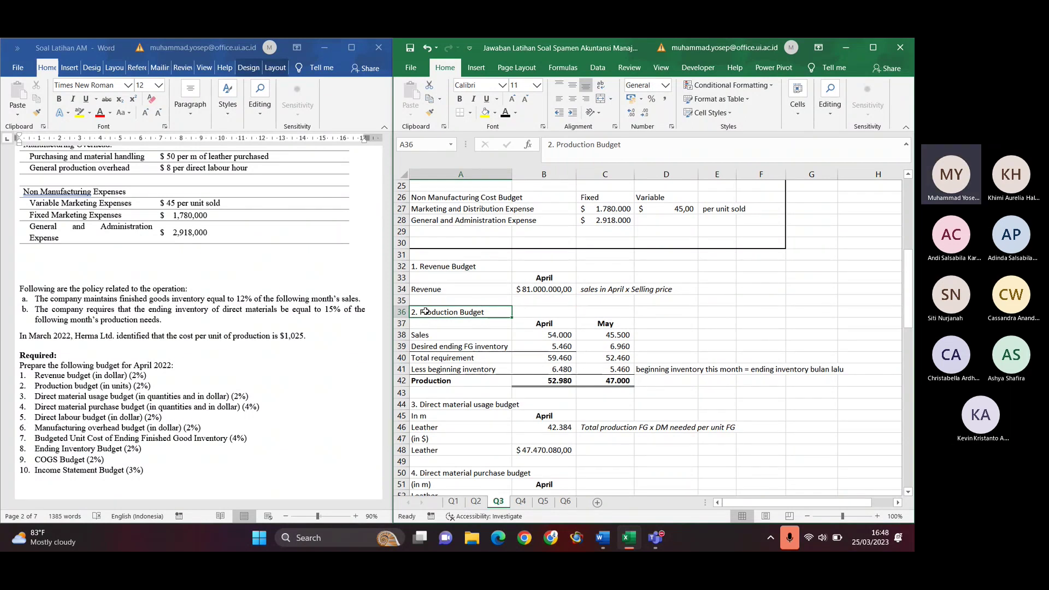
left_click(549, 324)
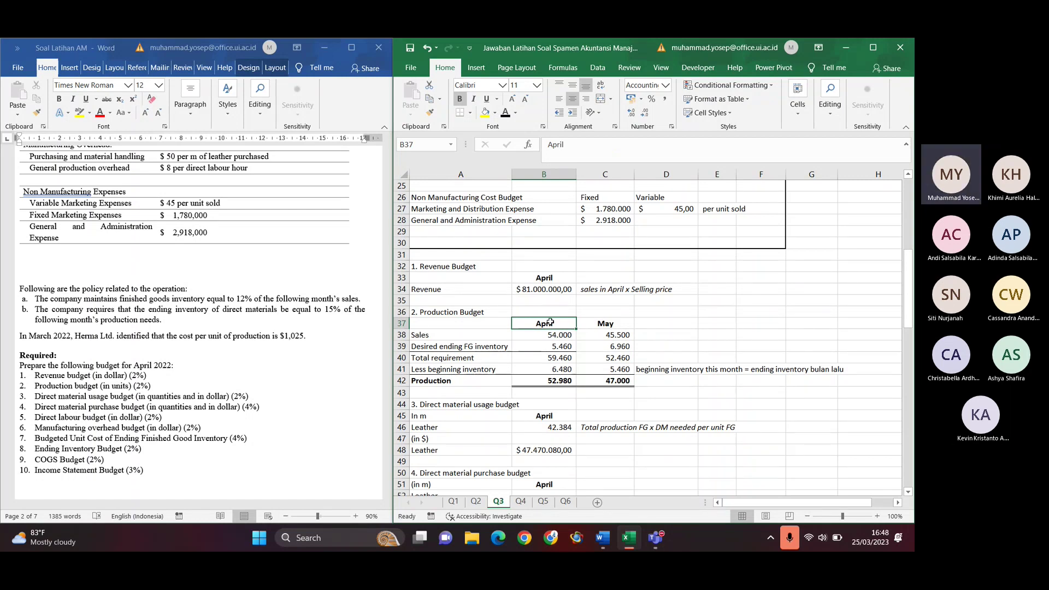
left_click(554, 336)
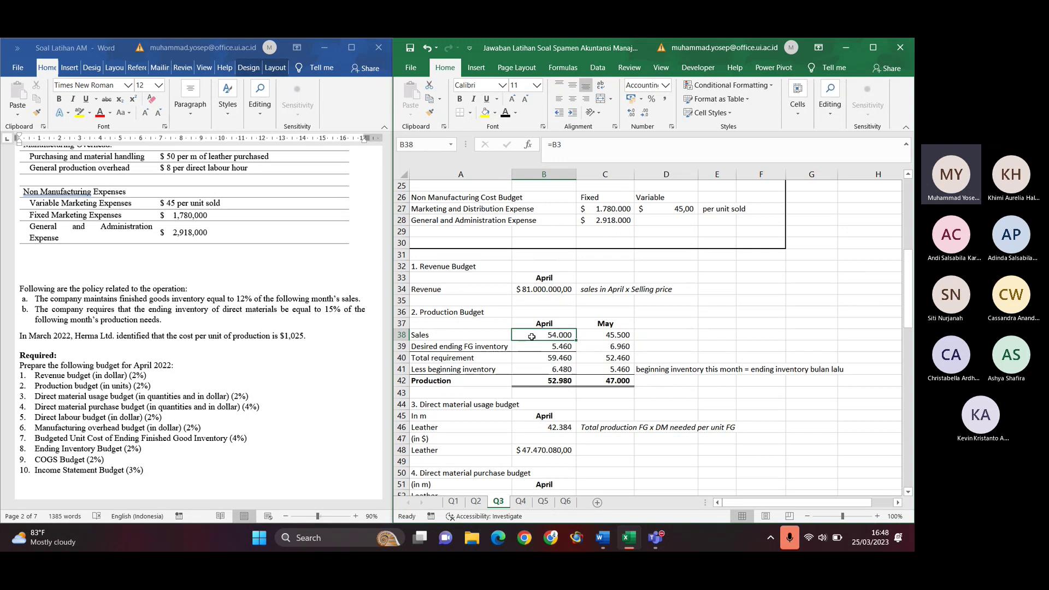
Trace the April desired ending FG inventory formula to the inventory percentage and the May sales cell
left_click(556, 348)
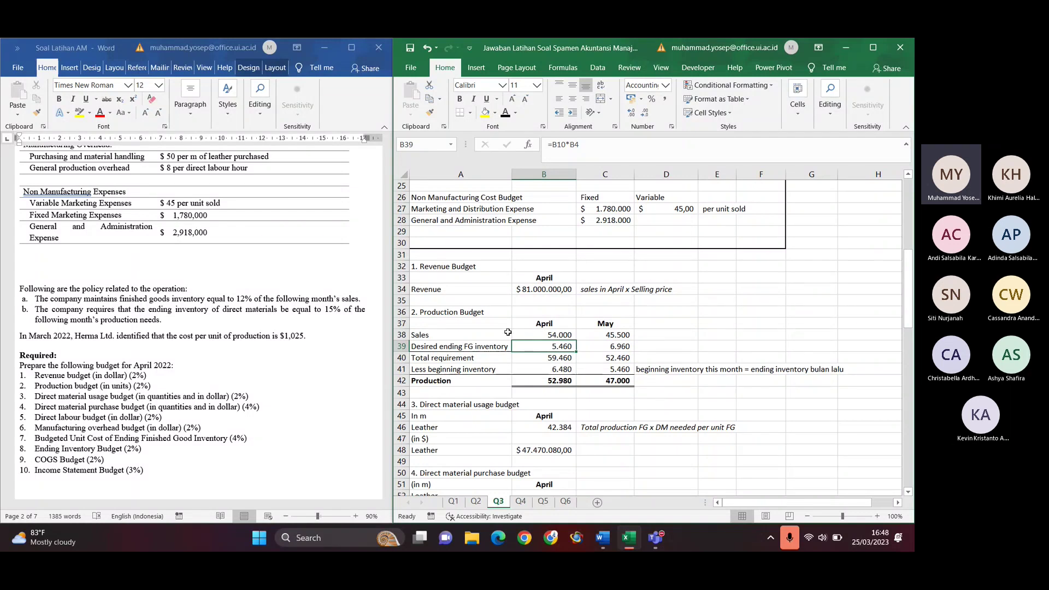
double_click(552, 345)
scroll(551, 317, "up", 8)
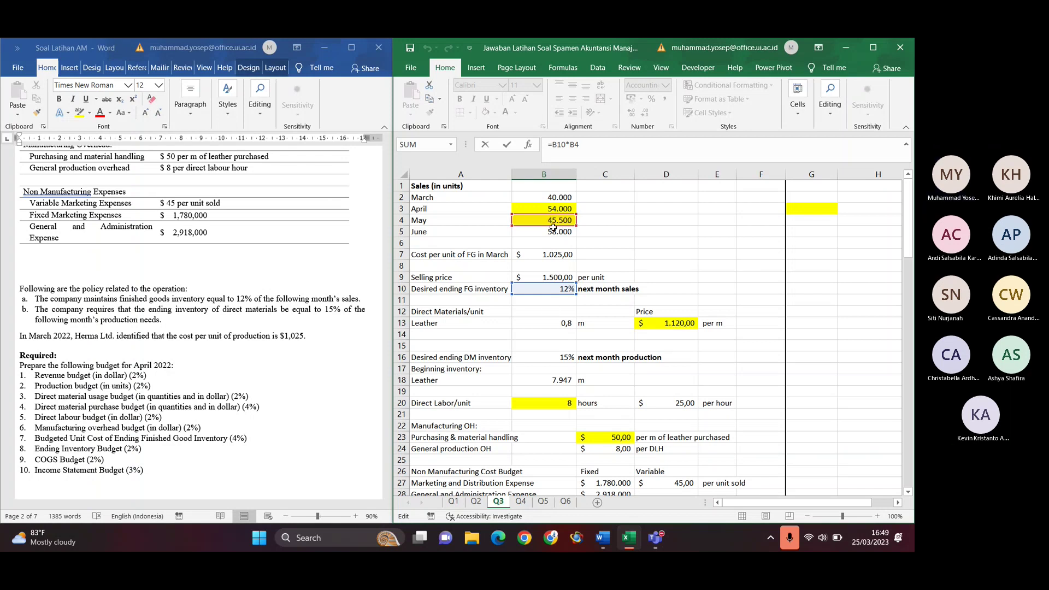
scroll(552, 308, "down", 2)
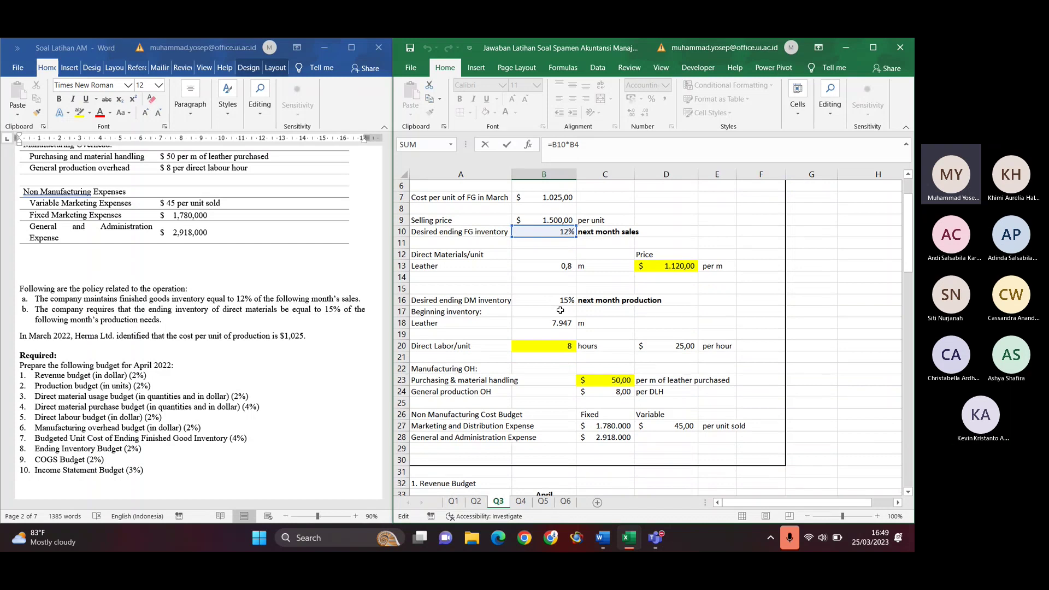
scroll(560, 309, "down", 3)
scroll(560, 310, "down", 1)
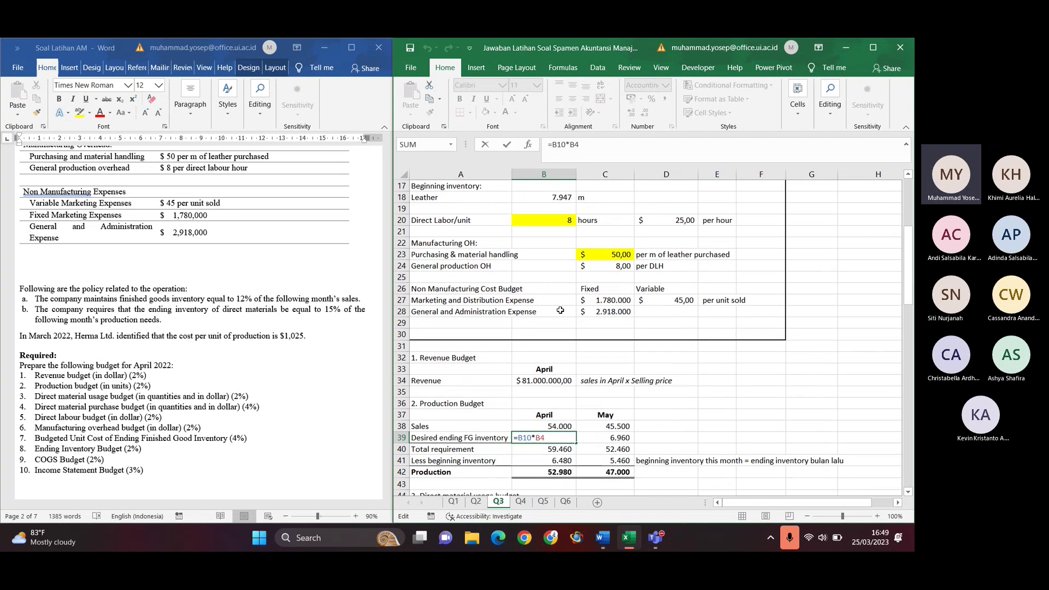
key("Return")
key("Left")
key("Right")
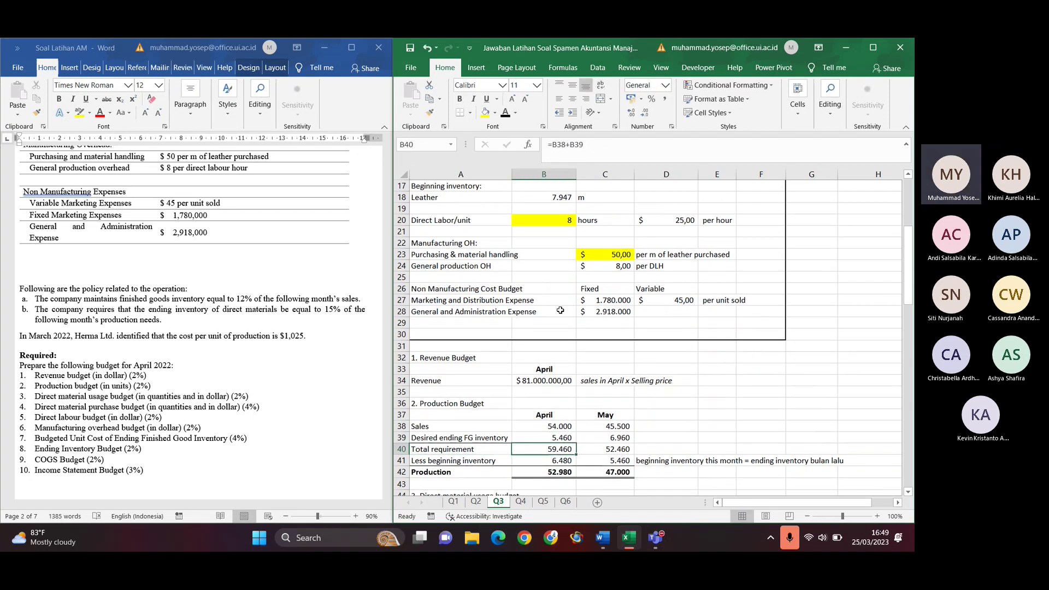
Find the Direct material purchase budget on the Q3 sheet and select the words "direct materials" in policy b of the Word exercise
scroll(561, 310, "down", 2)
scroll(560, 310, "down", 2)
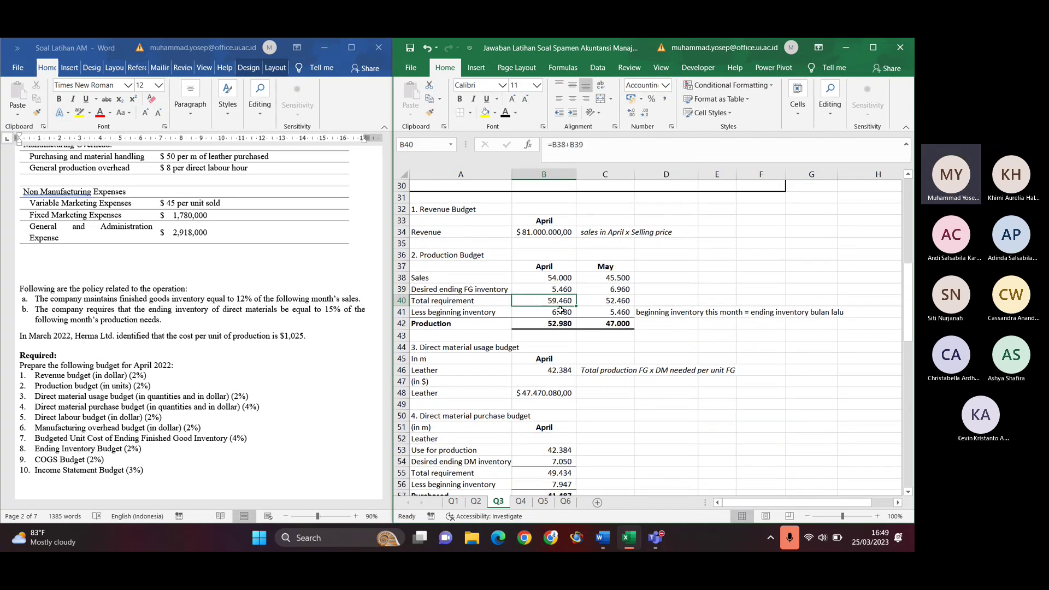
left_click(437, 416)
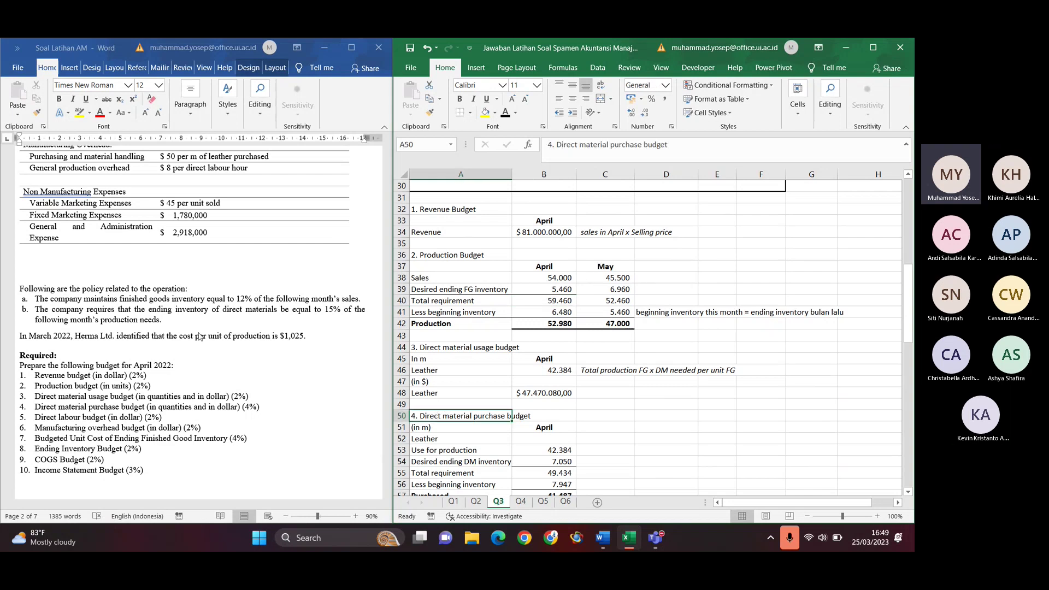
left_click(123, 298)
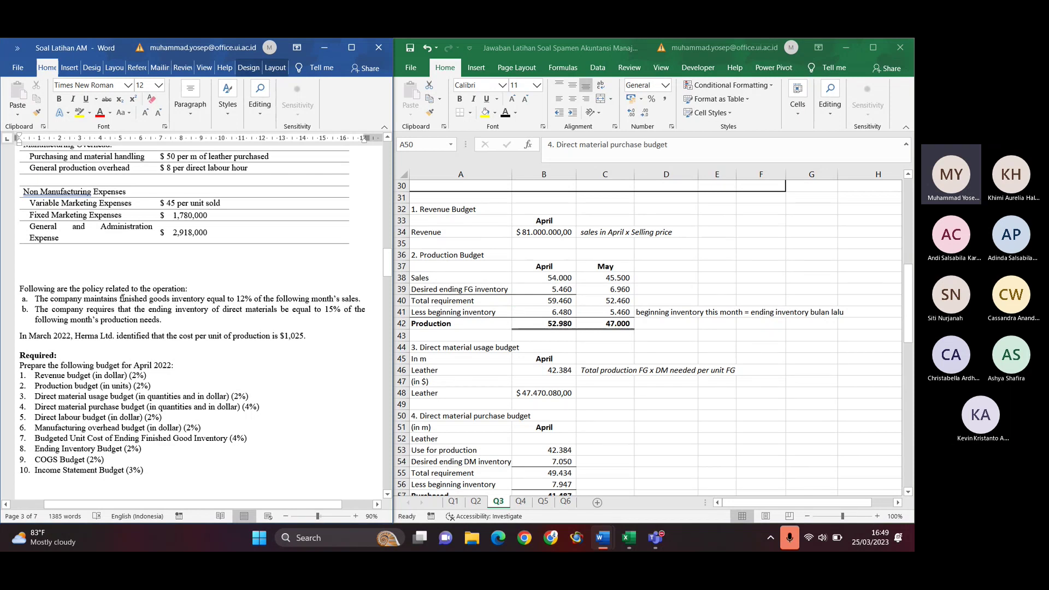
left_click_drag(223, 309, 278, 311)
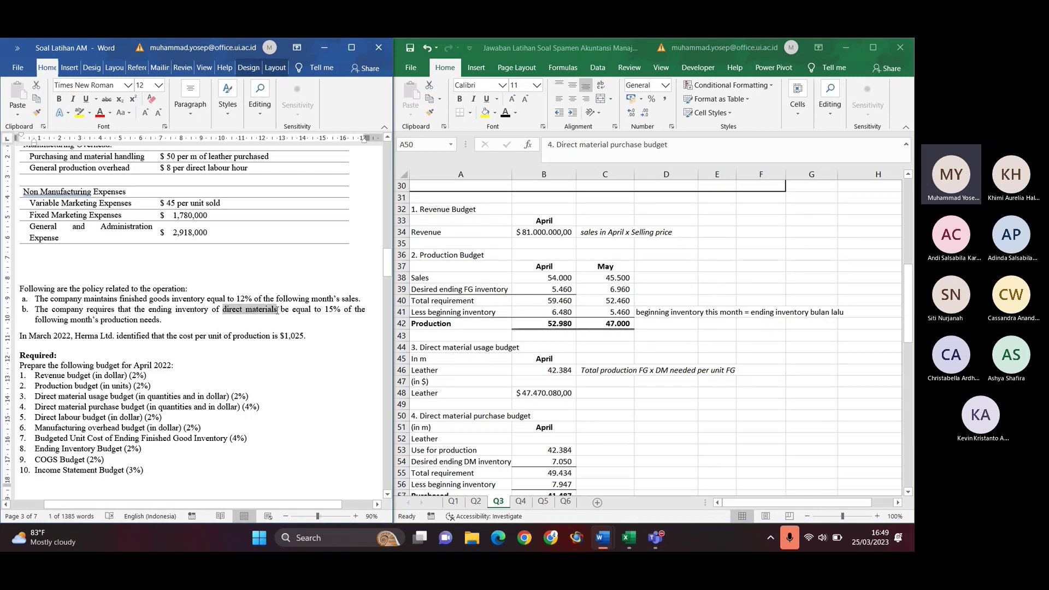
Check the April desired ending FG inventory and total requirement formulas in the Production Budget
left_click(543, 312)
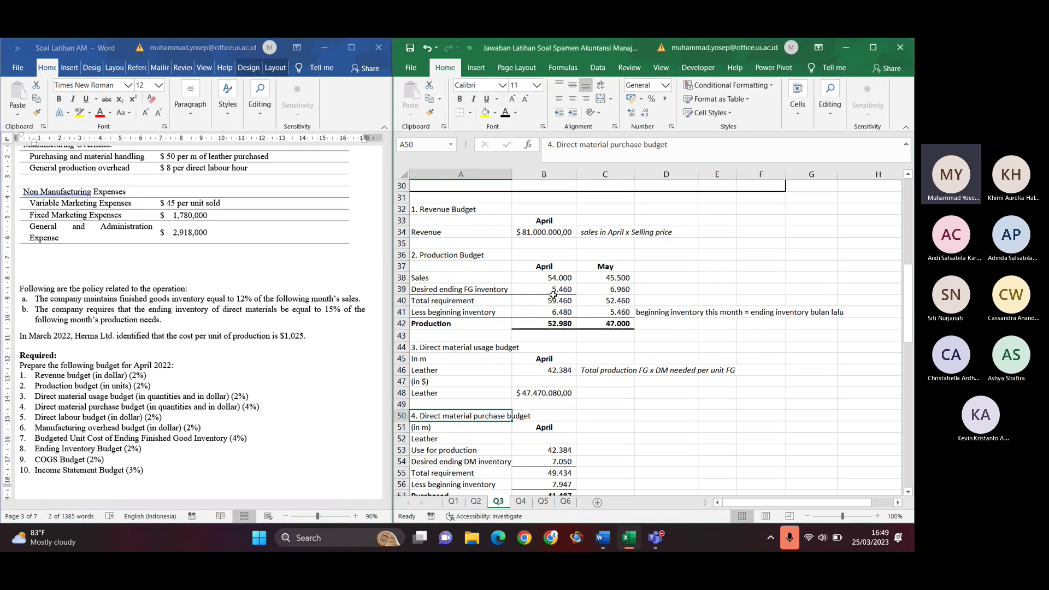
left_click(552, 289)
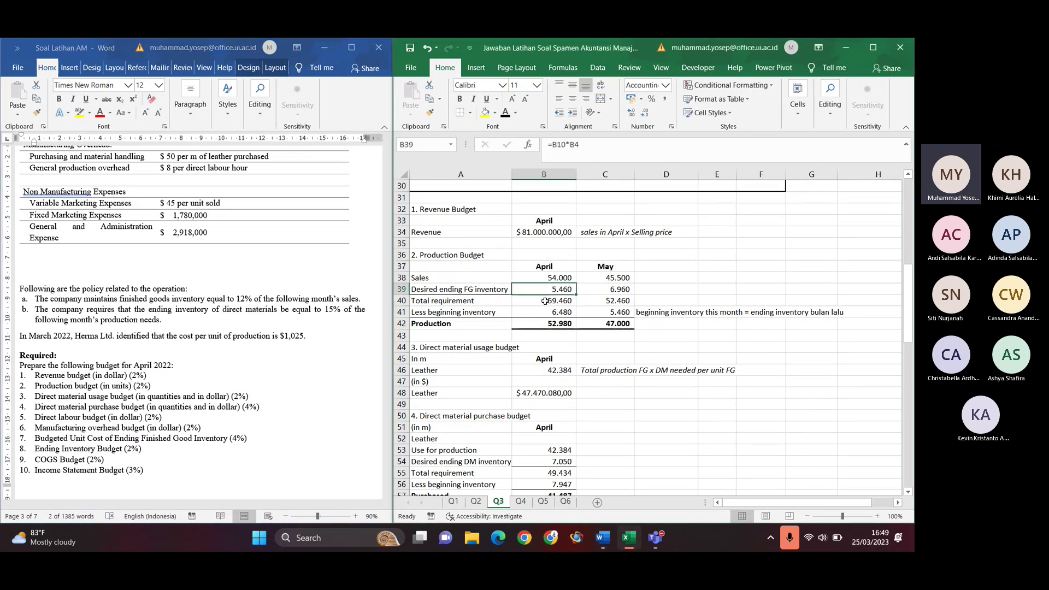
left_click(553, 301)
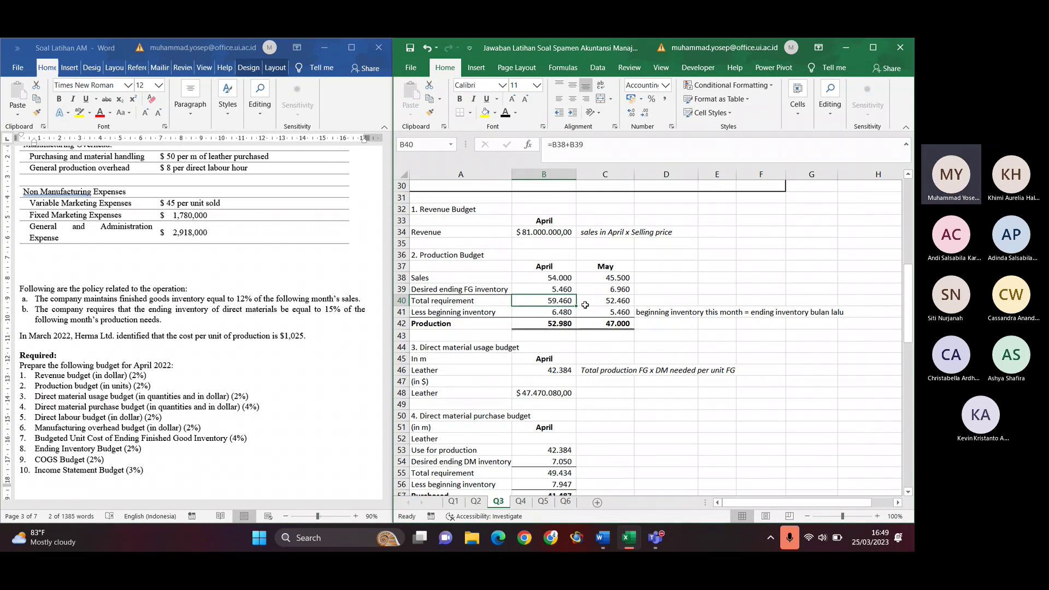
Trace the April beginning inventory formula in B41 to the FG inventory percentage and the April sales, comparing with the Word sales table
left_click(554, 310)
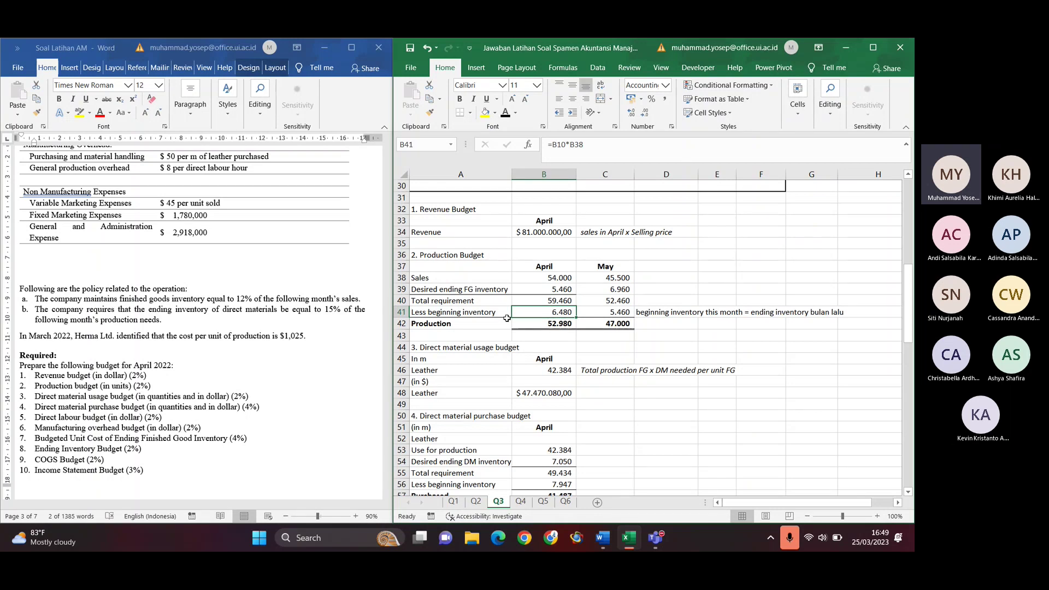
double_click(560, 311)
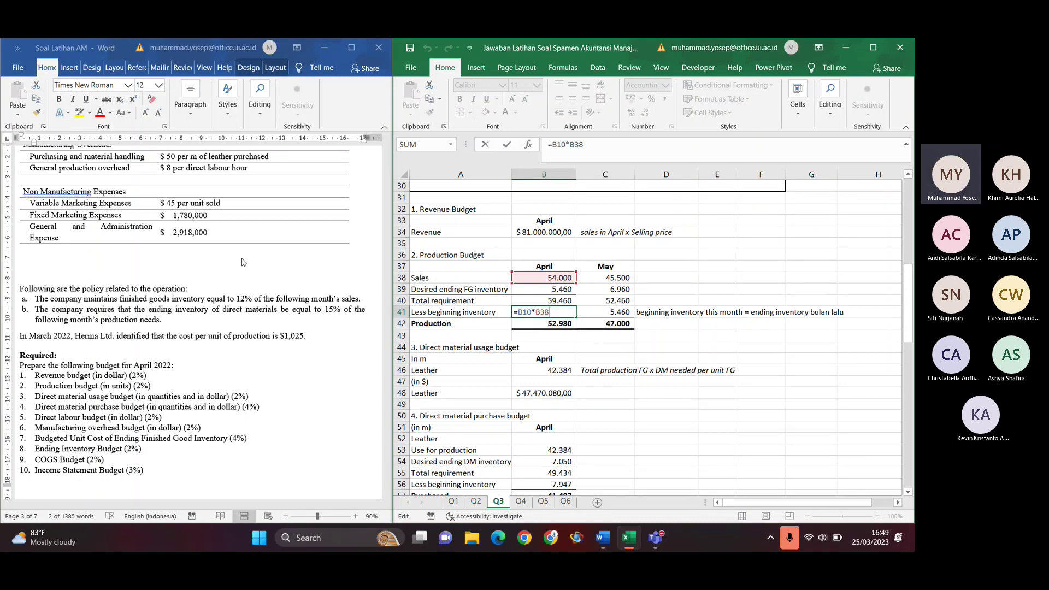
scroll(244, 263, "up", 10)
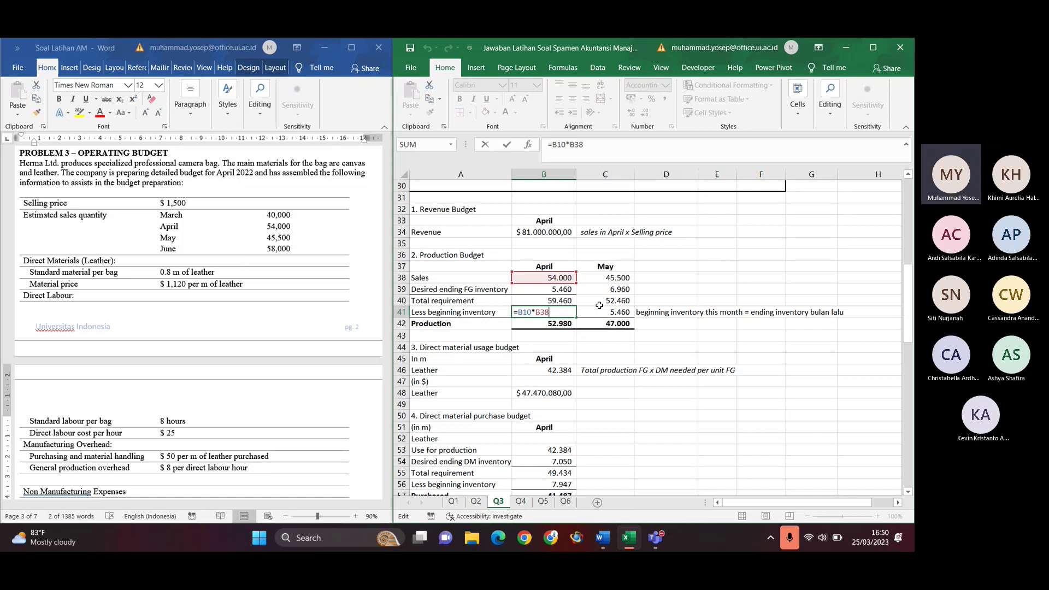
scroll(599, 306, "up", 7)
scroll(599, 306, "up", 1)
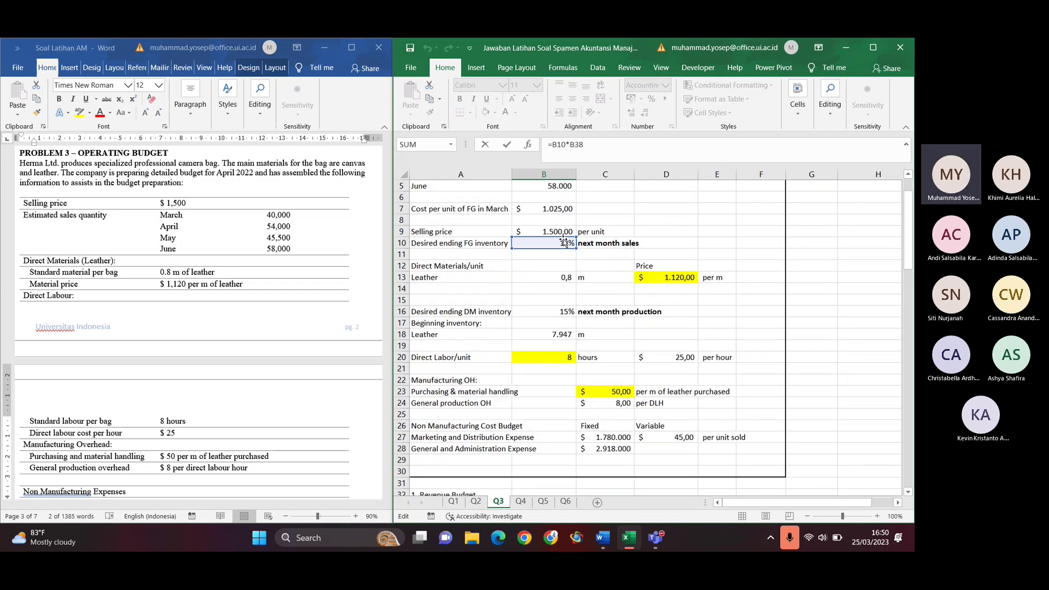
scroll(578, 334, "down", 5)
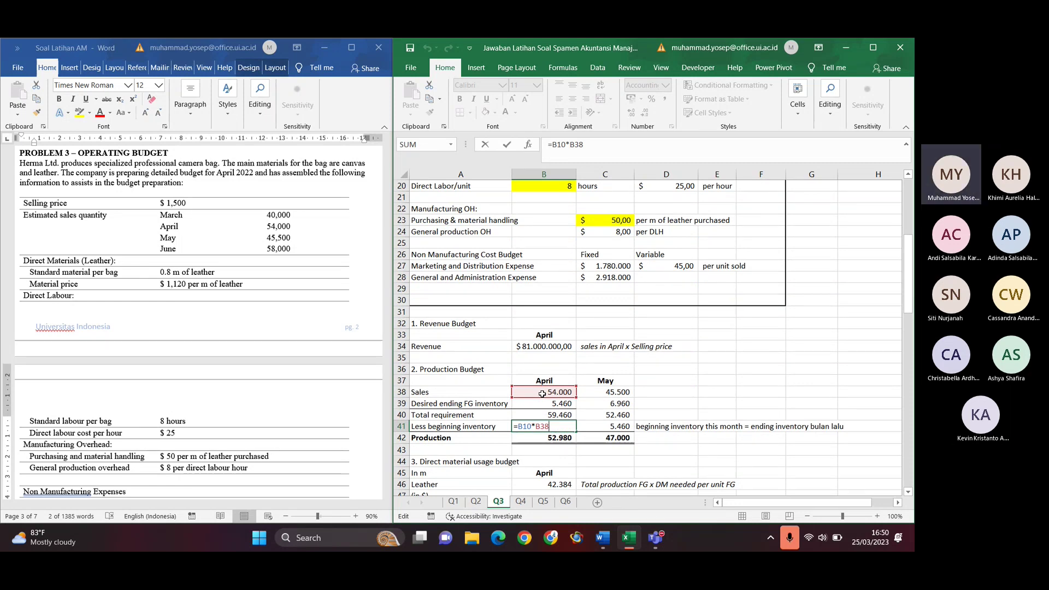
key("Return")
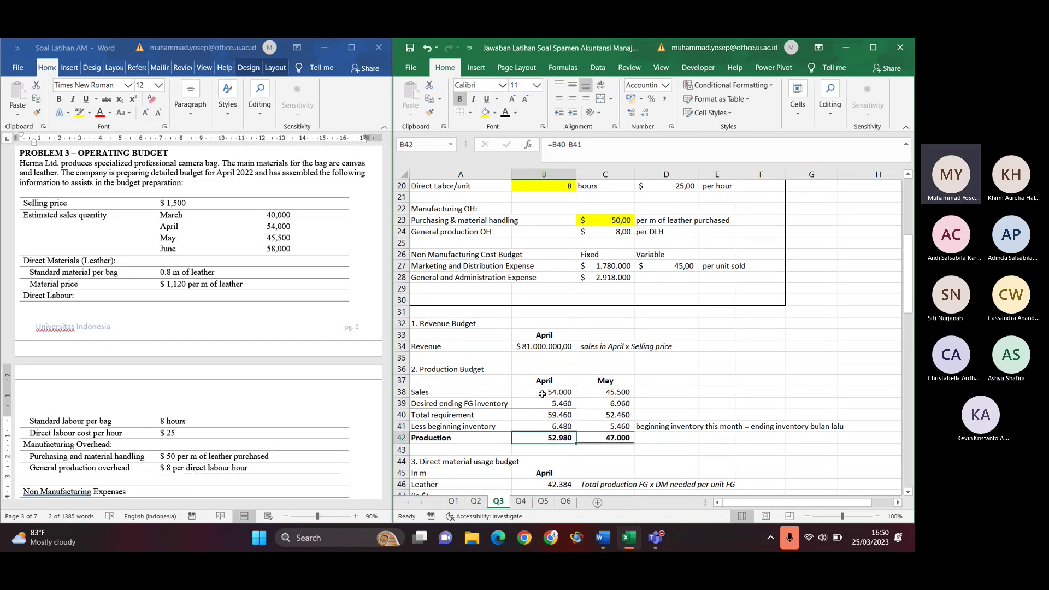
key("Up")
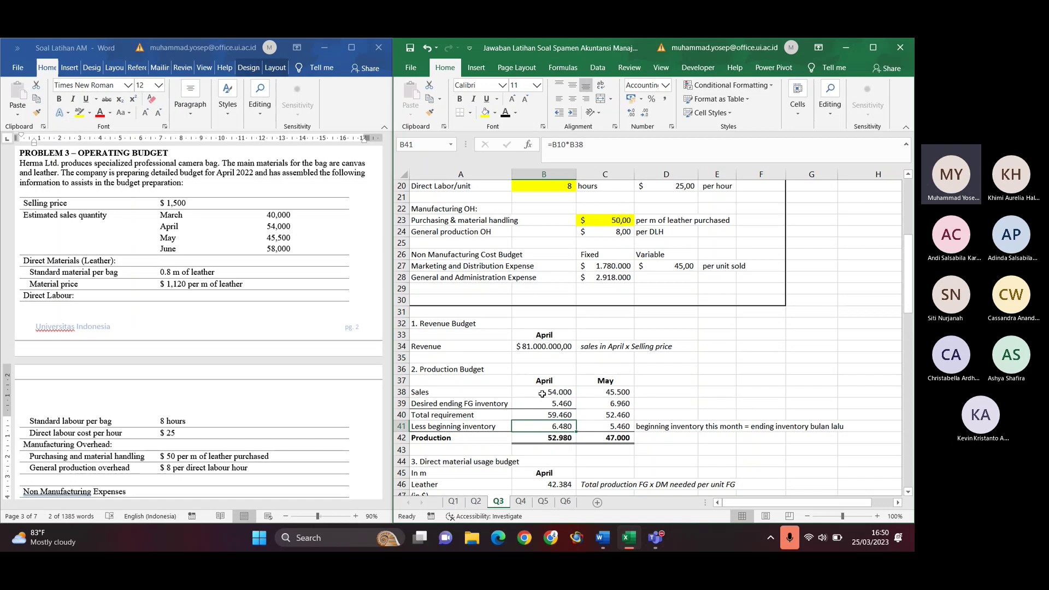
Inspect the April Production row and its formula in B42
key("Left")
key("Right")
key("Down")
key("Left")
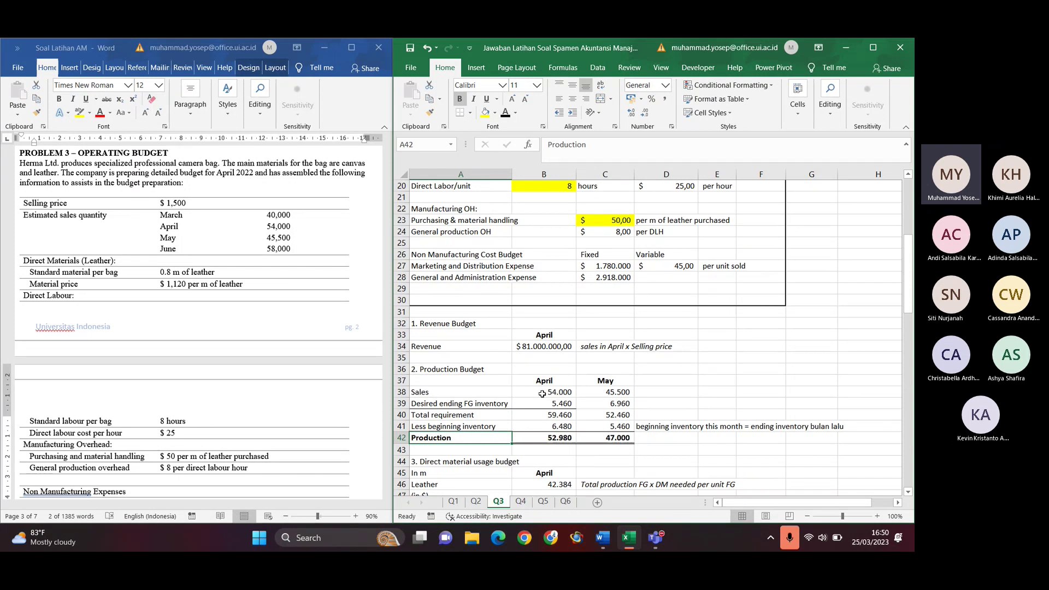
key("Right")
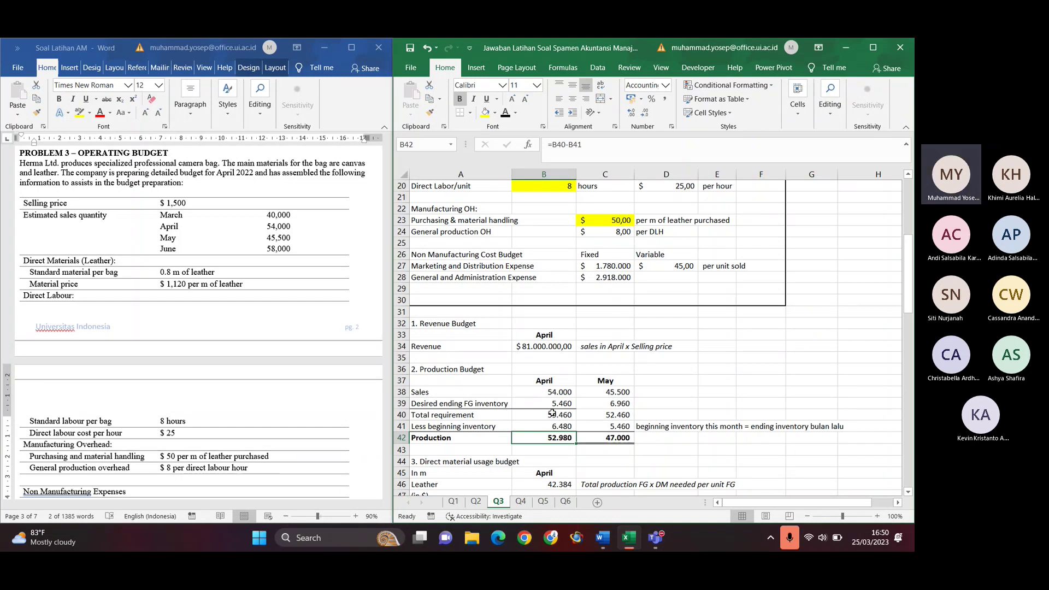
Go through the April total requirement, beginning inventory and production cells again to explain how the production quantity is derived
key("Up")
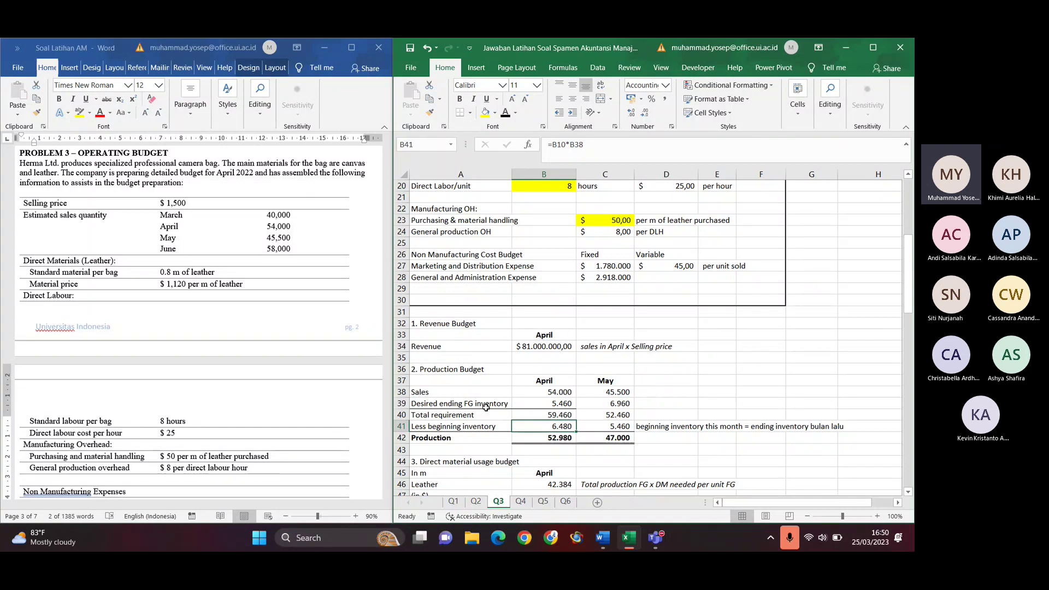
left_click(487, 410)
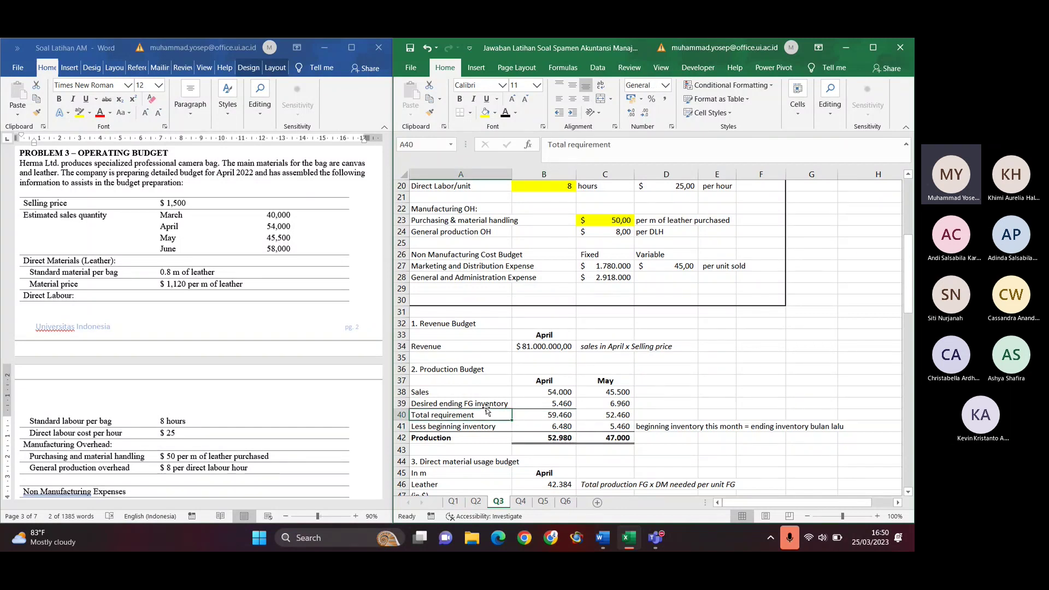
key("Right")
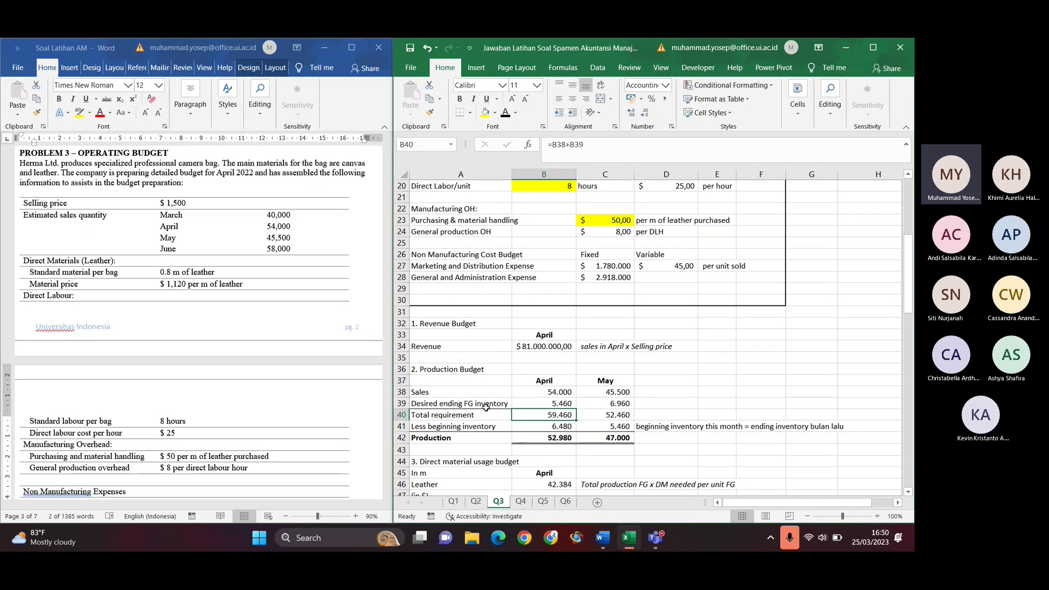
key("Down")
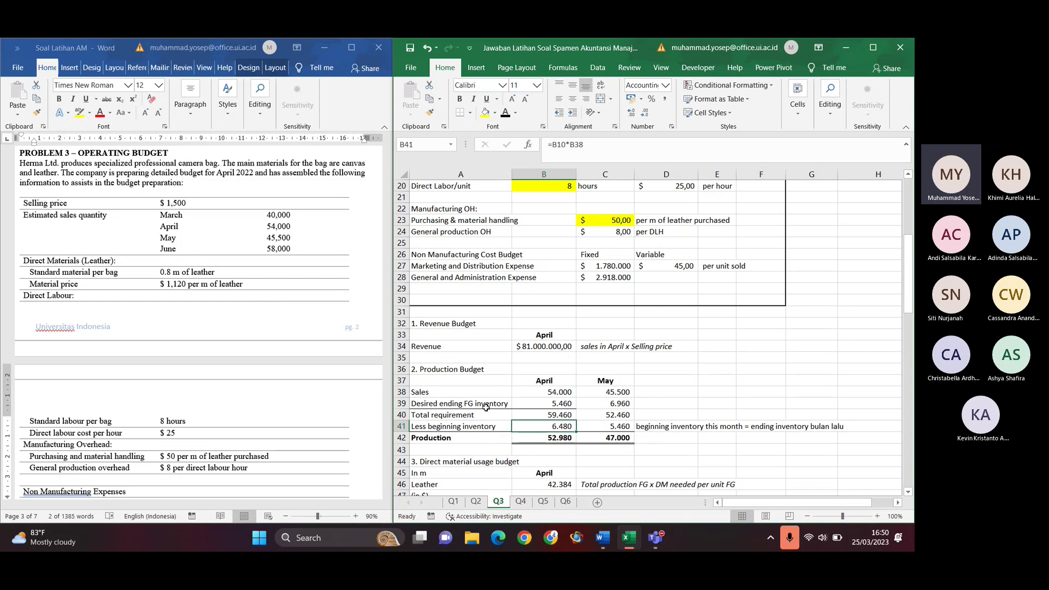
key("Down")
key("Left")
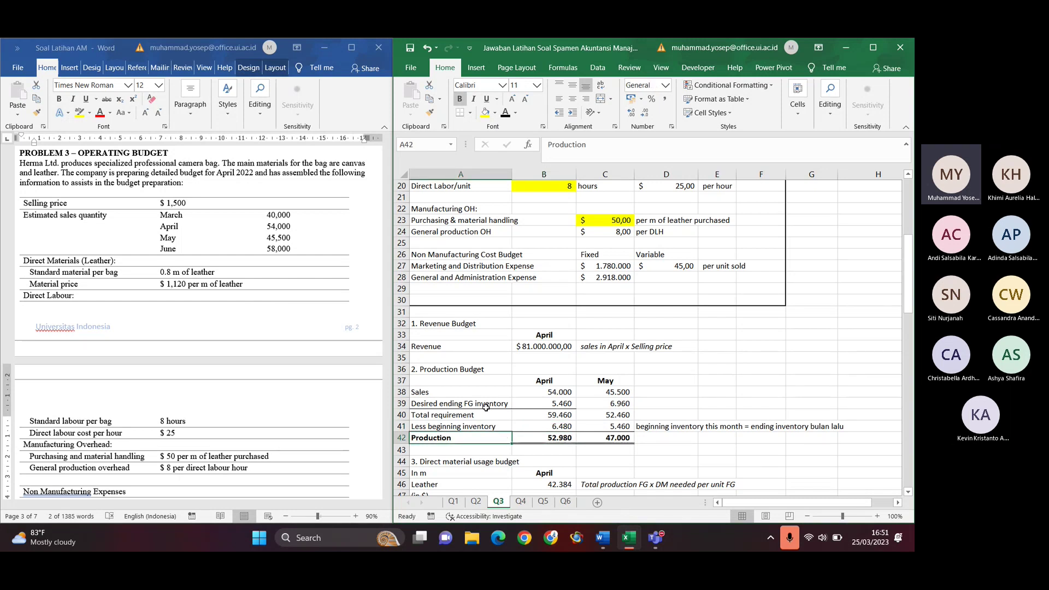
key("Right")
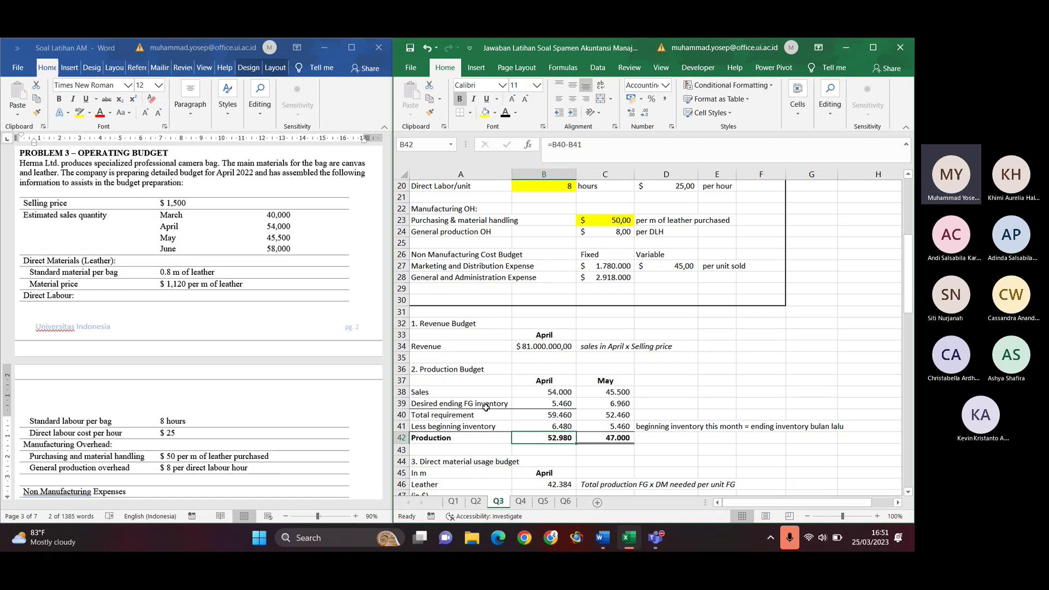
Review the May column of the Production Budget, checking the source of the May sales units
left_click(620, 380)
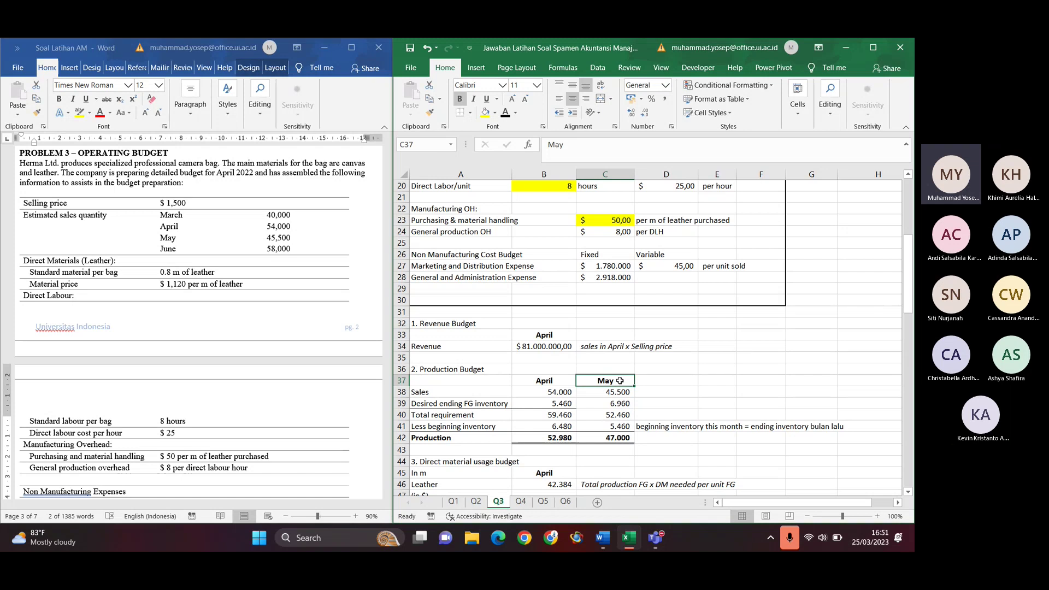
scroll(620, 380, "down", 1)
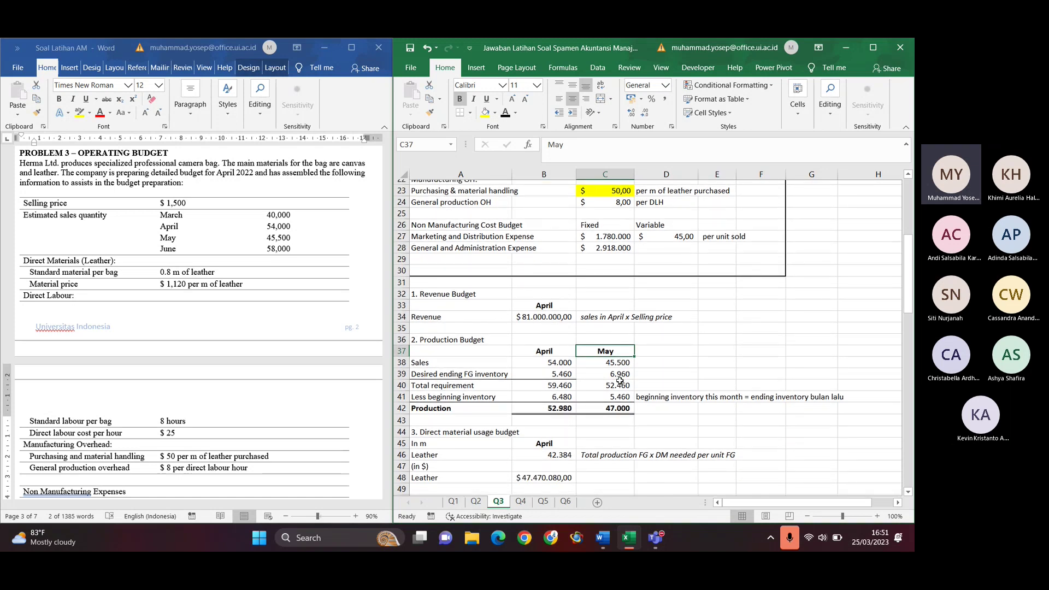
scroll(620, 380, "down", 6)
scroll(619, 381, "up", 6)
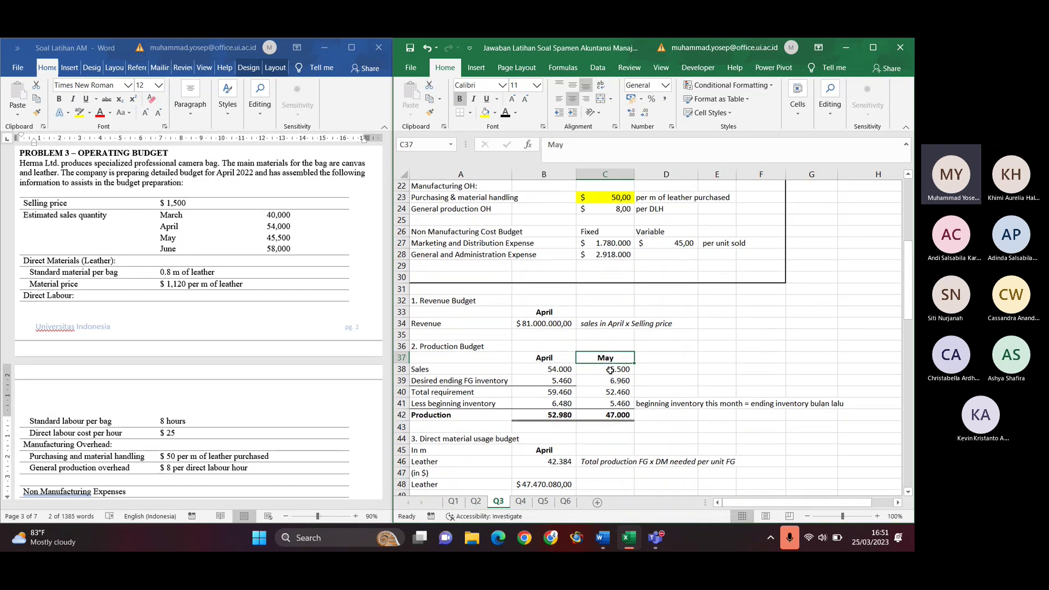
left_click(610, 370)
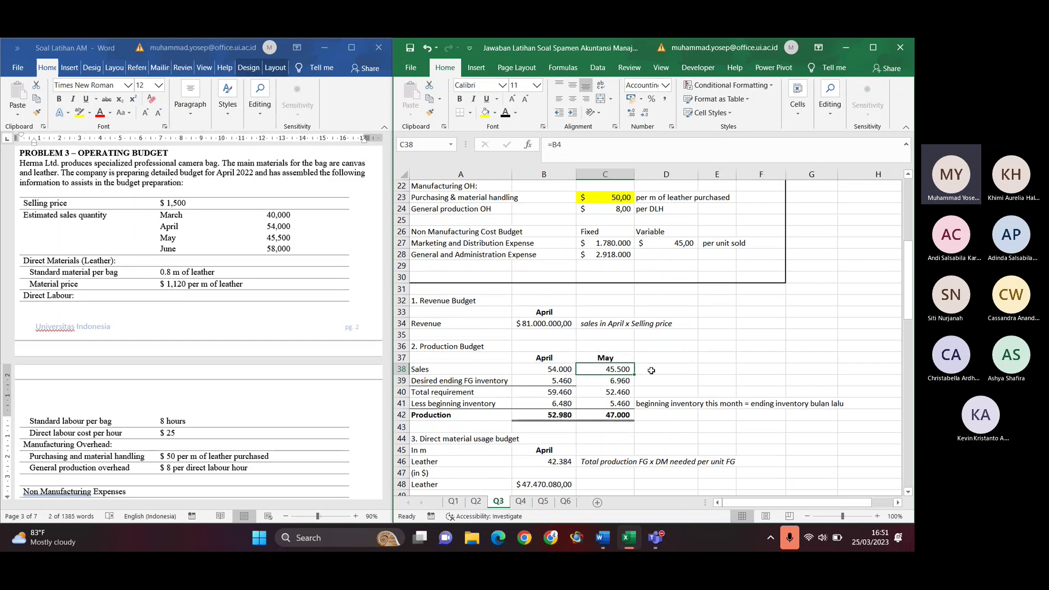
Trace the May desired ending FG inventory formula to the inventory percentage and the June sales cell
left_click(613, 379)
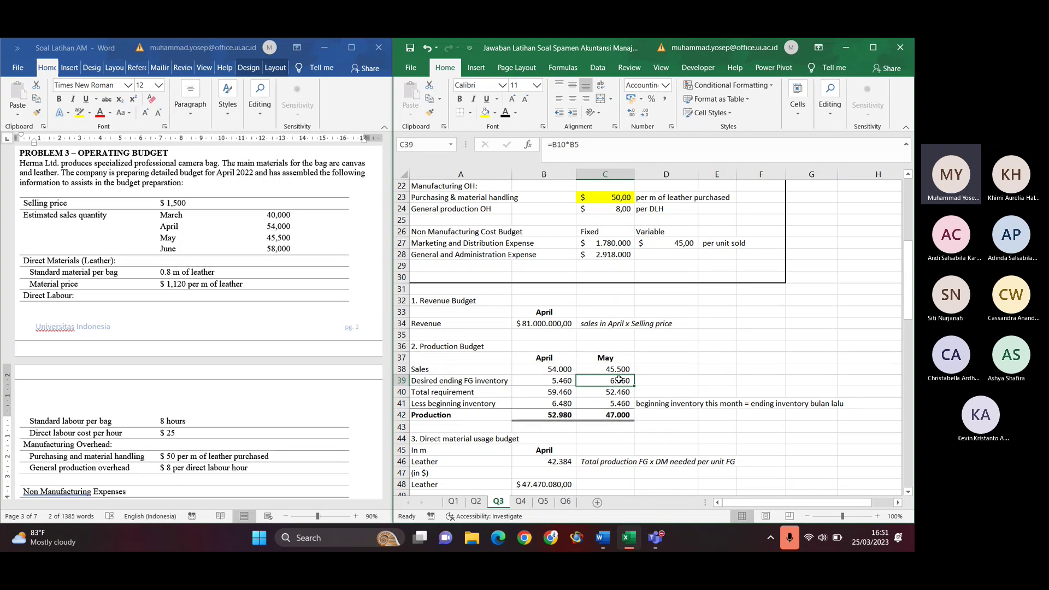
double_click(615, 379)
scroll(681, 343, "up", 5)
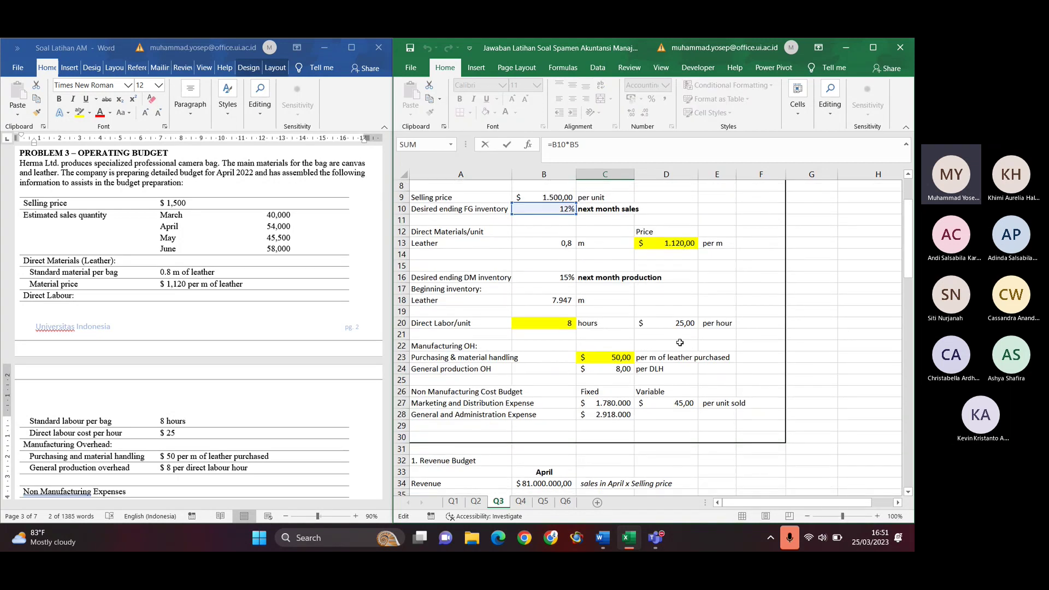
scroll(618, 284, "up", 3)
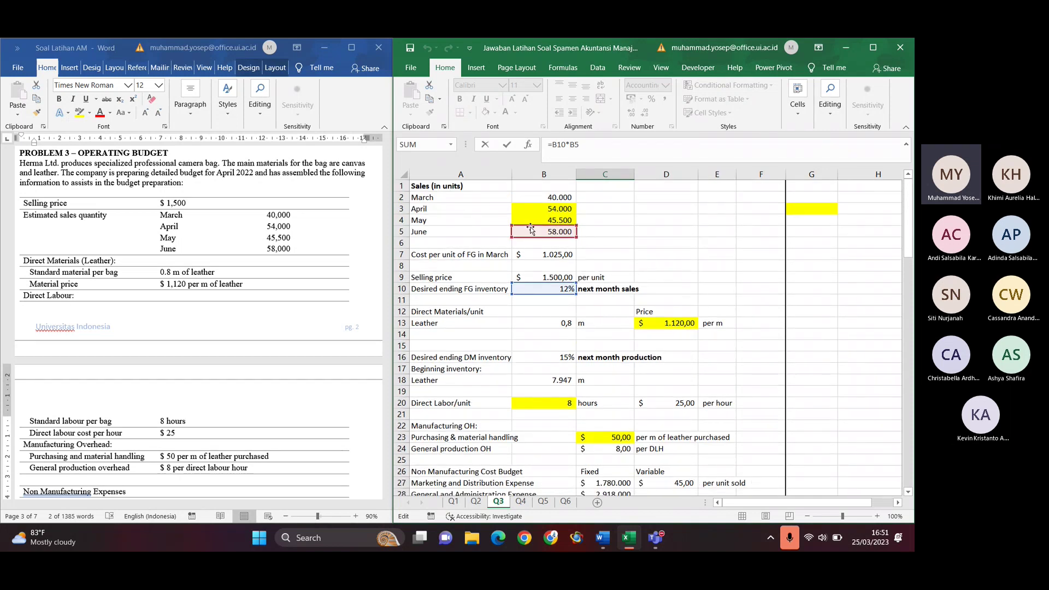
scroll(609, 335, "down", 8)
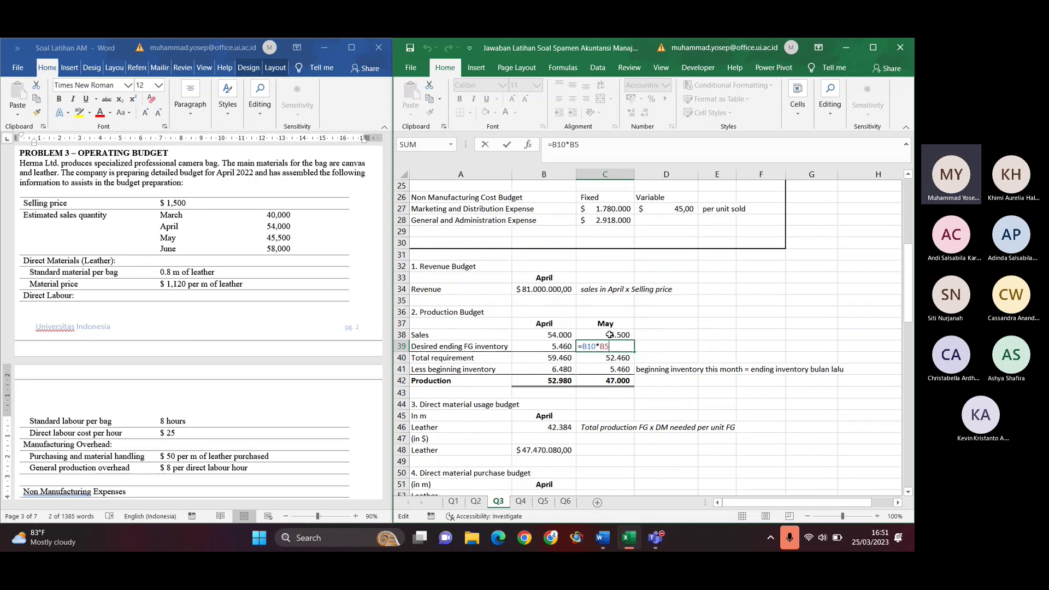
key("Return")
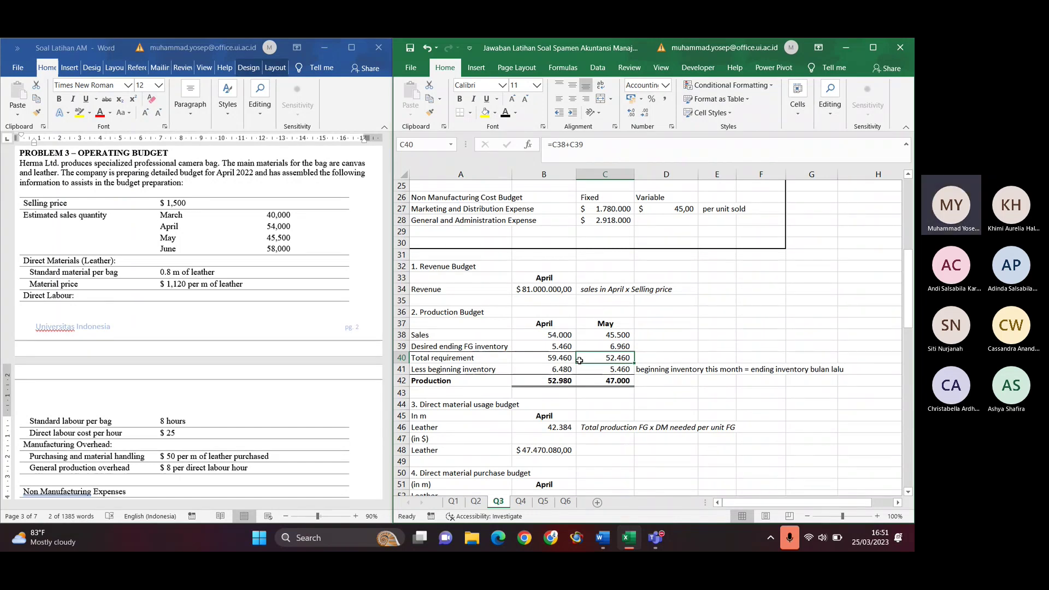
Trace the May beginning inventory formula in C41 to the April desired ending FG inventory
key("Down")
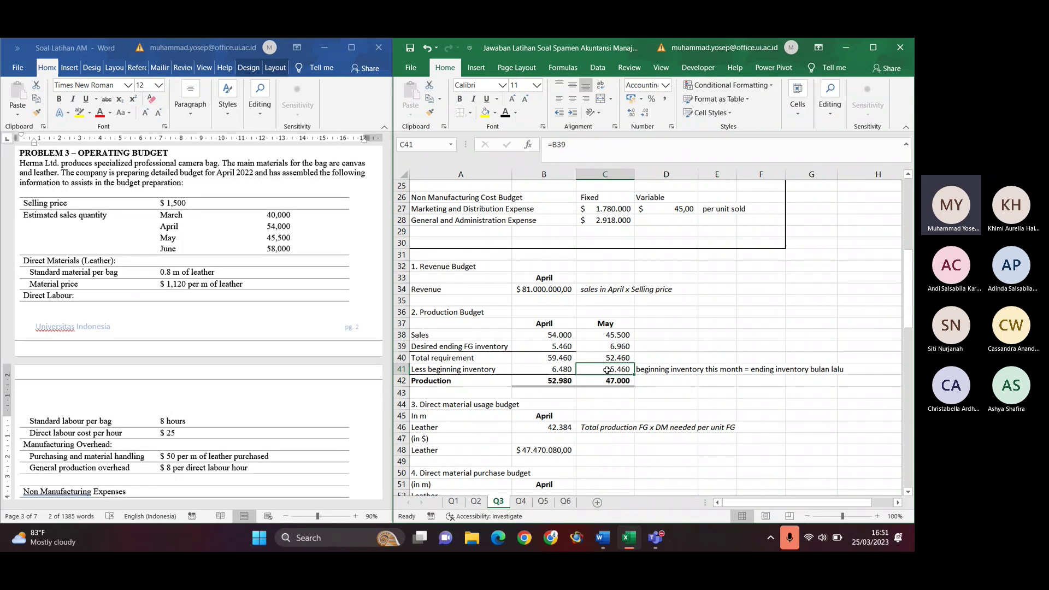
double_click(607, 370)
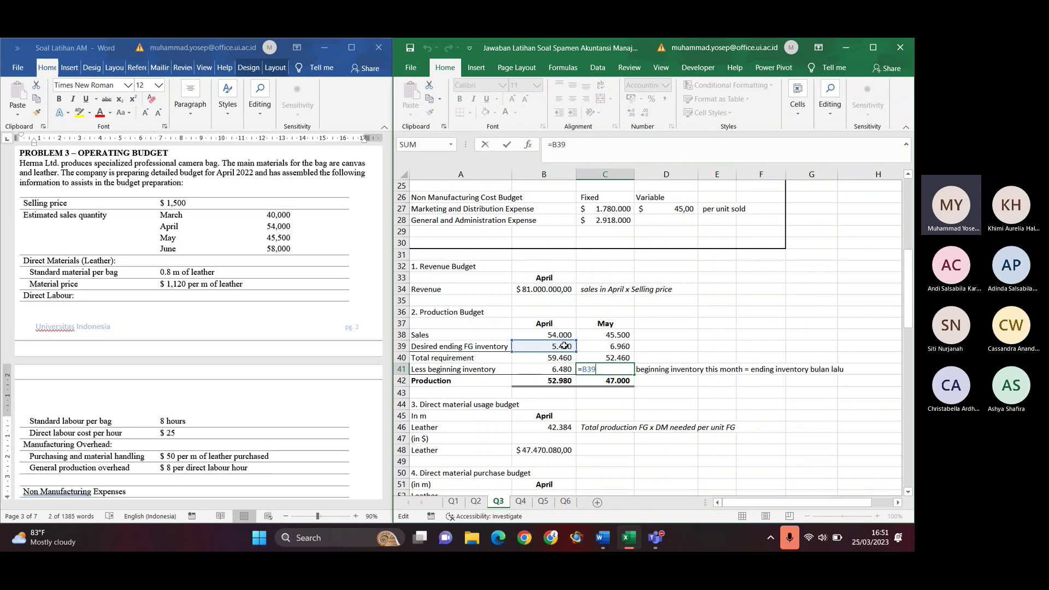
key("Return")
key("Up")
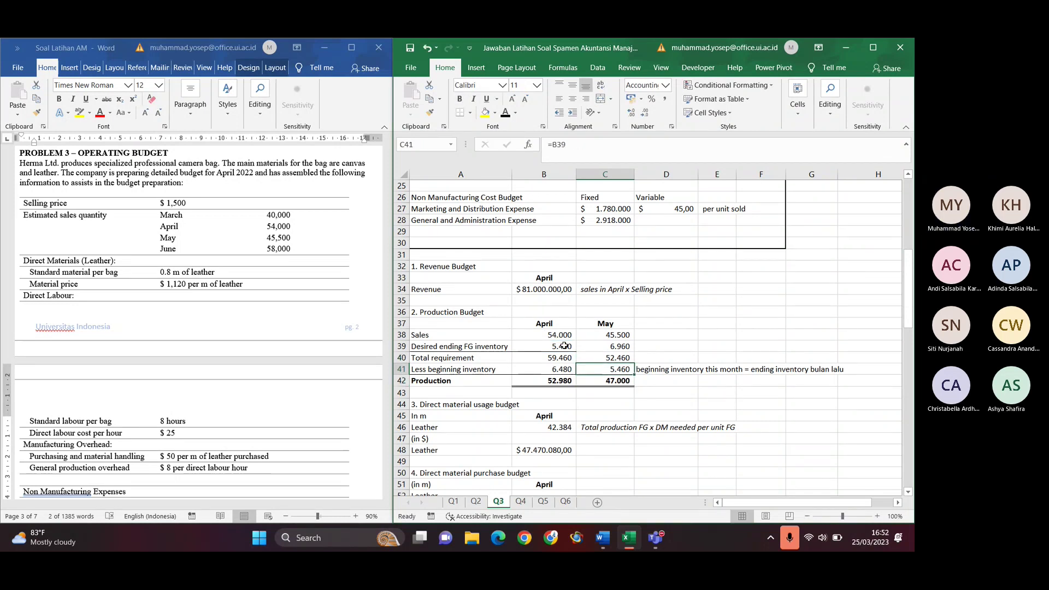
Inspect the Production row and check the May production formula in C42
key("Down")
key("Left")
key("Left")
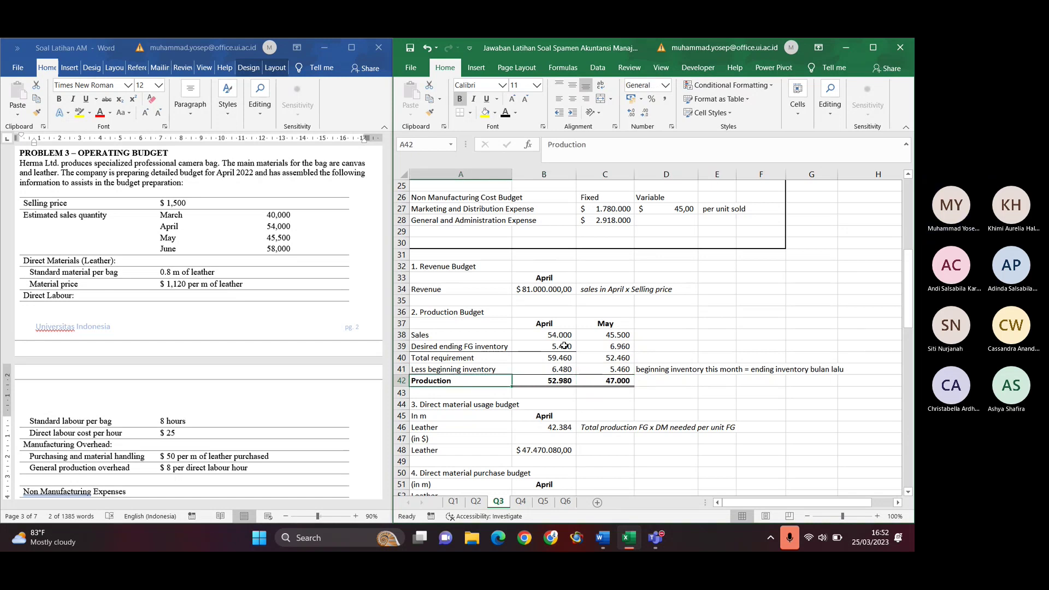
key("Right")
key("Right")
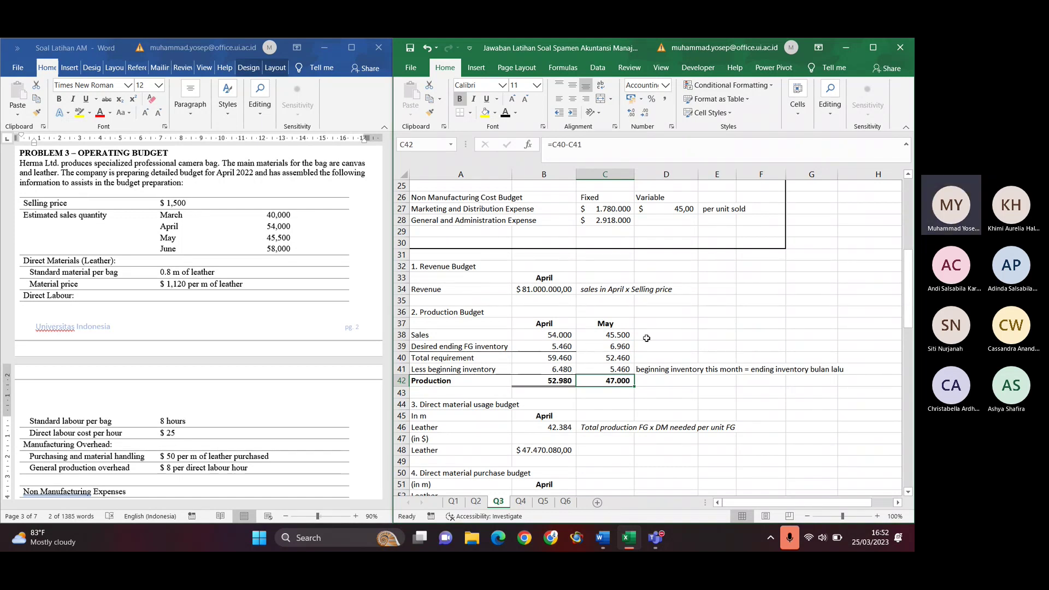
Show the direct material budgets on the Q3 sheet alongside the policies and required budget list in the Word exercise
scroll(513, 436, "down", 3)
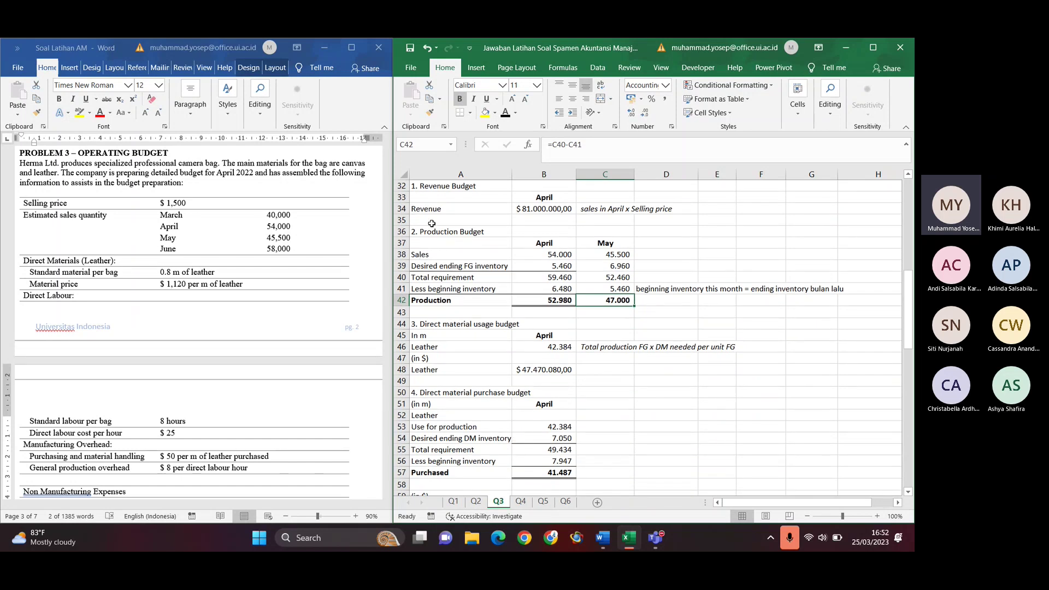
scroll(239, 328, "down", 6)
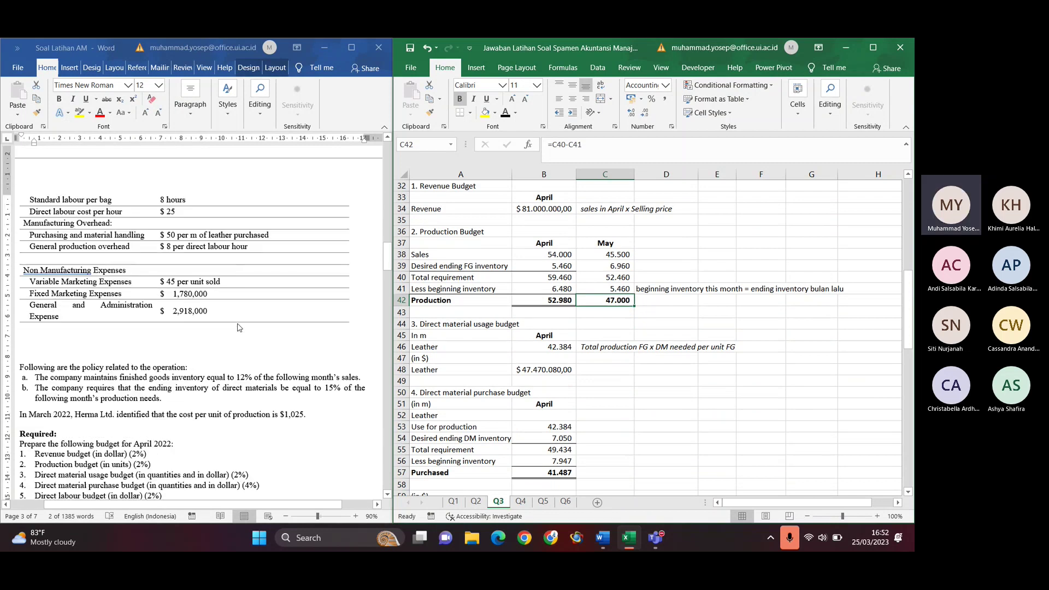
scroll(238, 328, "down", 3)
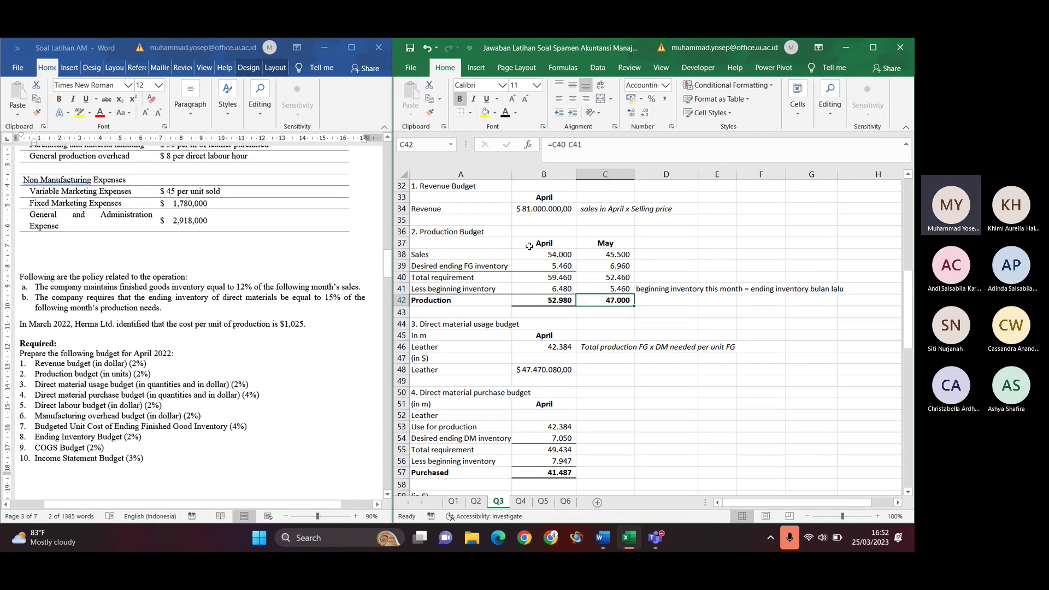
Examine the headings and leather row of the direct material usage budget
left_click(445, 325)
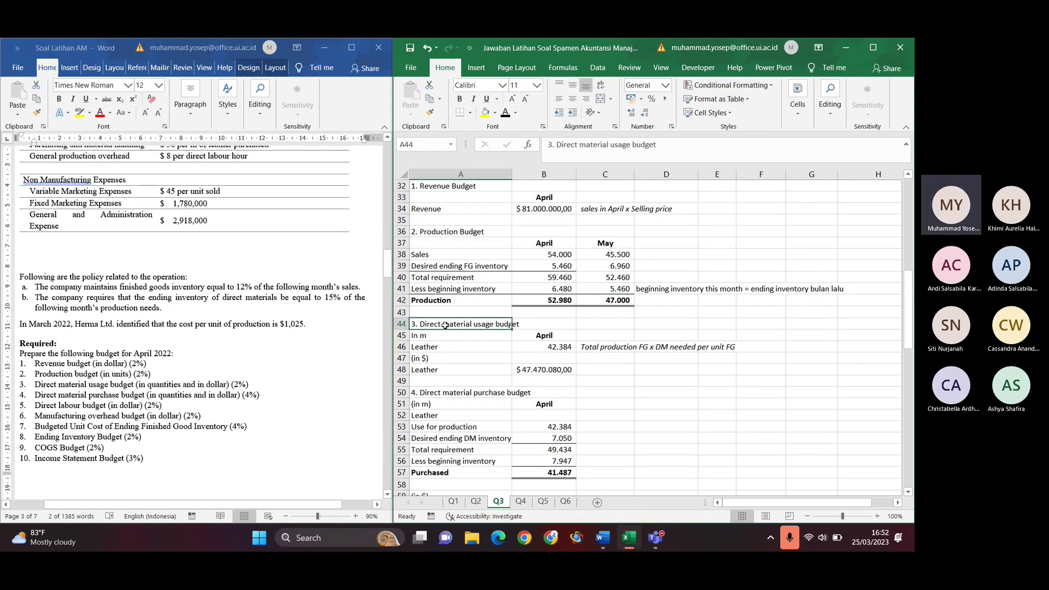
key("Right")
key("Down")
key("Left")
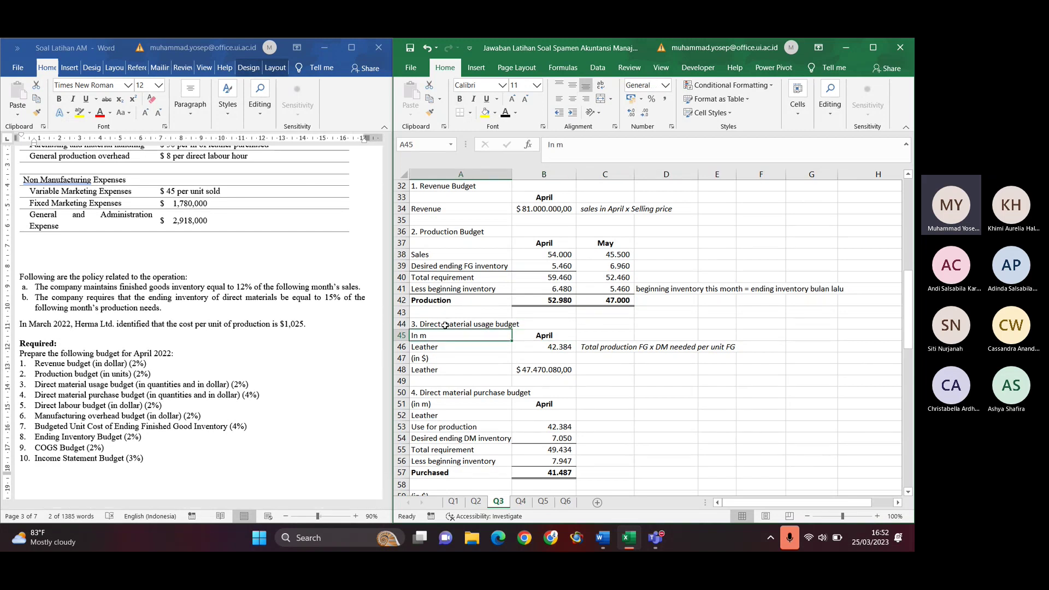
key("Up")
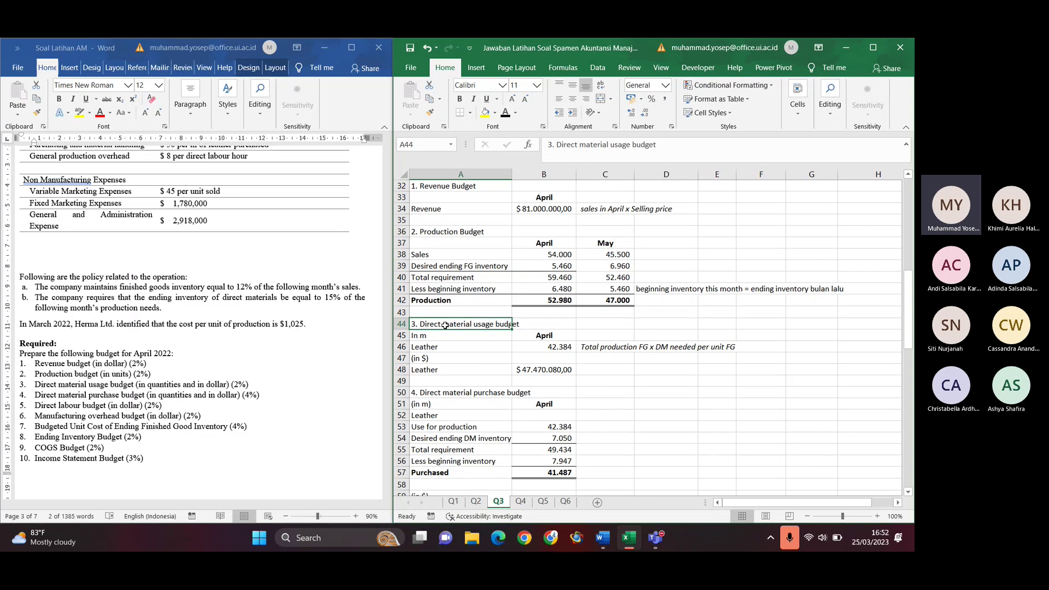
left_click(480, 337)
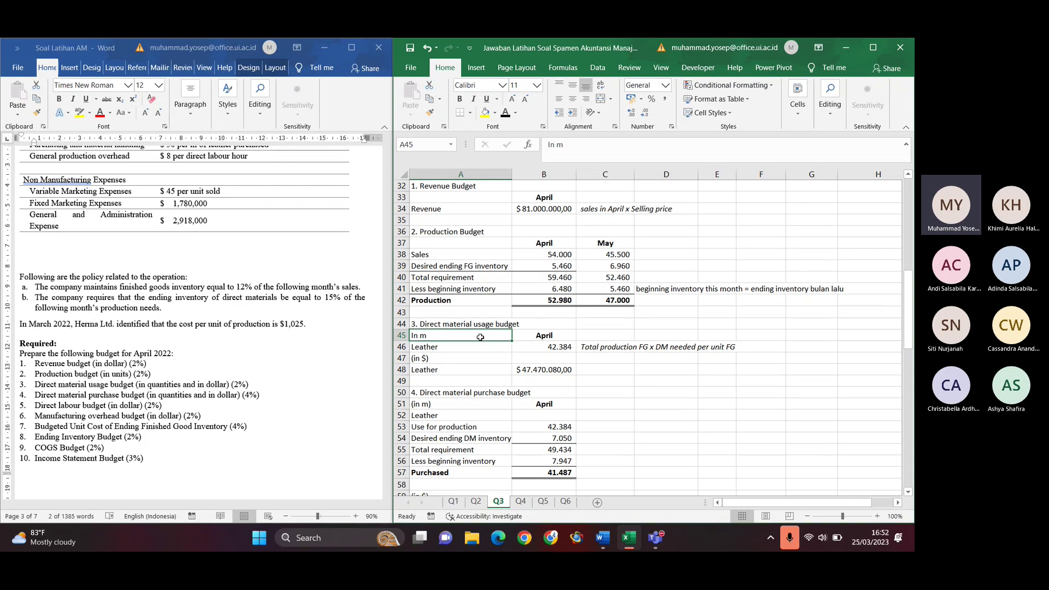
key("Down")
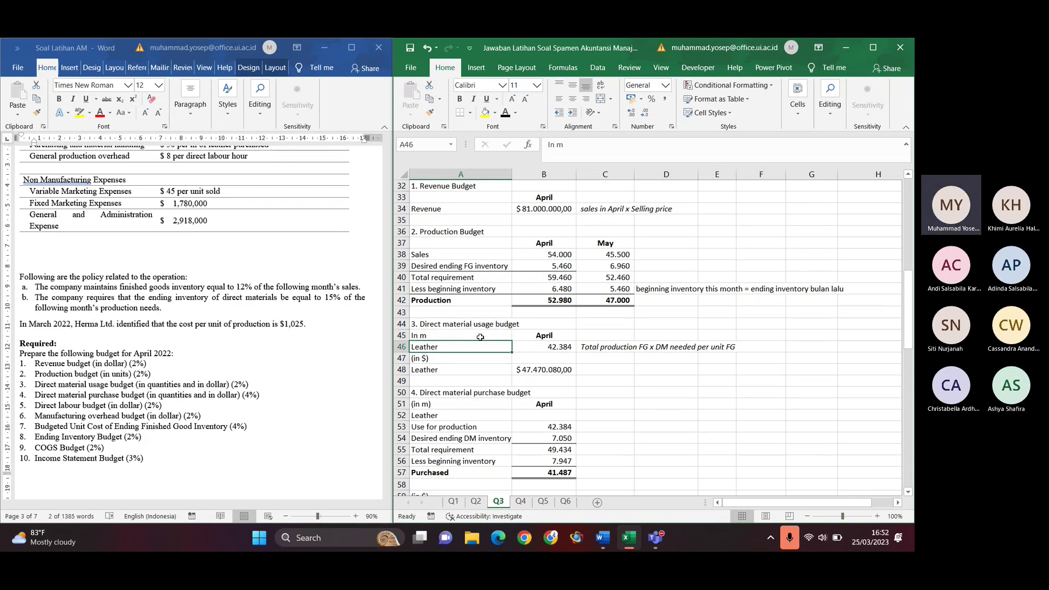
Trace the April leather usage formula in B46 to April production and the leather quantity per unit in B13
key("Right")
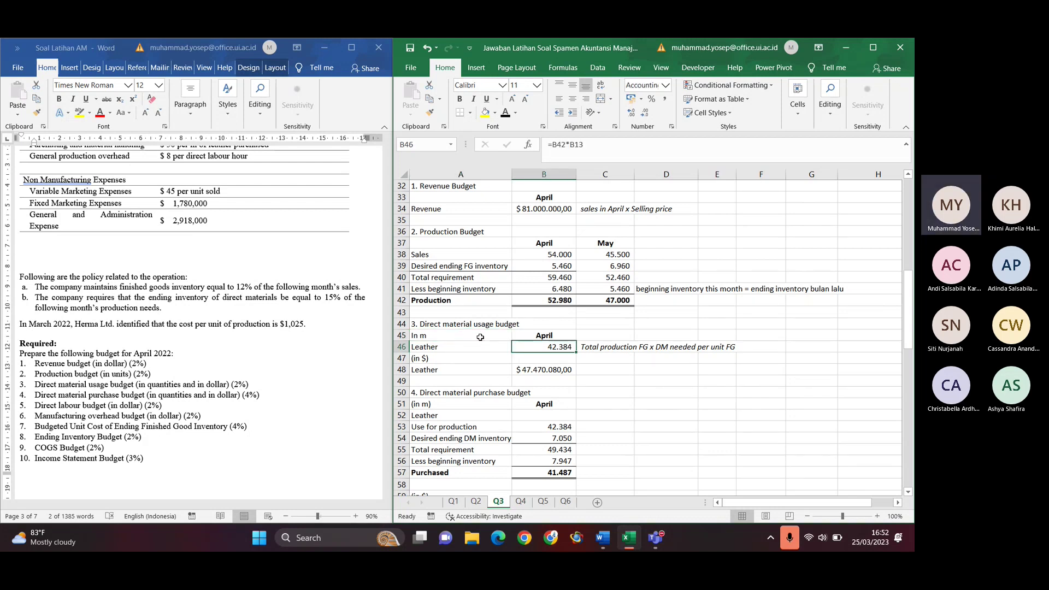
double_click(558, 345)
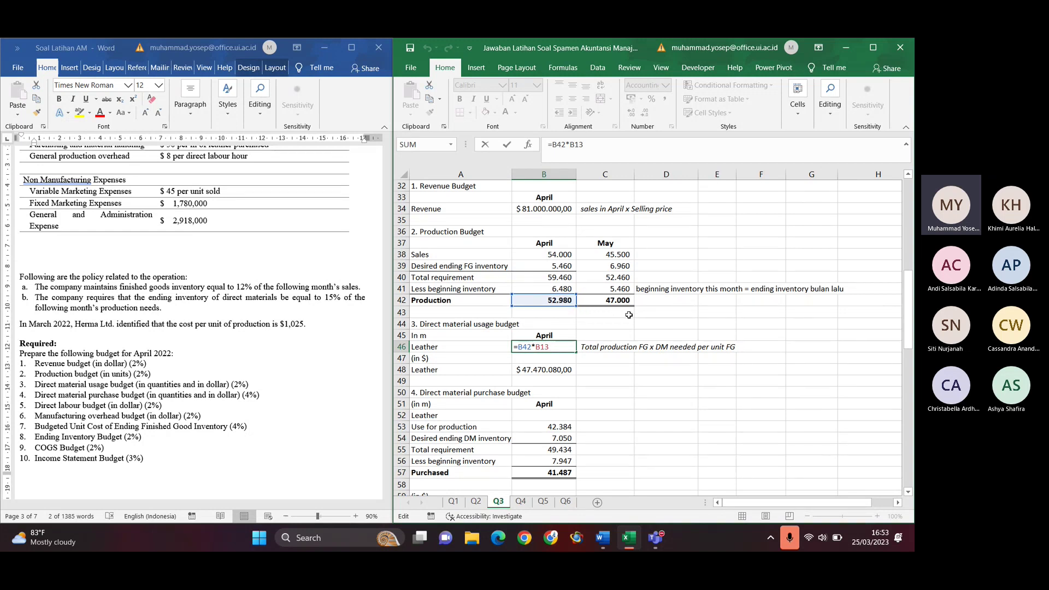
scroll(620, 311, "up", 8)
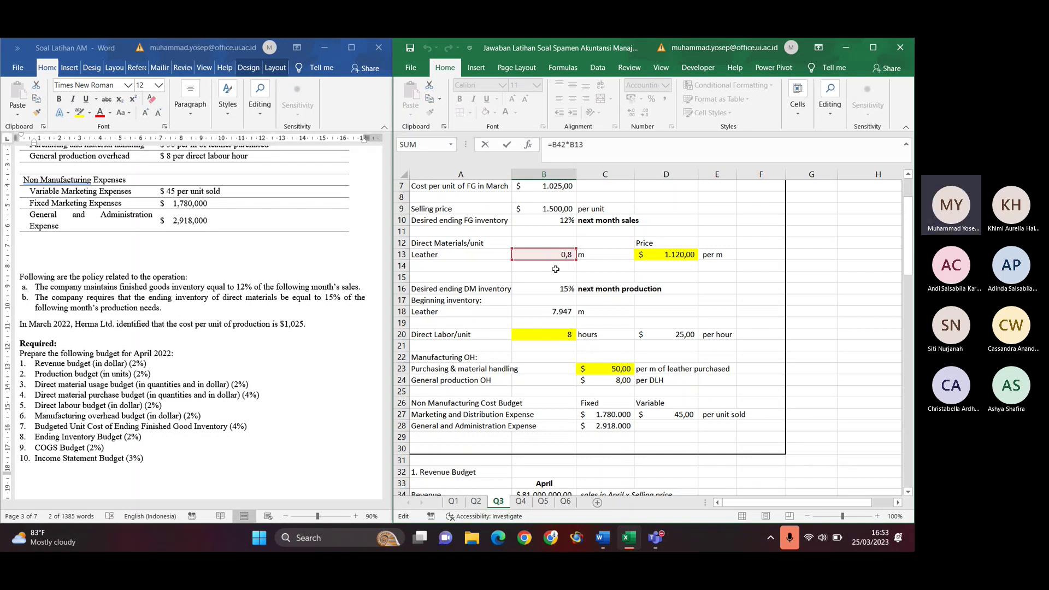
scroll(552, 253, "down", 7)
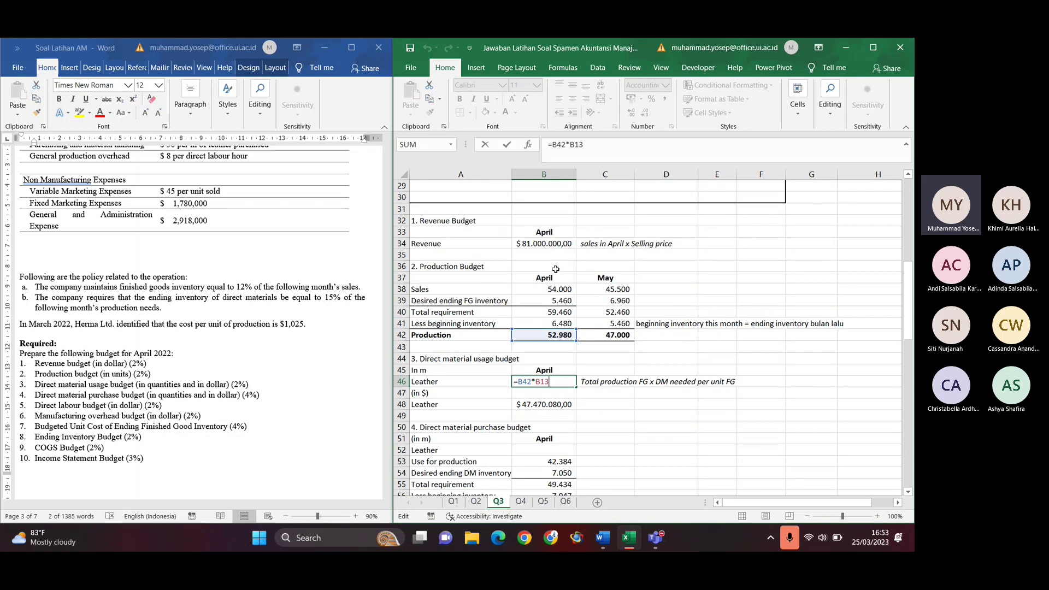
key("Return")
key("Up")
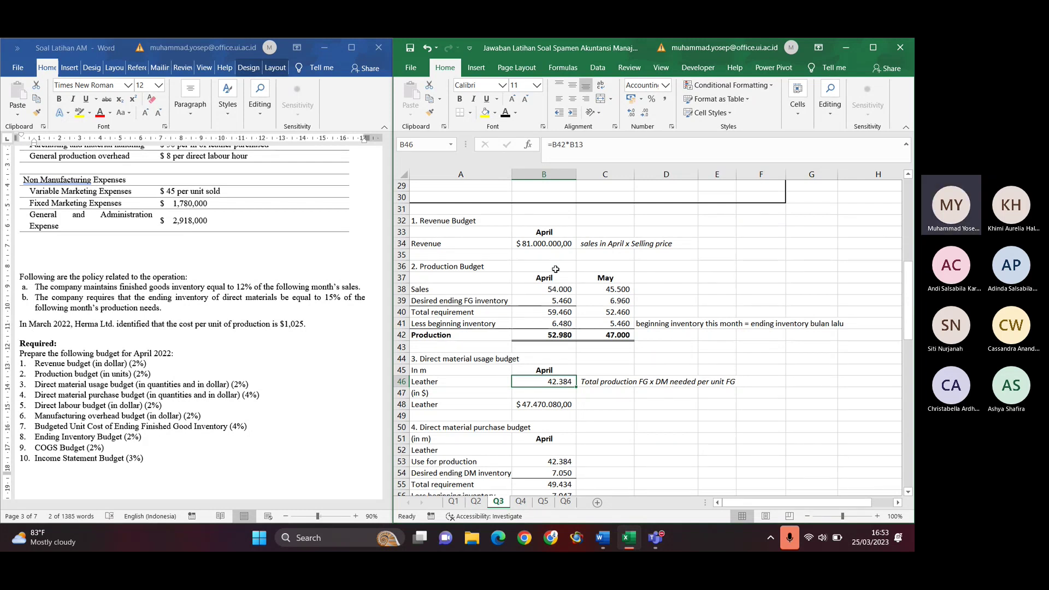
Trace the April leather usage cost formula in B48 to the usage quantity in B46 and the leather price in D13
key("Down")
key("Down")
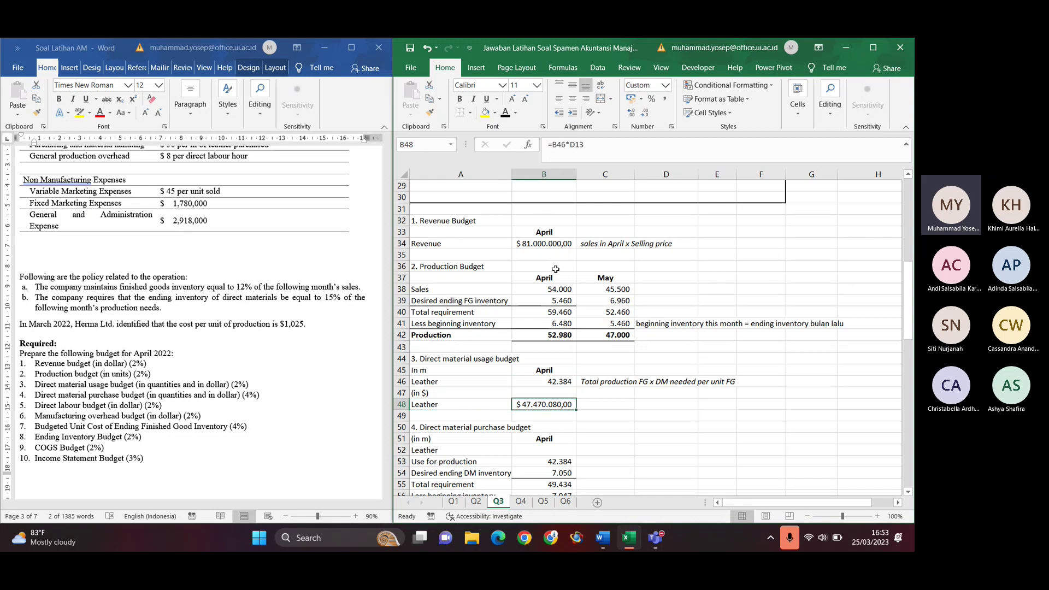
left_click(550, 383)
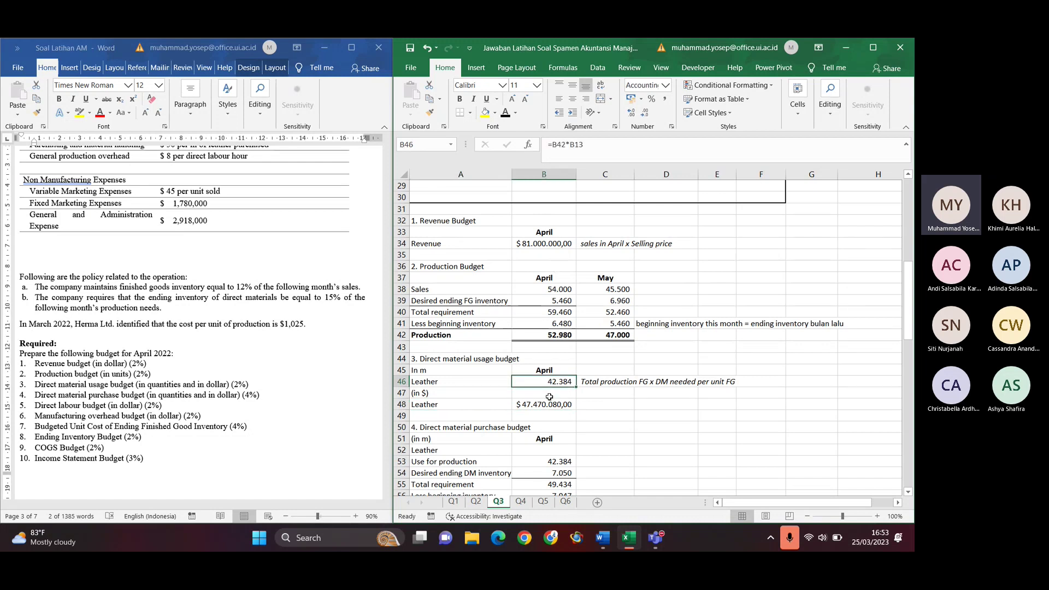
left_click(551, 403)
scroll(628, 345, "up", 5)
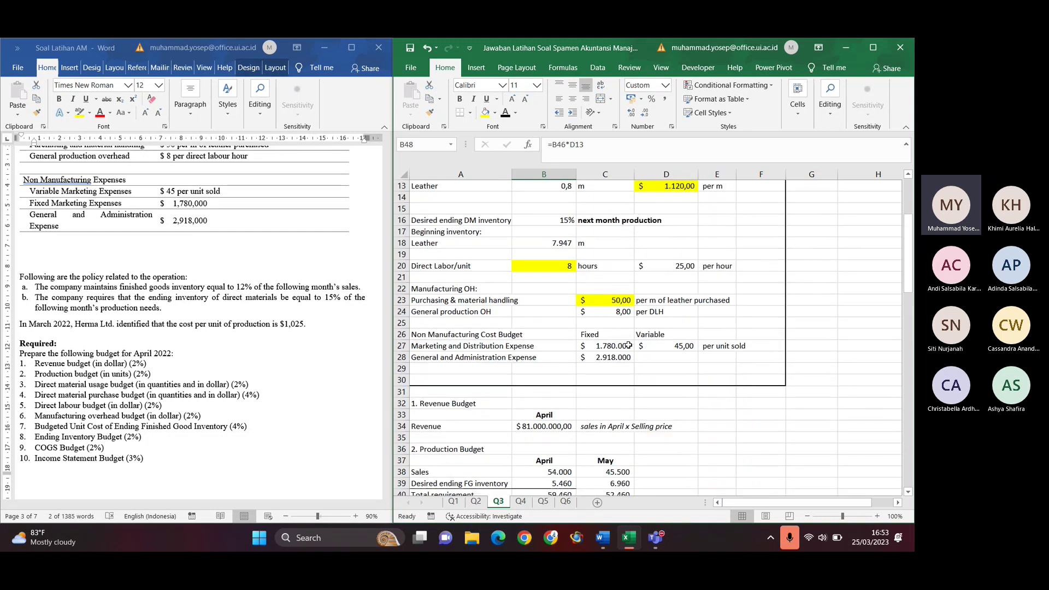
scroll(629, 345, "up", 2)
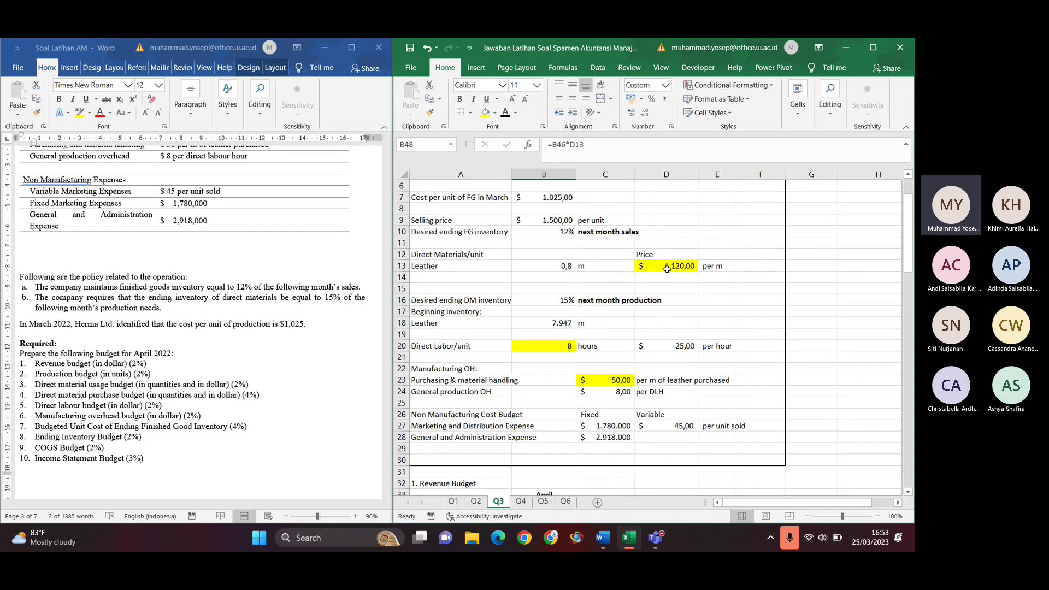
left_click(667, 269)
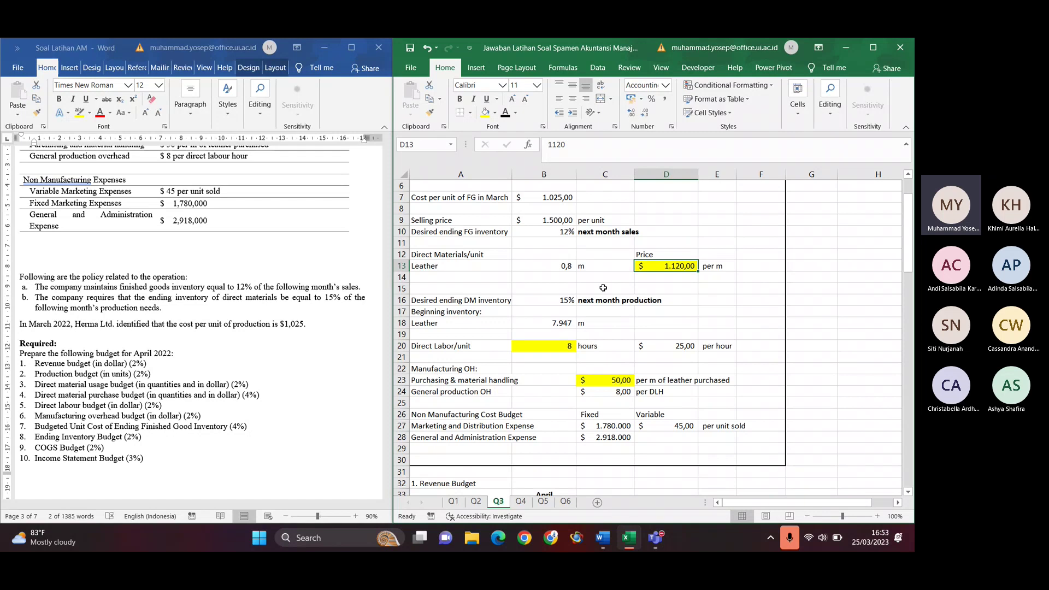
scroll(603, 288, "down", 6)
scroll(603, 288, "down", 4)
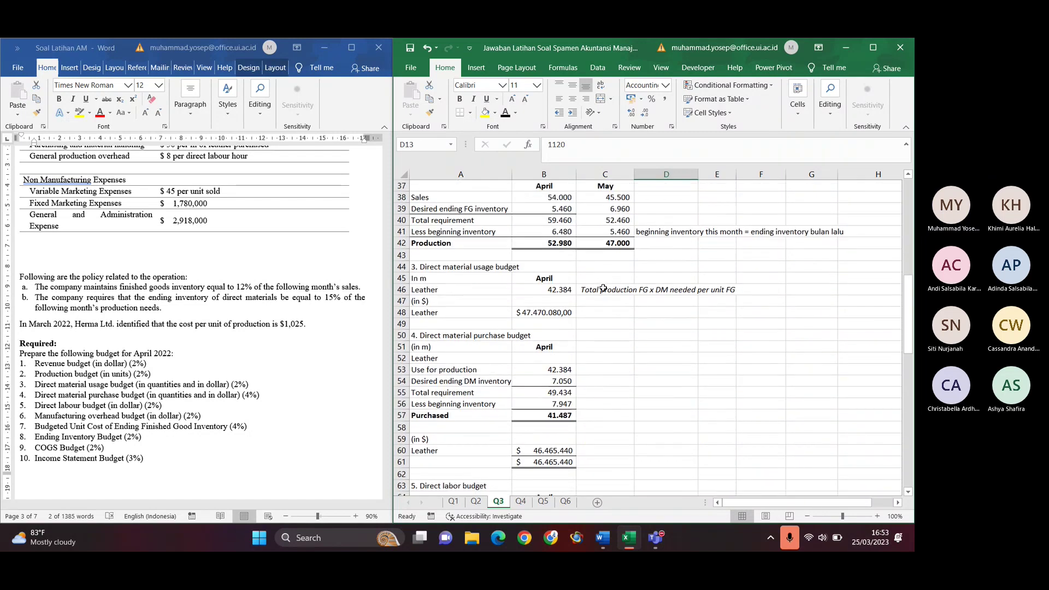
left_click(537, 312)
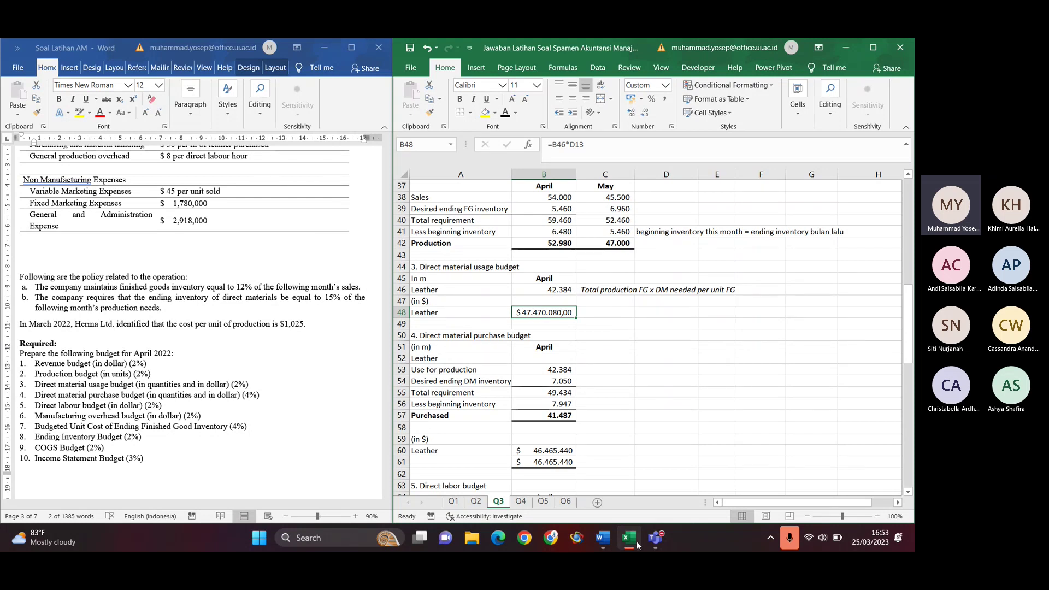
Check the direct material items in the Word exercise's required list, returning to the leather usage cost in B48
mouse_move(655, 538)
scroll(452, 356, "down", 1)
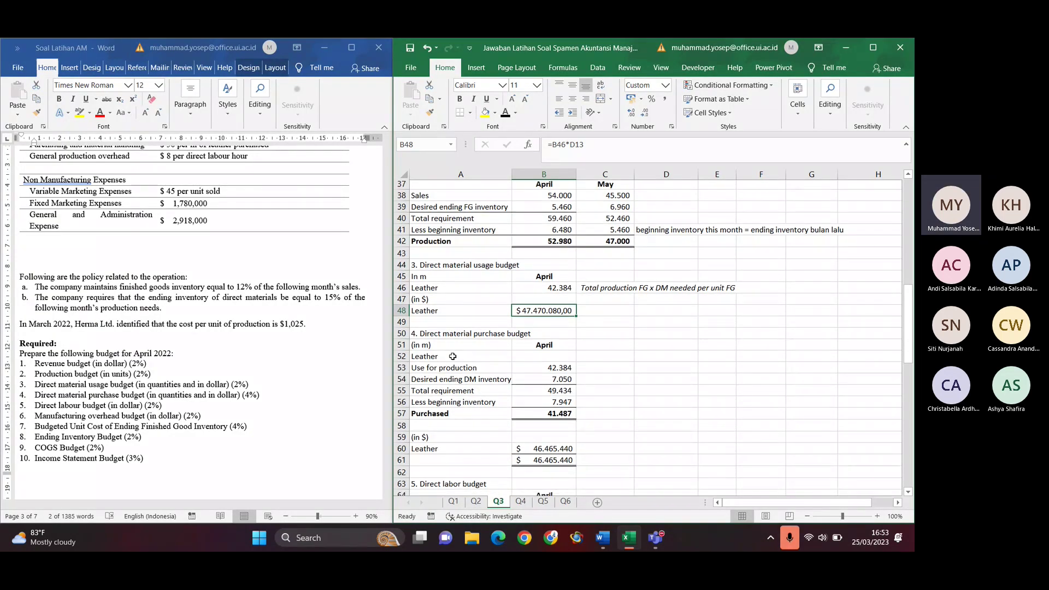
left_click(80, 400)
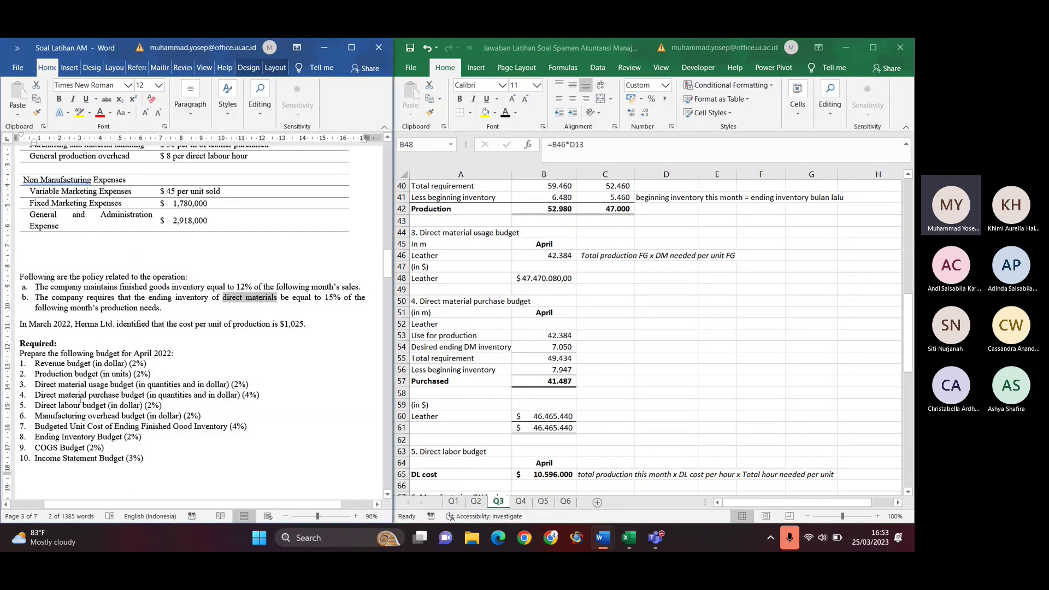
left_click(543, 278)
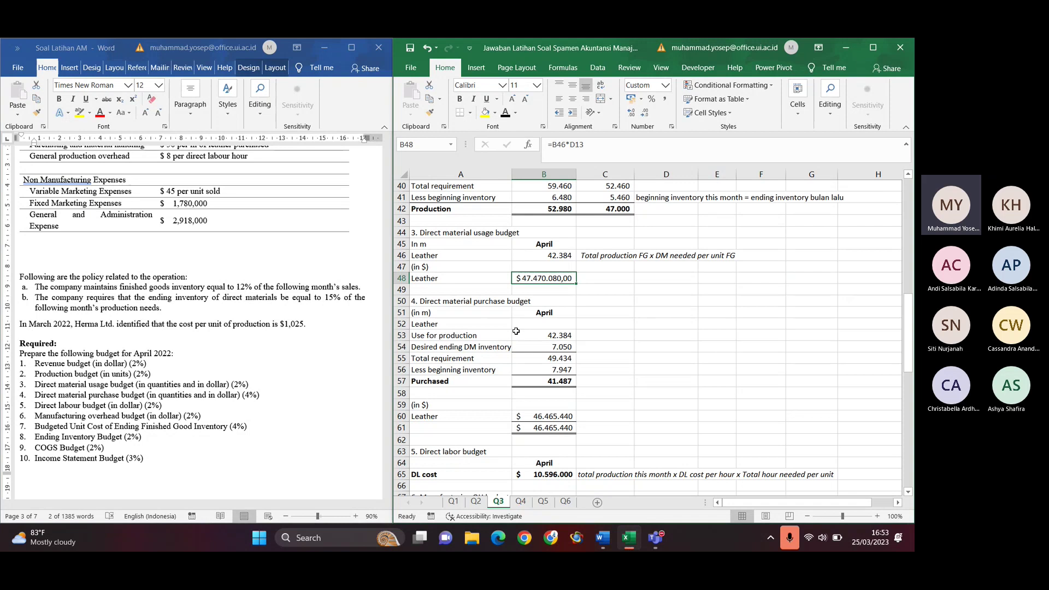
In the direct material purchase budget, trace the use for production in B53 to the leather usage in B46
left_click(443, 304)
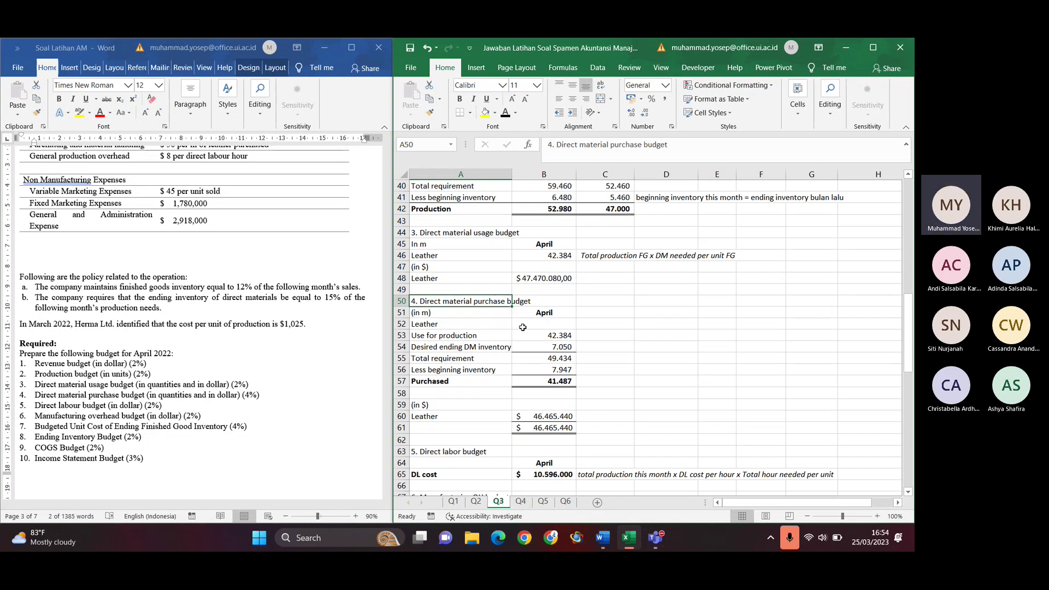
left_click(548, 339)
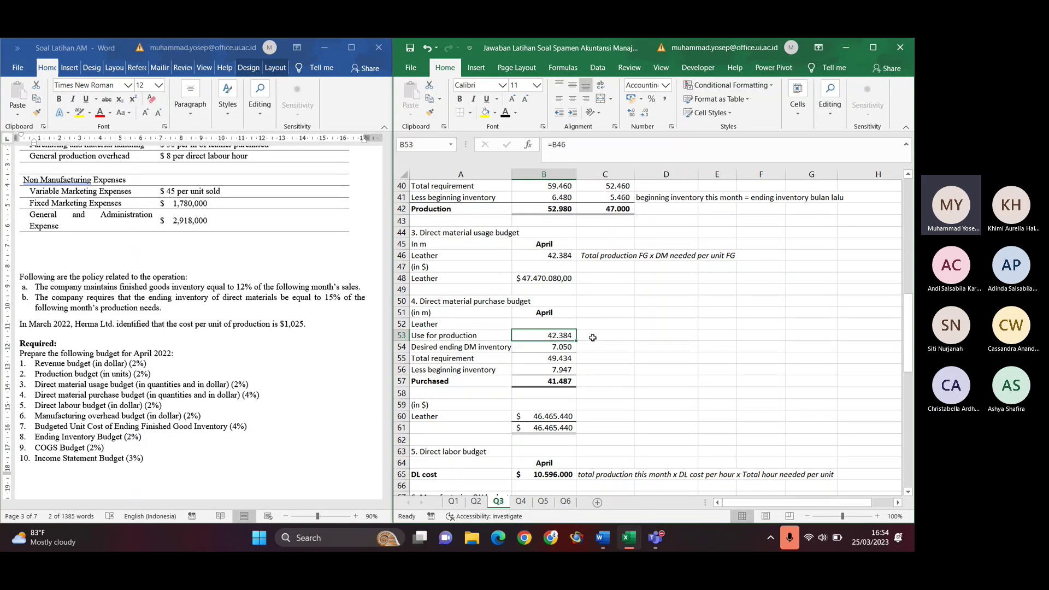
left_click(537, 256)
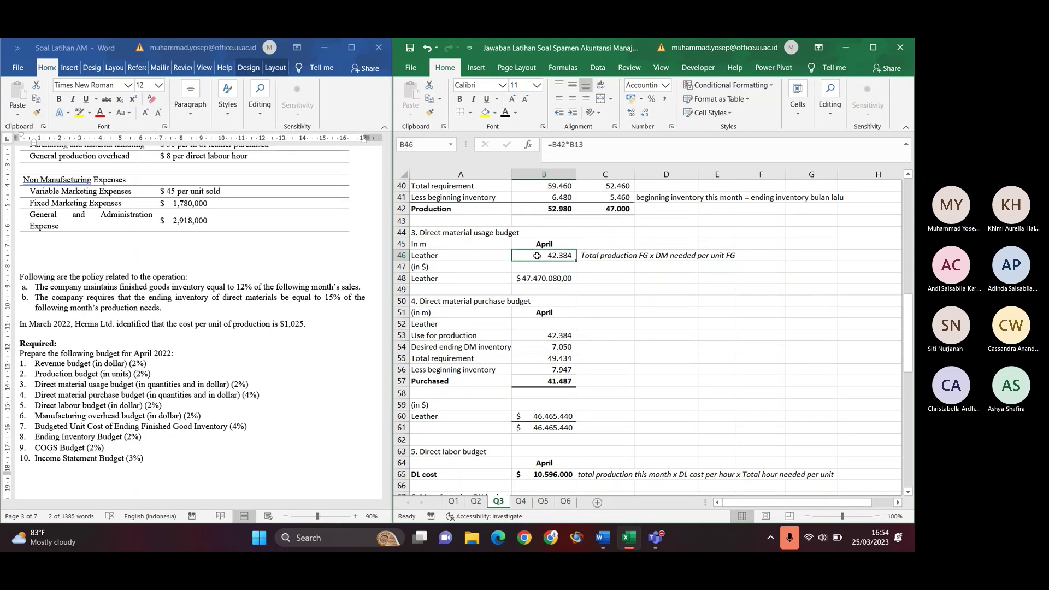
Compare the desired ending DM inventory formula in B54 with the direct material inventory policy in the Word exercise
left_click(560, 344)
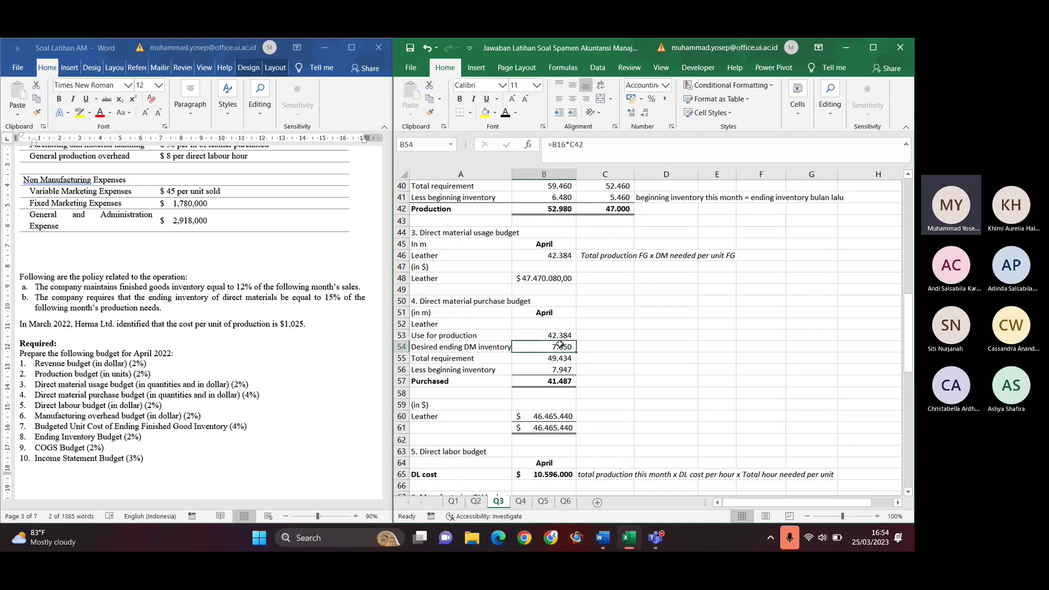
left_click(466, 347)
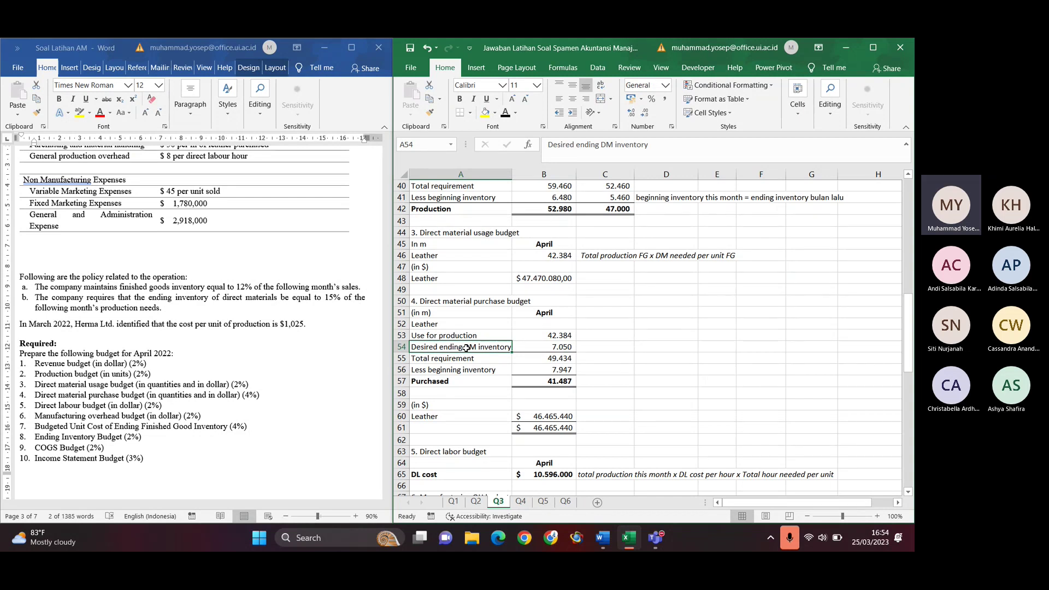
key("Right")
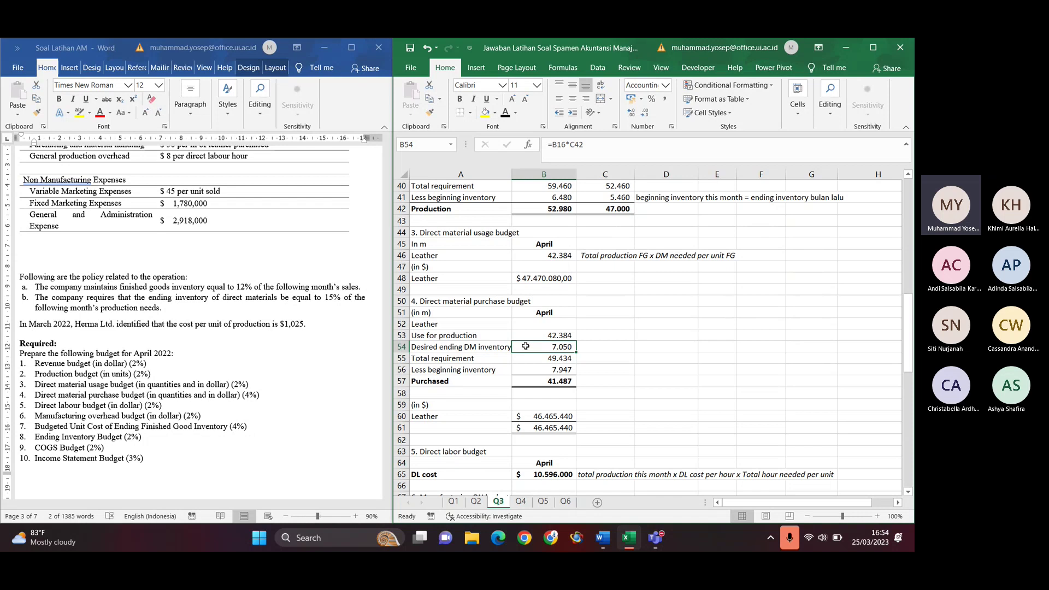
left_click(327, 297)
left_click(326, 298)
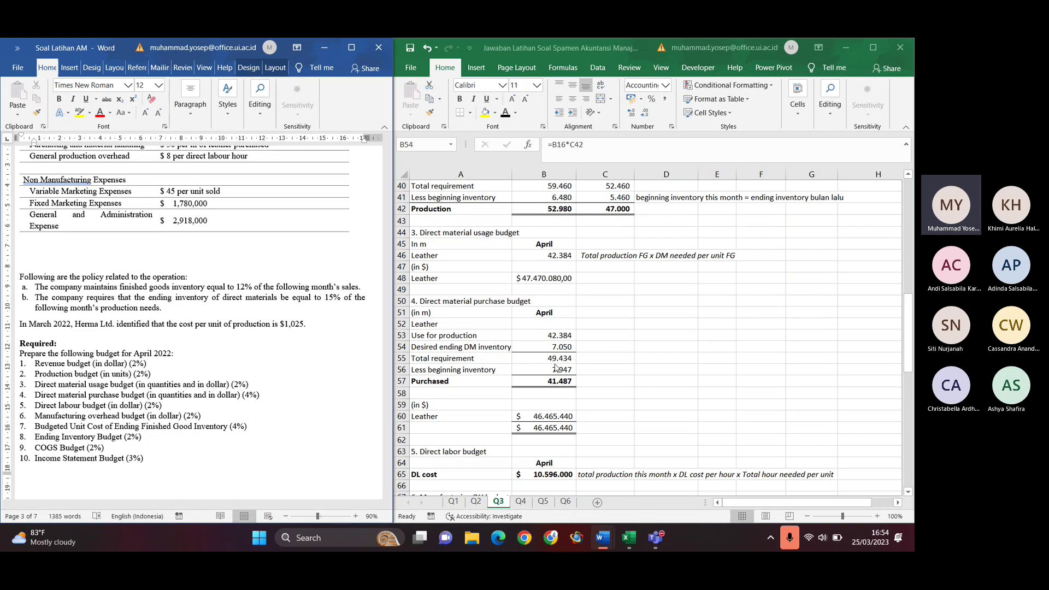
Trace the desired ending DM inventory formula in B54 to the May production cell C42
left_click(544, 347)
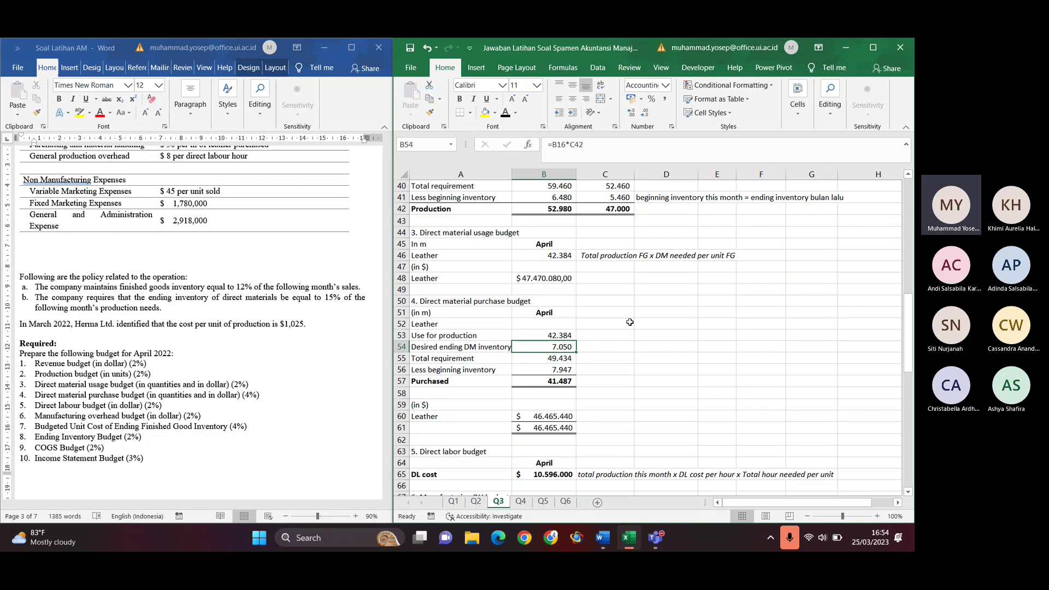
scroll(630, 323, "up", 2)
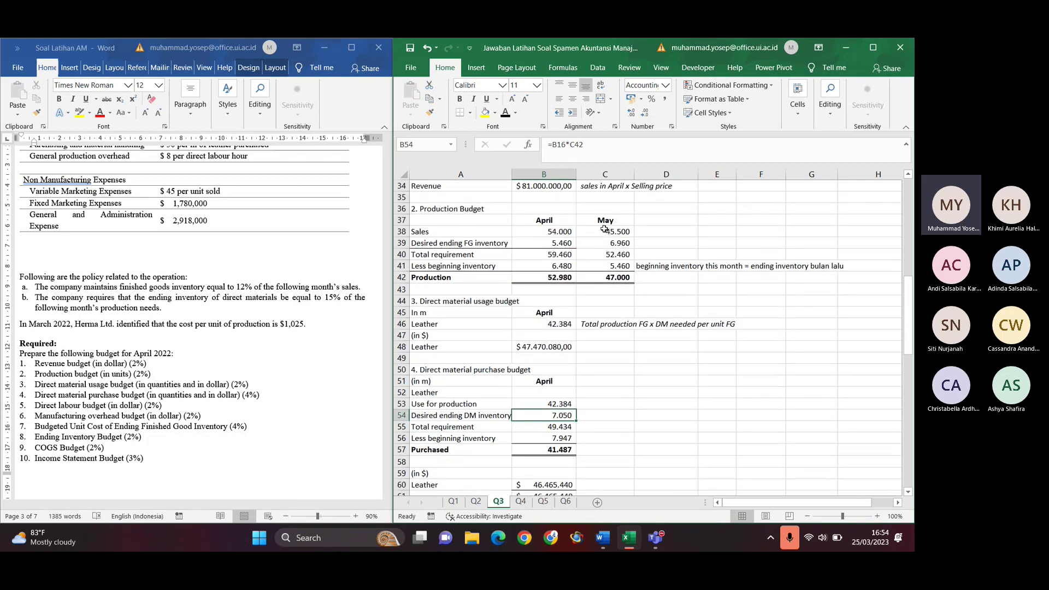
left_click(604, 231)
left_click(601, 220)
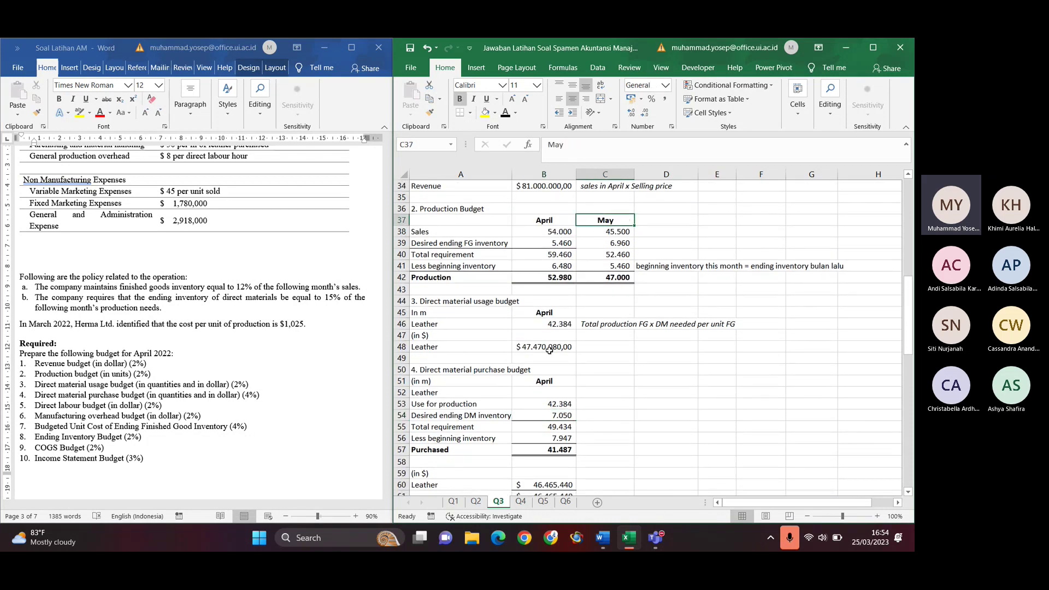
left_click(553, 415)
double_click(553, 415)
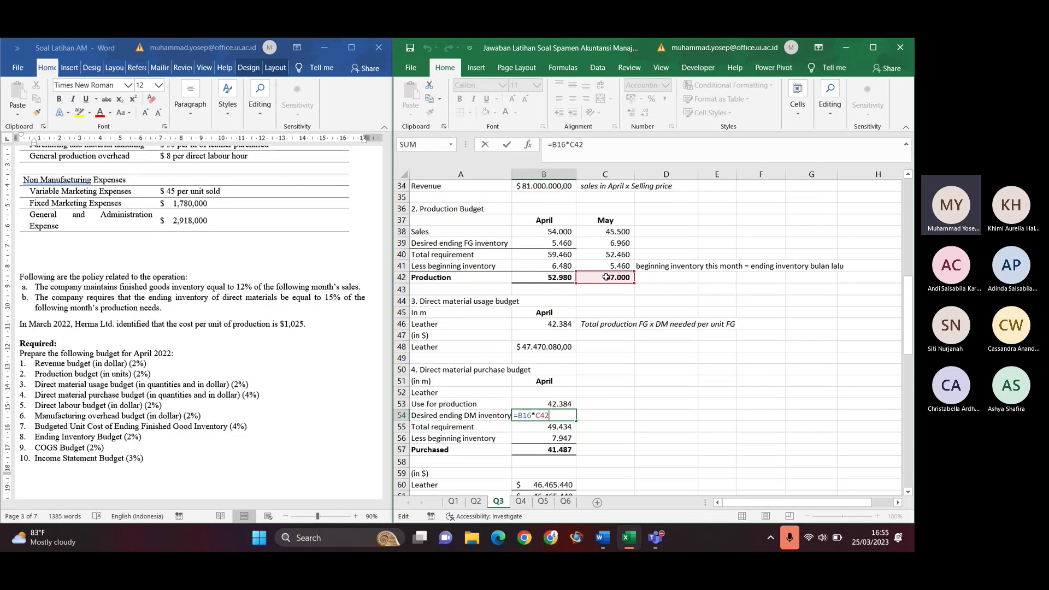
key("Return")
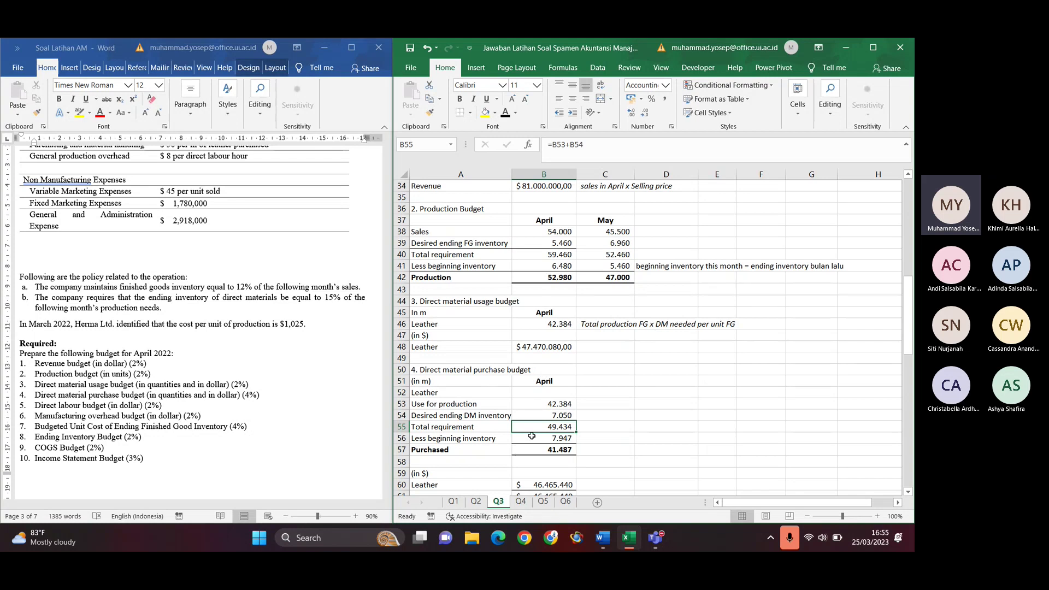
Trace the beginning inventory formula in B56 to the leather beginning inventory in B18 of the input data
left_click(541, 439)
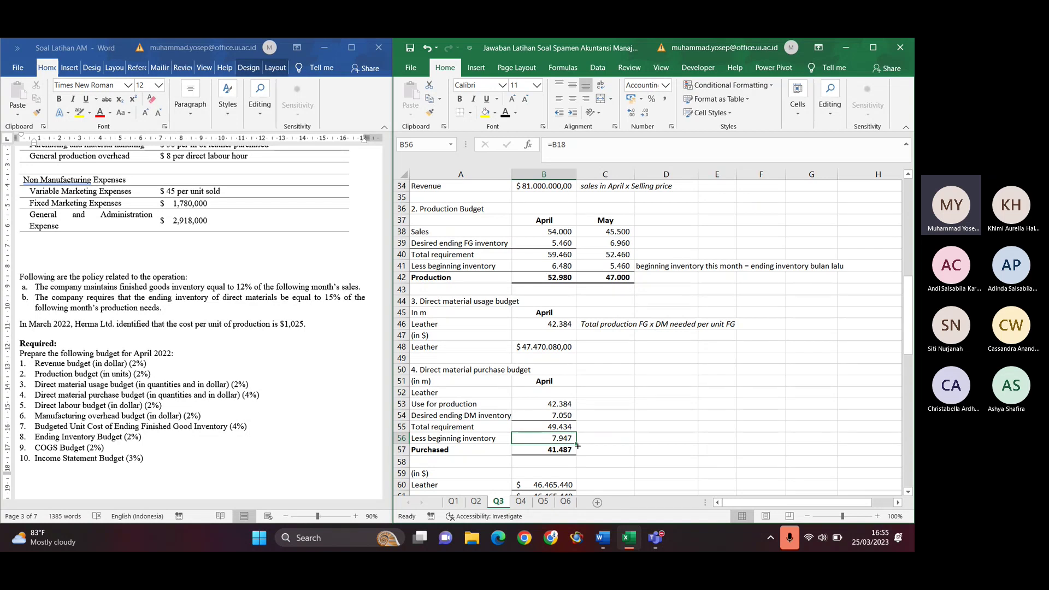
double_click(564, 438)
scroll(563, 438, "up", 11)
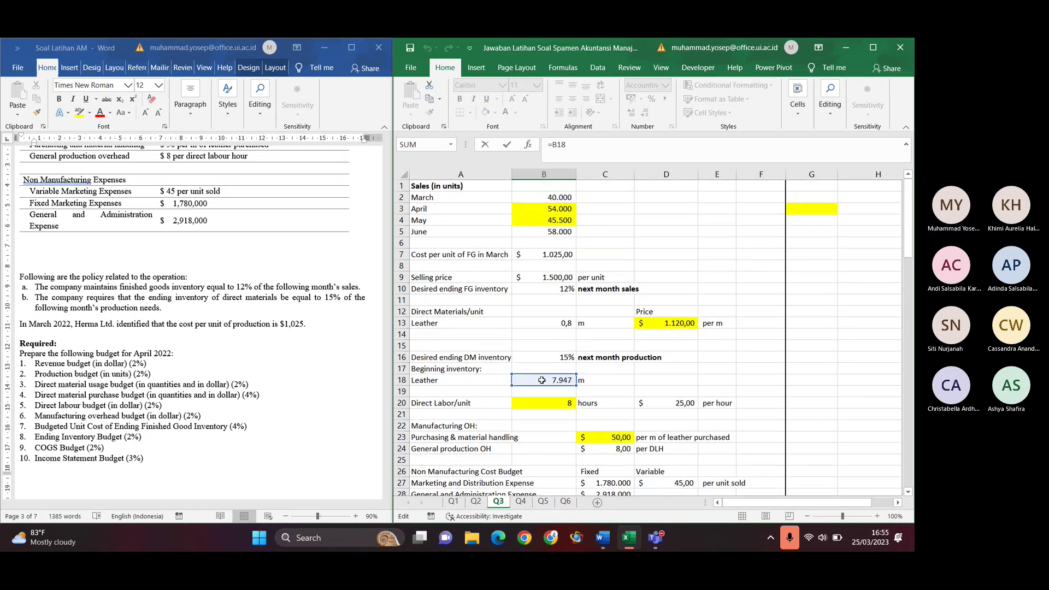
key("Return")
scroll(562, 382, "up", 11)
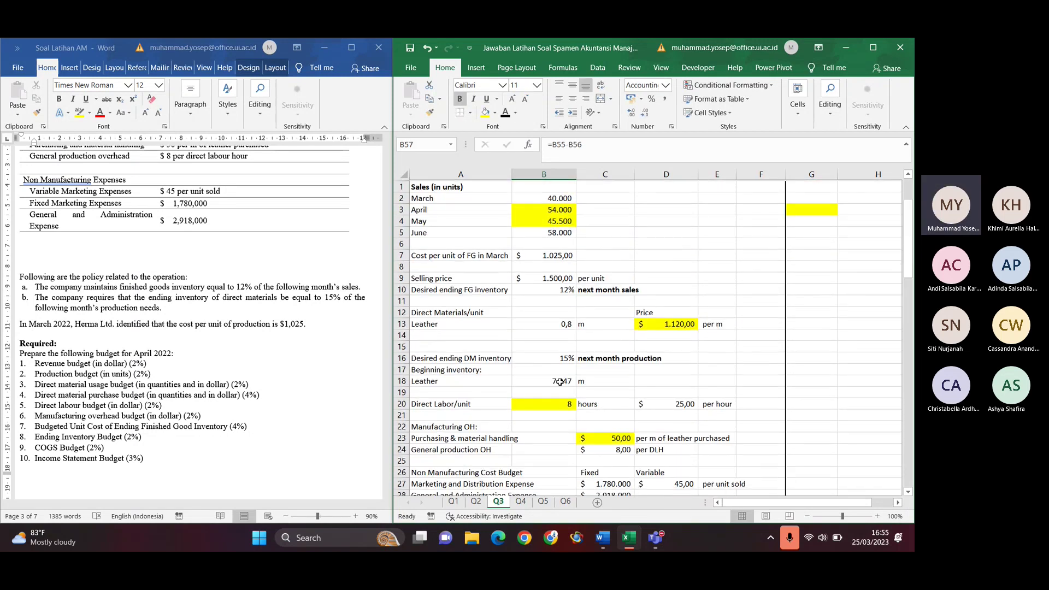
Trace the leather beginning inventory formula in B18 to April production in B42 and the desired ending DM inventory percentage in B16
left_click(563, 381)
type("=B42*")
left_click(569, 359)
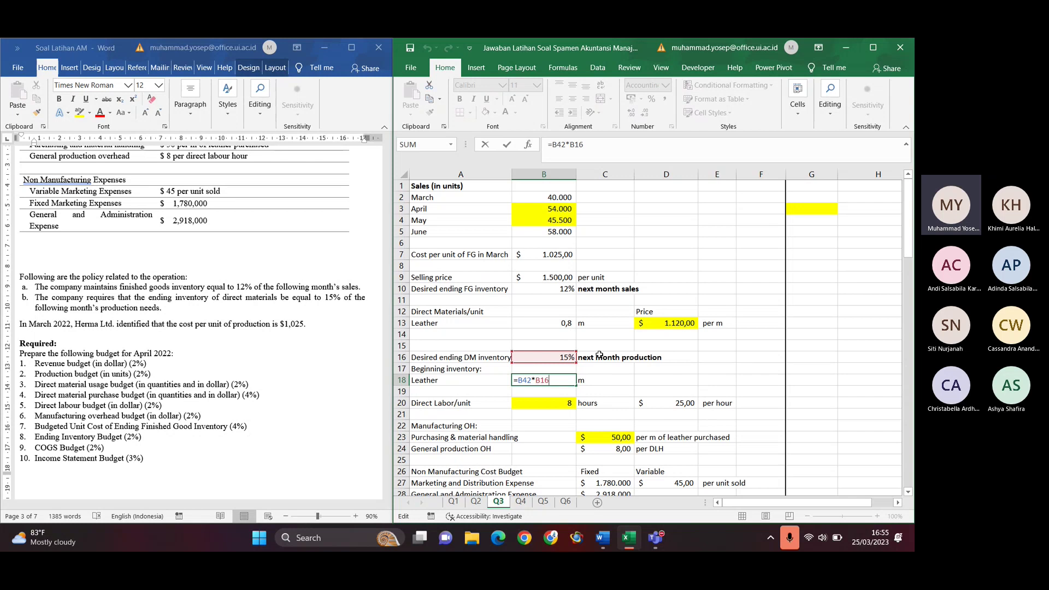
scroll(599, 355, "down", 8)
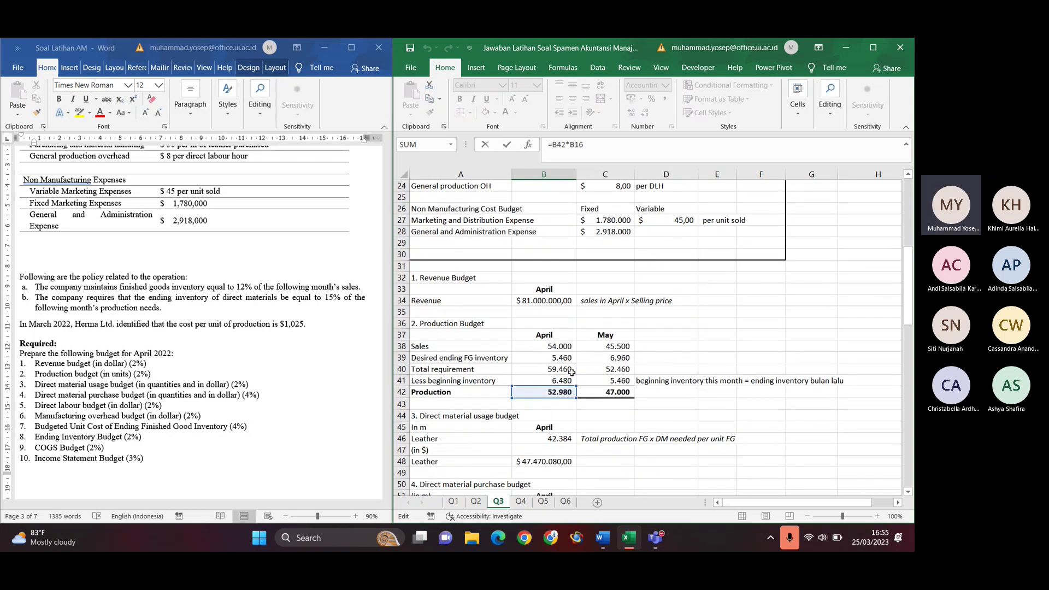
scroll(572, 371, "down", 5)
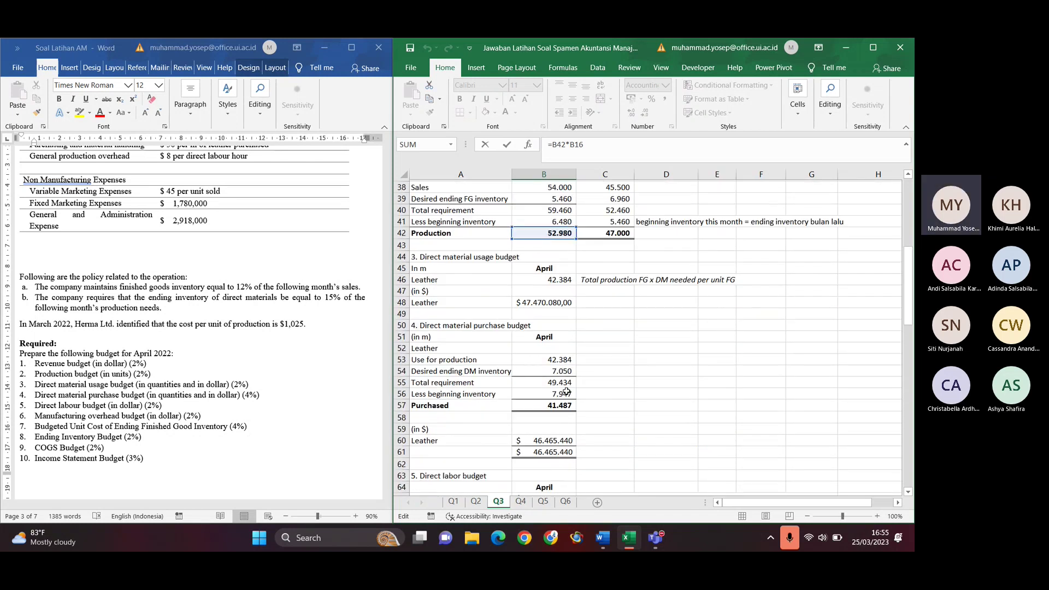
scroll(566, 391, "down", 2)
scroll(566, 392, "up", 1)
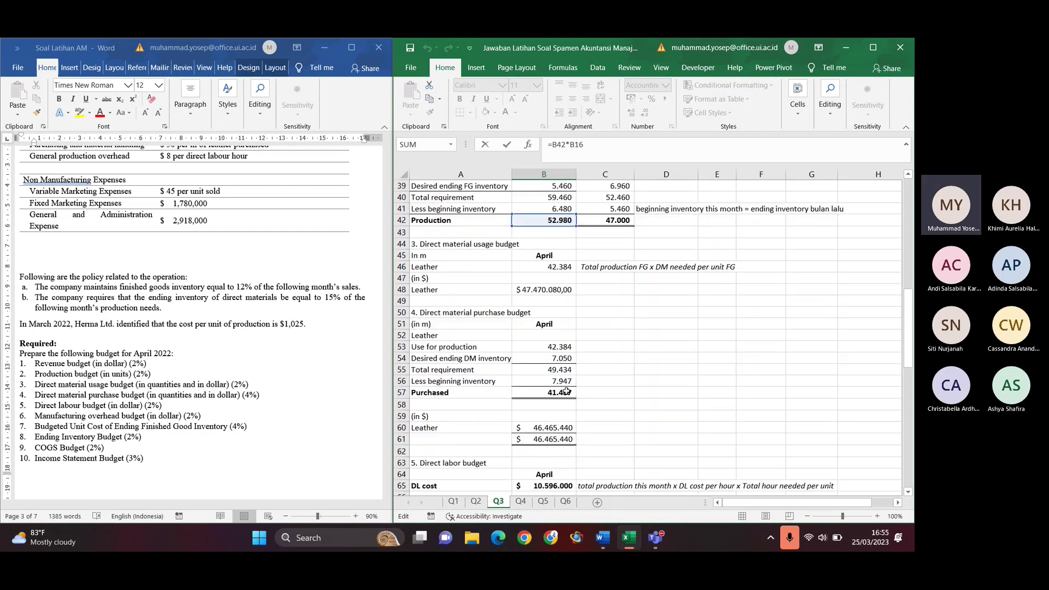
scroll(567, 391, "up", 4)
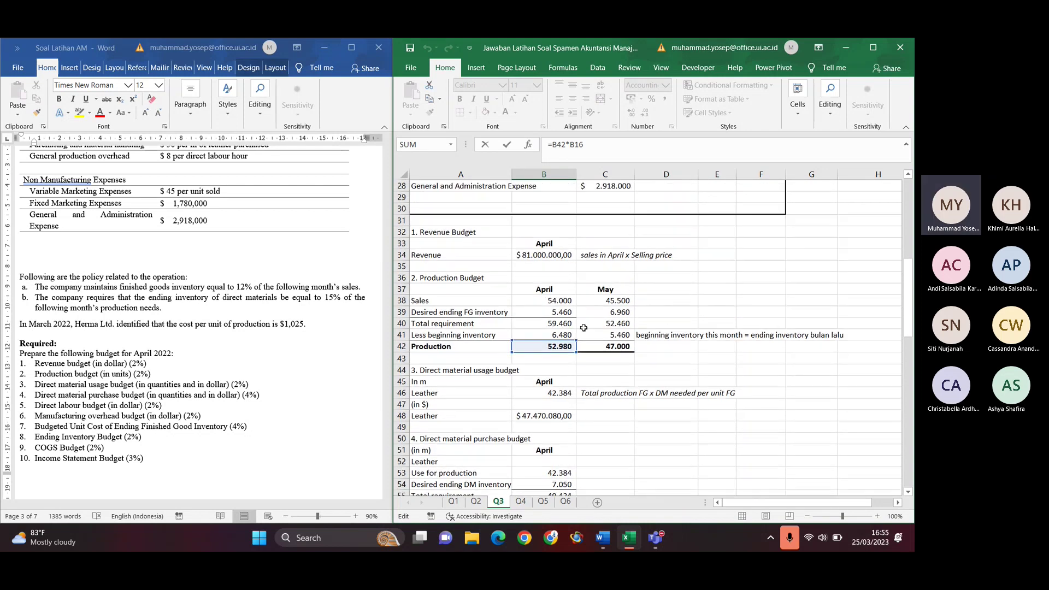
scroll(585, 324, "down", 1)
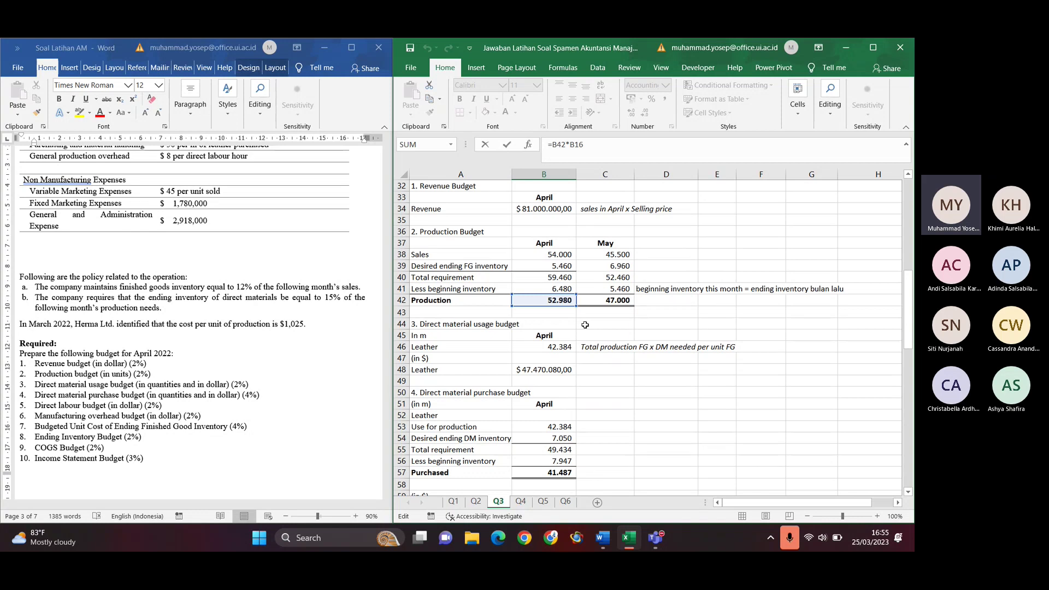
scroll(585, 325, "up", 1)
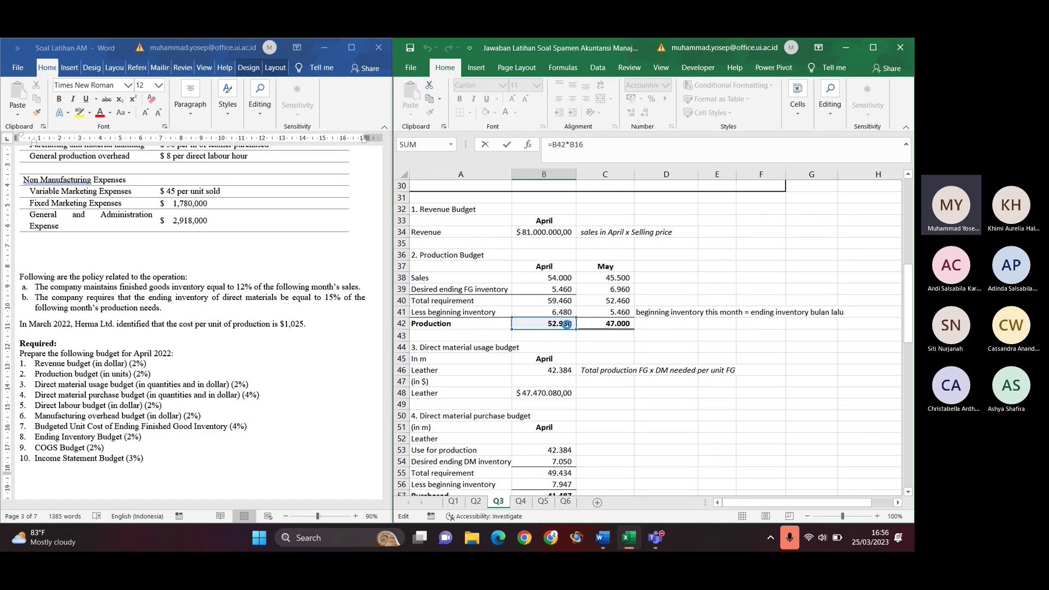
key("Return")
In the direct material purchase budget, examine the beginning inventory row and the purchased quantity formula in B57
scroll(553, 348, "down", 7)
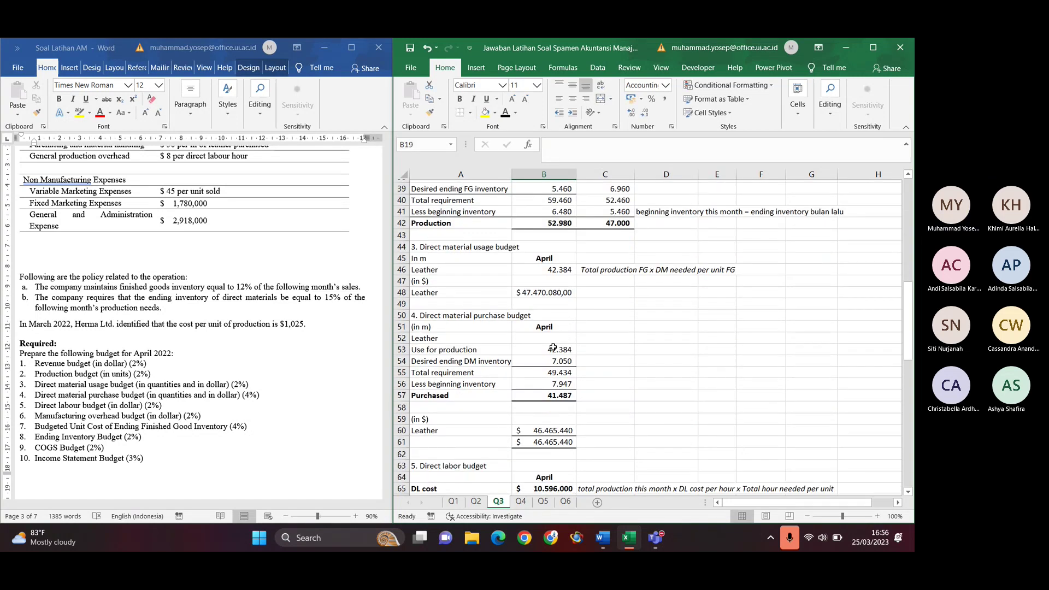
left_click_drag(555, 381, 436, 380)
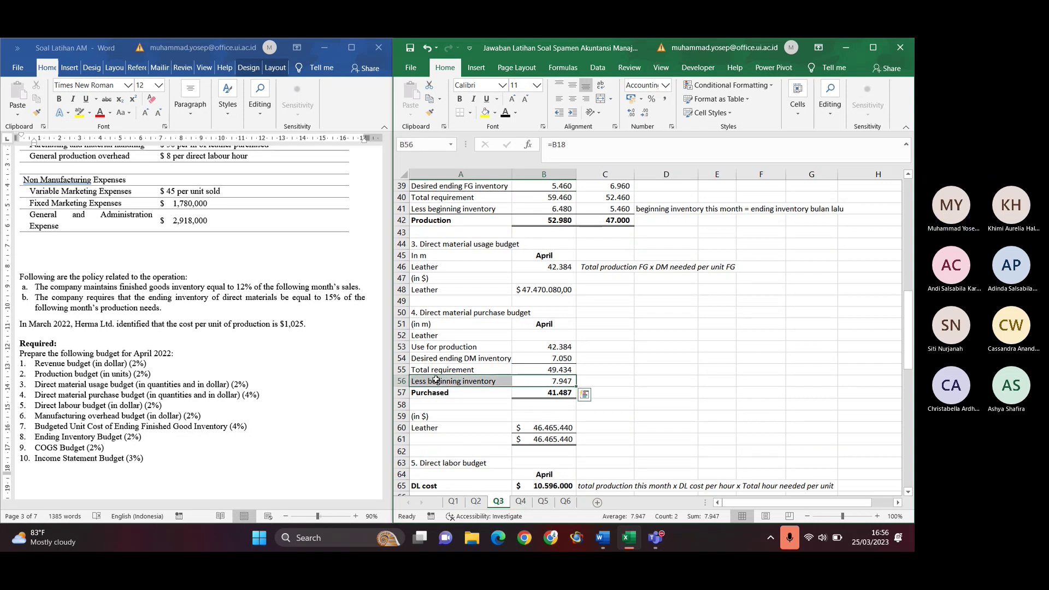
left_click(542, 397)
key("ctrl+b")
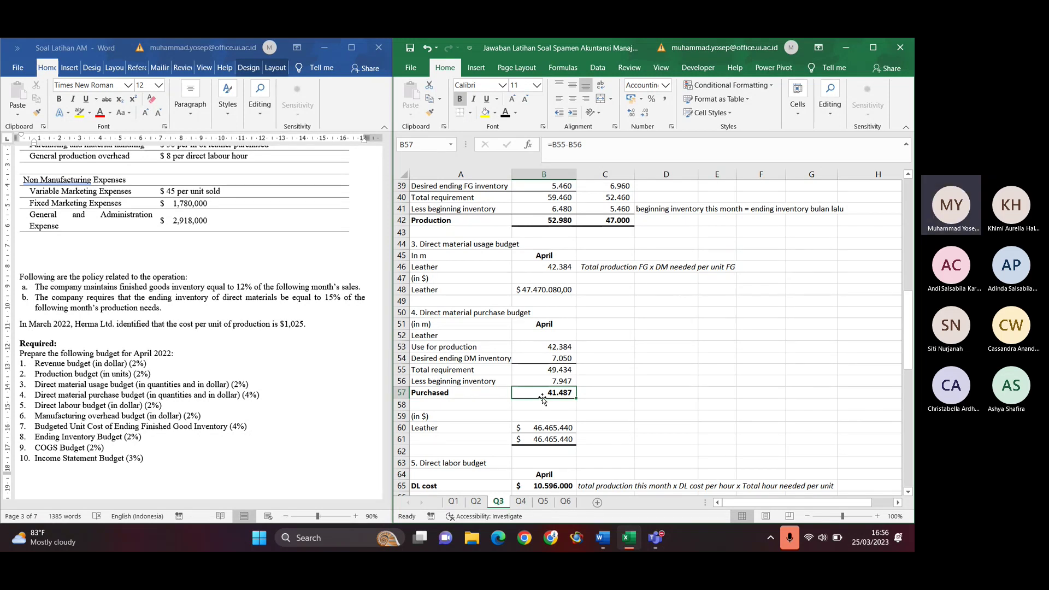
Trace the leather purchase cost formula in B60 to the purchased quantity in B57 and the price per metre in D13
left_click(538, 428)
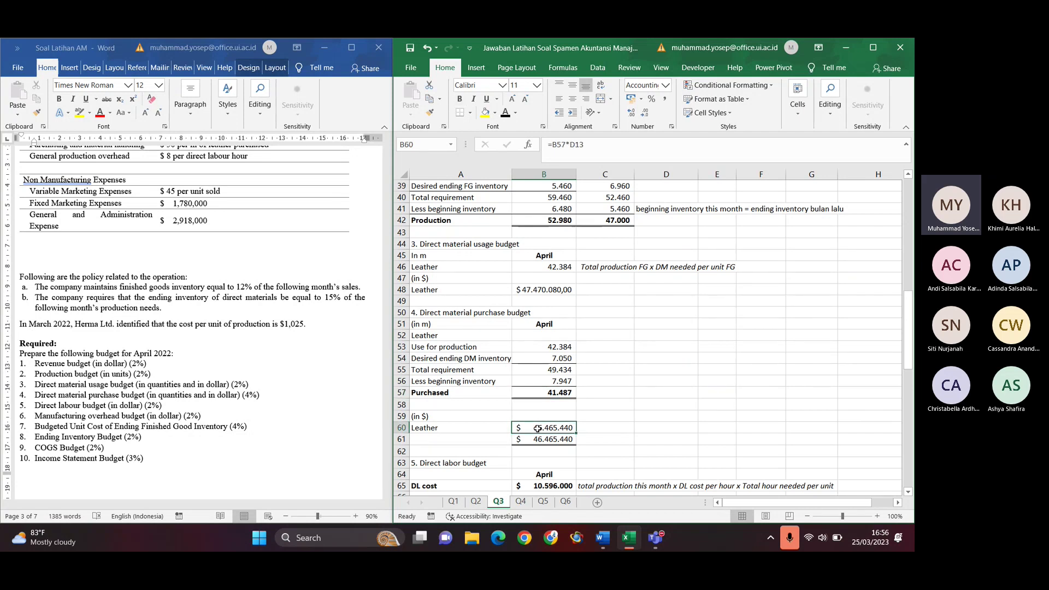
double_click(537, 429)
scroll(647, 364, "up", 1)
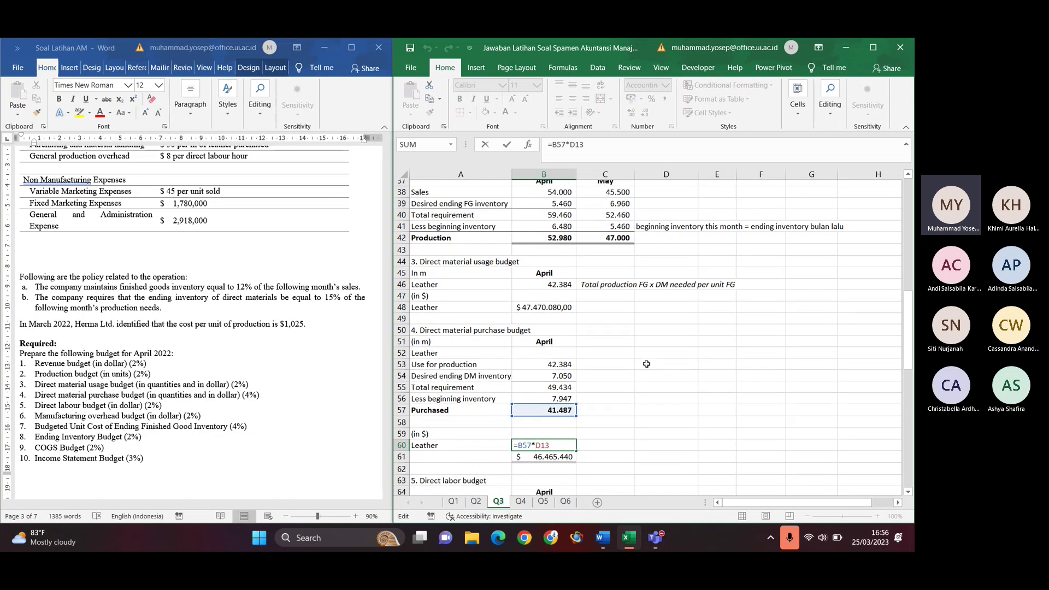
scroll(646, 363, "up", 10)
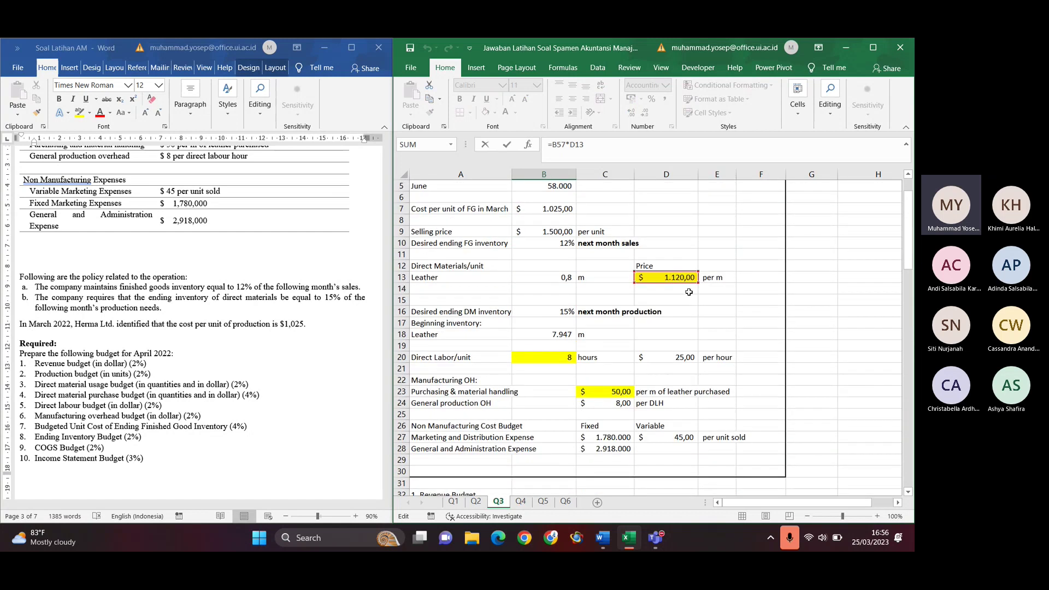
scroll(622, 393, "down", 12)
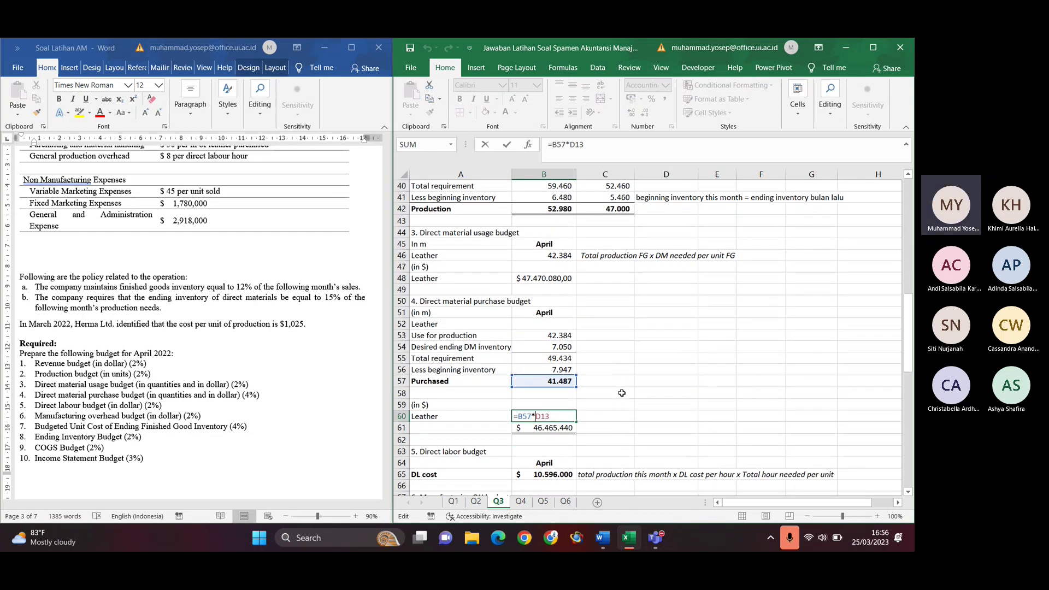
scroll(621, 393, "down", 1)
key("Return")
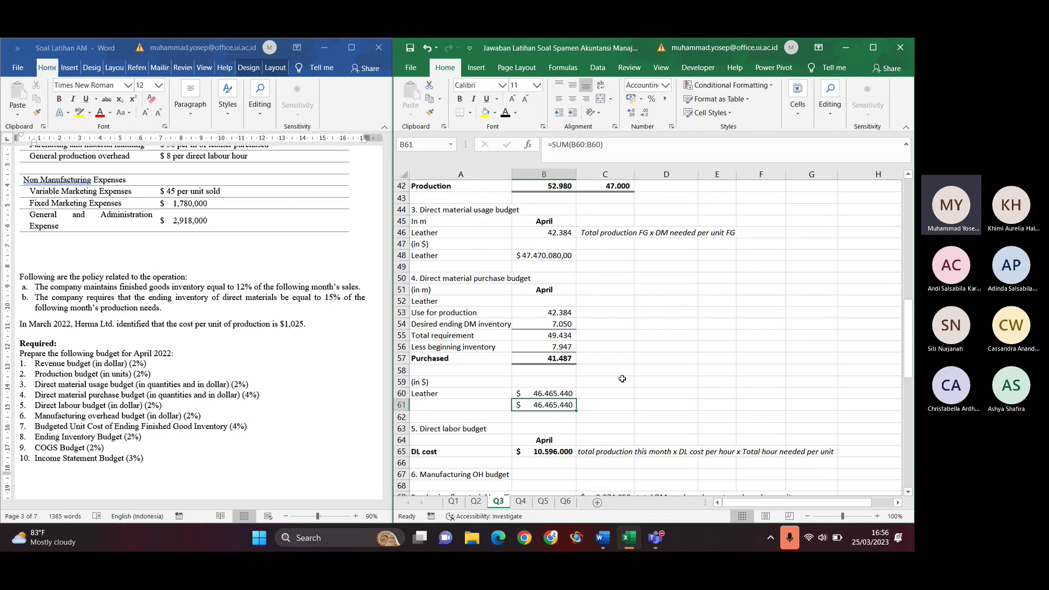
Review the DL cost formula in B65 of the direct labor budget against its explanatory note in C65
scroll(622, 379, "down", 2)
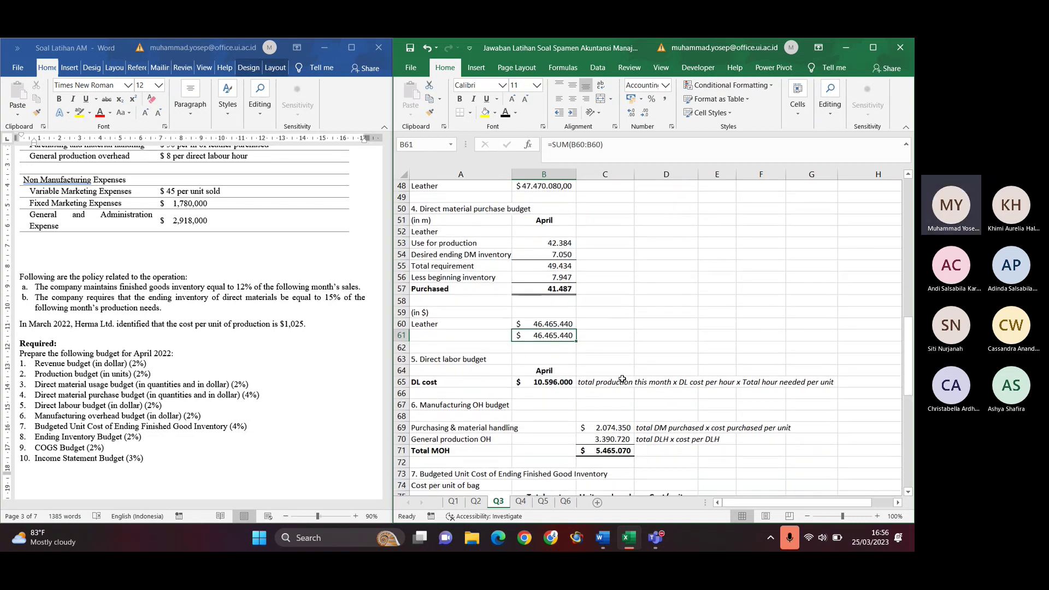
scroll(622, 379, "down", 2)
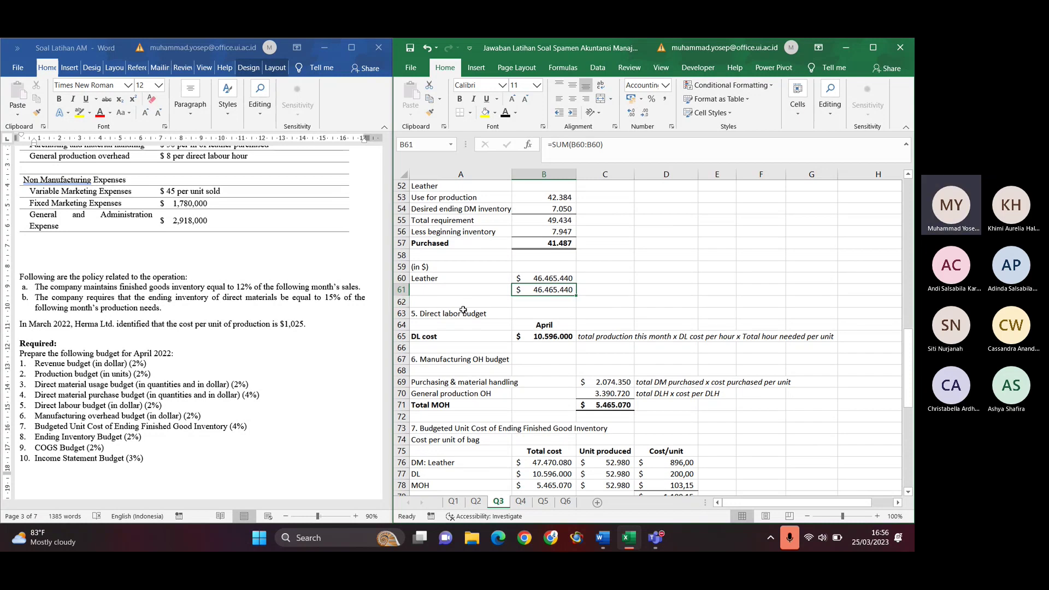
left_click(463, 310)
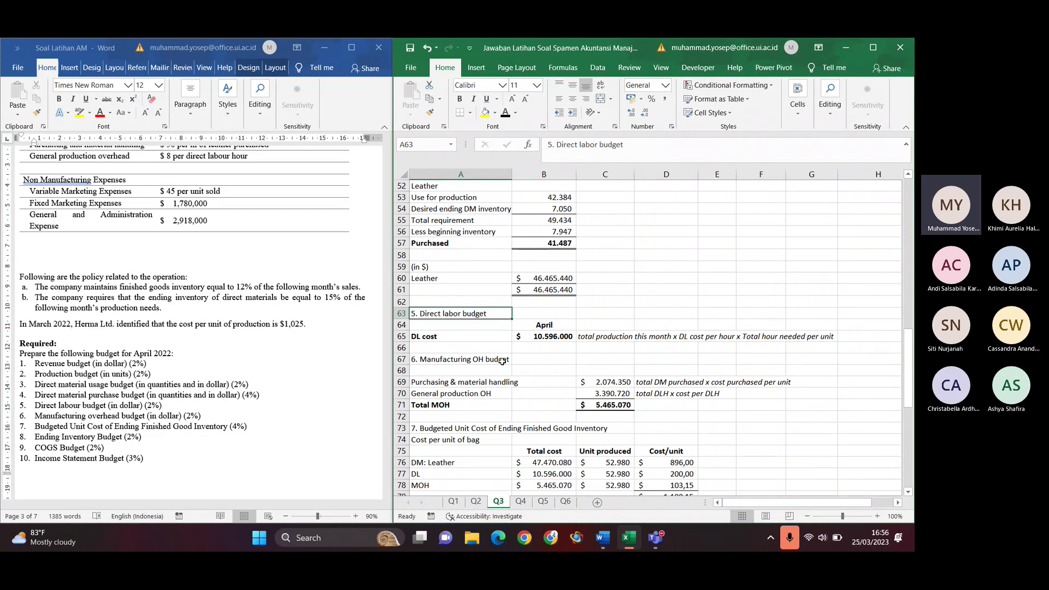
left_click(568, 335)
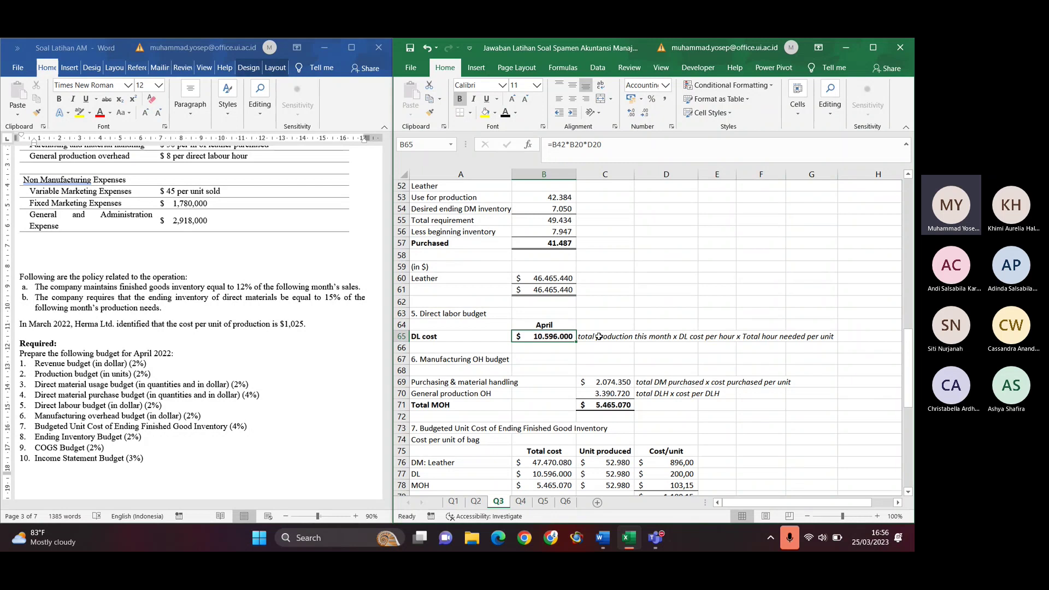
left_click(605, 336)
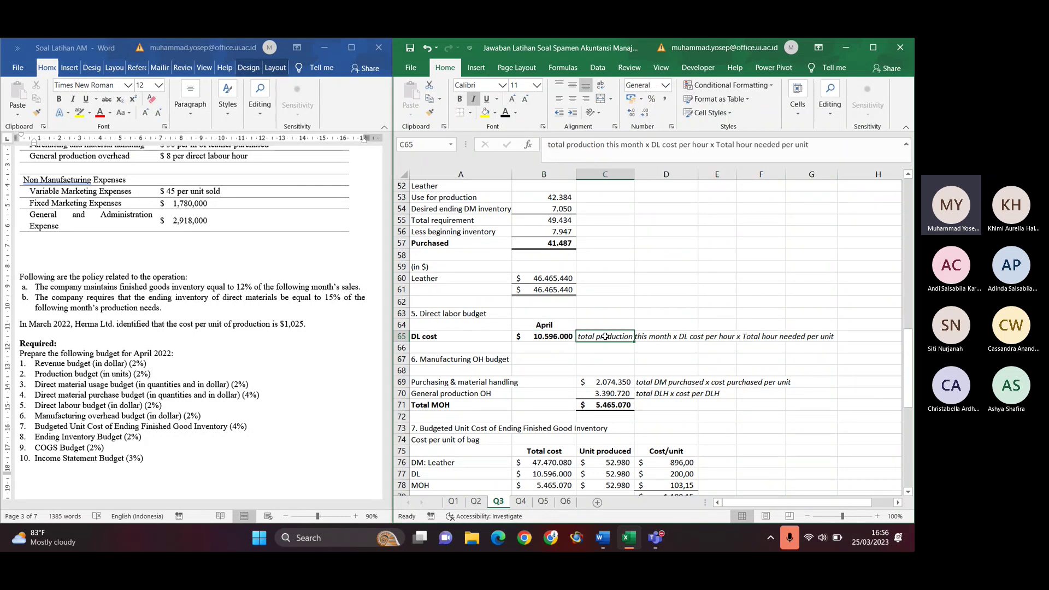
left_click(547, 337)
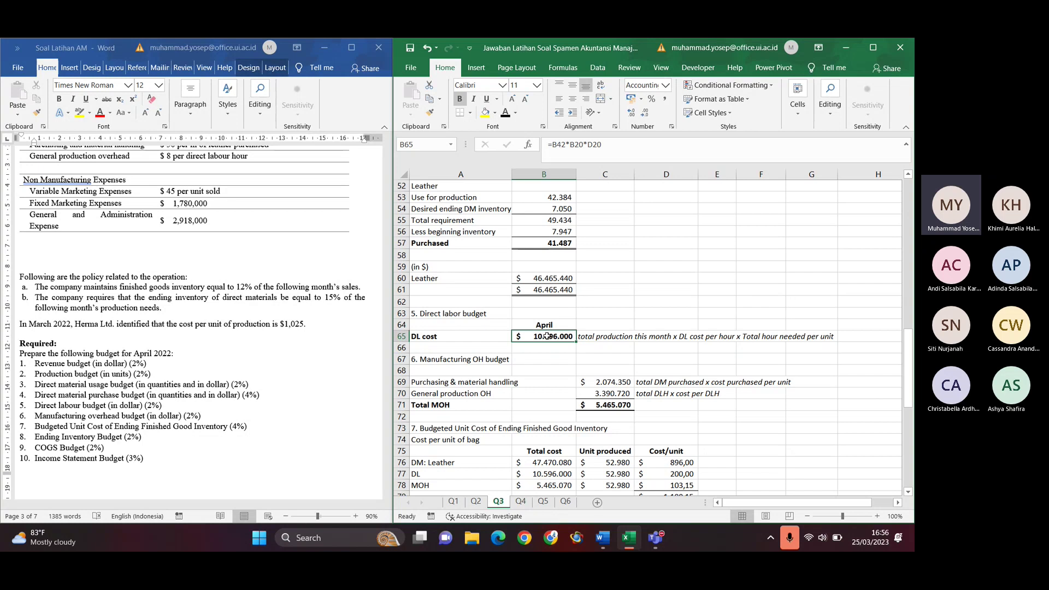
Trace the DL cost formula in B65 to the April production in B42
scroll(547, 336, "up", 2)
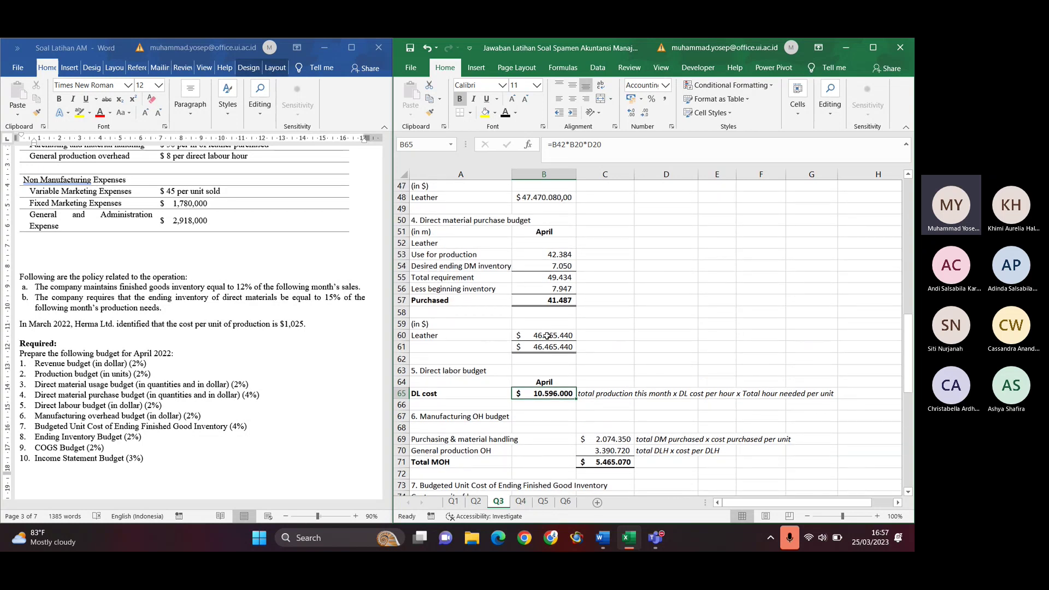
scroll(547, 336, "up", 1)
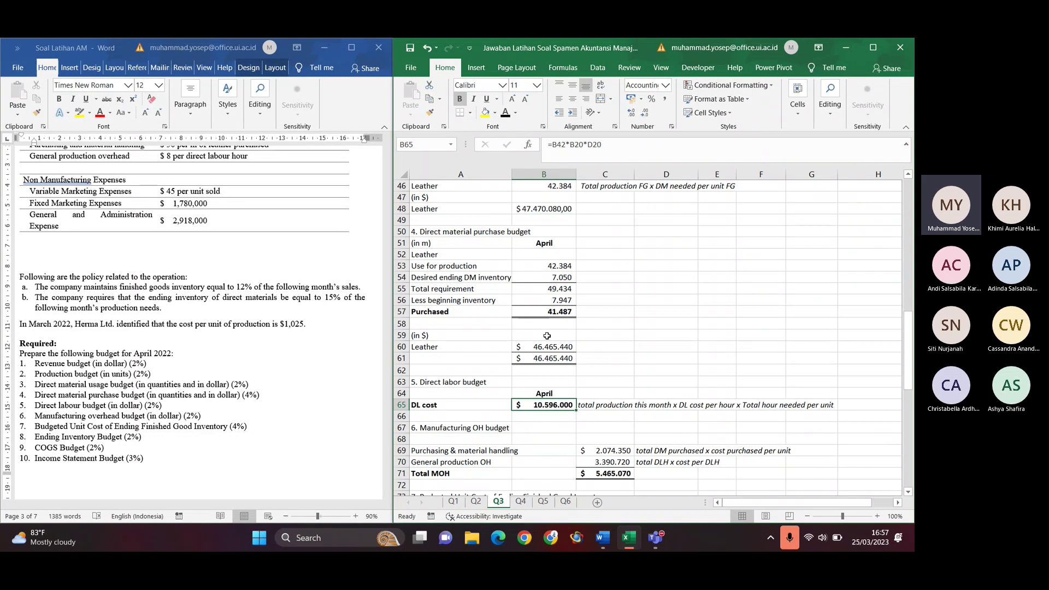
scroll(547, 336, "up", 1)
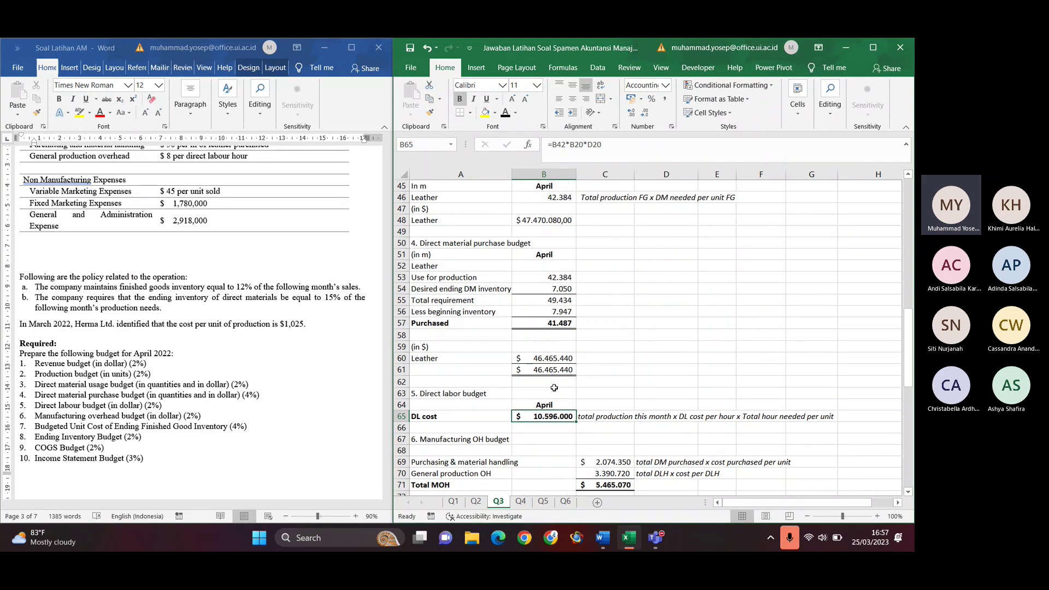
double_click(544, 416)
scroll(552, 356, "up", 3)
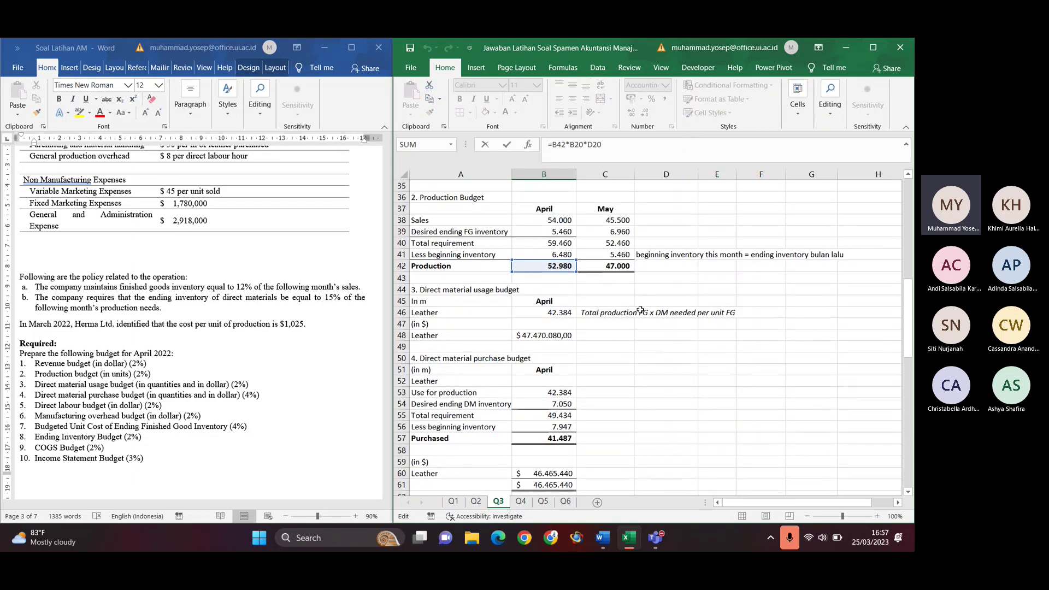
scroll(593, 322, "down", 5)
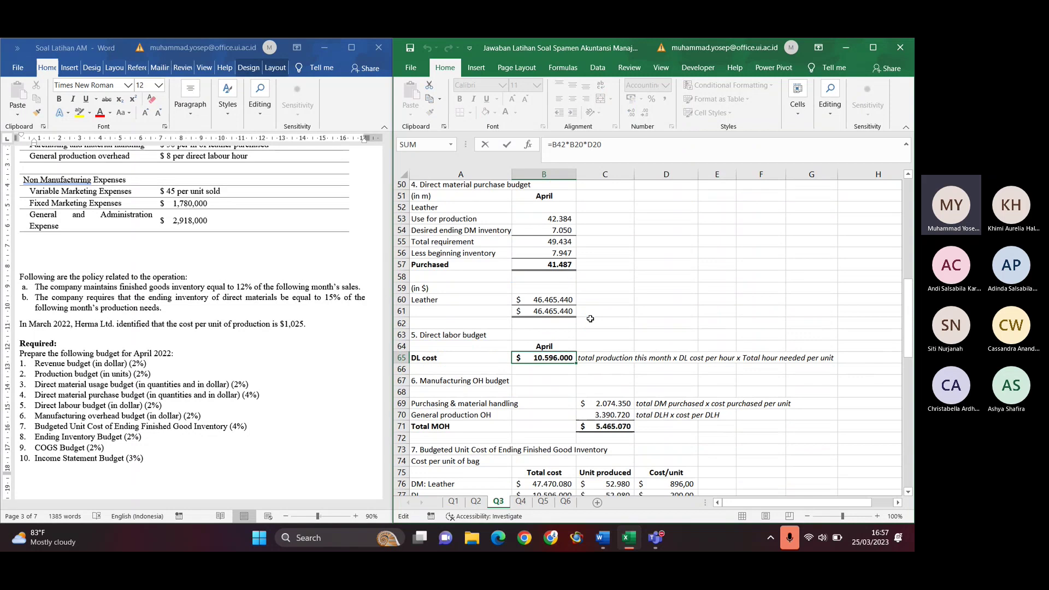
key("Return")
Check the direct labor cost with a temporary calculation =52980*8*25 in C64, and clear the cell
left_click(597, 352)
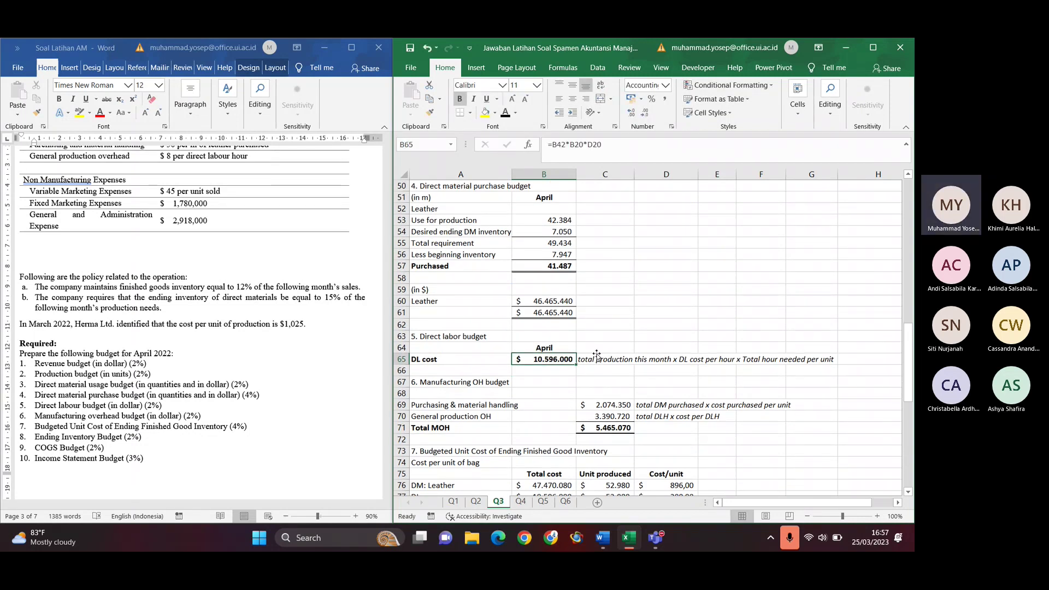
type("=")
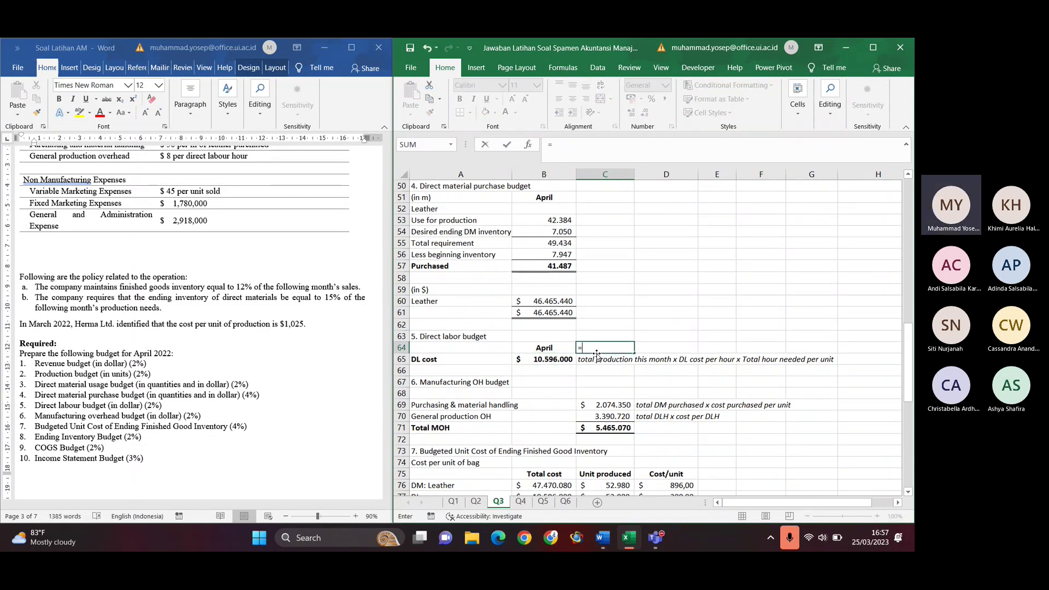
type("52980*")
scroll(560, 317, "up", 13)
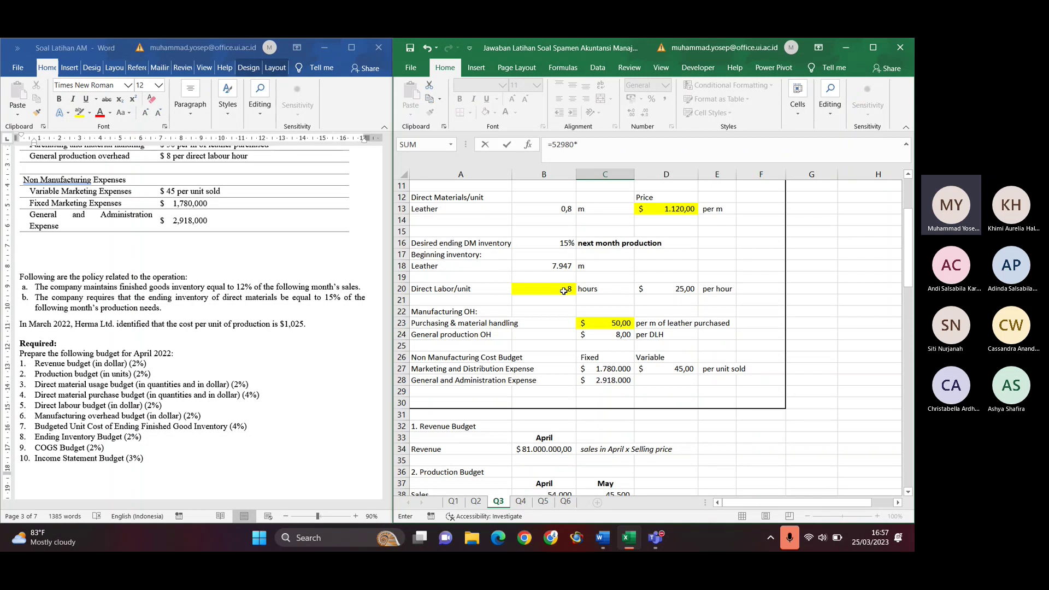
type("8*25")
key("Return")
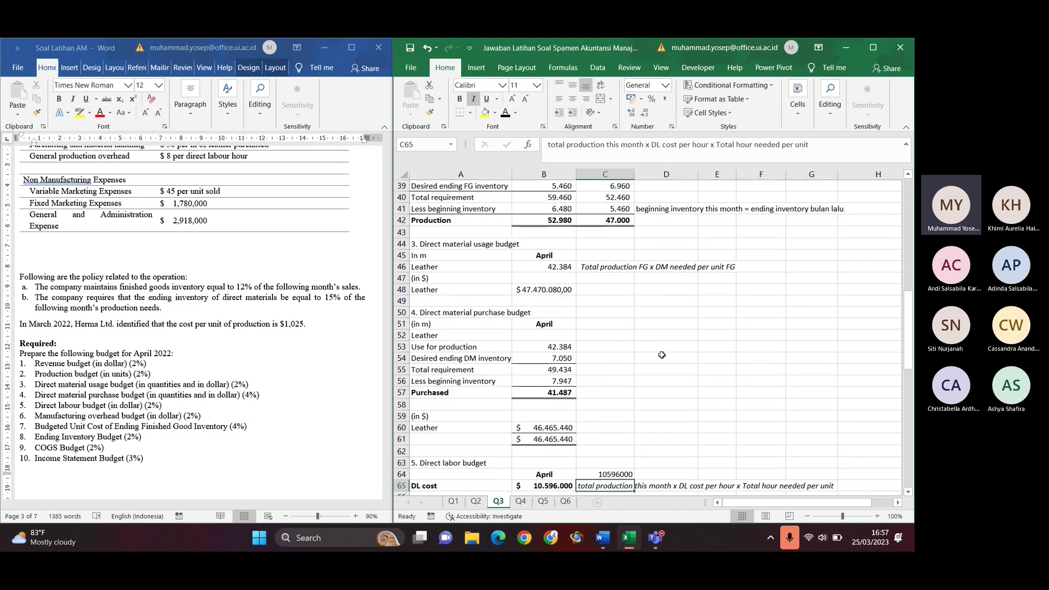
scroll(636, 407, "down", 3)
left_click(617, 370)
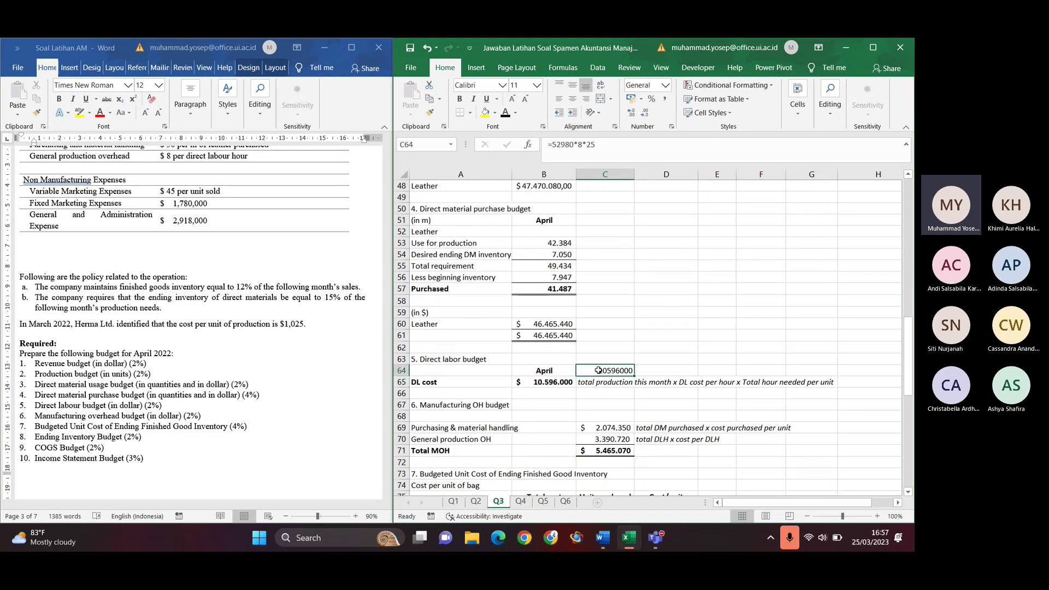
key("Down")
key("Left")
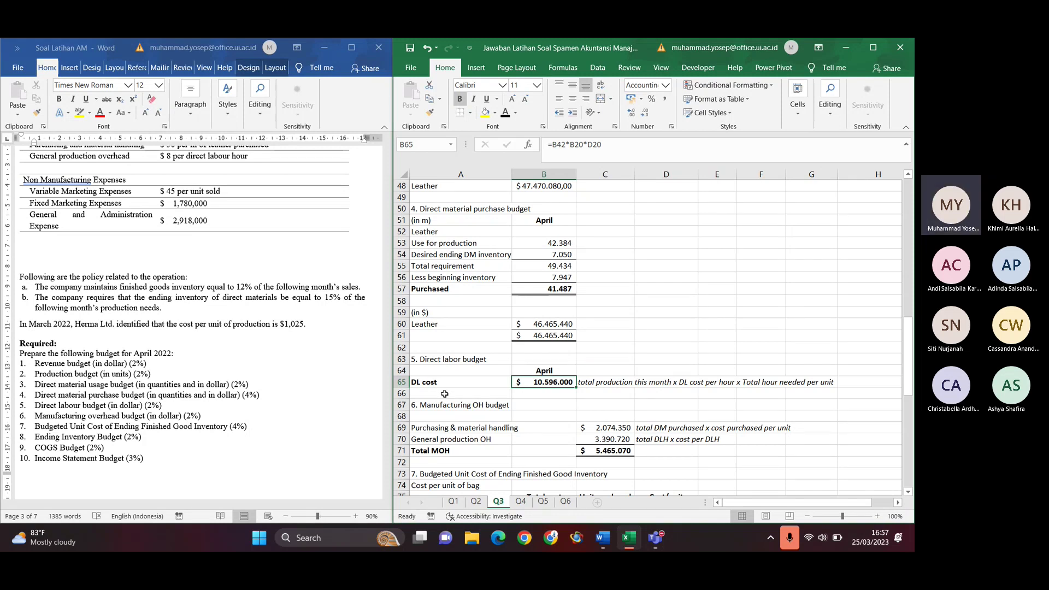
Compare the manufacturing overhead rows in the budget with the exercise data and inspect the purchasing and material handling formula in C69
scroll(390, 355, "up", 2)
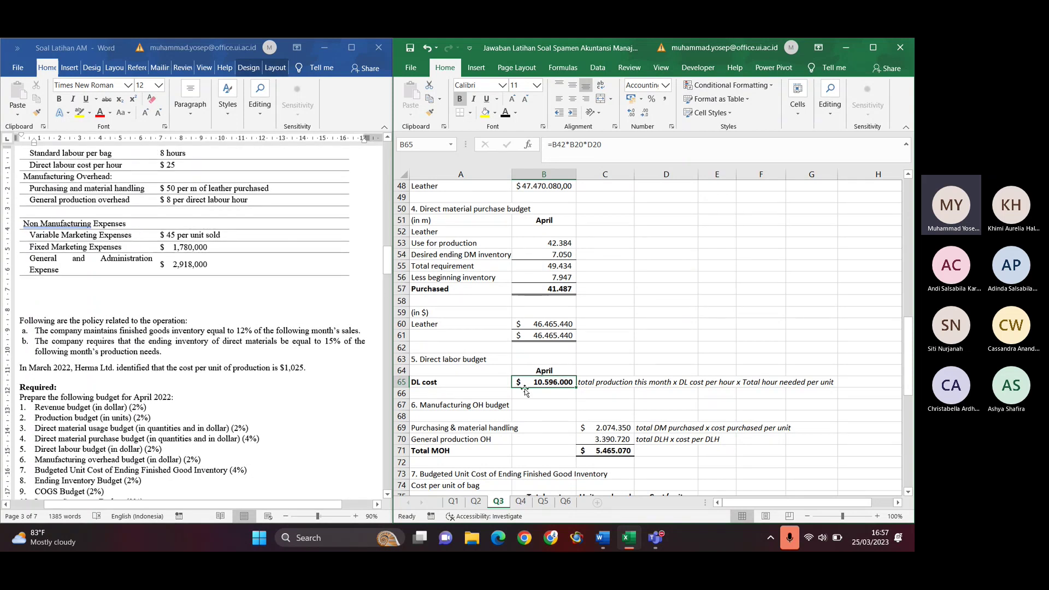
scroll(460, 403, "down", 1)
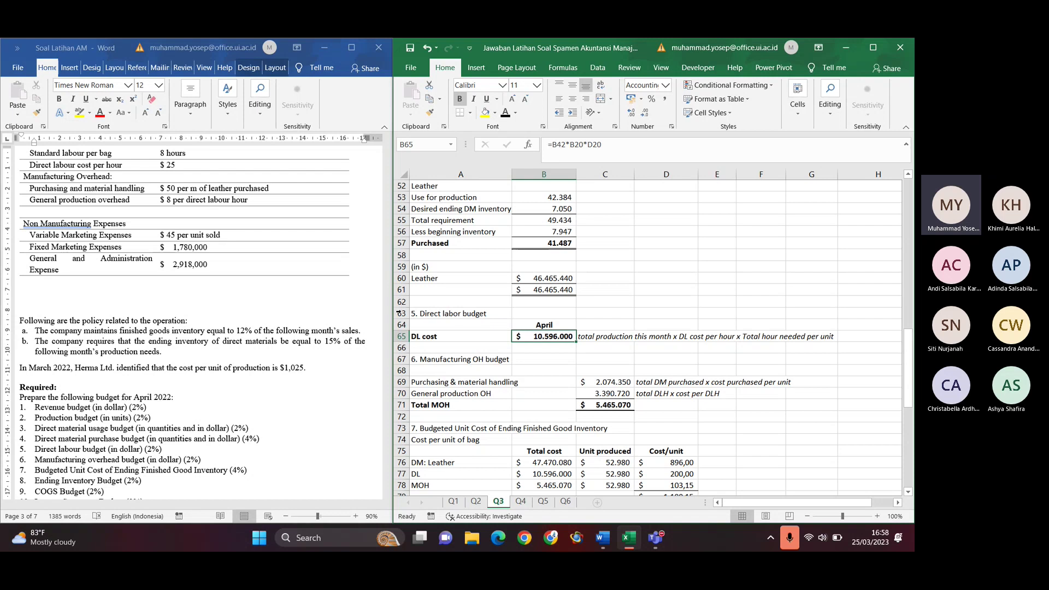
left_click(462, 385)
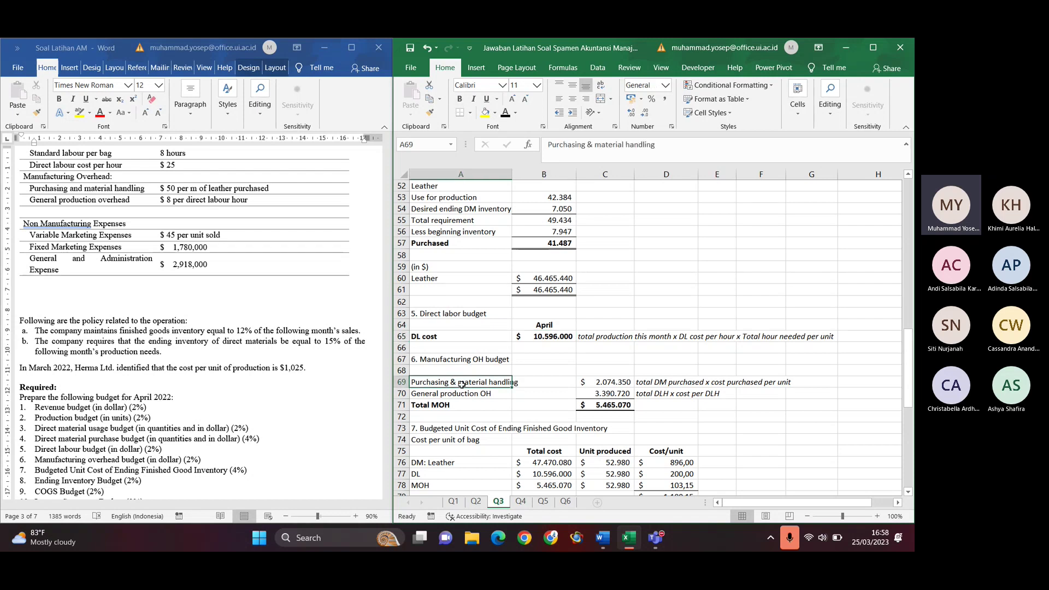
key("Down")
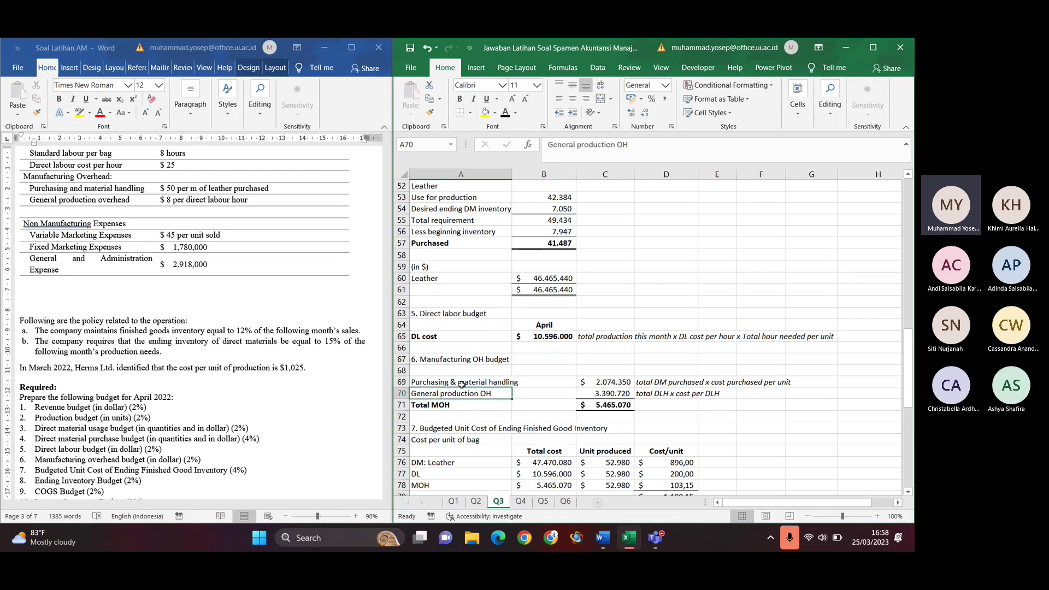
key("Up")
key("Right")
key("Right")
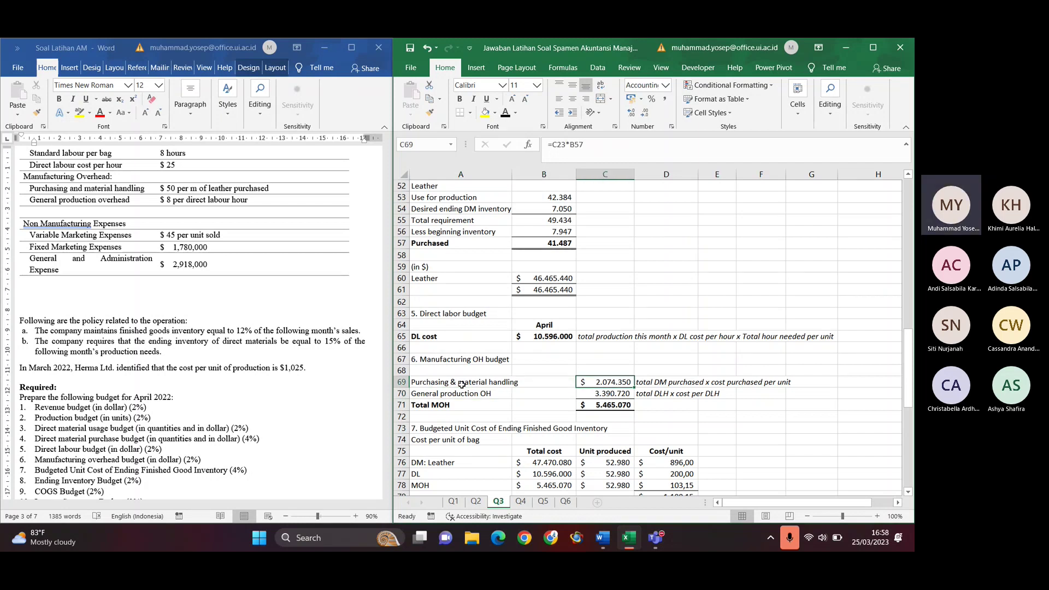
Trace the purchasing and material handling formula in C69 to the purchased leather quantity in B57
double_click(611, 382)
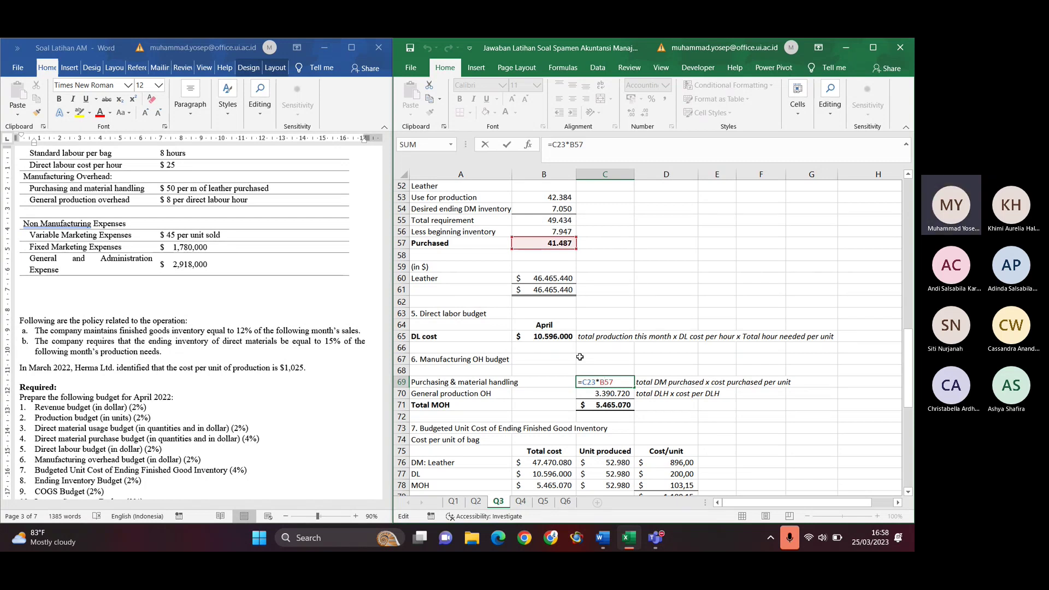
scroll(580, 356, "up", 1)
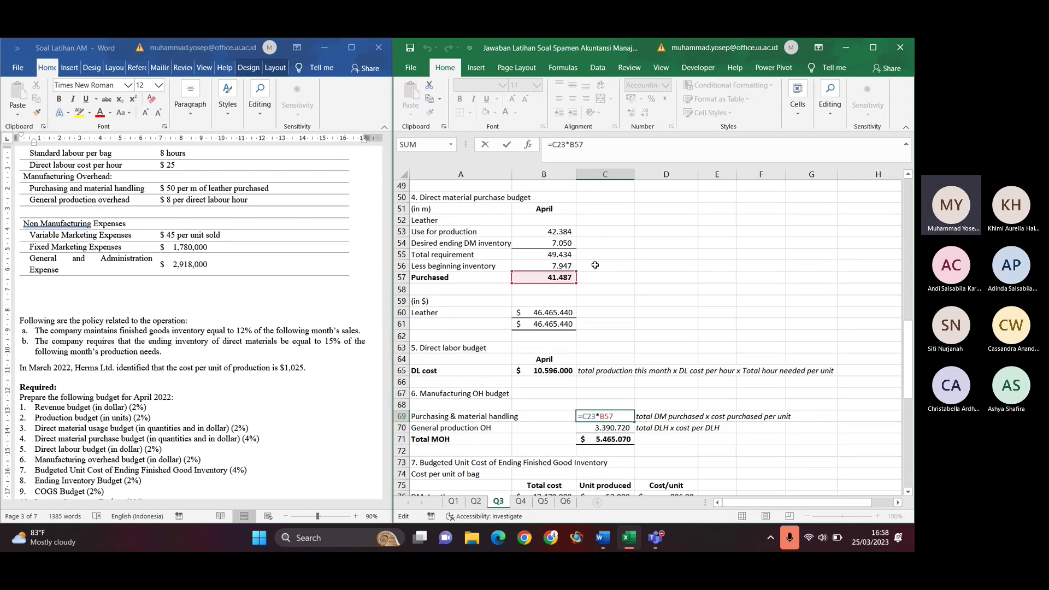
scroll(601, 302, "down", 1)
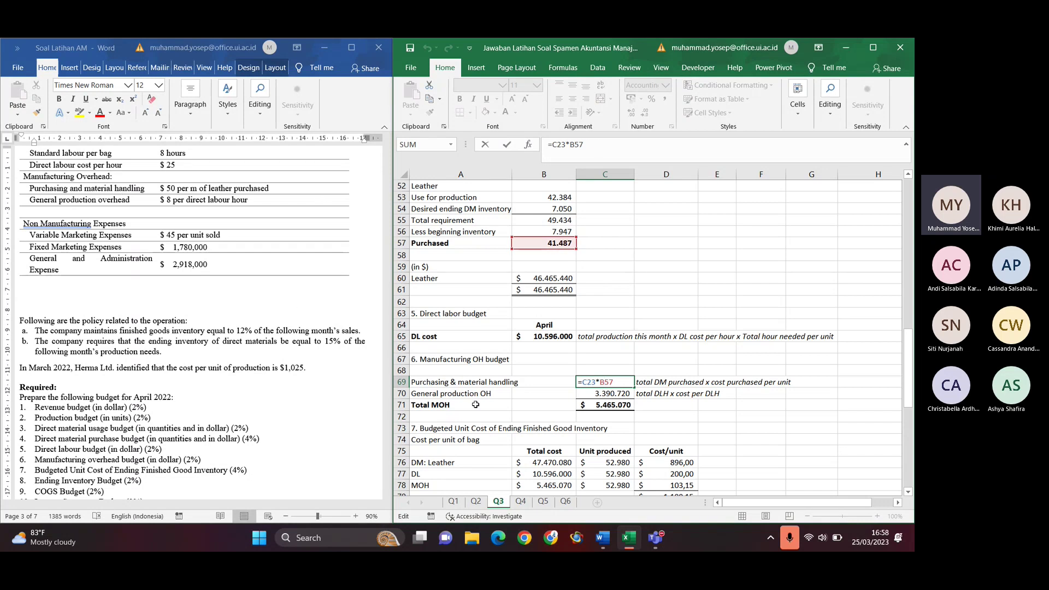
key("ctrl+Return")
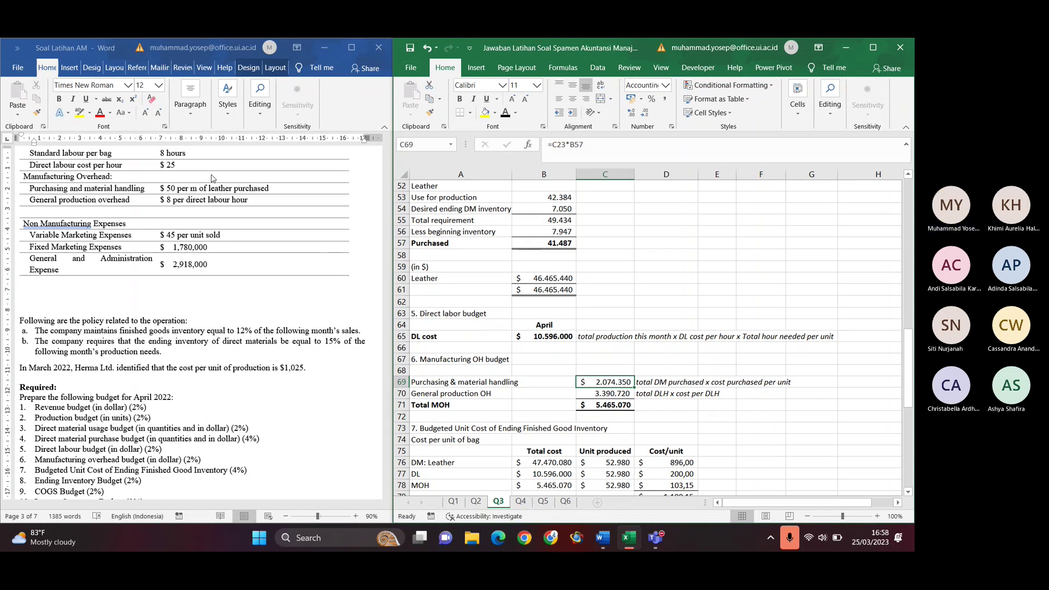
Highlight "leather purchased" and the "$ 8 per direct labour hour" overhead rate in the Word exercise's Manufacturing Overhead rows
left_click(252, 188)
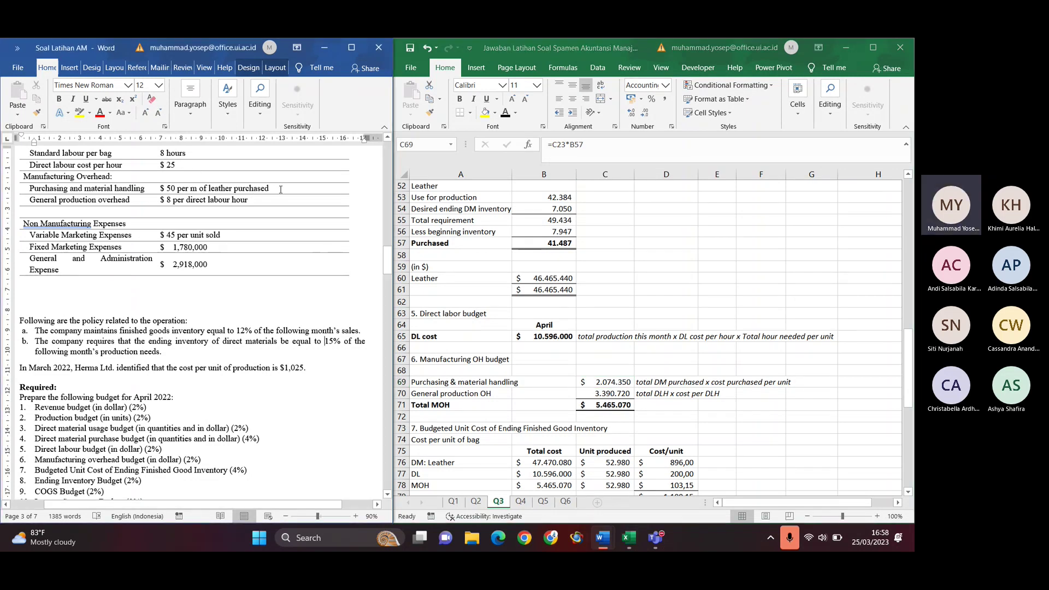
left_click_drag(280, 190, 212, 192)
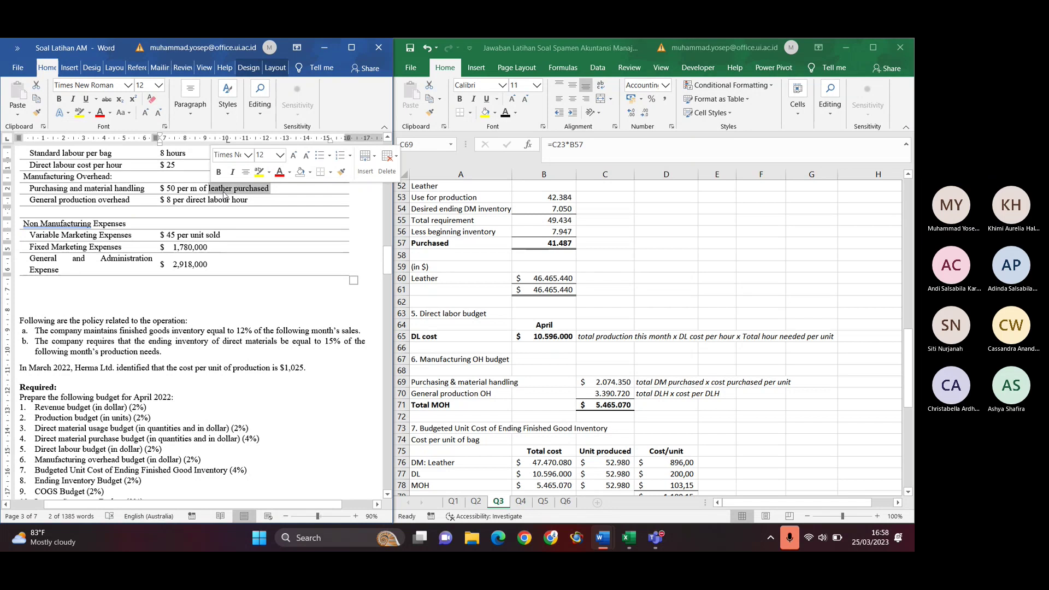
left_click(251, 199)
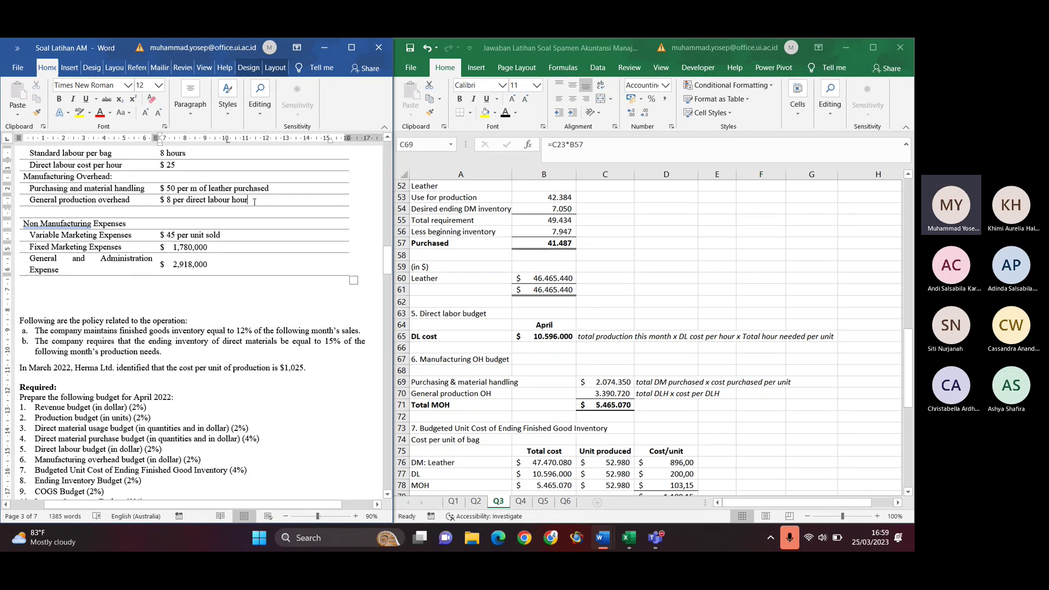
left_click_drag(255, 201, 188, 200)
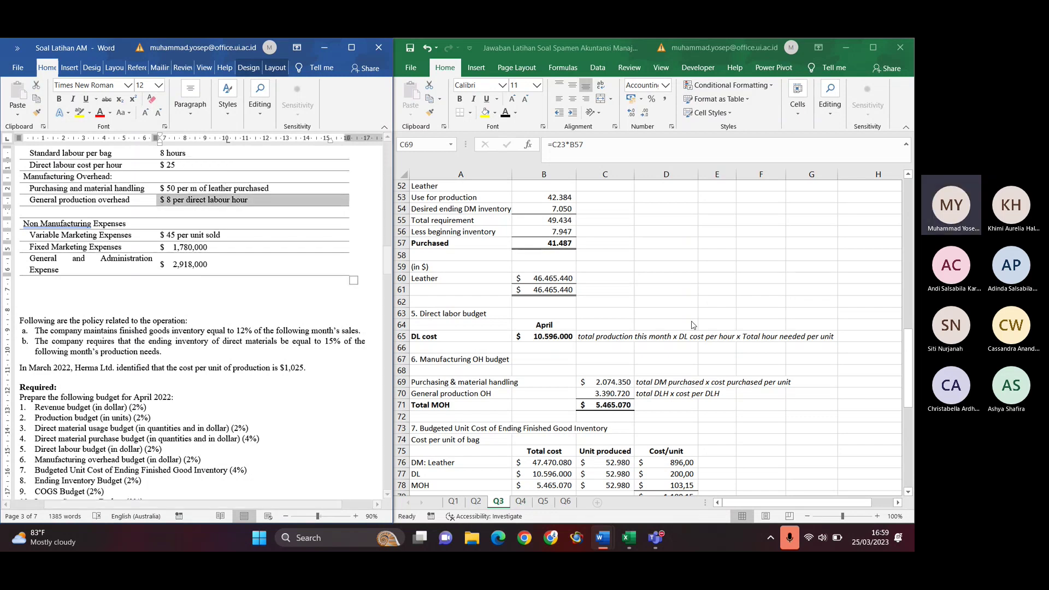
Trace the general production OH formula in C70 to the overhead rate in C24, hours per unit in B20 and April production in B42
left_click(609, 385)
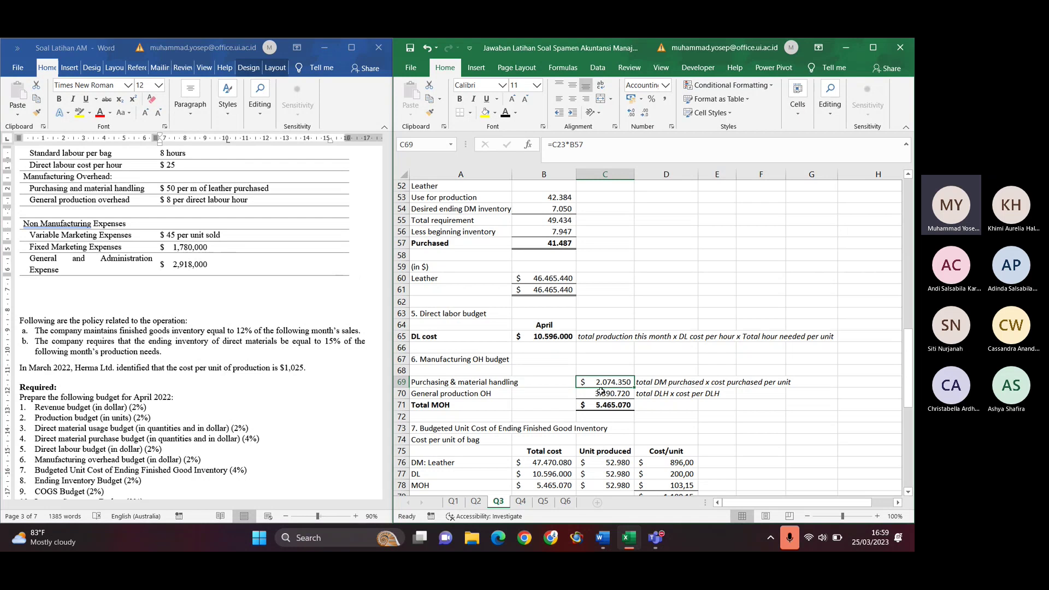
left_click(599, 393)
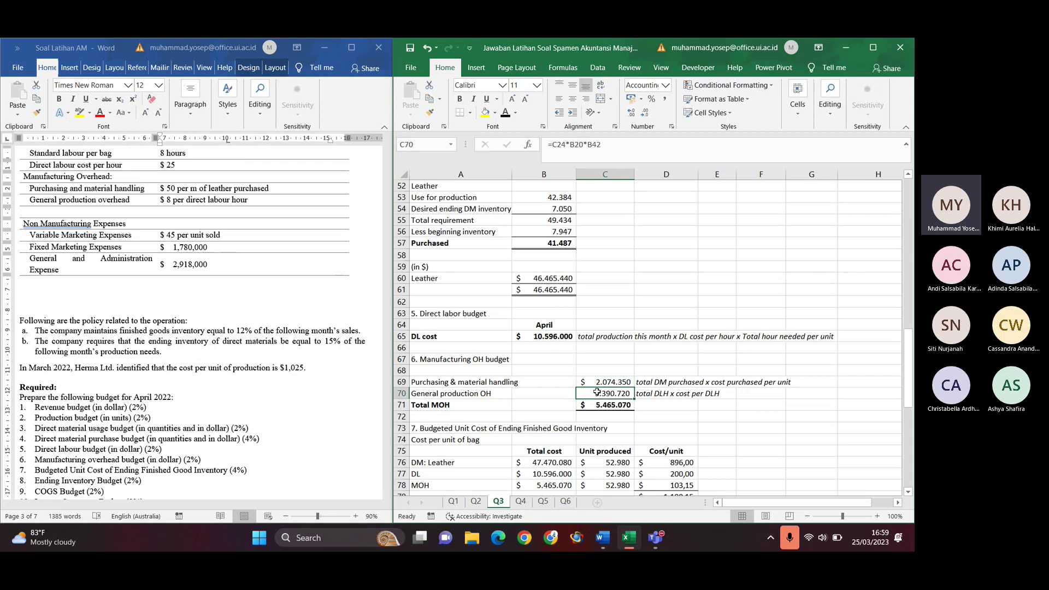
double_click(619, 394)
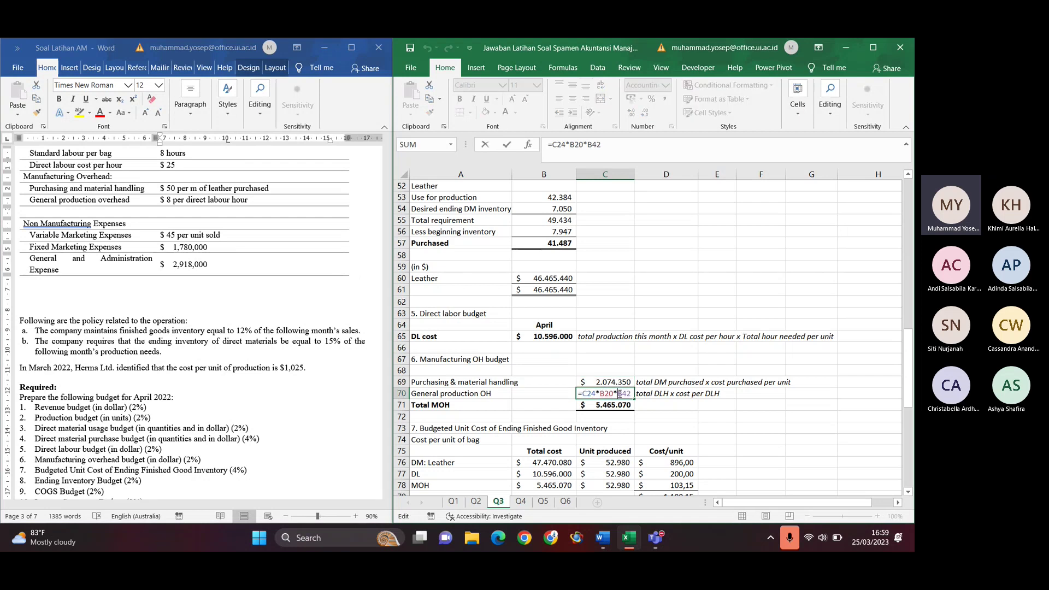
scroll(717, 333, "up", 3)
scroll(717, 332, "up", 10)
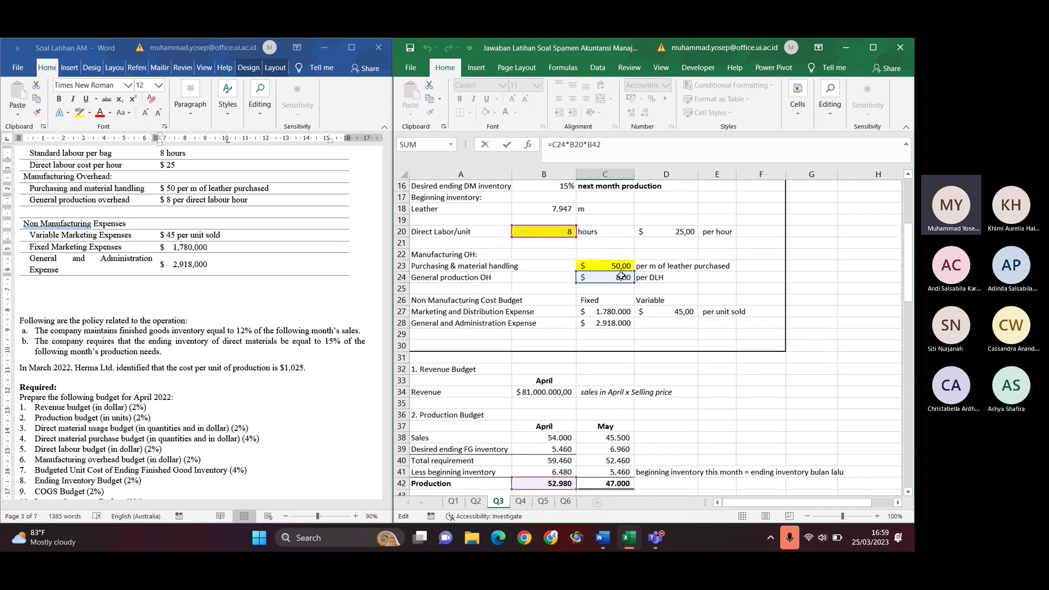
scroll(621, 276, "down", 1)
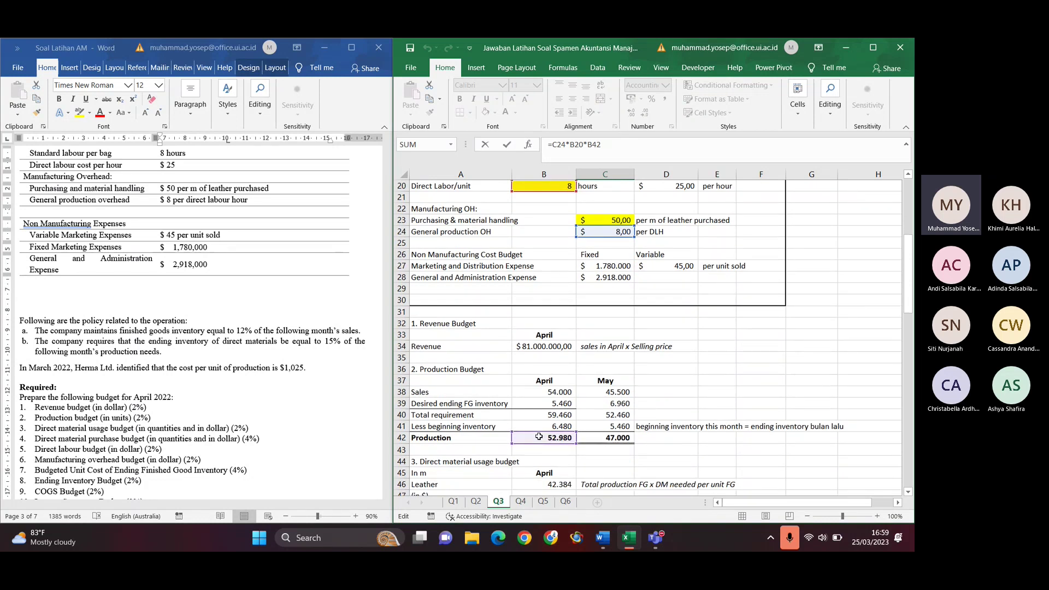
key("Return")
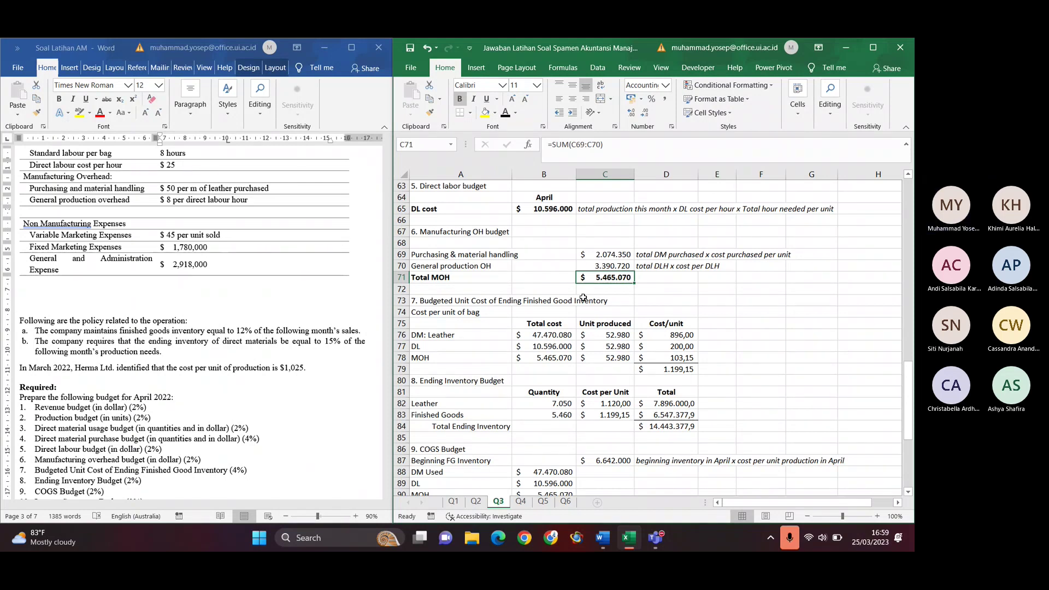
Review the Budgeted Unit Cost of Ending Finished Good Inventory section against requirement 7 in the Word exercise
scroll(305, 344, "down", 2)
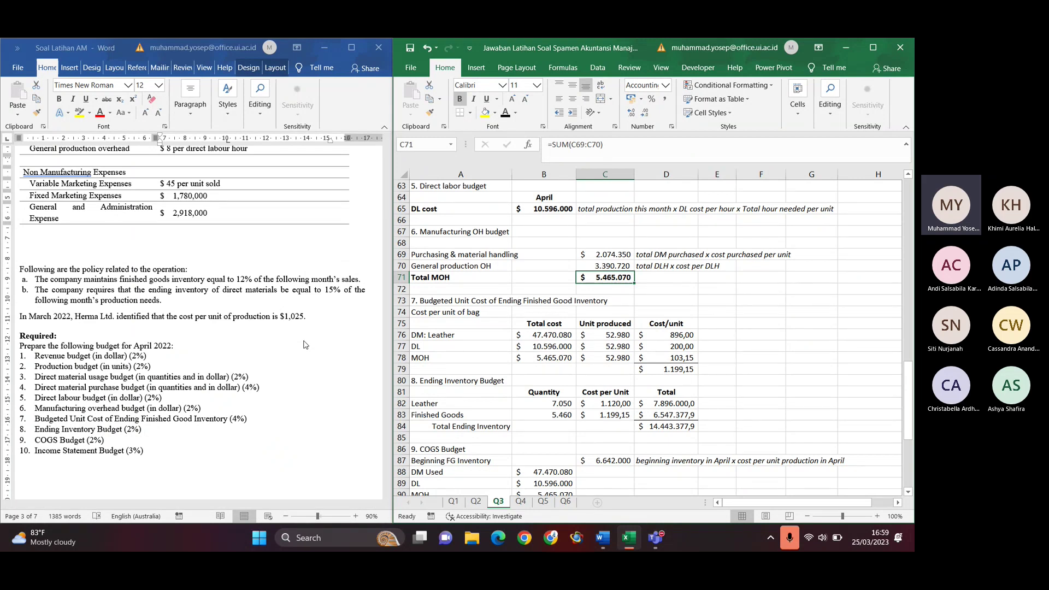
left_click(464, 302)
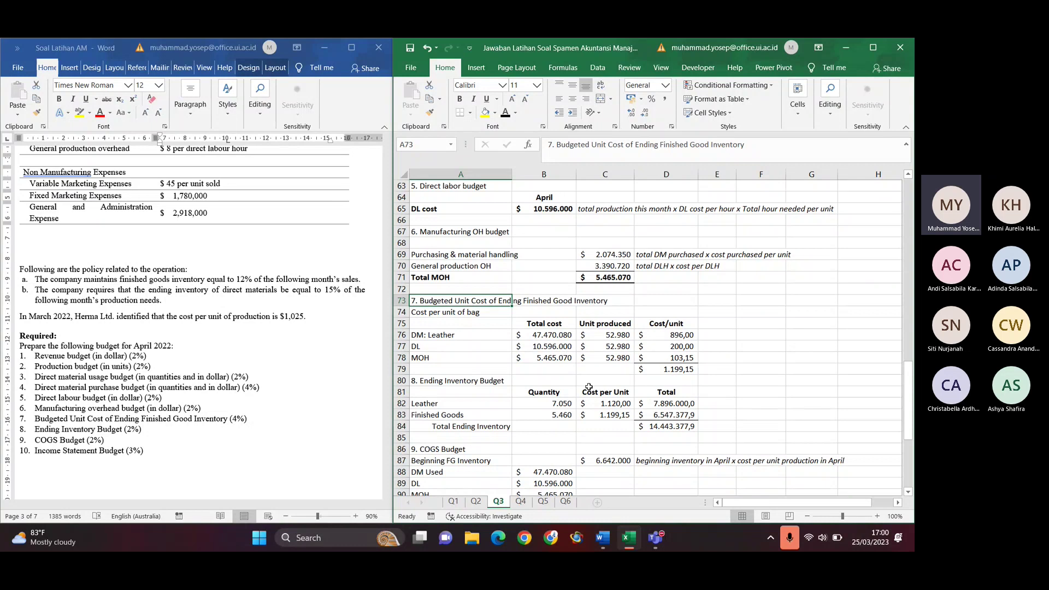
scroll(589, 387, "down", 2)
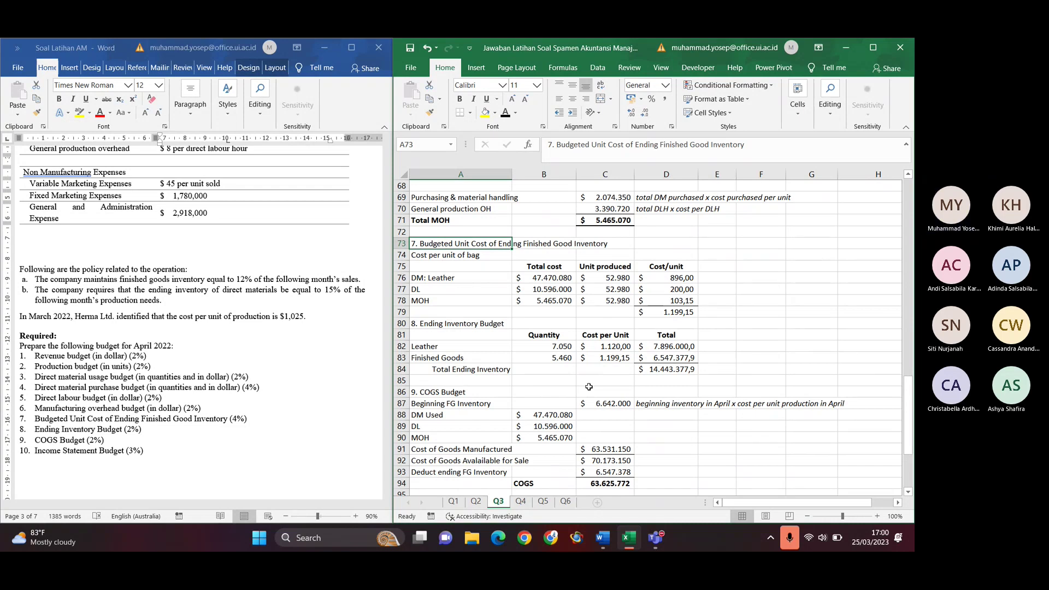
scroll(588, 387, "up", 2)
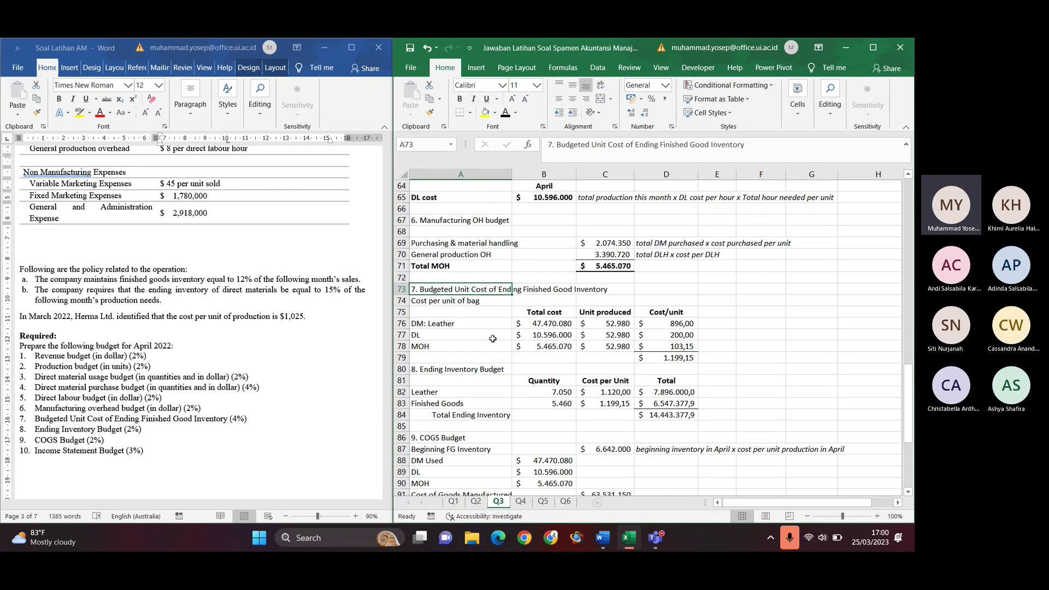
Trace the DM: Leather total cost in B76 to the direct material usage cost in B48
left_click(463, 323)
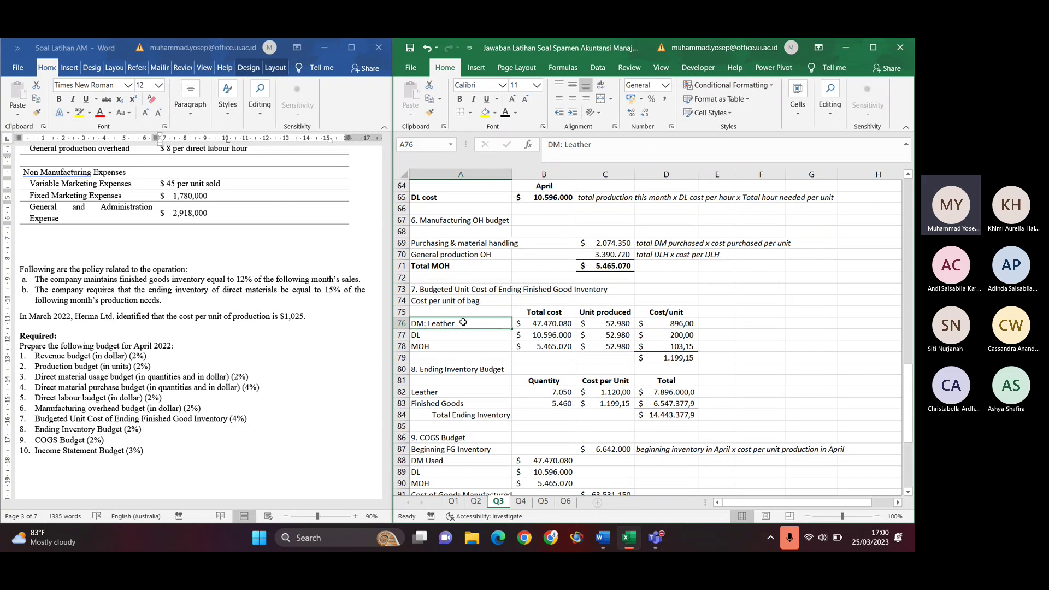
left_click(543, 323)
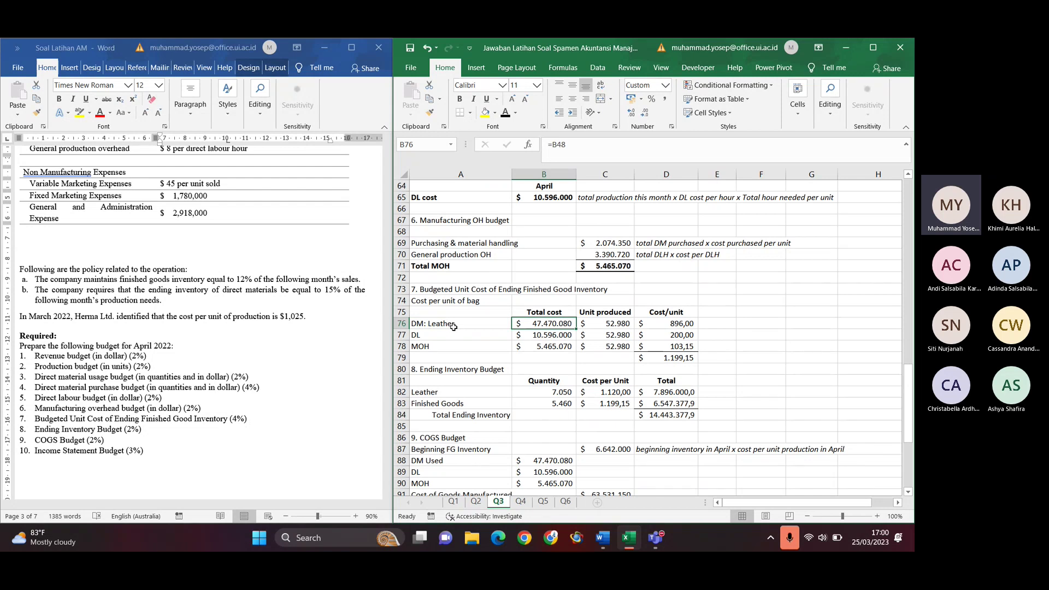
scroll(554, 325, "up", 2)
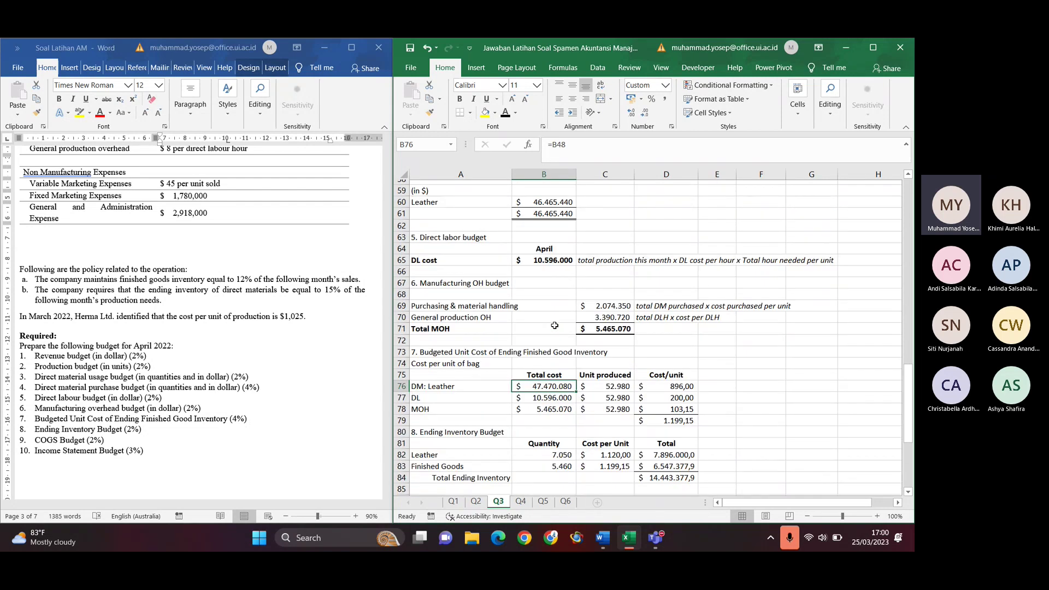
double_click(558, 391)
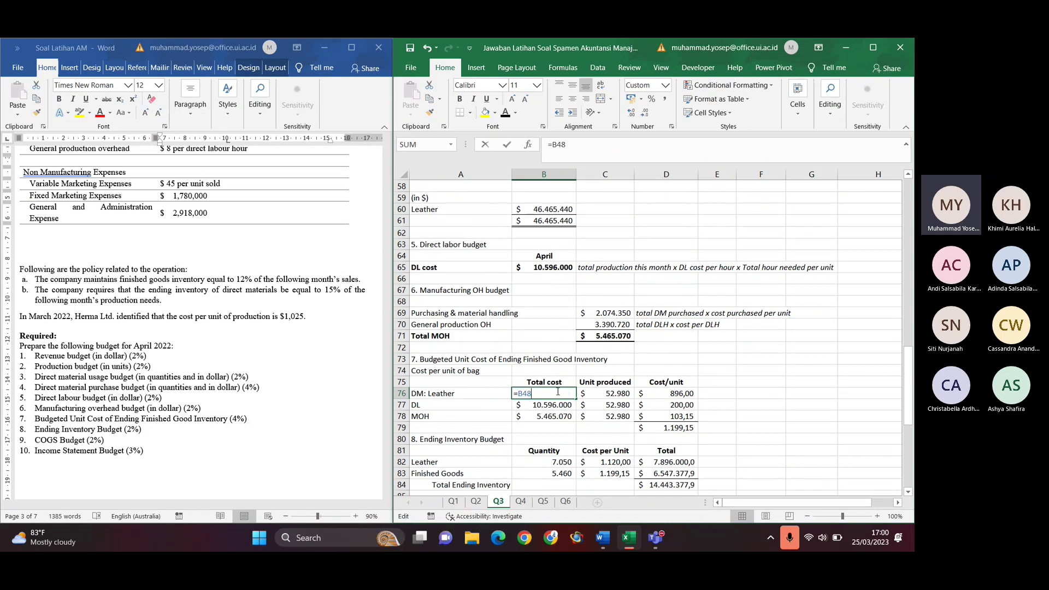
scroll(558, 391, "up", 5)
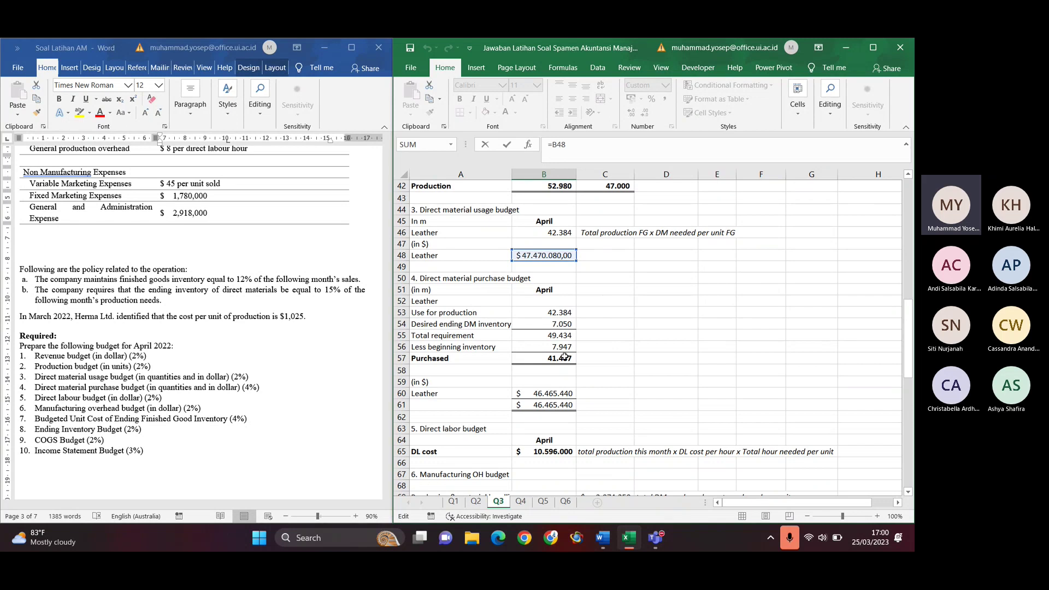
key("Return")
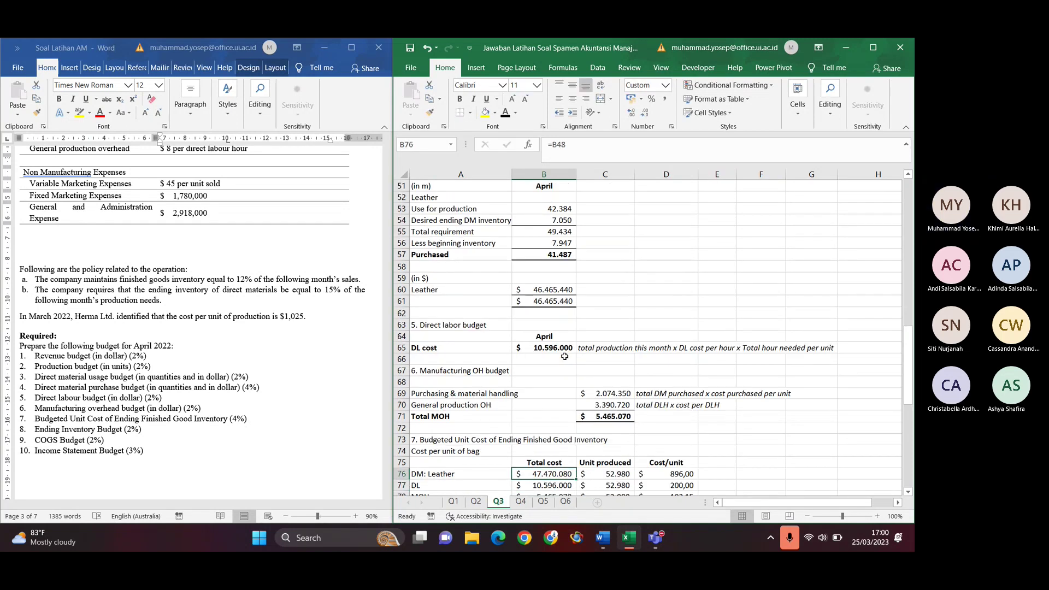
Format the unit produced figures in C76:C78 with comma style and no decimals, removing the dollar sign
key("Right")
scroll(565, 356, "down", 1)
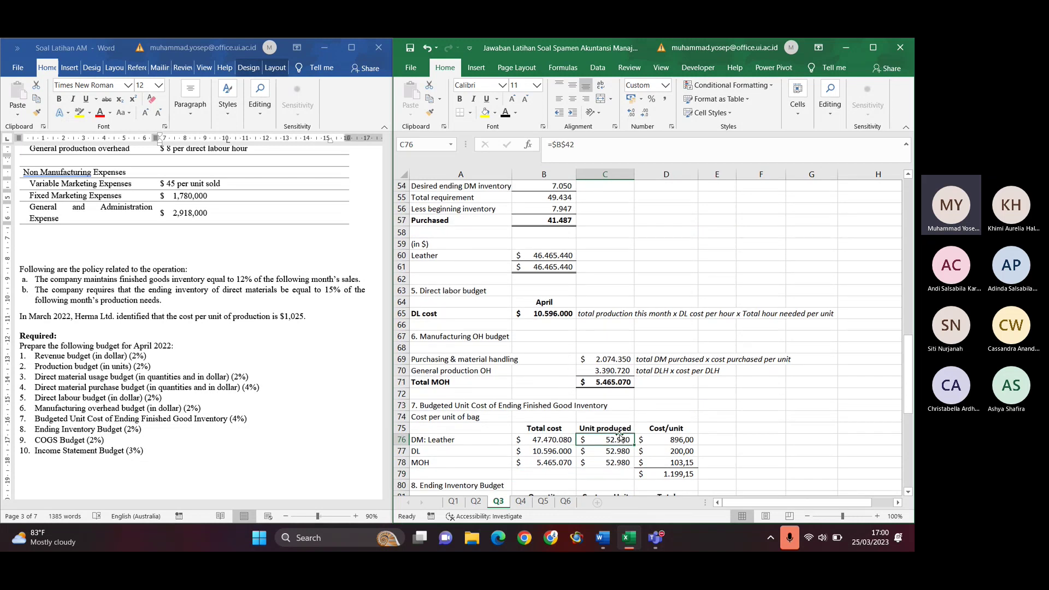
left_click_drag(617, 441, 612, 464)
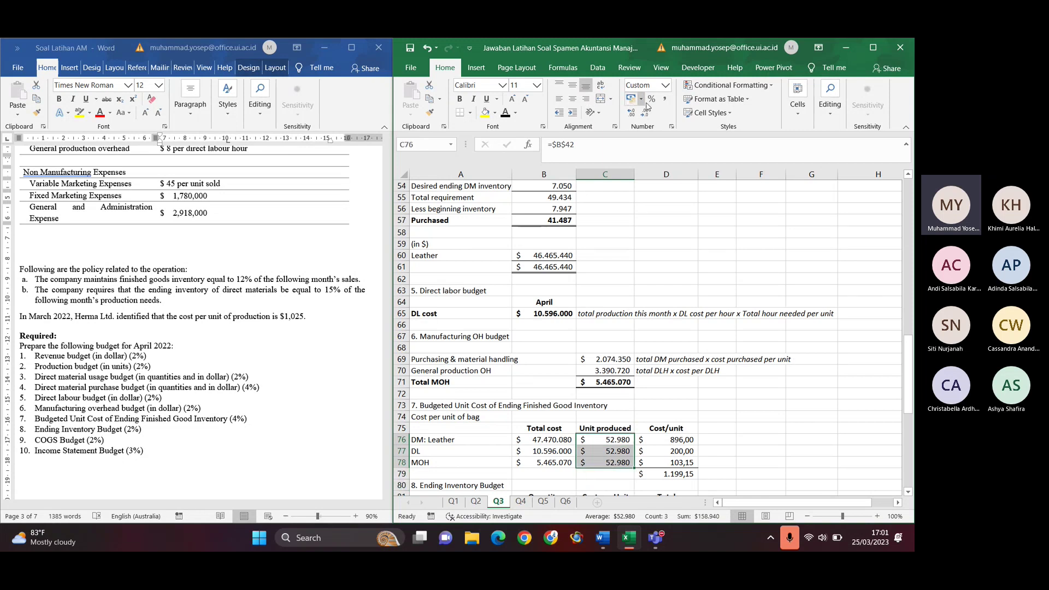
left_click(666, 100)
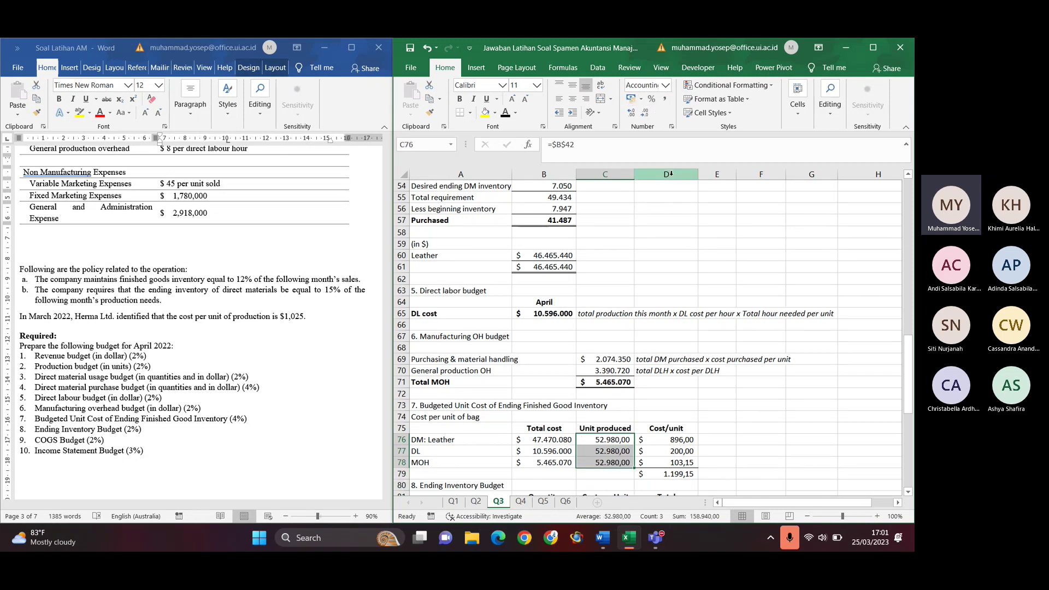
left_click(644, 112)
left_click(644, 113)
Inspect the leather cost per unit formula in D76 and the DL total cost and unit produced references in B77 and C77
left_click(664, 440)
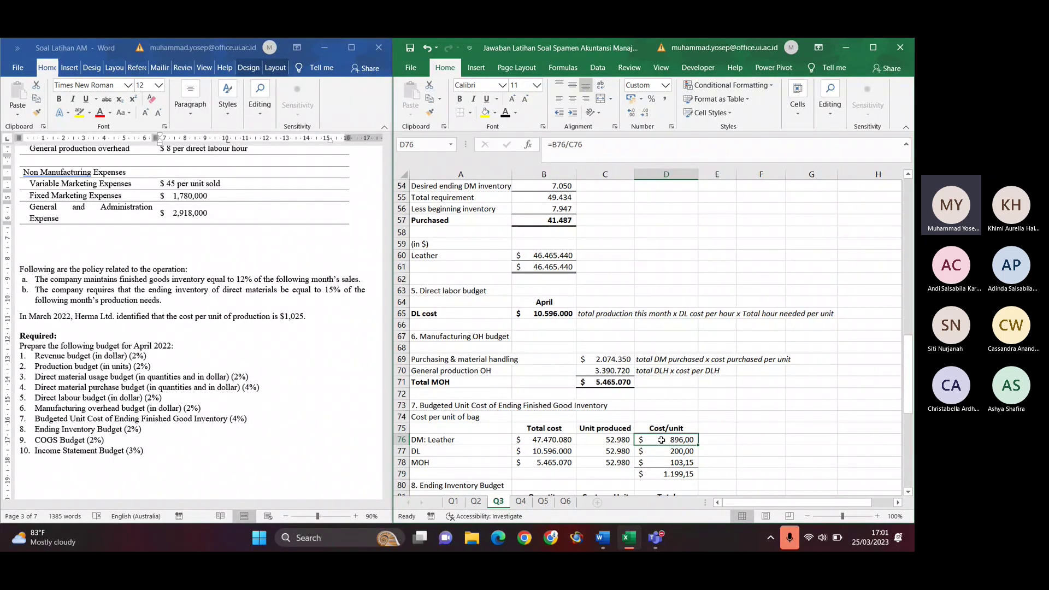
left_click(547, 451)
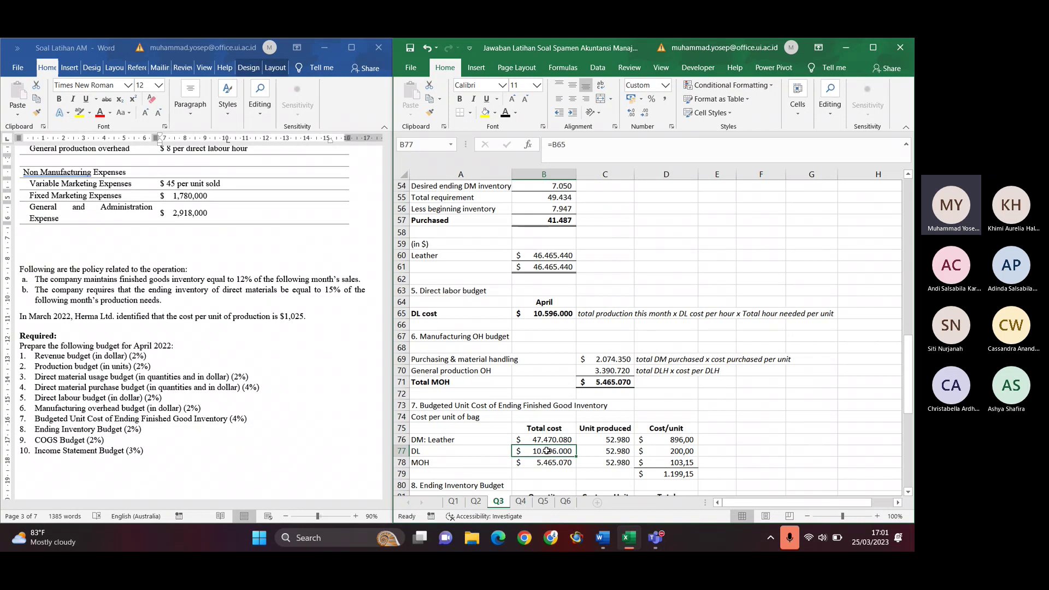
left_click(603, 449)
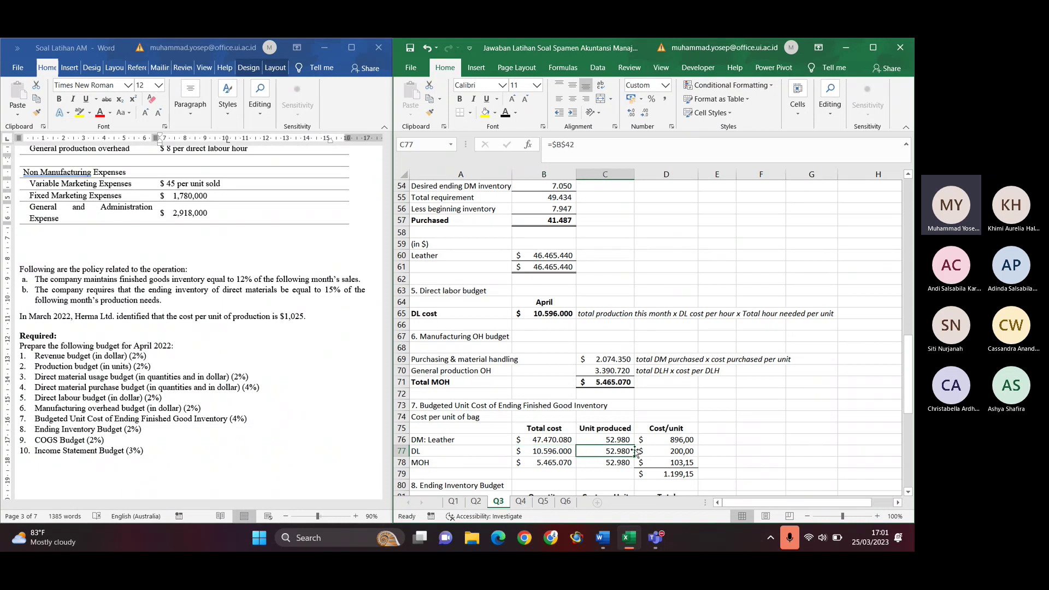
Inspect the DL cost per unit formula in D77, the MOH formulas in B78:D78 and the total unit cost formula in D79
left_click(665, 453)
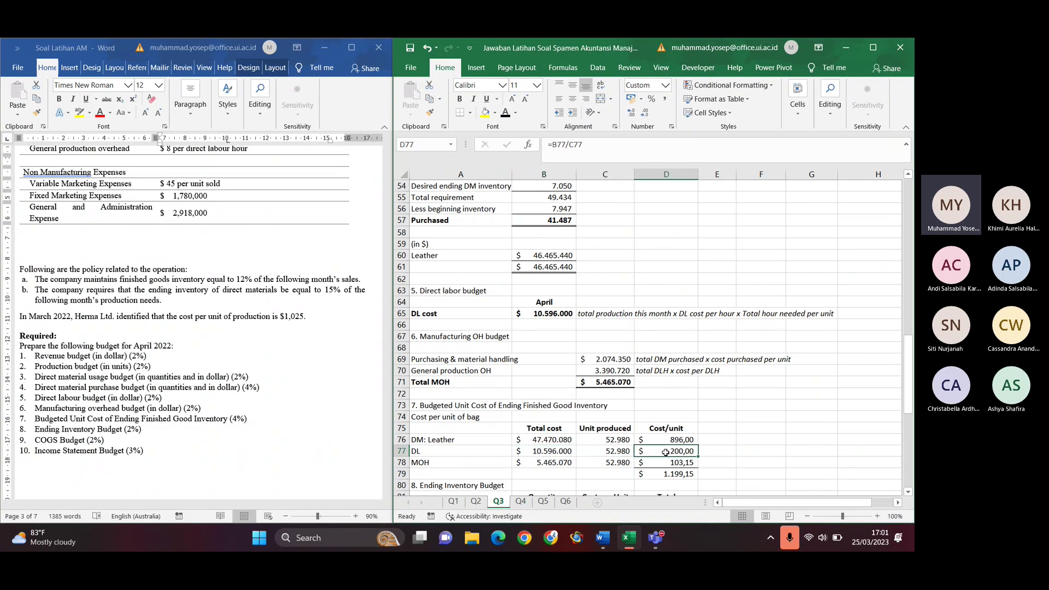
left_click(556, 459)
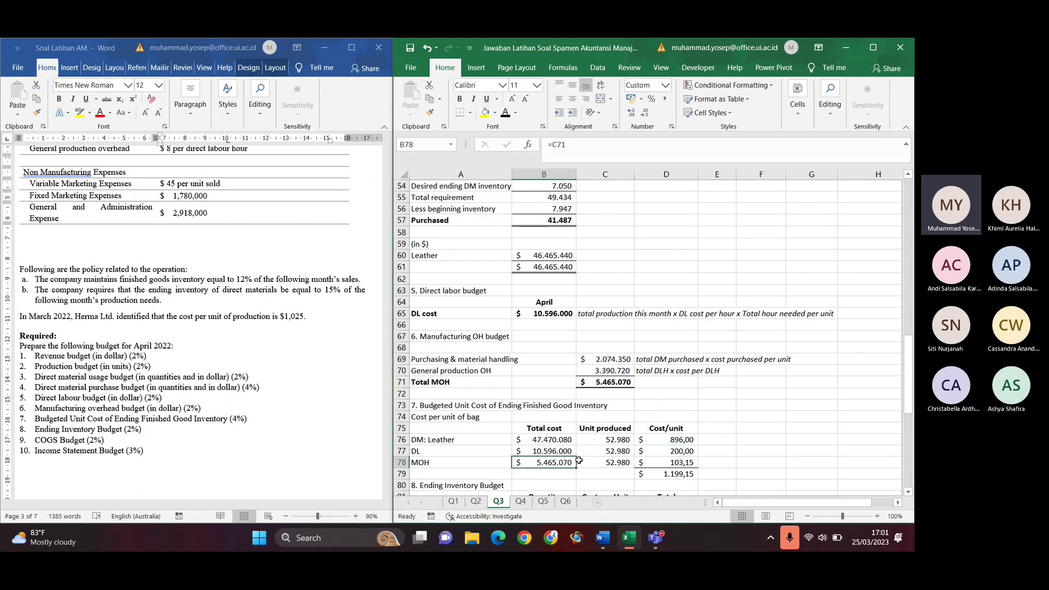
left_click(607, 462)
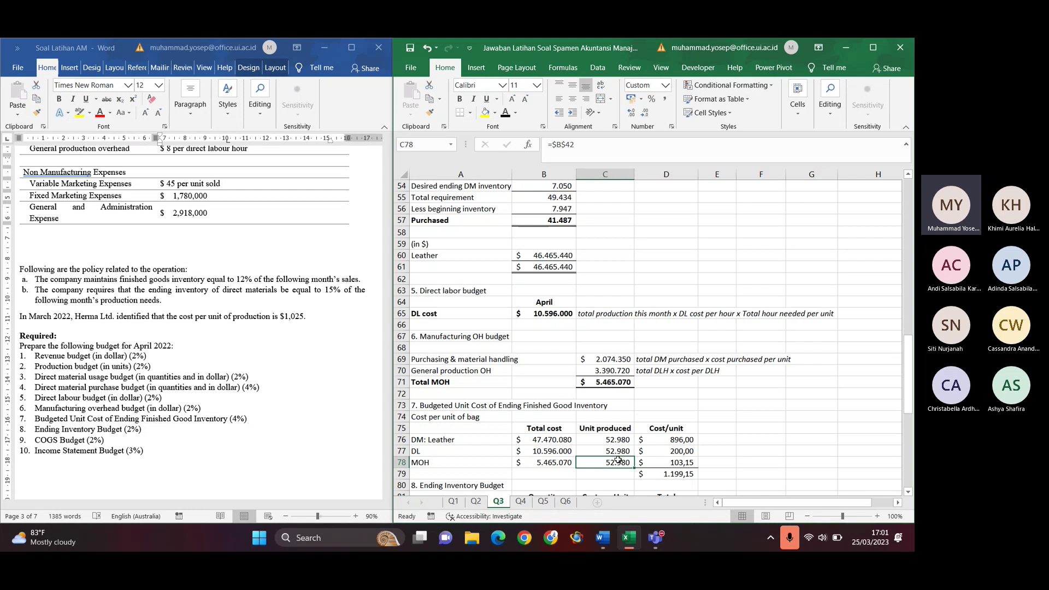
left_click(669, 460)
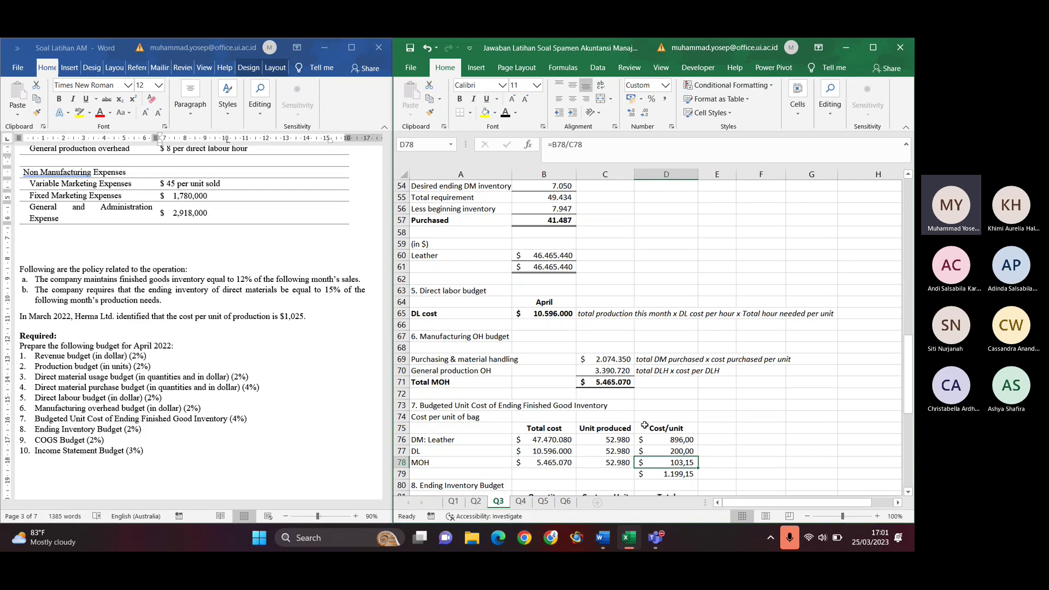
scroll(645, 425, "down", 1)
scroll(645, 424, "down", 1)
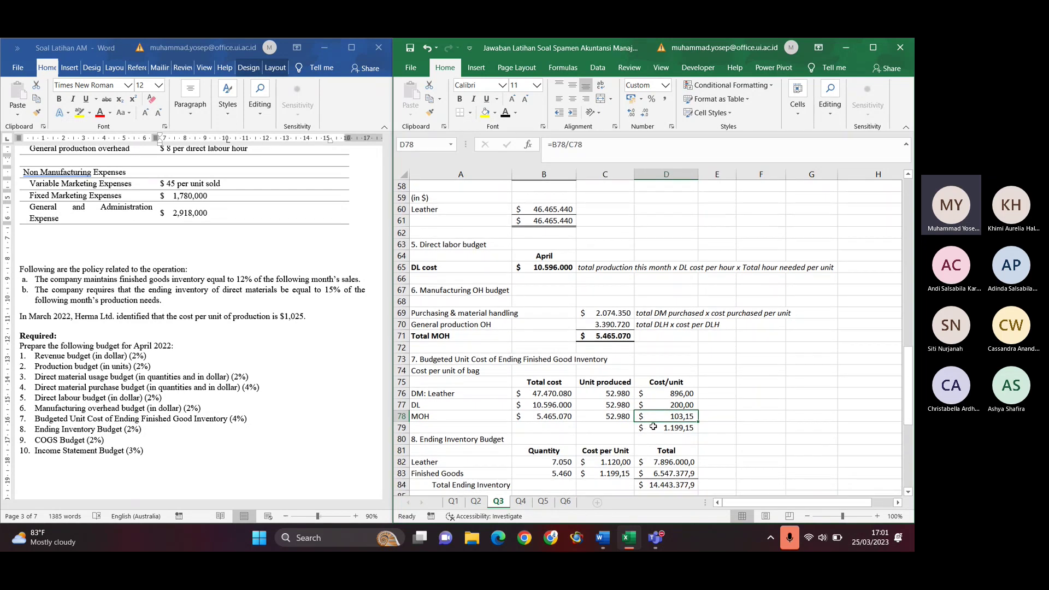
left_click(663, 427)
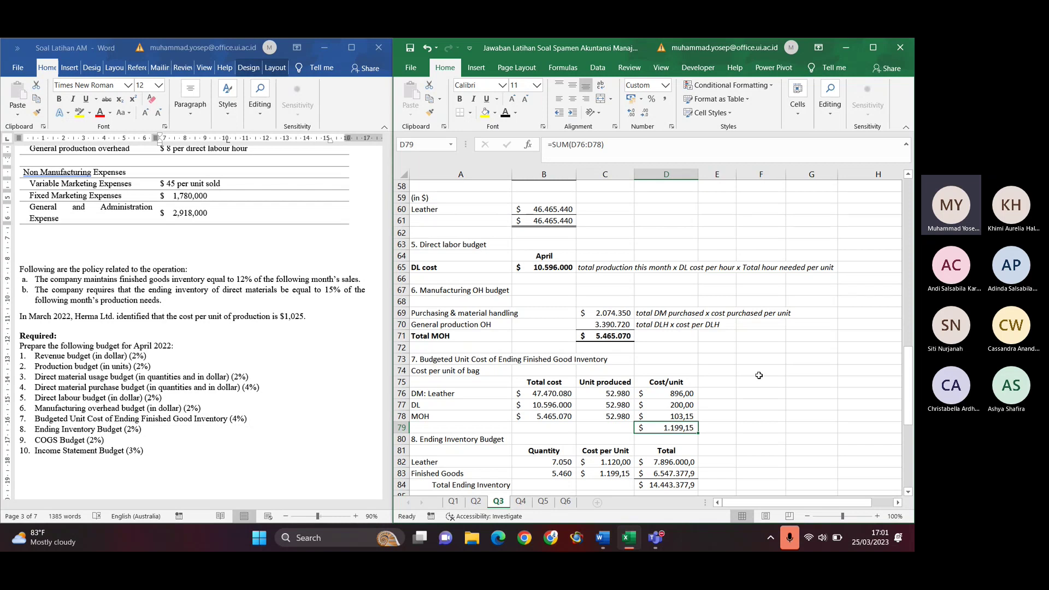
Inspect the purchased leather quantity and beginning inventory formulas in B57 and B56 of the direct material purchase budget
scroll(759, 376, "down", 3)
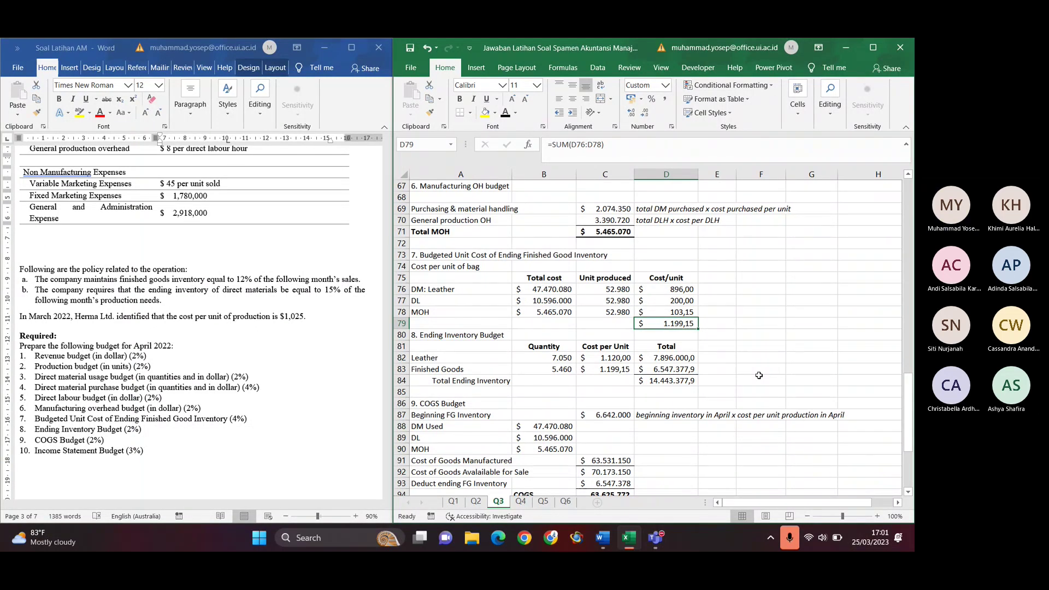
scroll(759, 376, "up", 1)
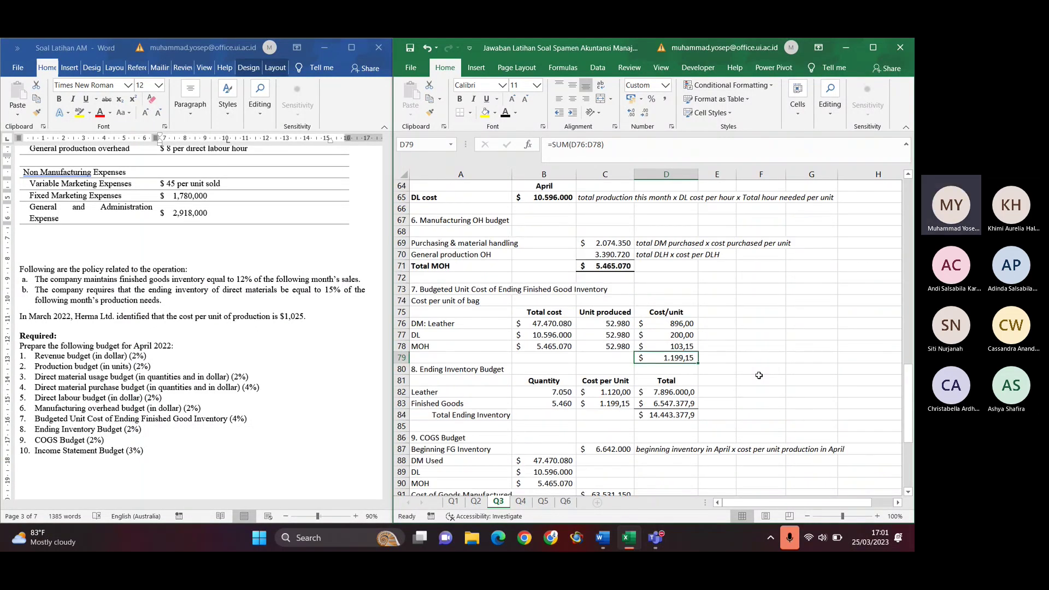
scroll(760, 375, "up", 1)
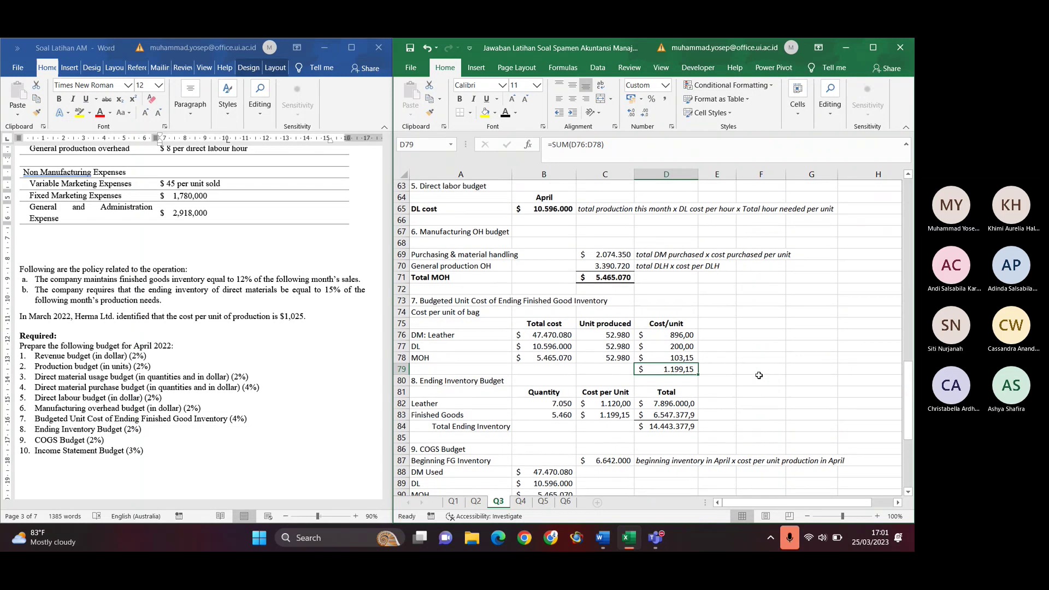
scroll(759, 375, "up", 6)
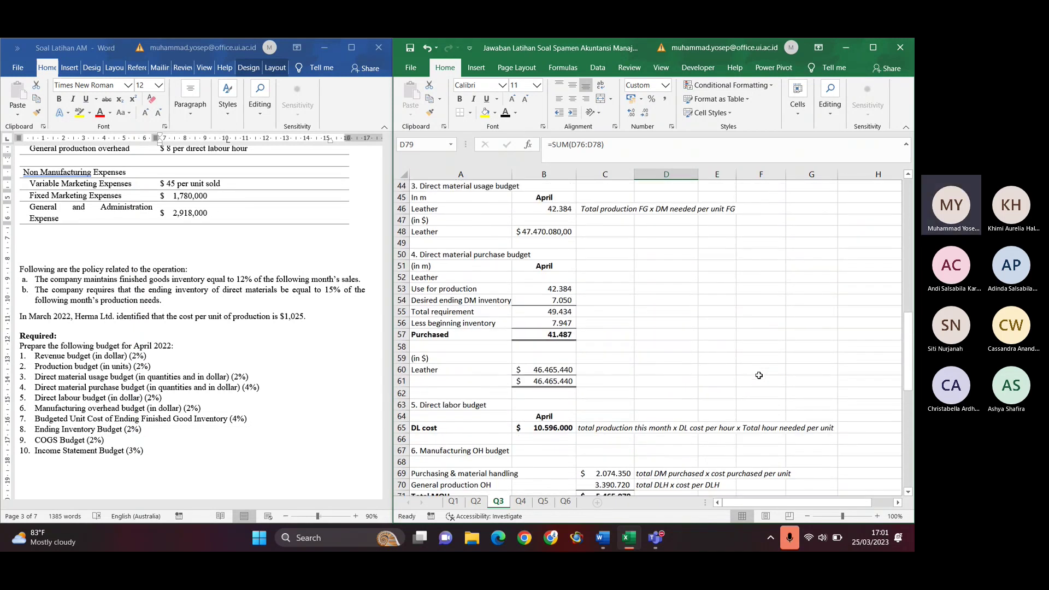
left_click(537, 335)
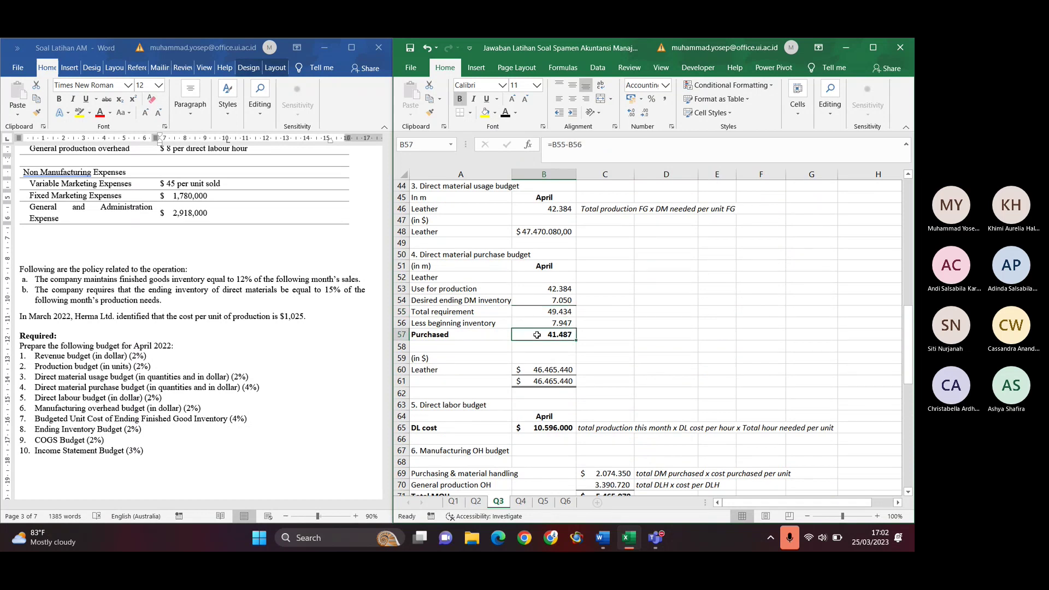
left_click(554, 323)
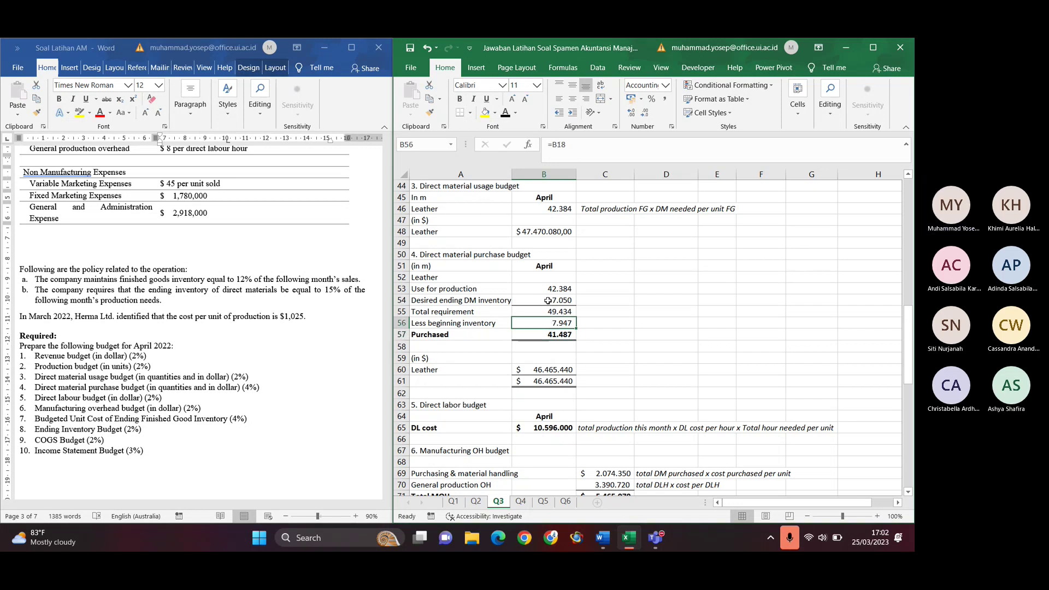
Trace the desired ending DM inventory formula in B54 to the inventory percentage in B16 and May production in C42
left_click(548, 300)
double_click(568, 300)
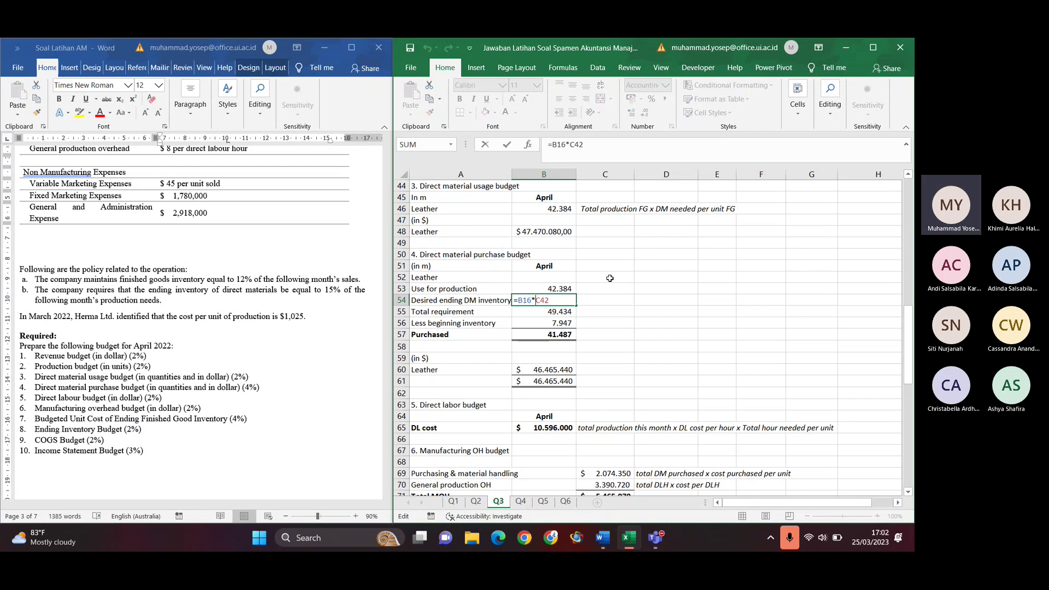
scroll(610, 279, "up", 6)
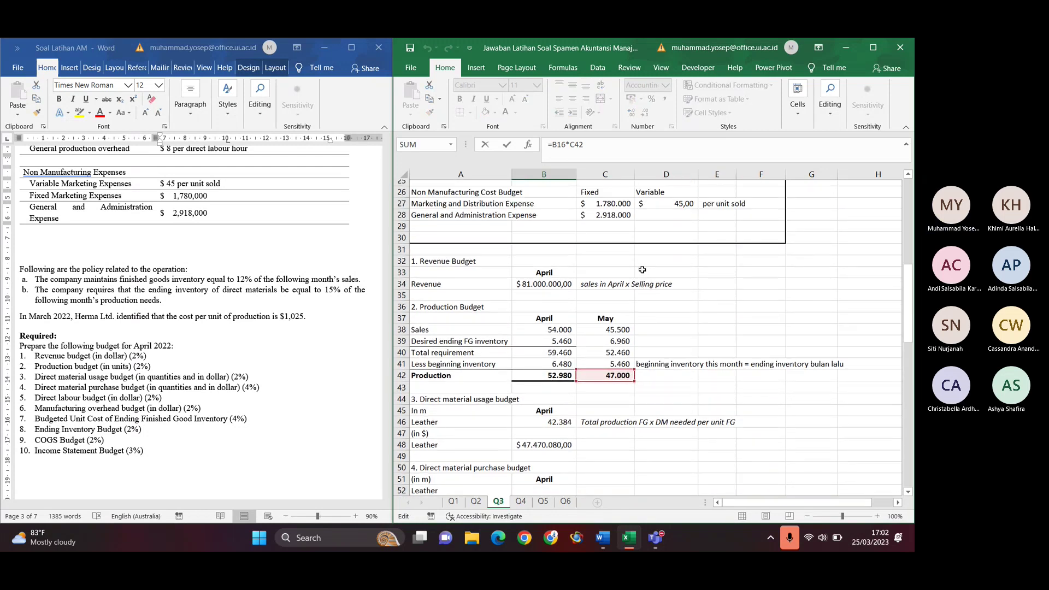
scroll(643, 270, "up", 8)
scroll(643, 269, "down", 9)
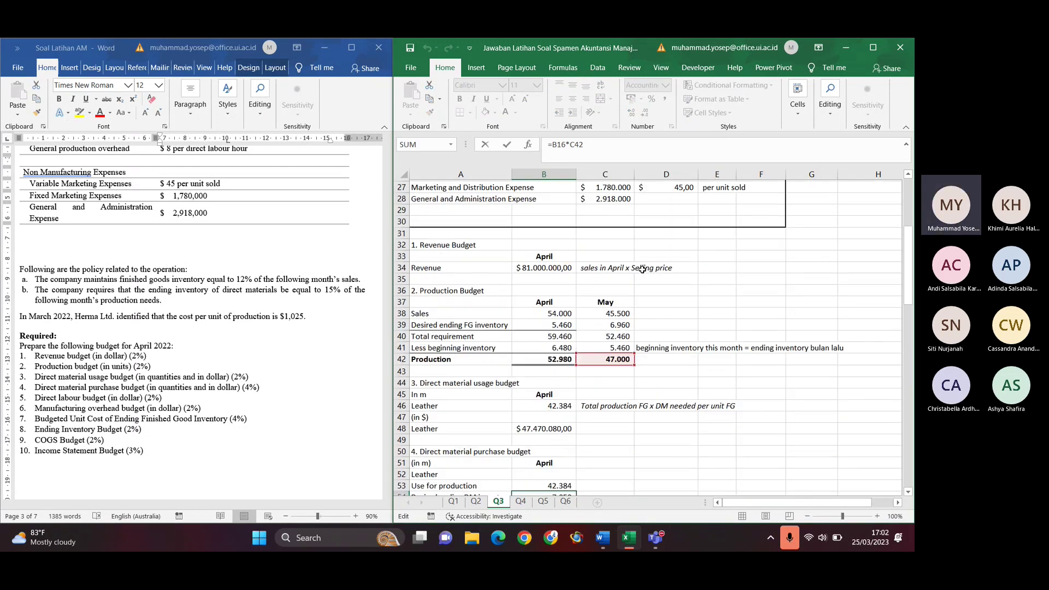
scroll(643, 270, "down", 3)
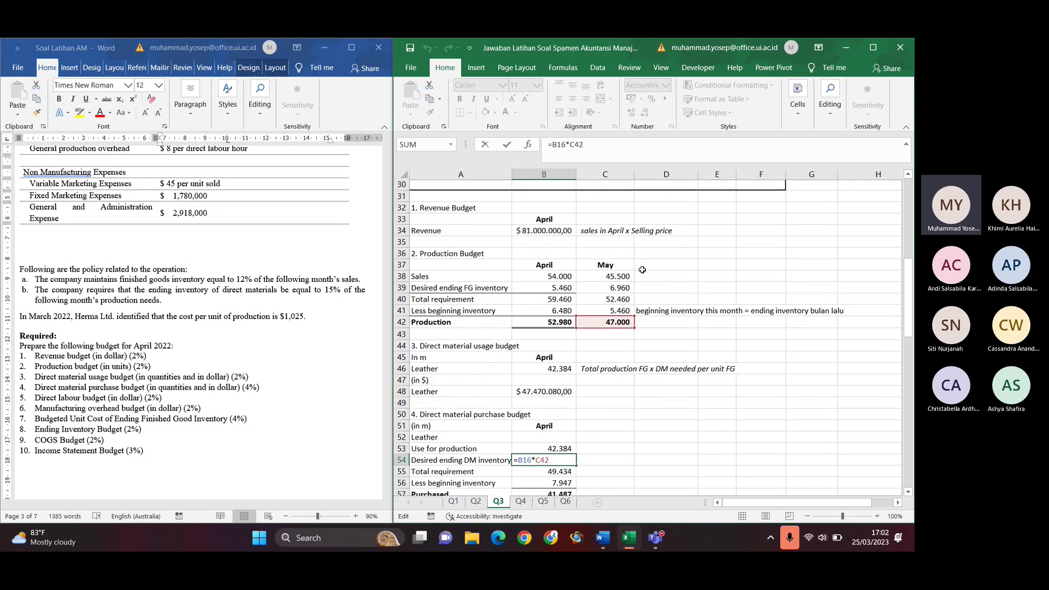
scroll(643, 270, "up", 6)
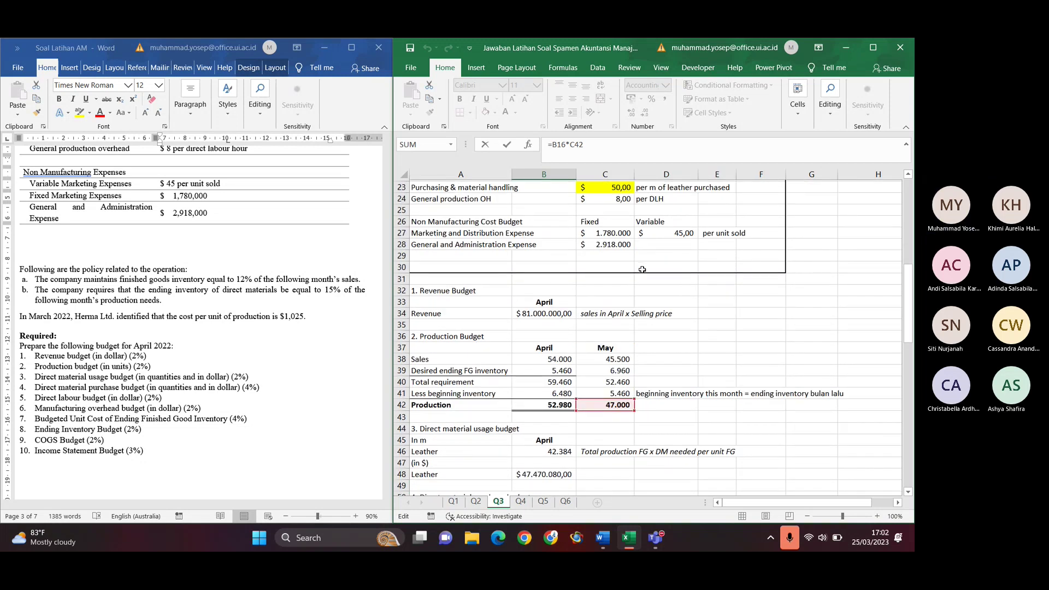
scroll(642, 270, "up", 1)
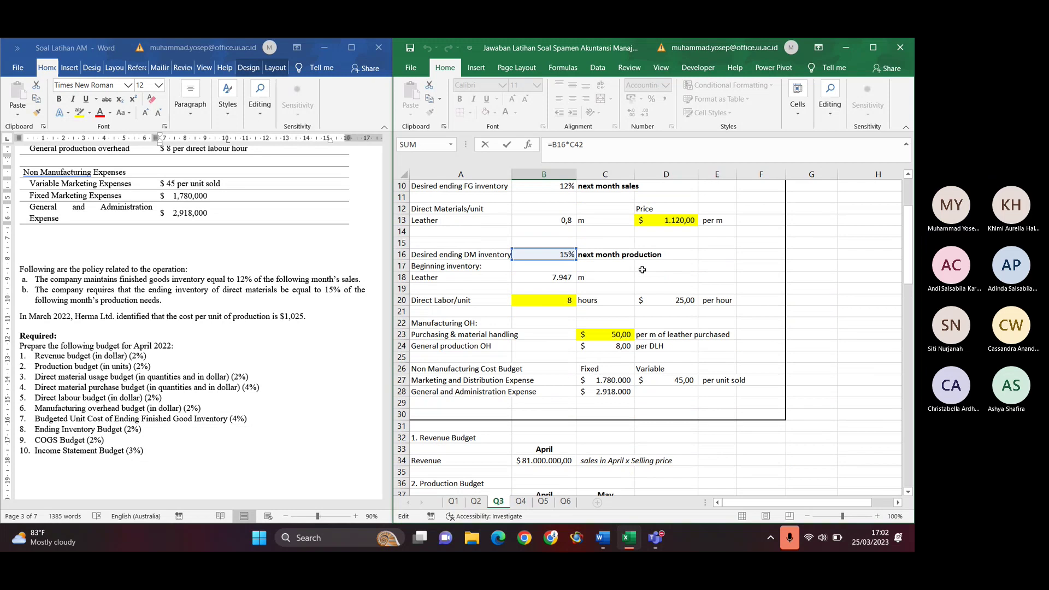
scroll(643, 270, "down", 10)
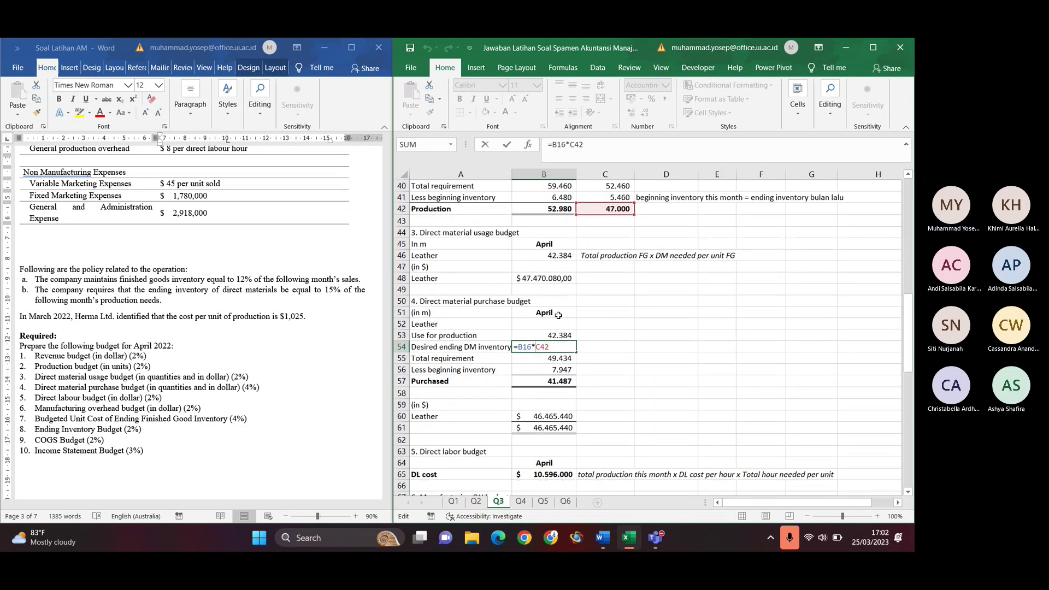
key("ctrl+Return")
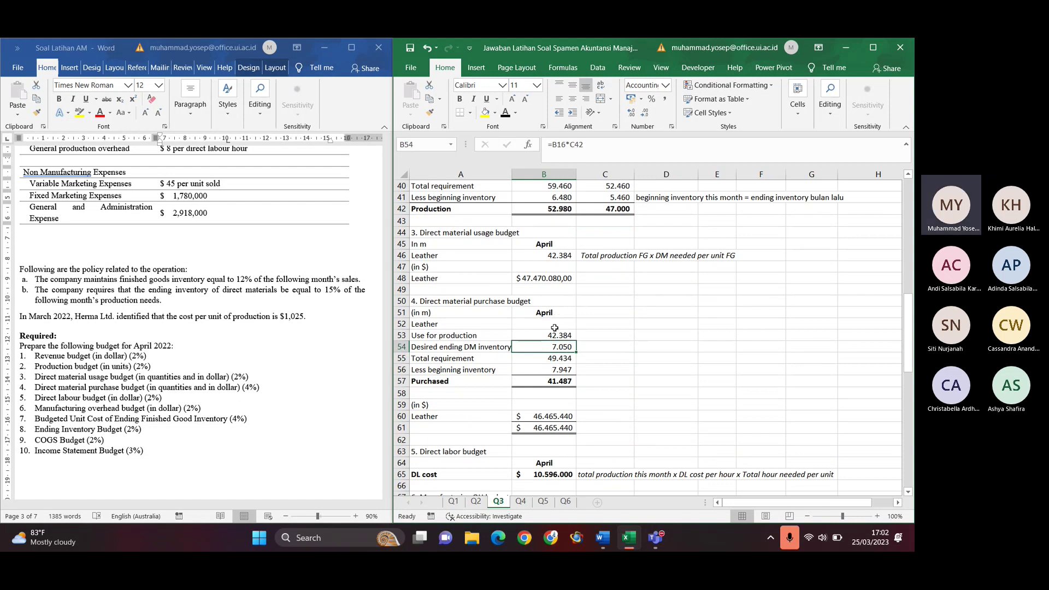
Check the total requirement and beginning inventory in B55 and B56, and retrace B54 to May production and the next-month production percentage
left_click(552, 361)
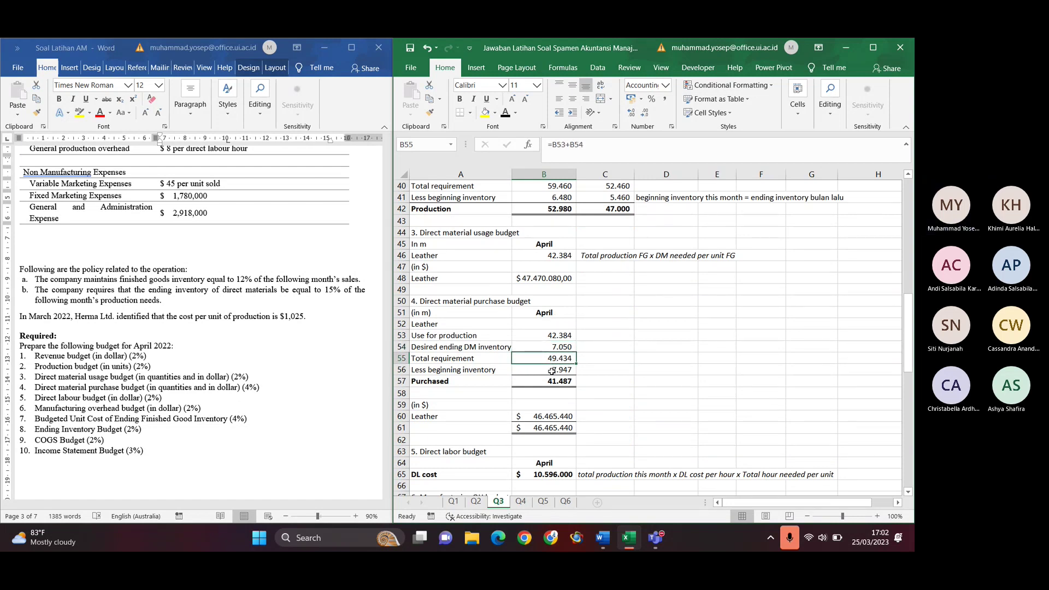
left_click(552, 369)
left_click(554, 346)
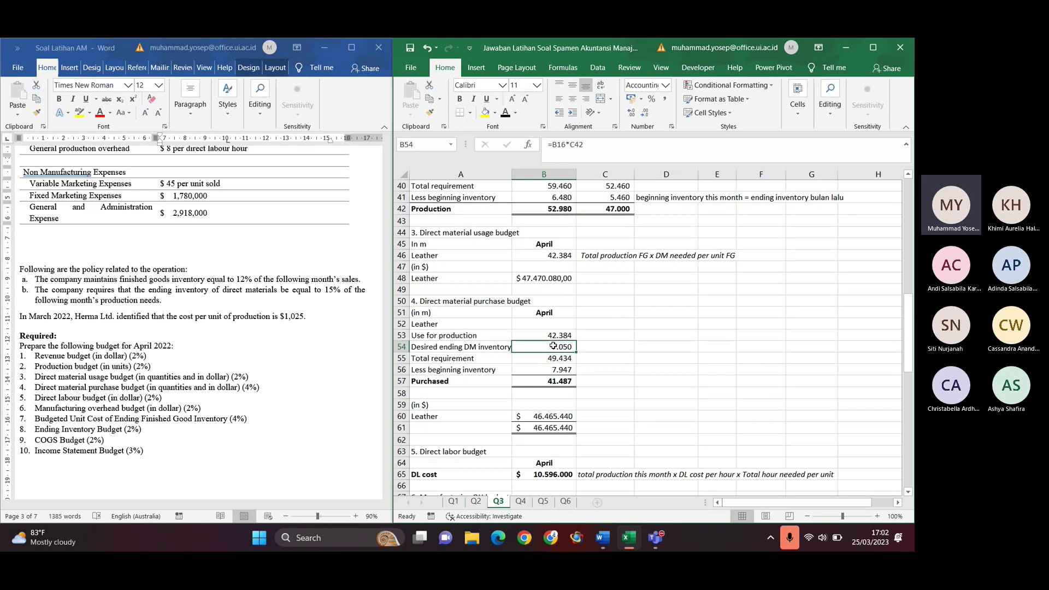
double_click(553, 346)
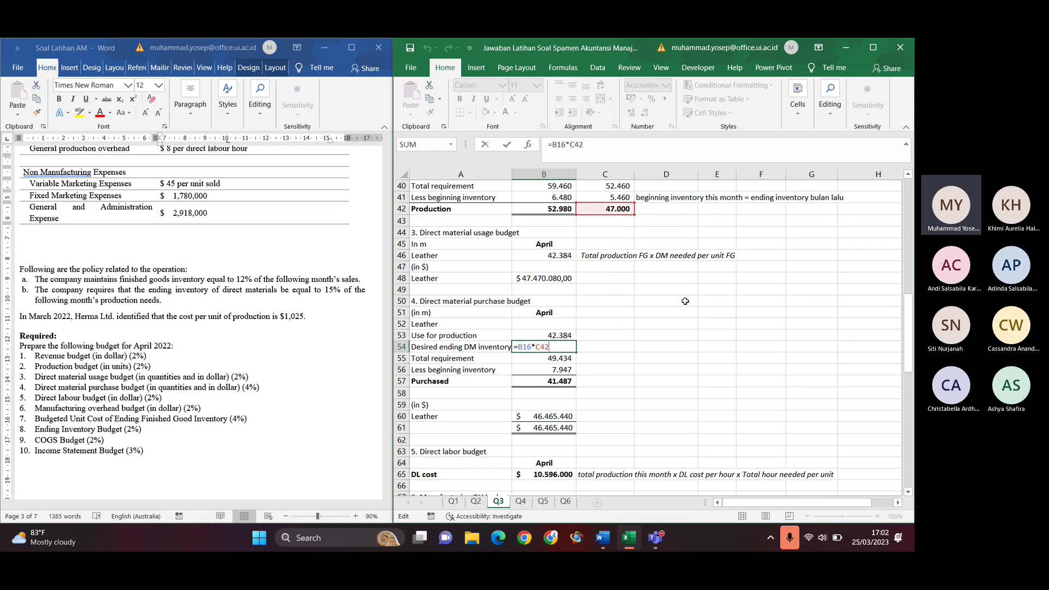
scroll(685, 301, "up", 5)
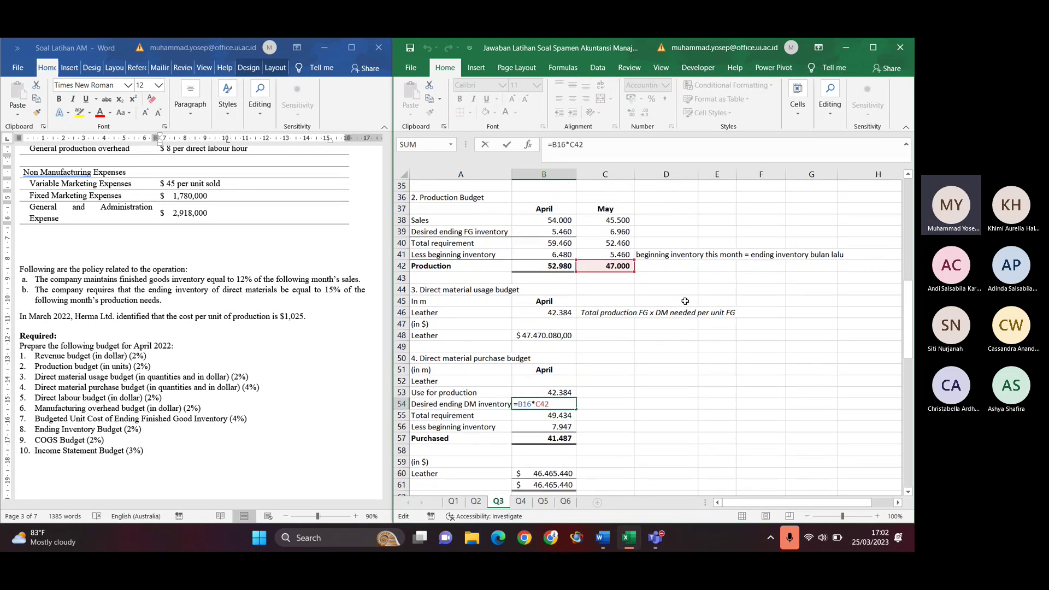
scroll(657, 322, "up", 3)
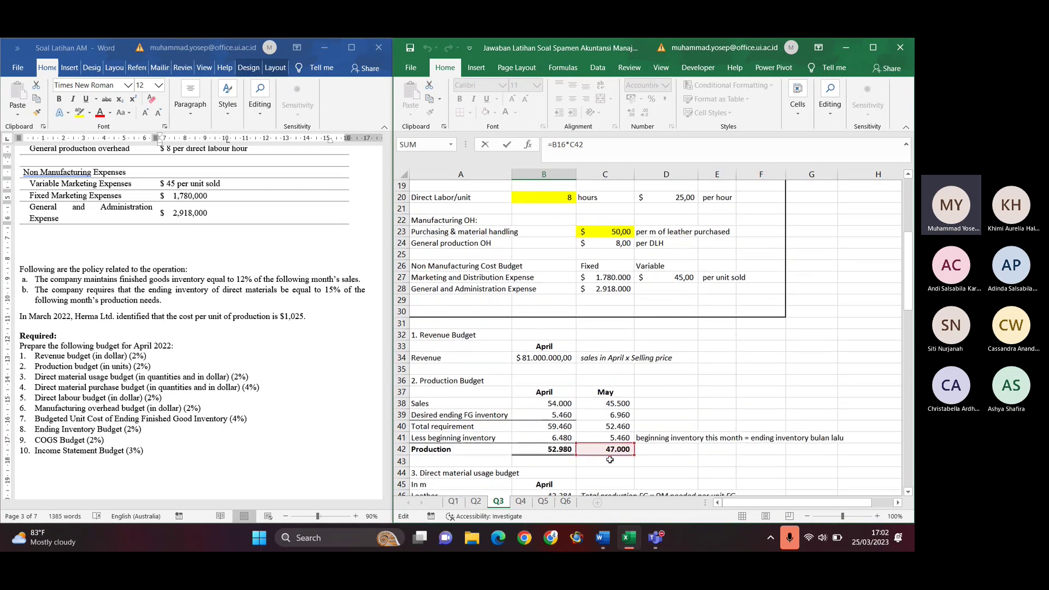
scroll(660, 424, "up", 2)
scroll(661, 424, "up", 2)
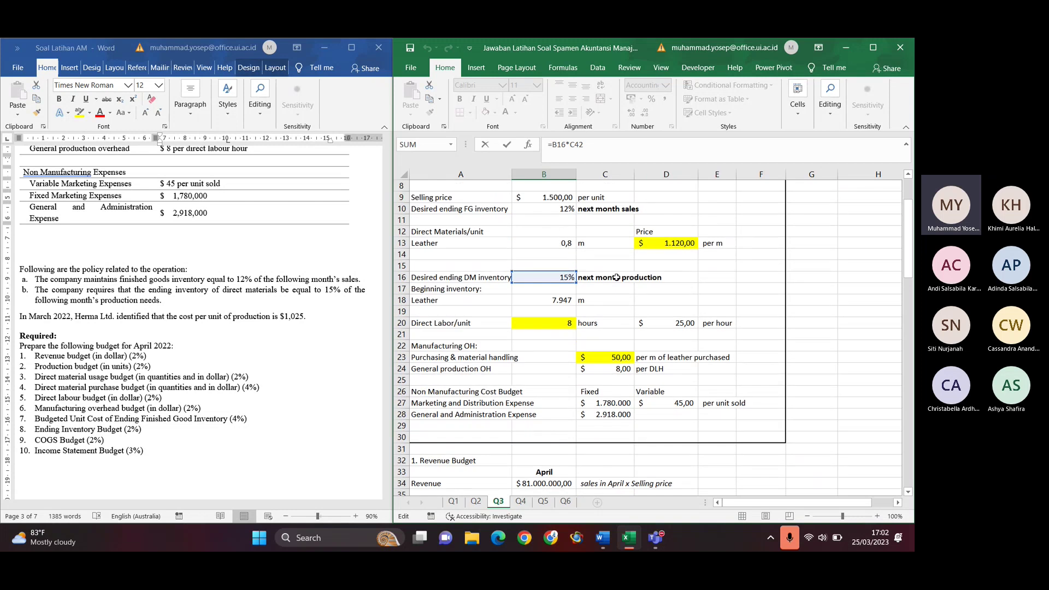
scroll(617, 278, "down", 8)
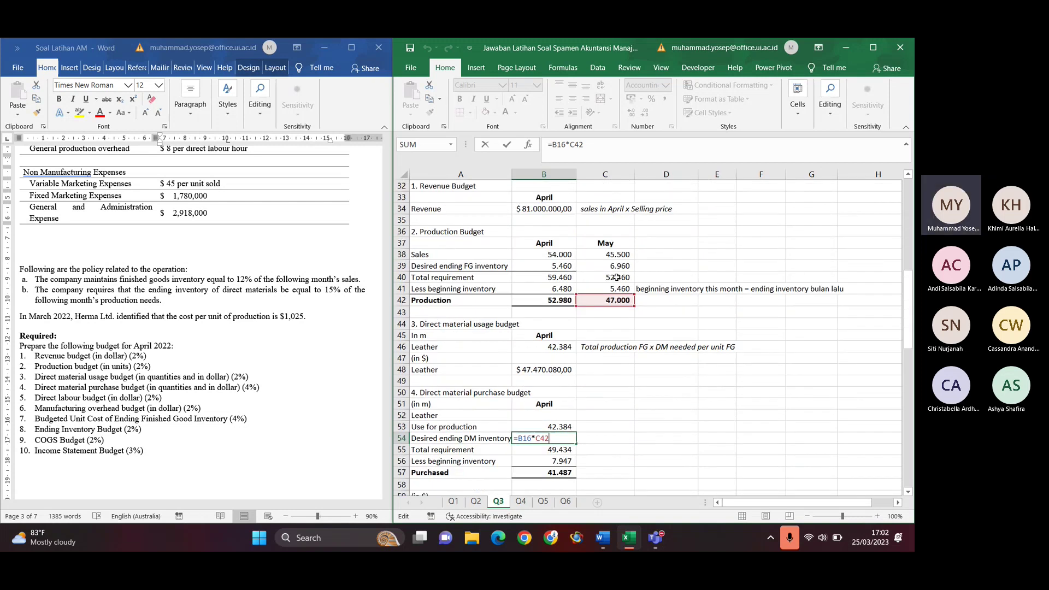
key("ctrl+Return")
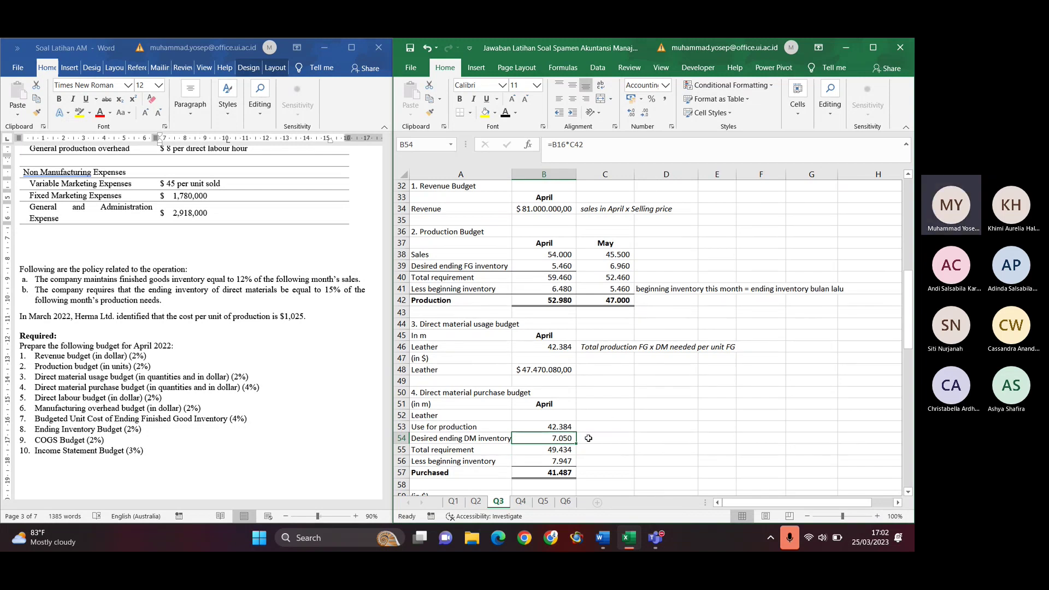
Review how the total requirement in B55 adds the use for production in B53 and the desired ending DM inventory in B54
left_click(554, 448)
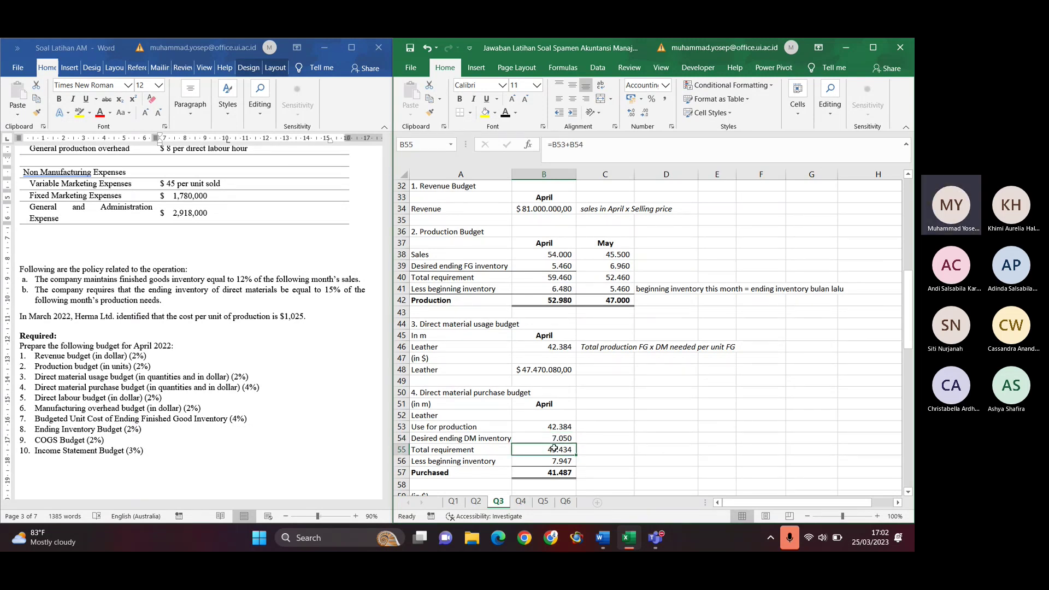
left_click(540, 440)
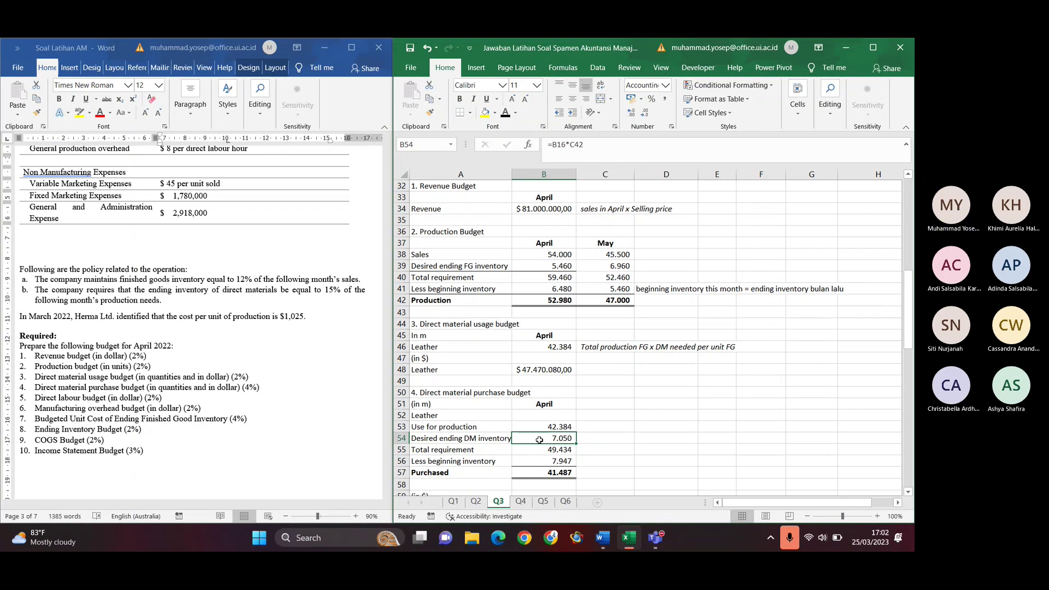
key("Up")
key("Down")
key("Down")
Trace the ending leather quantity in B82 to the desired ending DM inventory in B54, and inspect the leather total formula in D82
scroll(540, 440, "down", 4)
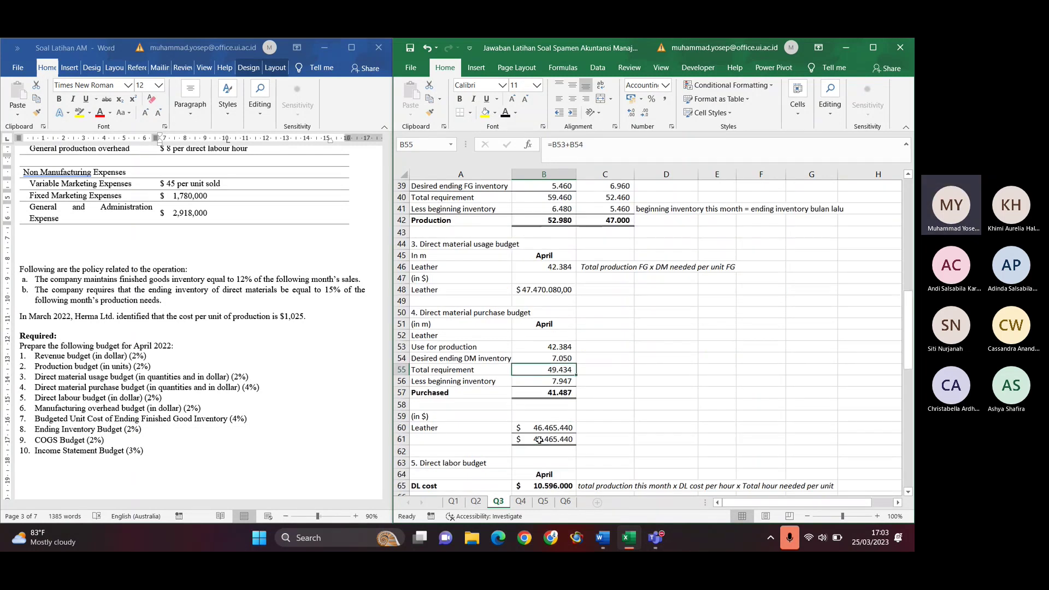
scroll(539, 440, "down", 4)
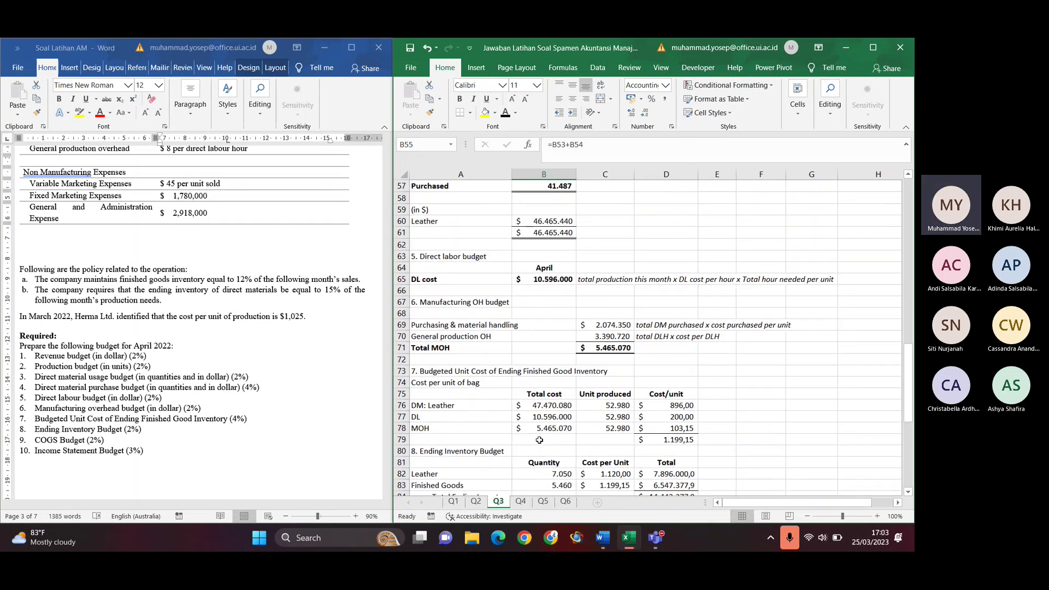
scroll(539, 440, "down", 1)
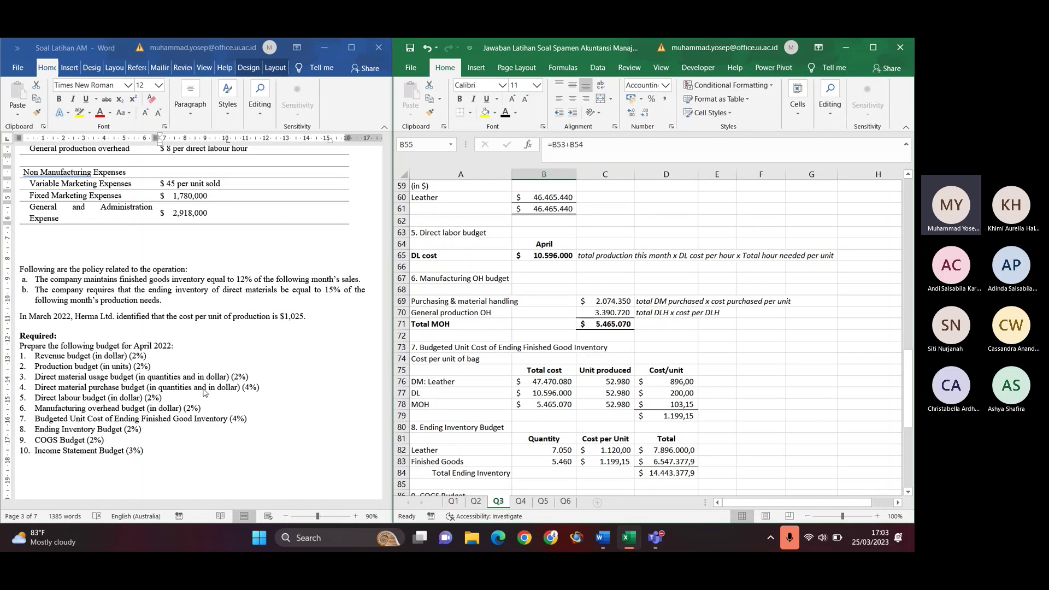
scroll(520, 362, "down", 1)
scroll(519, 362, "down", 1)
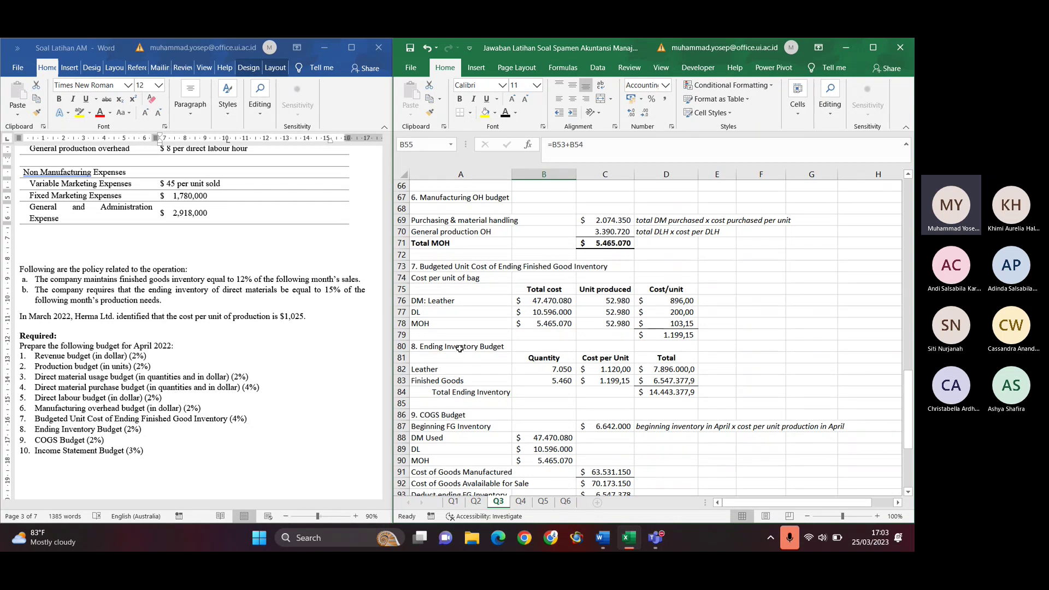
left_click(506, 371)
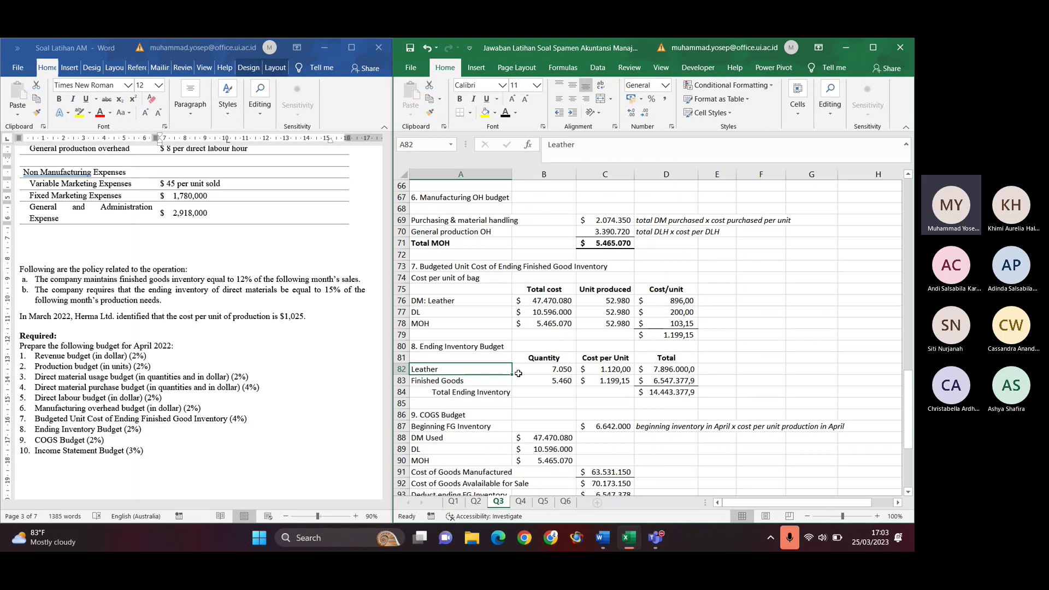
left_click(541, 371)
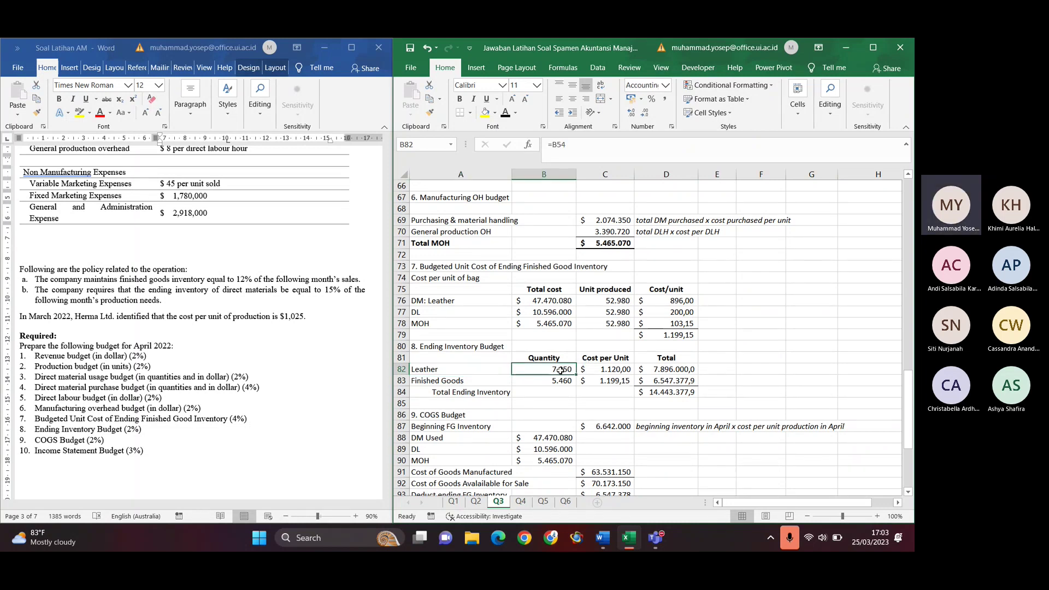
double_click(563, 371)
scroll(569, 277, "up", 6)
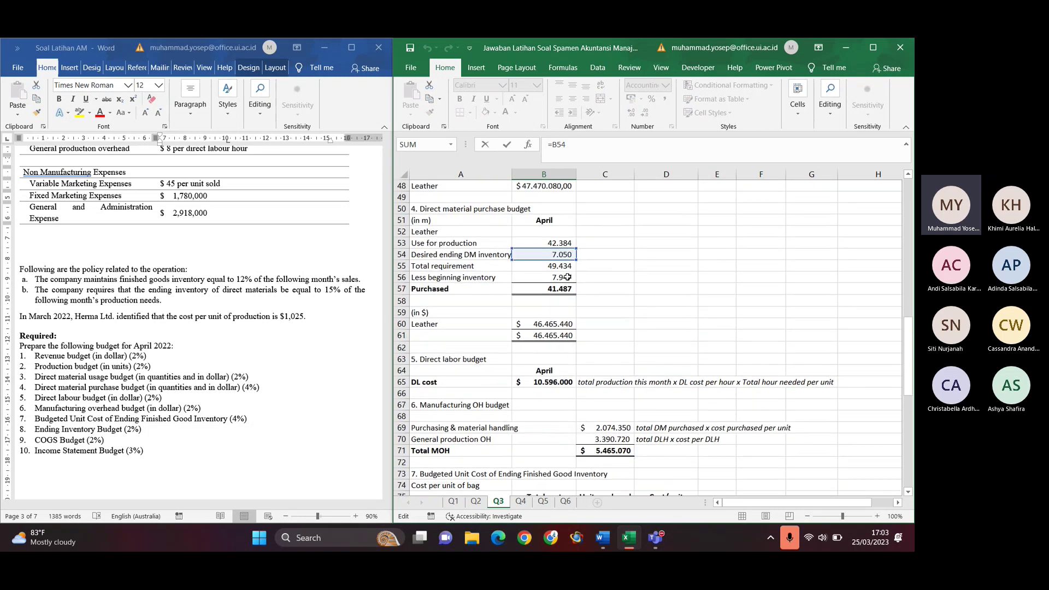
key("Return")
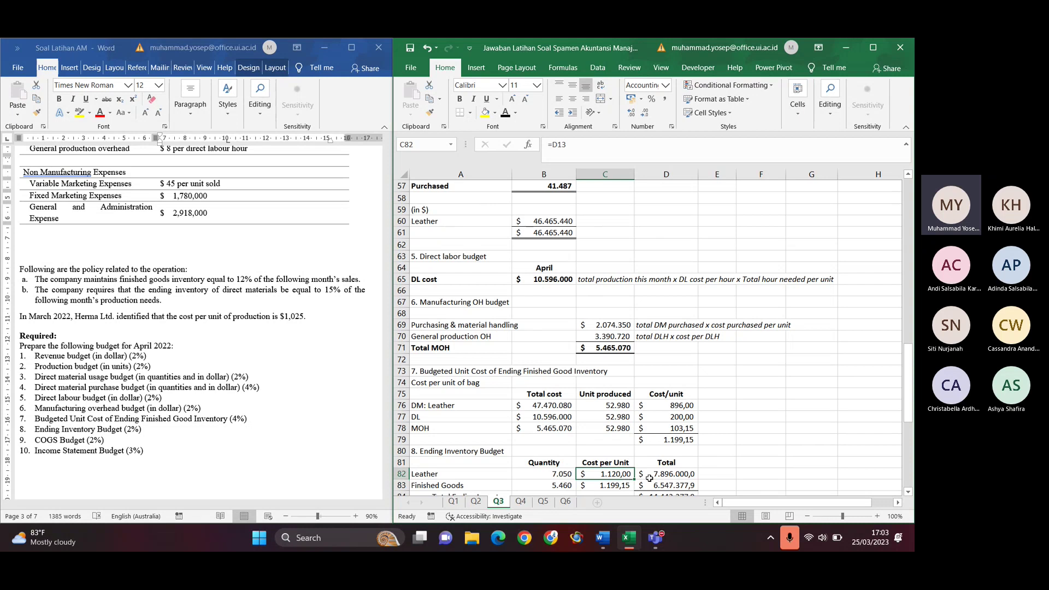
left_click(673, 477)
Trace the finished goods quantity in B83 of the ending inventory budget to the desired ending FG inventory in B39
scroll(536, 468, "down", 1)
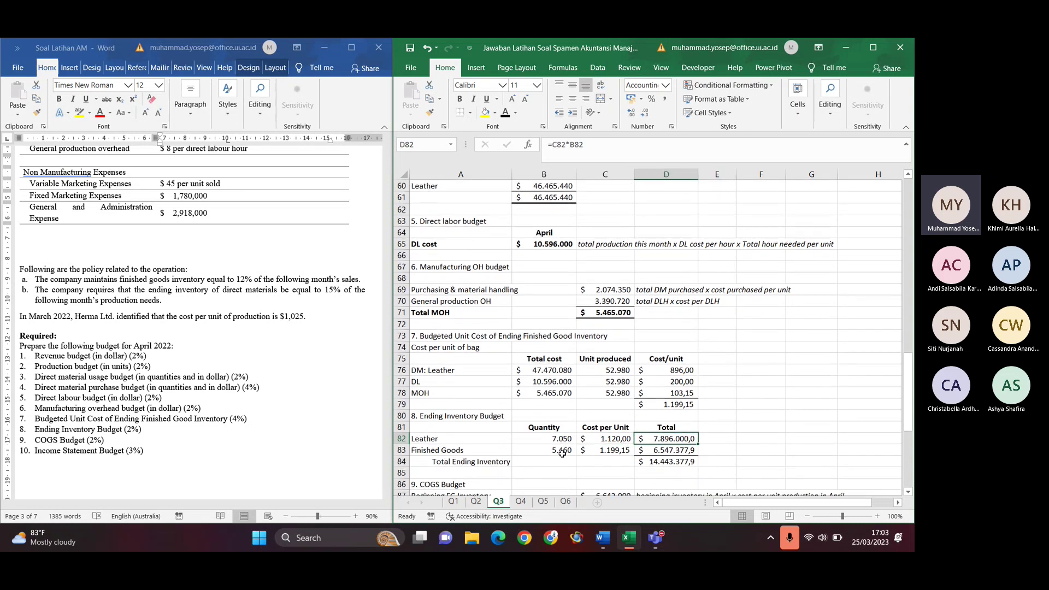
left_click(550, 453)
double_click(550, 452)
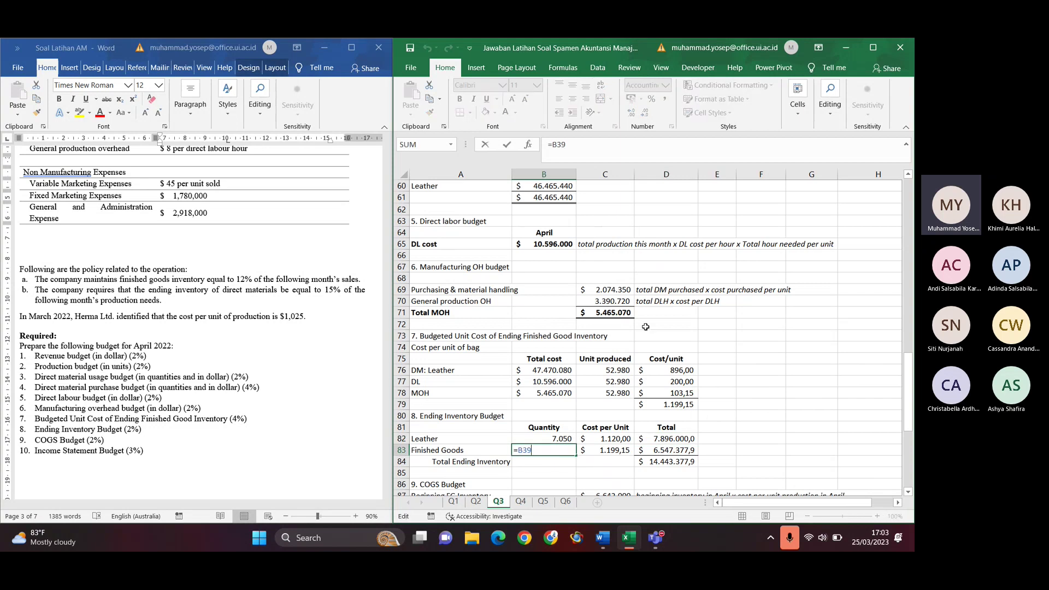
scroll(702, 247, "up", 9)
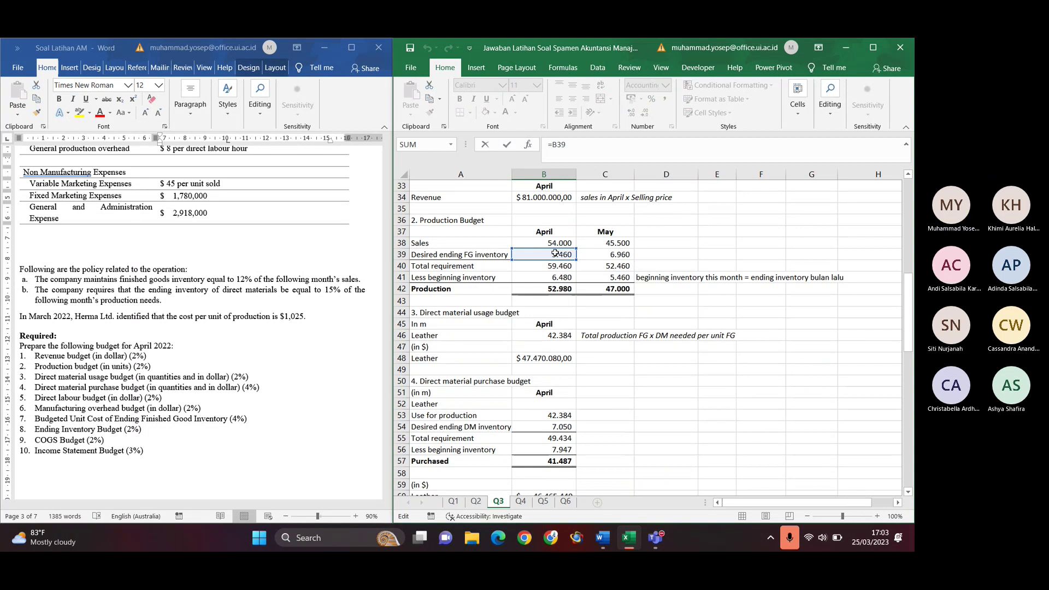
key("Return")
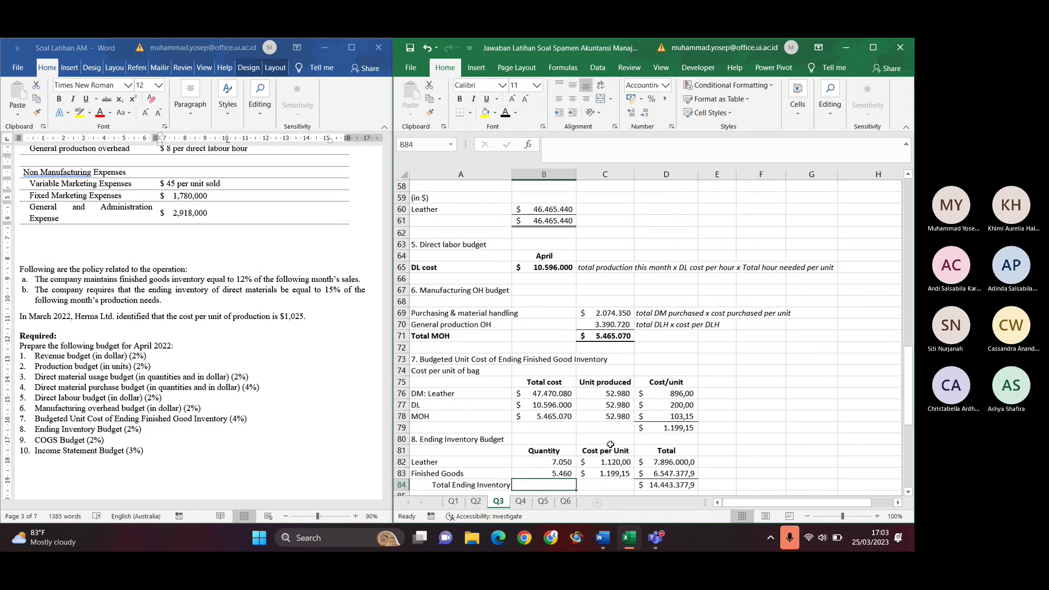
Trace the finished goods cost per unit in C83 to D79, and inspect the total ending inventory formula in D84
left_click(614, 474)
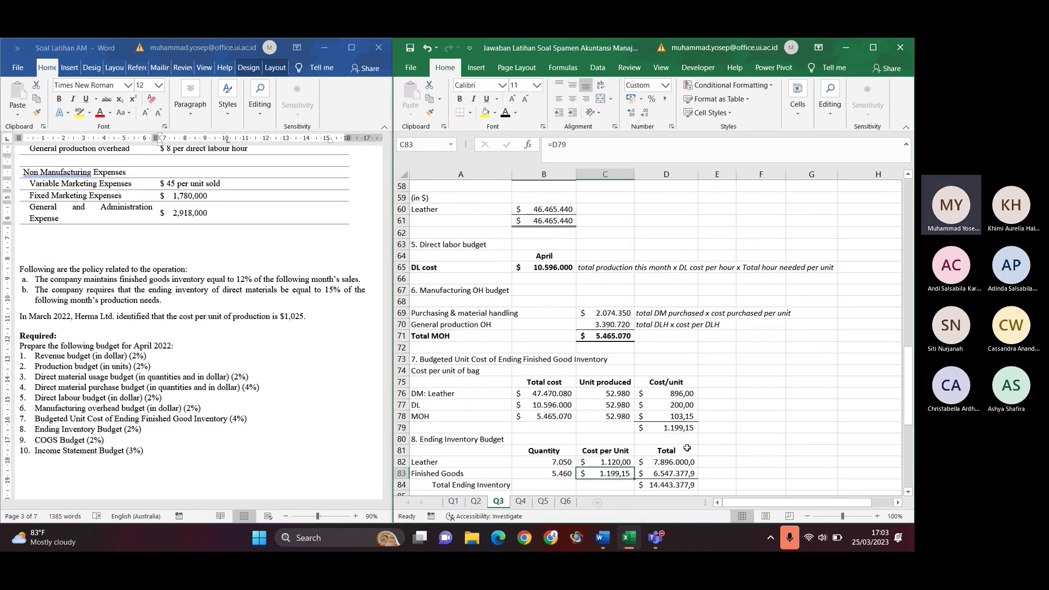
double_click(611, 474)
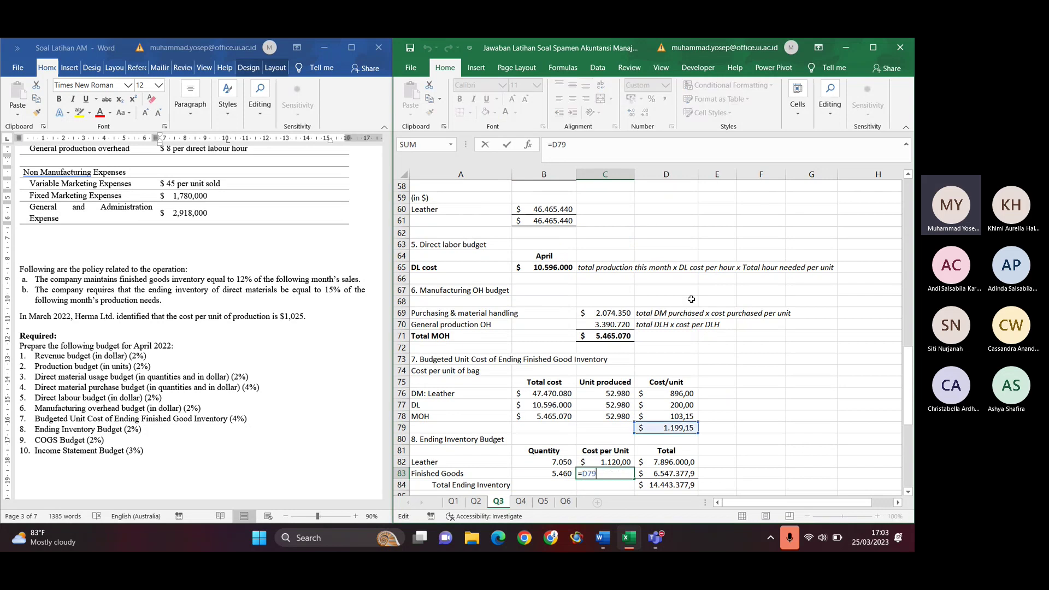
scroll(691, 299, "up", 4)
scroll(591, 370, "down", 3)
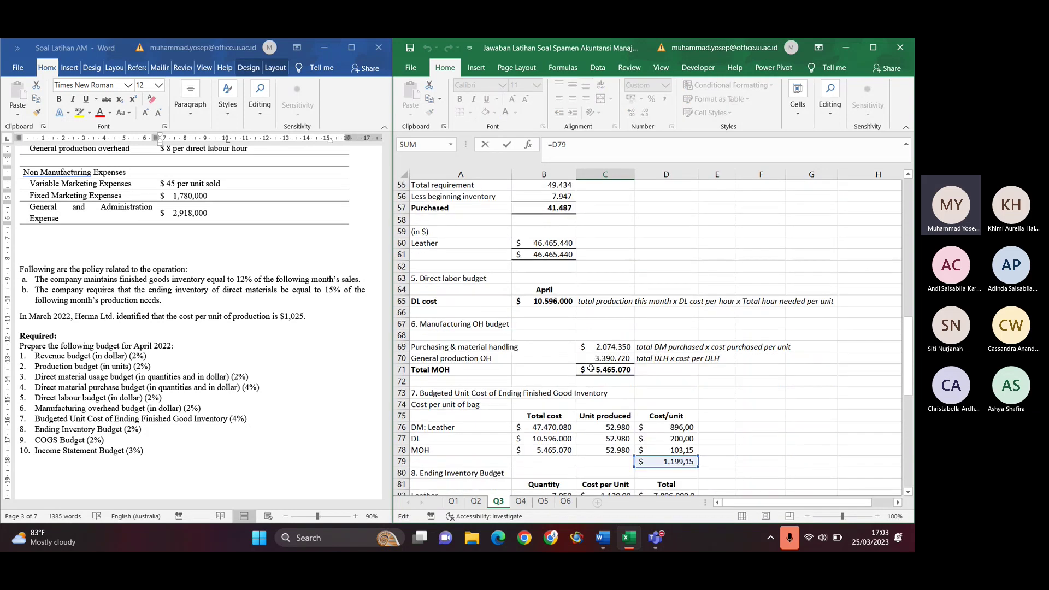
scroll(591, 369, "down", 1)
scroll(516, 372, "down", 3)
key("Return")
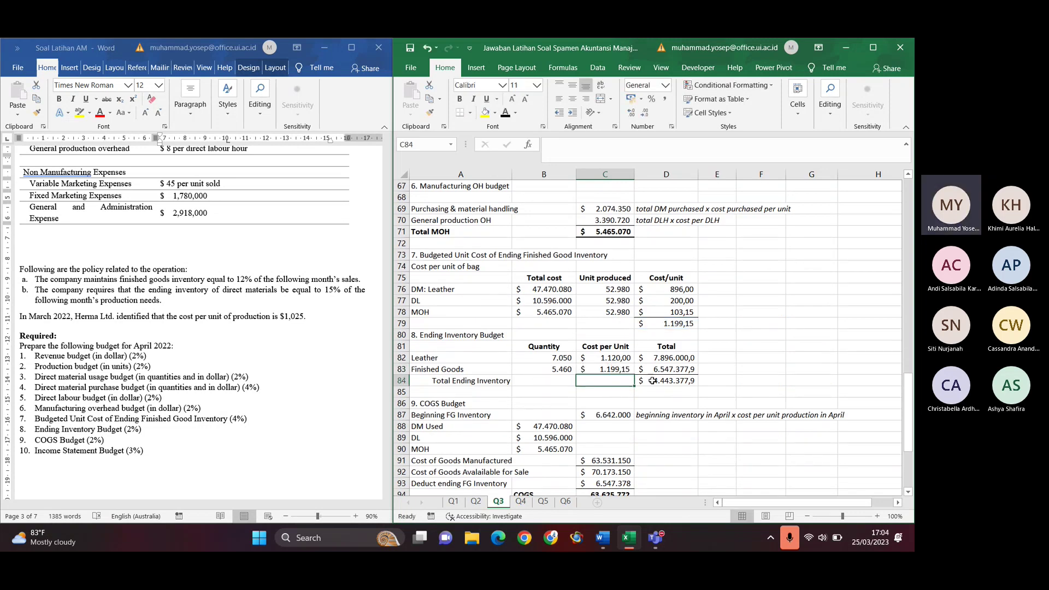
key("Right")
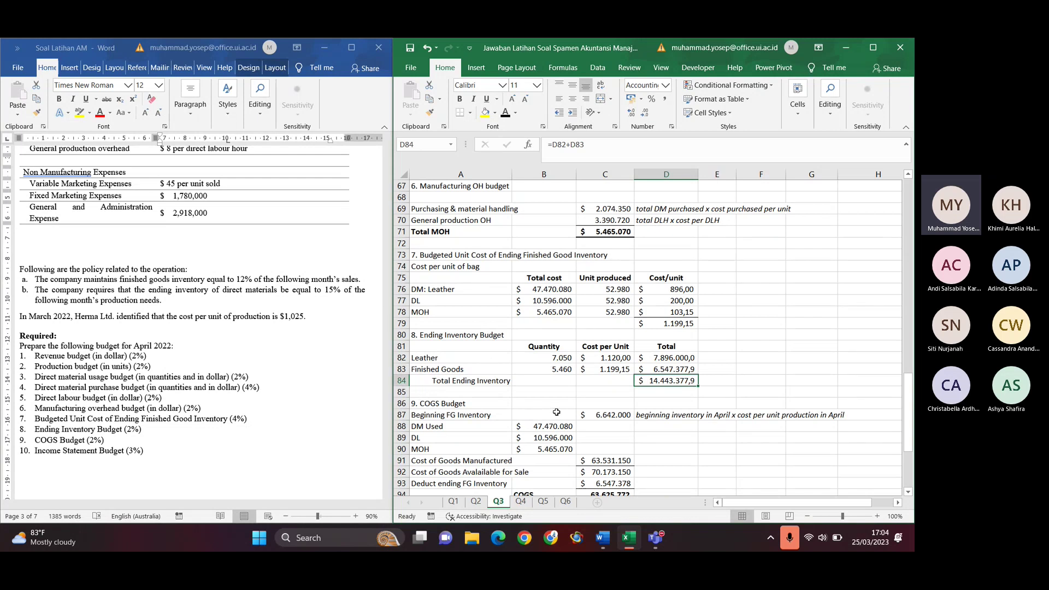
Trace the beginning FG inventory formula in C87 of the COGS budget to April's beginning inventory in B41
scroll(563, 410, "down", 2)
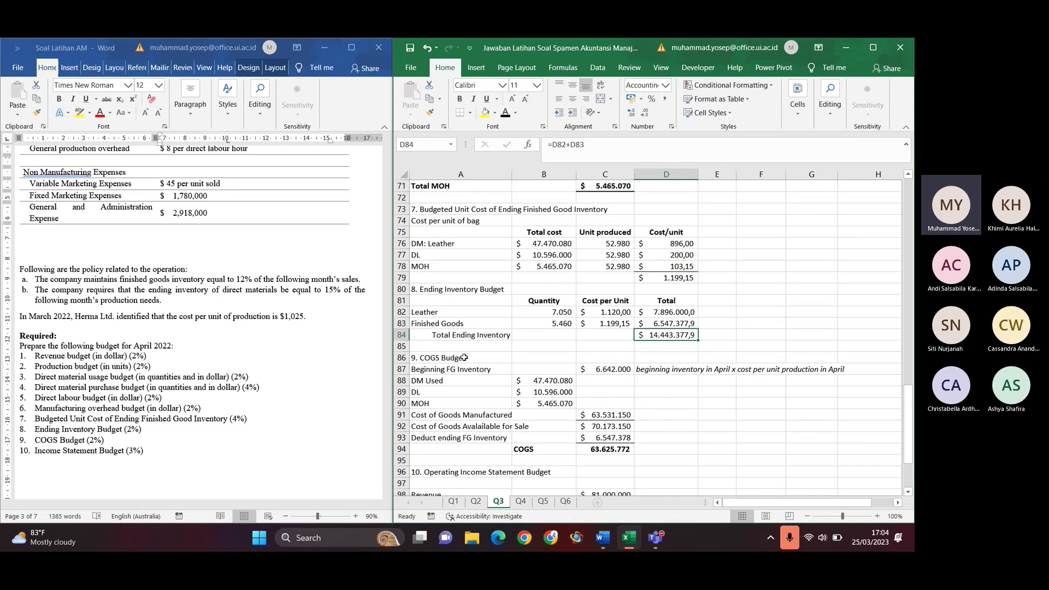
left_click(605, 368)
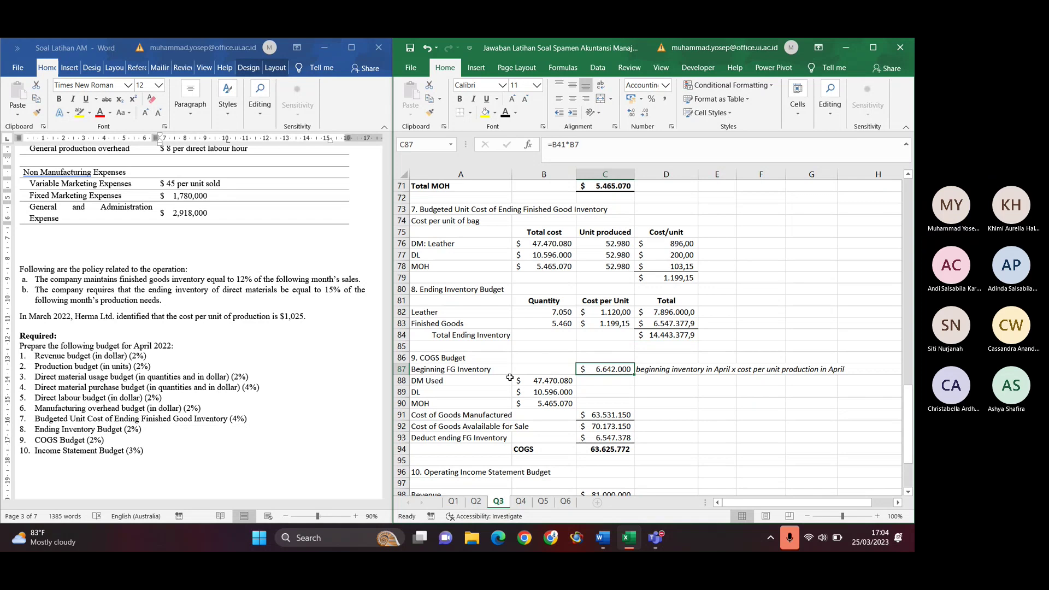
scroll(509, 377, "up", 1)
scroll(509, 377, "down", 1)
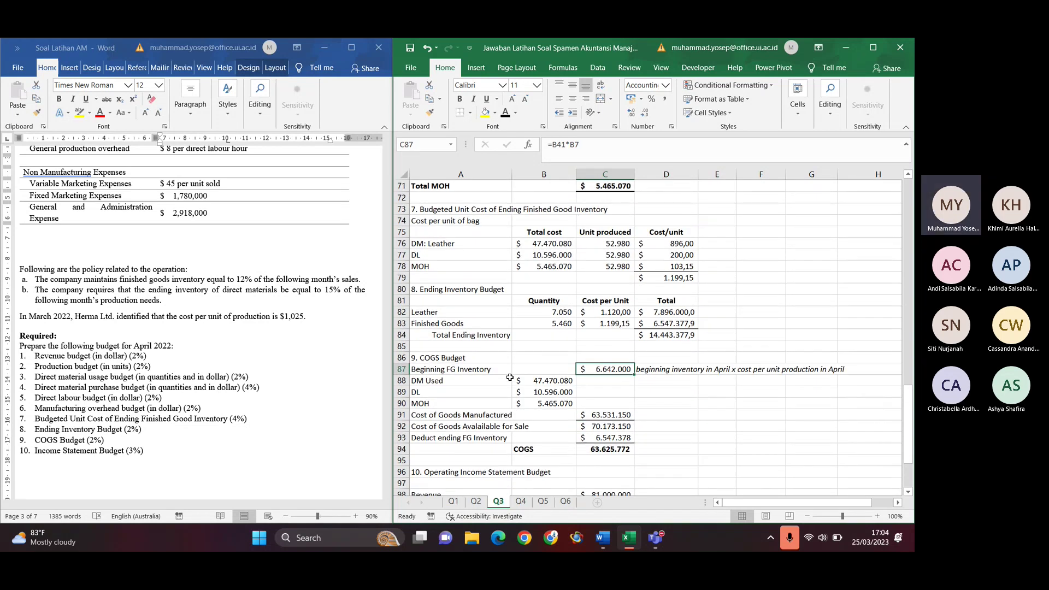
left_click(477, 370)
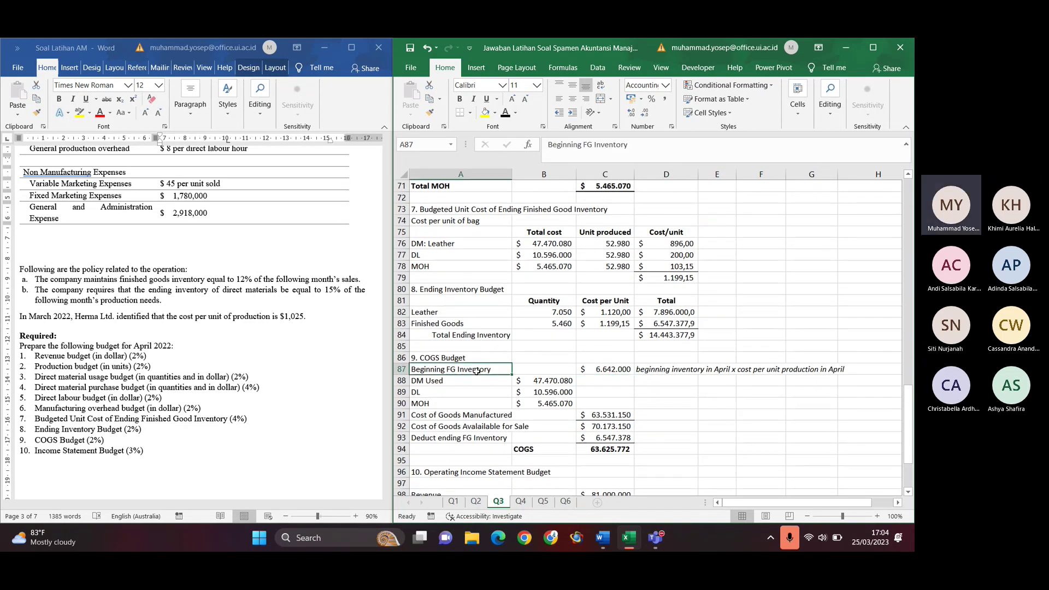
left_click(603, 370)
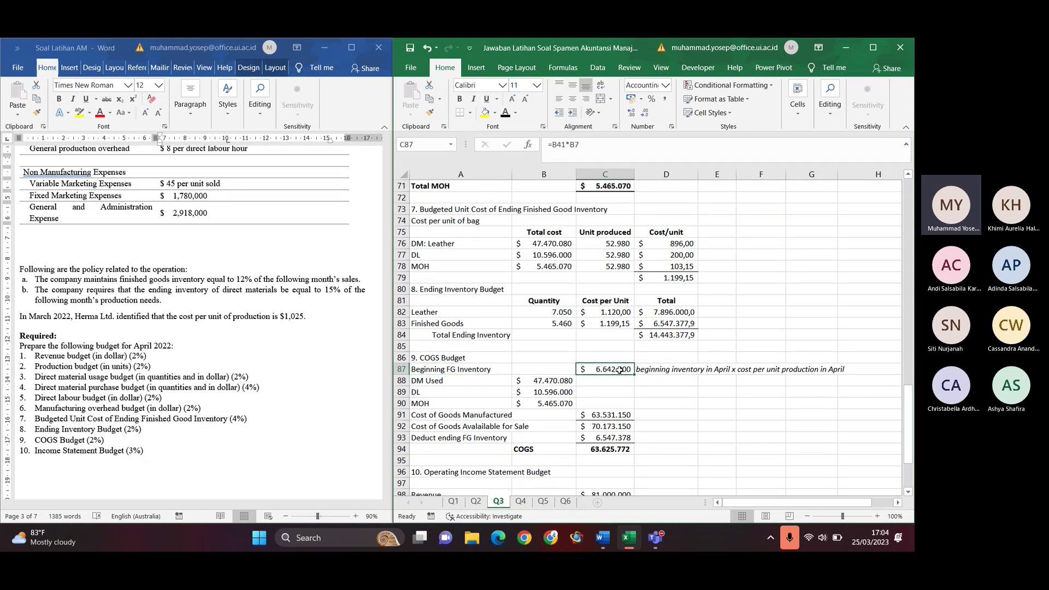
double_click(619, 370)
scroll(696, 349, "up", 7)
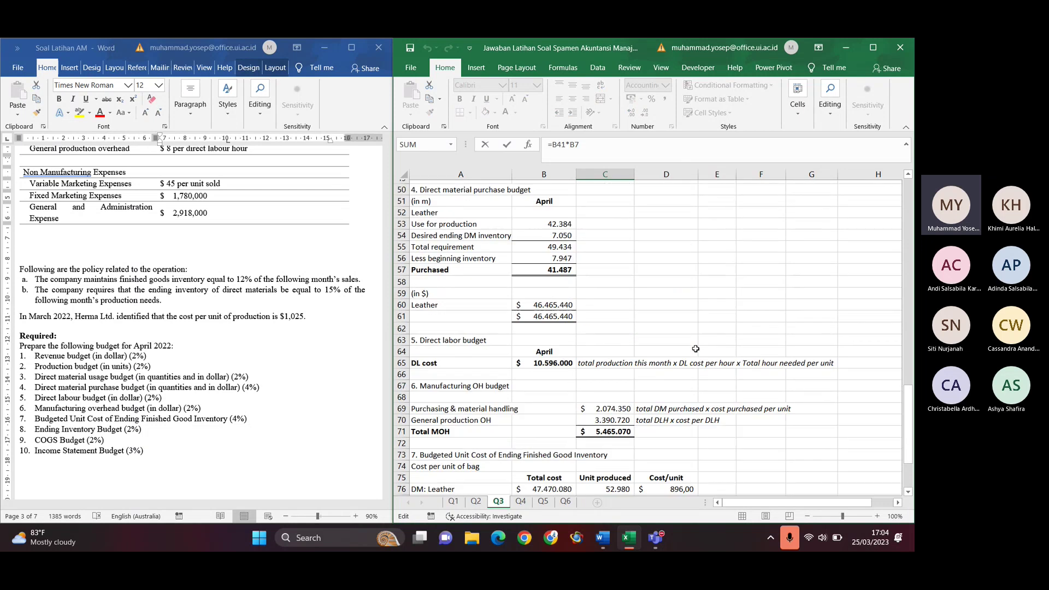
scroll(696, 348, "up", 6)
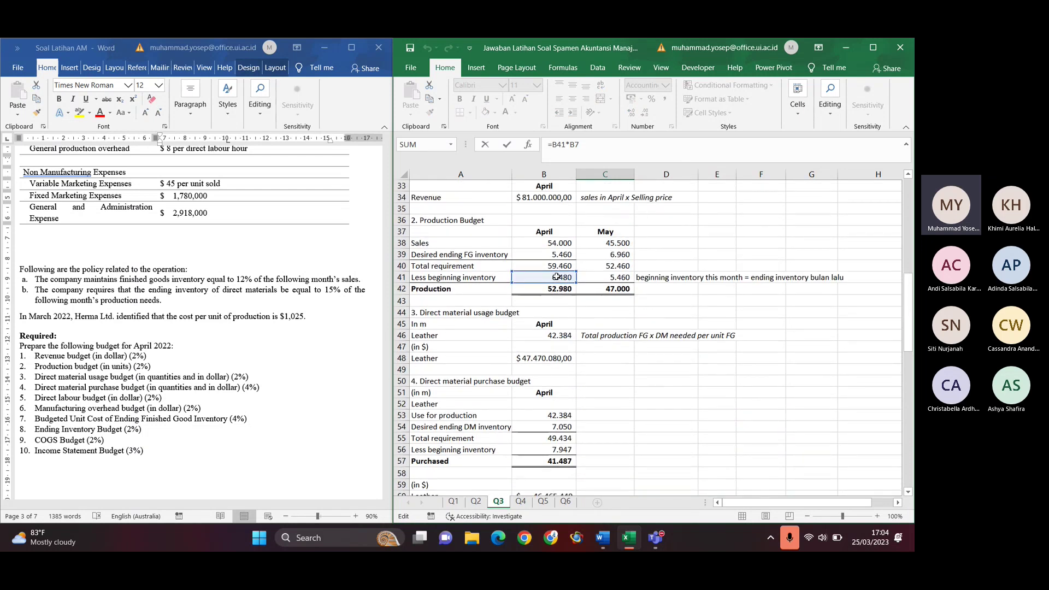
scroll(600, 302, "down", 9)
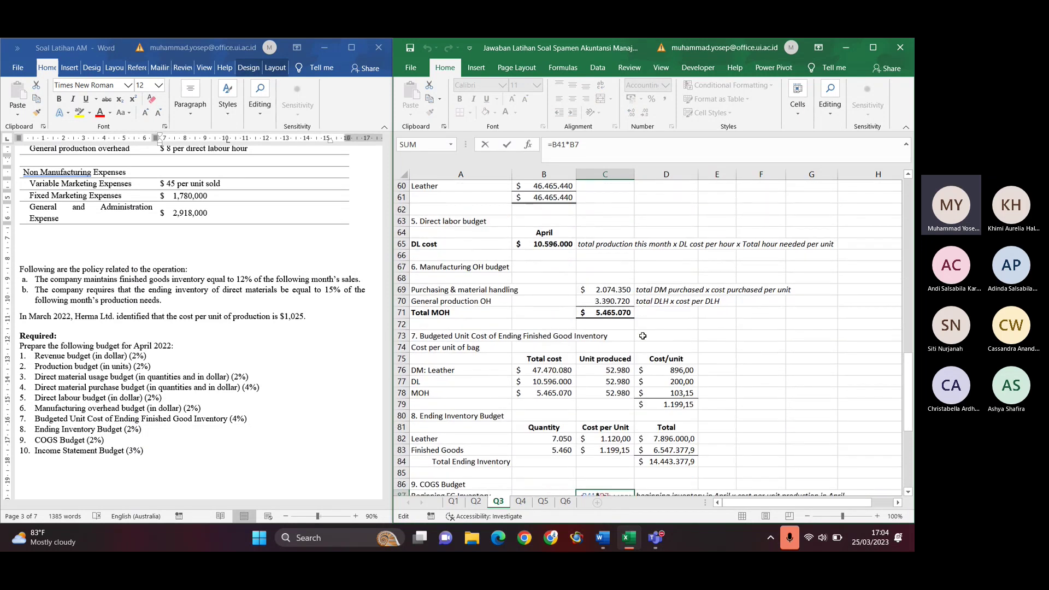
scroll(679, 343, "down", 3)
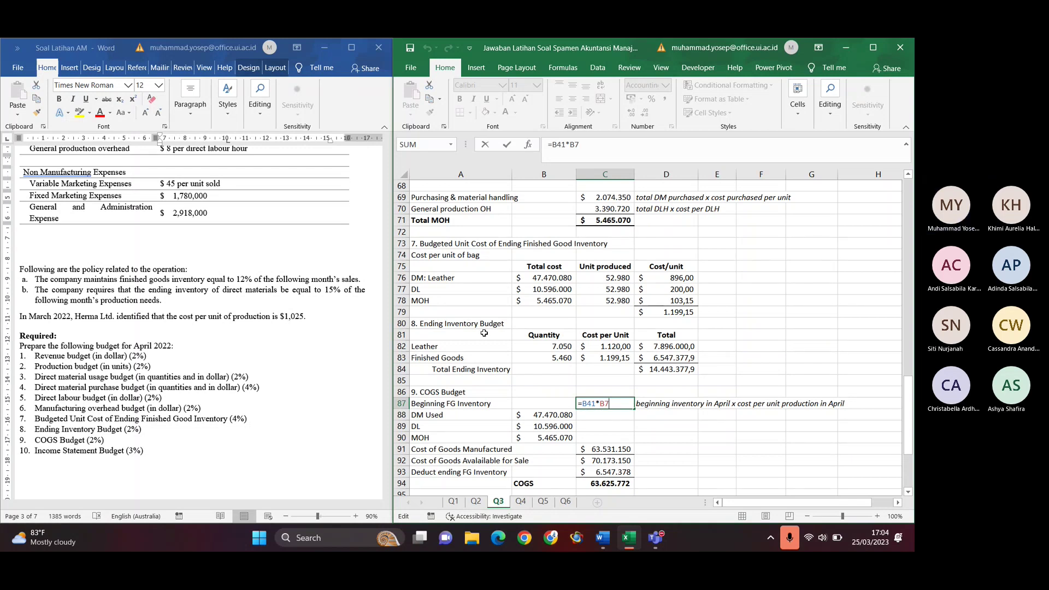
Review the input data at the start of the sheet for the B7 reference in the C87 formula, leaving the formula as is
scroll(484, 333, "up", 20)
scroll(509, 306, "down", 1)
scroll(530, 278, "down", 4)
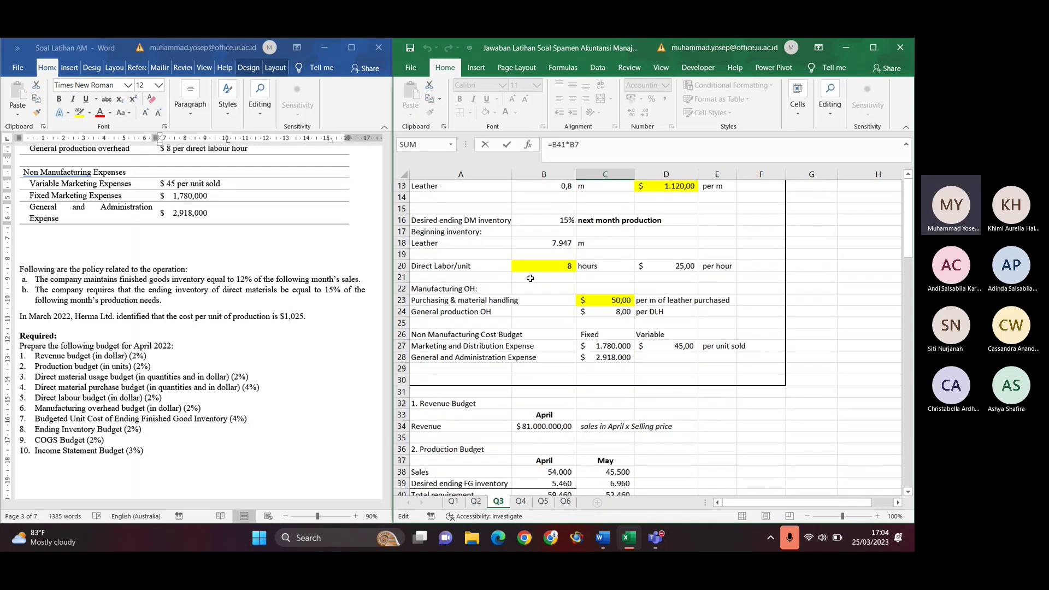
scroll(530, 278, "down", 20)
scroll(530, 278, "up", 3)
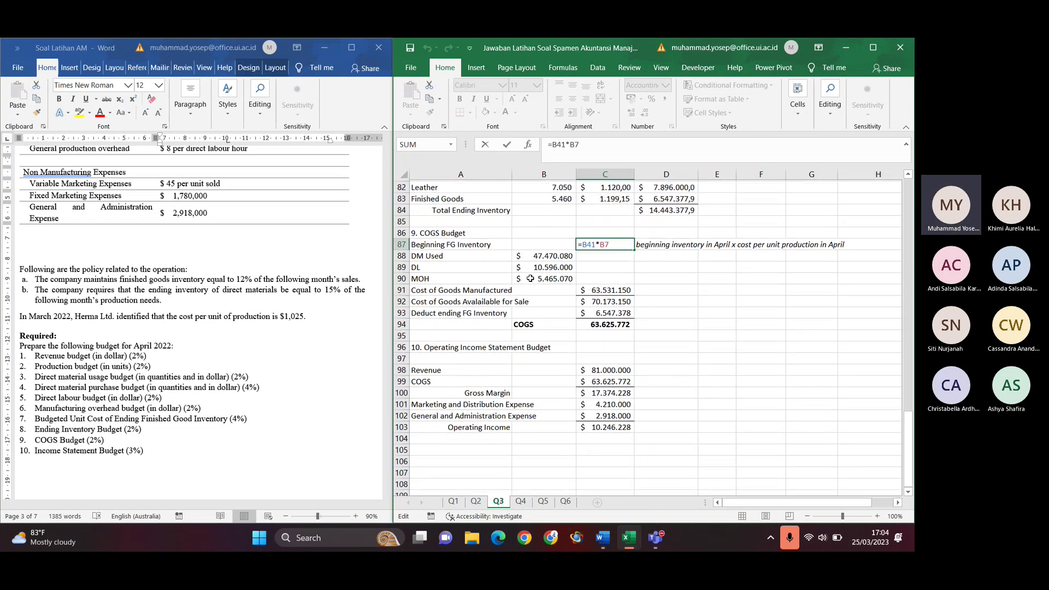
scroll(530, 278, "up", 1)
key("Return")
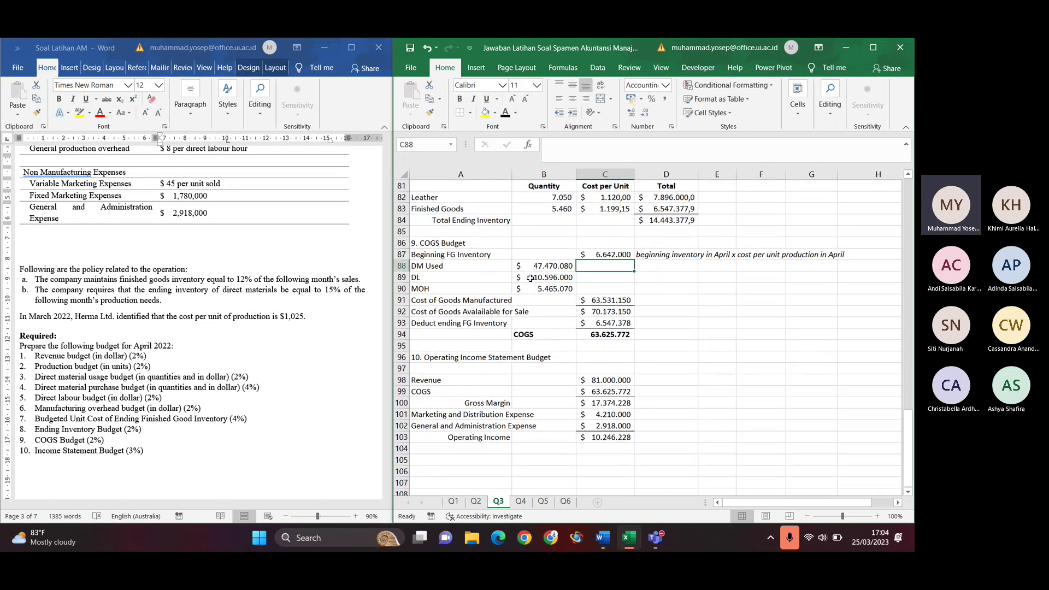
Correct the note in D87 to read "beginning inventory in April x cost per unit production in Maret"
left_click(618, 255)
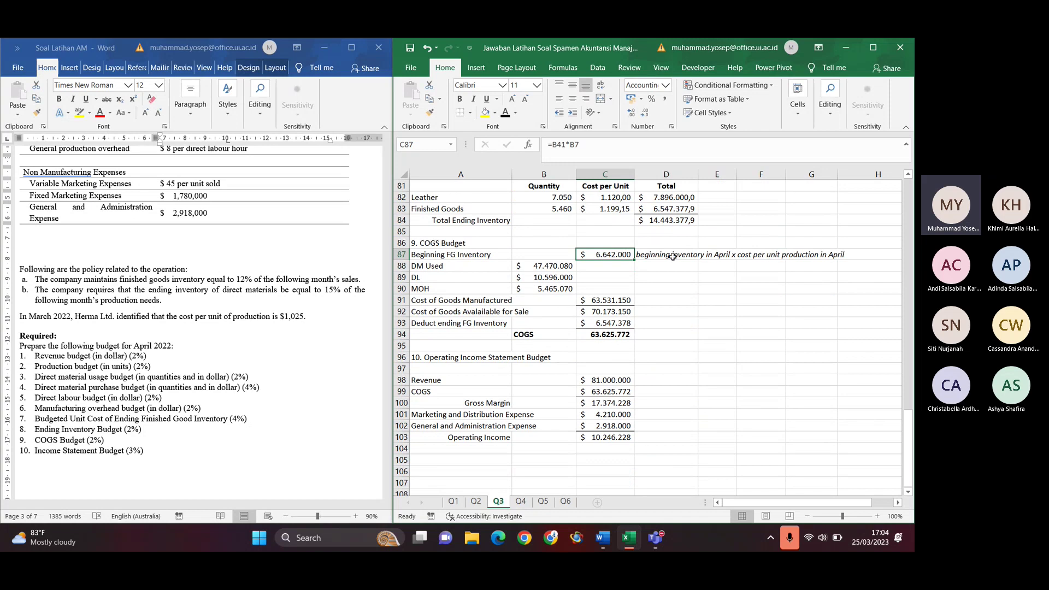
left_click(660, 256)
left_click(785, 142)
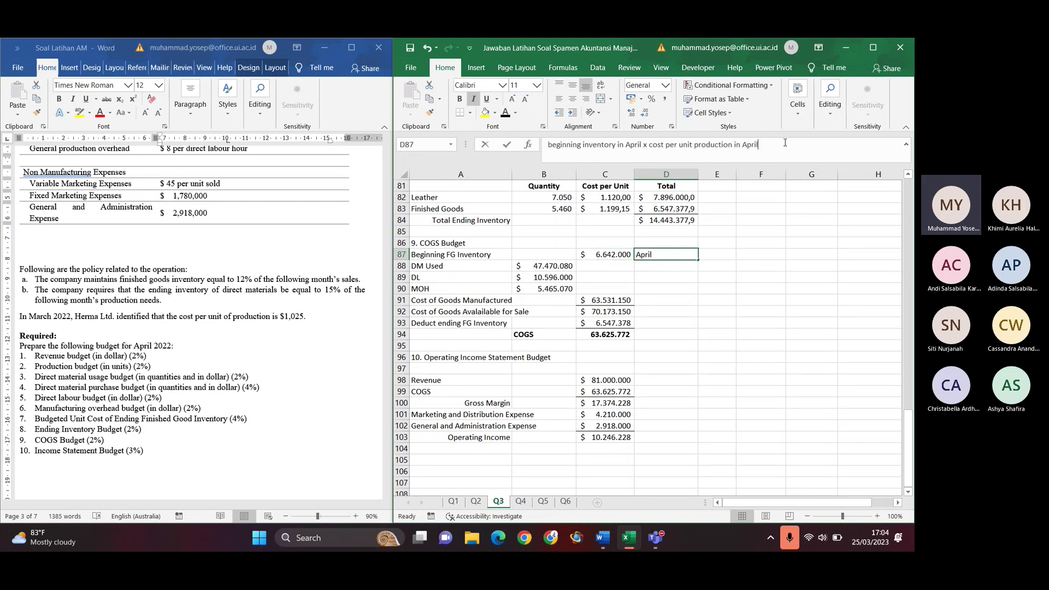
type("Maret")
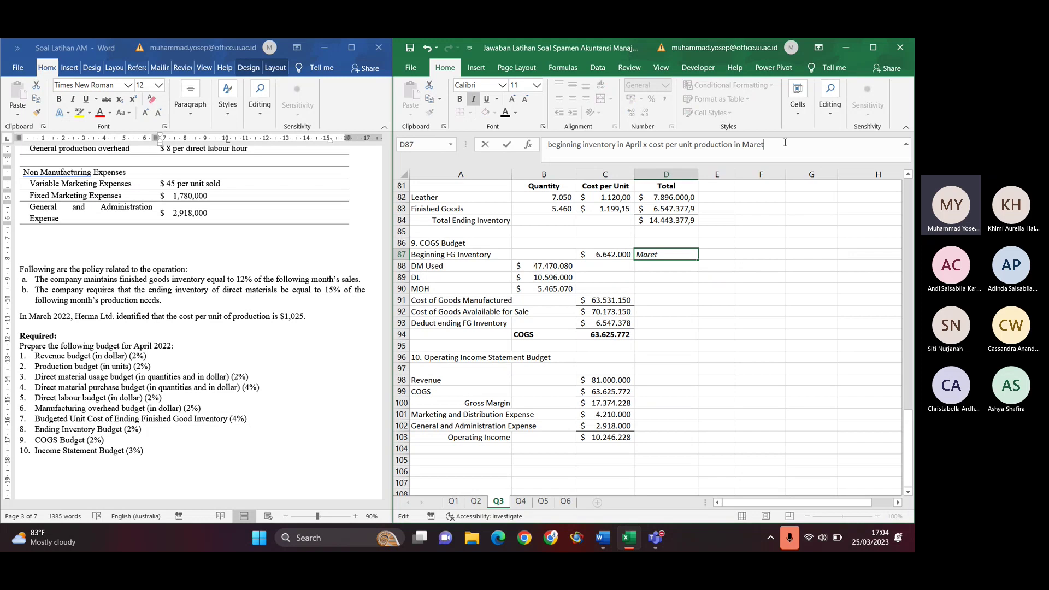
key("ctrl+Return")
key("Left")
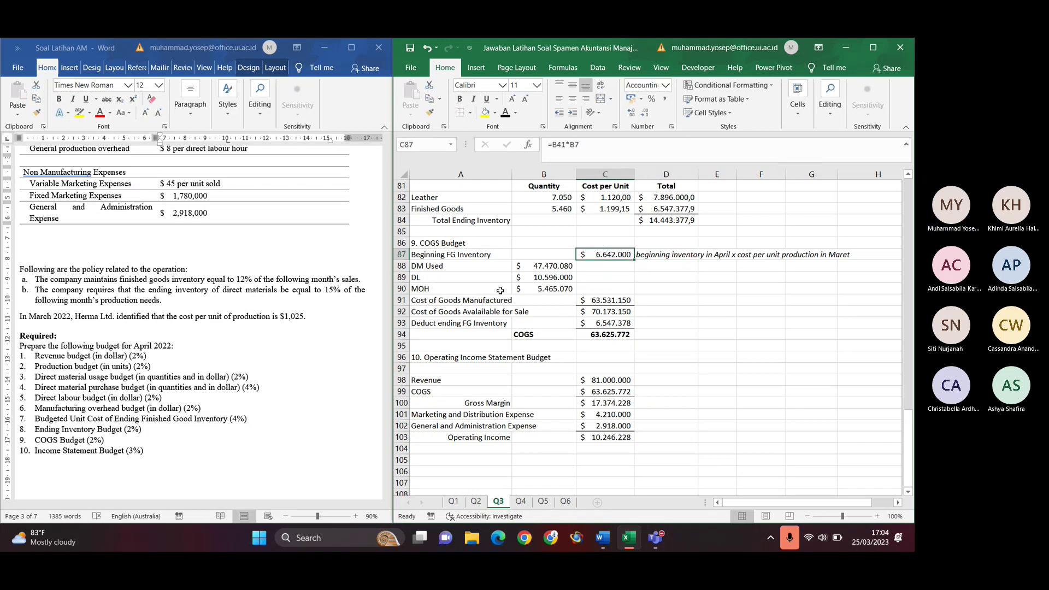
Trace the DM Used formula in B88 of the COGS budget to the direct material usage amount in B48
left_click(553, 266)
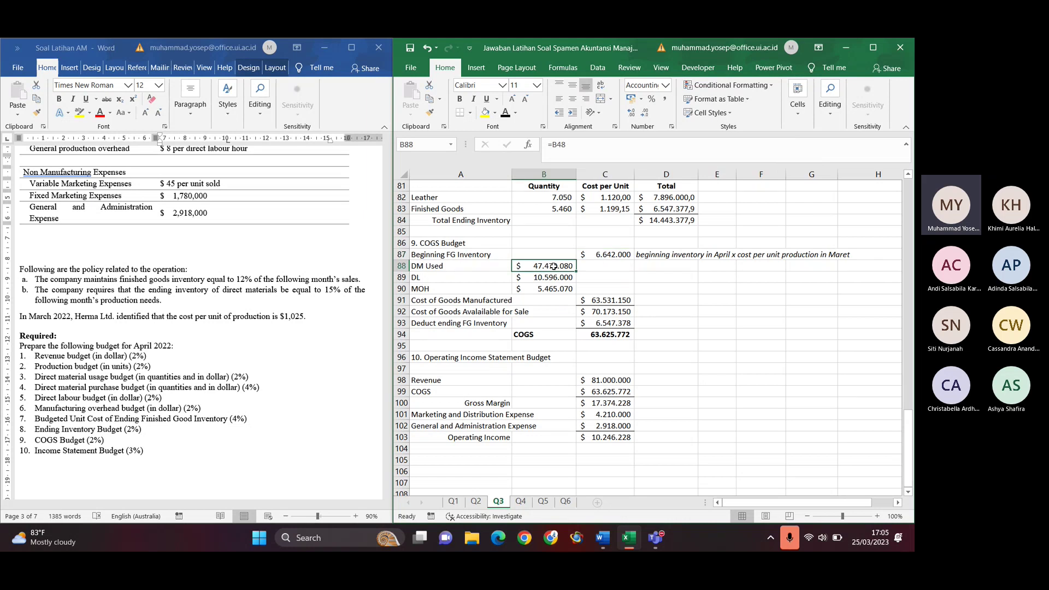
scroll(554, 266, "up", 12)
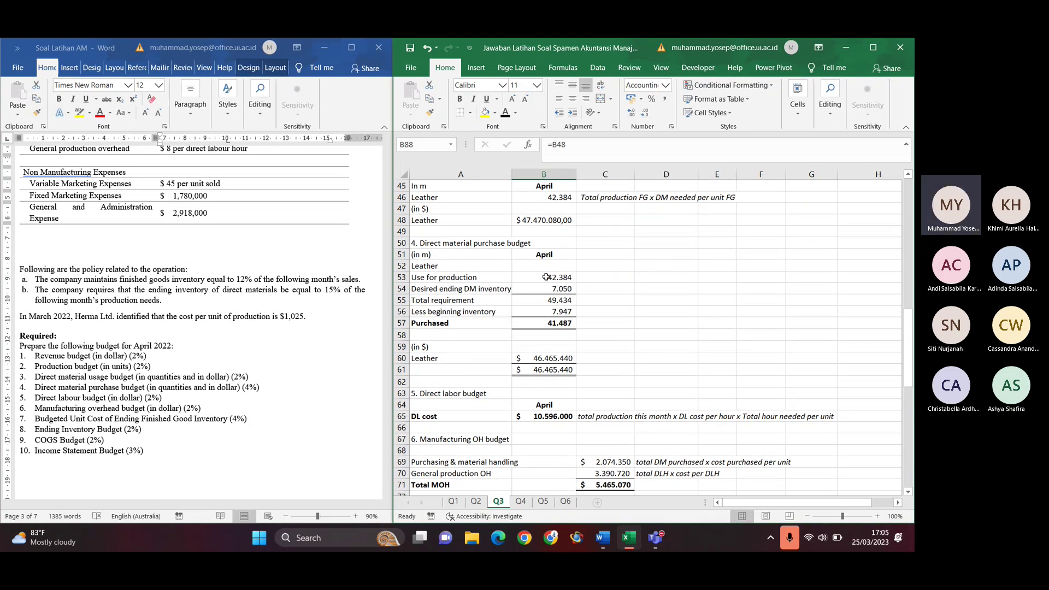
scroll(546, 281, "up", 4)
left_click(552, 347)
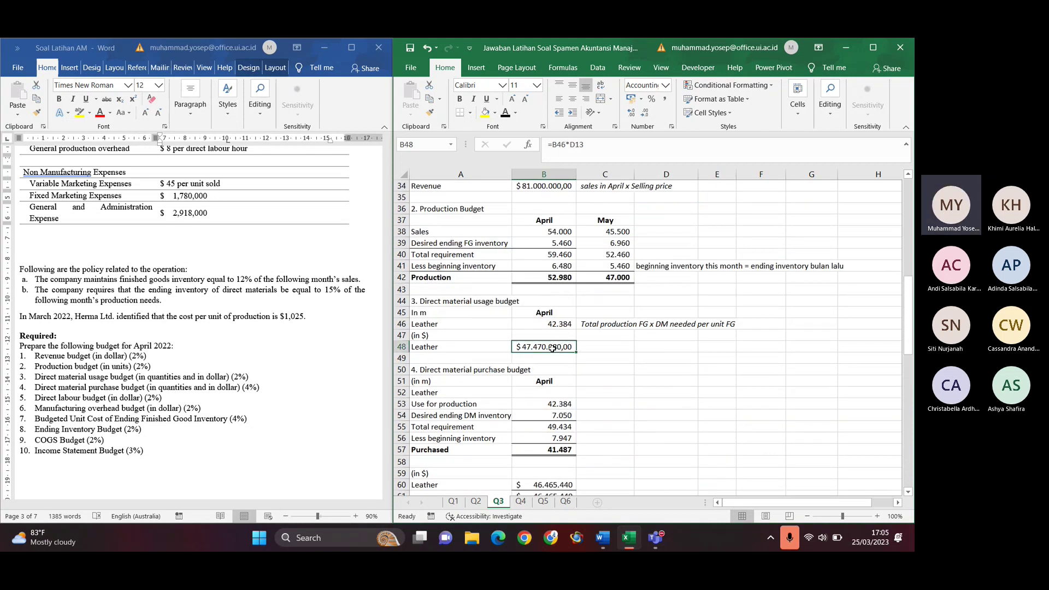
scroll(552, 348, "down", 6)
scroll(552, 348, "down", 13)
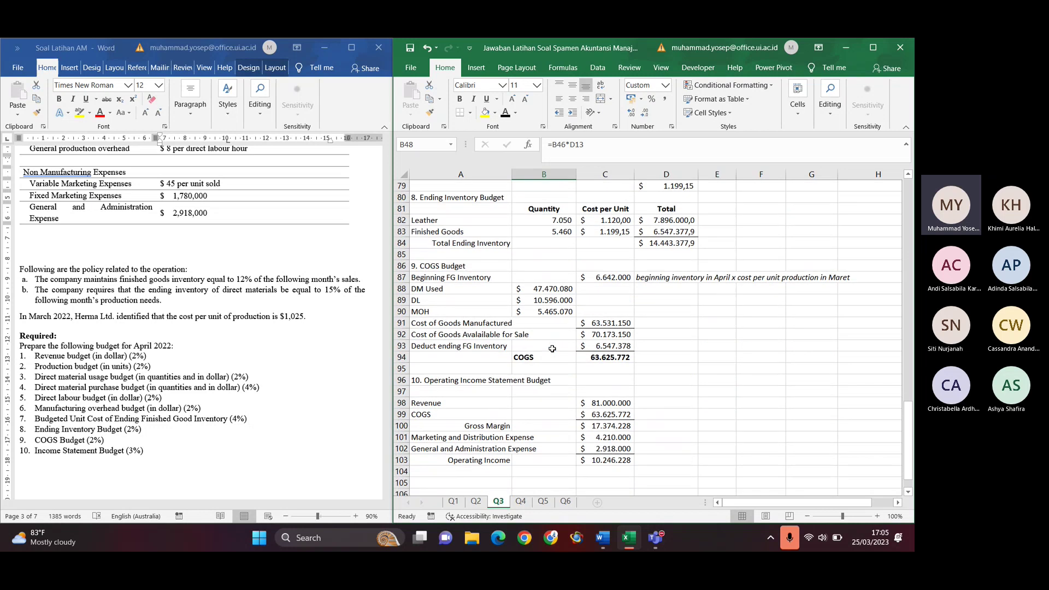
scroll(552, 349, "up", 2)
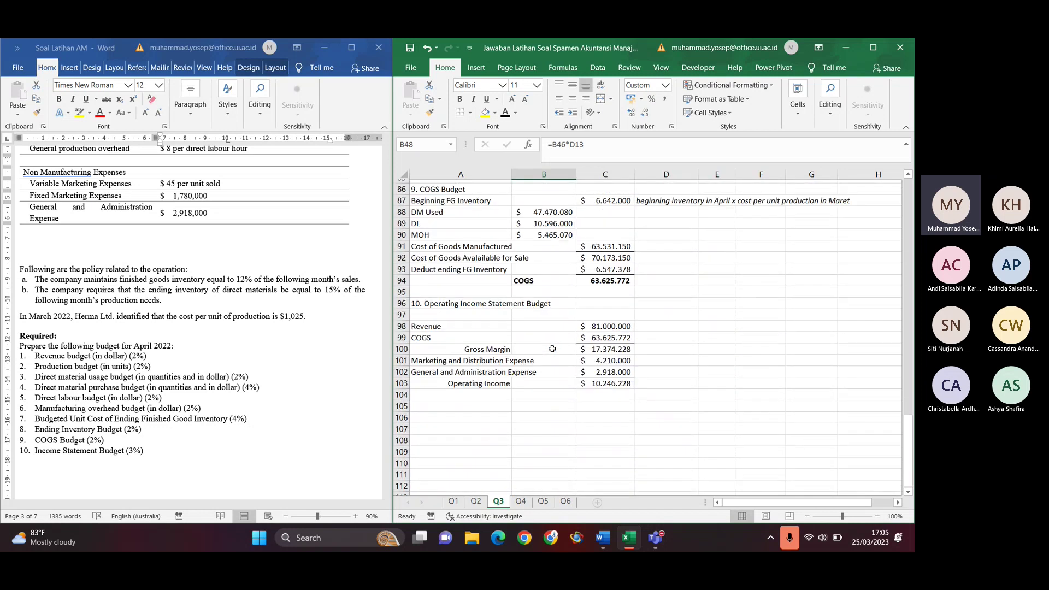
Inspect the DL and MOH formulas in B89:B90, plus cost of goods manufactured and available for sale in C91:C92
left_click(550, 254)
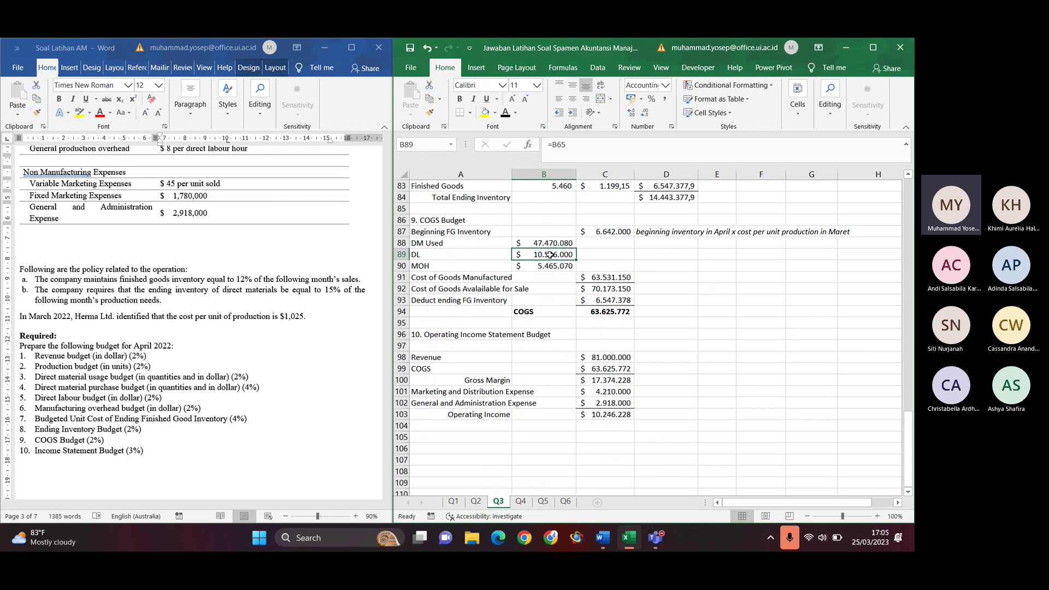
left_click(546, 265)
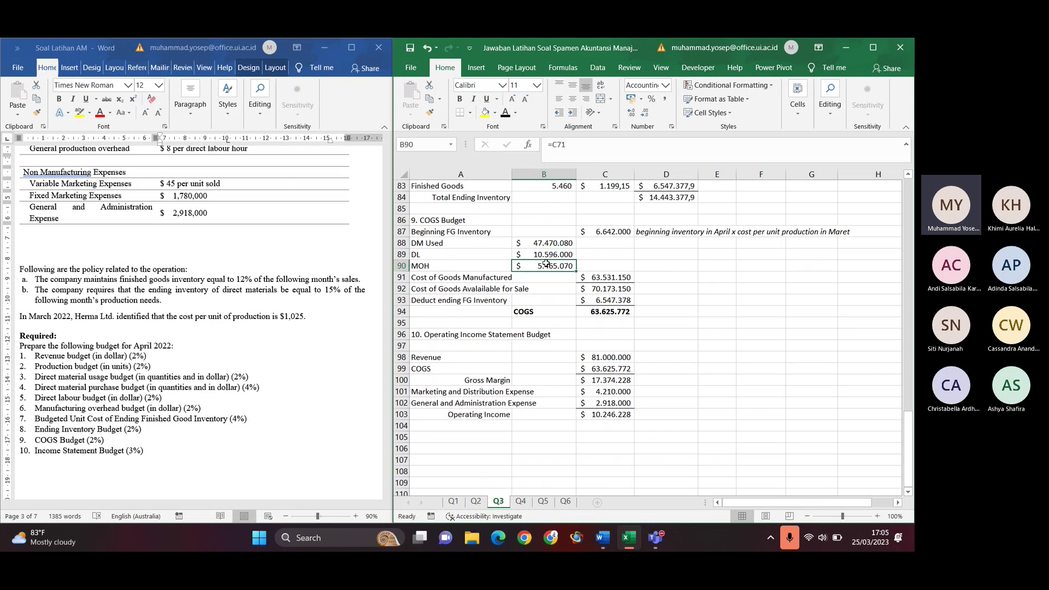
left_click(598, 276)
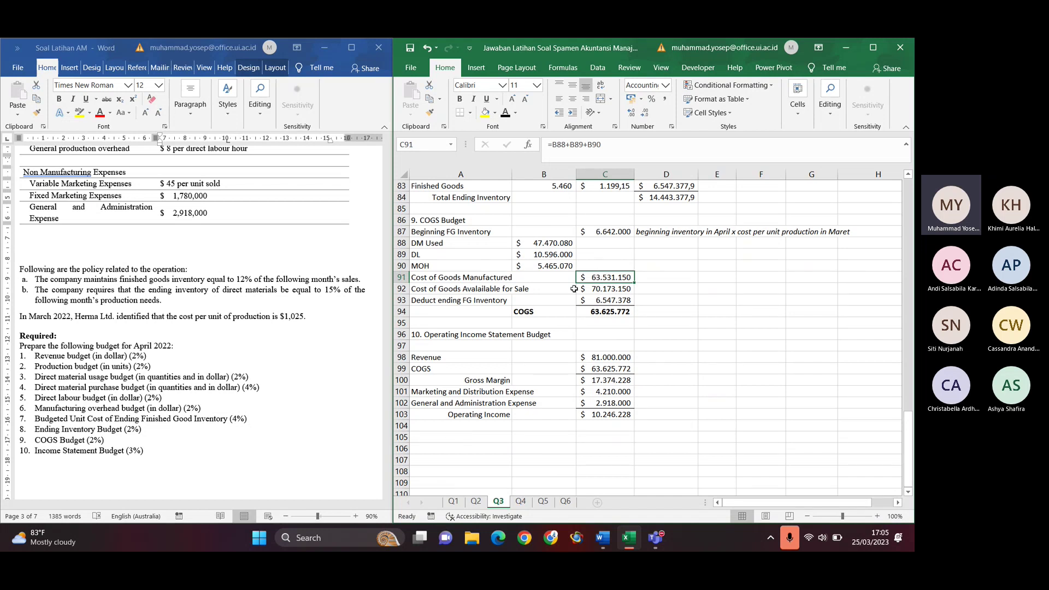
left_click(575, 289)
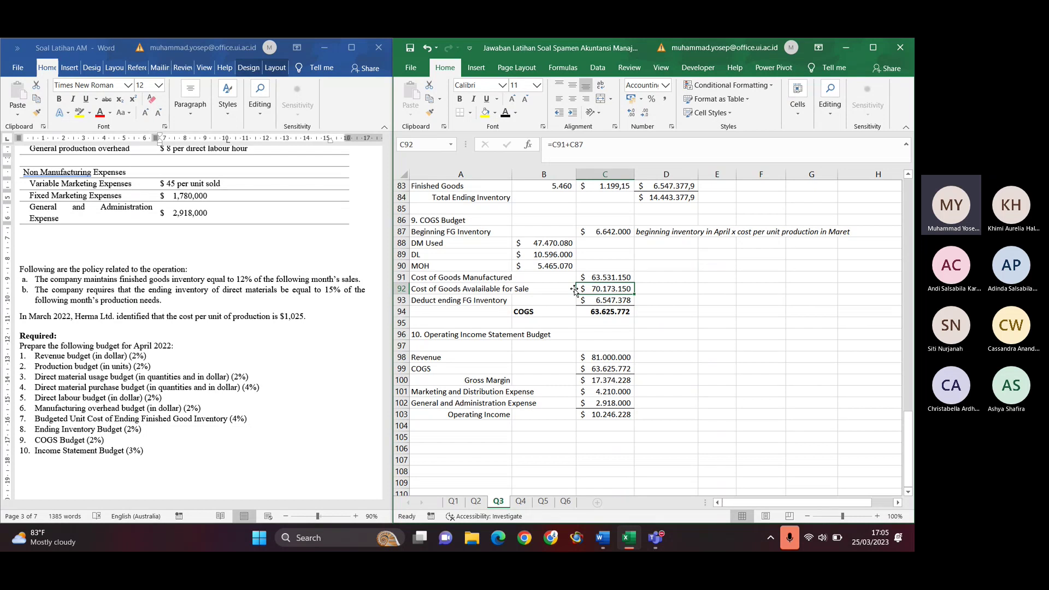
Trace the ending FG inventory deduction in C93 to D83, and inspect the COGS formula in C94
key("Down")
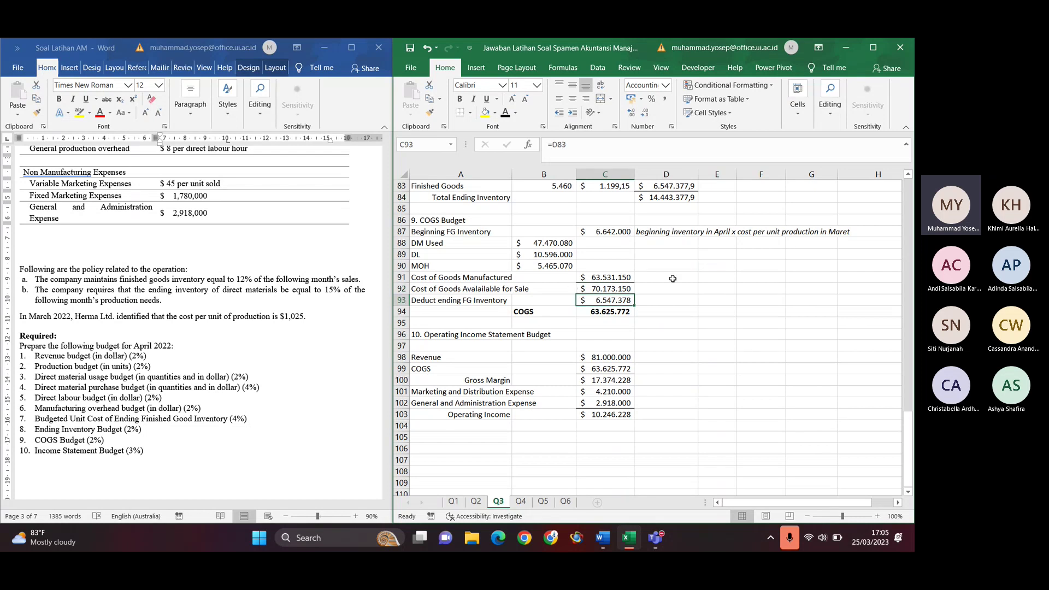
double_click(619, 301)
scroll(450, 229, "up", 2)
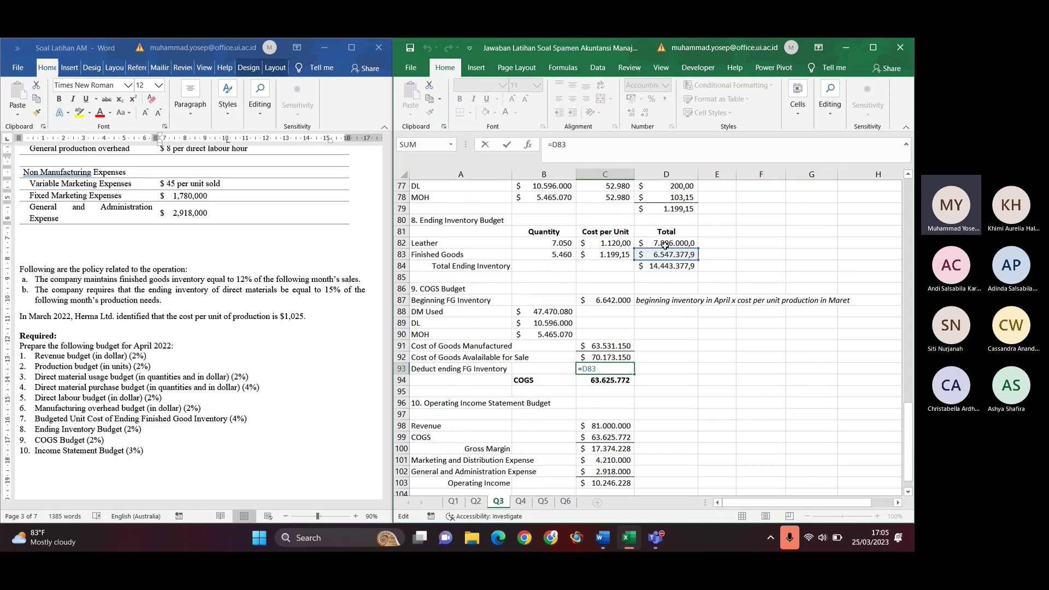
scroll(651, 295, "down", 3)
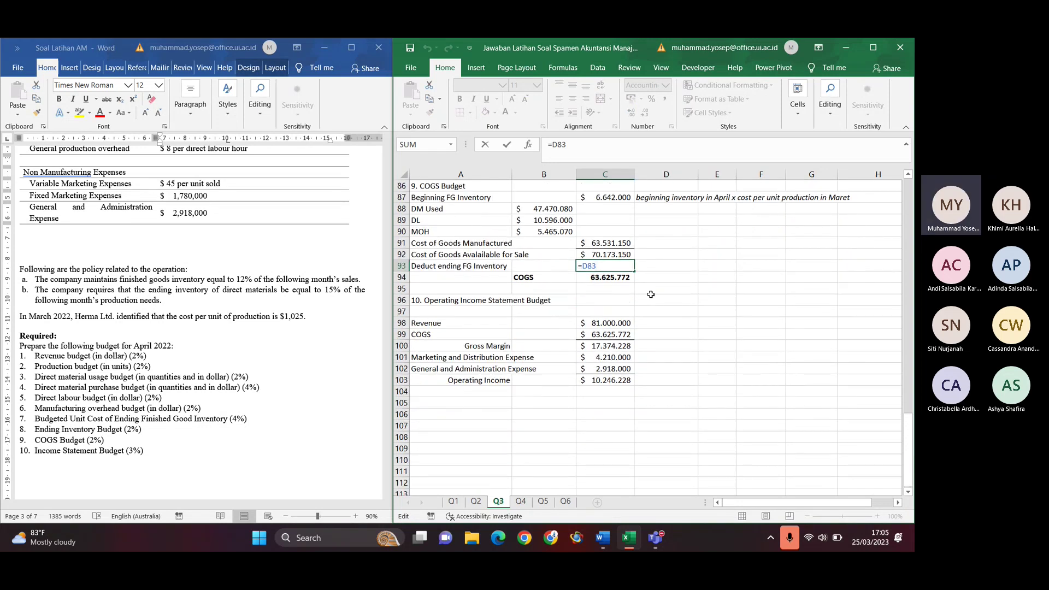
key("Return")
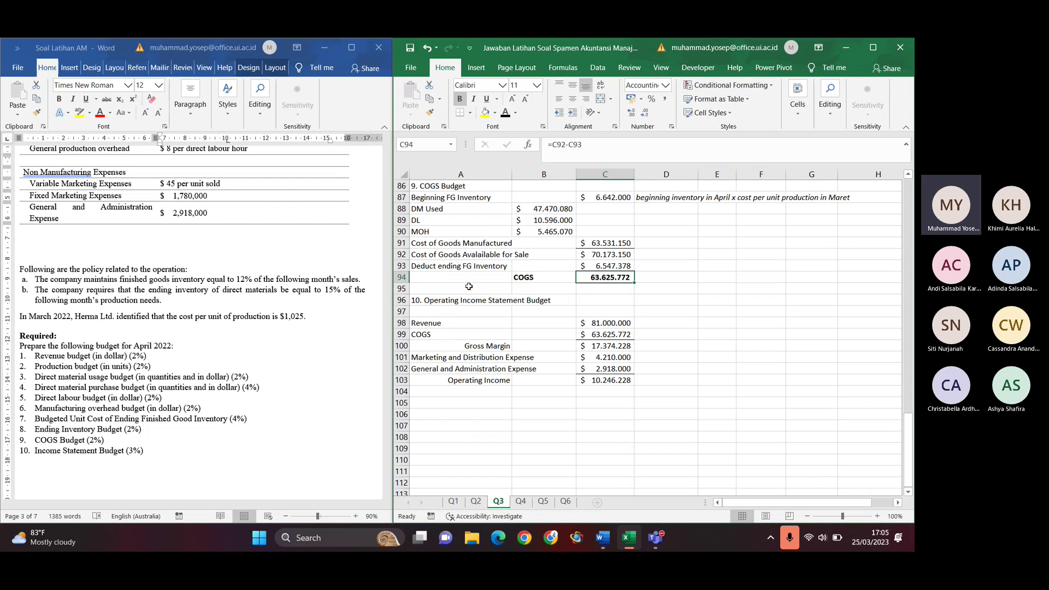
Inspect the revenue and gross margin formulas in C98 and C100 of the operating income statement budget, checking COGS against C94
left_click(425, 302)
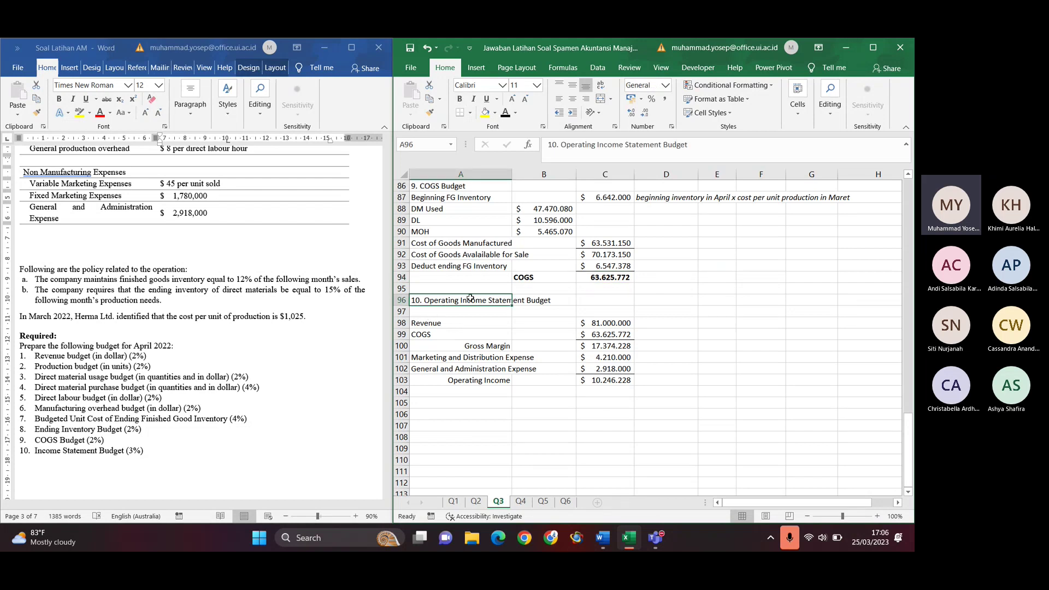
left_click(617, 323)
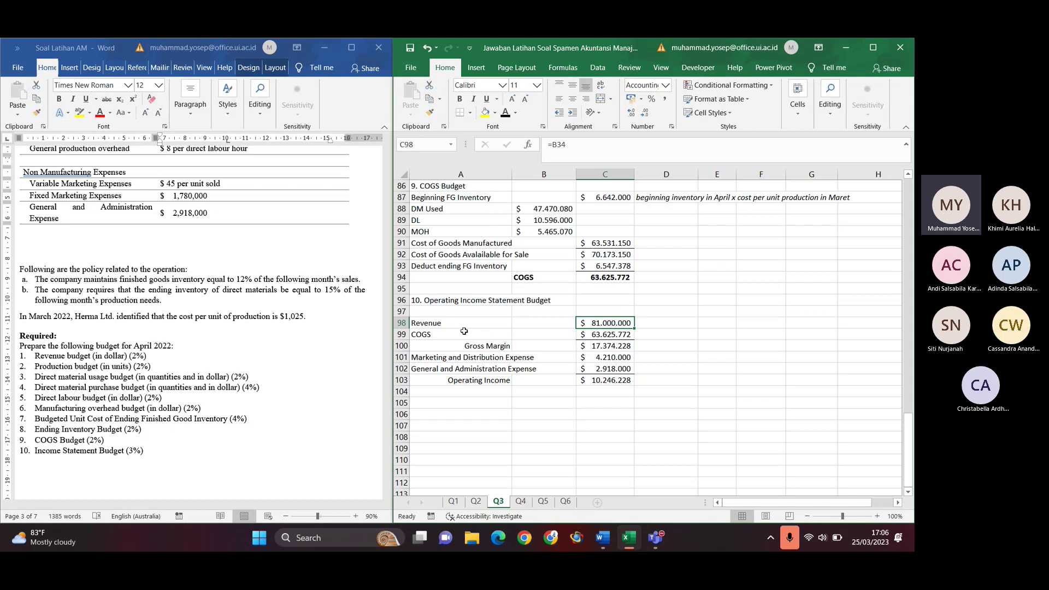
left_click(618, 276)
left_click(621, 346)
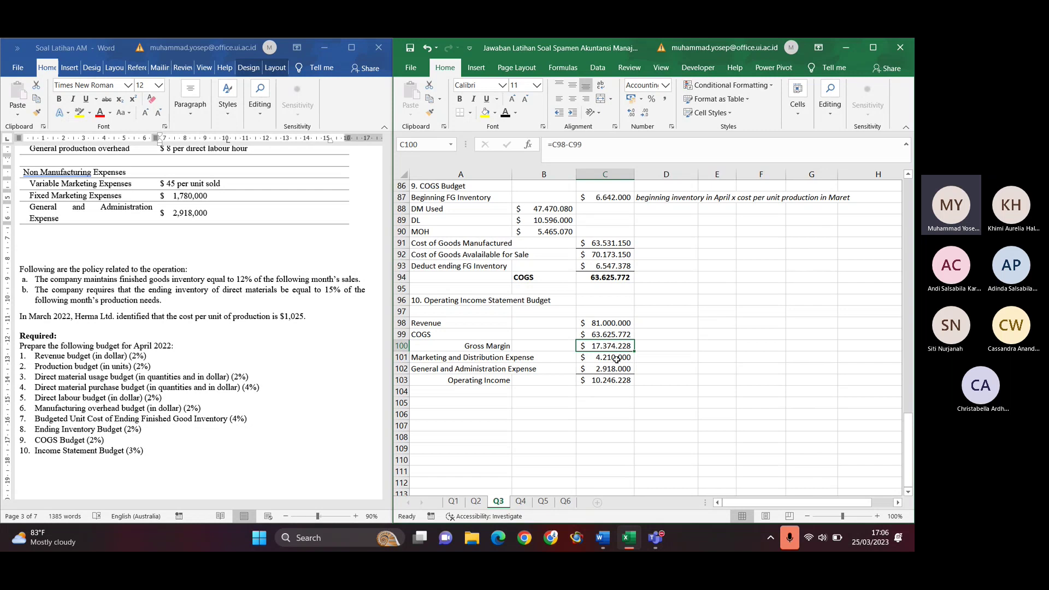
Trace the marketing and distribution expense formula in C101 to C27, D27 and April sales in B3, leaving the formula as is
left_click(616, 359)
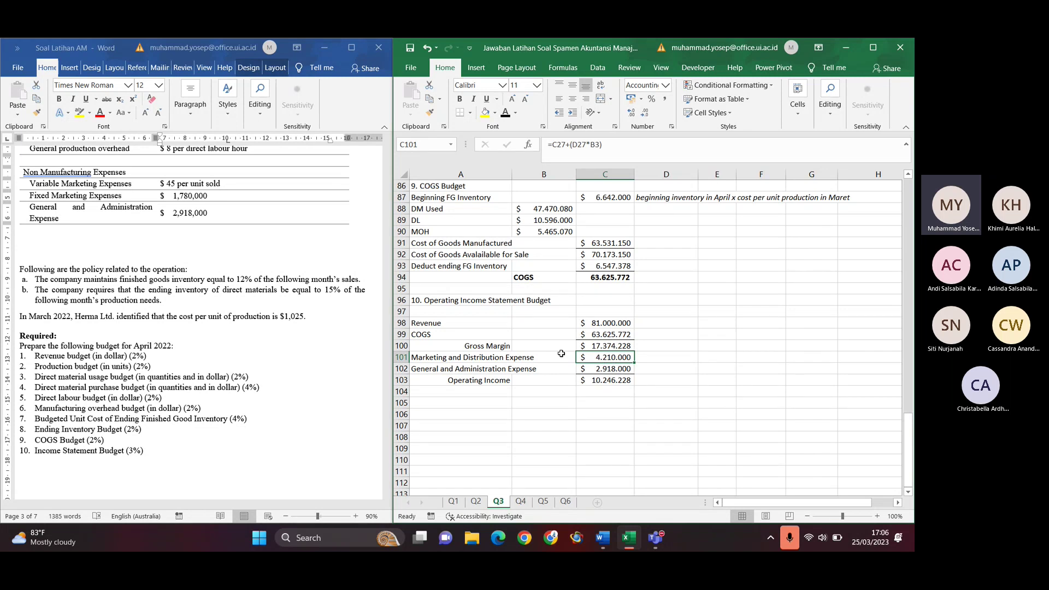
double_click(622, 357)
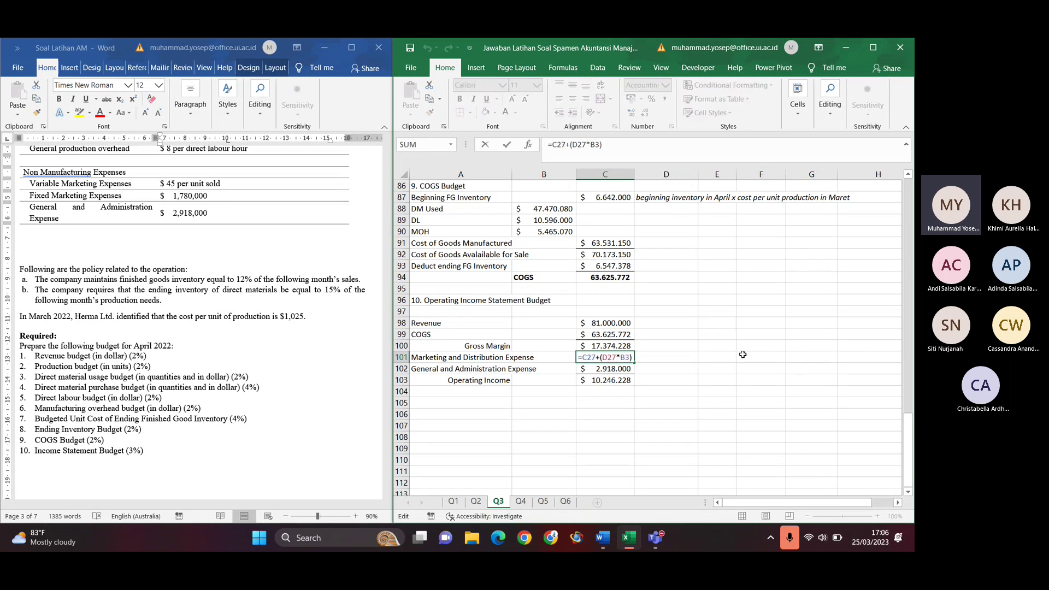
scroll(743, 355, "up", 15)
scroll(743, 355, "up", 13)
scroll(579, 387, "down", 2)
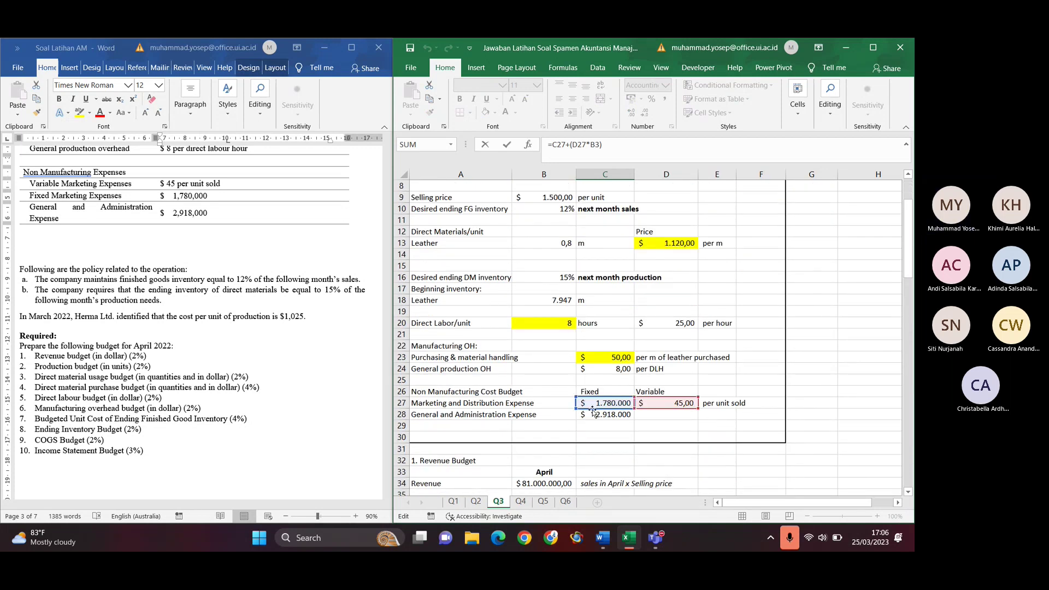
scroll(602, 403, "up", 2)
scroll(603, 403, "down", 2)
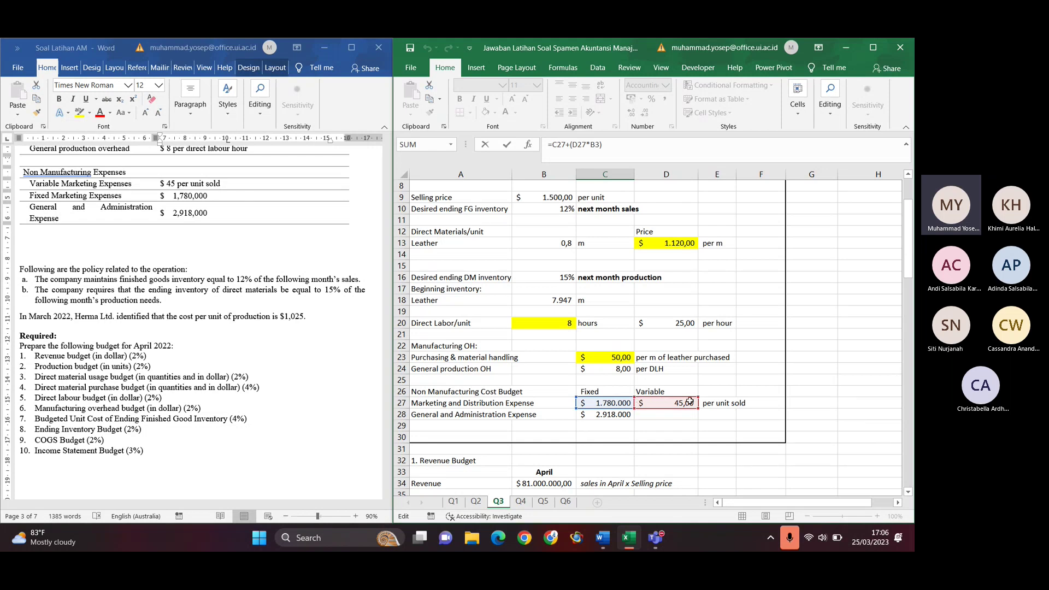
scroll(690, 401, "down", 1)
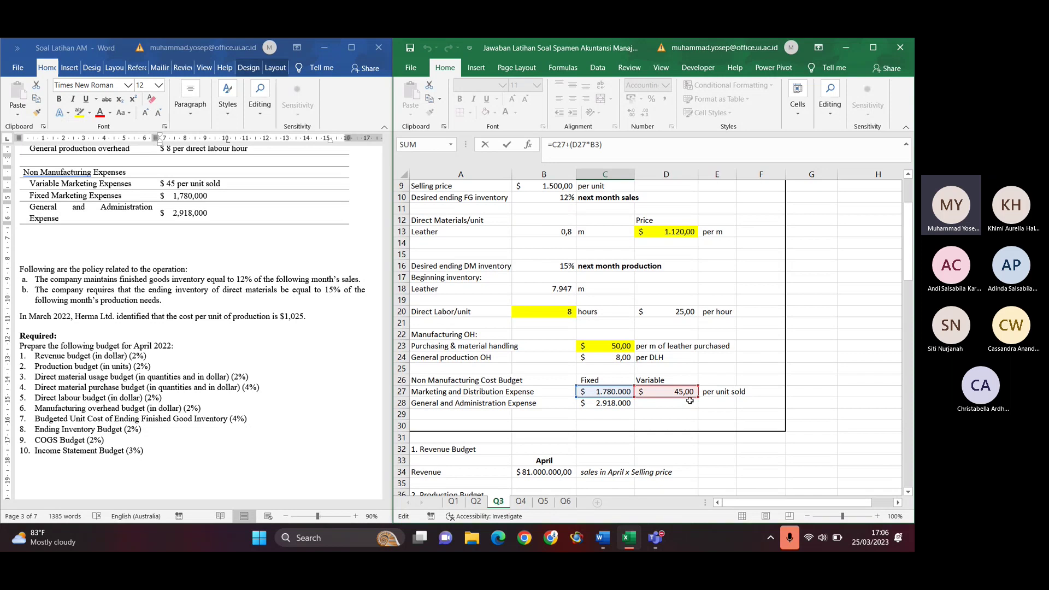
scroll(689, 400, "down", 10)
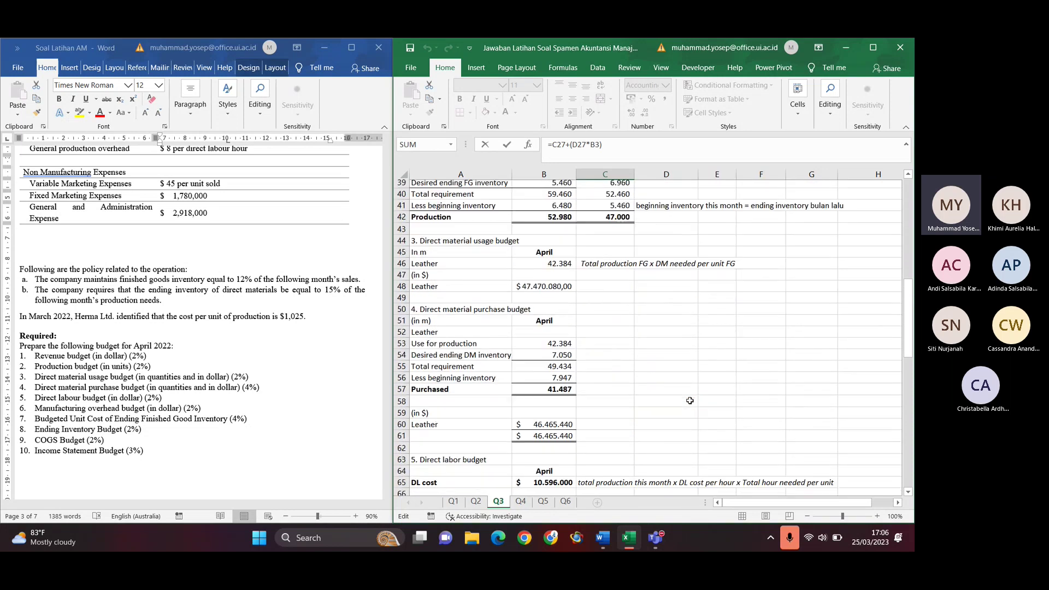
scroll(690, 401, "down", 9)
scroll(689, 400, "up", 7)
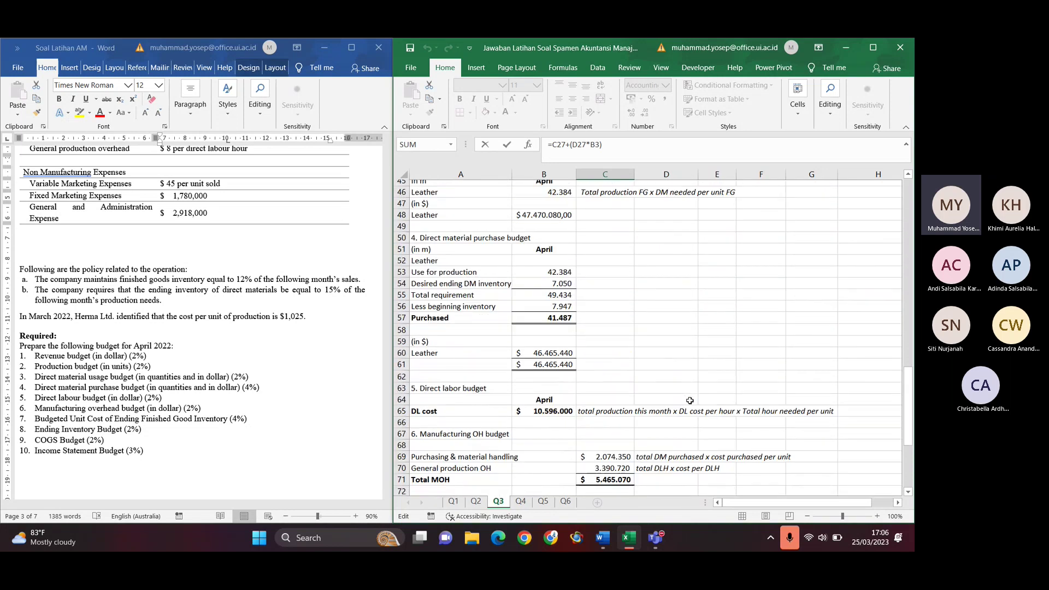
scroll(690, 401, "up", 15)
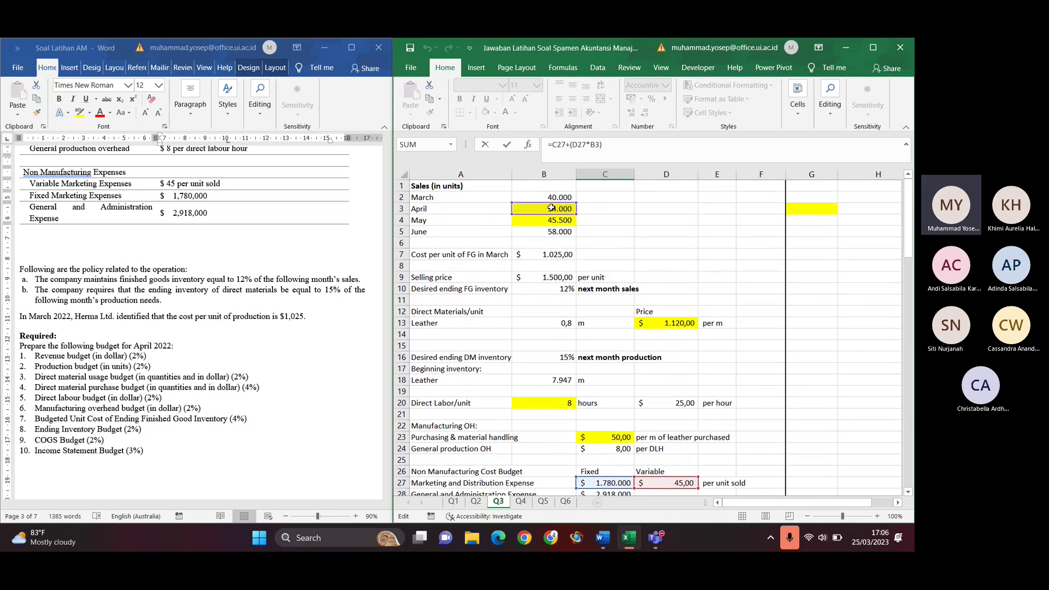
key("Escape")
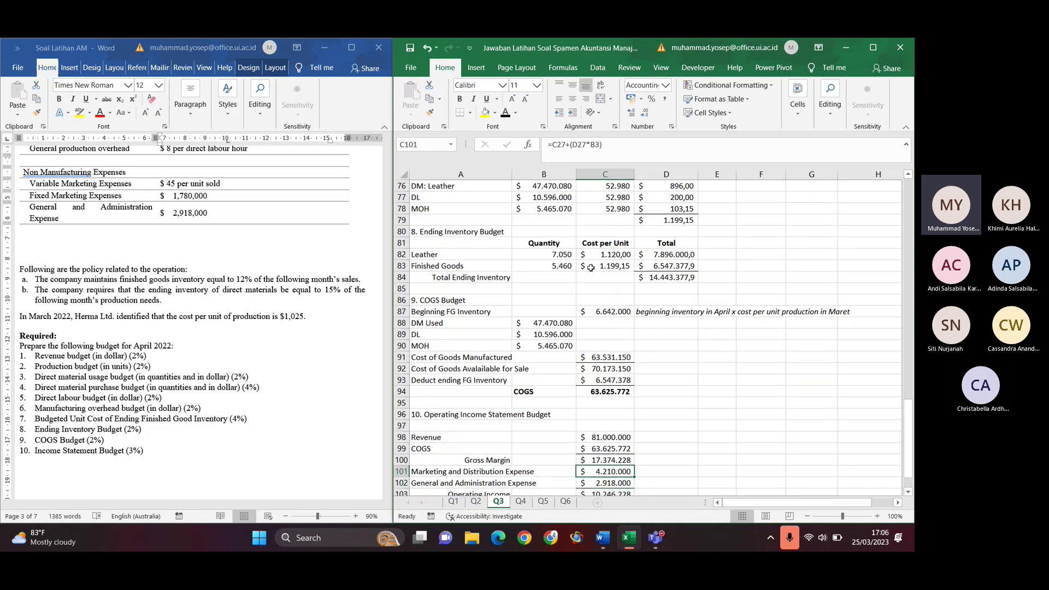
Inspect the general and administration expense reference in C102 against the Word exercise, and the operating income formula in C103
key("Down")
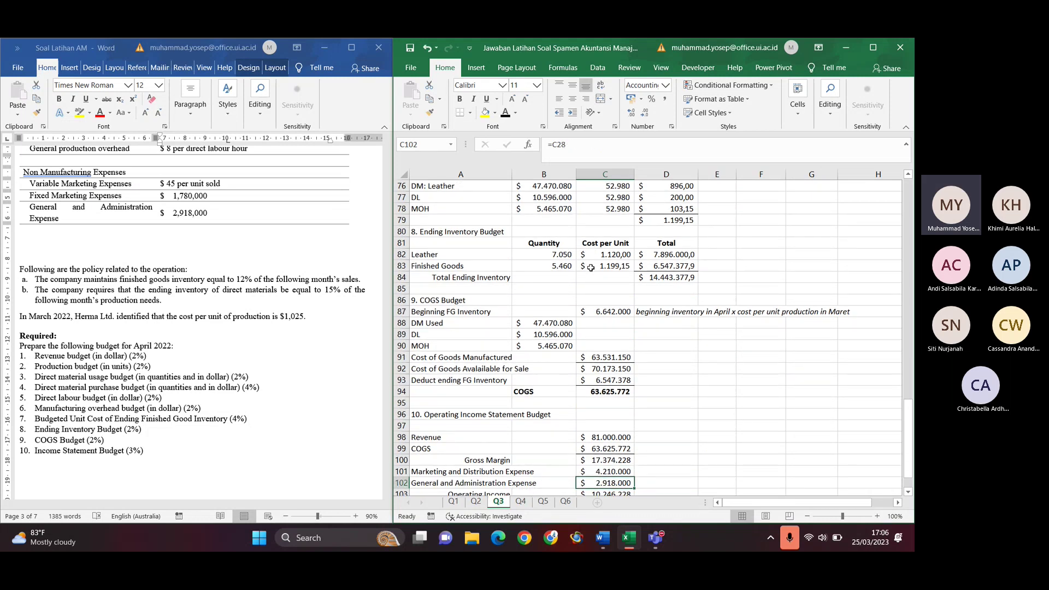
double_click(597, 480)
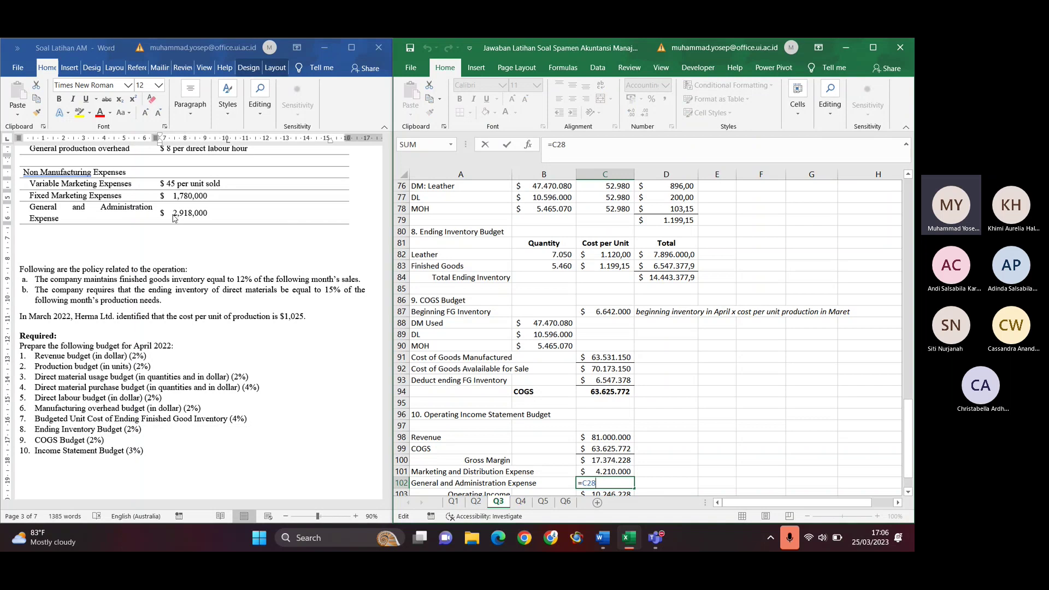
key("Return")
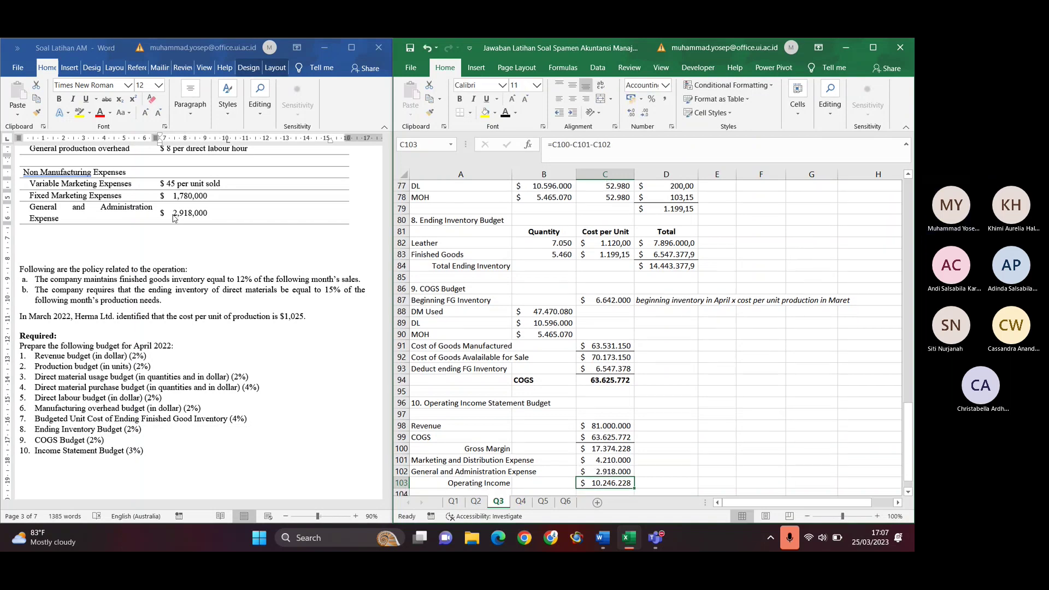
Bold the Operating Income row across A103:C103
scroll(632, 381, "down", 2)
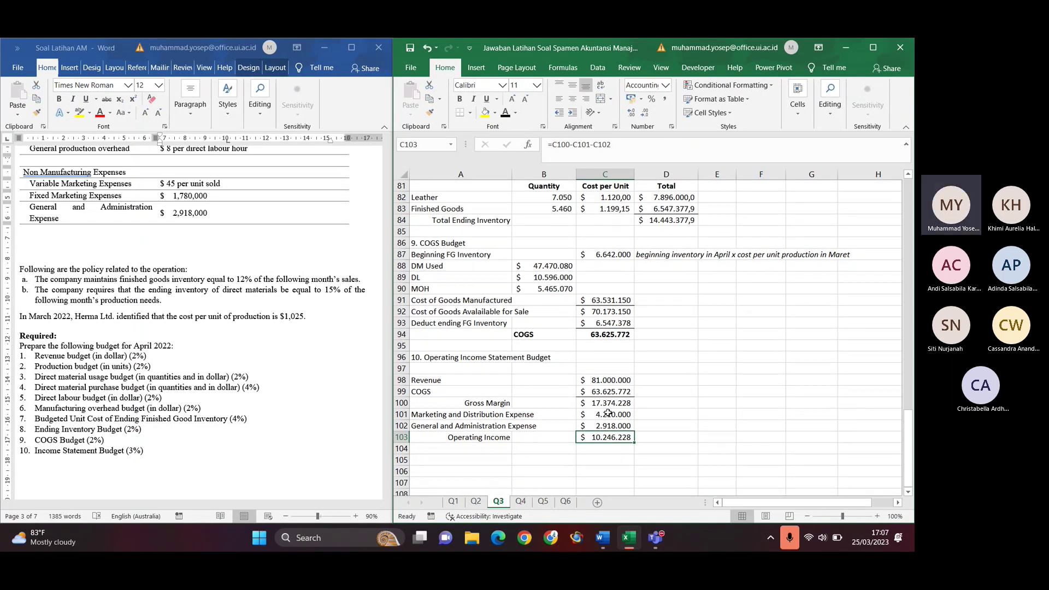
left_click(487, 438)
left_click_drag(487, 438, 598, 444)
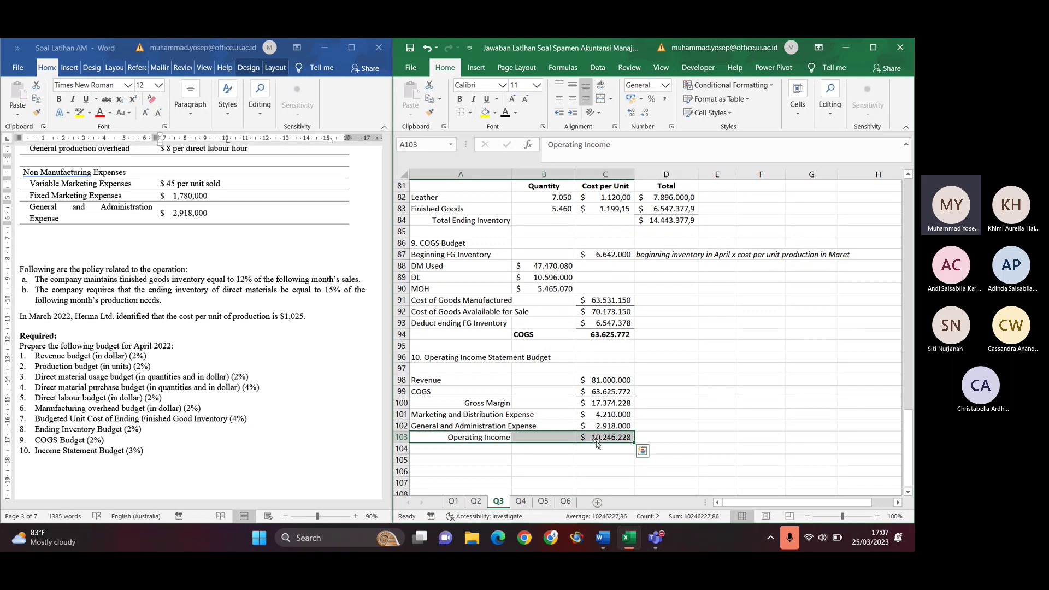
key("ctrl+b")
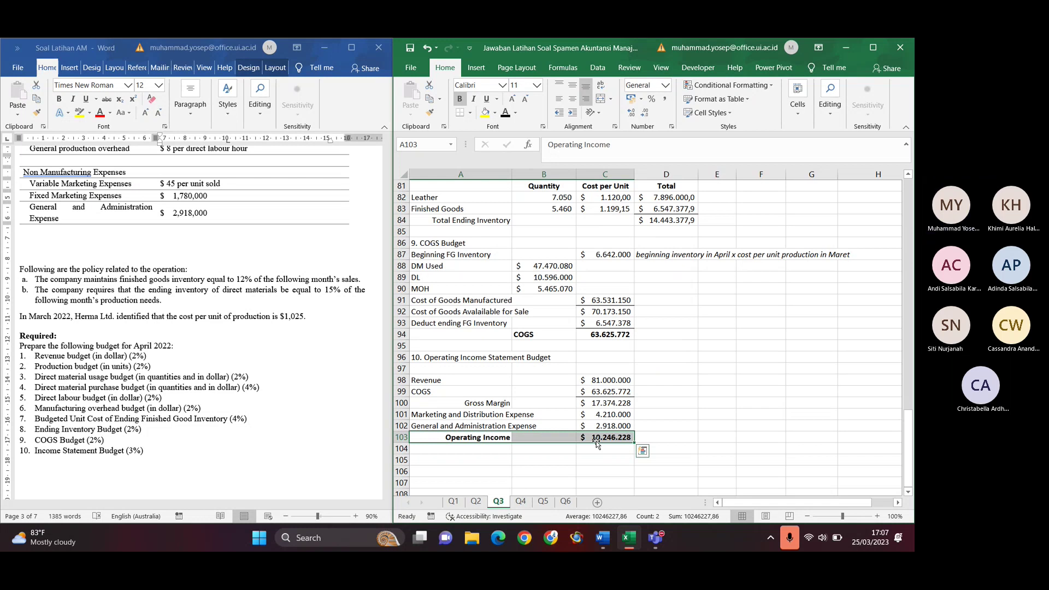
left_click(605, 470)
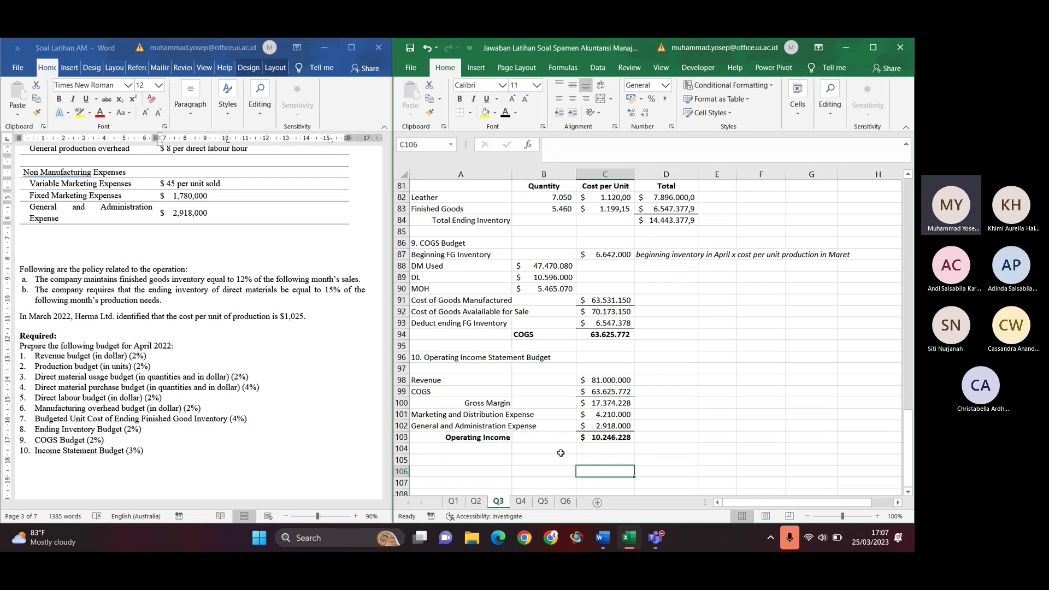
Look over the finished Q3 budgets, and move on to Problem 4 - Cash Budget in the Word exercise
scroll(548, 462, "up", 8)
scroll(548, 462, "down", 8)
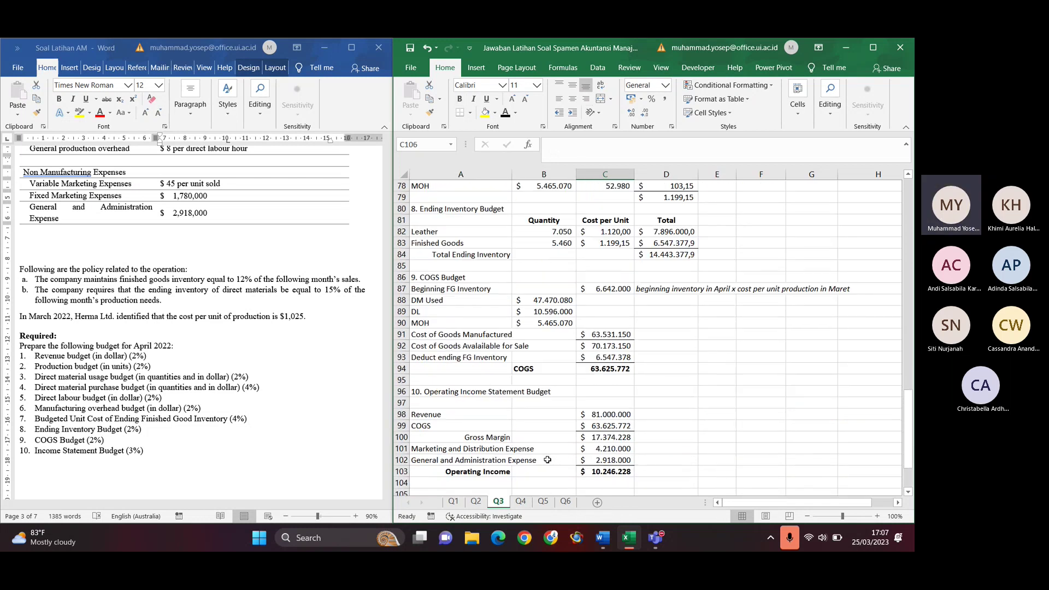
scroll(185, 319, "down", 7)
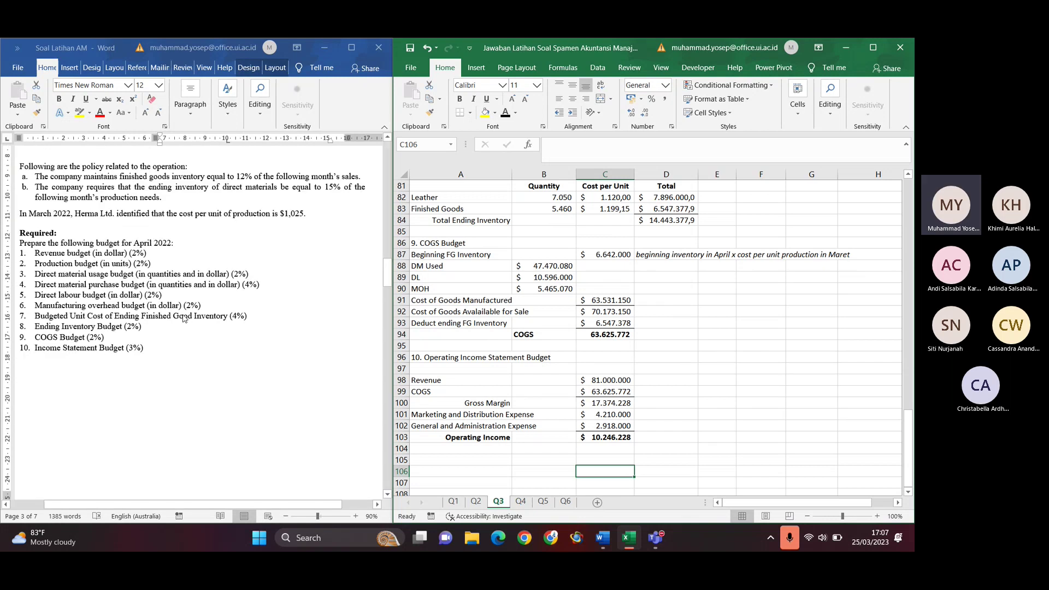
scroll(184, 318, "down", 5)
scroll(184, 318, "down", 2)
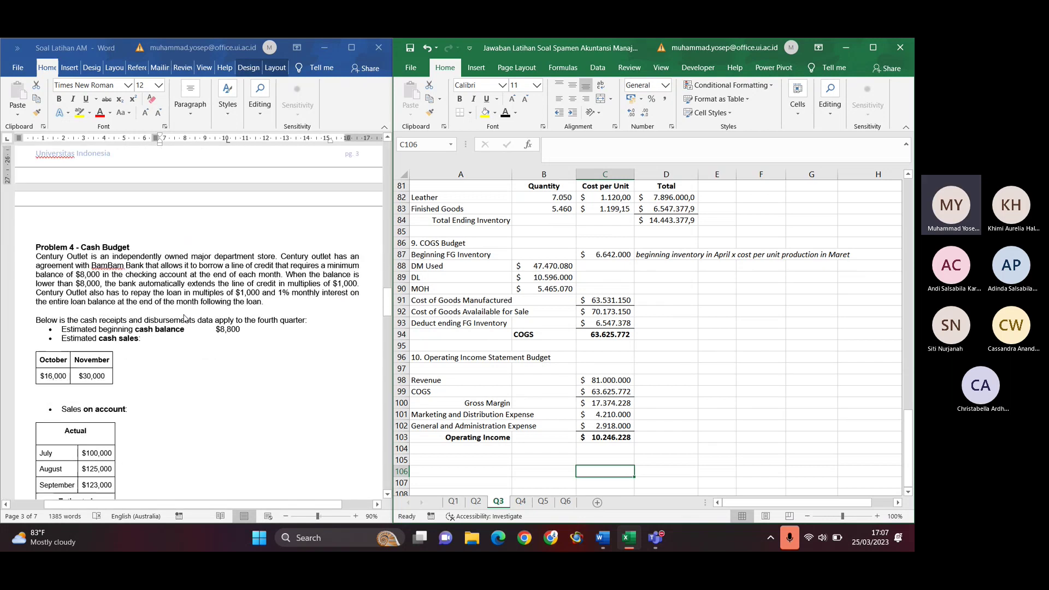
Look back over the Q3 given data and budgets, from direct materials through the ending inventory and COGS budgets
scroll(185, 318, "down", 2)
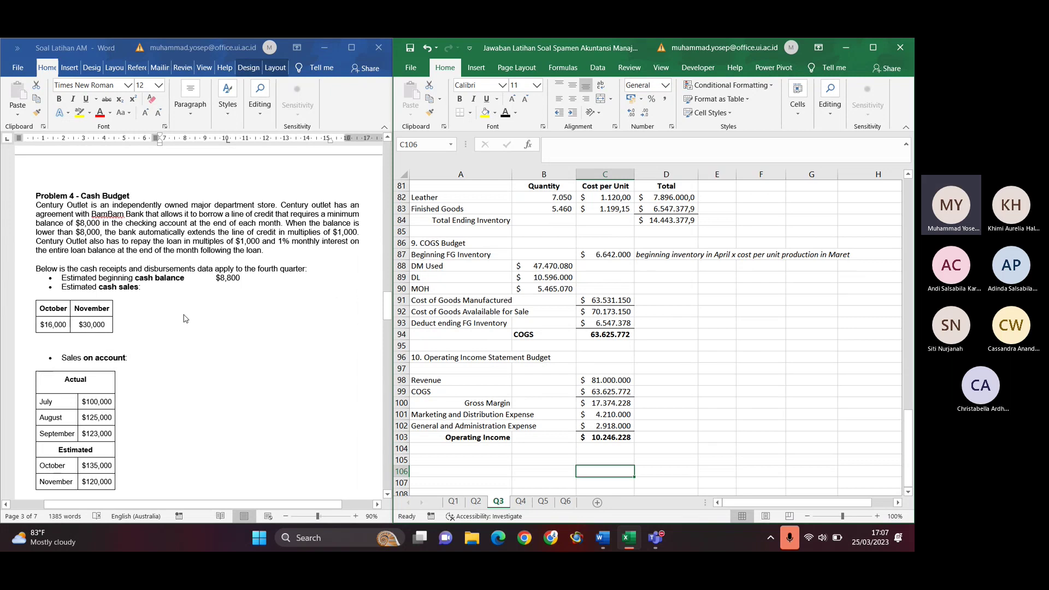
scroll(551, 301, "up", 3)
scroll(551, 301, "up", 6)
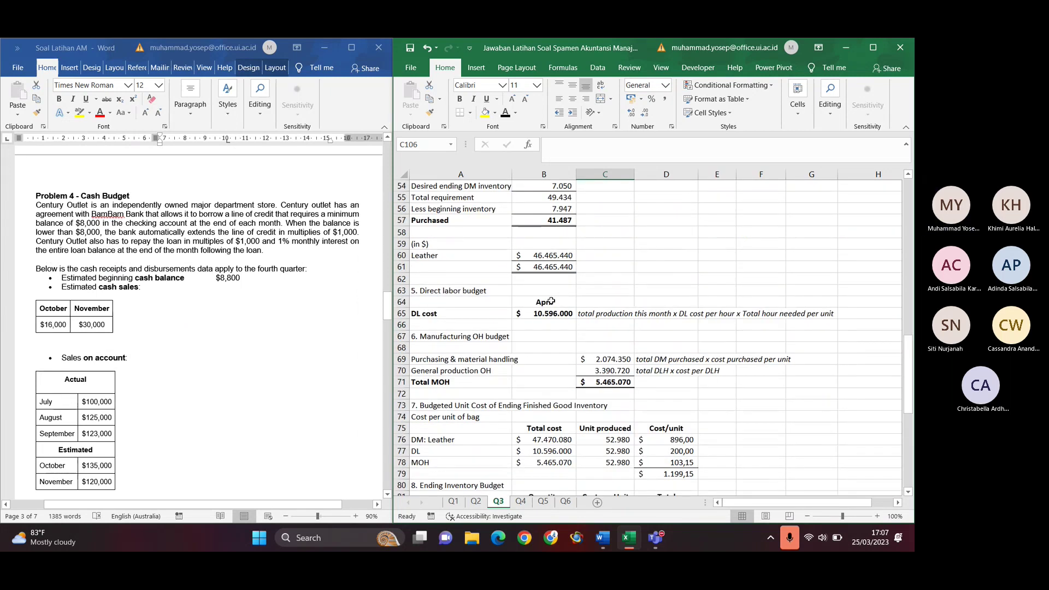
scroll(551, 301, "up", 4)
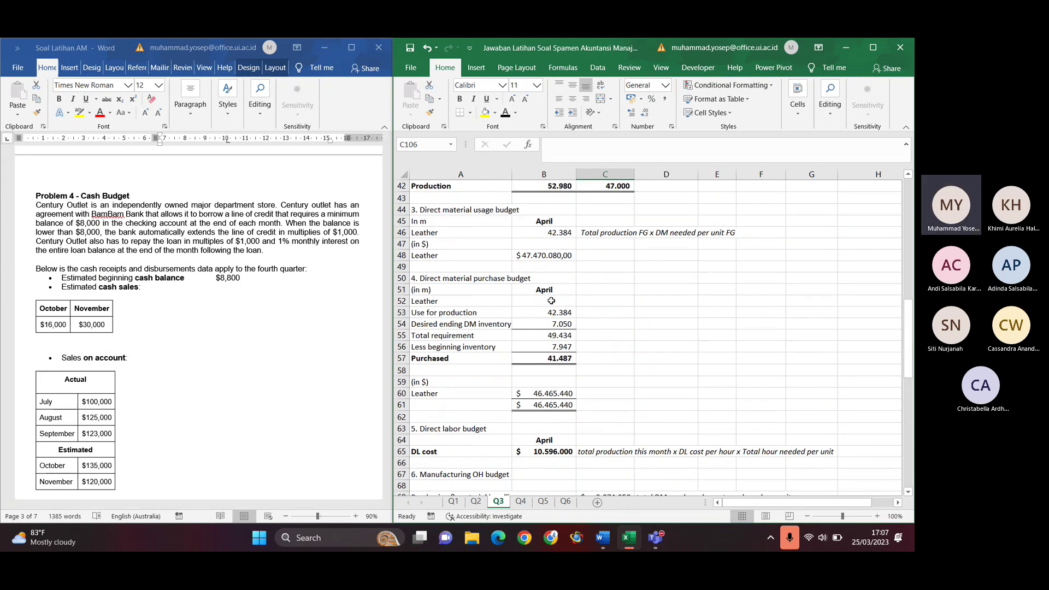
scroll(552, 301, "up", 11)
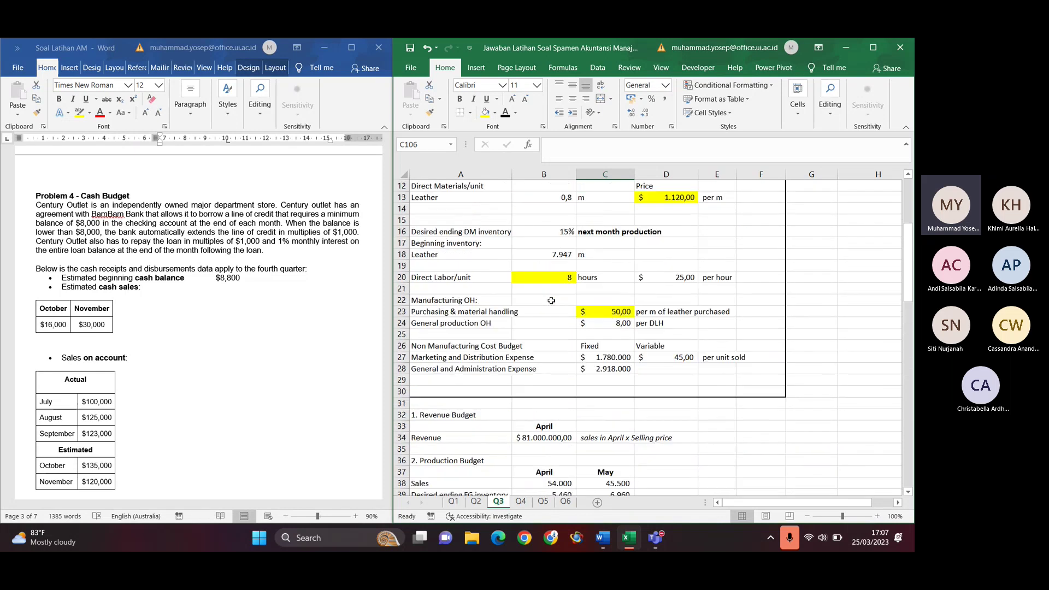
scroll(551, 301, "down", 14)
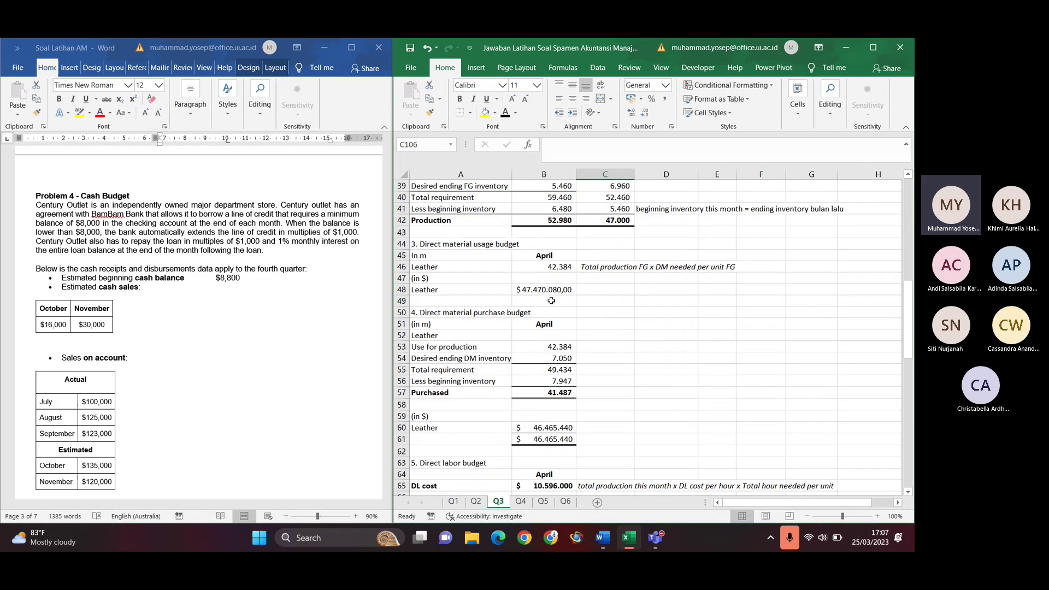
scroll(552, 301, "down", 4)
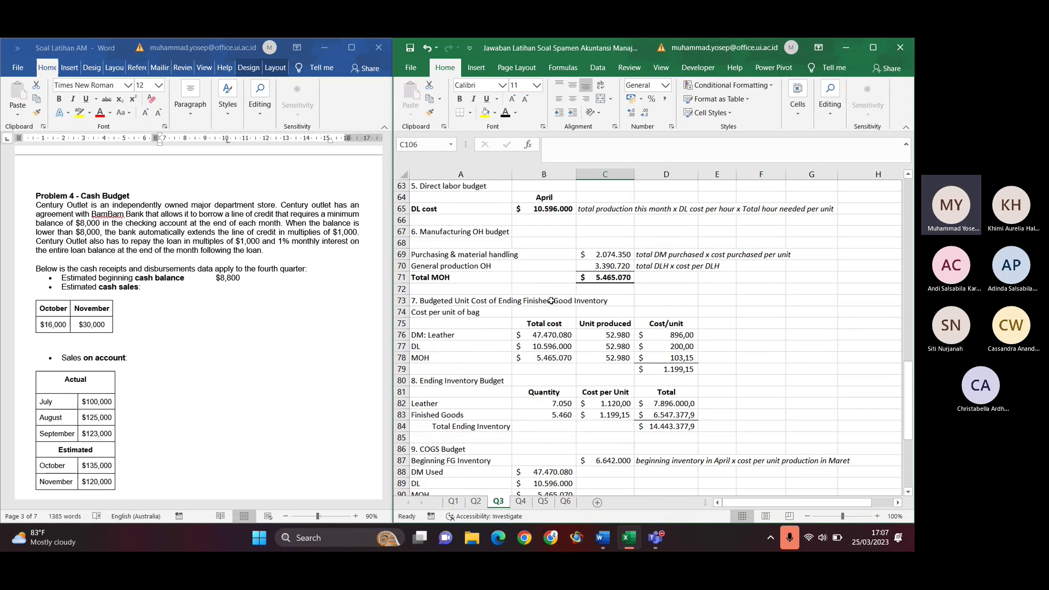
Skim the Word exercise through Problem 4's data and requirements and Problem 5 - Direct Cost Variances, returning to the start of Problem 4
scroll(258, 303, "up", 4)
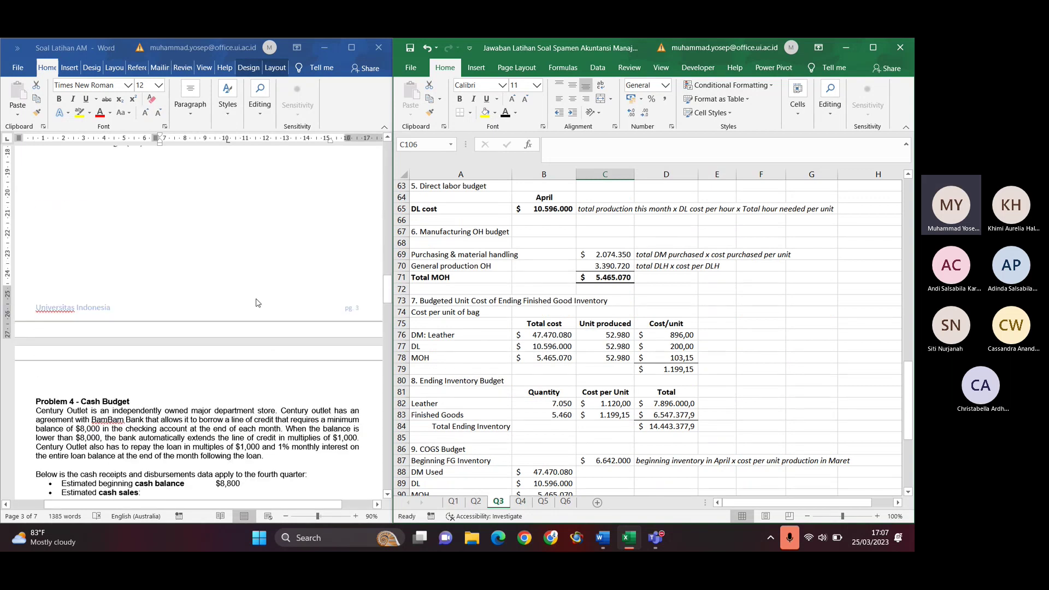
scroll(258, 303, "down", 2)
scroll(258, 303, "down", 1)
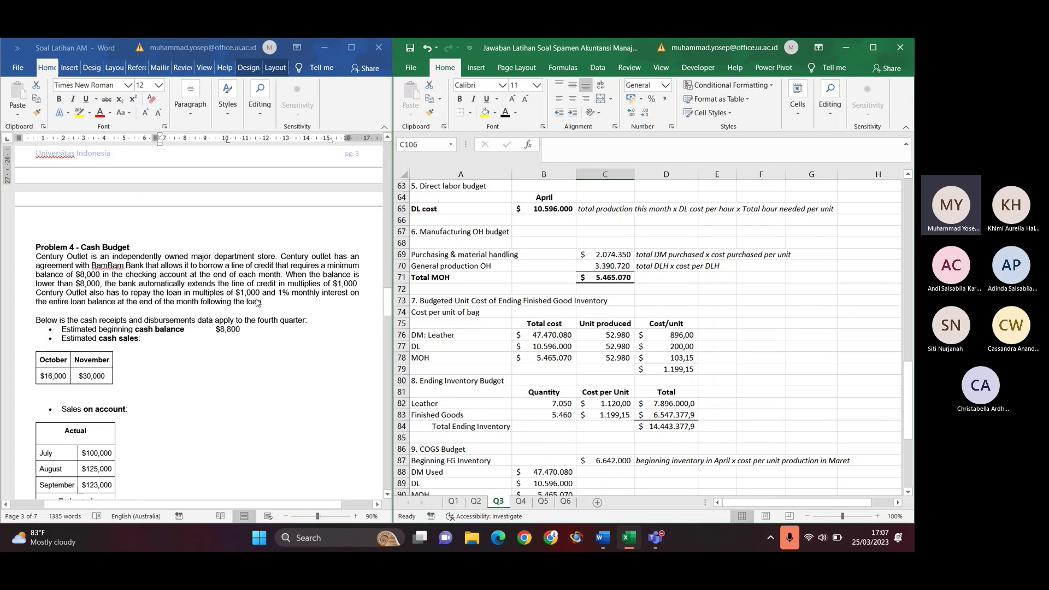
scroll(258, 303, "down", 1)
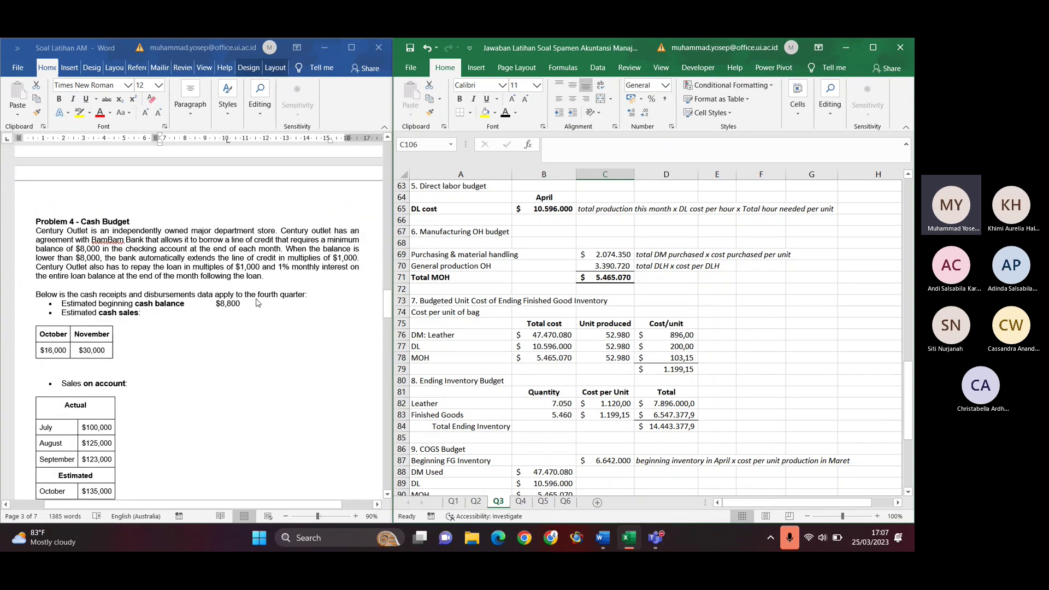
scroll(258, 303, "down", 2)
scroll(258, 302, "down", 1)
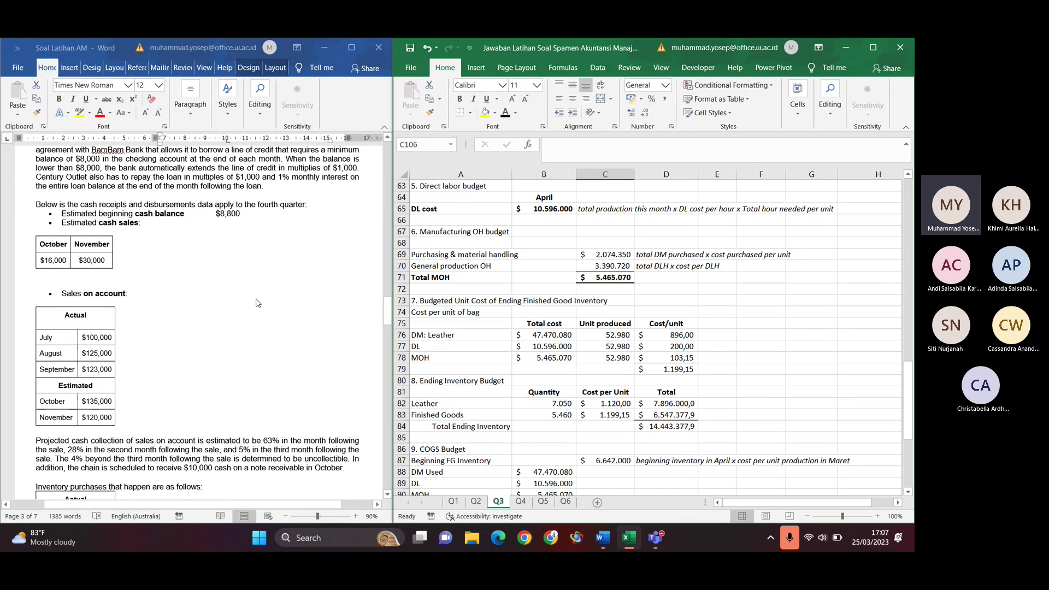
scroll(258, 303, "down", 20)
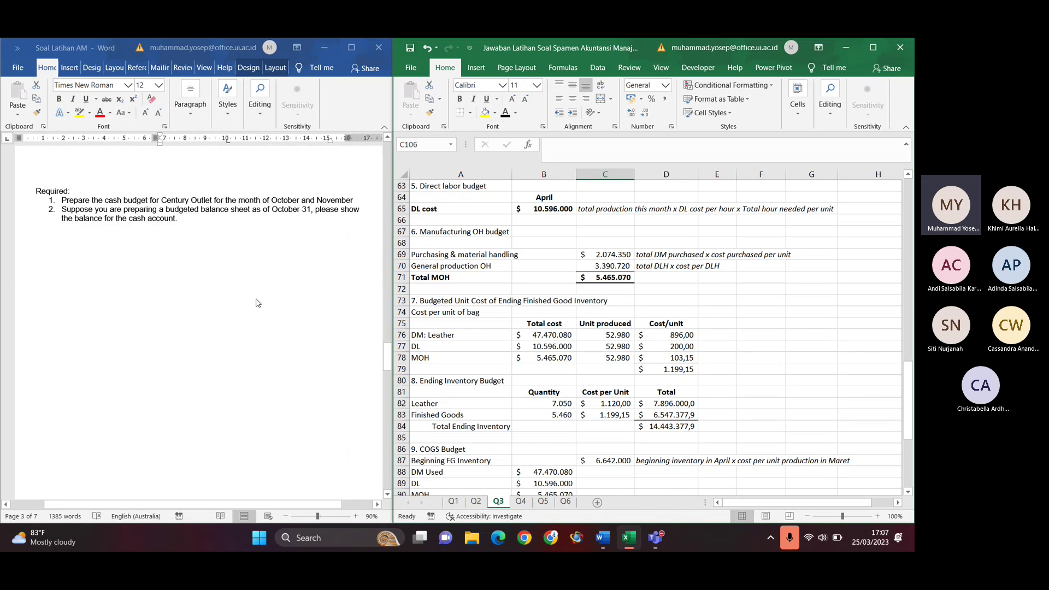
scroll(258, 302, "down", 5)
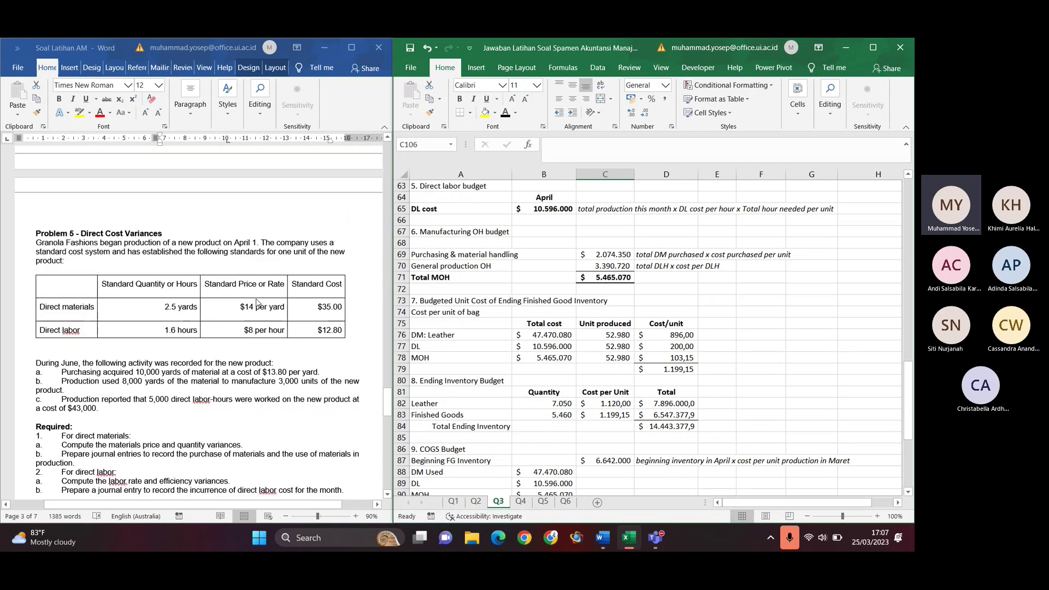
scroll(258, 303, "down", 3)
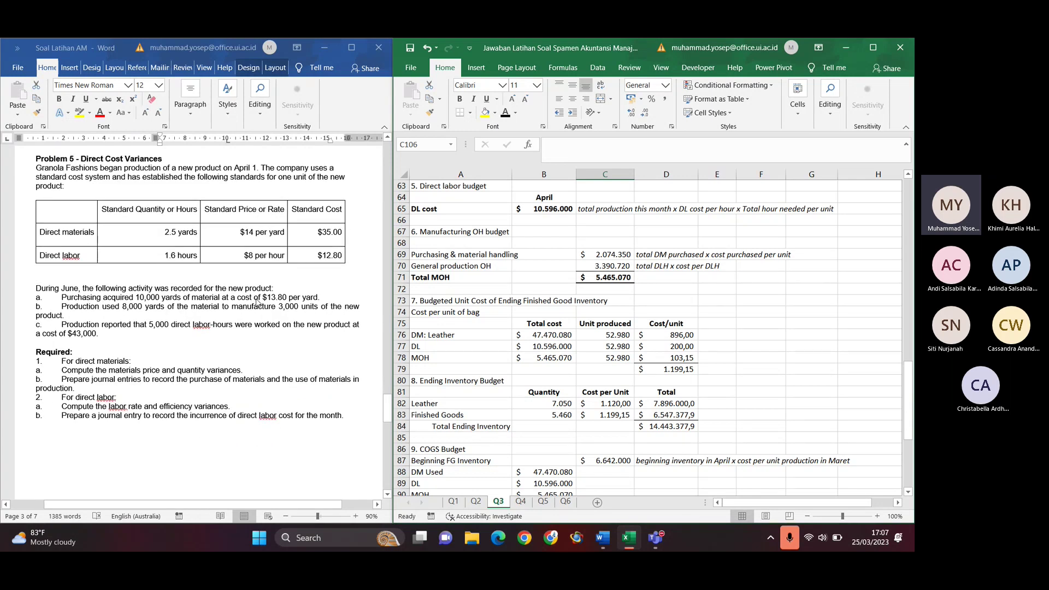
scroll(97, 229, "down", 10)
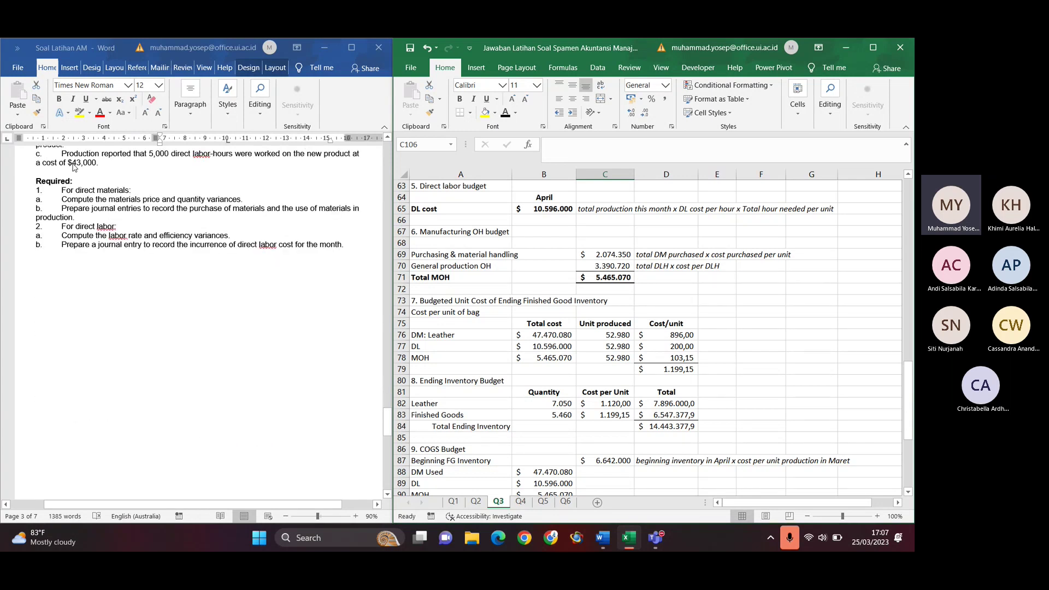
scroll(96, 229, "up", 15)
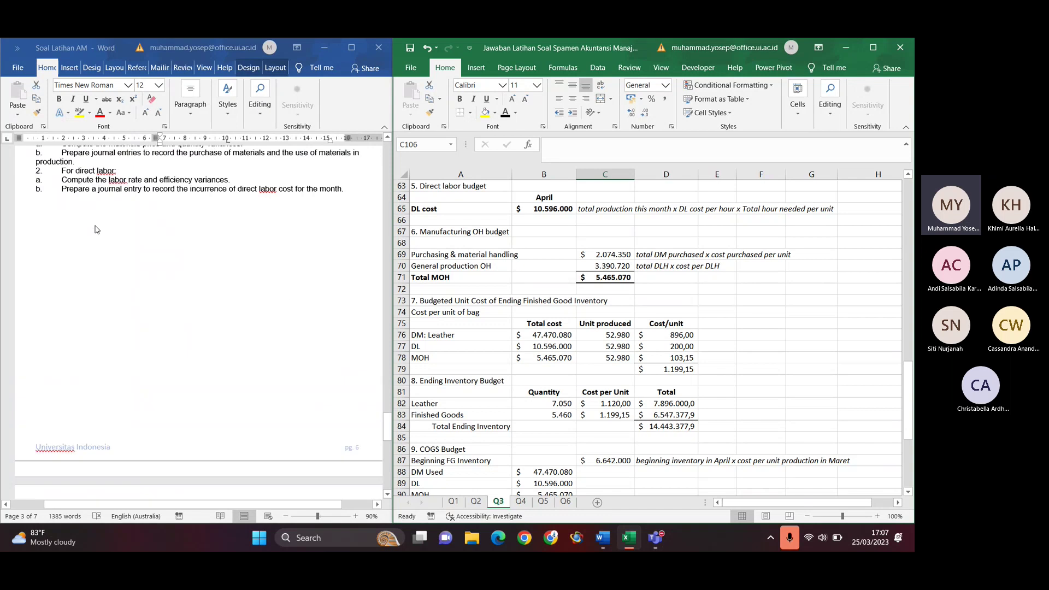
scroll(95, 229, "up", 10)
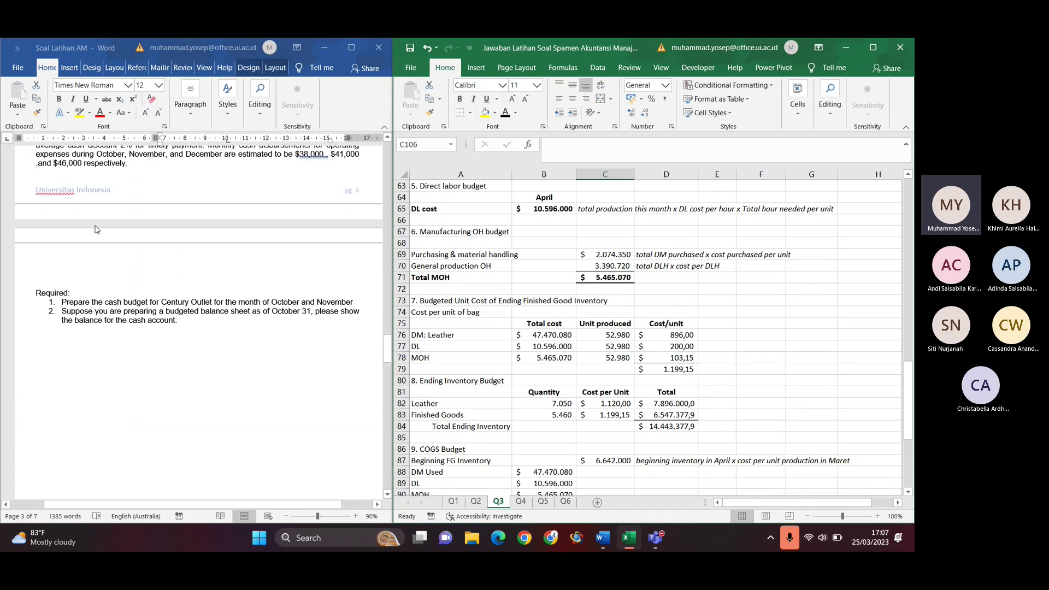
scroll(97, 230, "up", 5)
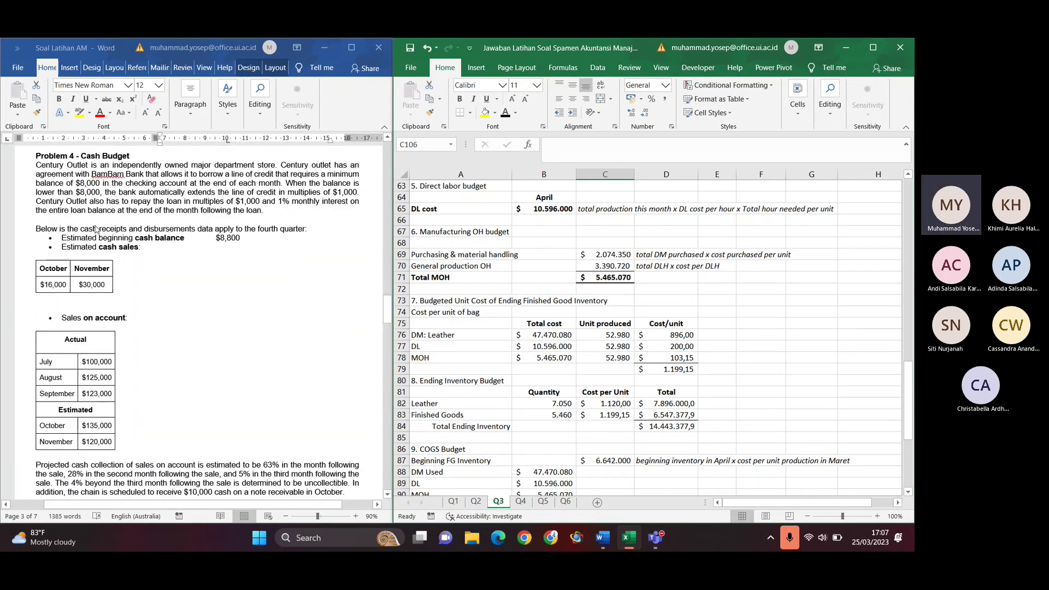
Open the Q4 sheet and inspect the October borrowing formula in E43 and the ending cash balance formula in F47
left_click(520, 502)
scroll(648, 308, "up", 13)
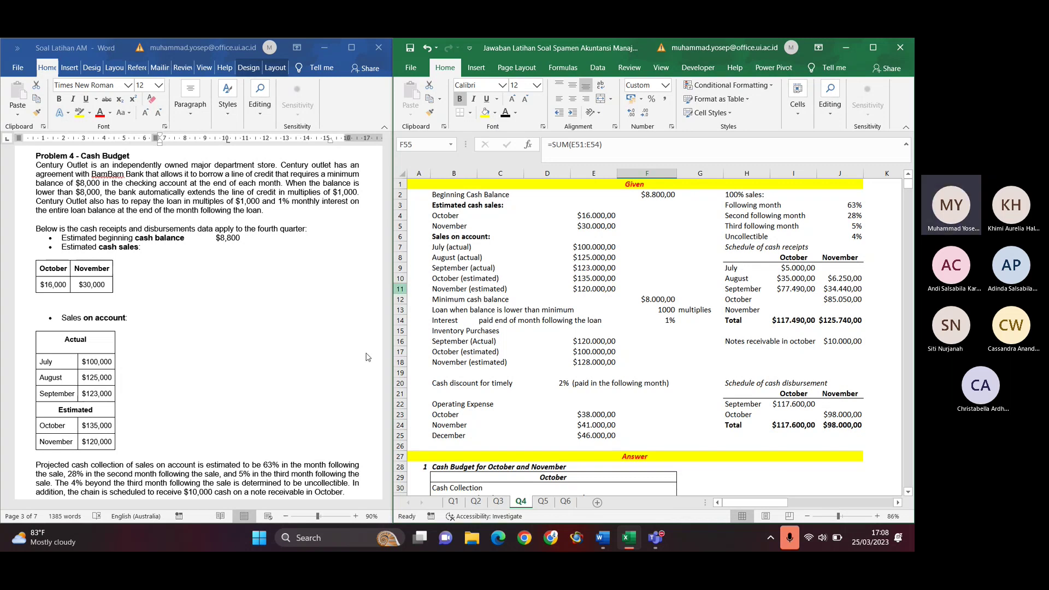
scroll(546, 323, "down", 8)
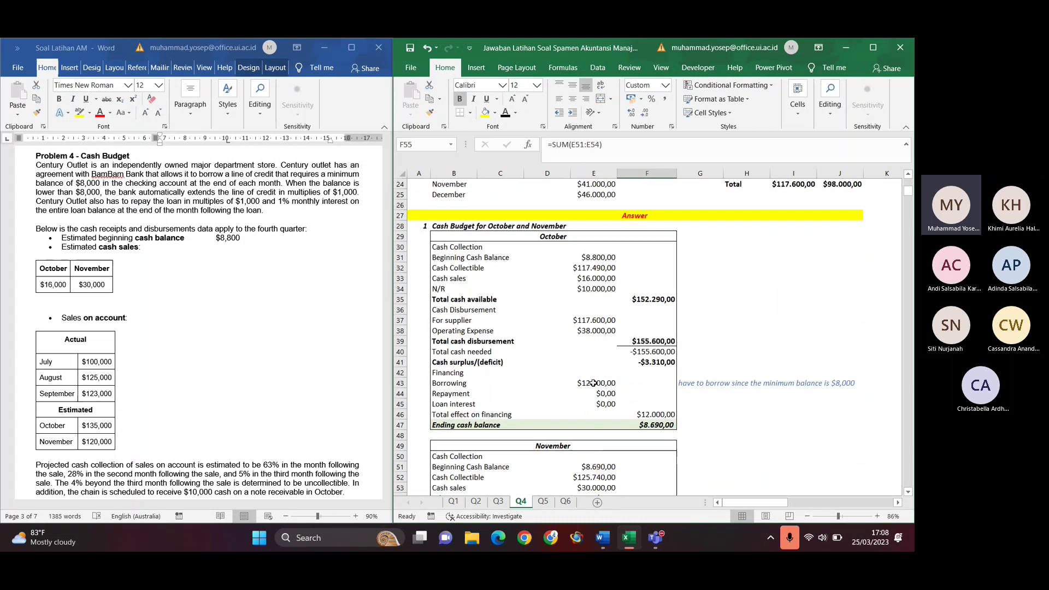
left_click(594, 383)
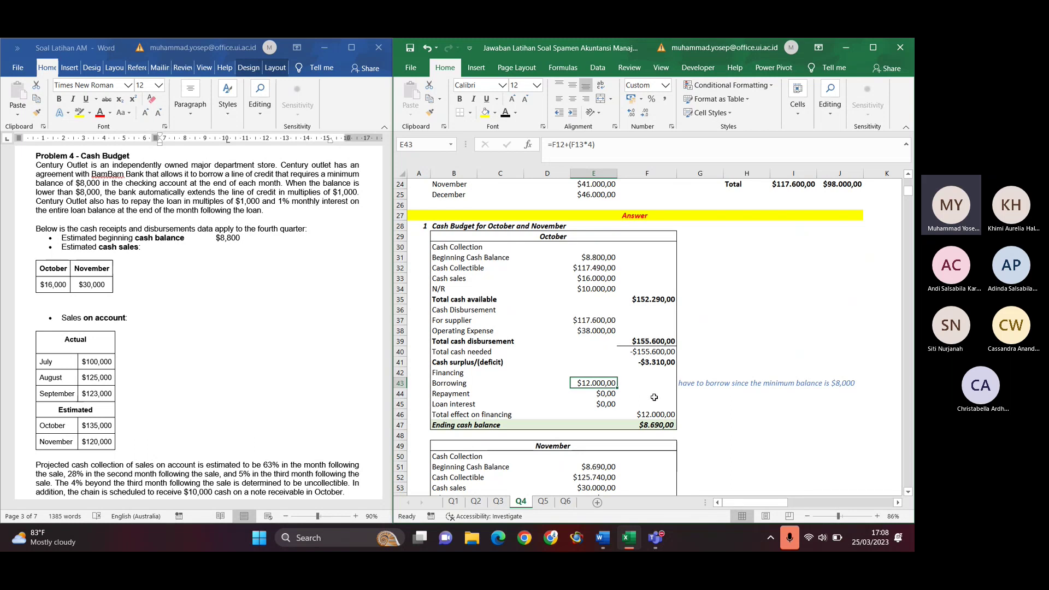
left_click(648, 426)
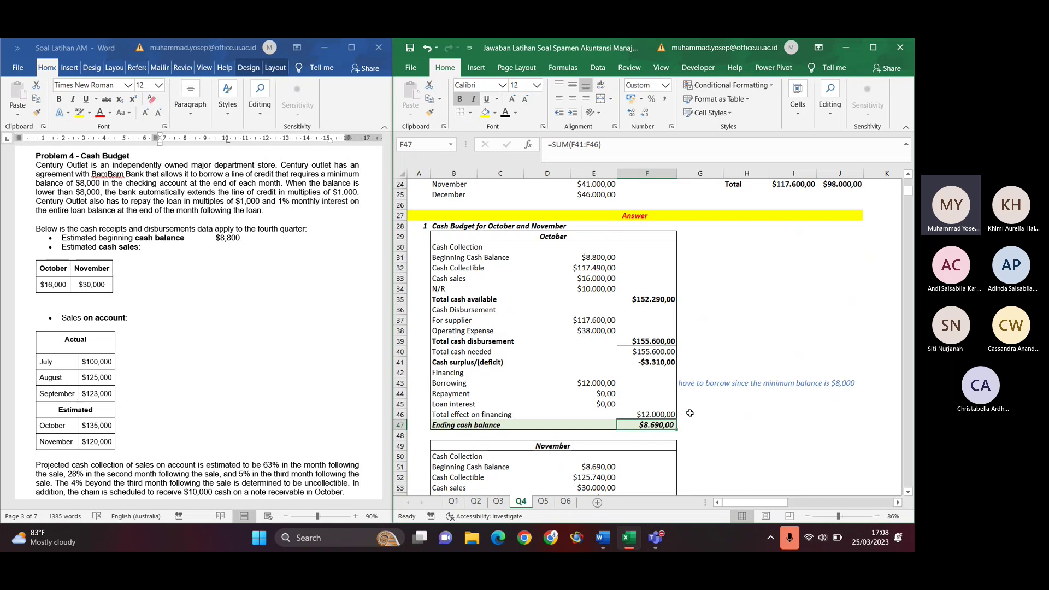
Review the schedule of cash receipts at H7 and the schedule of cash disbursement at H20 in the Given section
scroll(712, 391, "up", 5)
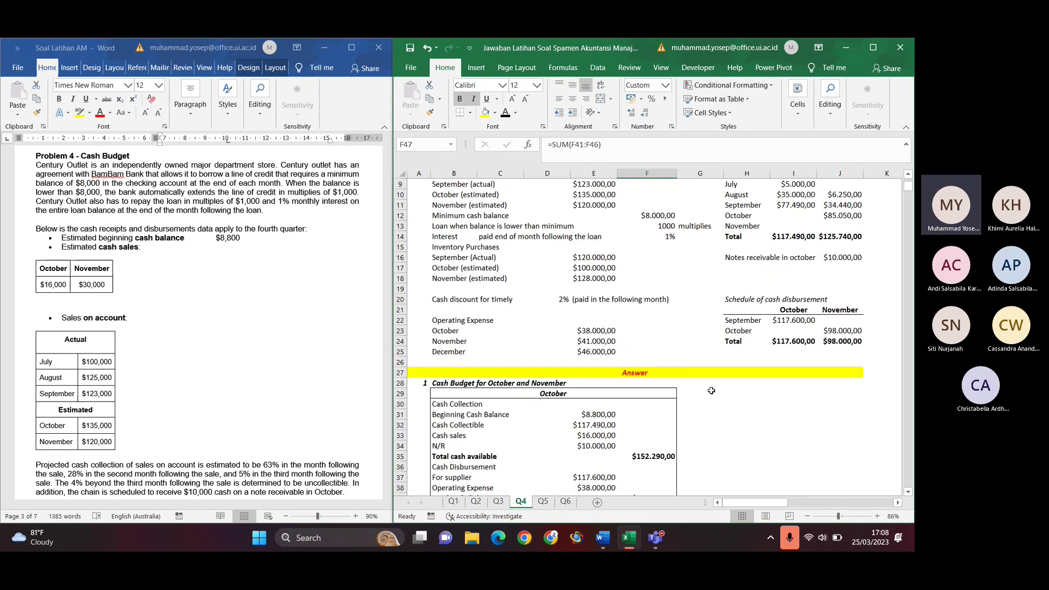
scroll(712, 391, "up", 3)
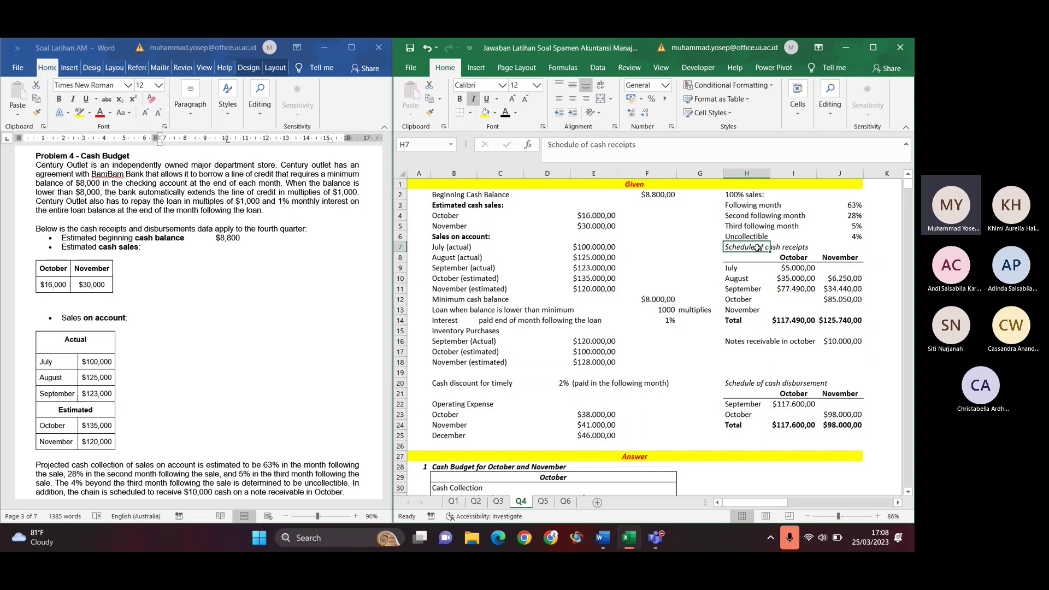
left_click(751, 384)
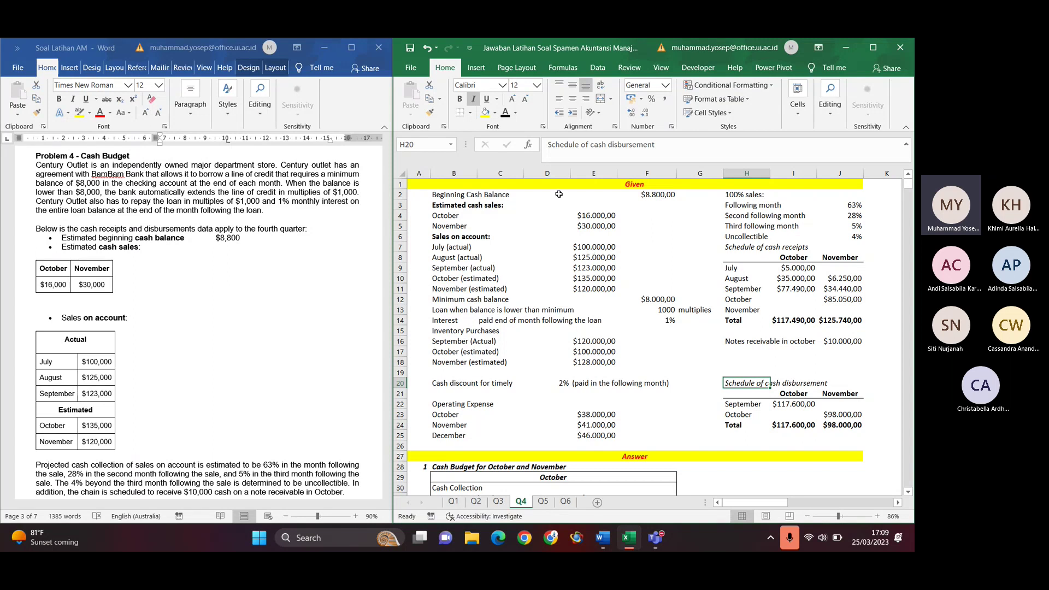
Check the given beginning cash balance in F2 and the October and November cash sales against the Word exercise, ending at Sales on account
left_click(656, 199)
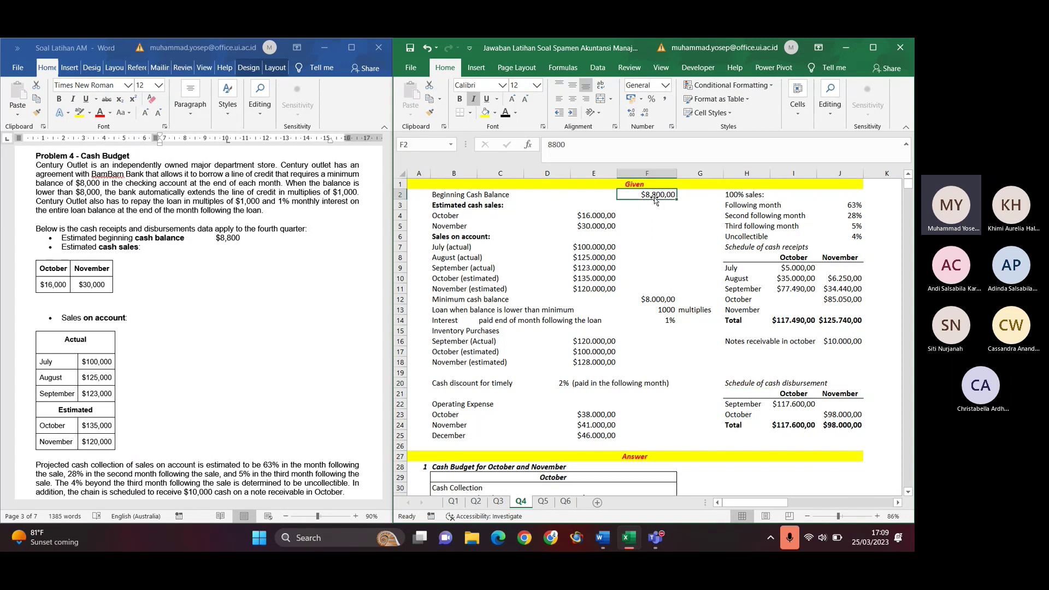
left_click(454, 218)
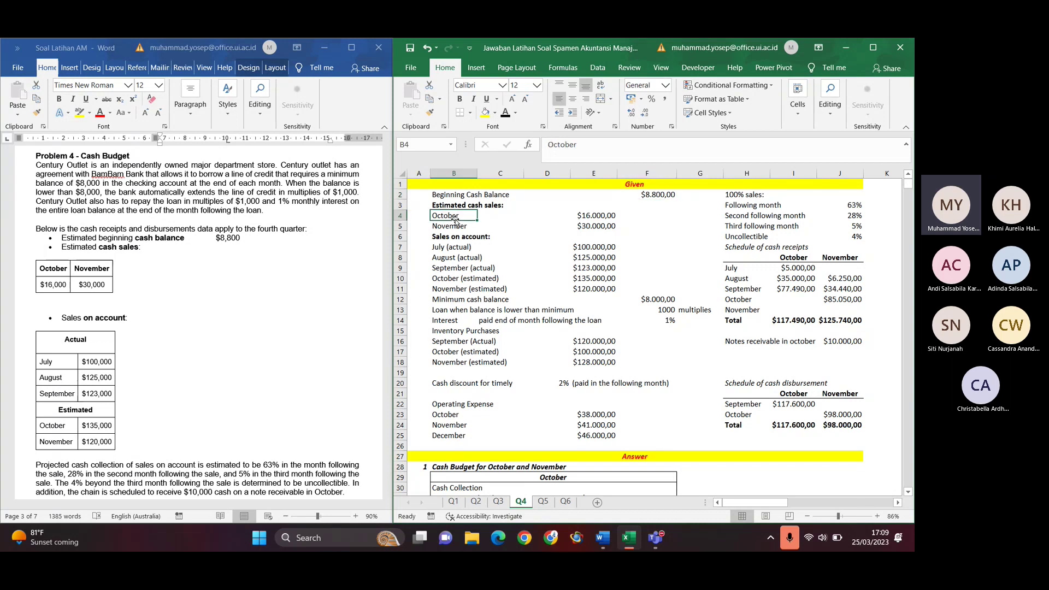
key("Right")
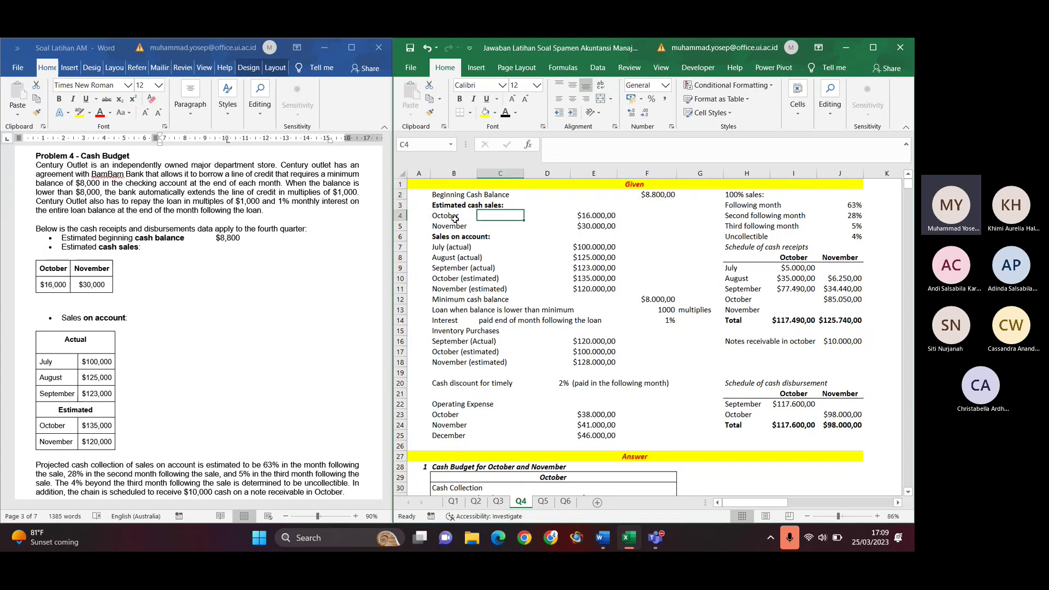
key("Right")
key("Right")
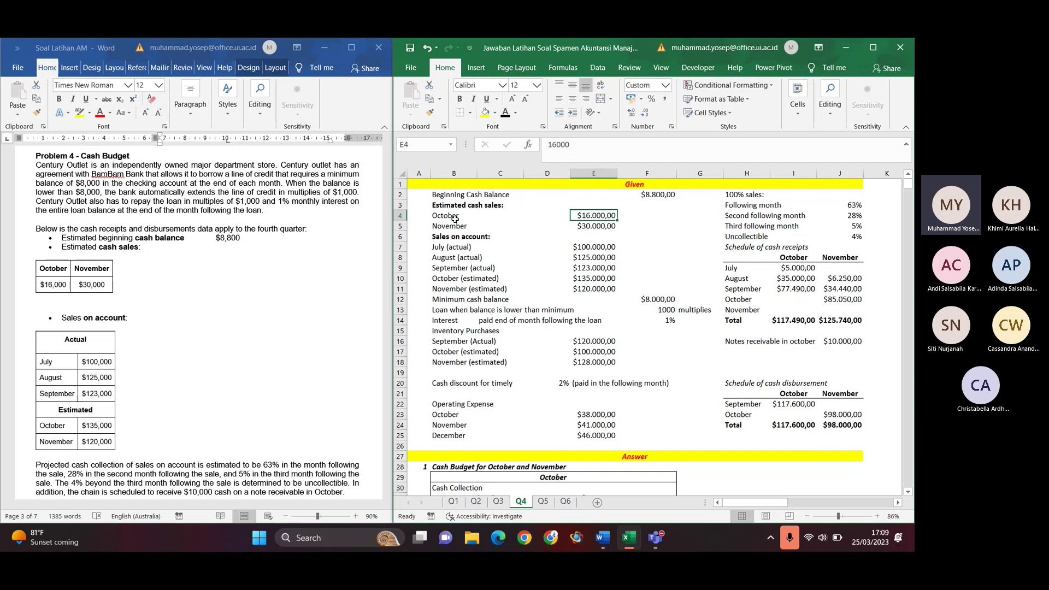
key("Right")
key("Left")
key("Down")
key("Left")
key("Left")
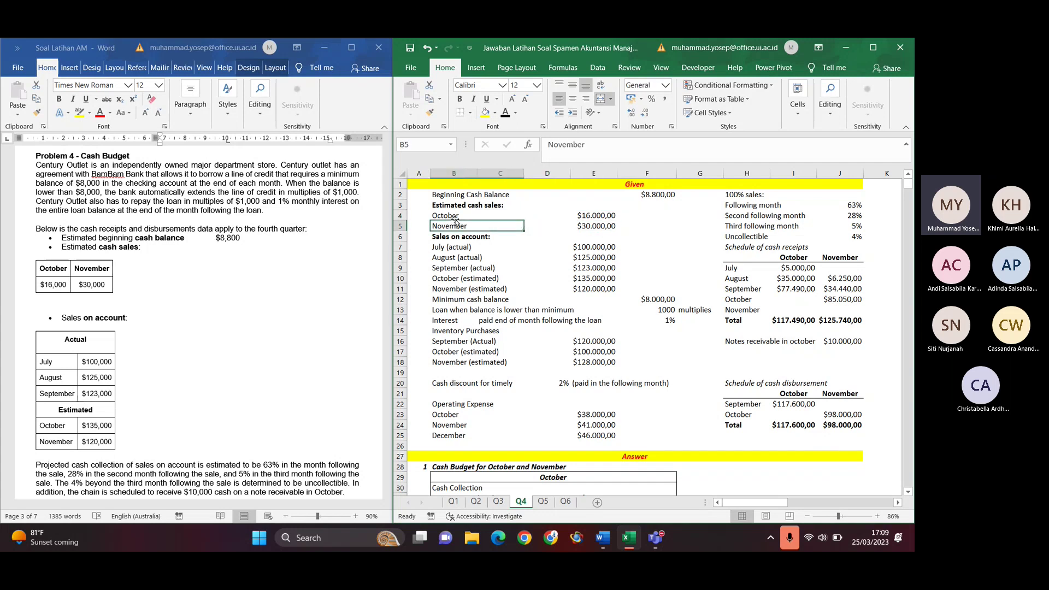
key("Down")
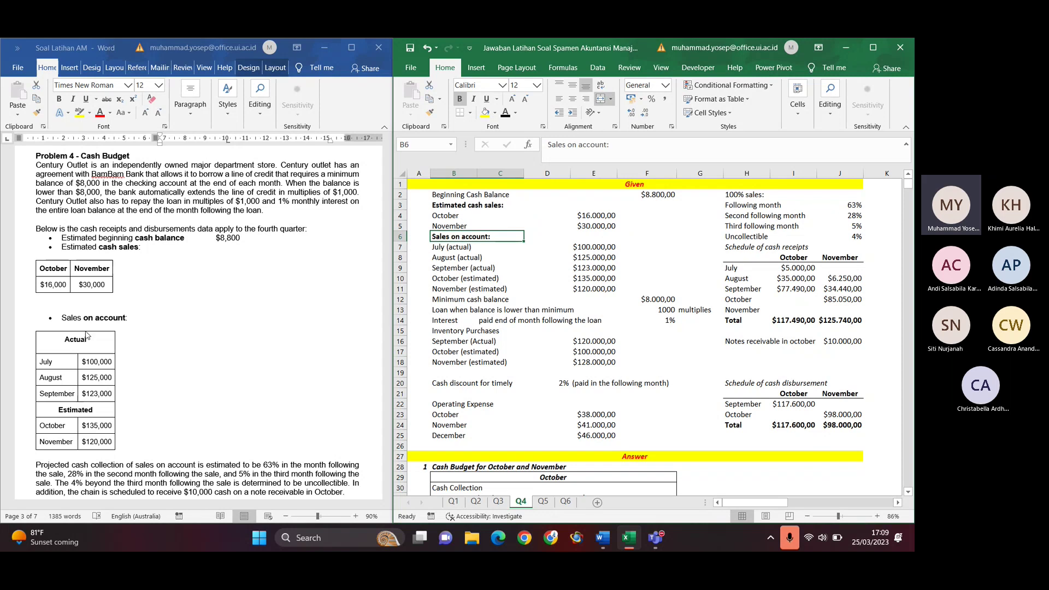